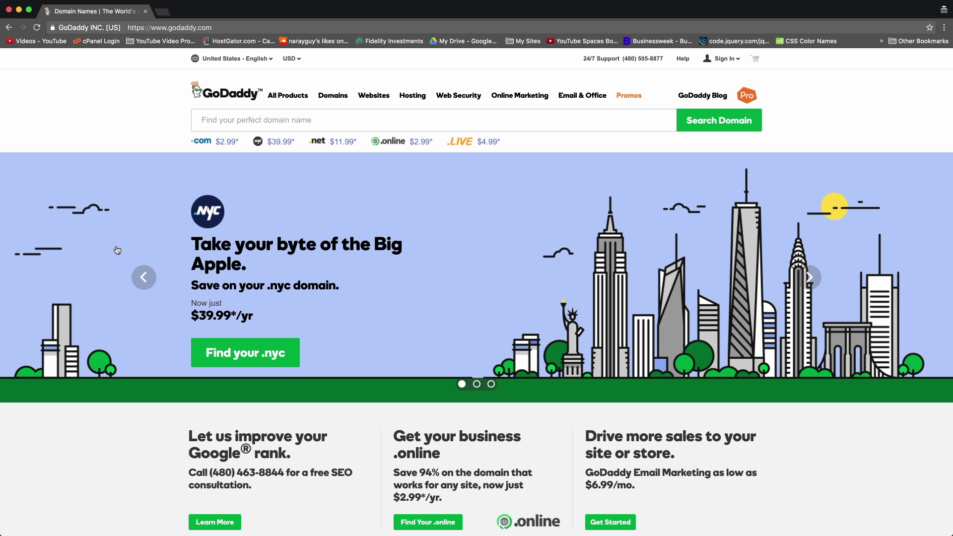
# Search GoDaddy for yourperfectdomainname, showing the .com available for $2.99.
pyautogui.click(219, 119)
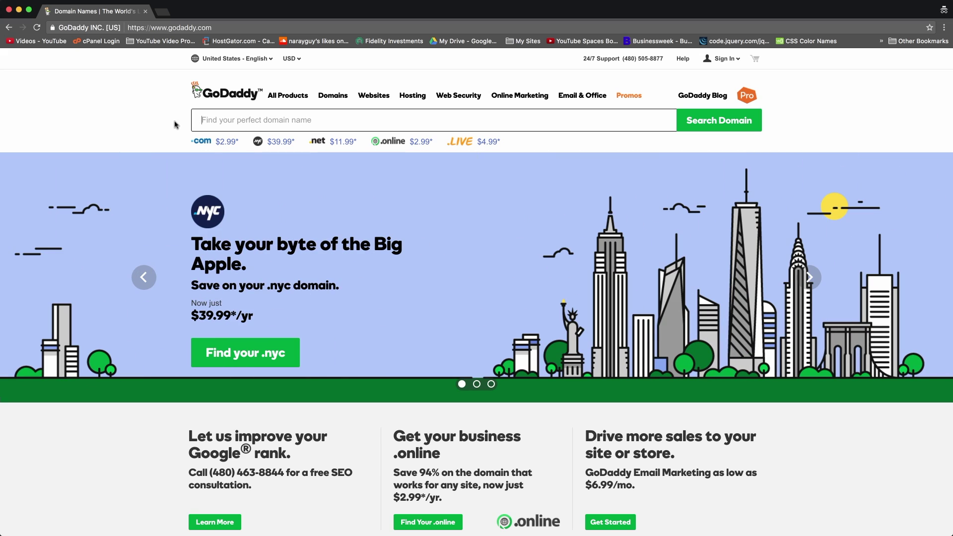
pyautogui.write('your')
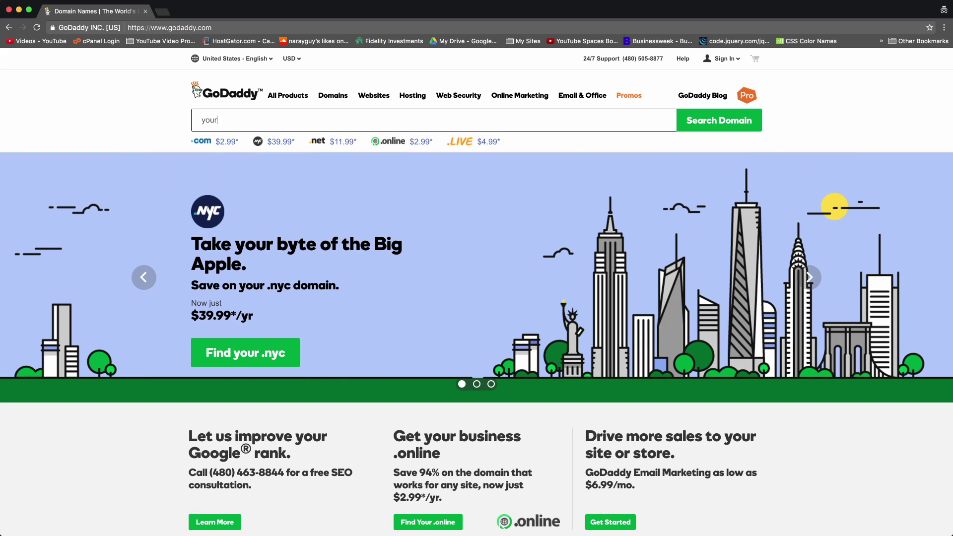
pyautogui.write('perfectdomainname')
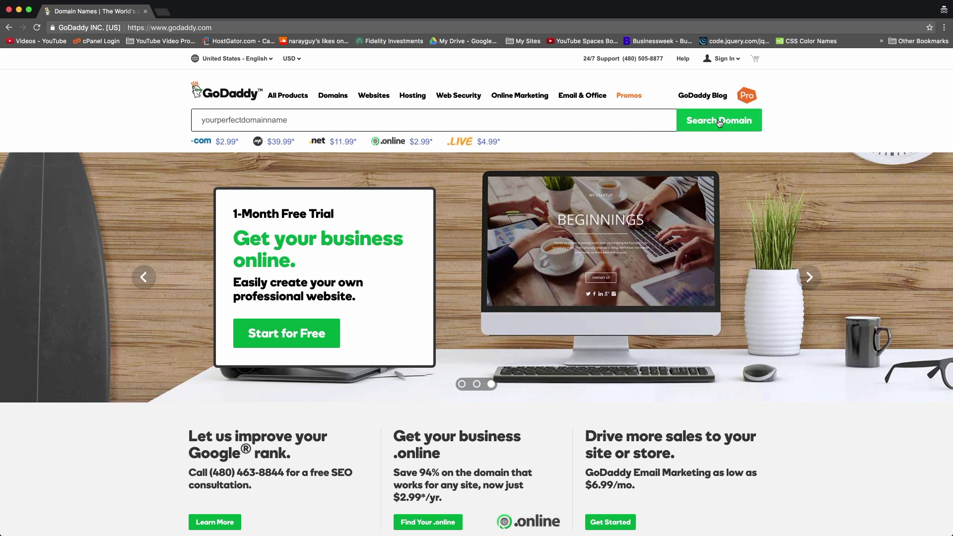
pyautogui.click(713, 120)
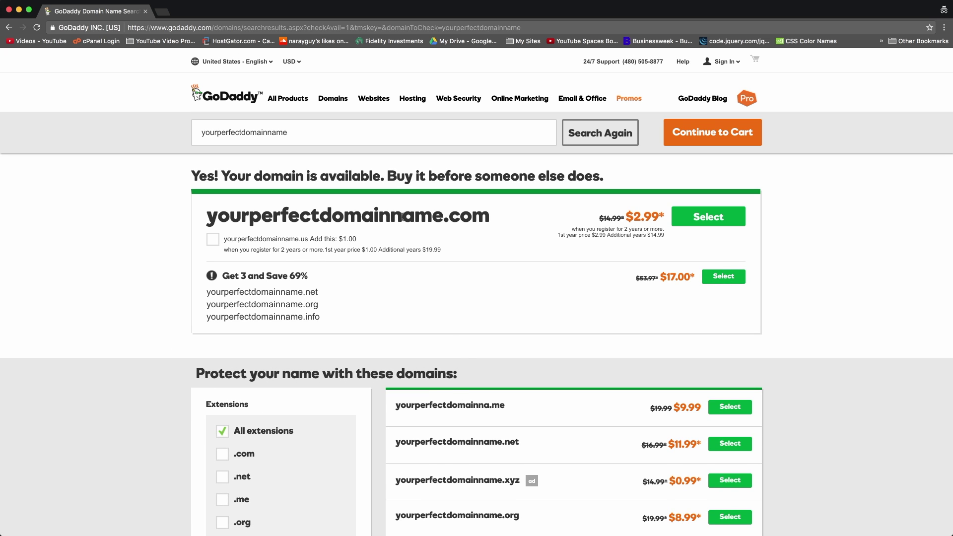
pyautogui.moveTo(442, 220); pyautogui.dragTo(487, 226)
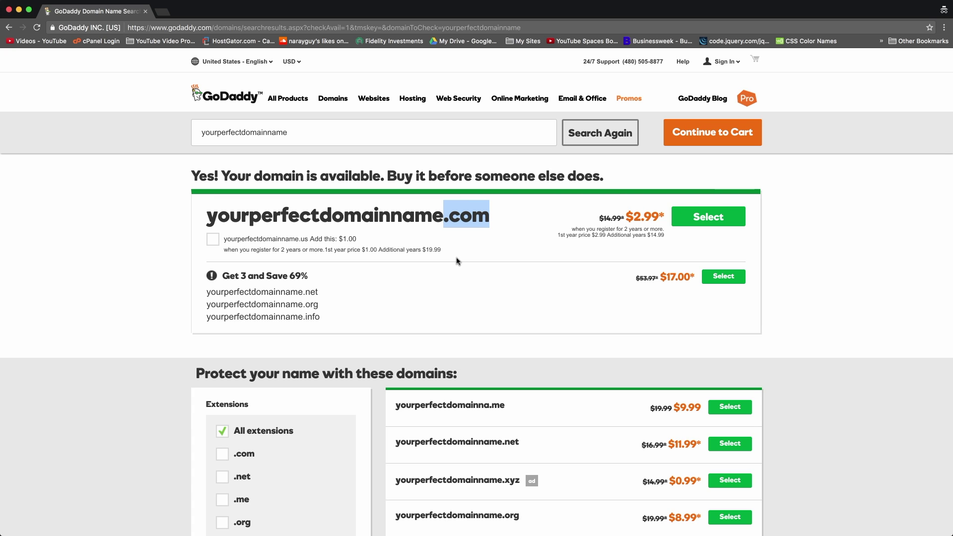
pyautogui.click(478, 218)
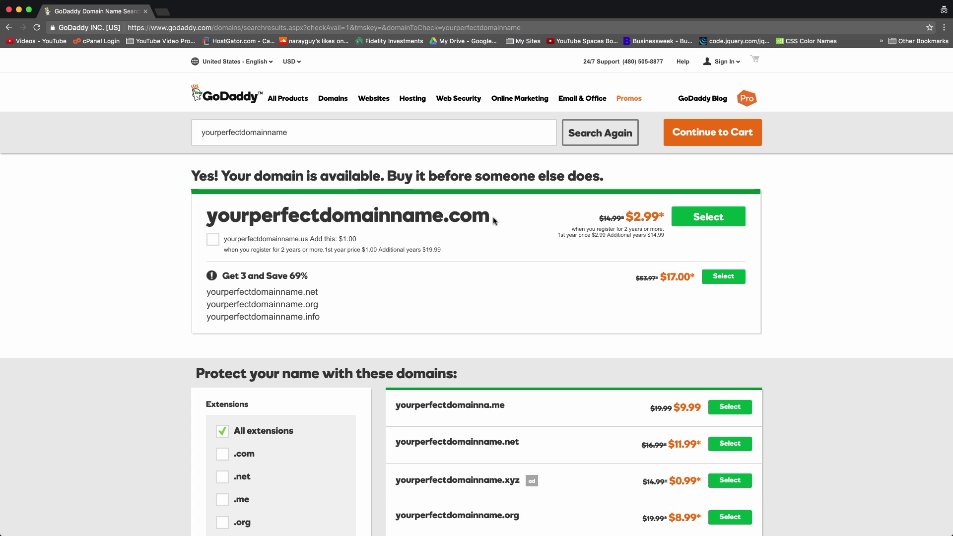
pyautogui.moveTo(439, 218); pyautogui.dragTo(493, 219)
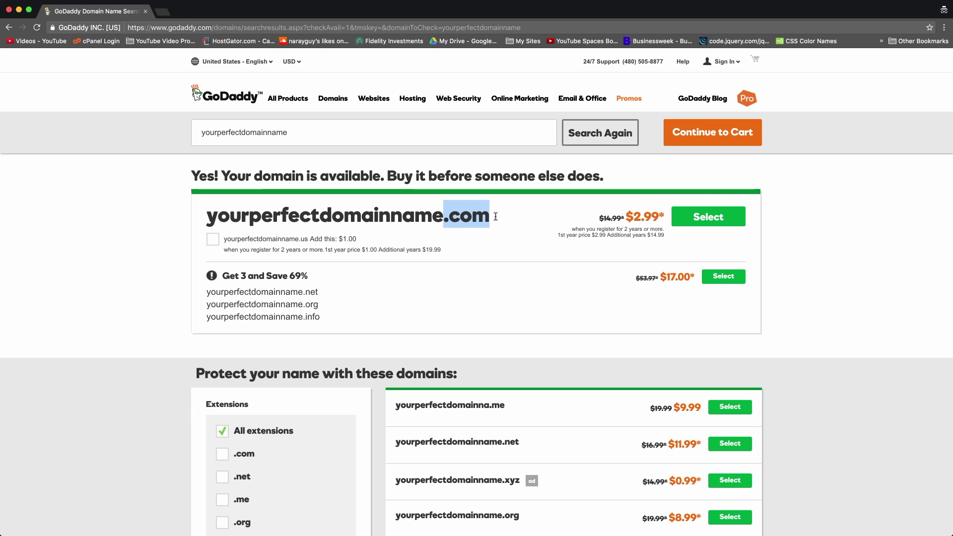
pyautogui.click(496, 217)
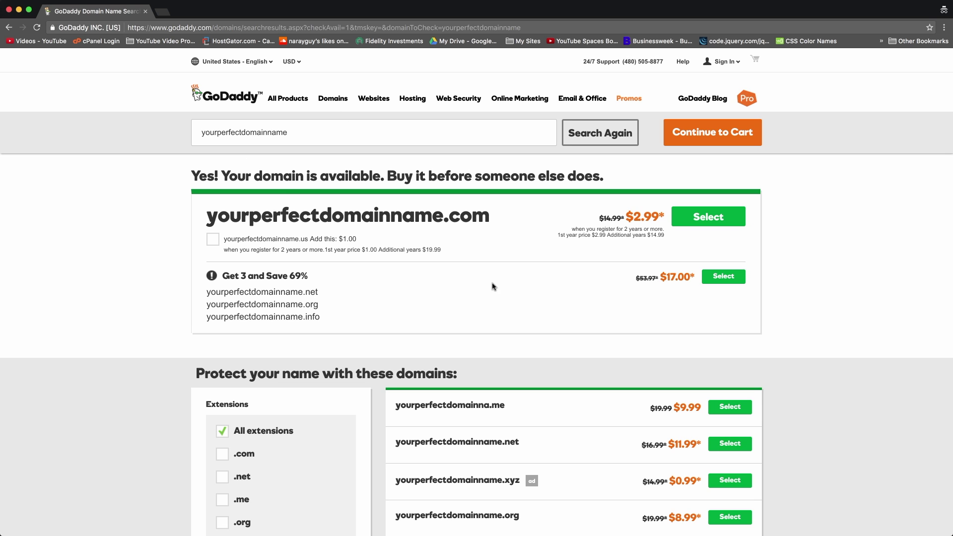
pyautogui.scroll(-2, 440, 269)
pyautogui.scroll(-1, 440, 268)
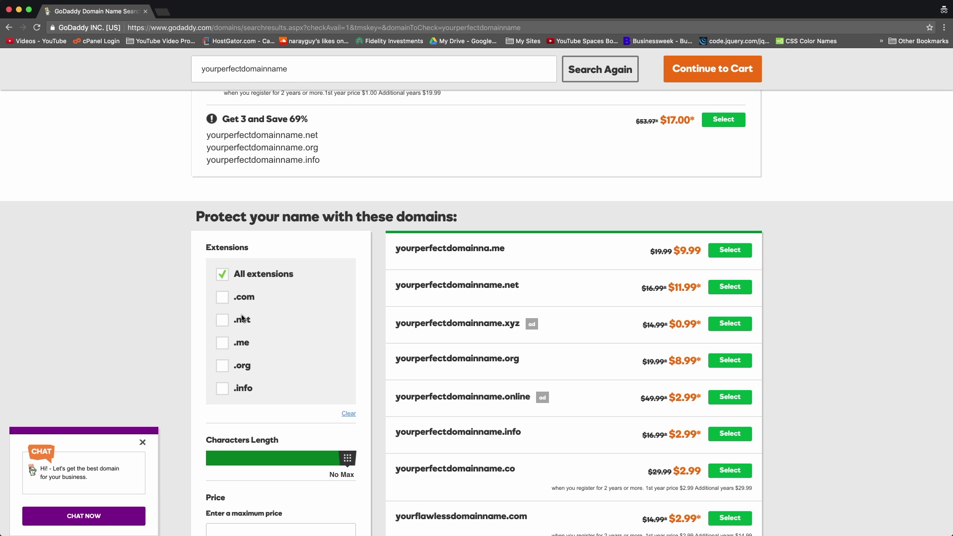
pyautogui.scroll(3, 370, 433)
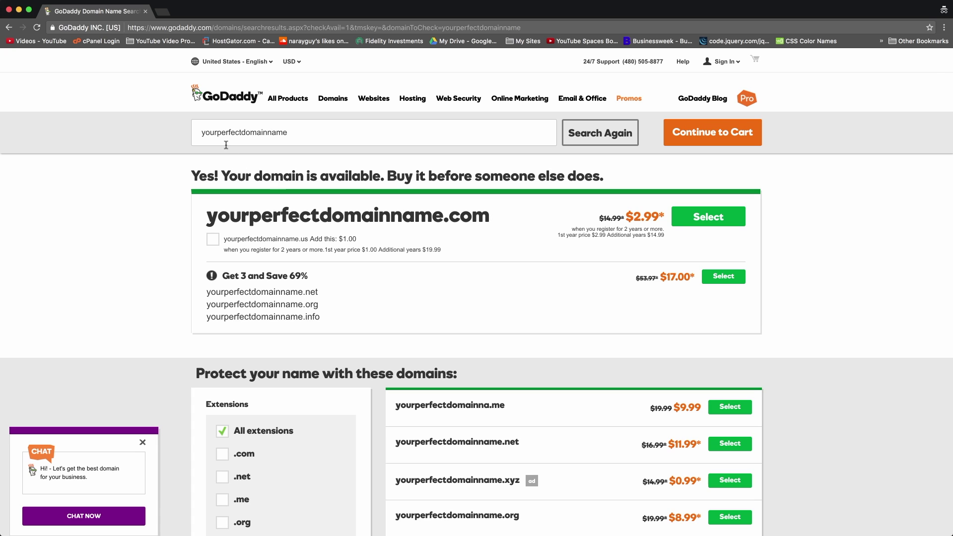
# Search for the person's name as a .com domain, which turns out to be taken.
pyautogui.doubleClick(220, 132)
pyautogui.write('gre')
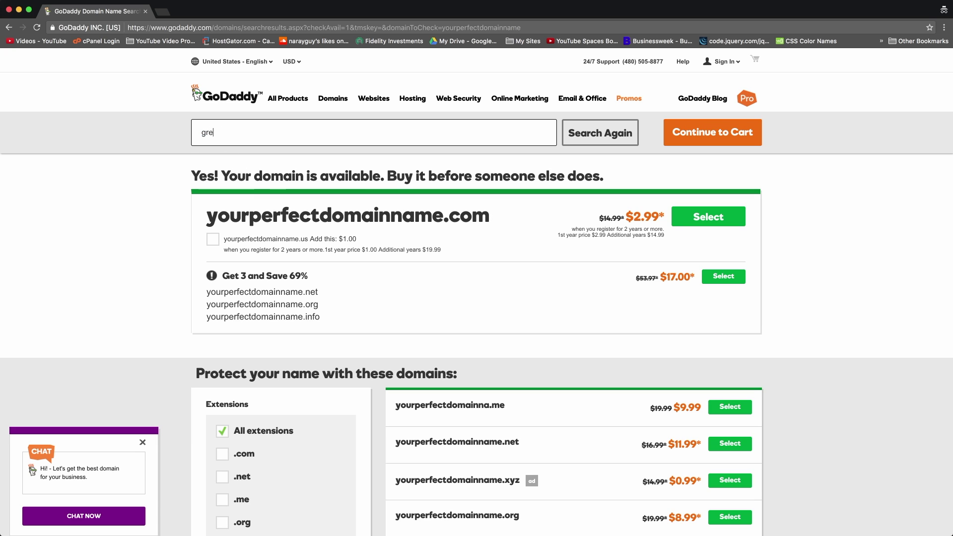
pyautogui.write('gnarayan.com')
pyautogui.press('Return')
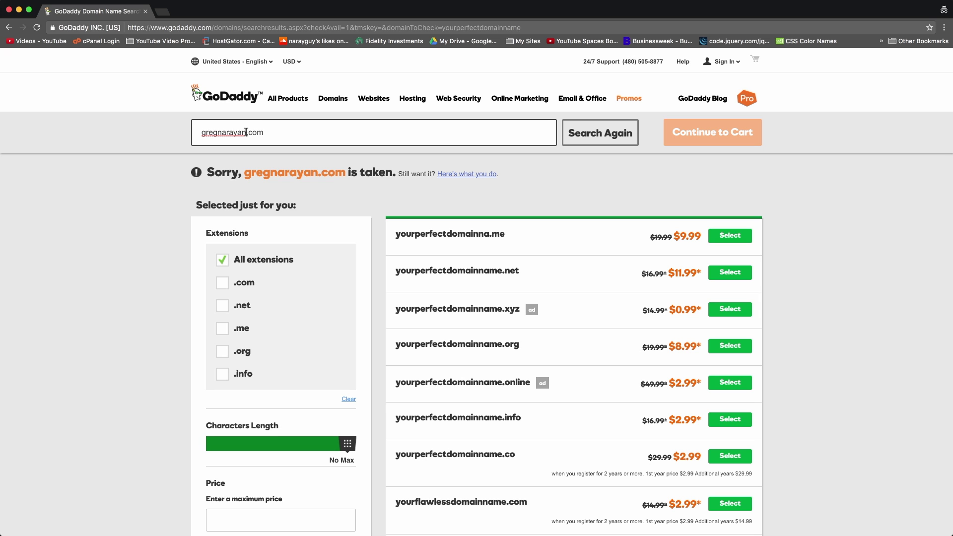
# Insert 'website' before .com and search again to find an available variant.
pyautogui.click(246, 132)
pyautogui.write('website')
pyautogui.click(718, 137)
pyautogui.click(572, 137)
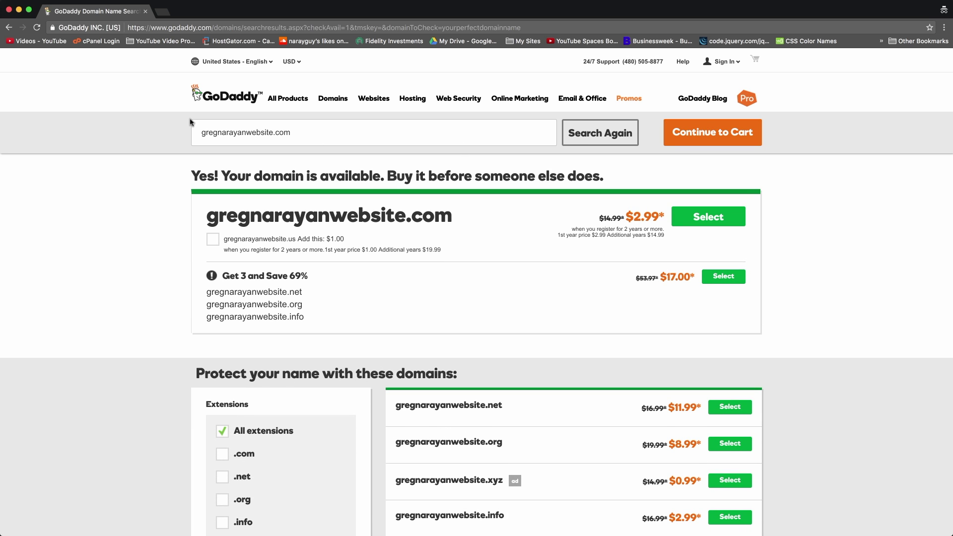
# Remove 'website' and restore the yourperfectdomainname search term.
pyautogui.click(341, 119)
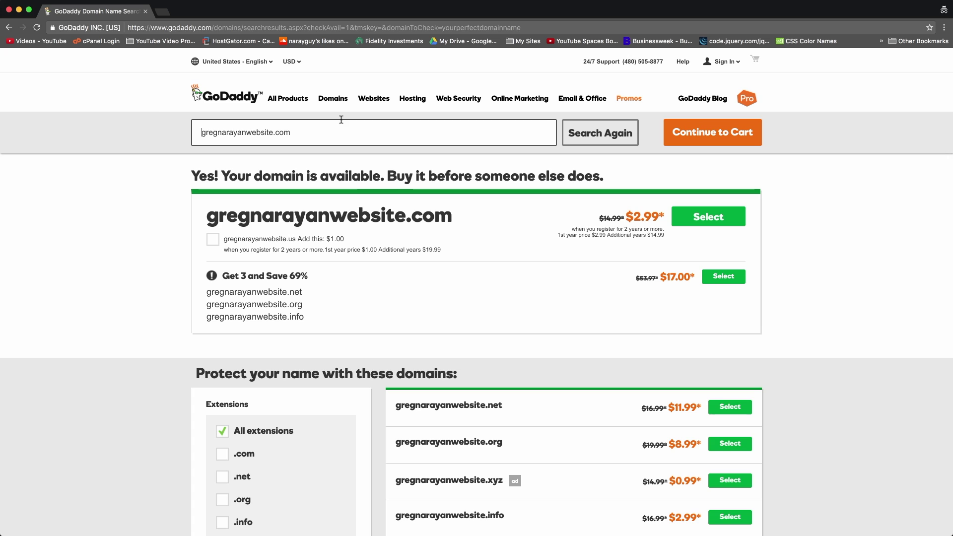
pyautogui.hotkey('alt', 'Right')
pyautogui.press('BackSpace')
pyautogui.press('BackSpace')
pyautogui.press('BackSpace')
pyautogui.press('BackSpace')
pyautogui.press('BackSpace')
pyautogui.press('BackSpace')
pyautogui.press('BackSpace')
pyautogui.press('super+z')
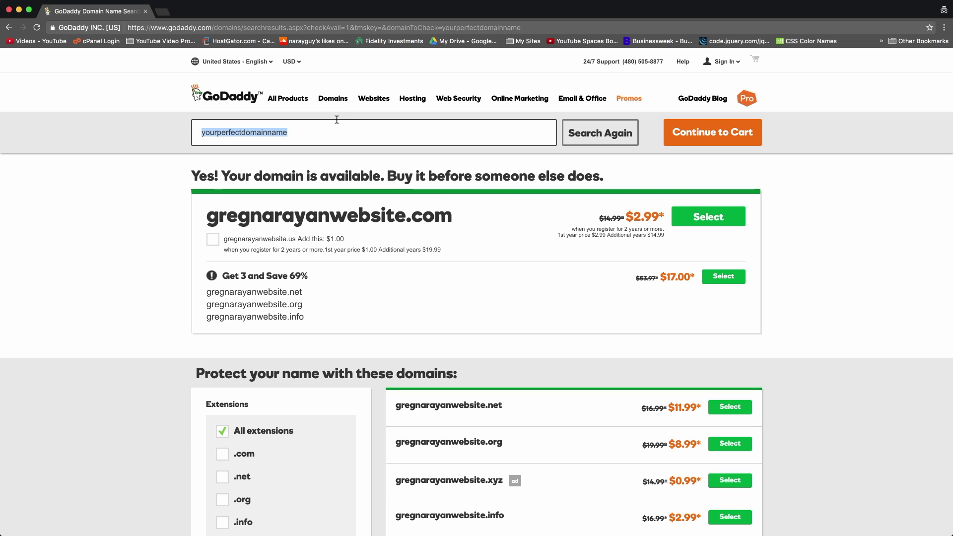
# Search yourperfectdomainname again and select the .com result for purchase.
pyautogui.click(616, 139)
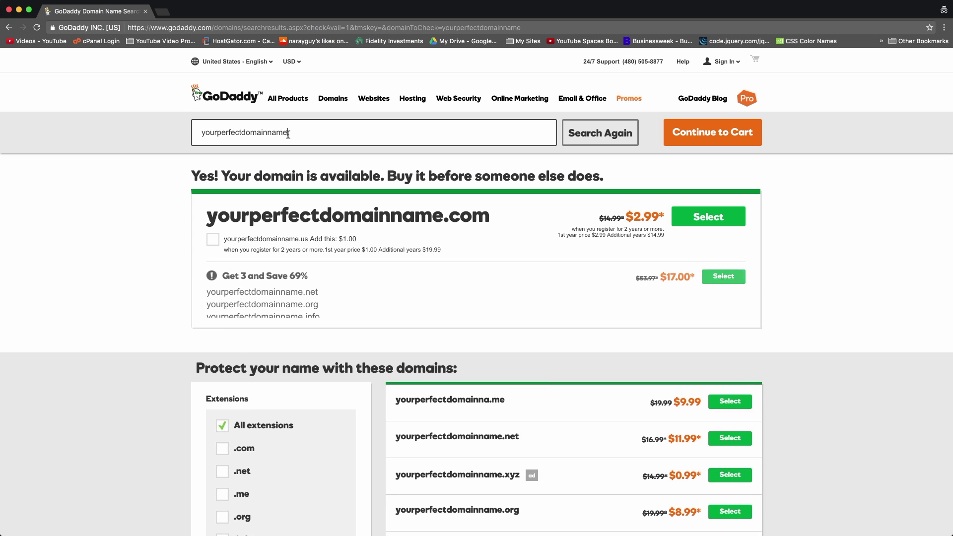
pyautogui.moveTo(285, 131); pyautogui.dragTo(194, 131)
pyautogui.click(310, 123)
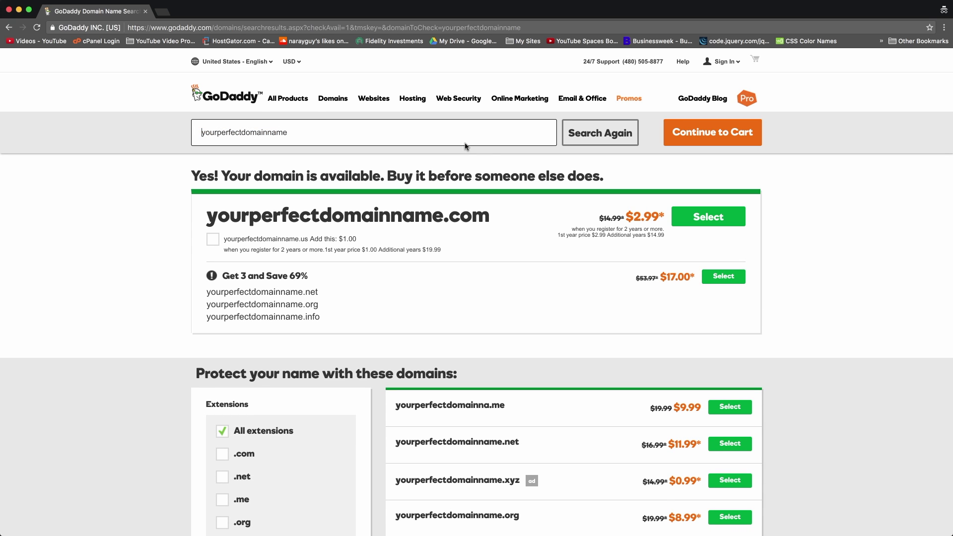
pyautogui.click(708, 219)
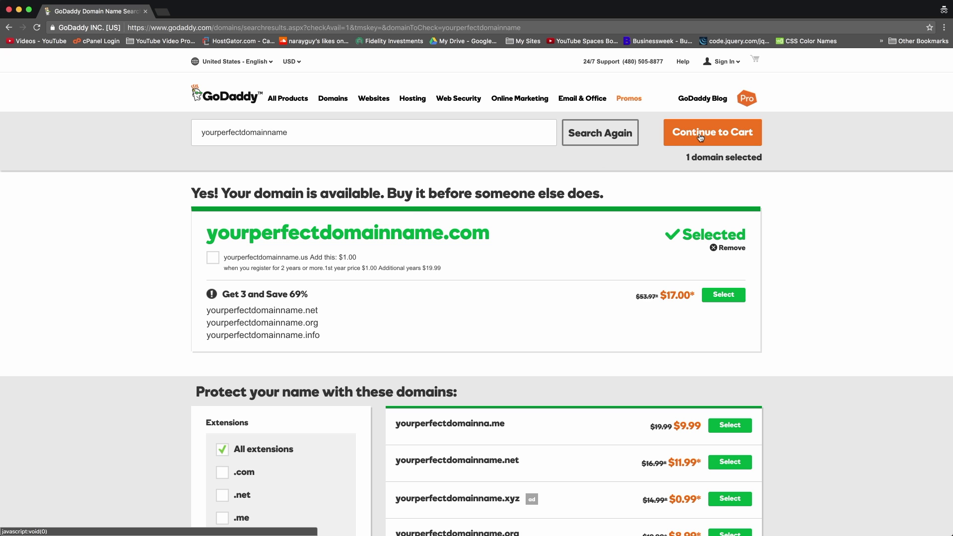
pyautogui.click(700, 137)
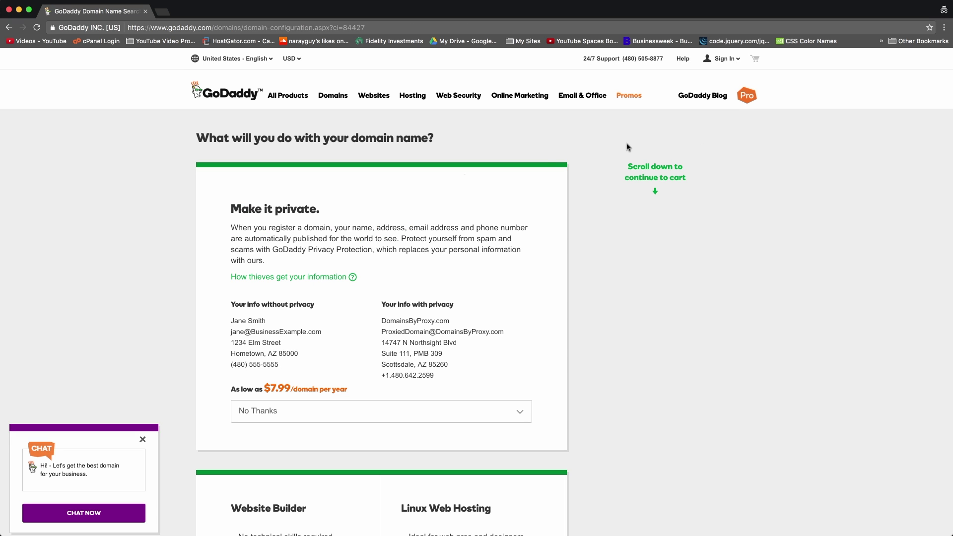
# Skip the privacy, hosting and email add-ons and continue to the cart.
pyautogui.scroll(-2, 303, 212)
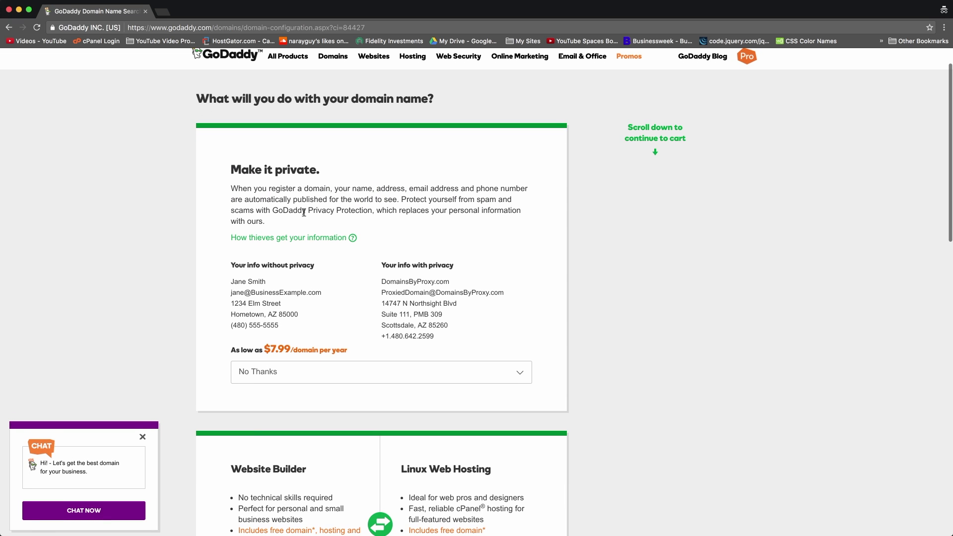
pyautogui.scroll(-5, 304, 212)
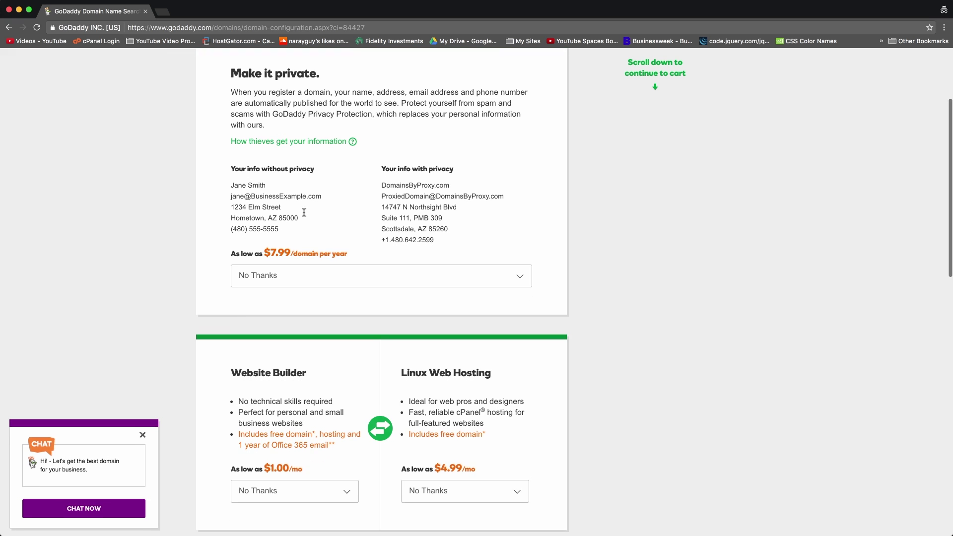
pyautogui.scroll(-2, 287, 237)
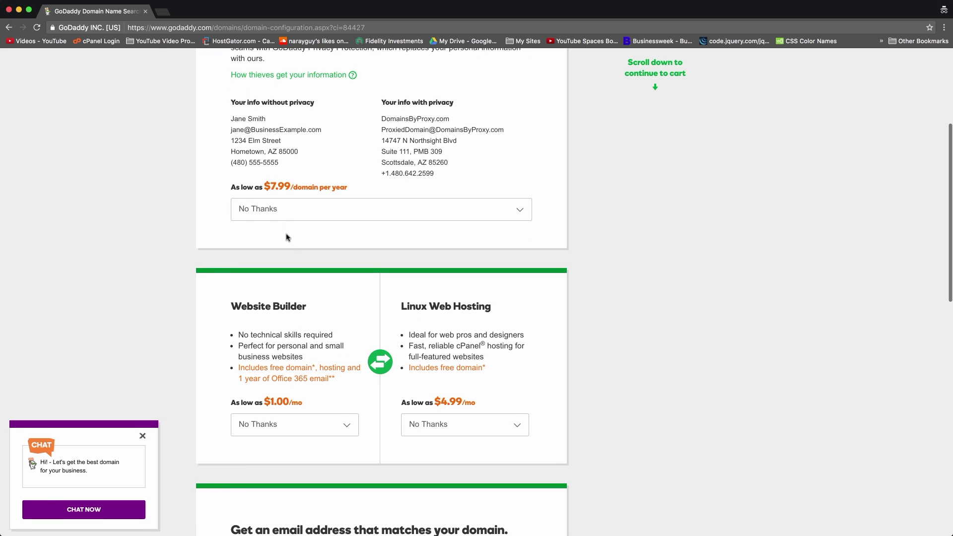
pyautogui.scroll(-3, 287, 236)
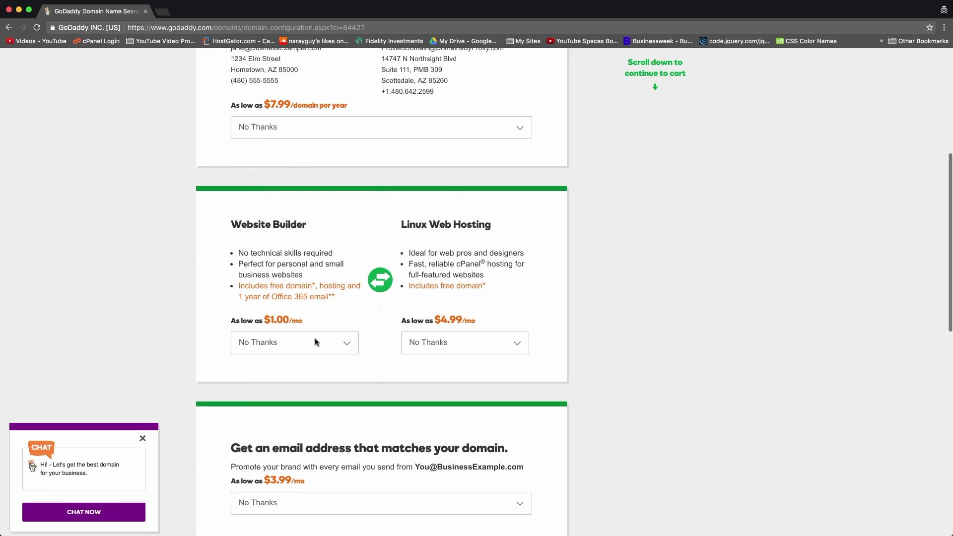
pyautogui.scroll(-2, 315, 340)
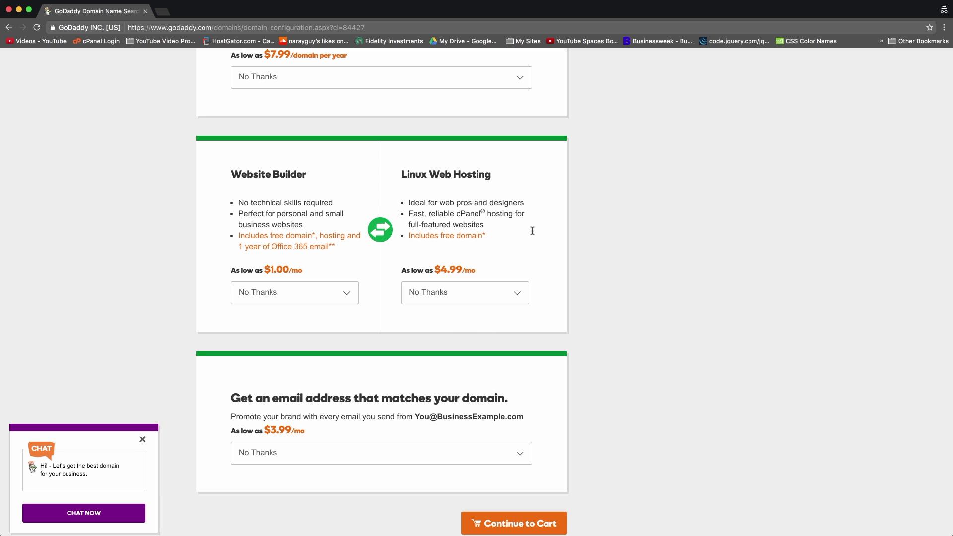
pyautogui.scroll(-1, 399, 199)
pyautogui.scroll(-5, 399, 199)
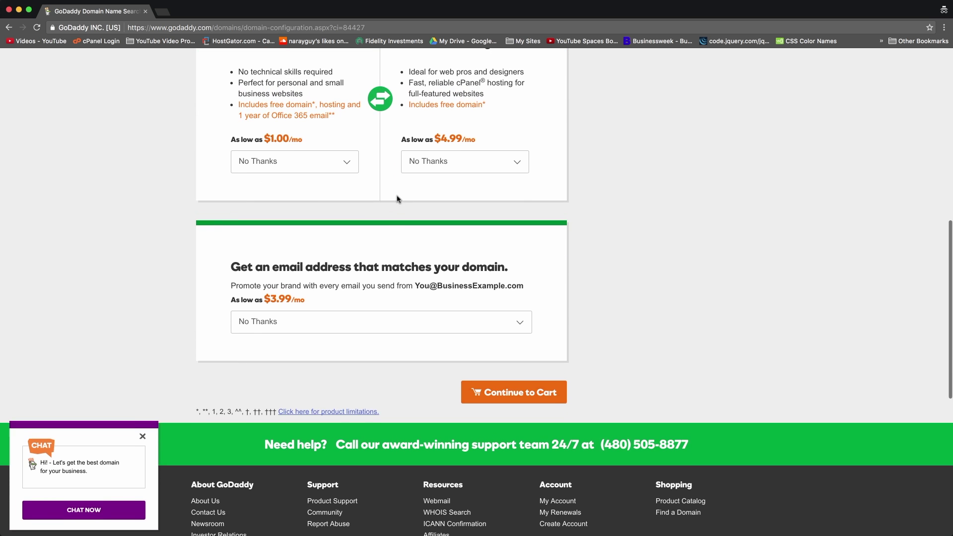
pyautogui.scroll(-3, 398, 199)
pyautogui.scroll(7, 398, 199)
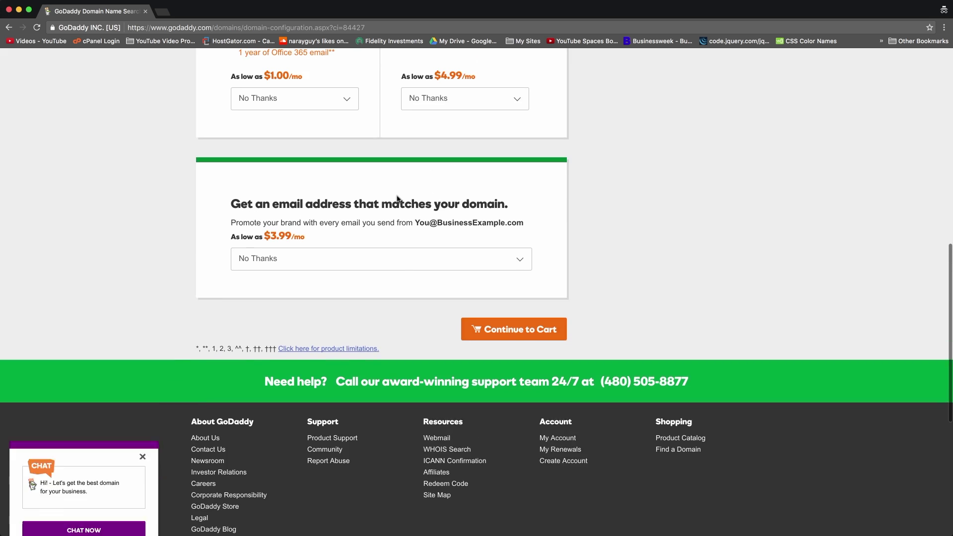
pyautogui.scroll(6, 398, 199)
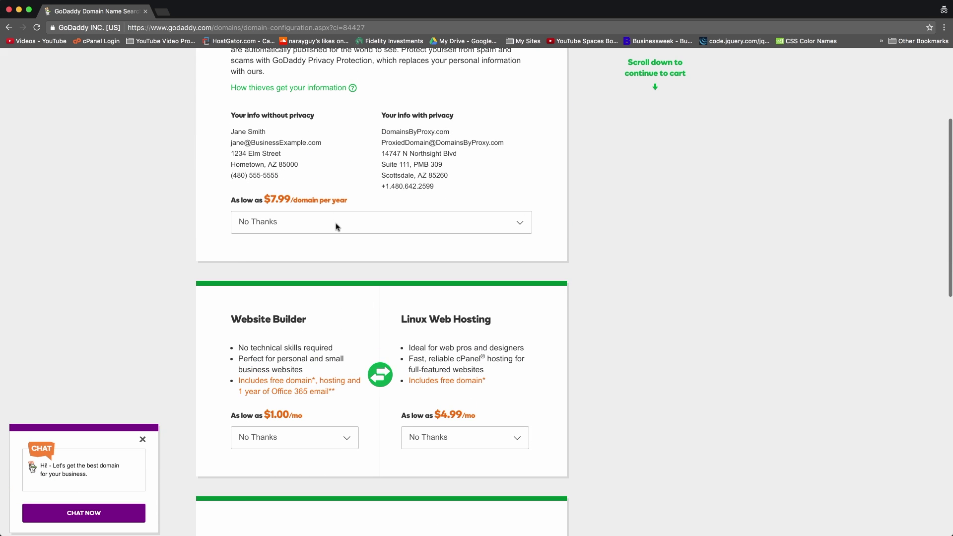
pyautogui.scroll(-7, 447, 438)
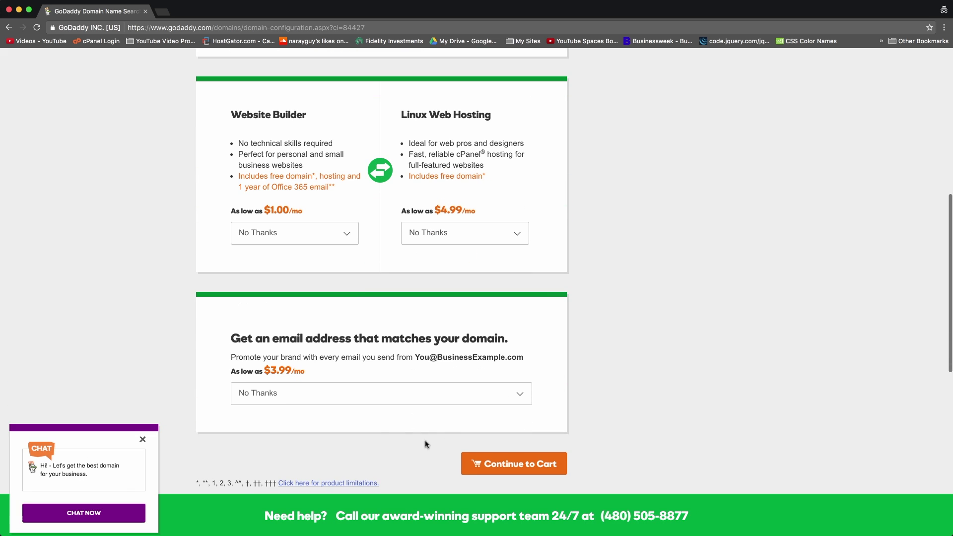
pyautogui.scroll(-3, 451, 397)
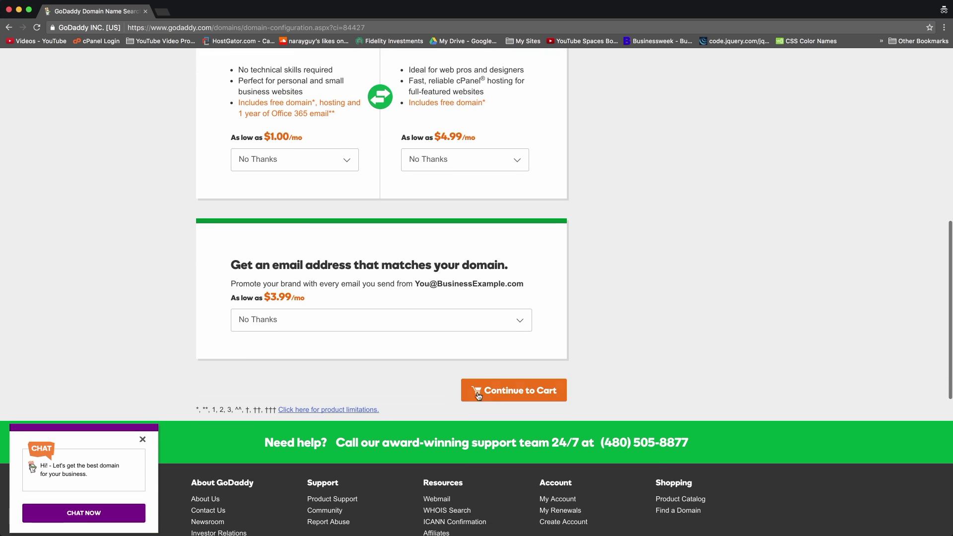
pyautogui.click(508, 390)
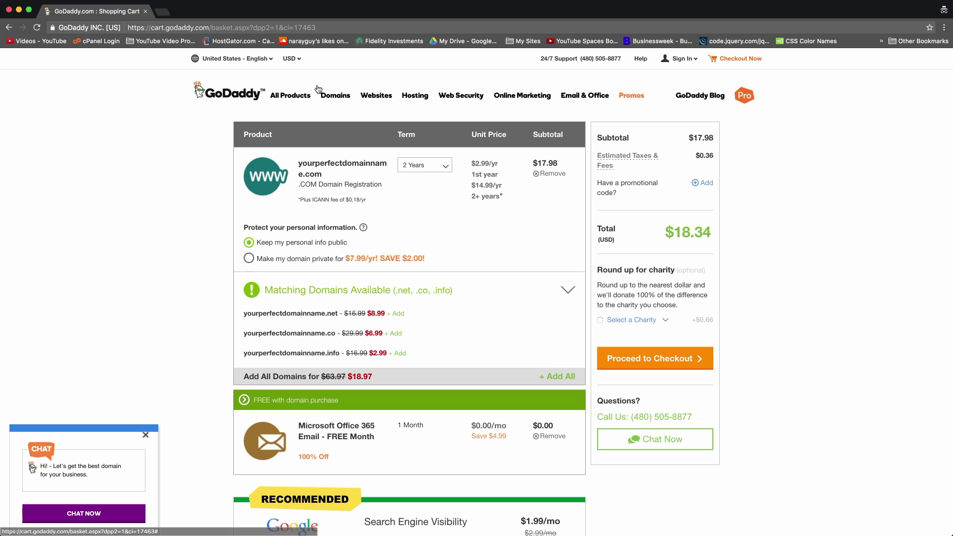
# Change the domain term to 1 Year, dropping the subtotal to $11.99 and total to $12.17.
pyautogui.click(410, 164)
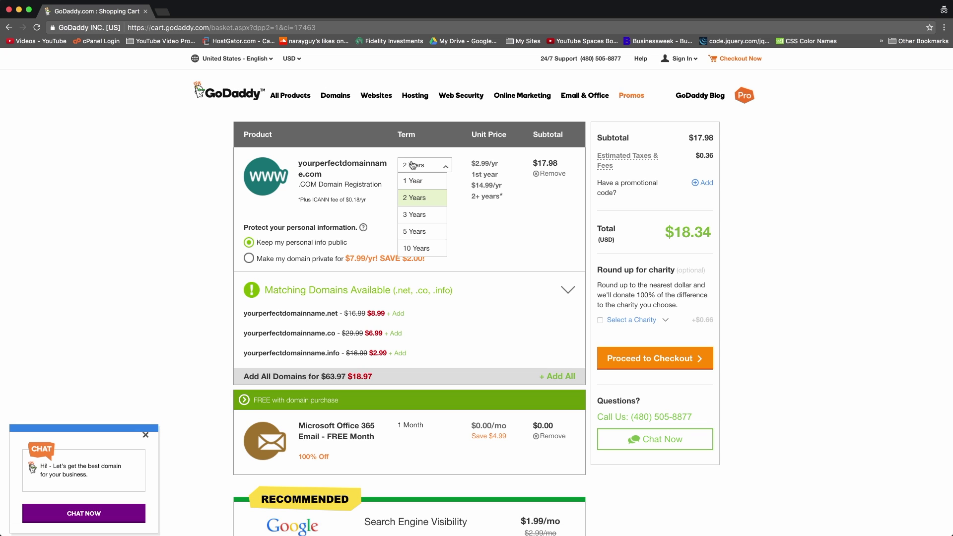
pyautogui.click(416, 182)
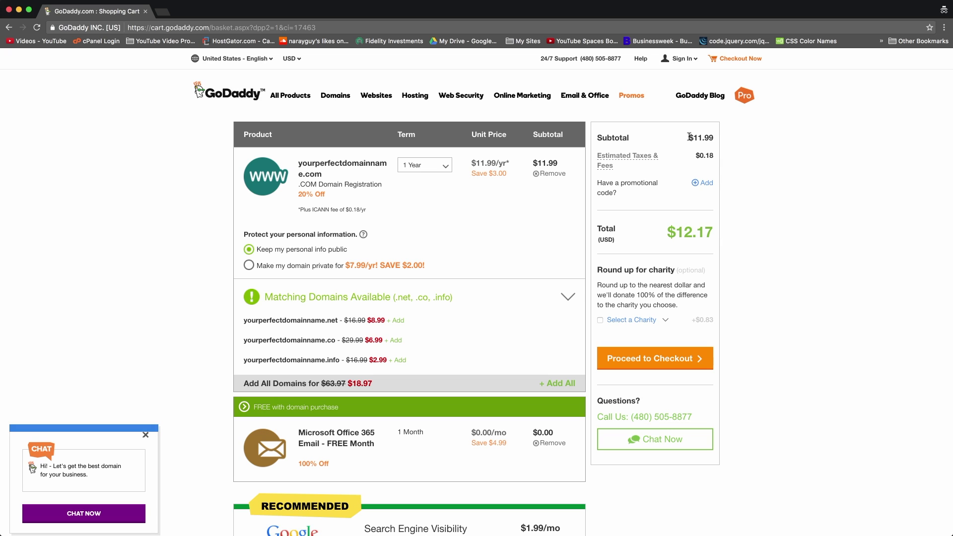
pyautogui.moveTo(690, 137); pyautogui.dragTo(704, 137)
pyautogui.click(712, 138)
# Apply promo code CJCFWOFF30, cutting the subtotal to $10.49 and total to $10.67.
pyautogui.click(703, 185)
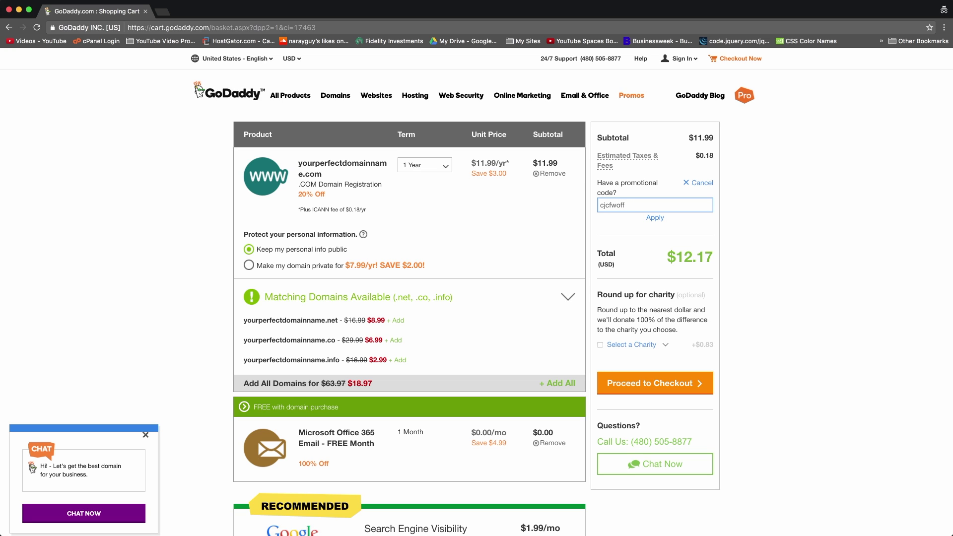
pyautogui.click(662, 218)
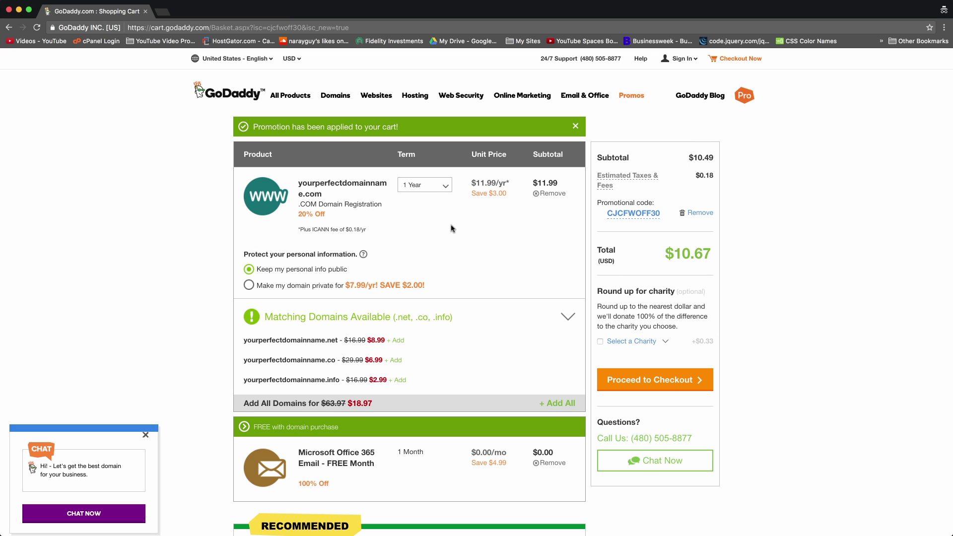
pyautogui.click(164, 28)
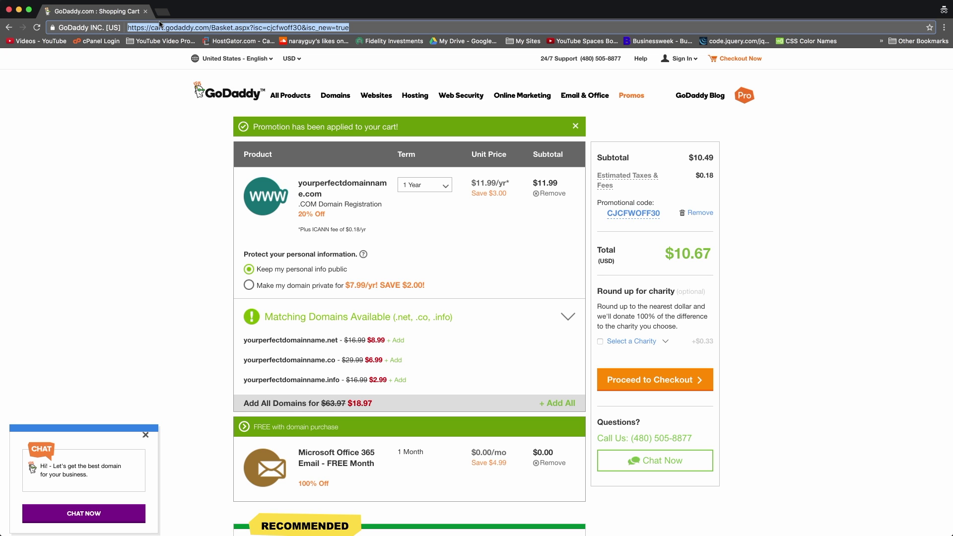
pyautogui.write('fatwallet')
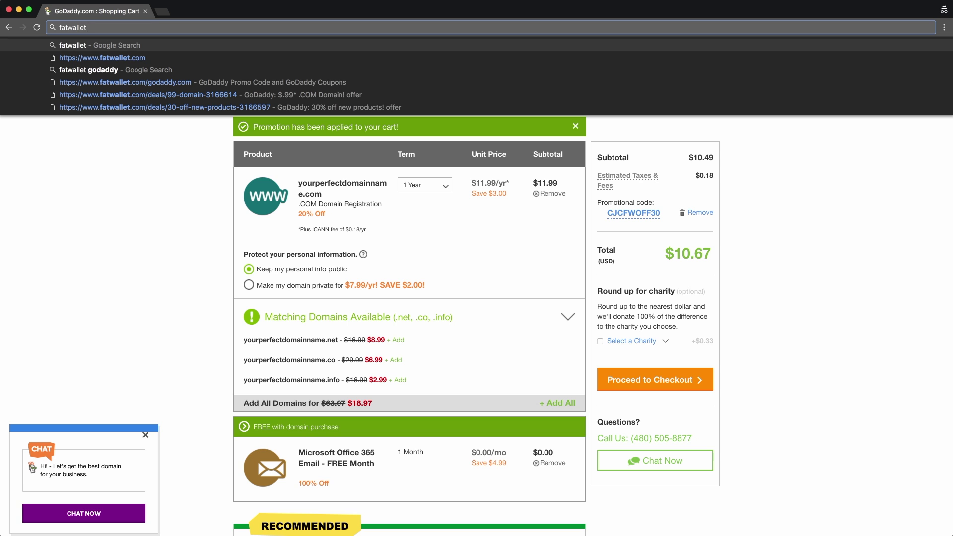
pyautogui.write(' god')
pyautogui.press('Return')
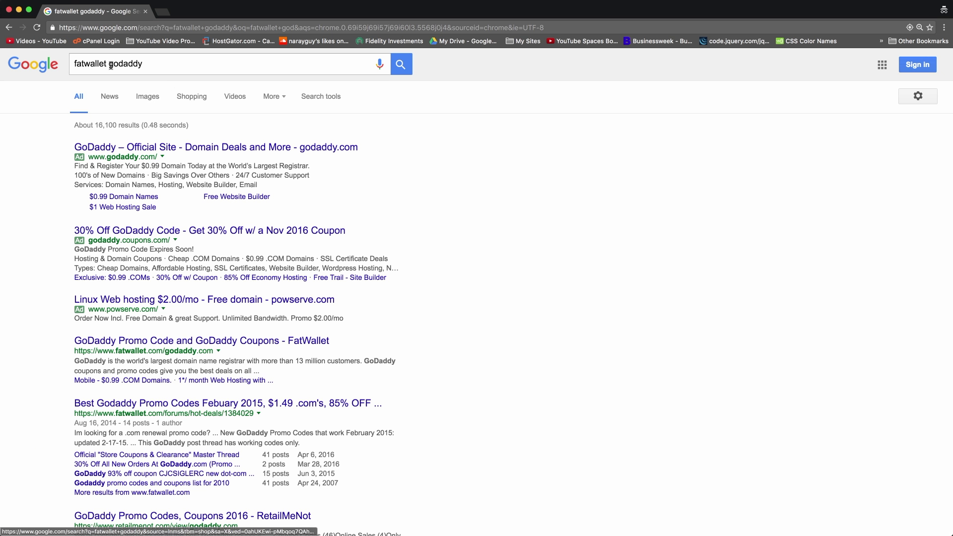
pyautogui.click(150, 65)
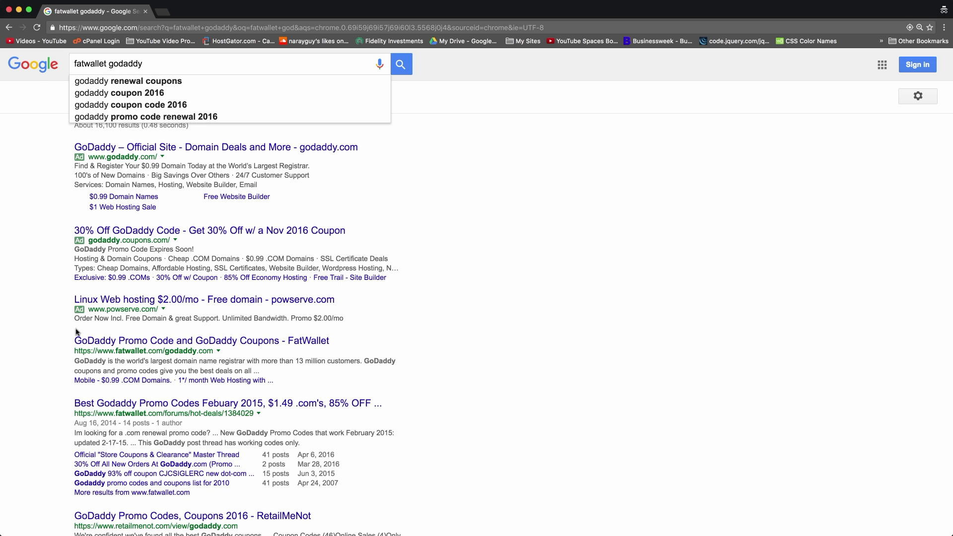
pyautogui.click(190, 342)
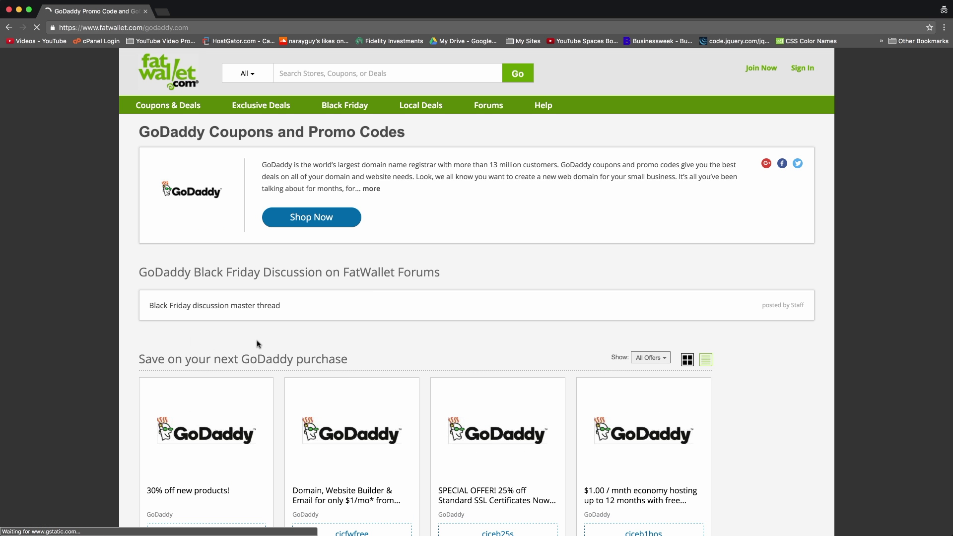
pyautogui.scroll(-5, 191, 343)
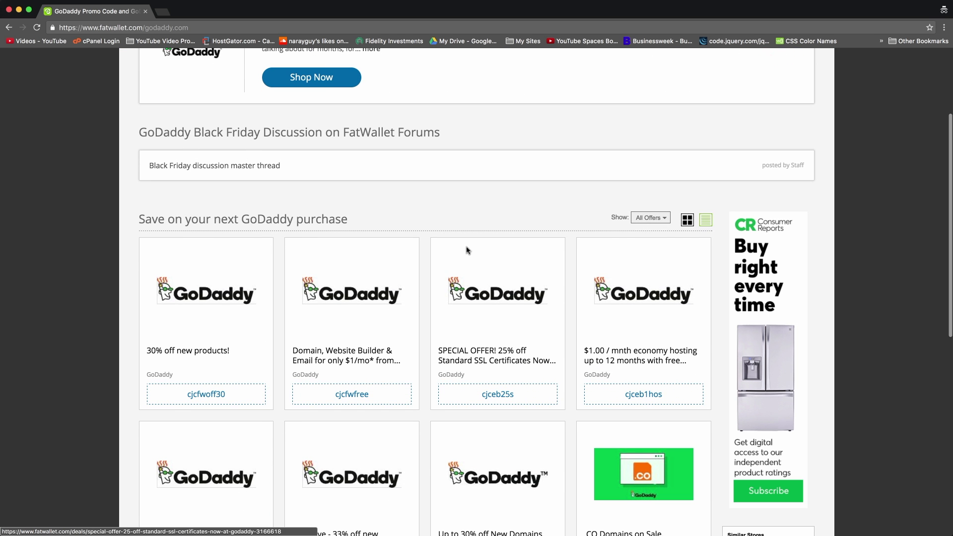
pyautogui.scroll(-4, 244, 278)
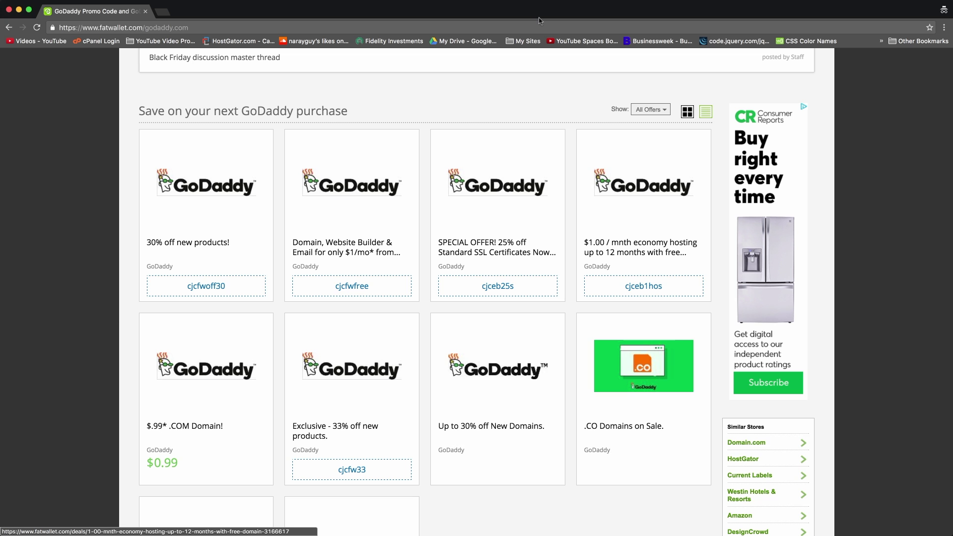
pyautogui.click(590, 442)
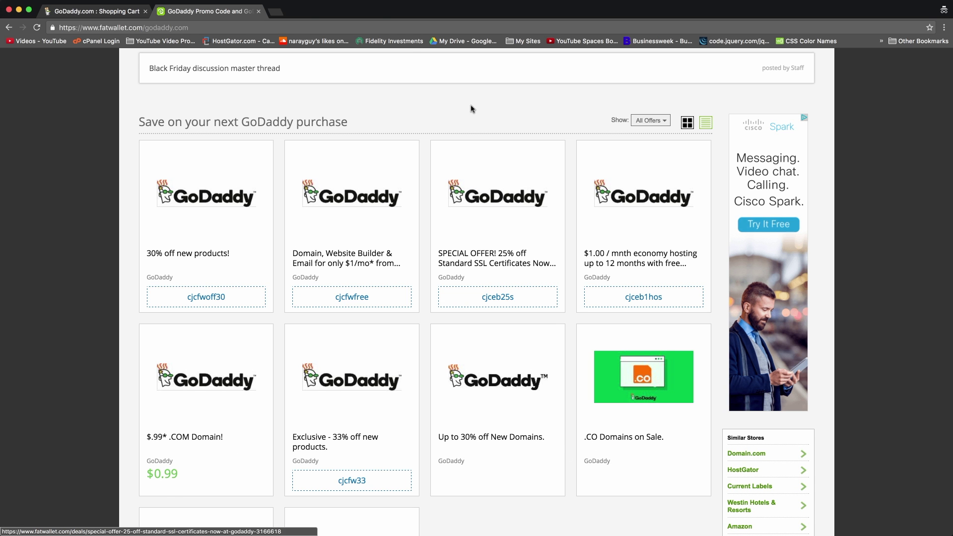
pyautogui.click(258, 12)
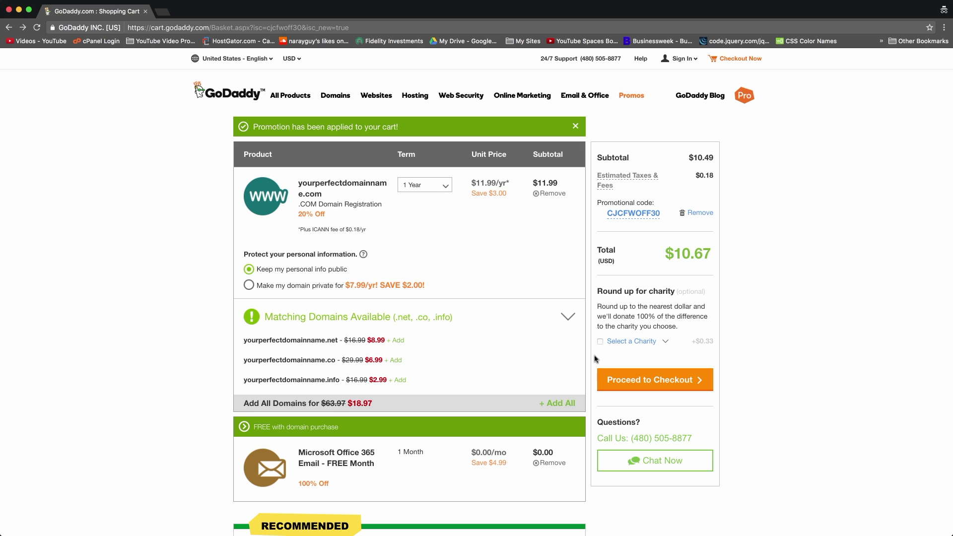
# Leave the charity round-up unticked and proceed from the $10.67 cart to checkout.
pyautogui.click(601, 342)
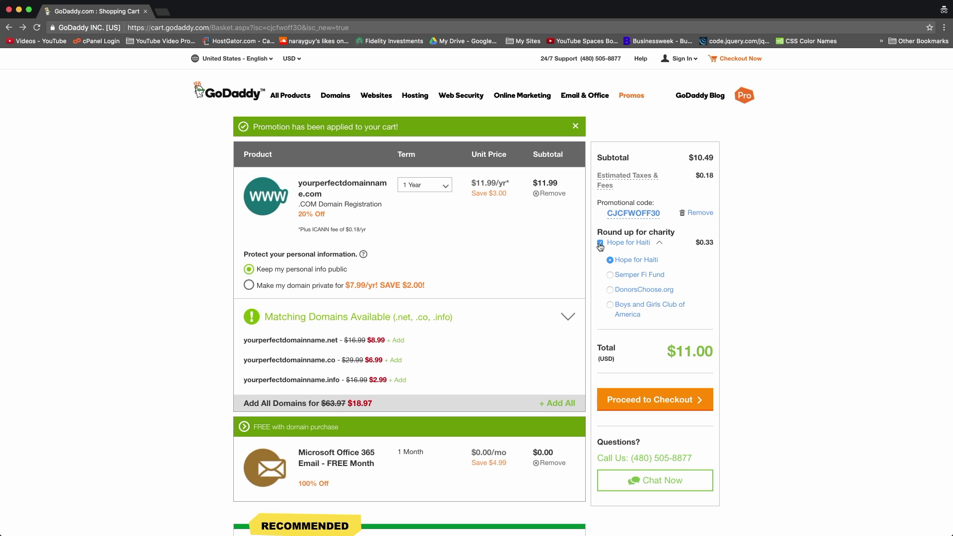
pyautogui.click(601, 243)
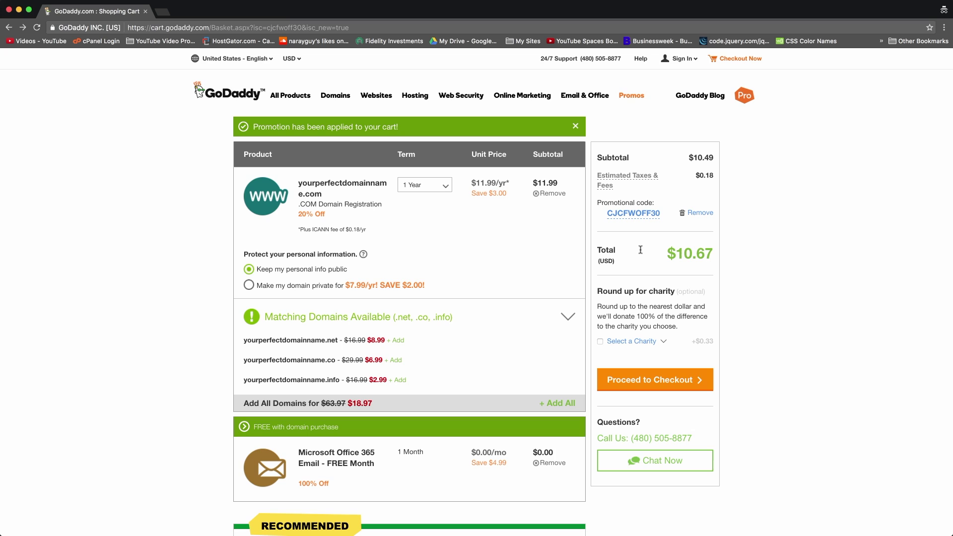
pyautogui.click(653, 380)
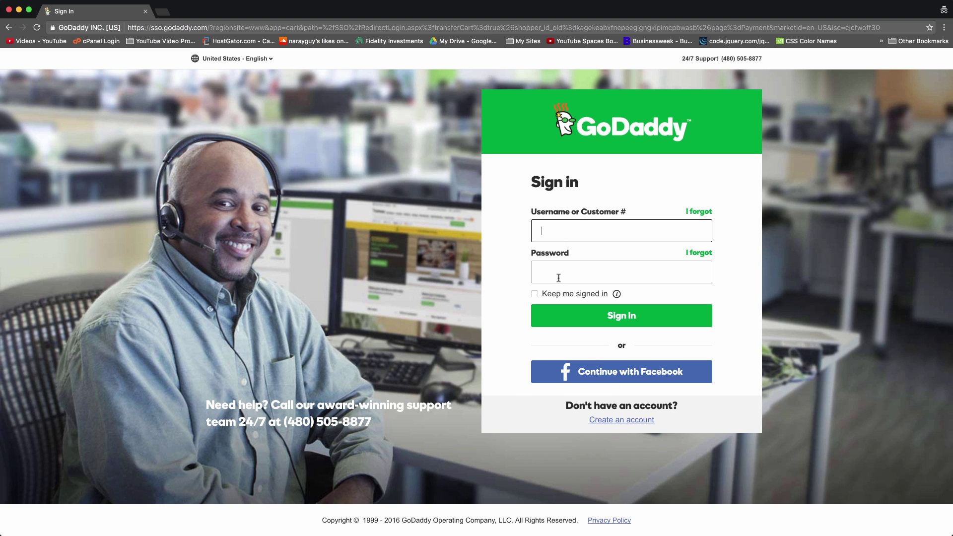
# Create a new account with an email, username, password and 4-digit support PIN.
pyautogui.click(574, 270)
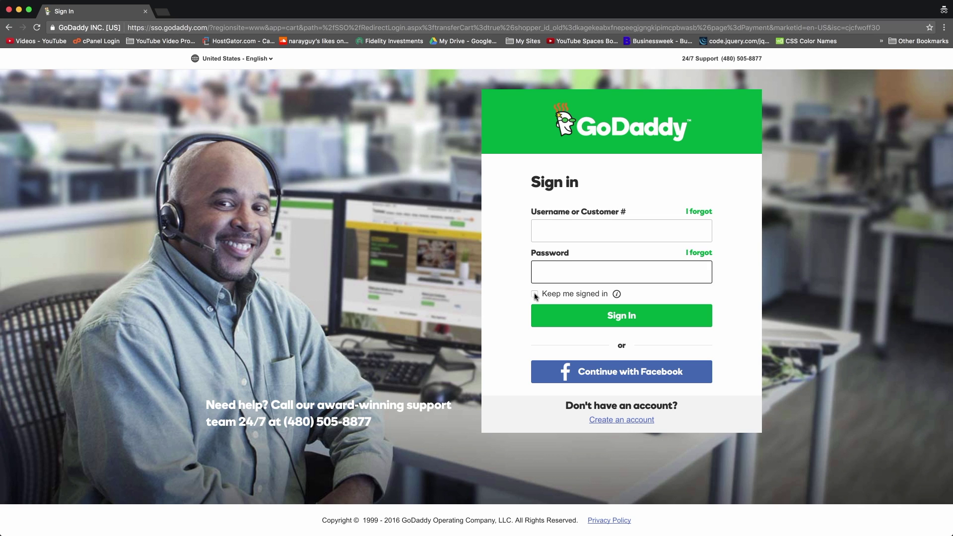
pyautogui.click(616, 422)
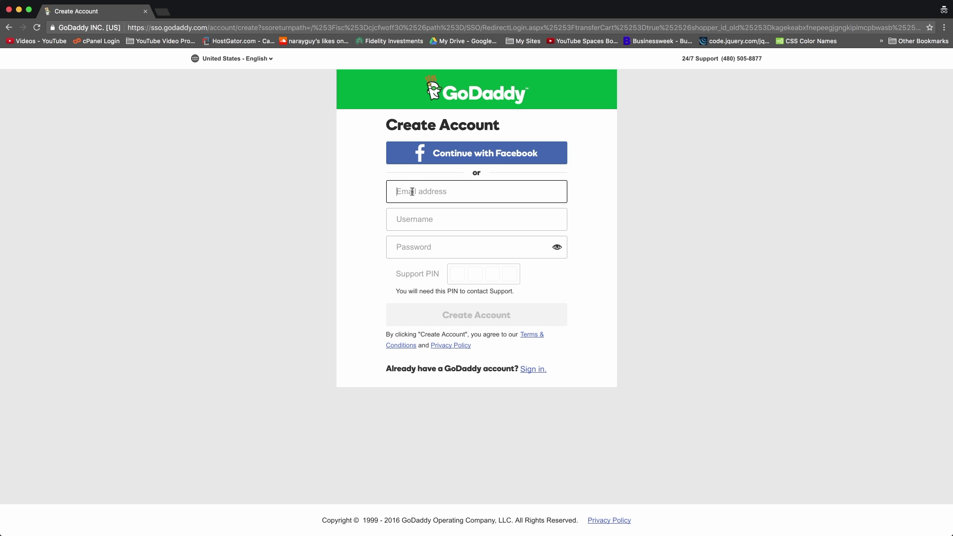
pyautogui.press('Tab')
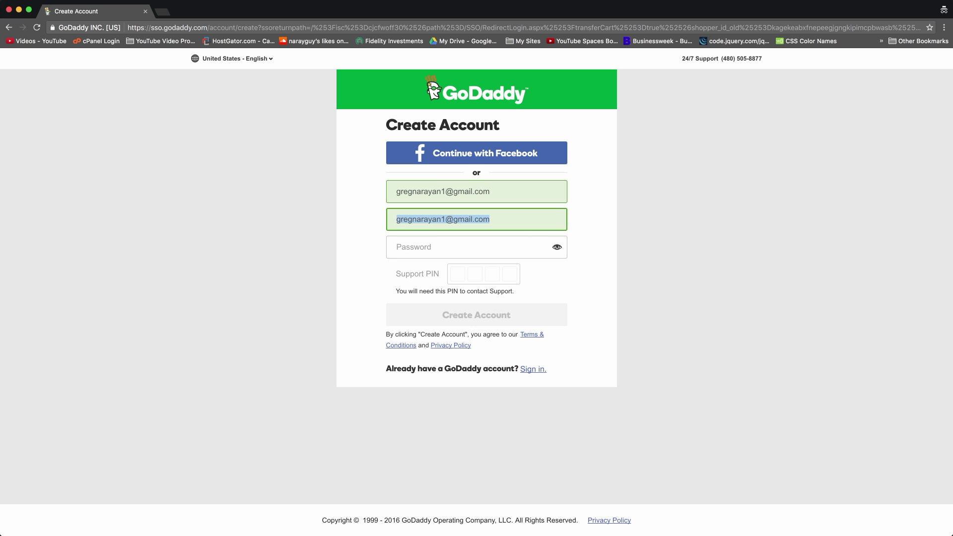
pyautogui.write('gnarayan')
pyautogui.press('Tab')
pyautogui.write('••••')
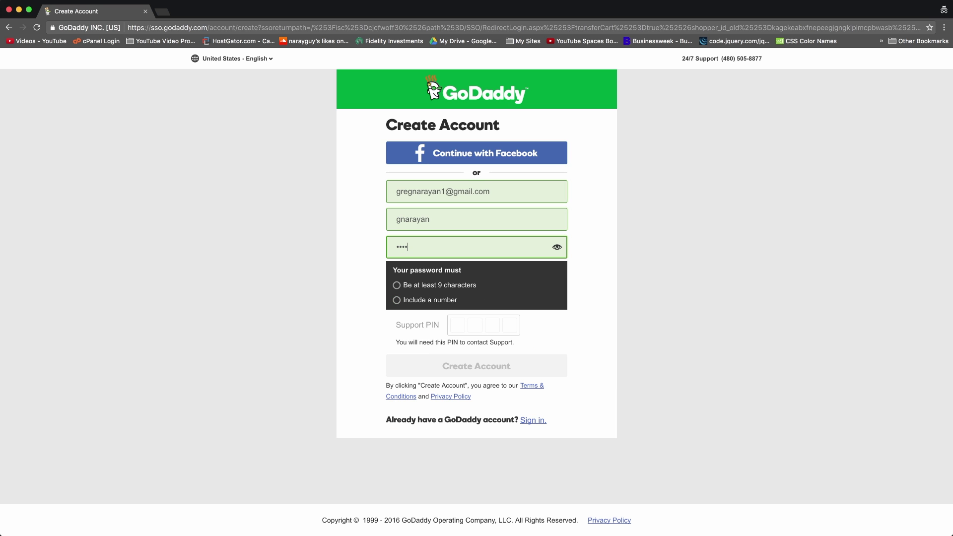
pyautogui.write('••••')
pyautogui.click(461, 275)
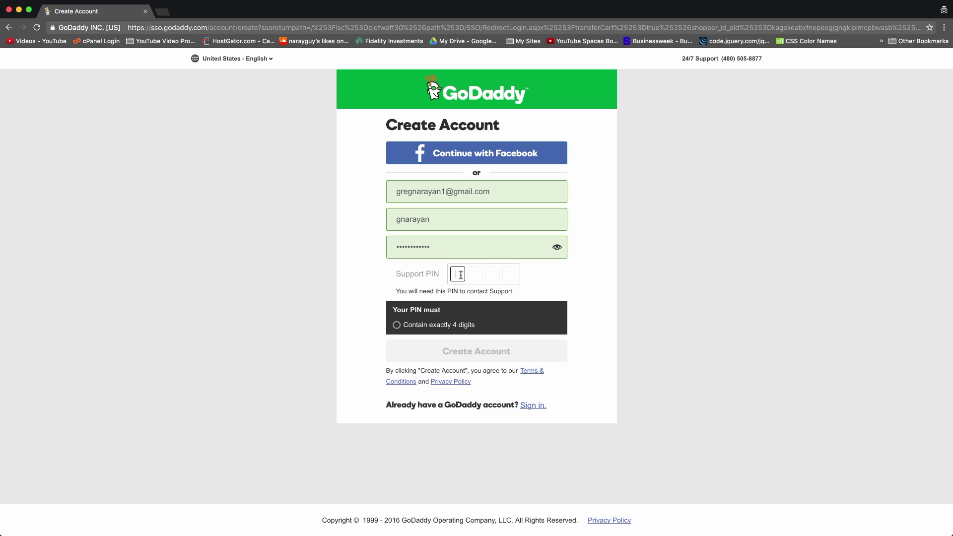
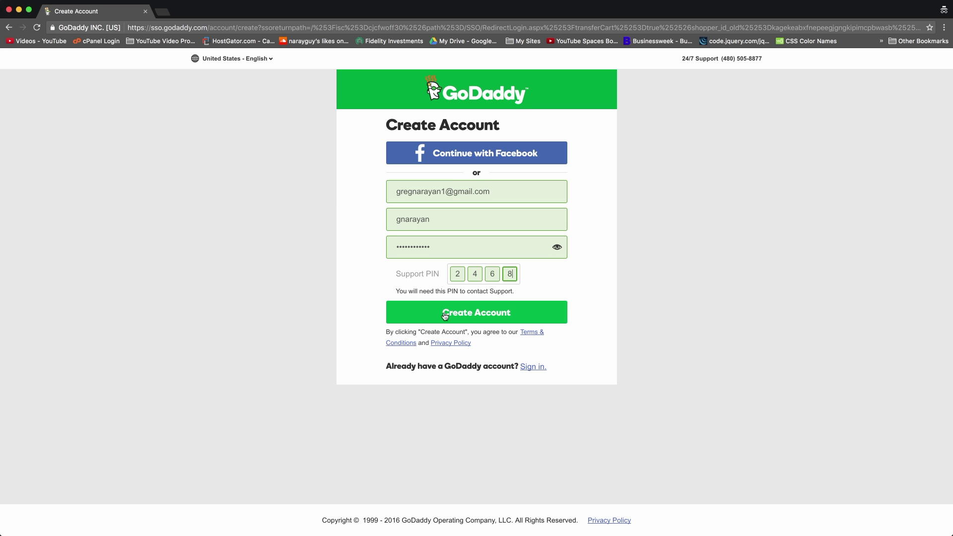
pyautogui.click(464, 315)
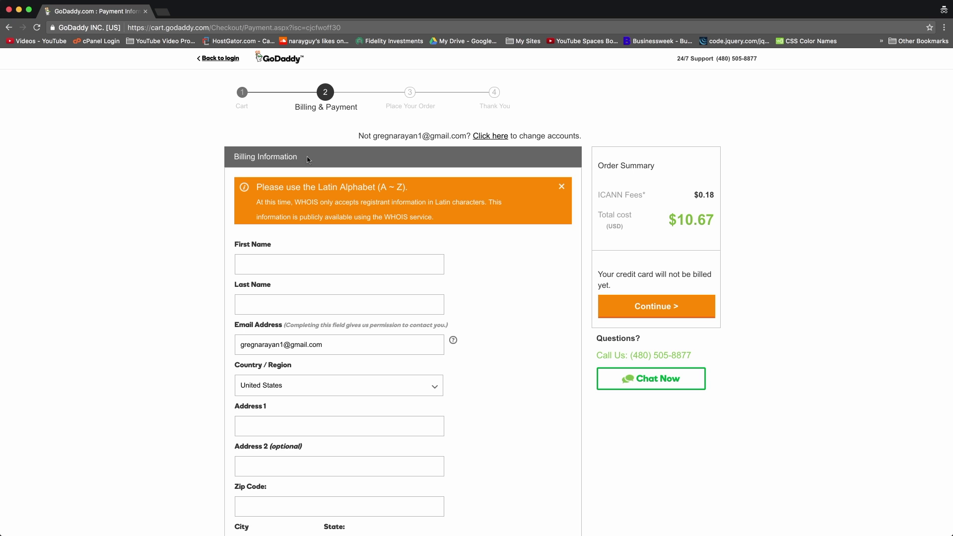
# Scroll through the Billing & Payment page to review the billing and card fields.
pyautogui.scroll(-3, 314, 233)
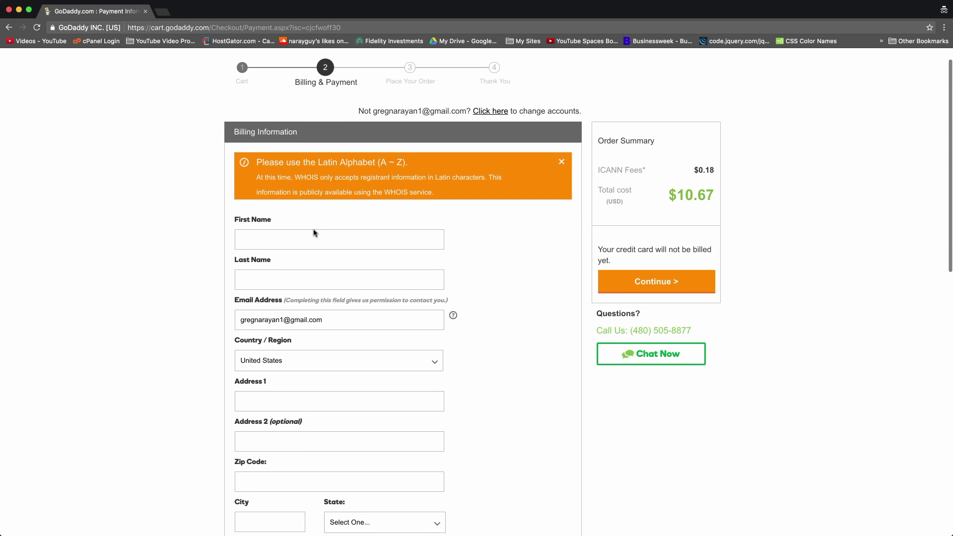
pyautogui.scroll(-3, 314, 233)
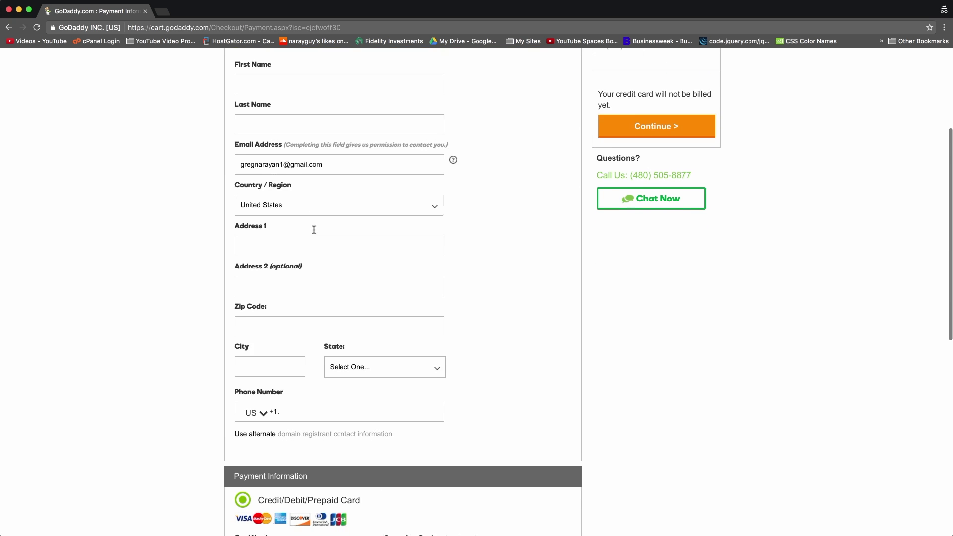
pyautogui.scroll(-2, 314, 230)
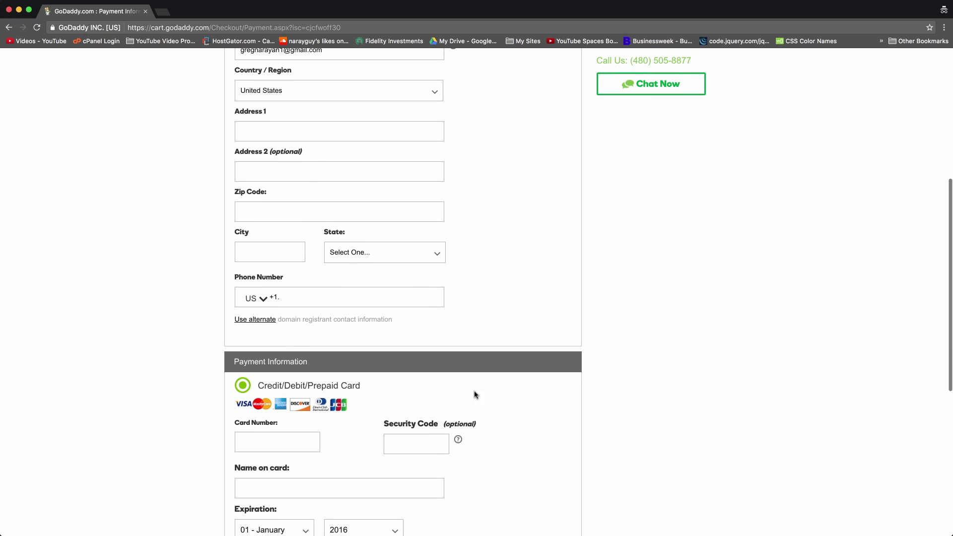
pyautogui.scroll(-3, 426, 298)
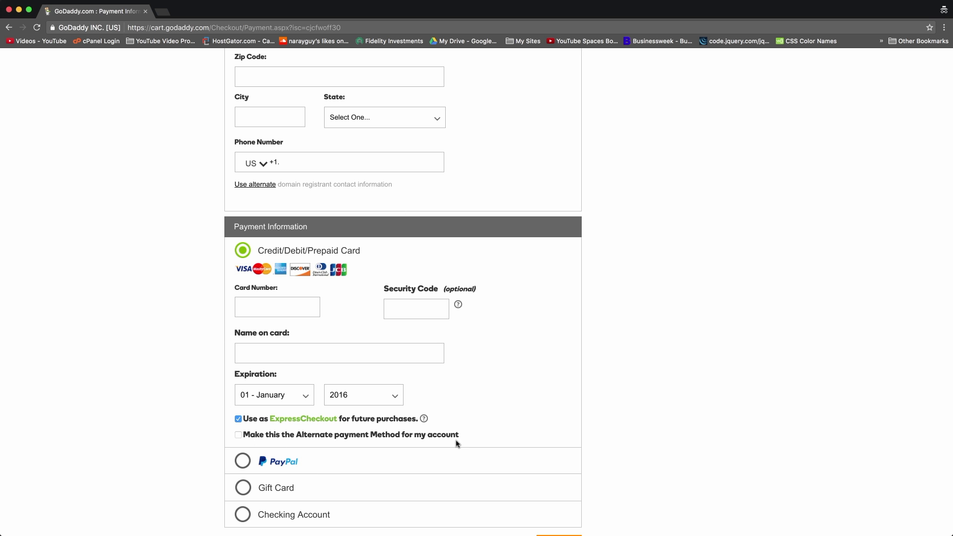
pyautogui.scroll(-1, 190, 252)
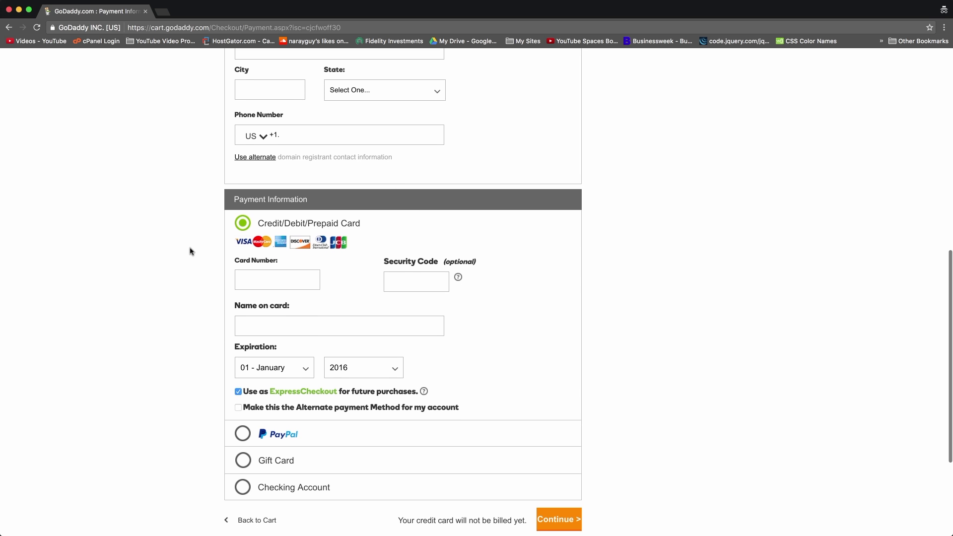
pyautogui.scroll(-3, 190, 251)
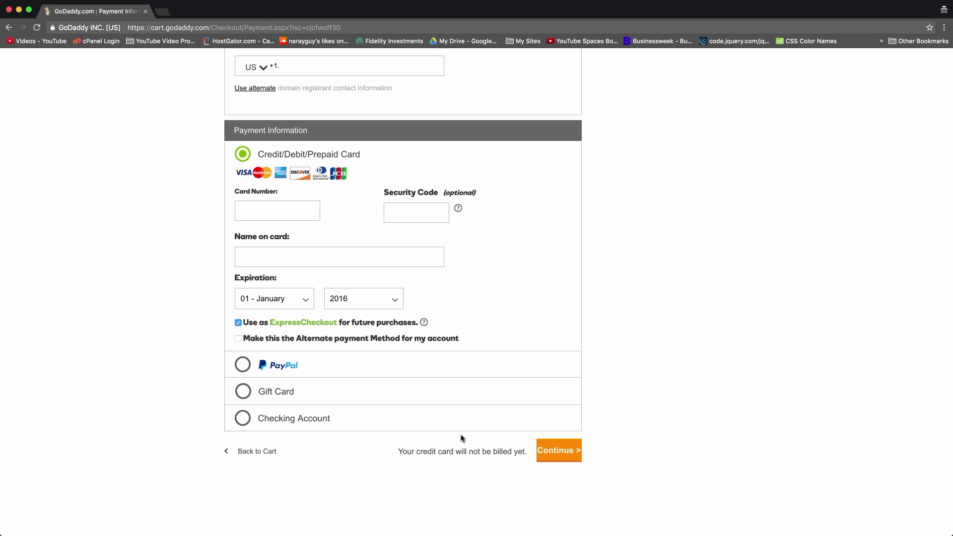
pyautogui.scroll(1, 504, 369)
pyautogui.scroll(10, 504, 369)
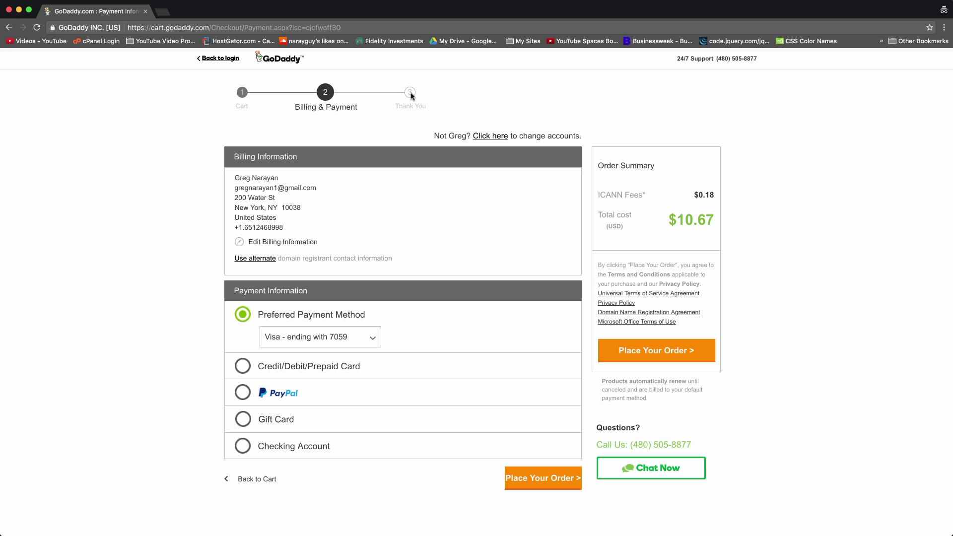
# Back in the cart, preview the 2-year price, then return the term to 1 Year.
pyautogui.click(242, 93)
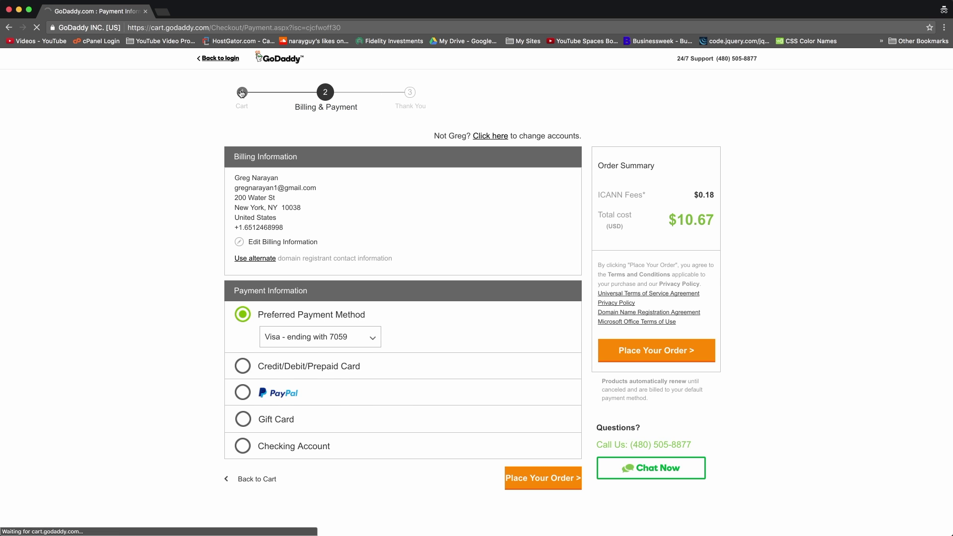
pyautogui.click(436, 213)
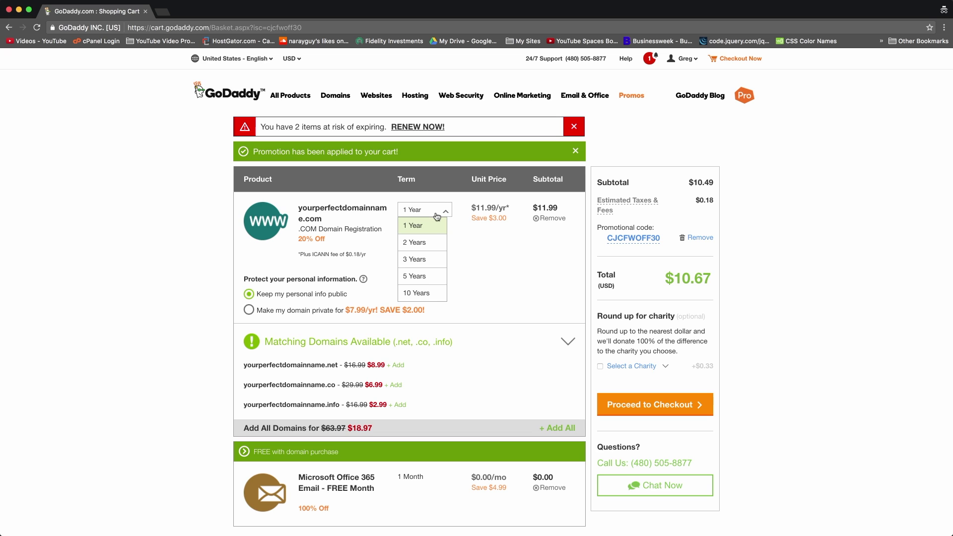
pyautogui.click(430, 244)
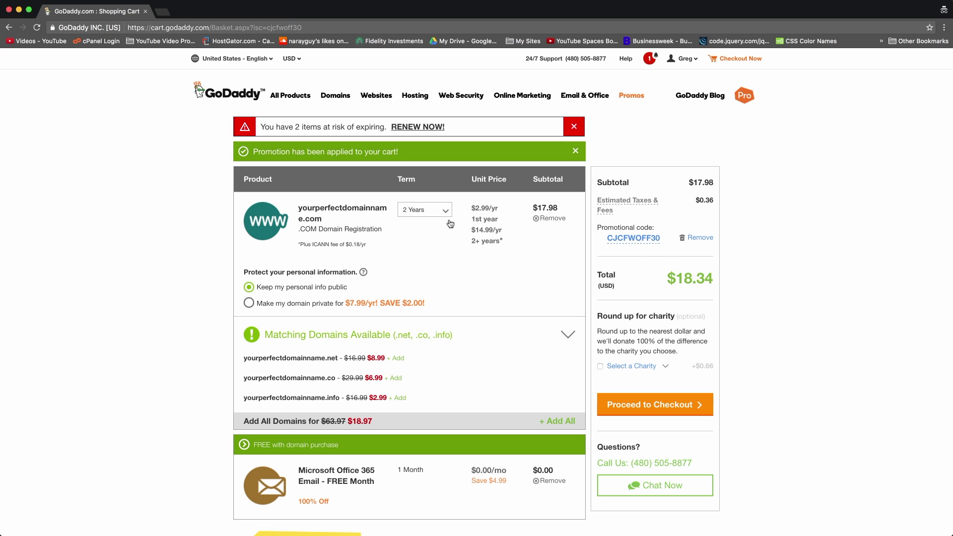
pyautogui.click(431, 212)
pyautogui.click(420, 227)
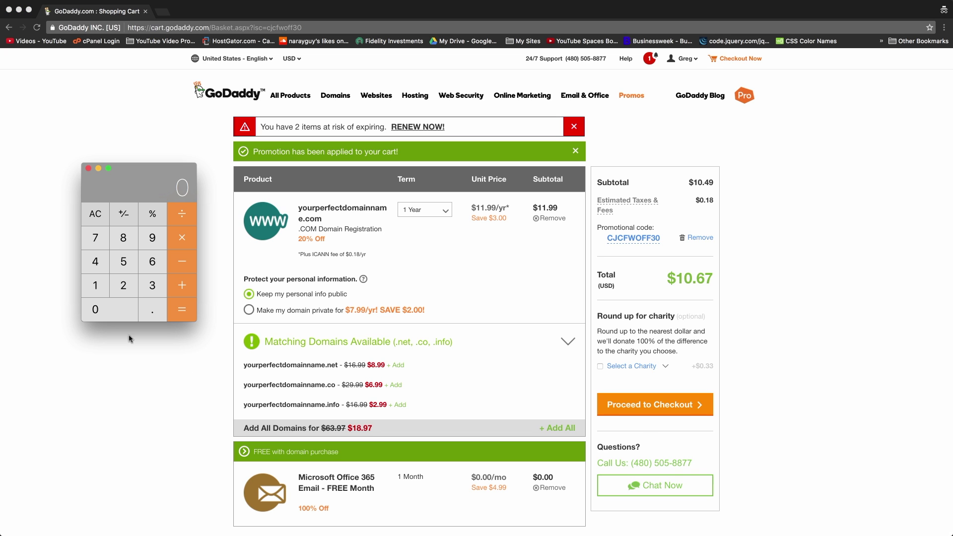
# Add 10.67 and 14.99 in Calculator to get 25.66.
pyautogui.click(97, 287)
pyautogui.click(102, 307)
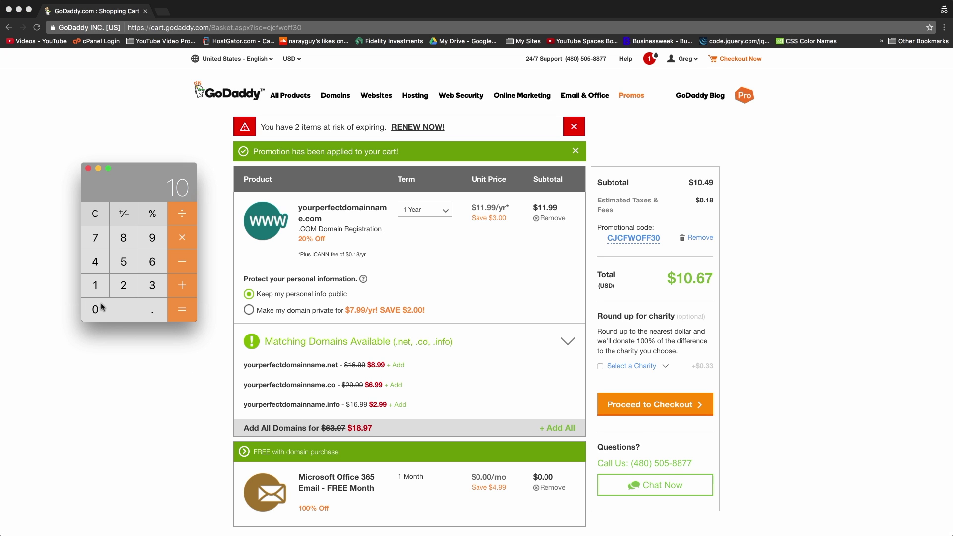
pyautogui.click(150, 312)
pyautogui.click(147, 255)
pyautogui.click(101, 247)
pyautogui.click(183, 287)
pyautogui.click(104, 287)
pyautogui.click(100, 265)
pyautogui.click(152, 312)
pyautogui.click(152, 240)
pyautogui.click(152, 239)
pyautogui.click(183, 313)
# Switch the cart's domain term to 2 Years to show the $18.34 total.
pyautogui.click(451, 213)
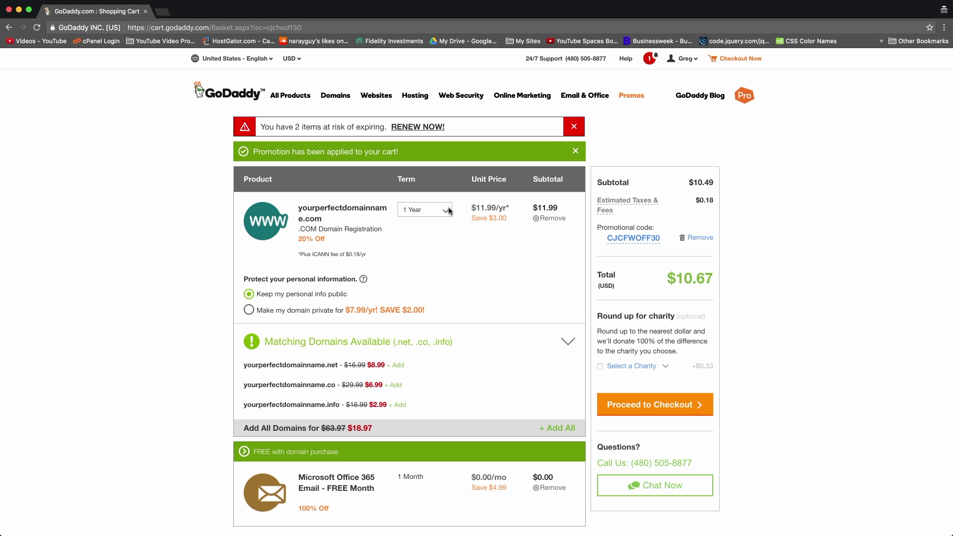
pyautogui.click(438, 215)
pyautogui.click(430, 237)
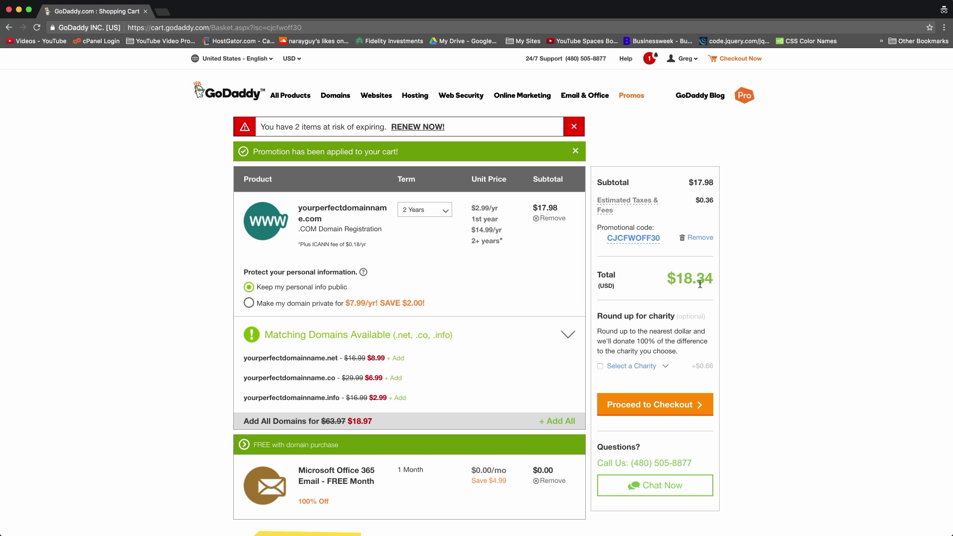
# Subtract 18.34 in Calculator to get 7.32, then close the calculator.
pyautogui.press('super+Tab')
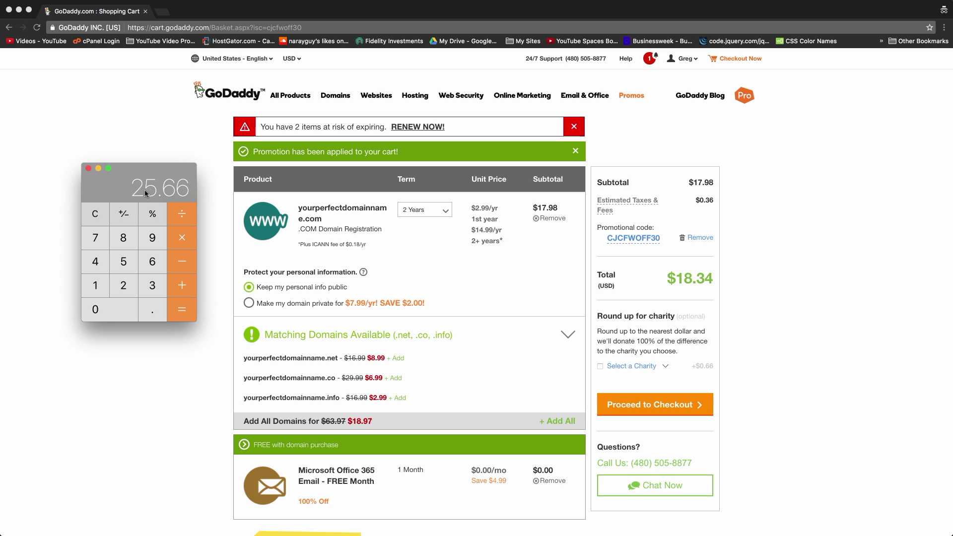
pyautogui.click(175, 263)
pyautogui.click(96, 286)
pyautogui.click(123, 238)
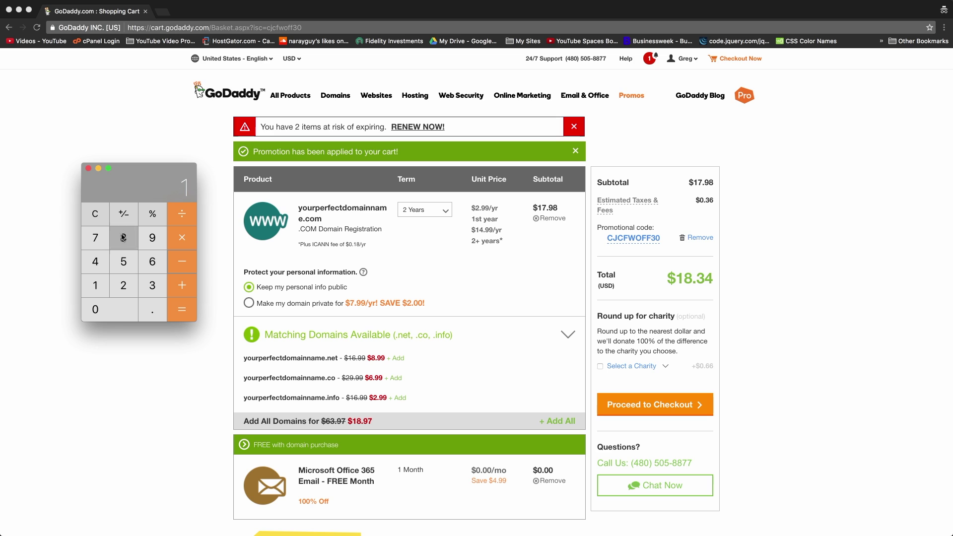
pyautogui.click(153, 310)
pyautogui.click(155, 292)
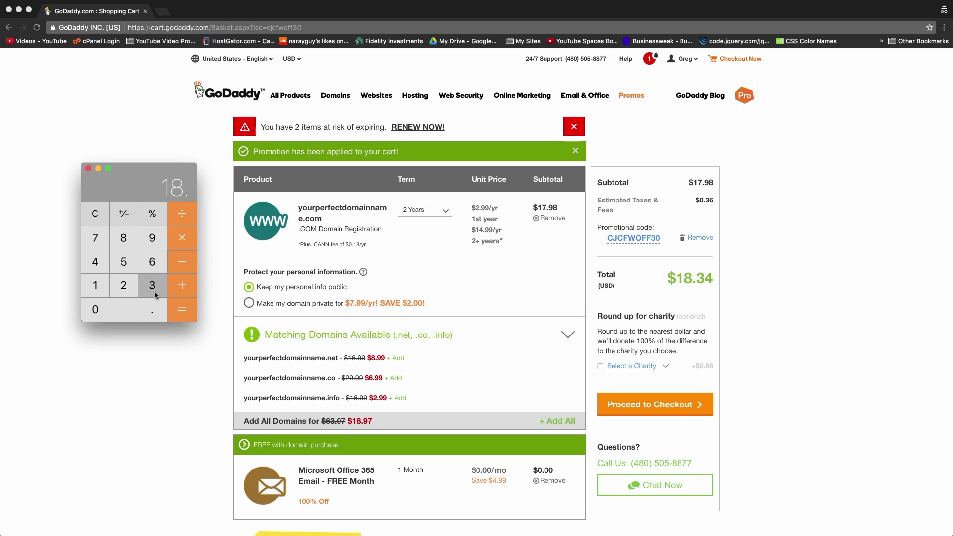
pyautogui.click(101, 269)
pyautogui.click(182, 310)
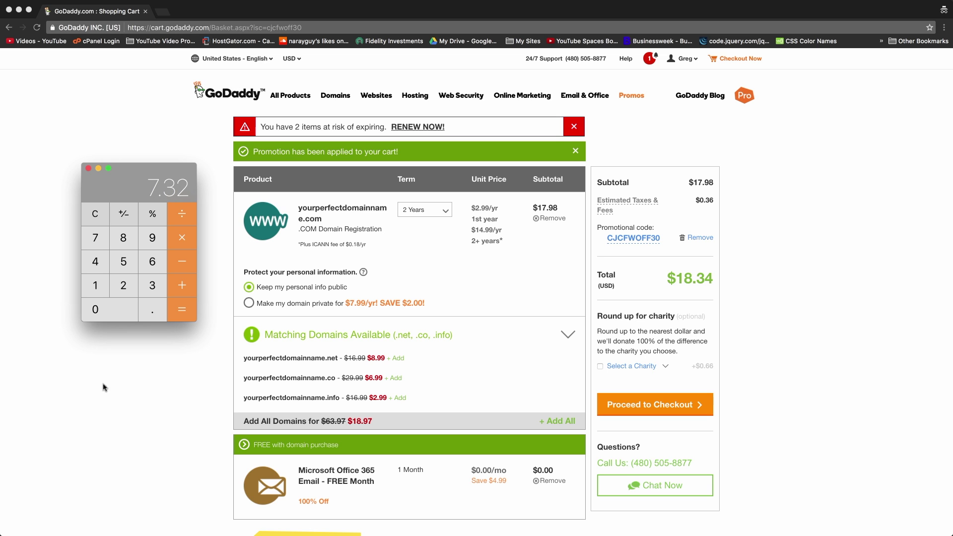
pyautogui.press('super+q')
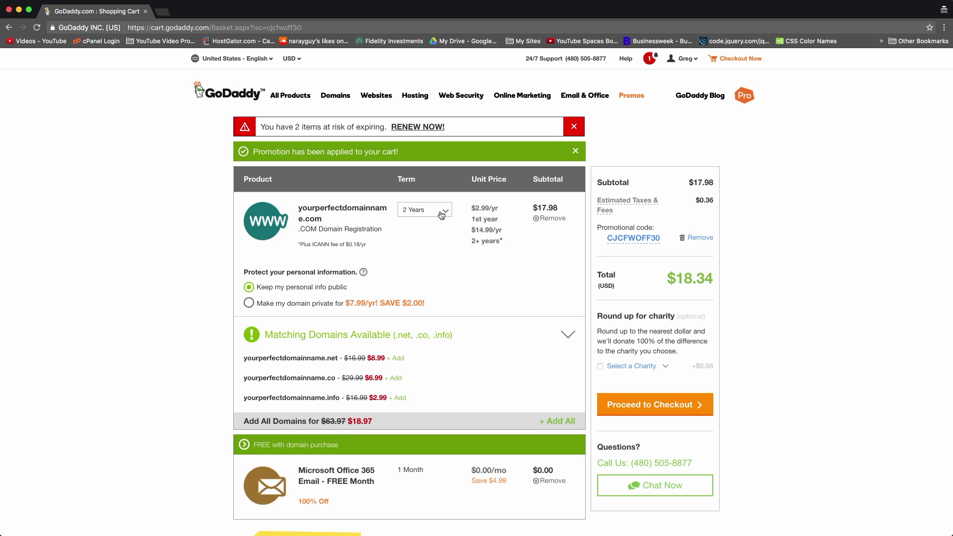
# Change the domain term from 2 Years back to 1 Year ($10.67) and proceed to checkout.
pyautogui.click(441, 214)
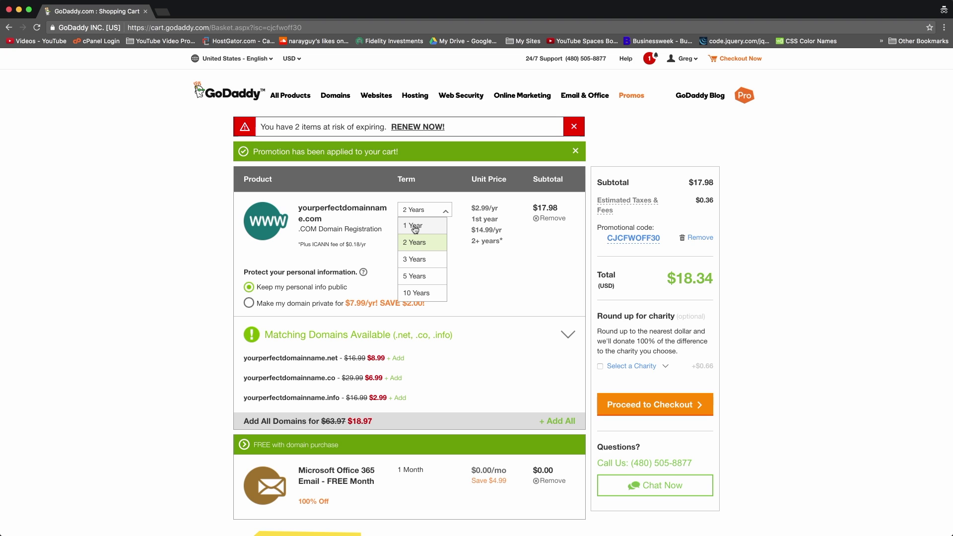
pyautogui.click(157, 266)
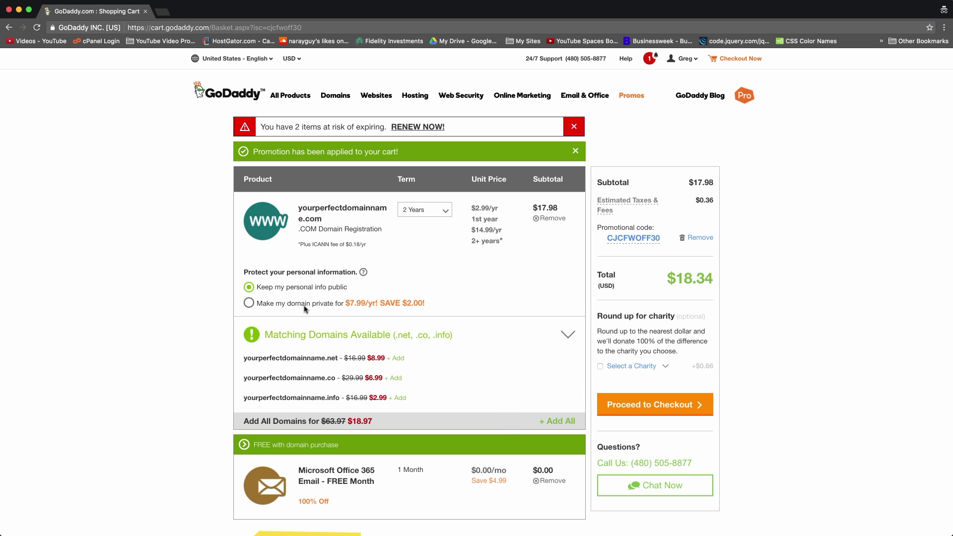
pyautogui.scroll(1, 517, 191)
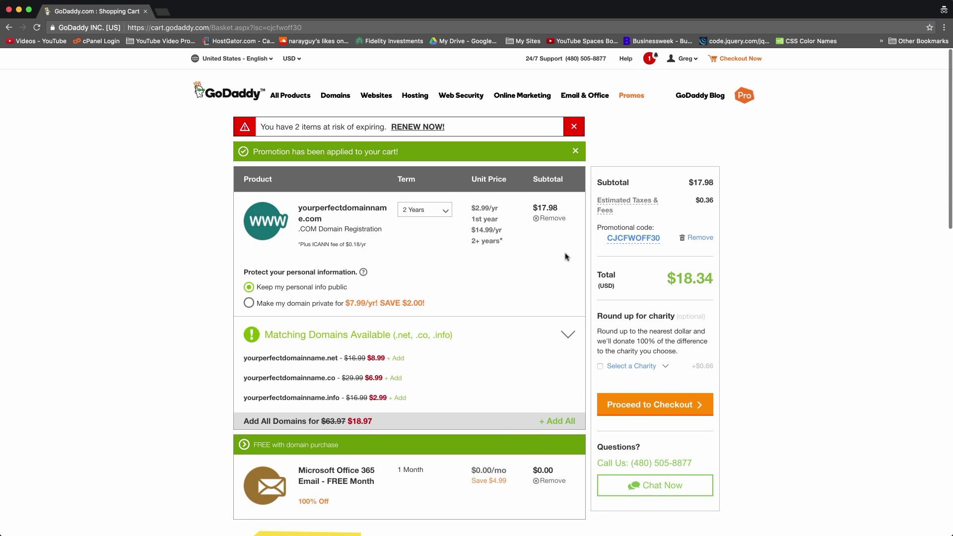
pyautogui.scroll(-2, 462, 366)
pyautogui.scroll(-2, 462, 366)
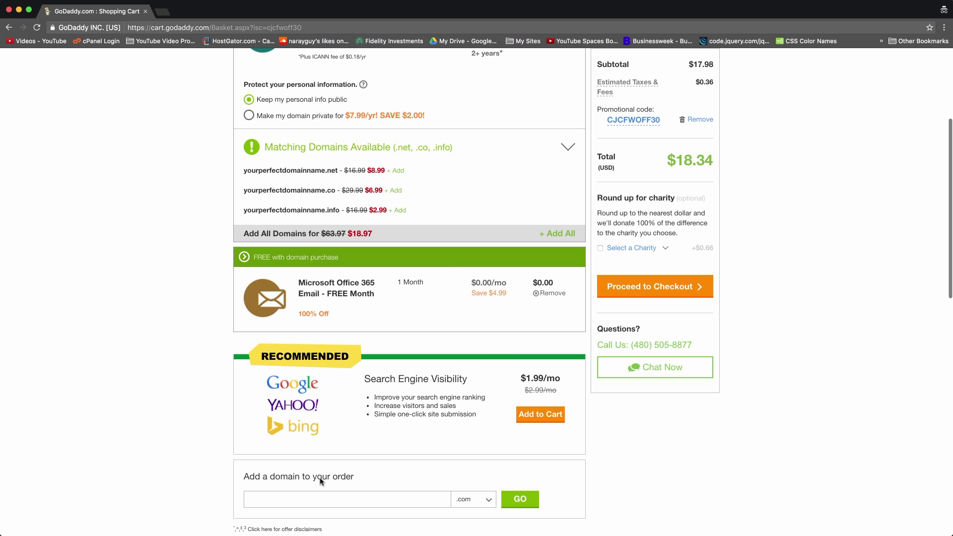
pyautogui.scroll(4, 388, 376)
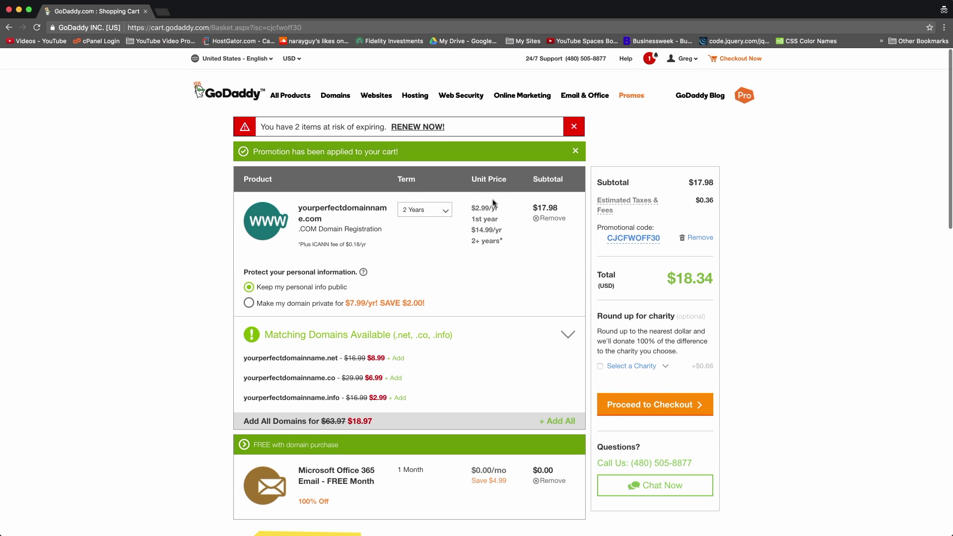
pyautogui.click(425, 209)
pyautogui.click(417, 227)
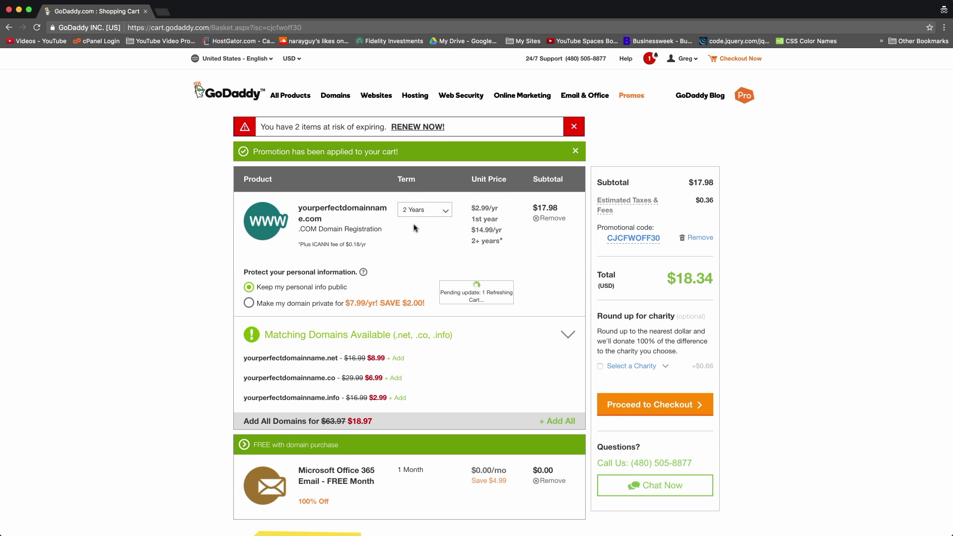
pyautogui.click(677, 405)
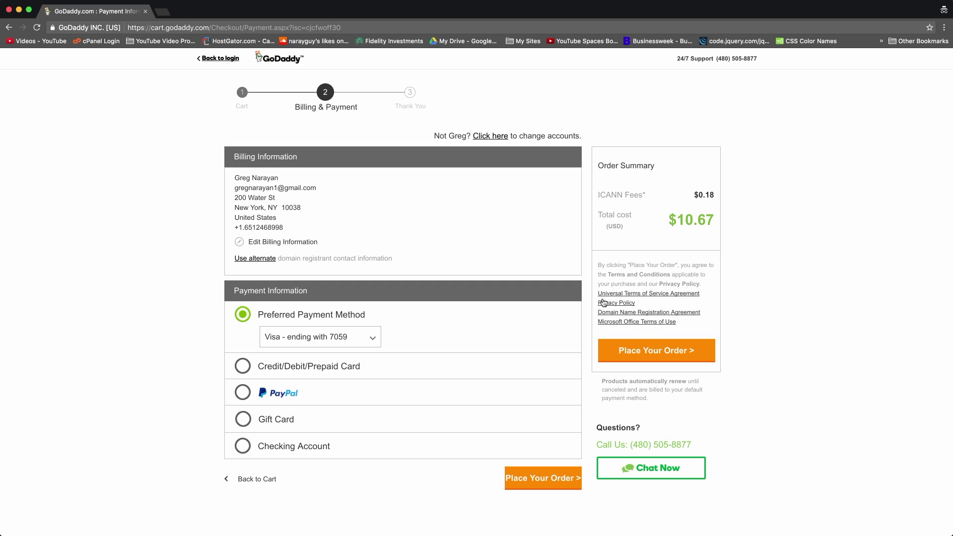
# Place the $10.67 domain order from the Billing & Payment page.
pyautogui.click(701, 351)
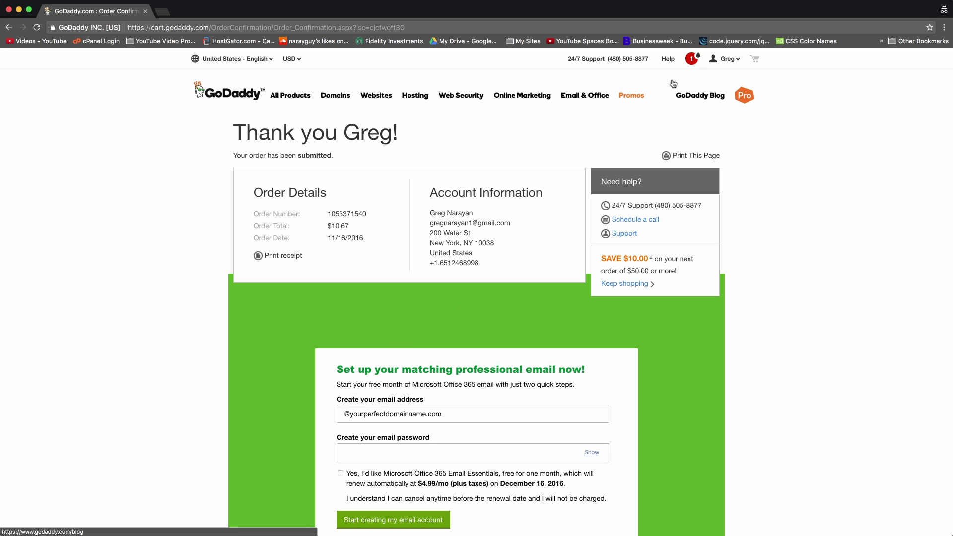
# Open the account Quick Links panel from the account name in the header.
pyautogui.click(735, 61)
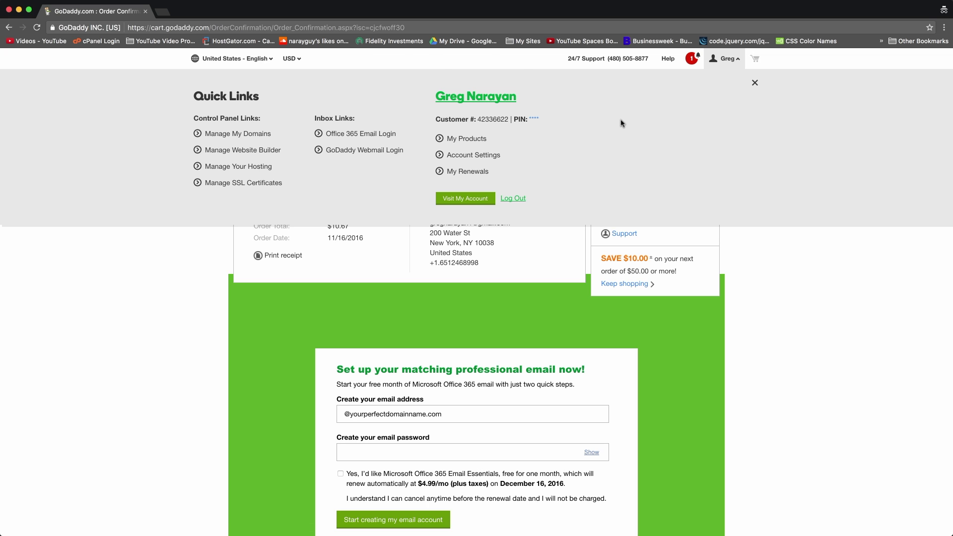
# Copy the Customer # value from the account Quick Links panel.
pyautogui.click(732, 57)
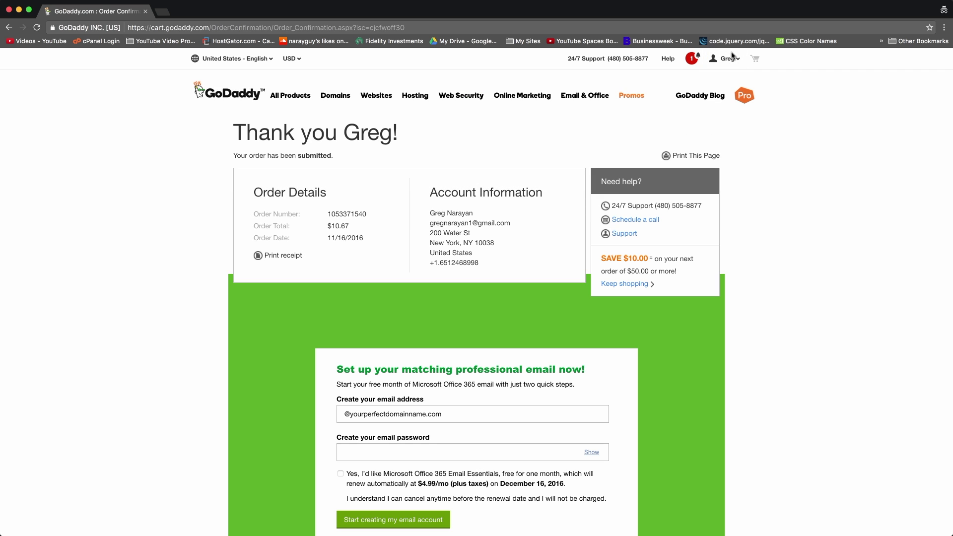
pyautogui.click(733, 57)
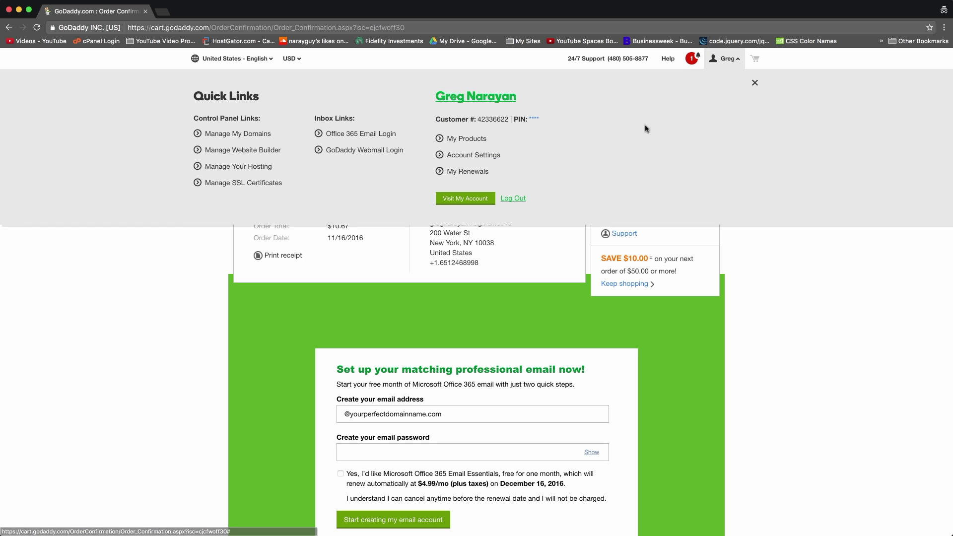
pyautogui.doubleClick(488, 120)
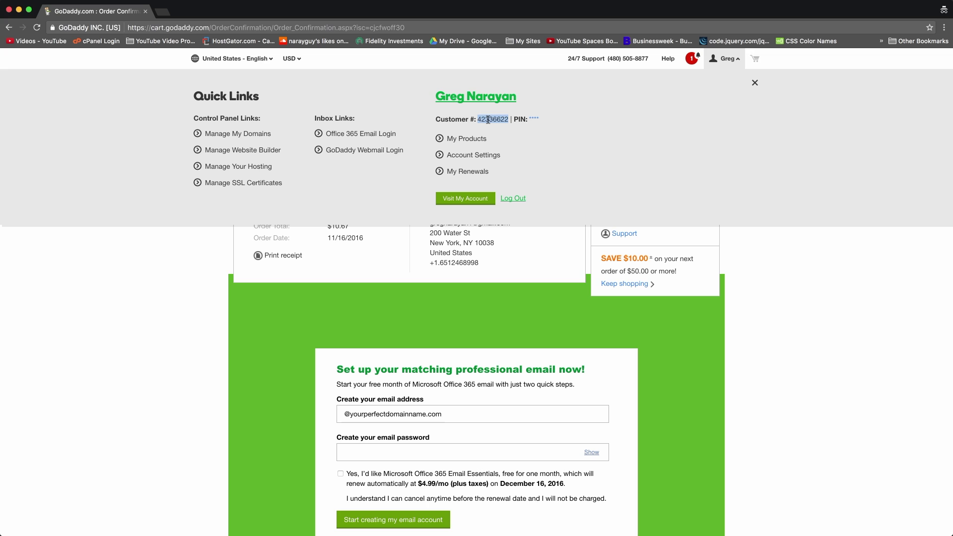
pyautogui.rightClick(489, 121)
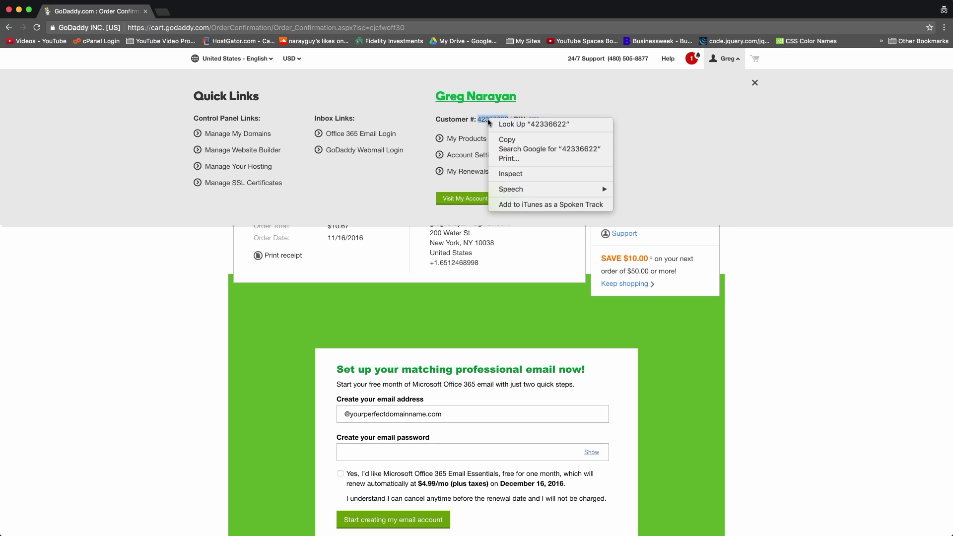
pyautogui.click(497, 144)
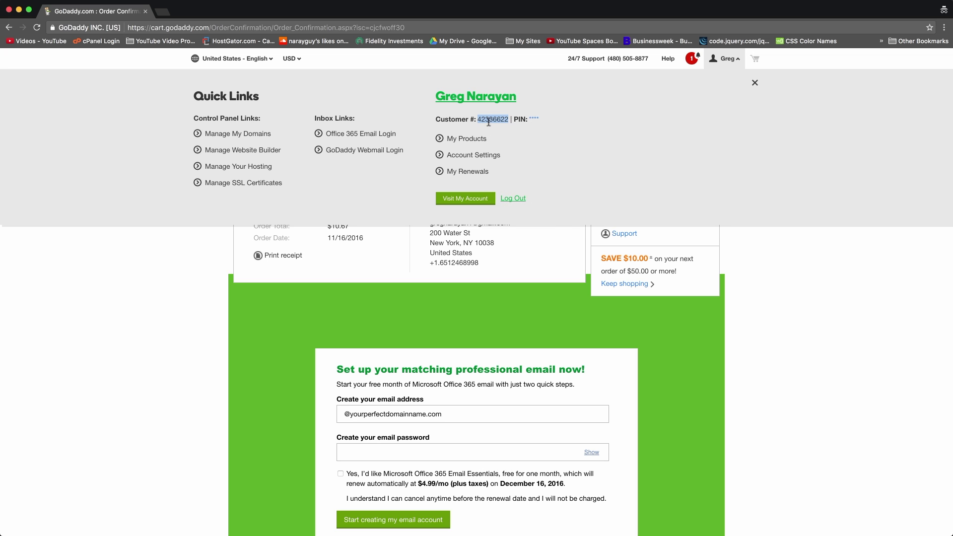
pyautogui.rightClick(489, 121)
pyautogui.click(500, 144)
pyautogui.click(581, 181)
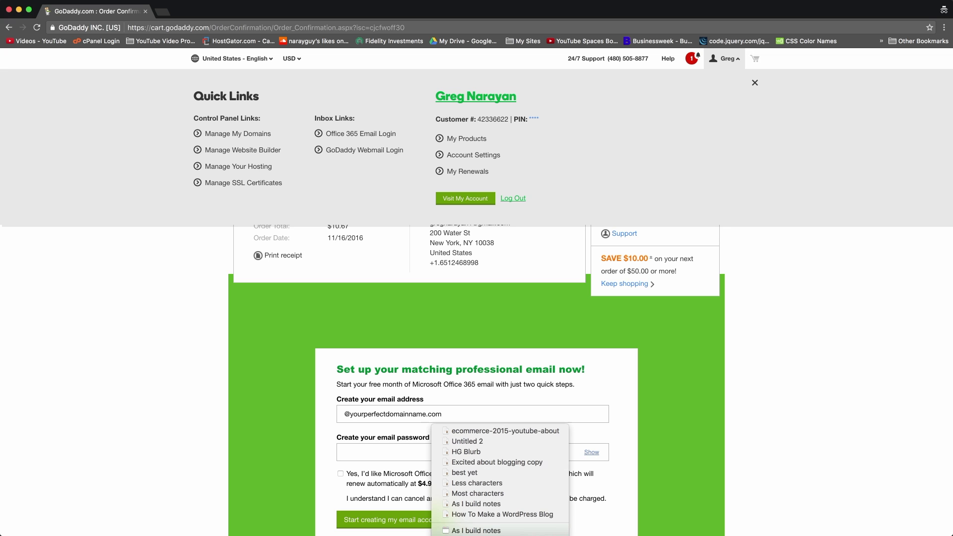
# Paste the copied customer number into a new TextEdit document.
pyautogui.click(476, 530)
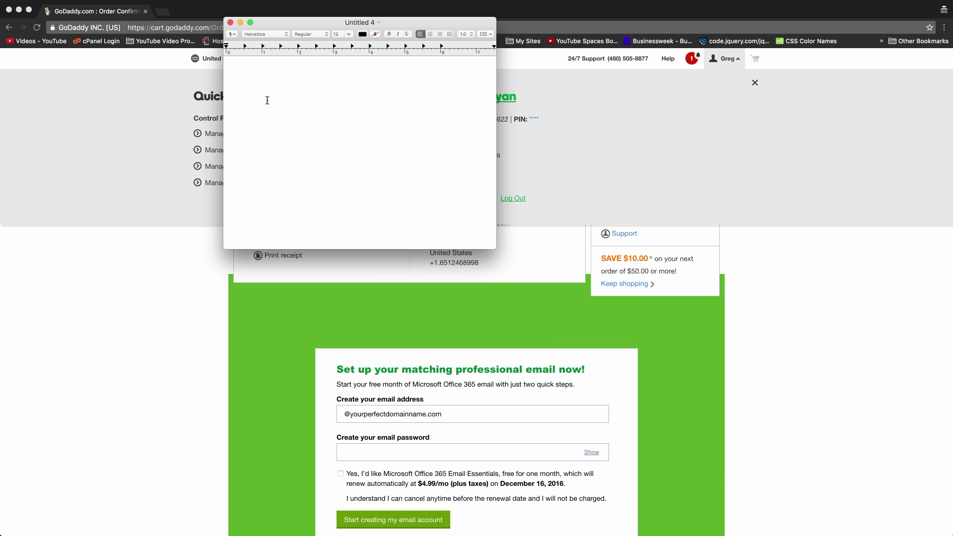
pyautogui.rightClick(267, 100)
pyautogui.click(283, 126)
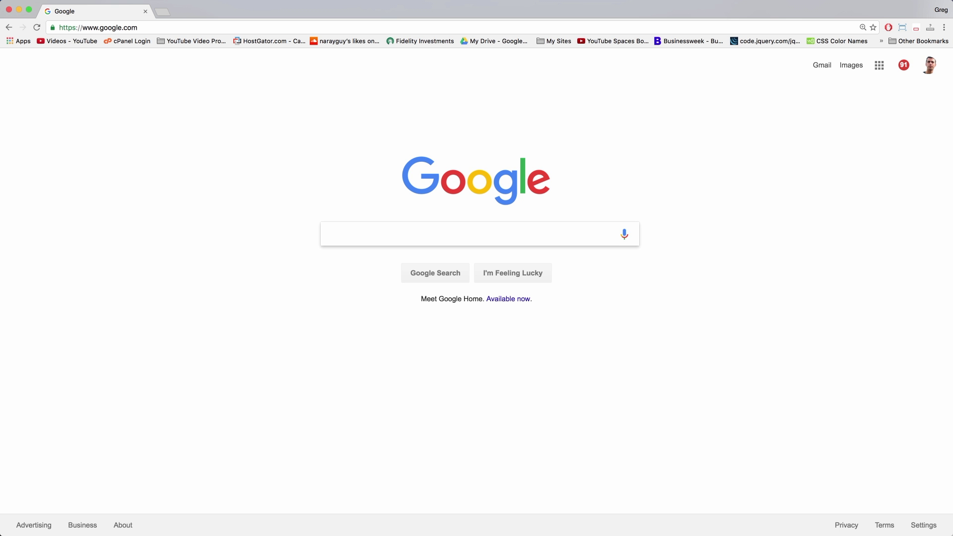
# Go to Gmail by entering 'gmail' in Chrome's address bar.
pyautogui.click(95, 26)
pyautogui.write('gmail')
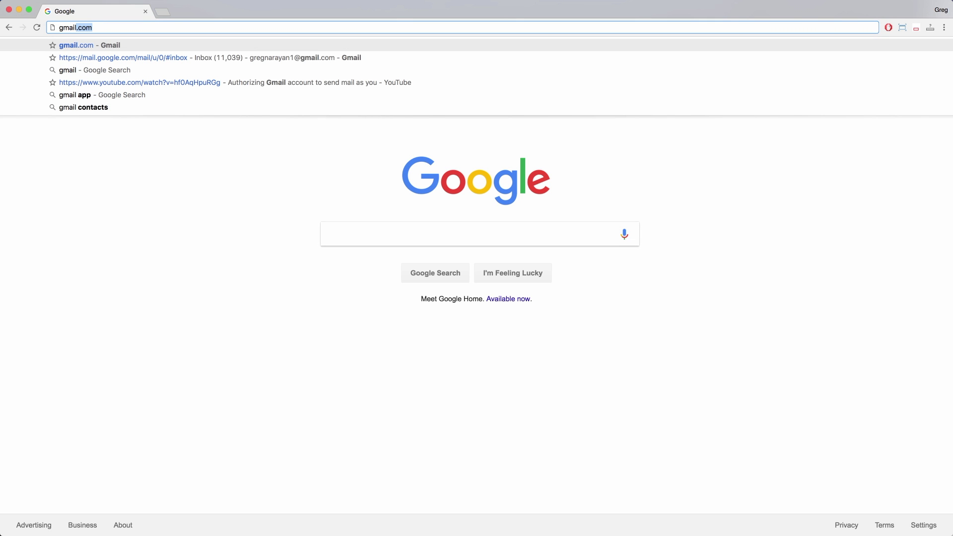
pyautogui.press('Return')
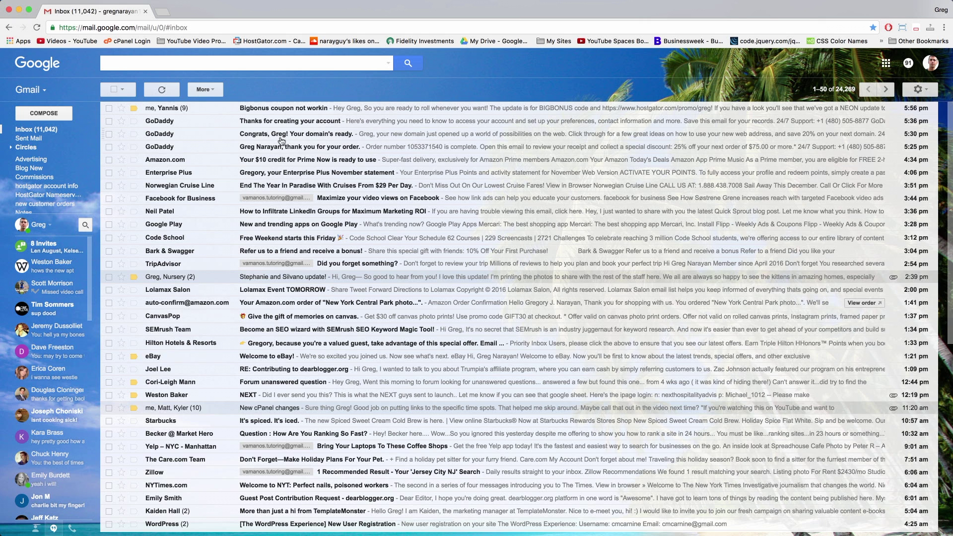
# Read GoDaddy's 'Your domain's ready' email and follow its domain activation link.
pyautogui.click(267, 135)
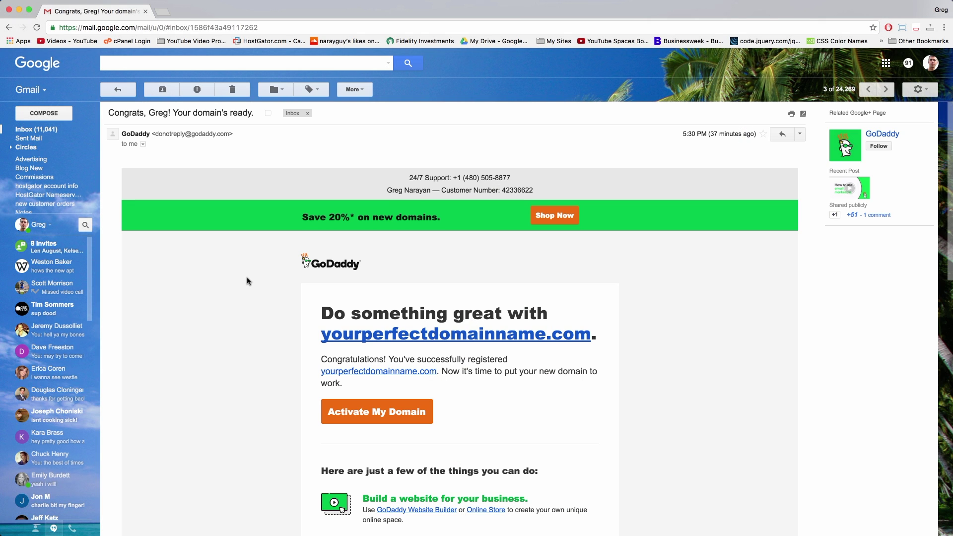
pyautogui.scroll(-3, 248, 281)
pyautogui.scroll(-10, 247, 281)
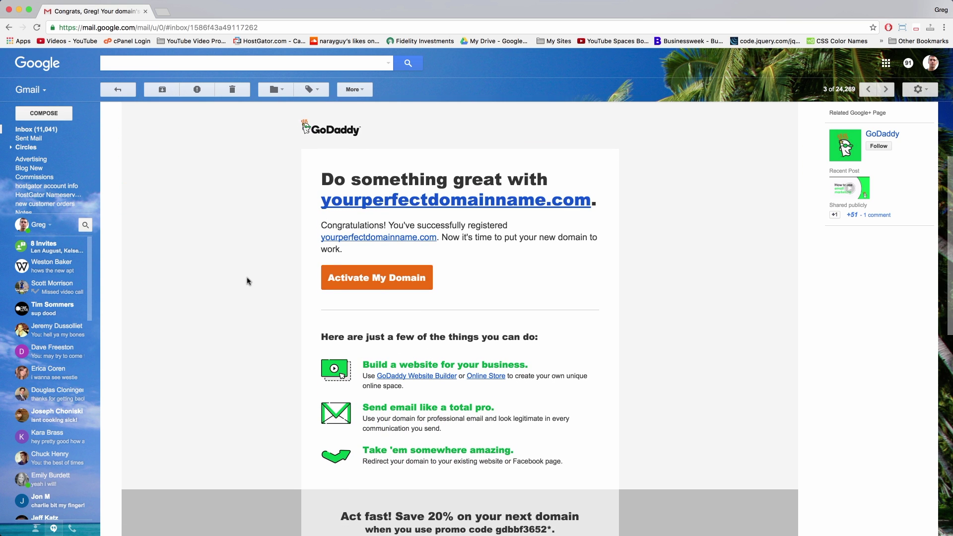
pyautogui.scroll(-5, 247, 278)
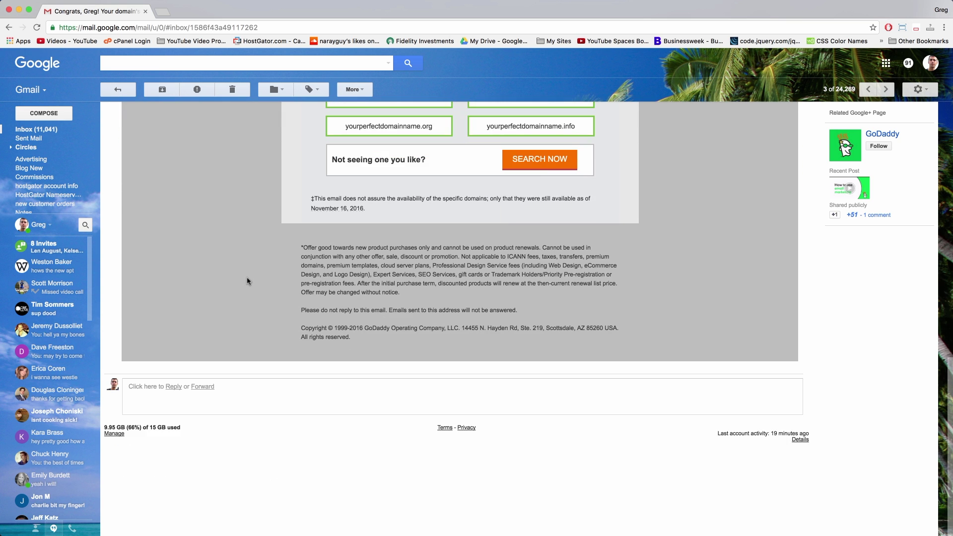
pyautogui.scroll(10, 267, 343)
pyautogui.scroll(7, 281, 397)
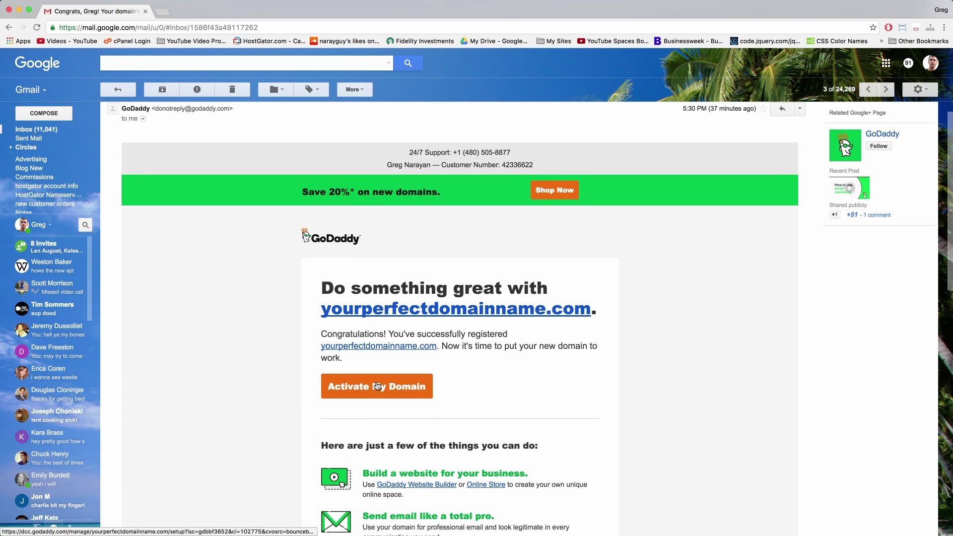
pyautogui.click(376, 385)
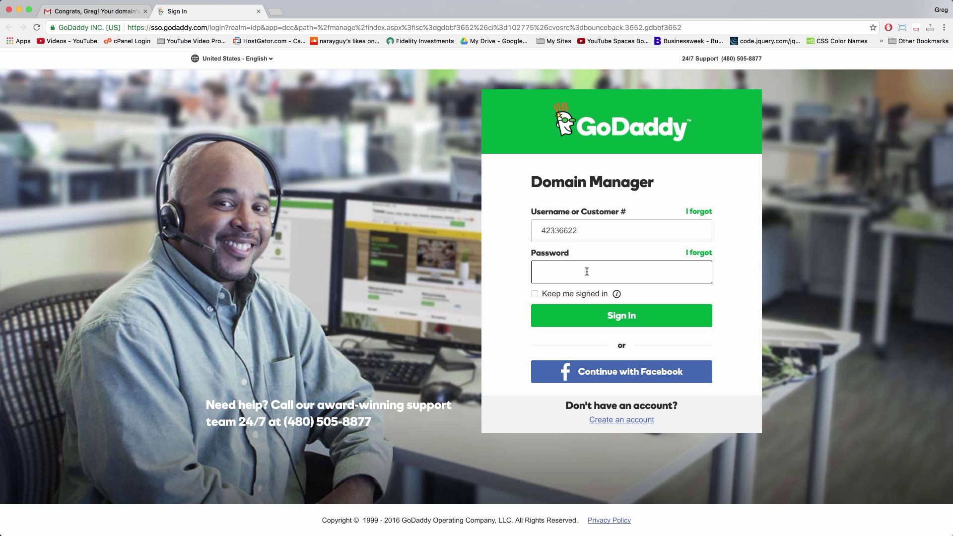
# Sign in to Domain Manager with the customer number and password, verify the domain, close the tab.
pyautogui.write('••')
pyautogui.doubleClick(554, 233)
pyautogui.click(578, 231)
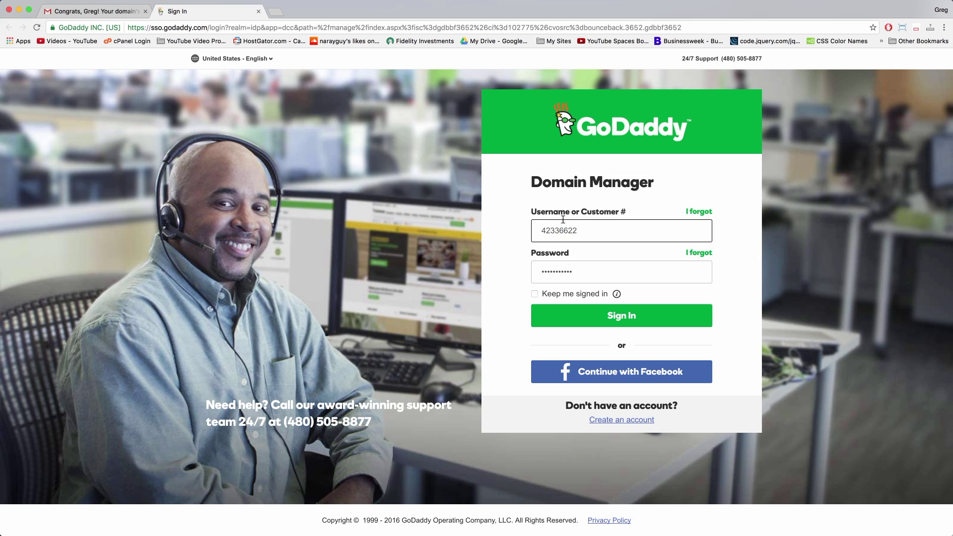
pyautogui.press('super+Tab')
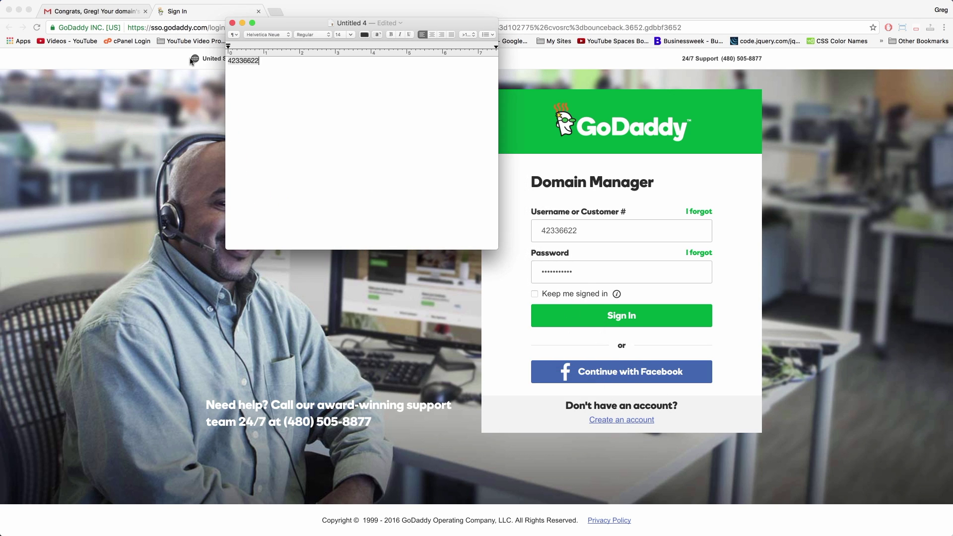
pyautogui.press('super+Tab')
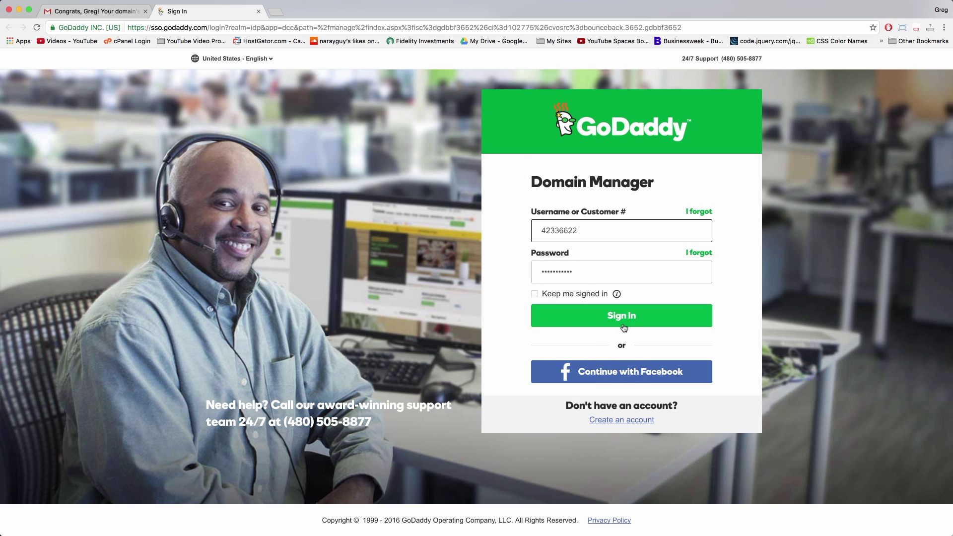
pyautogui.click(579, 316)
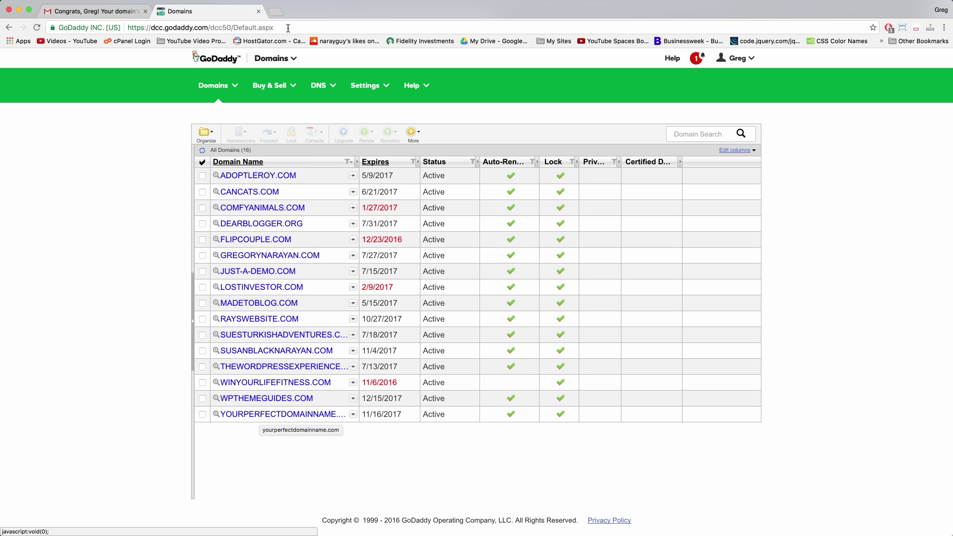
pyautogui.click(259, 11)
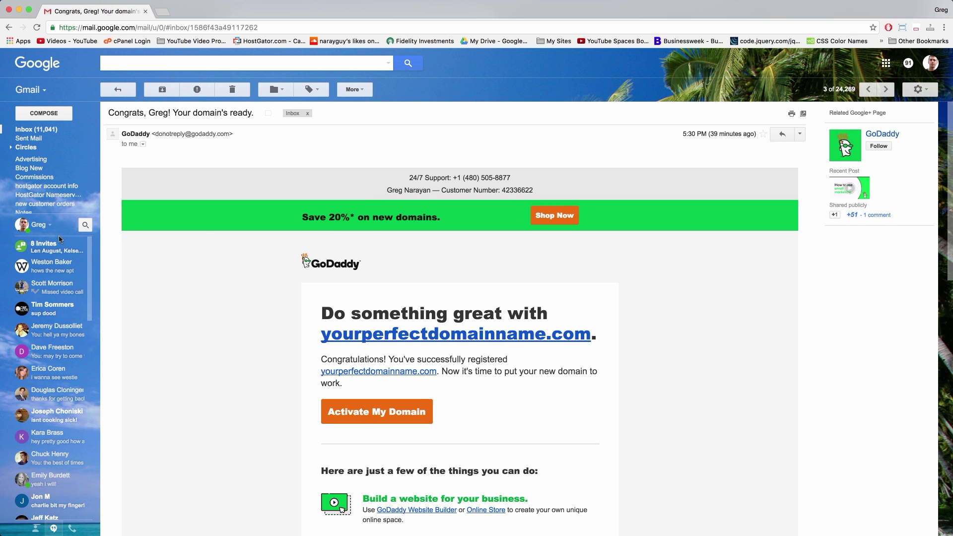
# Review GoDaddy's $10.67 .COM registration order confirmation email, then return to the inbox.
pyautogui.click(23, 131)
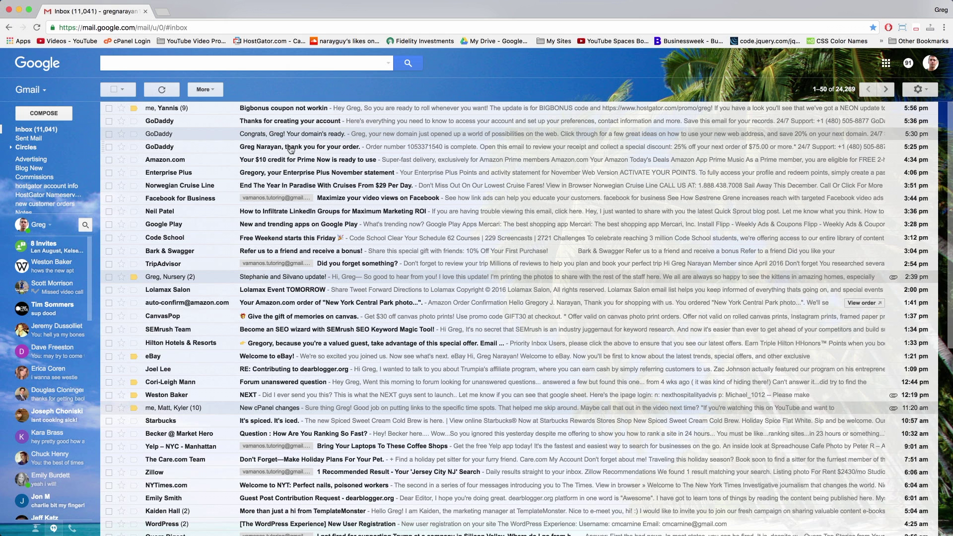
pyautogui.click(291, 148)
pyautogui.scroll(-6, 299, 265)
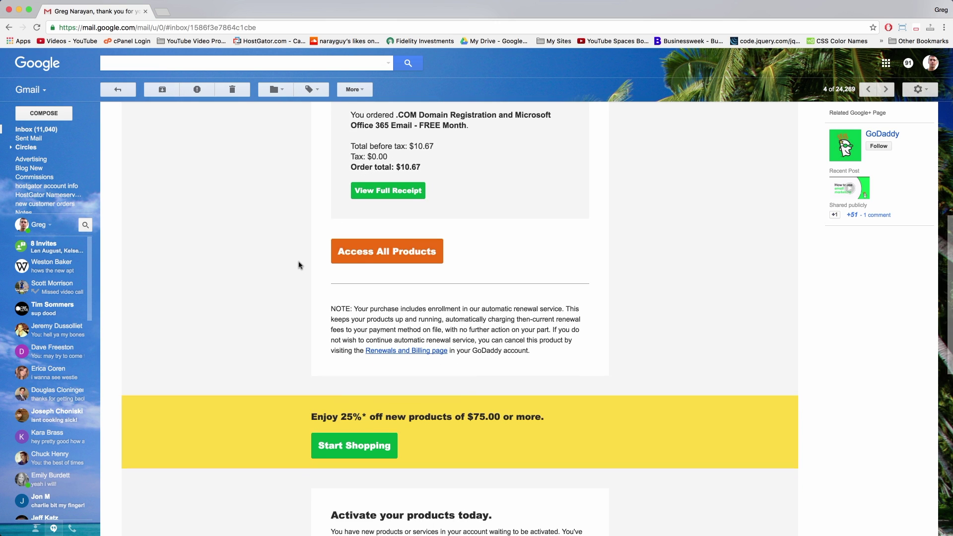
pyautogui.scroll(4, 299, 265)
pyautogui.scroll(3, 298, 264)
pyautogui.scroll(-3, 430, 408)
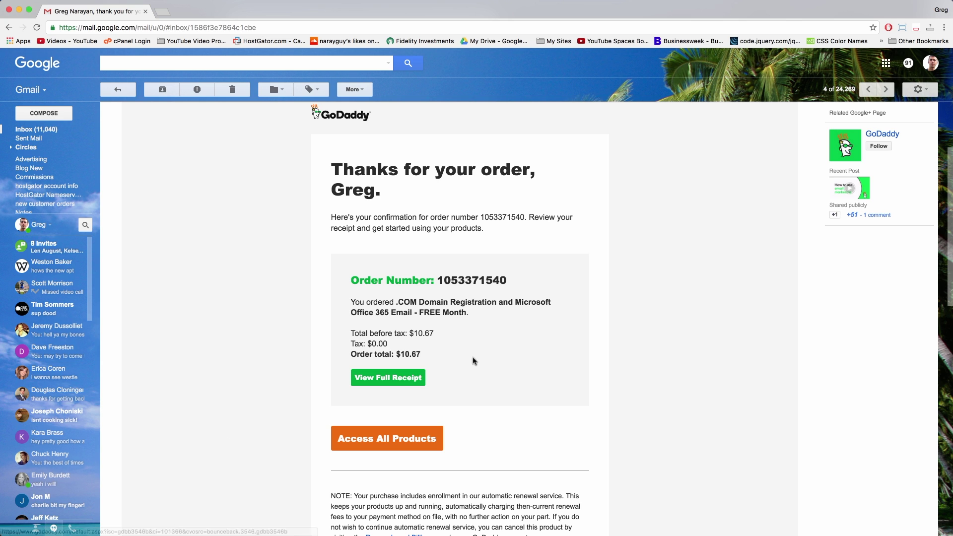
pyautogui.scroll(3, 289, 226)
pyautogui.click(36, 129)
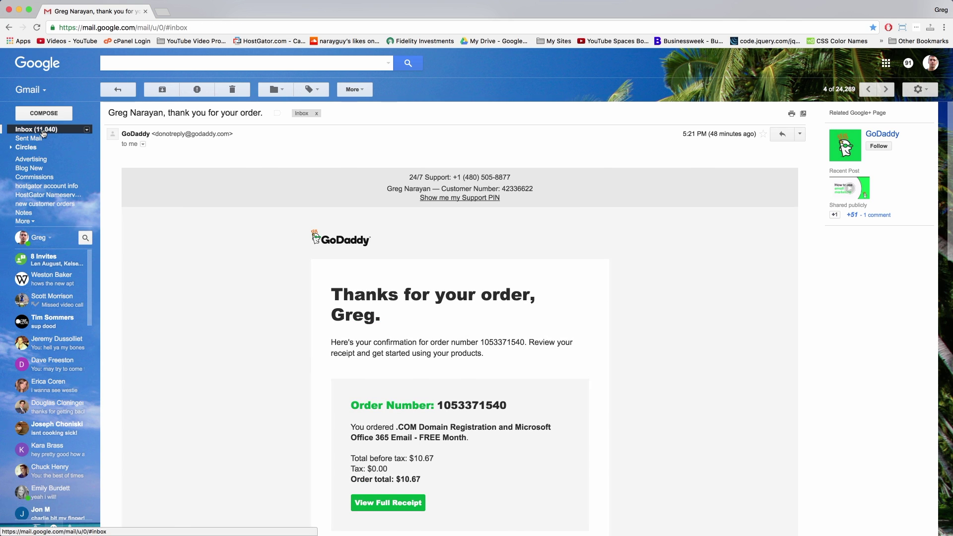
# Open GoDaddy's 'Thanks for creating your account' email and look at its 30% off promo code.
pyautogui.click(239, 123)
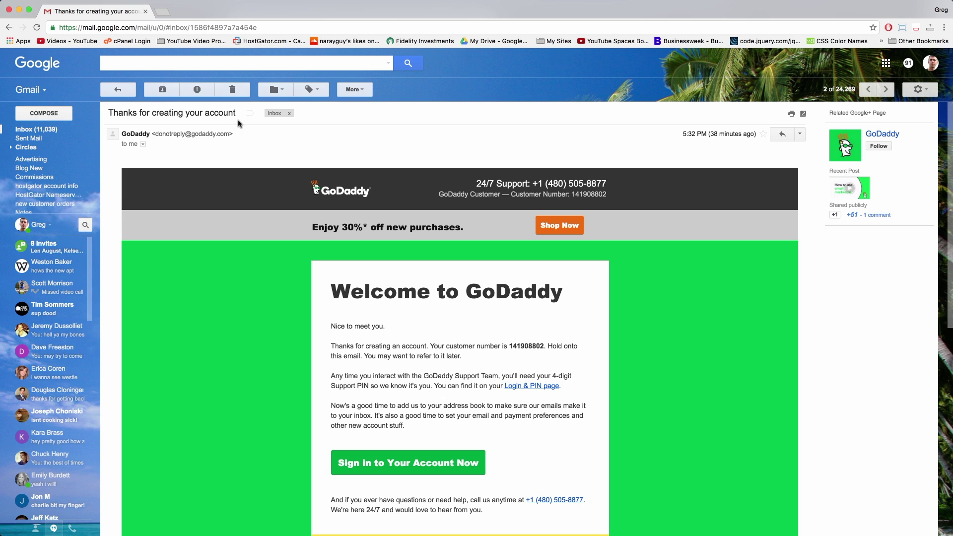
pyautogui.scroll(-5, 313, 283)
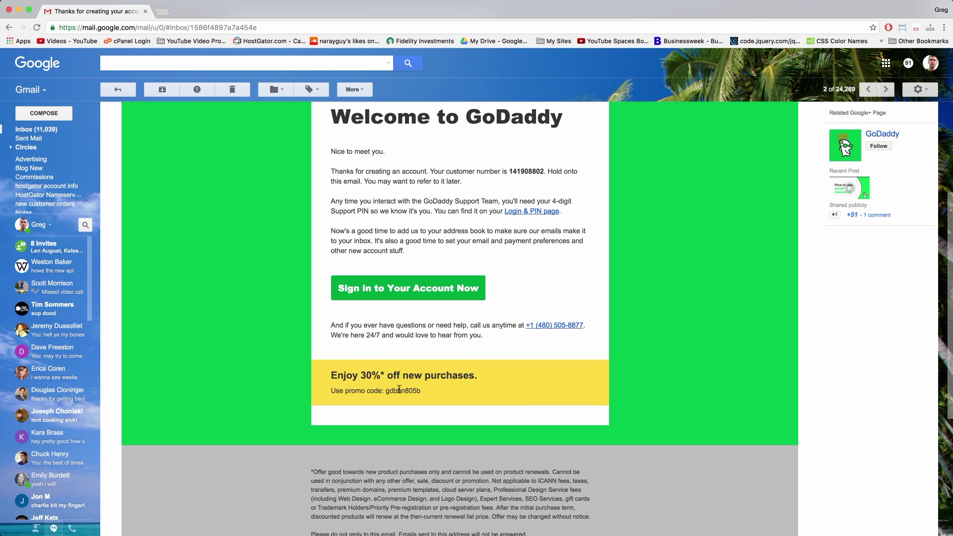
pyautogui.doubleClick(400, 390)
pyautogui.click(430, 396)
pyautogui.scroll(2, 431, 368)
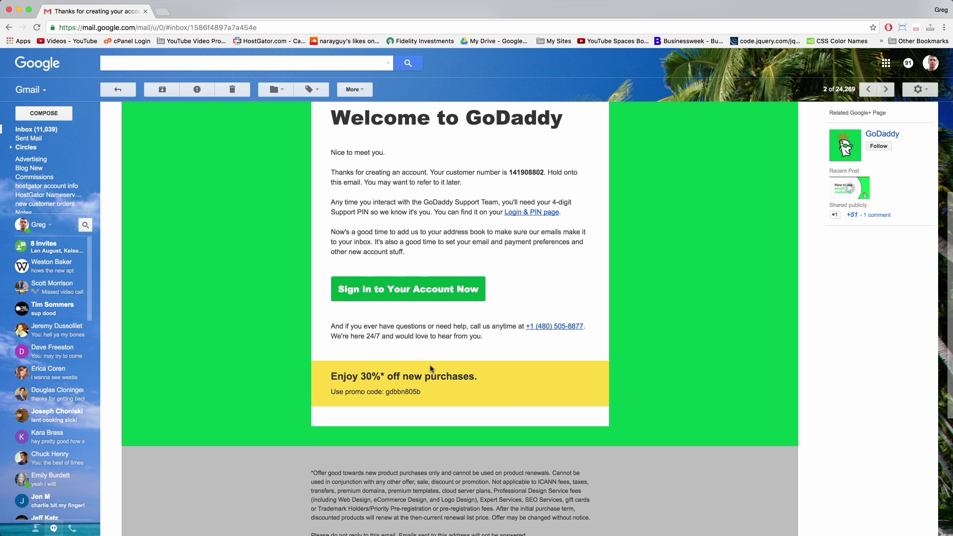
pyautogui.scroll(4, 480, 381)
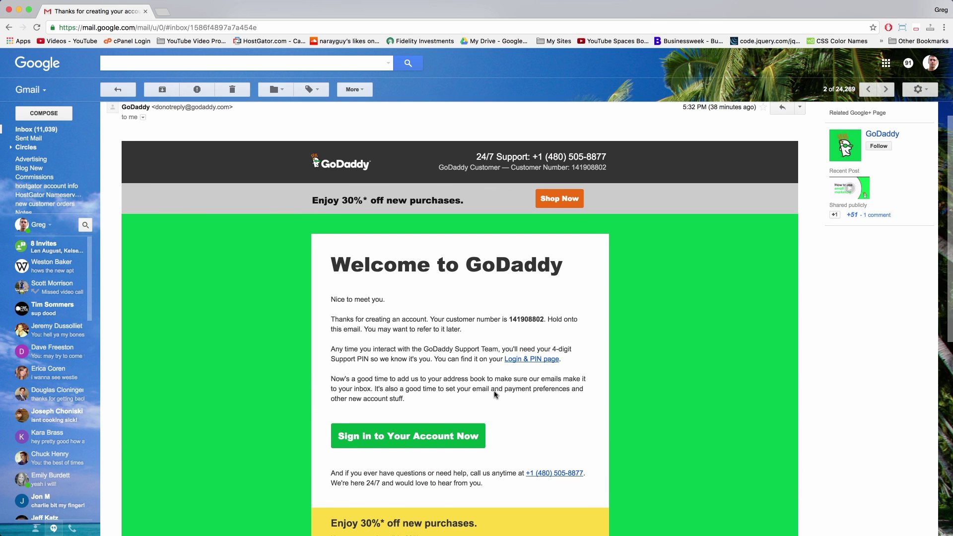
pyautogui.scroll(1, 495, 395)
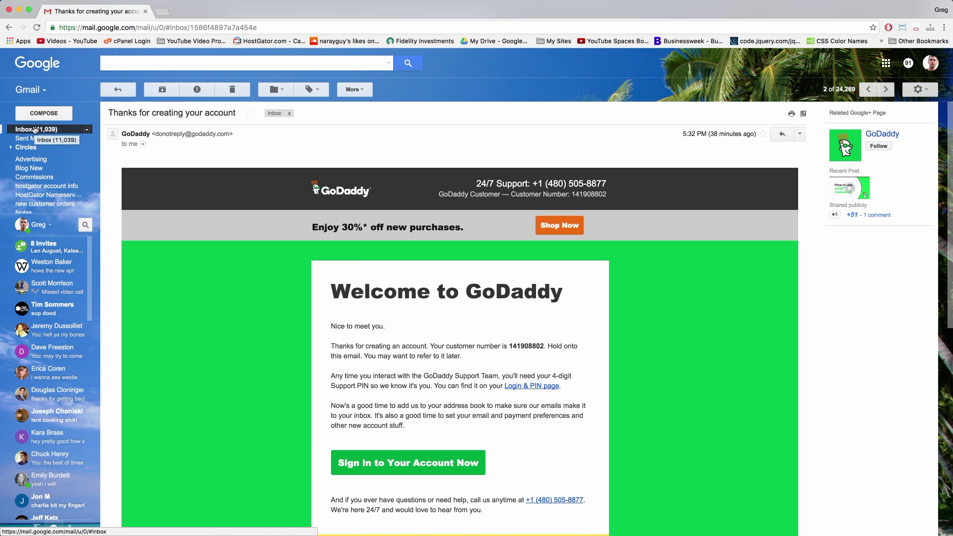
# Mark the welcome email unread, then reopen it and scroll through it again.
pyautogui.hotkey('shift', 'u')
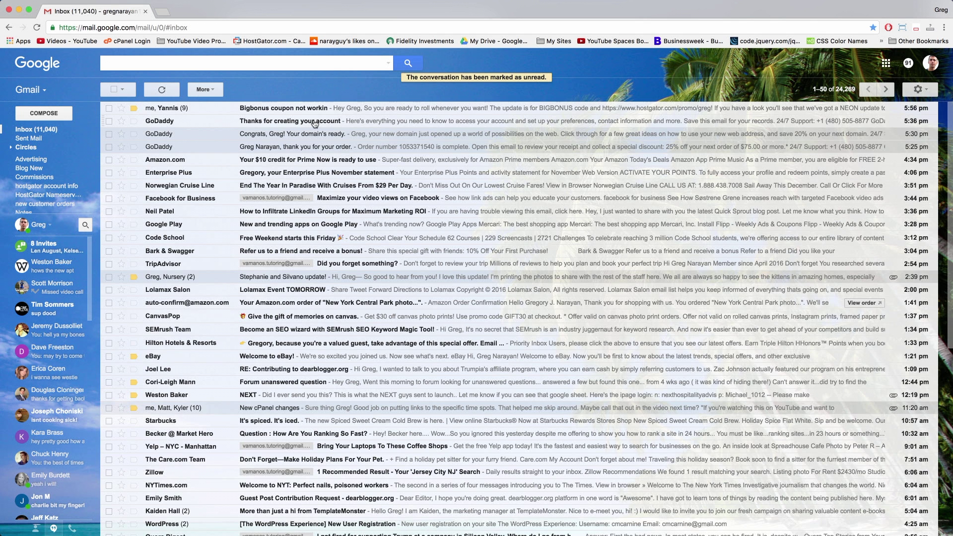
pyautogui.click(315, 122)
pyautogui.scroll(-5, 423, 288)
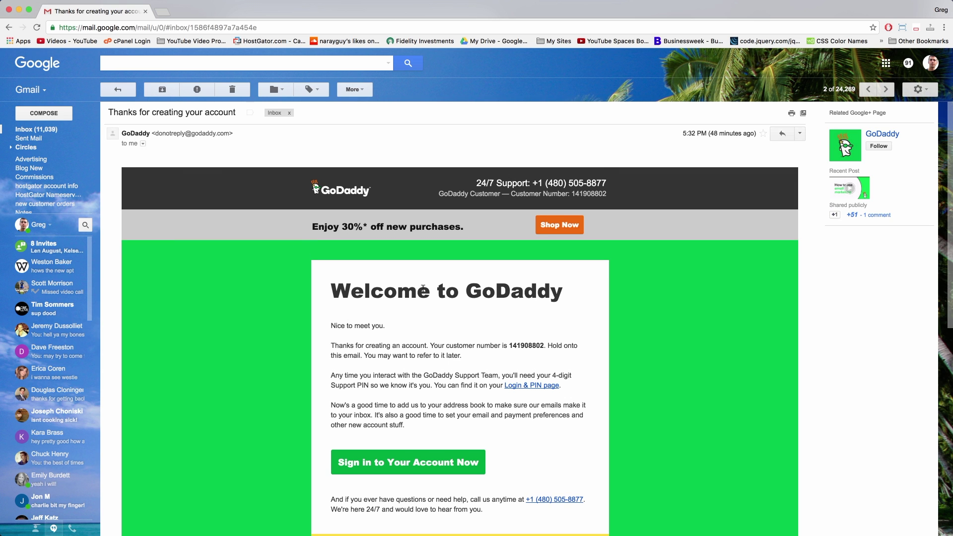
pyautogui.scroll(-2, 424, 292)
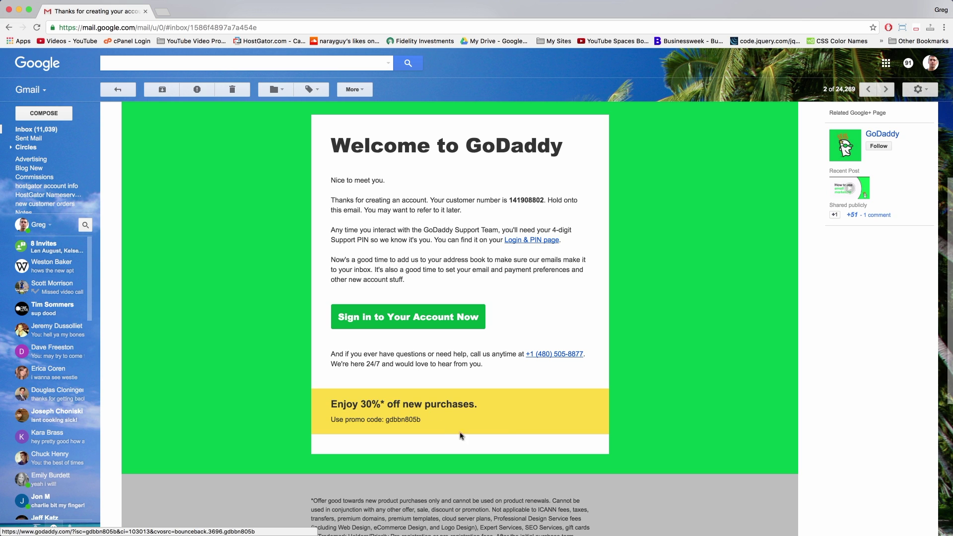
pyautogui.scroll(1, 511, 428)
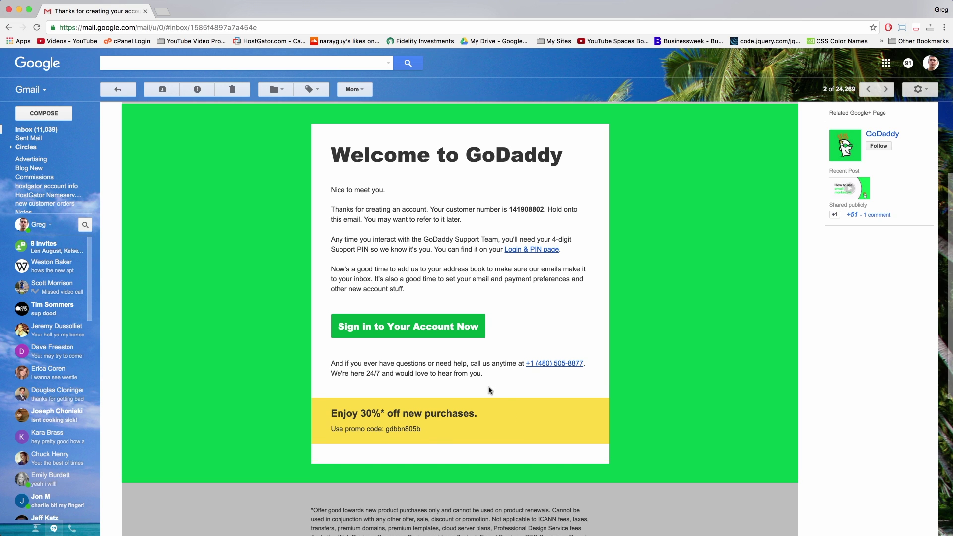
pyautogui.scroll(7, 439, 448)
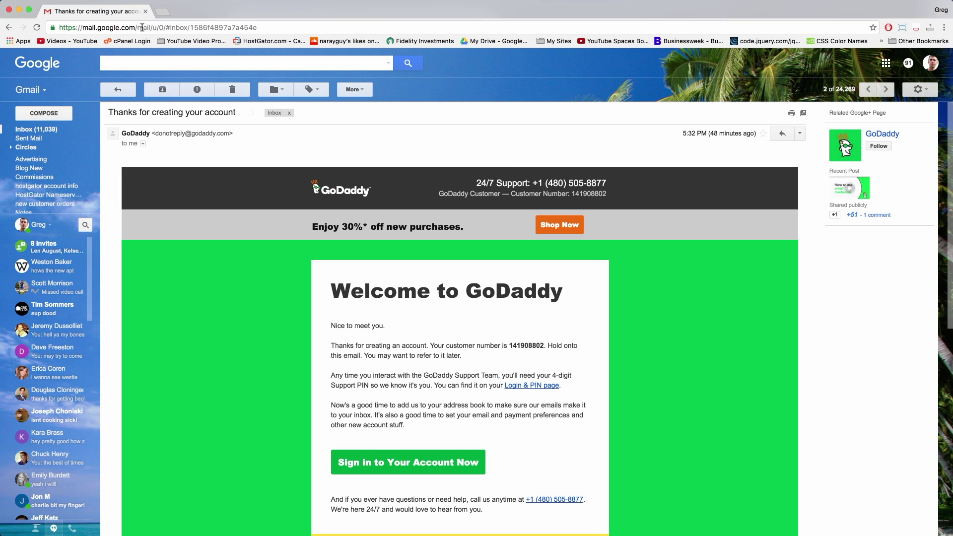
pyautogui.click(143, 29)
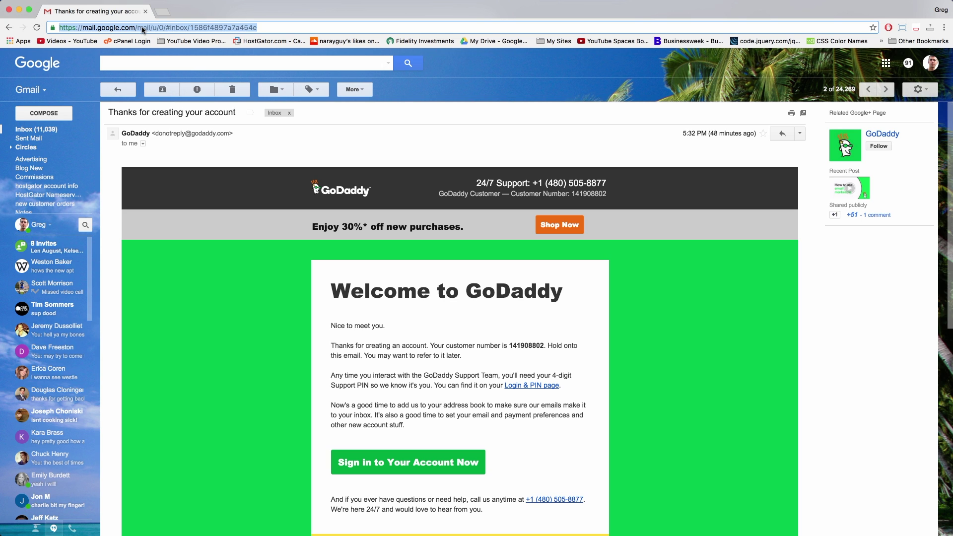
# Load yourperfectdomainname.com in Chrome to check the new domain.
pyautogui.write('you')
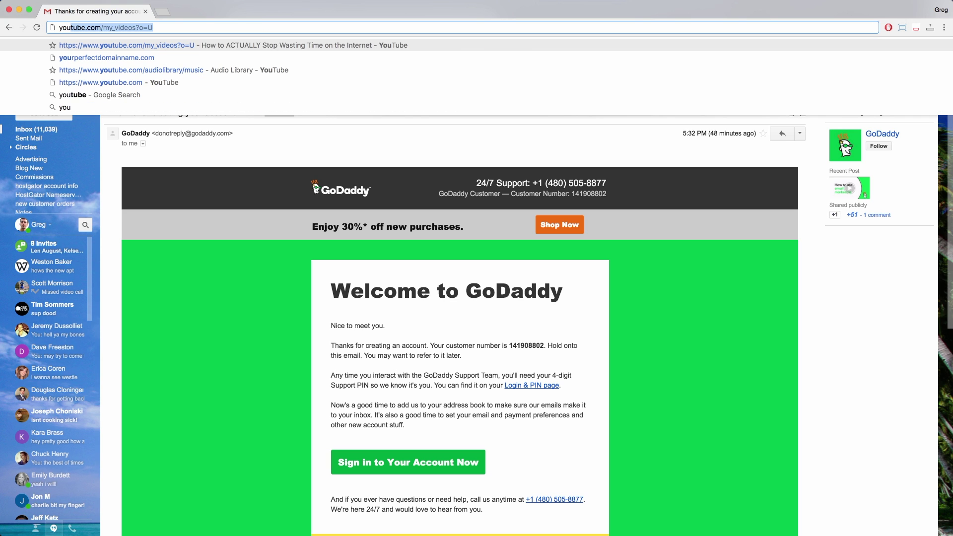
pyautogui.write('r')
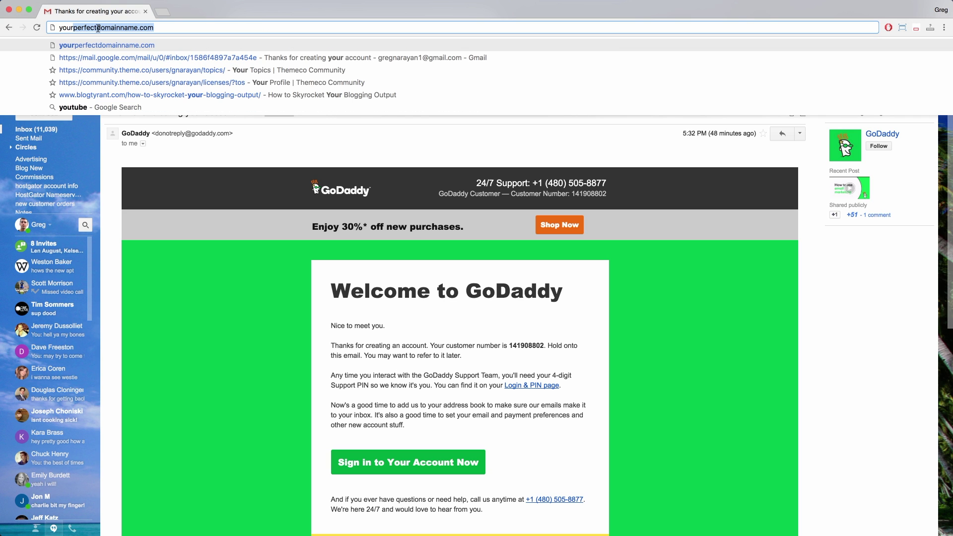
pyautogui.click(153, 28)
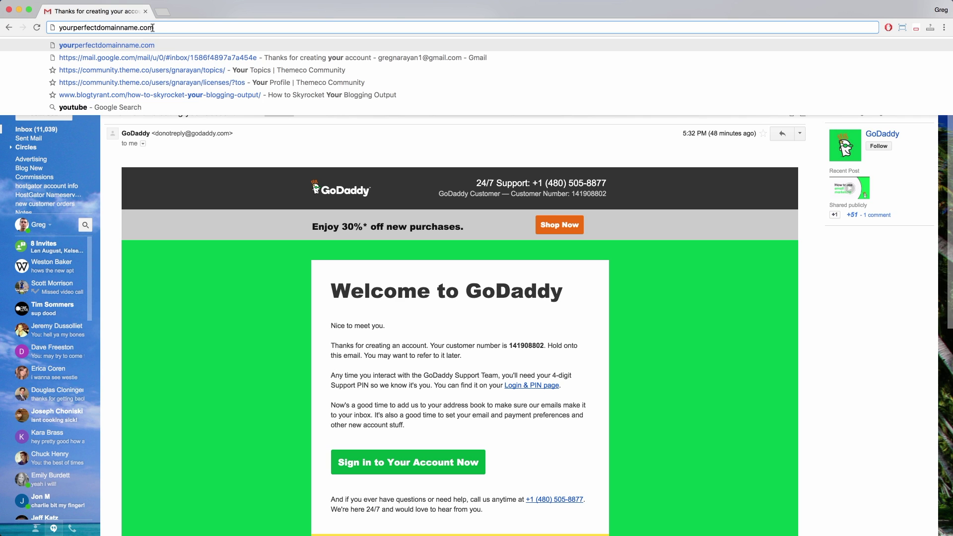
pyautogui.press('Return')
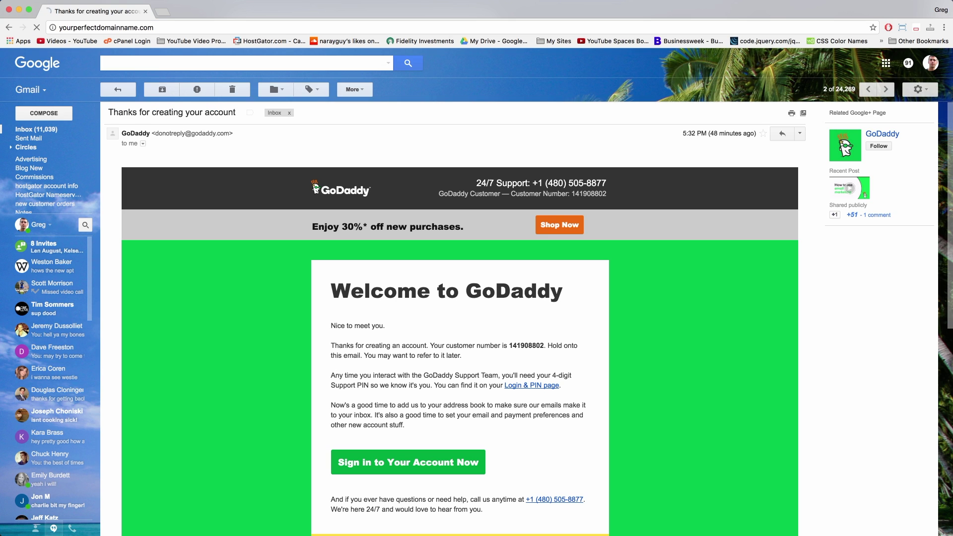
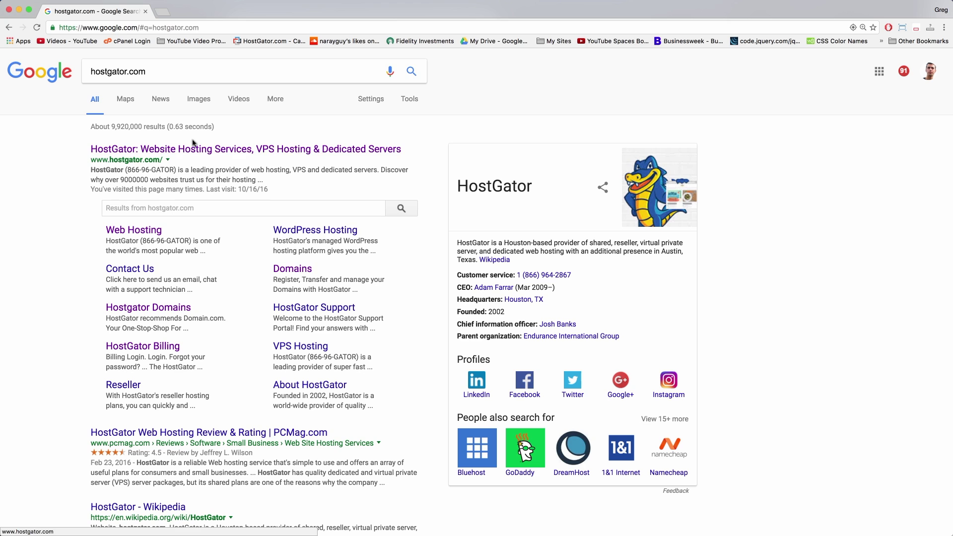
# Open the official HostGator site from the search results and go to its Web Hosting plans page.
pyautogui.click(99, 29)
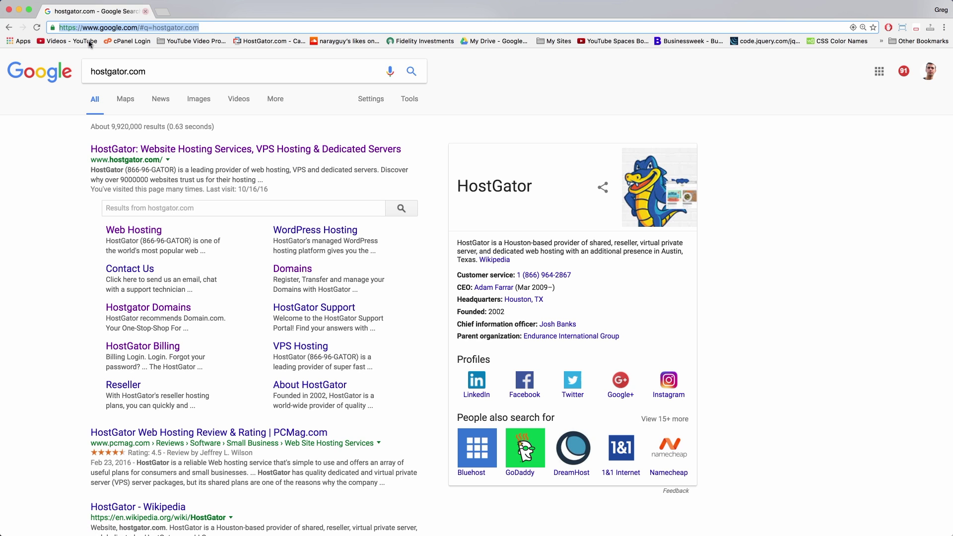
pyautogui.click(71, 165)
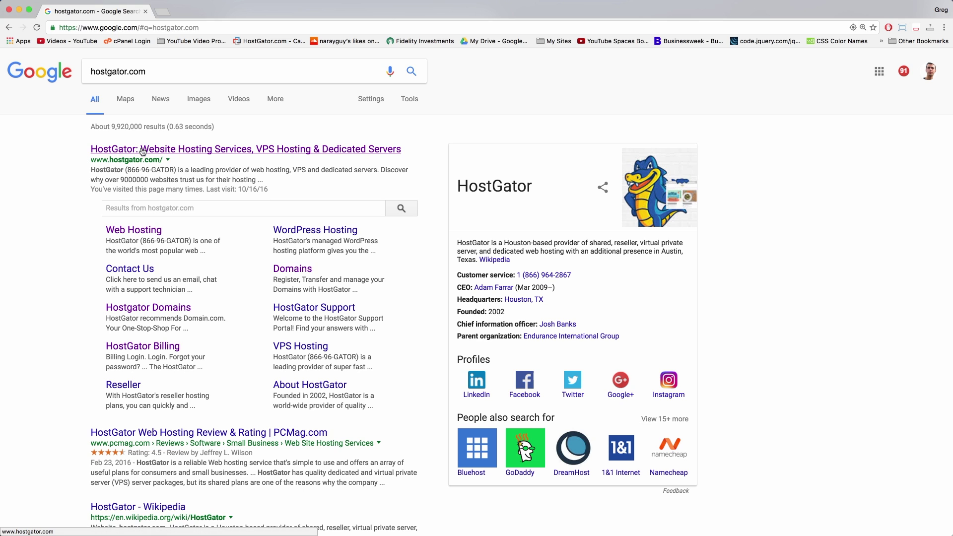
pyautogui.click(176, 150)
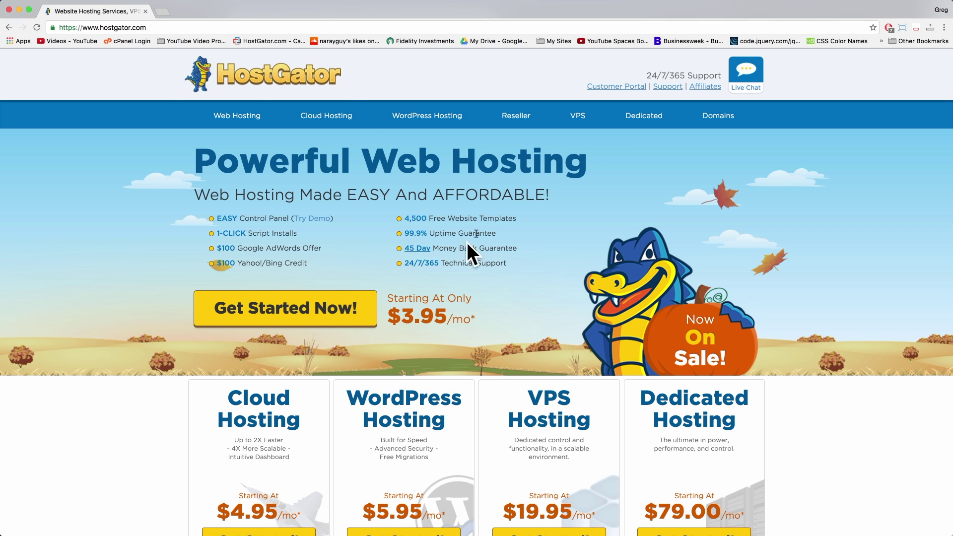
pyautogui.click(366, 312)
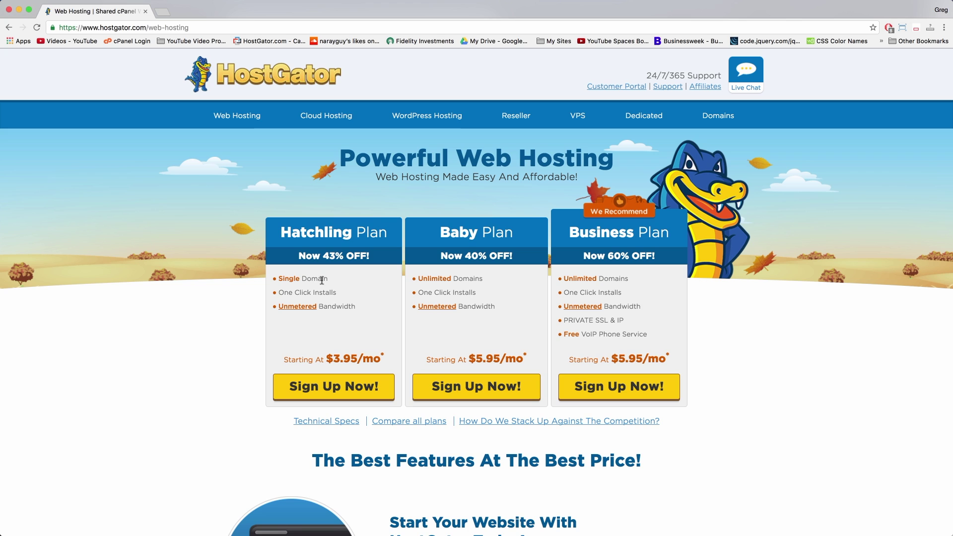
pyautogui.moveTo(330, 279); pyautogui.dragTo(281, 278)
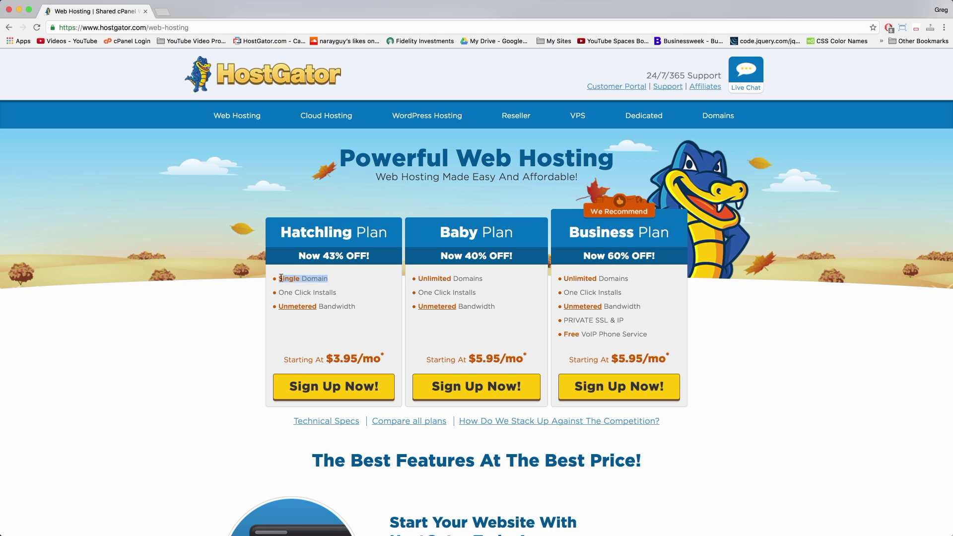
pyautogui.click(332, 281)
pyautogui.doubleClick(473, 280)
pyautogui.click(472, 279)
# Swap the /web-hosting path for /greg to load the 65%-off promo, then start checkout for Baby.
pyautogui.click(151, 26)
pyautogui.click(150, 27)
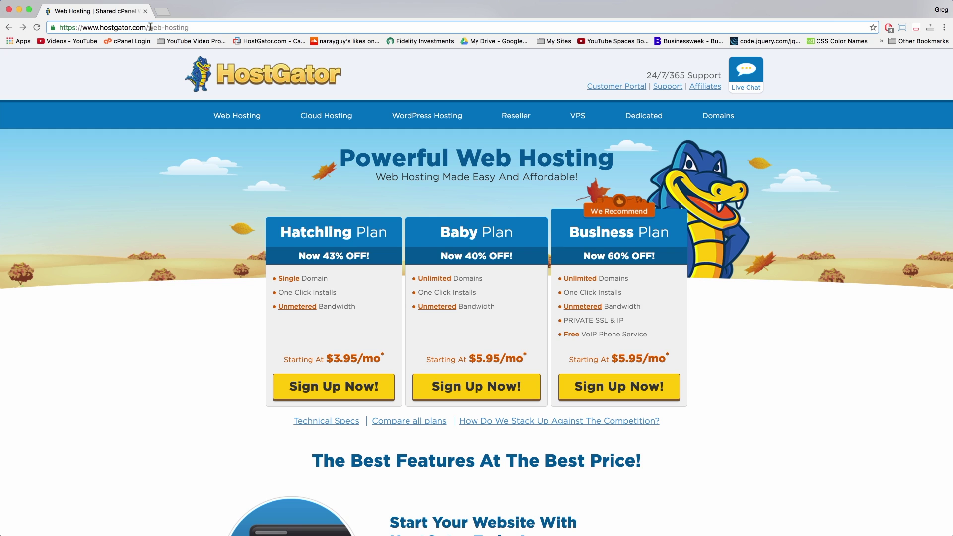
pyautogui.moveTo(151, 27); pyautogui.dragTo(182, 29)
pyautogui.click(191, 28)
pyautogui.press('BackSpace')
pyautogui.press('BackSpace')
pyautogui.press('BackSpace')
pyautogui.press('BackSpace')
pyautogui.press('BackSpace')
pyautogui.press('BackSpace')
pyautogui.press('BackSpace')
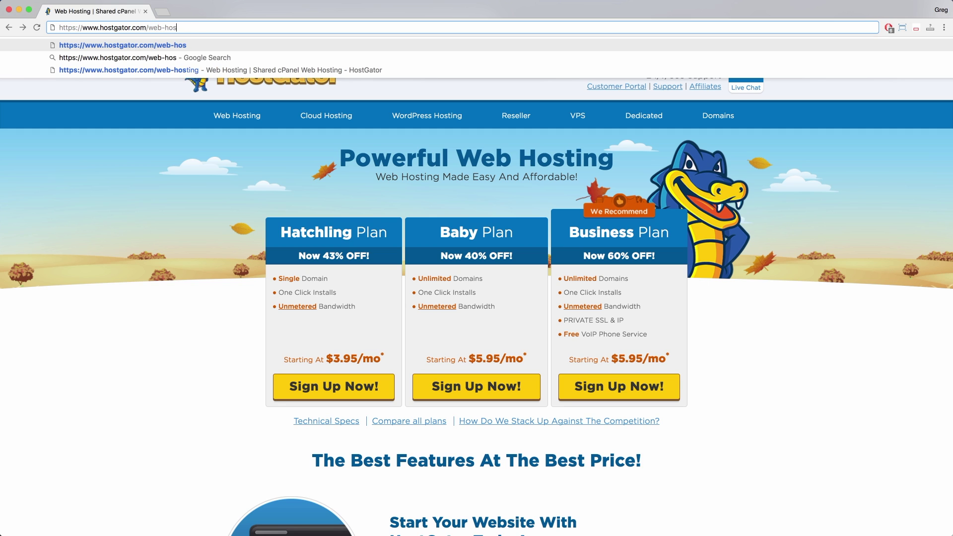
pyautogui.press('BackSpace')
pyautogui.press('BackSpace')
pyautogui.press('BackSpace')
pyautogui.press('BackSpace')
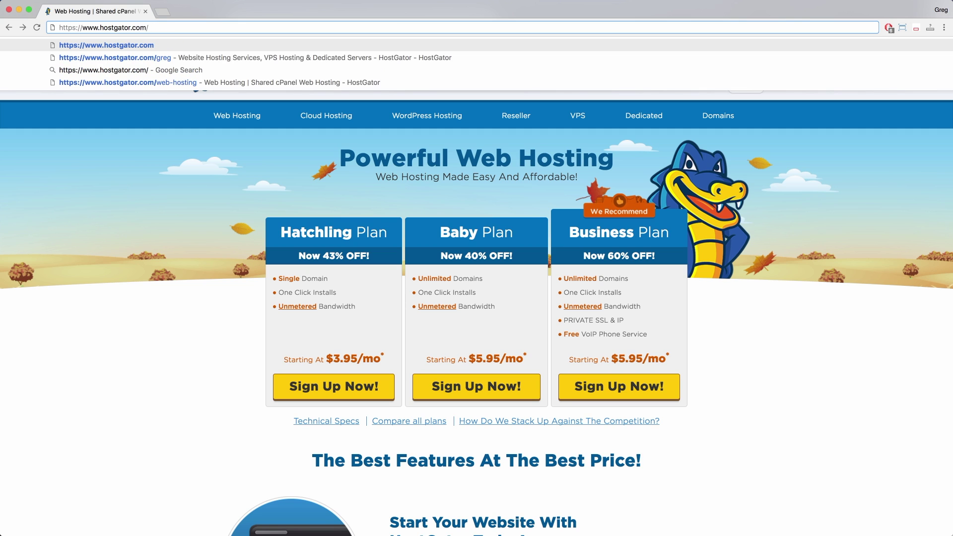
pyautogui.write('greg')
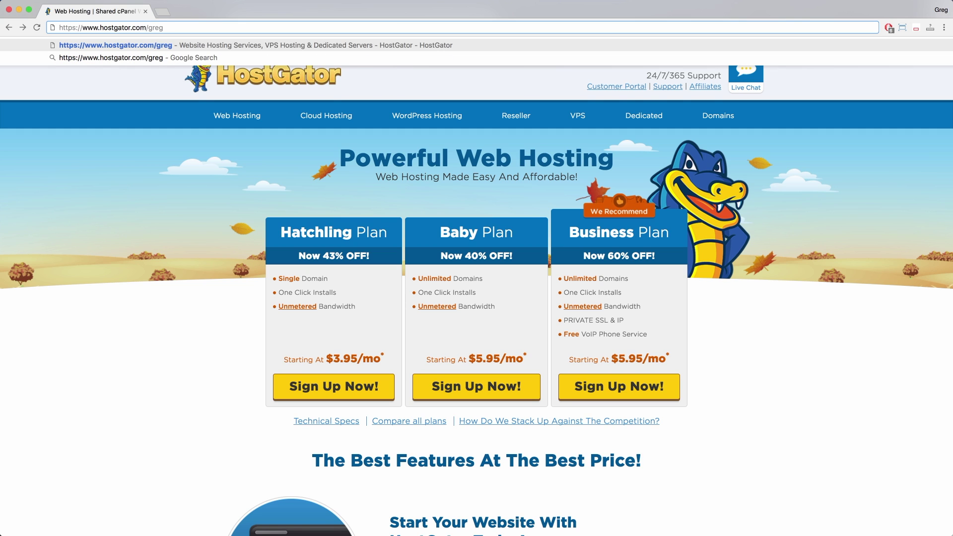
pyautogui.press('Return')
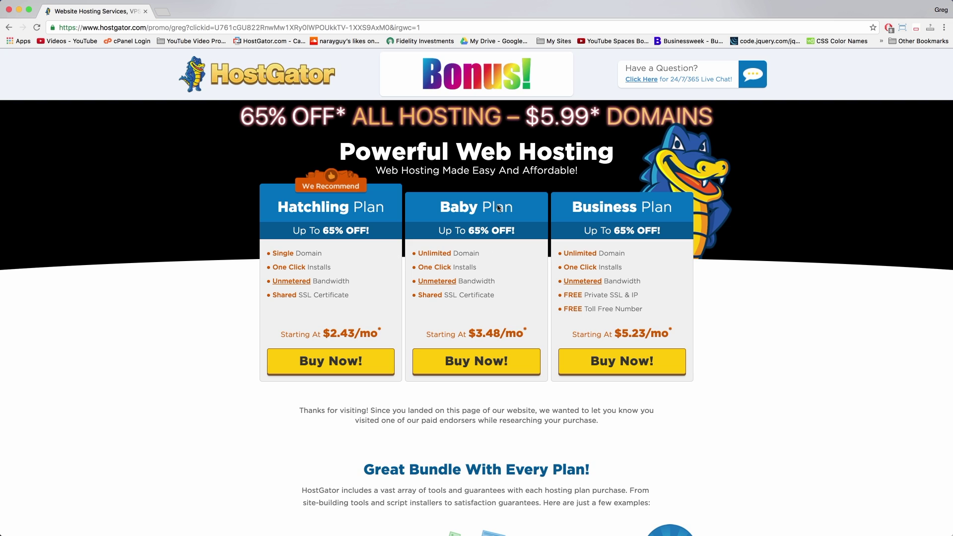
pyautogui.click(465, 363)
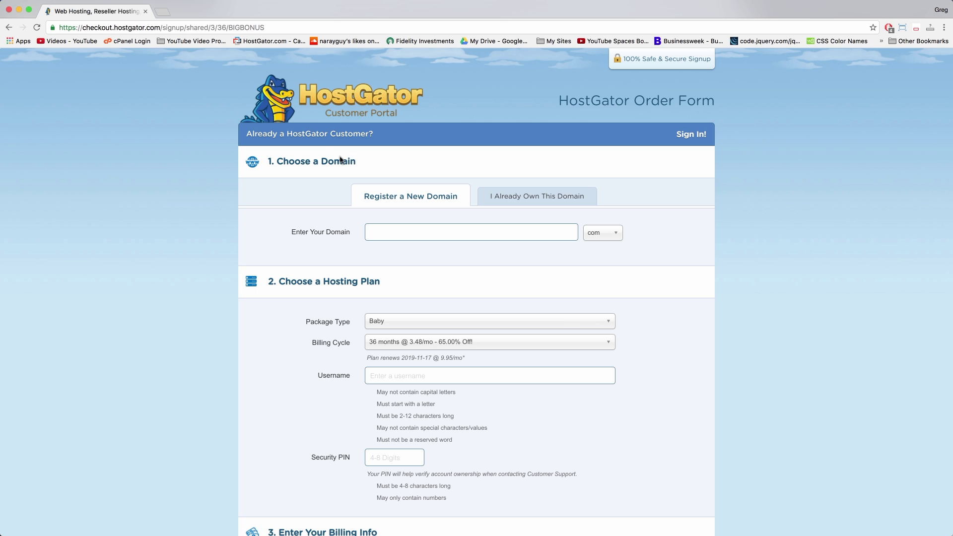
# Enter yourperfectdomainname.com under I Already Own This Domain on the order form.
pyautogui.click(519, 199)
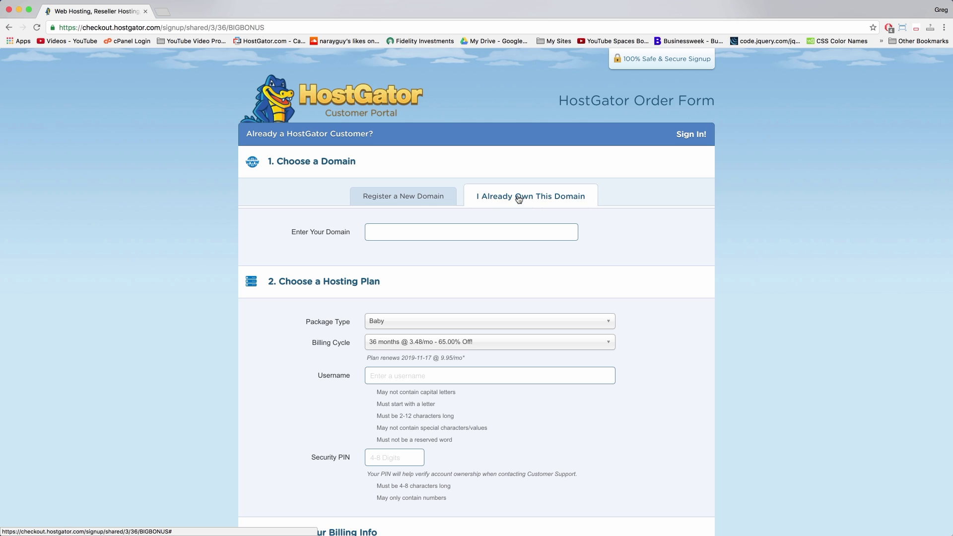
pyautogui.click(425, 229)
pyautogui.write('your')
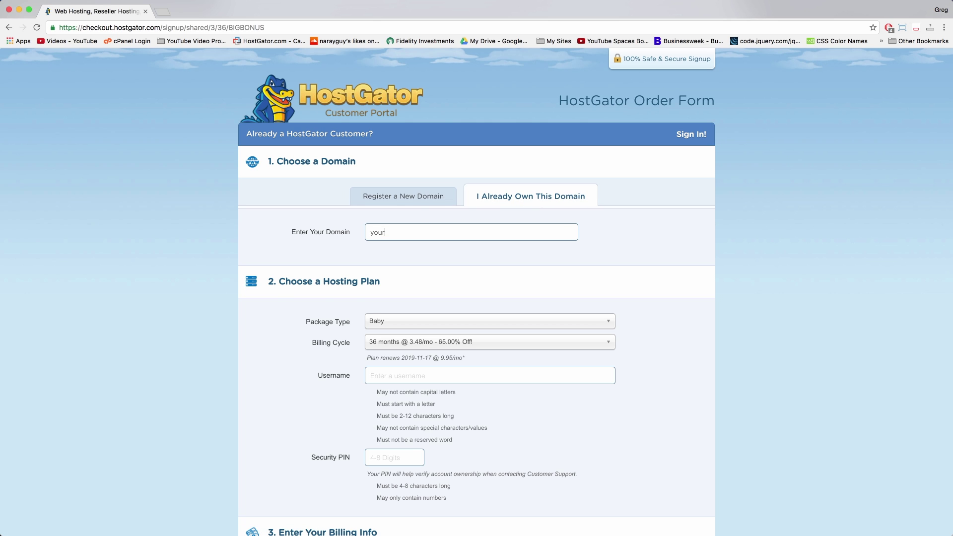
pyautogui.write('perfectdomainn')
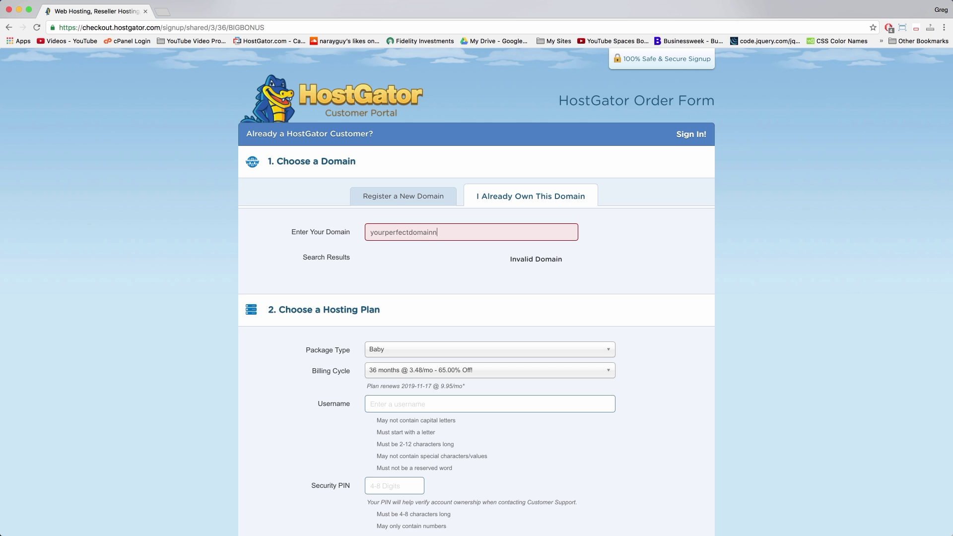
pyautogui.write('ame.com')
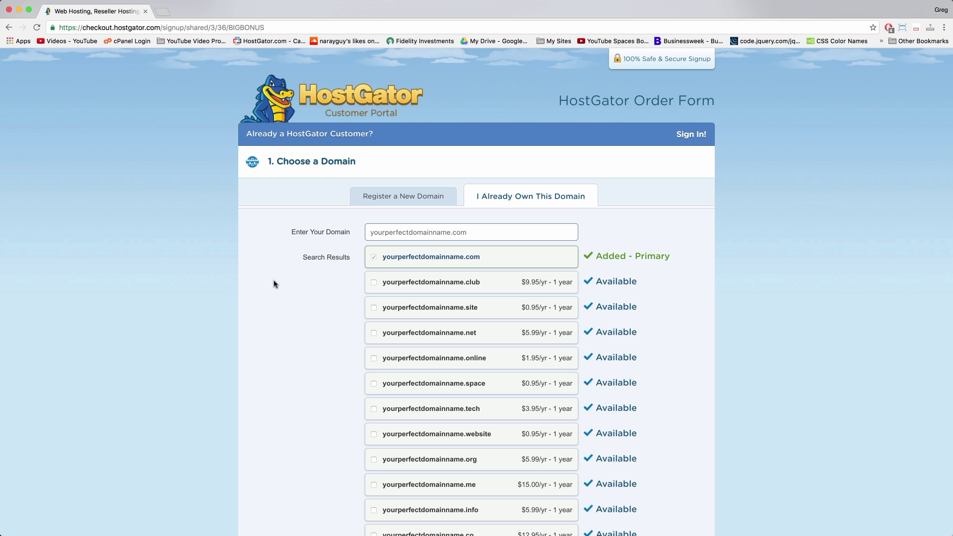
pyautogui.click(406, 197)
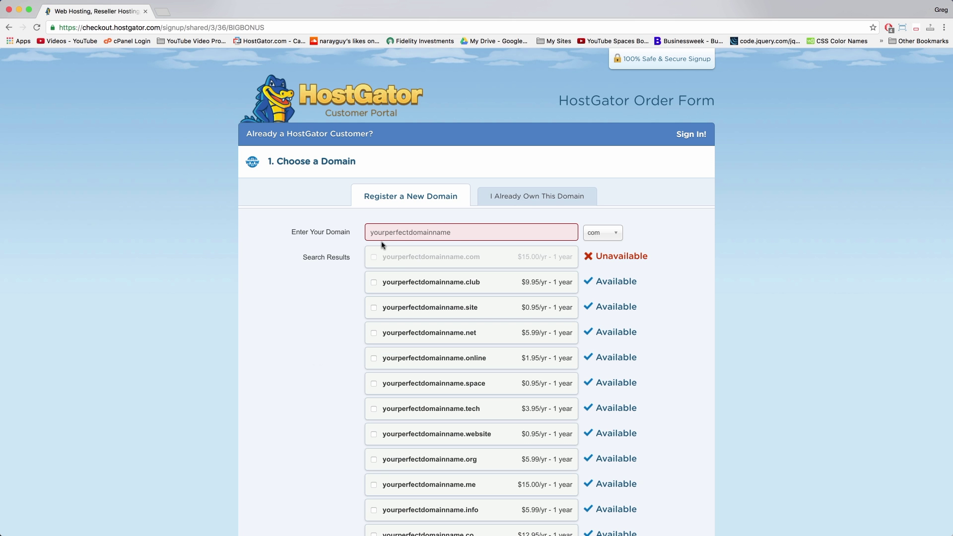
pyautogui.scroll(-5, 439, 268)
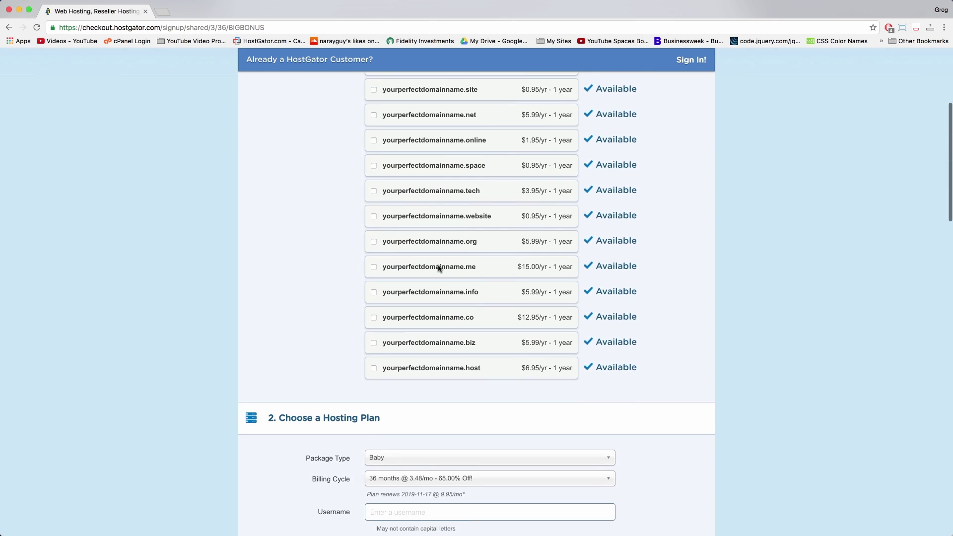
pyautogui.scroll(5, 438, 268)
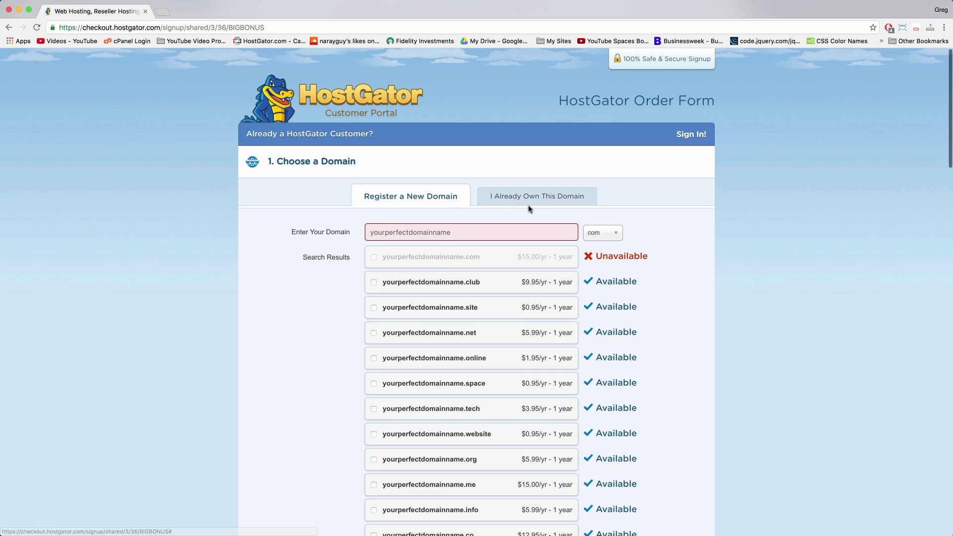
pyautogui.click(538, 199)
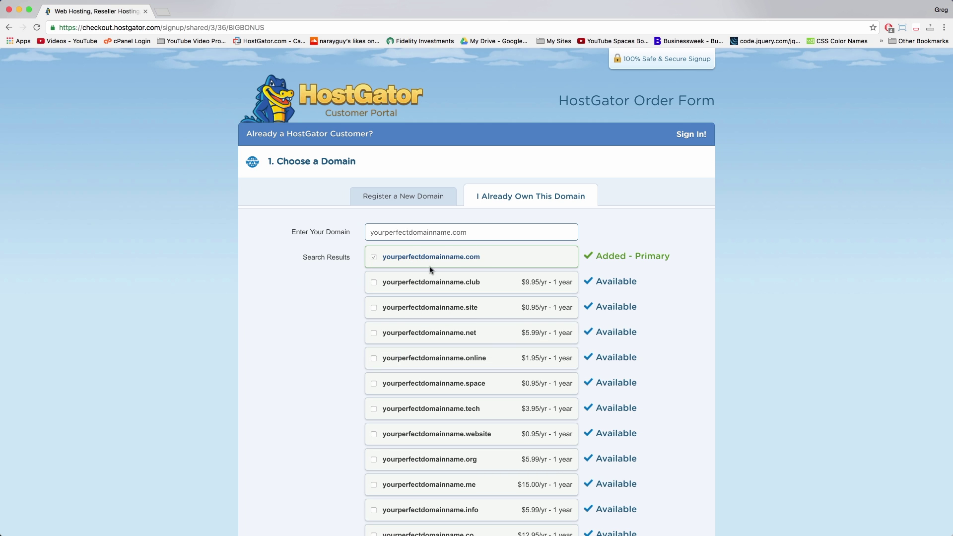
pyautogui.scroll(-3, 322, 287)
pyautogui.scroll(-6, 322, 288)
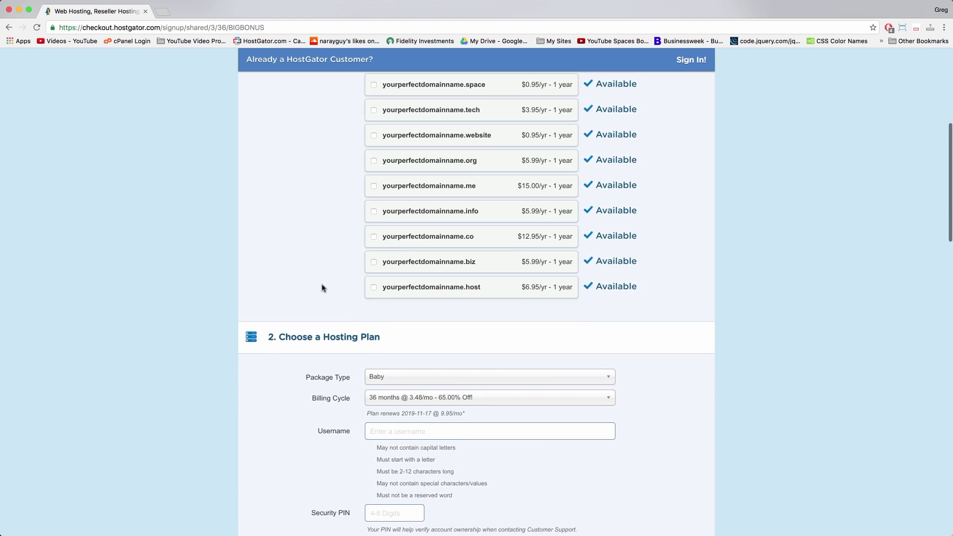
pyautogui.scroll(-2, 322, 288)
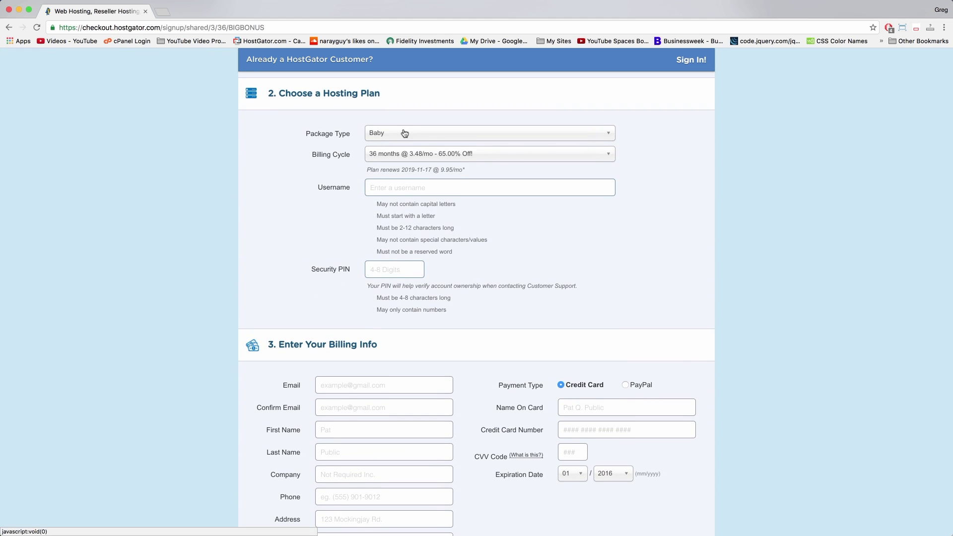
# Choose a 1-month billing cycle, then enter an account username and a 4-digit security PIN.
pyautogui.click(384, 156)
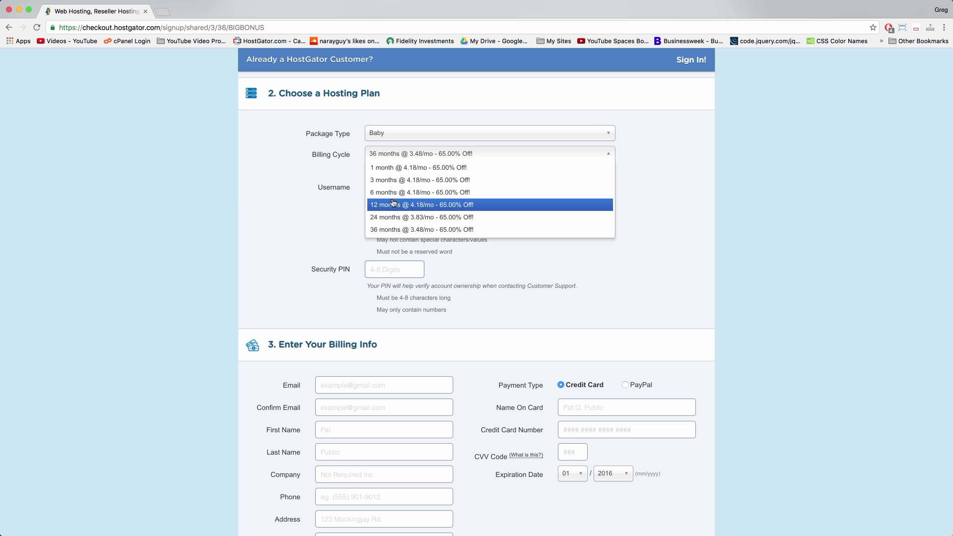
pyautogui.click(395, 169)
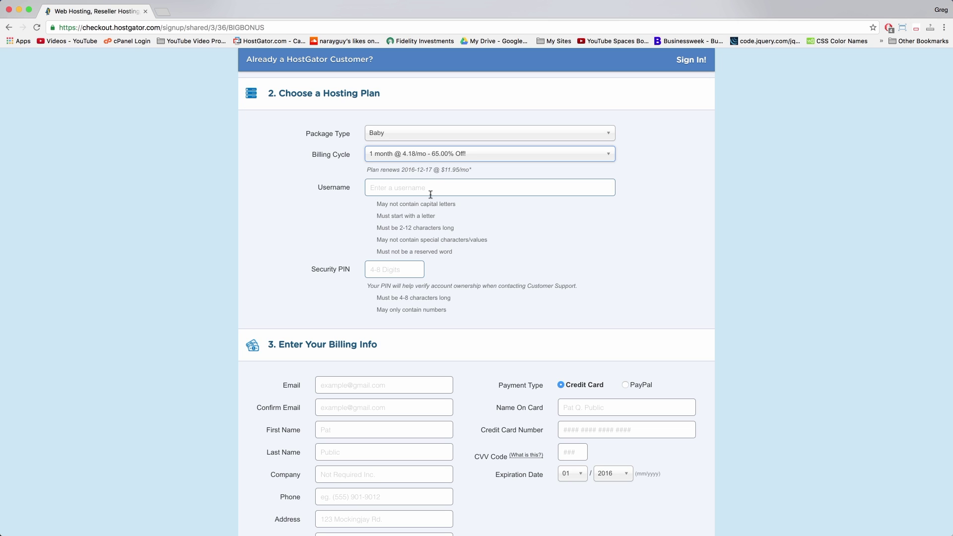
pyautogui.click(410, 188)
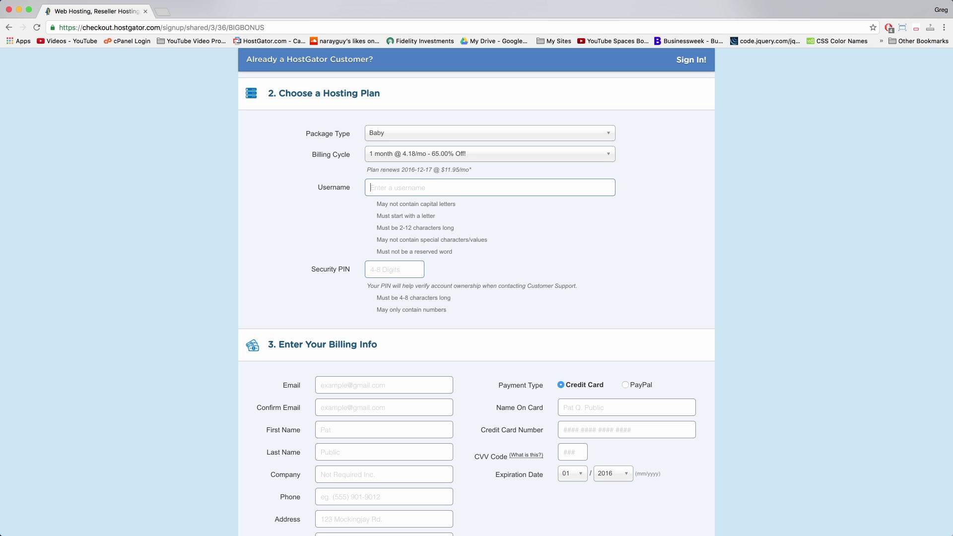
pyautogui.write('gnarayan')
pyautogui.click(371, 270)
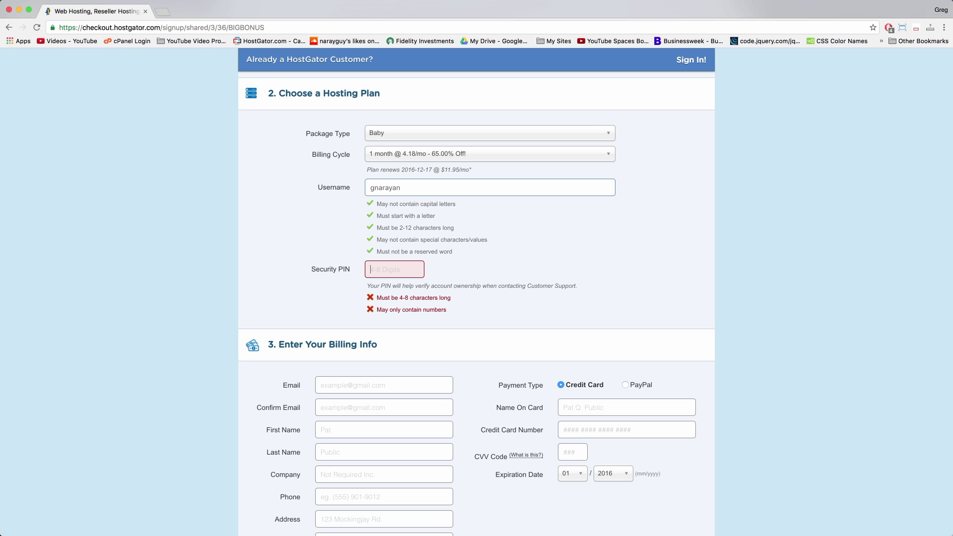
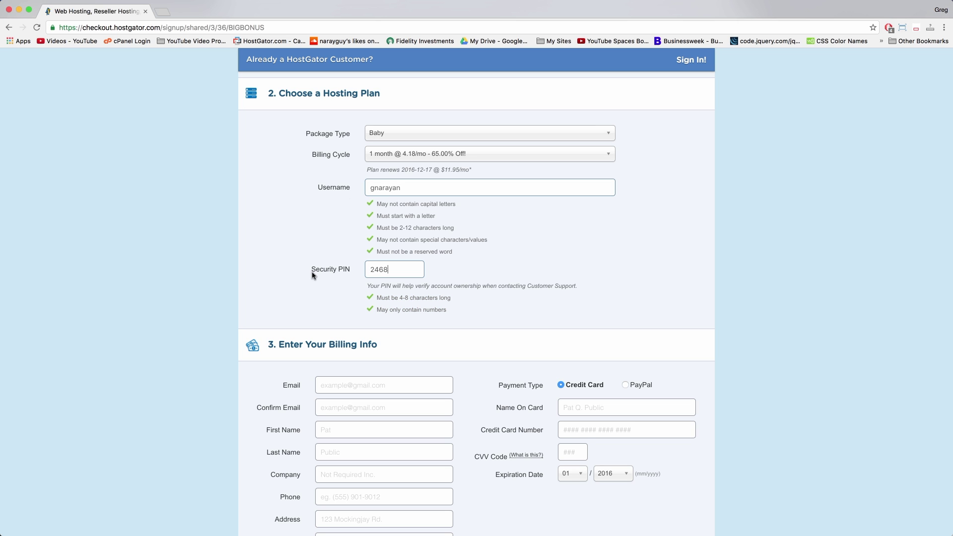
pyautogui.scroll(-5, 313, 276)
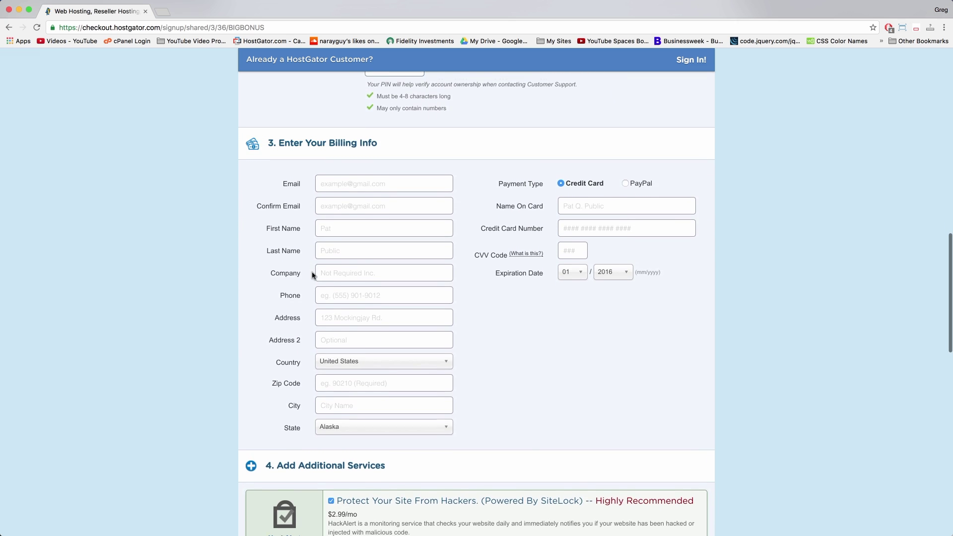
# Uncheck the HackAlert and CodeGuard Backup add-ons and review the $4.18 amount due.
pyautogui.scroll(-1, 313, 276)
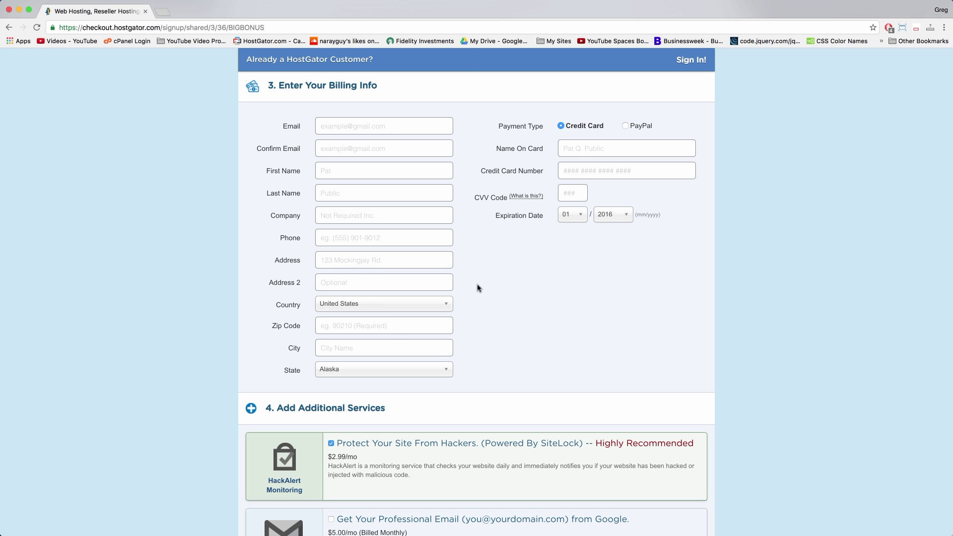
pyautogui.scroll(-6, 478, 288)
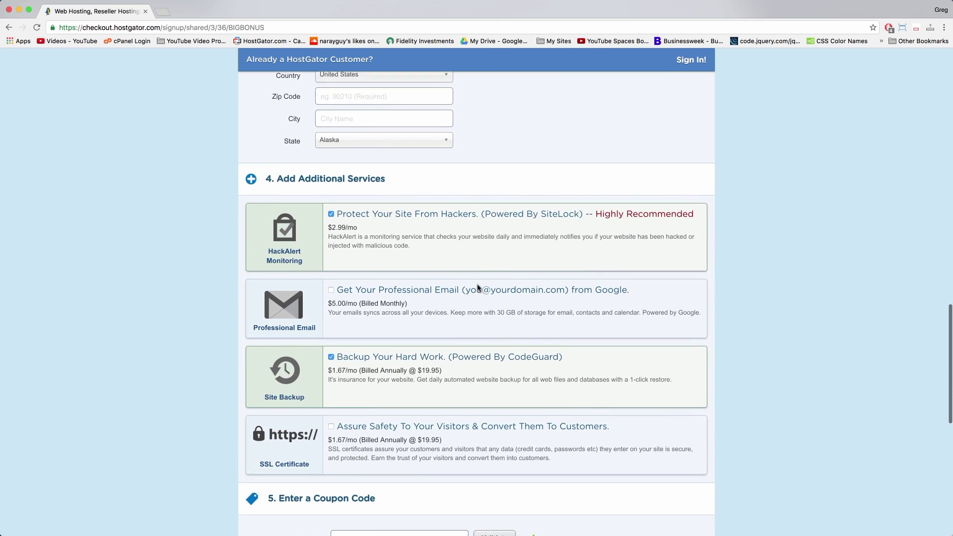
pyautogui.scroll(-1, 478, 288)
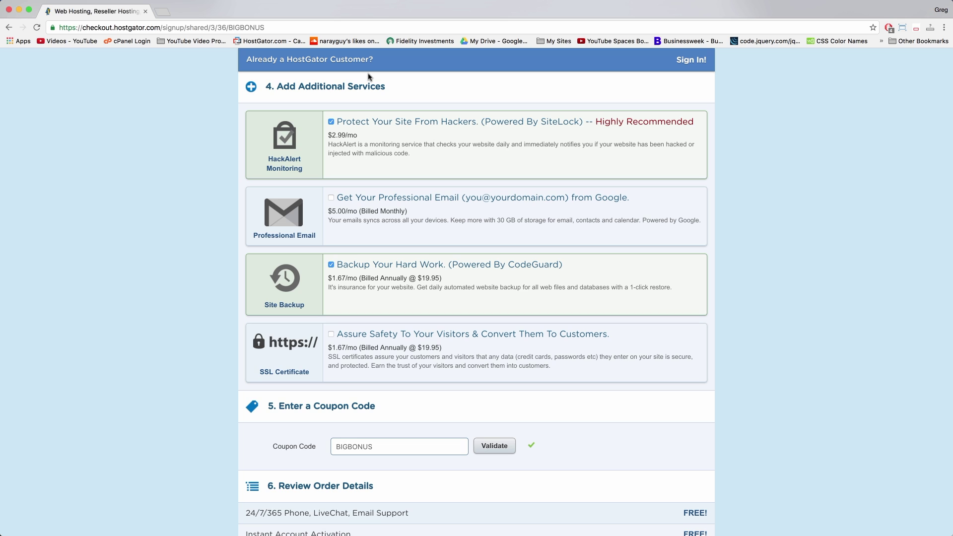
pyautogui.click(331, 122)
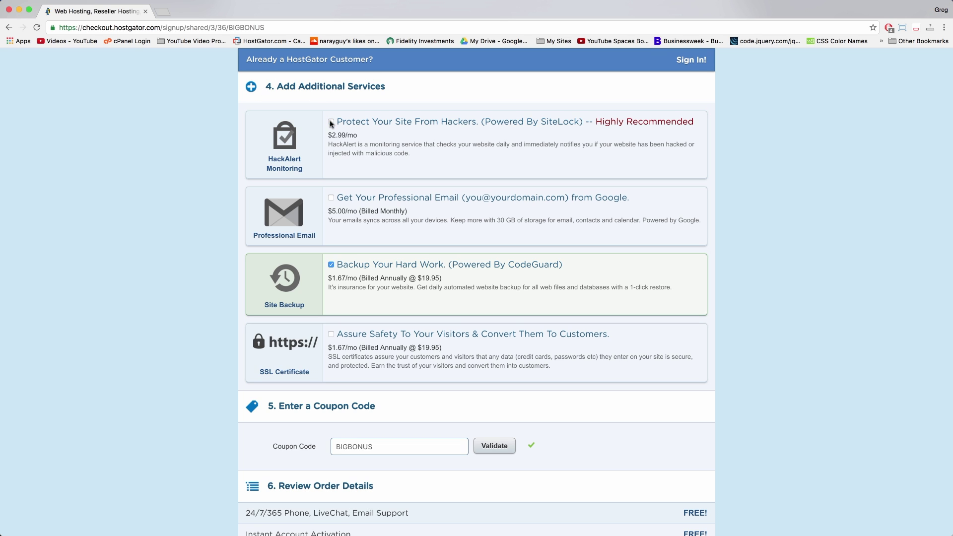
pyautogui.click(332, 266)
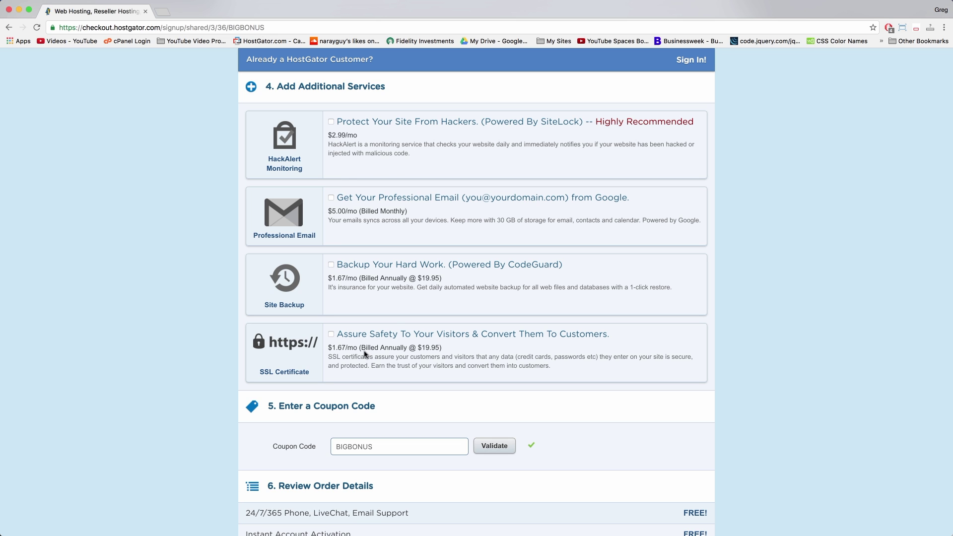
pyautogui.scroll(-2, 230, 224)
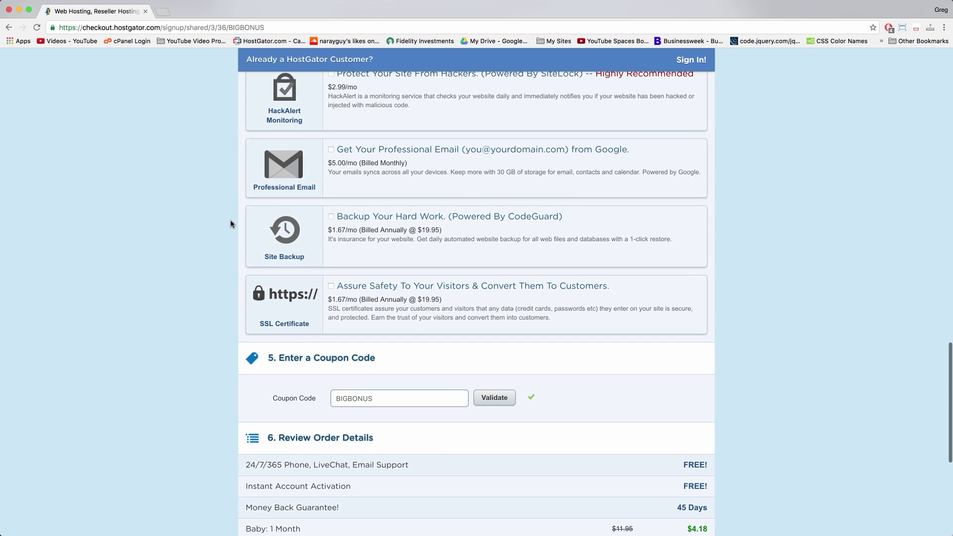
pyautogui.scroll(-3, 230, 224)
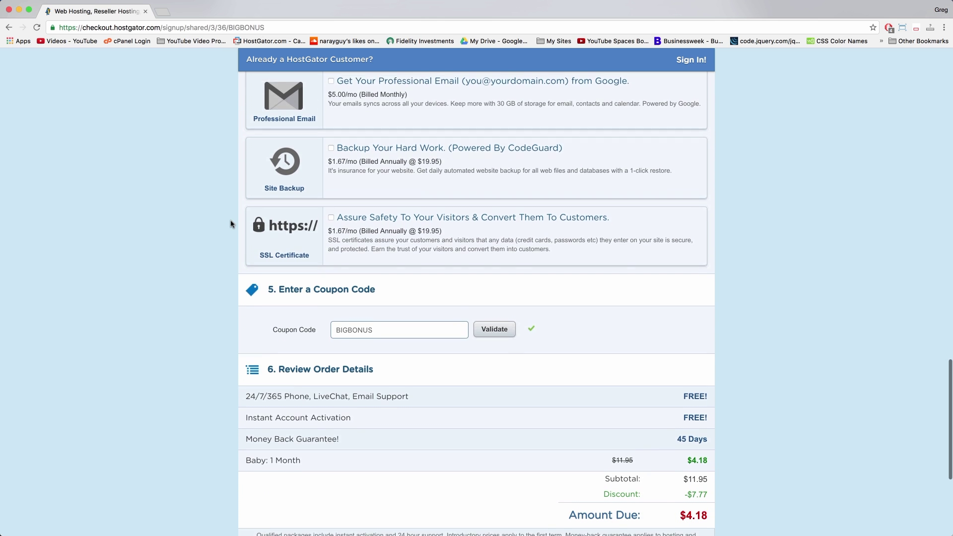
pyautogui.scroll(-3, 230, 224)
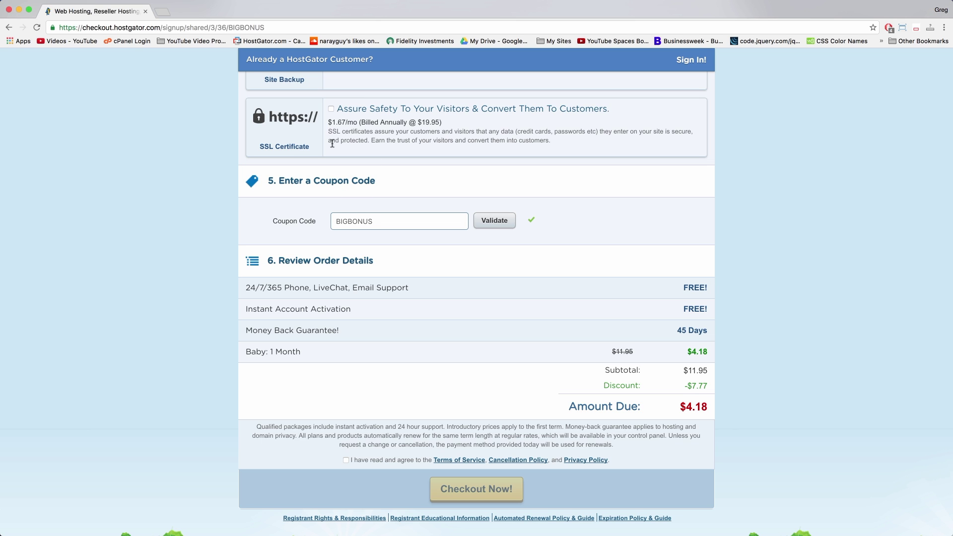
pyautogui.scroll(-2, 333, 144)
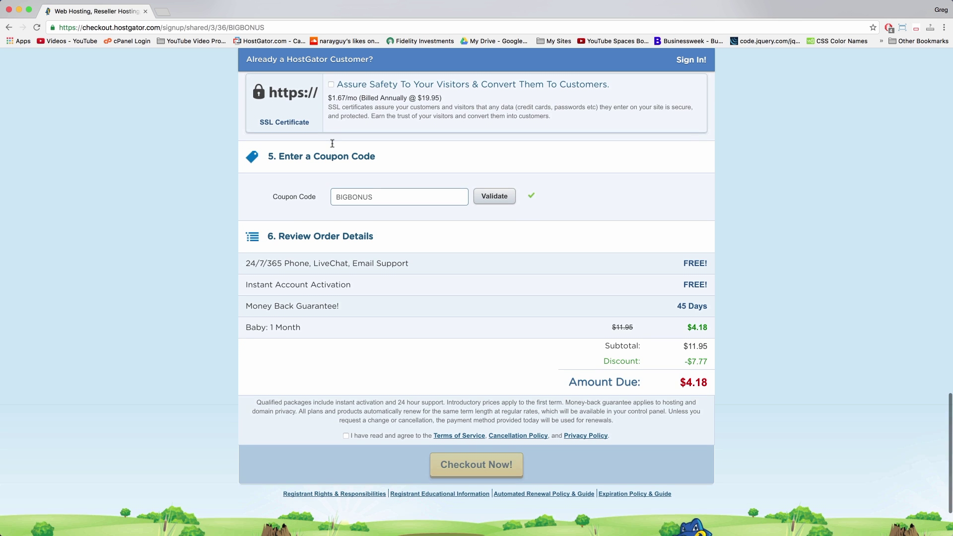
pyautogui.scroll(-2, 333, 145)
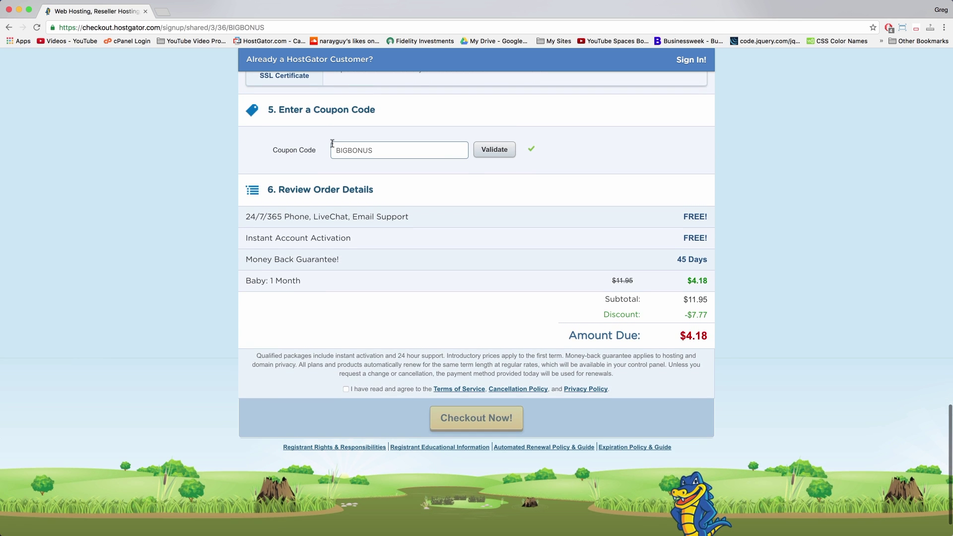
pyautogui.scroll(-1, 332, 144)
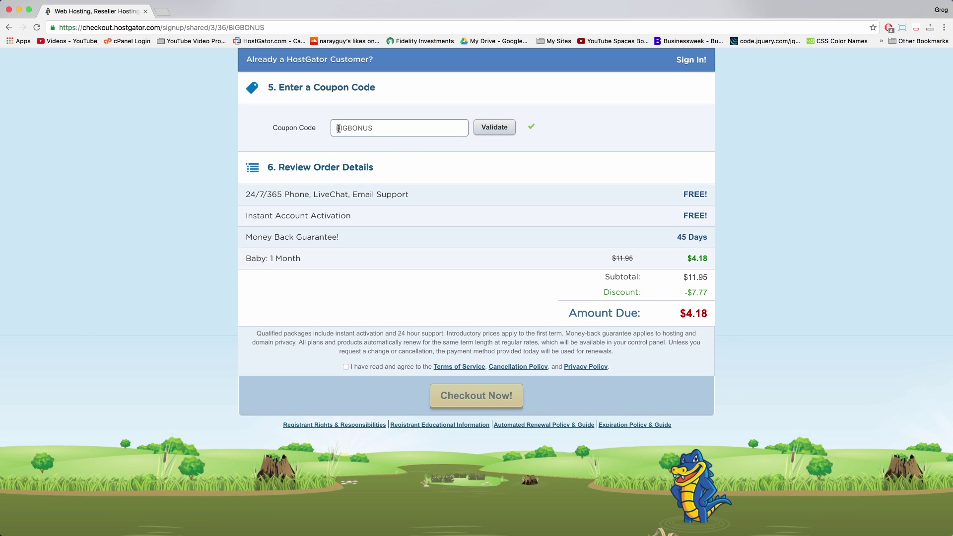
pyautogui.click(374, 129)
pyautogui.scroll(-1, 335, 329)
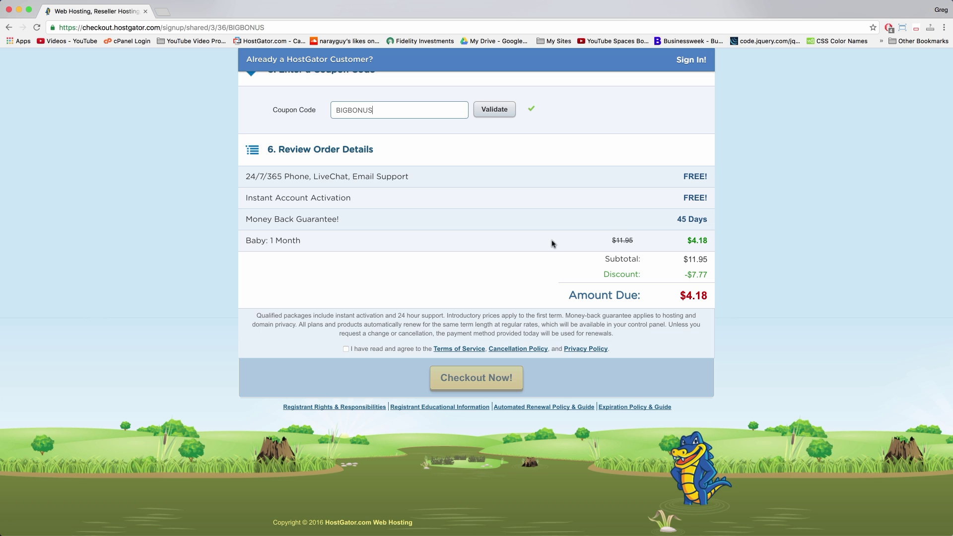
# In Calculator, compute 11.95 × 0.65 to get the 65% discount amount.
pyautogui.press('super+Tab')
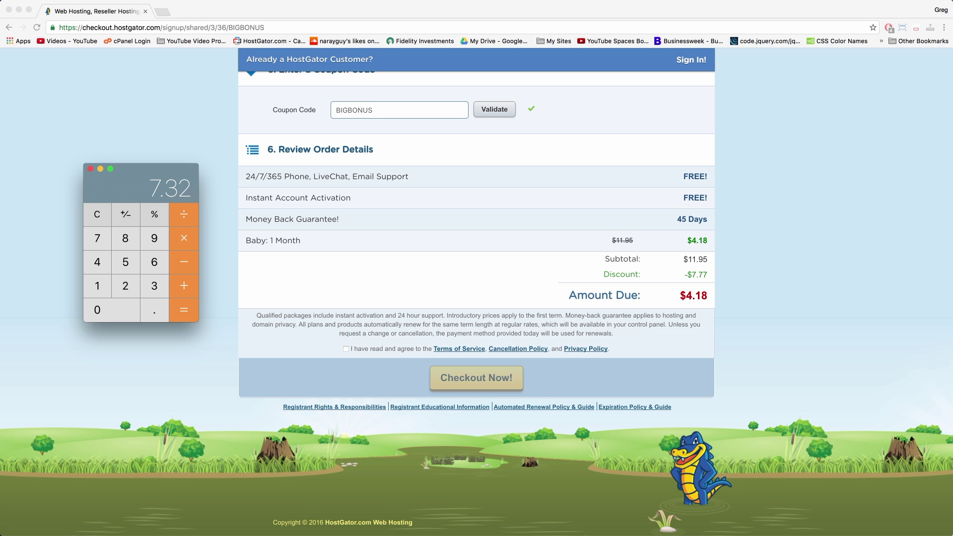
pyautogui.click(99, 220)
pyautogui.click(101, 220)
pyautogui.click(97, 287)
pyautogui.click(107, 292)
pyautogui.click(154, 314)
pyautogui.click(153, 241)
pyautogui.click(125, 268)
pyautogui.click(183, 241)
pyautogui.click(153, 312)
pyautogui.click(154, 263)
pyautogui.click(125, 264)
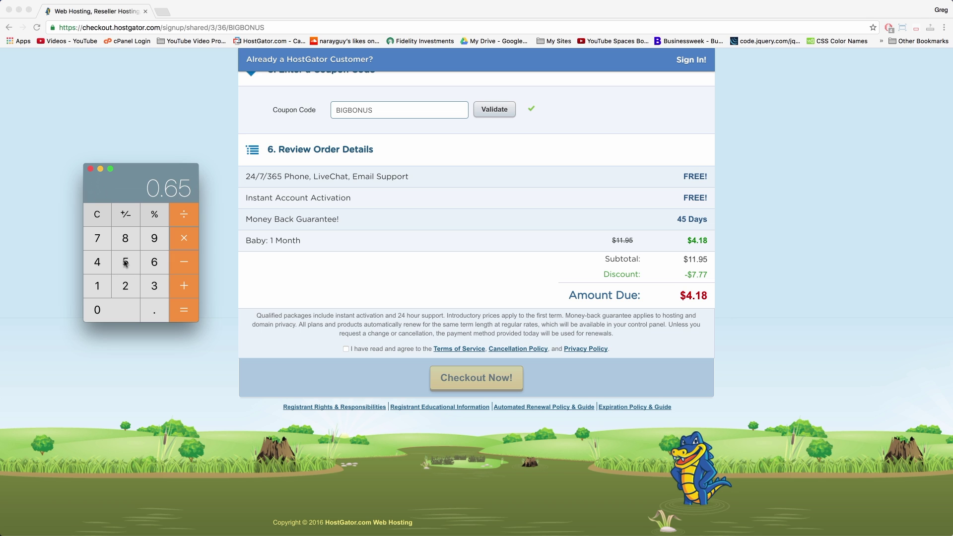
pyautogui.click(181, 317)
# Compute 11.95 − 7.77 = 4.18, confirming the amount due, and go back to Chrome.
pyautogui.doubleClick(107, 293)
pyautogui.click(155, 311)
pyautogui.click(156, 234)
pyautogui.click(127, 265)
pyautogui.click(95, 236)
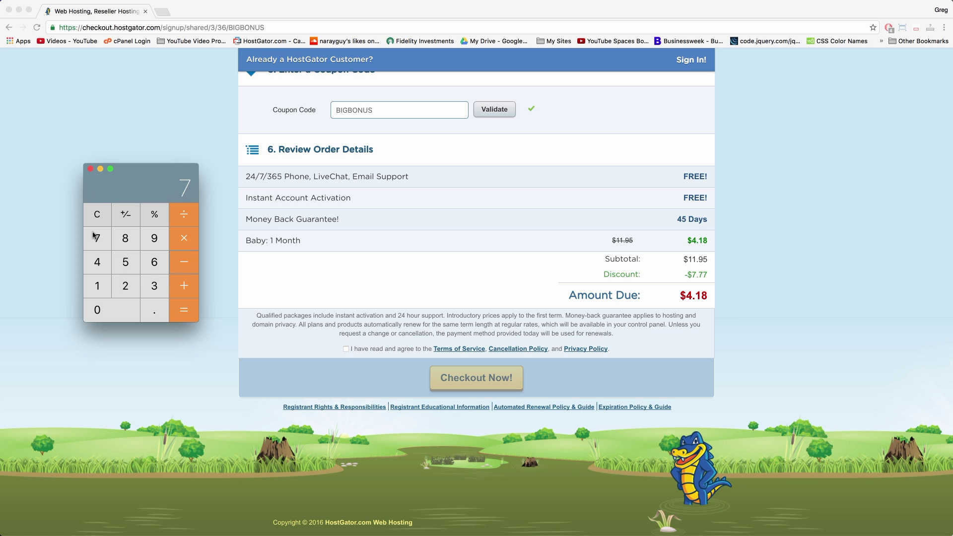
pyautogui.click(150, 313)
pyautogui.click(96, 238)
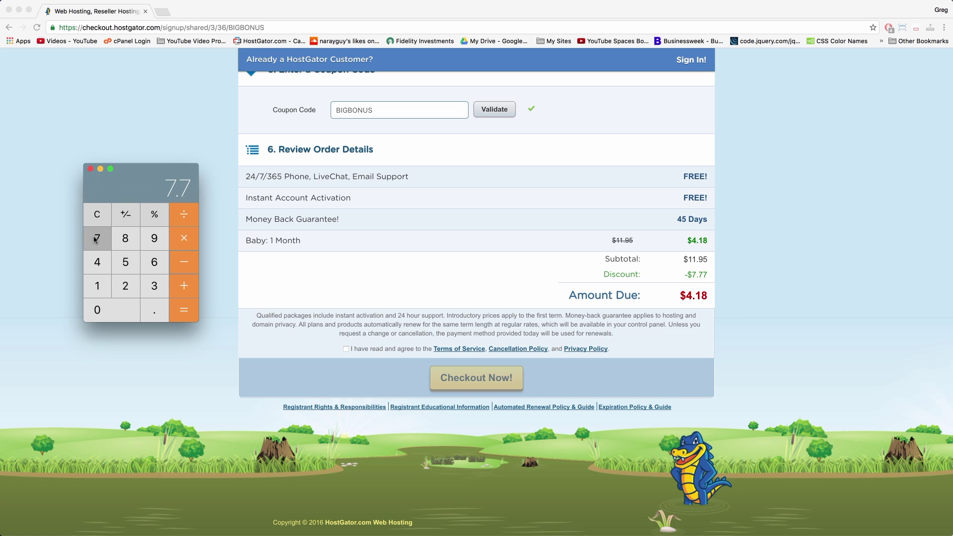
pyautogui.click(95, 239)
pyautogui.click(184, 311)
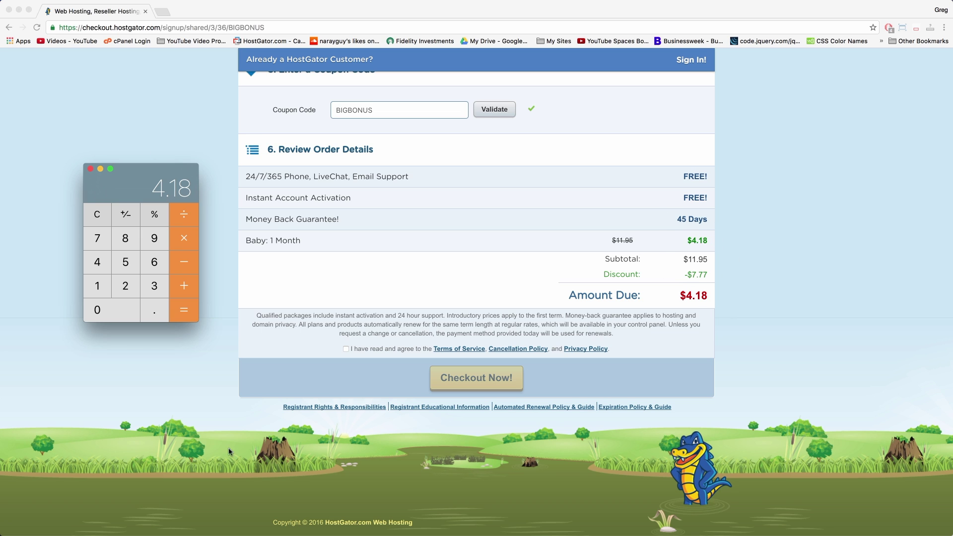
pyautogui.click(207, 334)
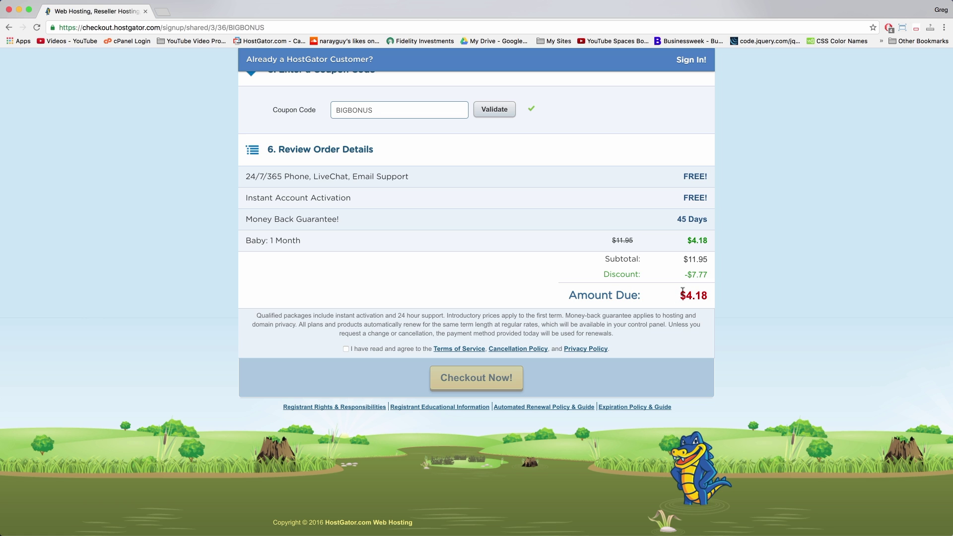
pyautogui.moveTo(682, 293); pyautogui.dragTo(711, 293)
pyautogui.click(711, 293)
pyautogui.scroll(20, 472, 204)
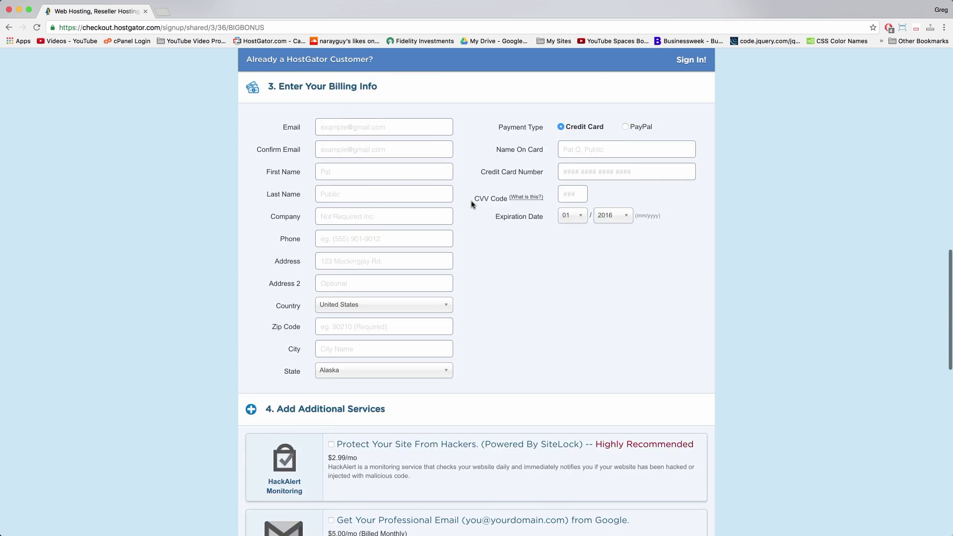
pyautogui.scroll(3, 472, 204)
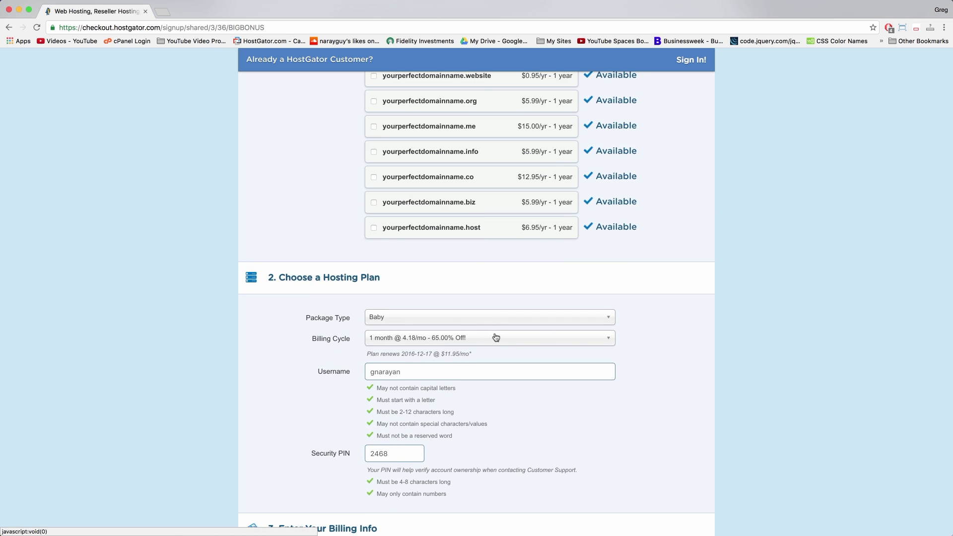
pyautogui.click(374, 338)
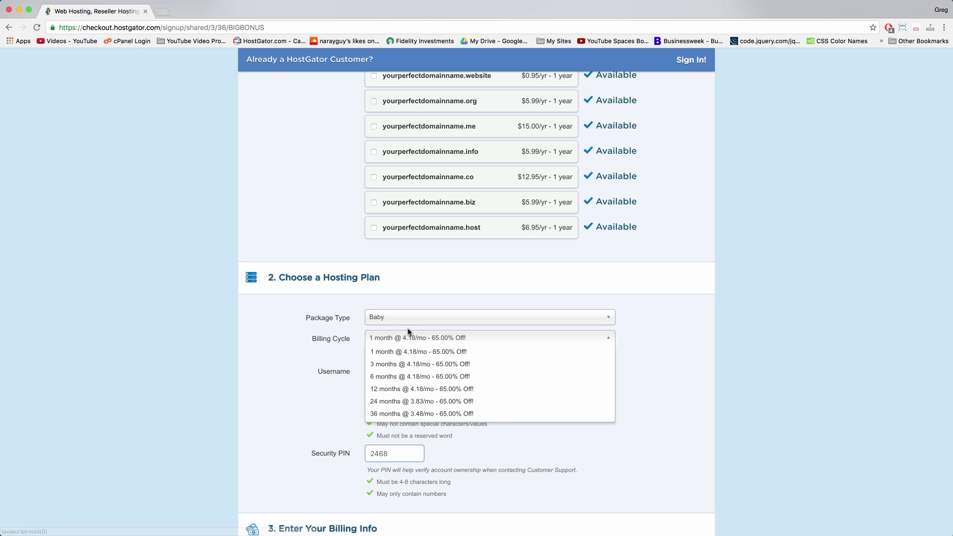
pyautogui.click(407, 337)
pyautogui.scroll(-20, 334, 342)
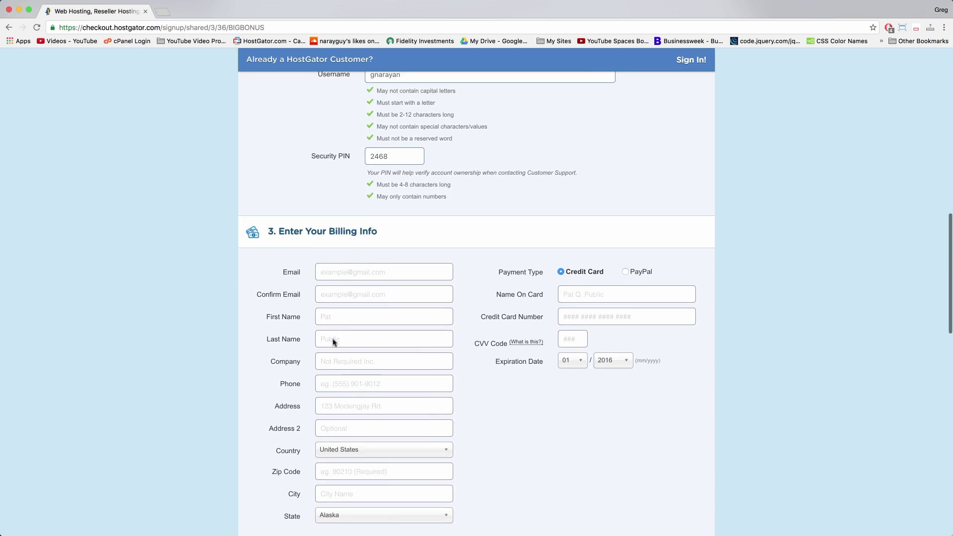
pyautogui.scroll(-2, 334, 342)
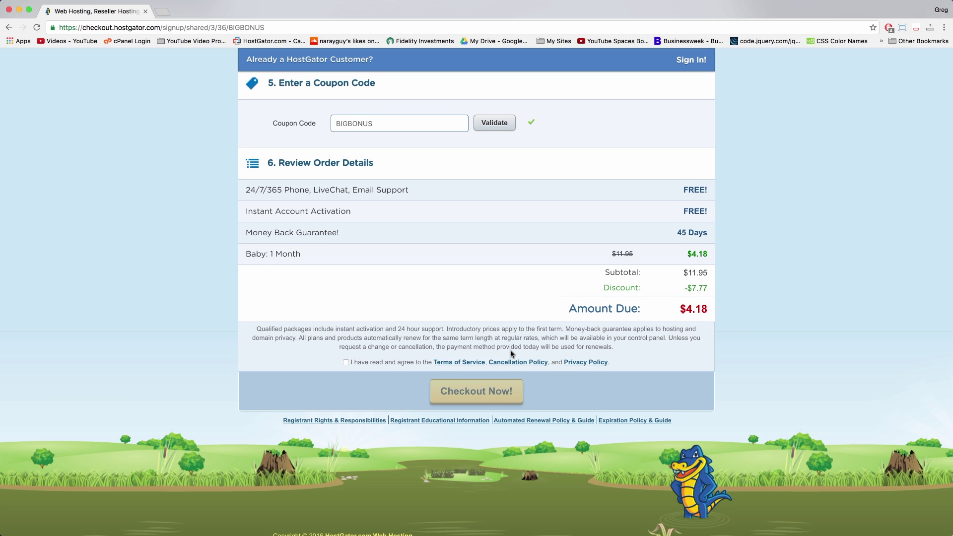
# Accept the Terms of Service and submit the hosting order with Checkout Now!
pyautogui.scroll(-1, 511, 353)
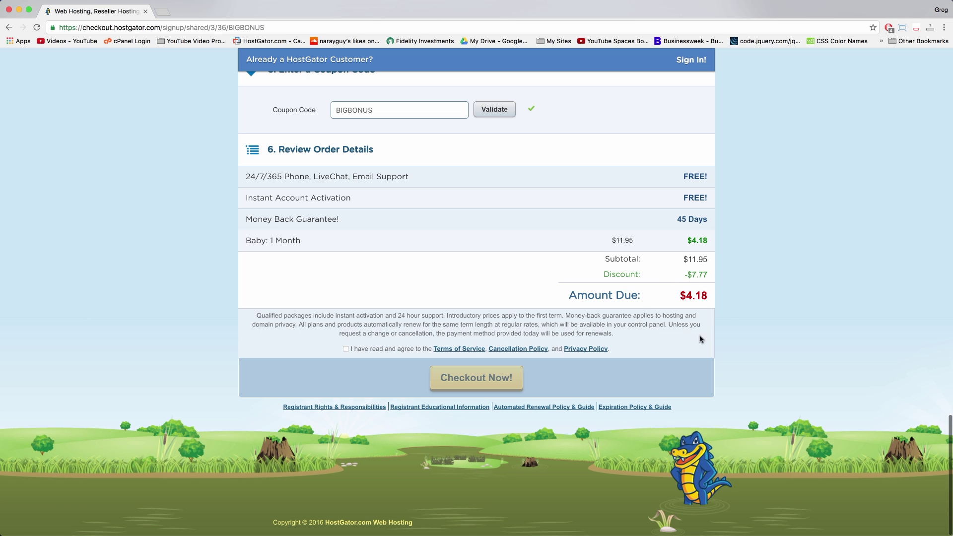
pyautogui.click(346, 350)
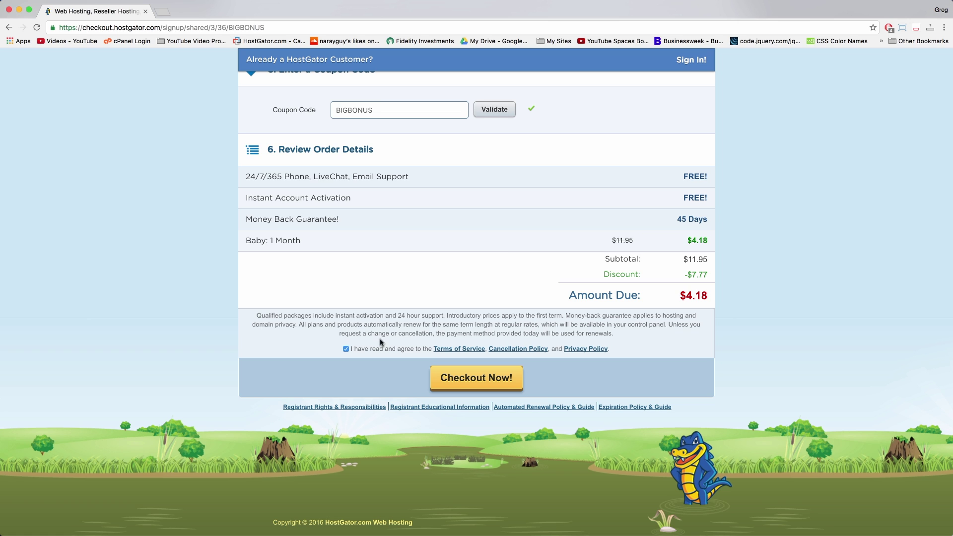
pyautogui.click(514, 389)
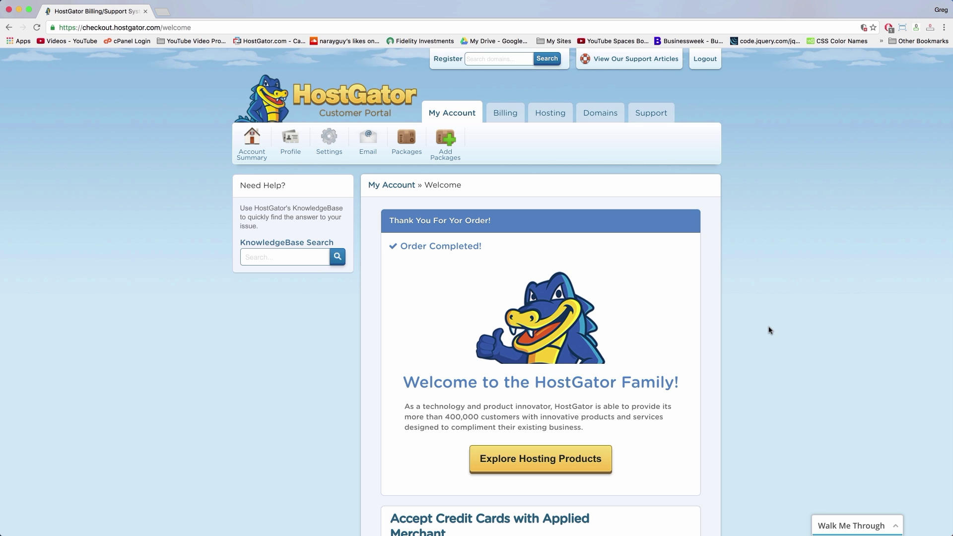
# Scroll down and back up through the 'Welcome to the HostGator Family!' page.
pyautogui.scroll(-1, 768, 331)
pyautogui.scroll(-5, 767, 331)
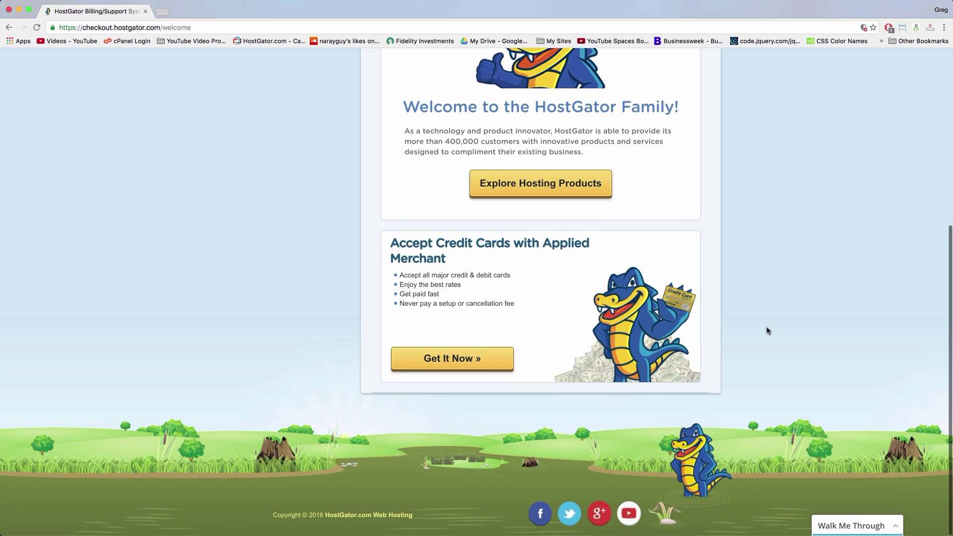
pyautogui.scroll(5, 768, 331)
pyautogui.scroll(3, 768, 331)
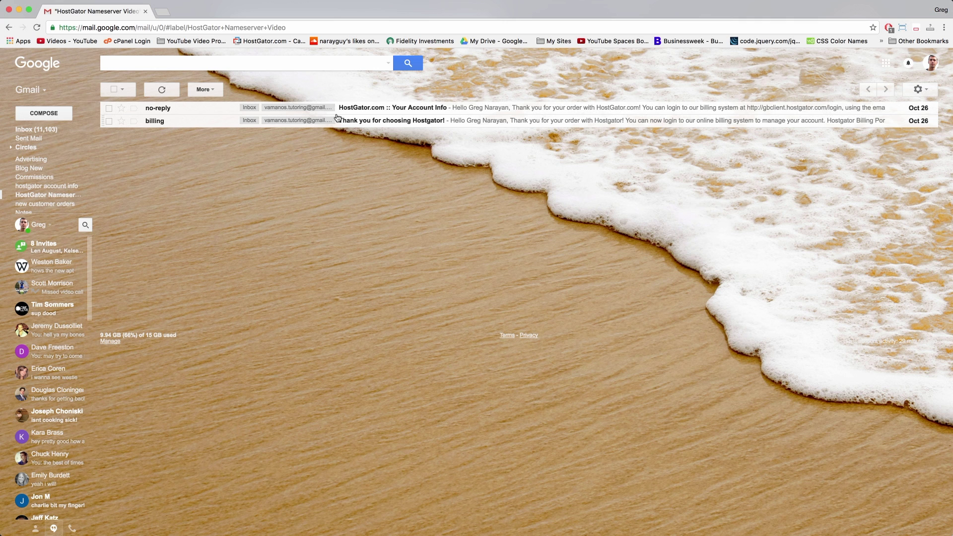
# Open the 'Your Account Info' email and highlight its Hatchling shared plan.
pyautogui.click(413, 109)
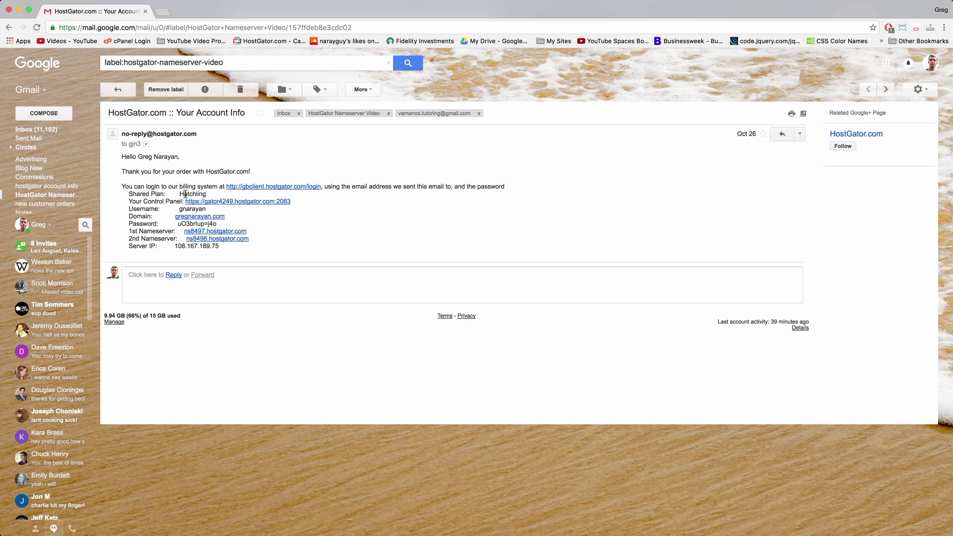
pyautogui.doubleClick(191, 194)
pyautogui.click(193, 195)
pyautogui.doubleClick(200, 195)
pyautogui.click(249, 245)
# Copy the ns8497.hostgator.com and ns8498.hostgator.com nameserver lines.
pyautogui.moveTo(128, 228); pyautogui.dragTo(251, 237)
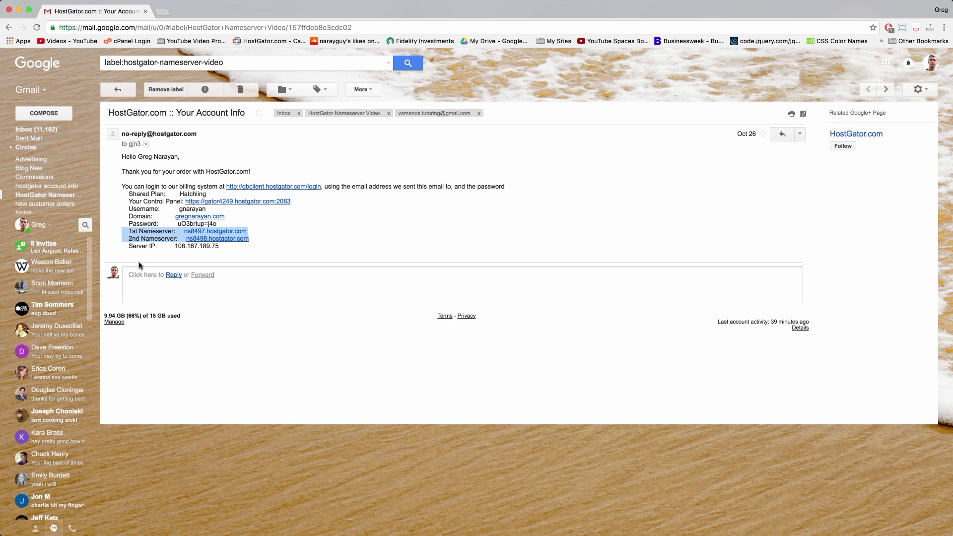
pyautogui.rightClick(147, 240)
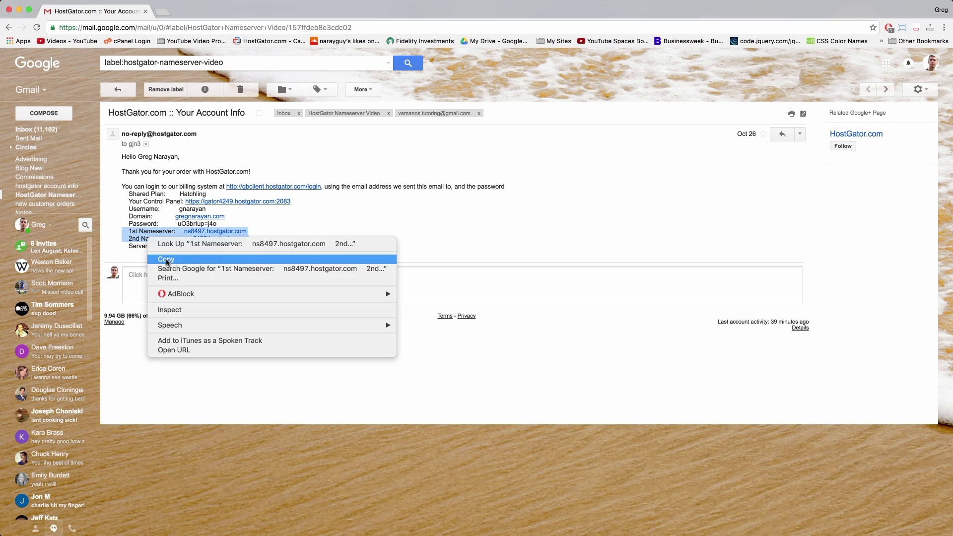
pyautogui.click(167, 262)
pyautogui.click(310, 223)
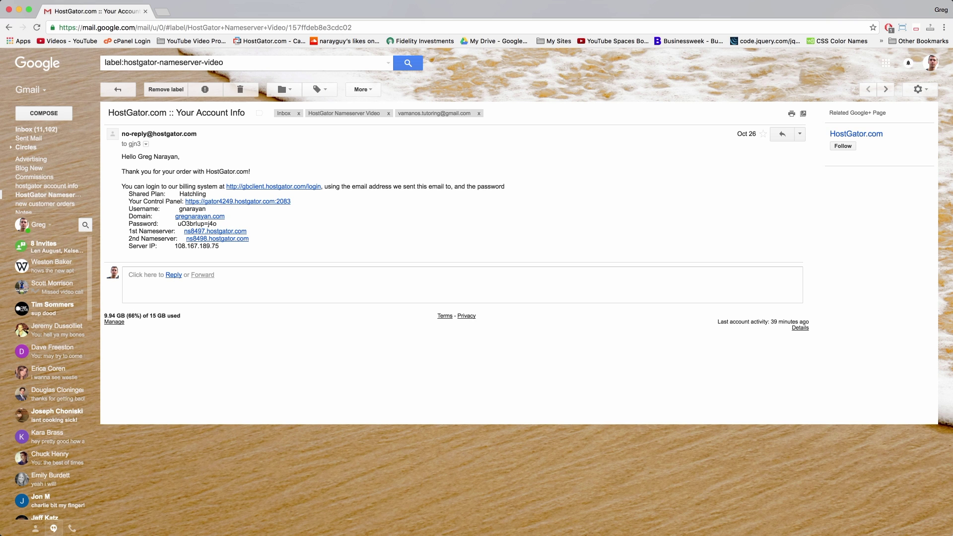
pyautogui.press('super+Tab')
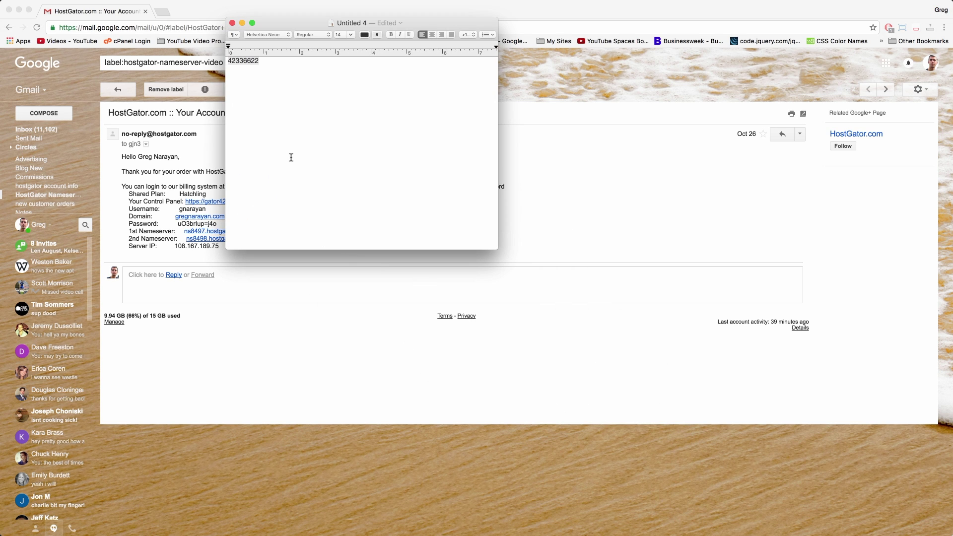
# Paste ns8497.hostgator.com and ns8498.hostgator.com on a new line below the customer number.
pyautogui.press('Return')
pyautogui.press('Return')
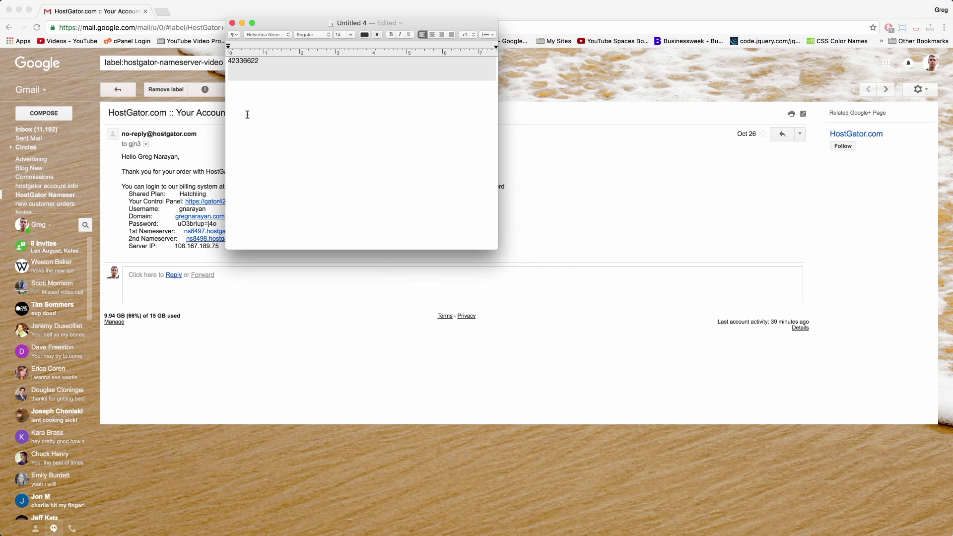
pyautogui.rightClick(247, 115)
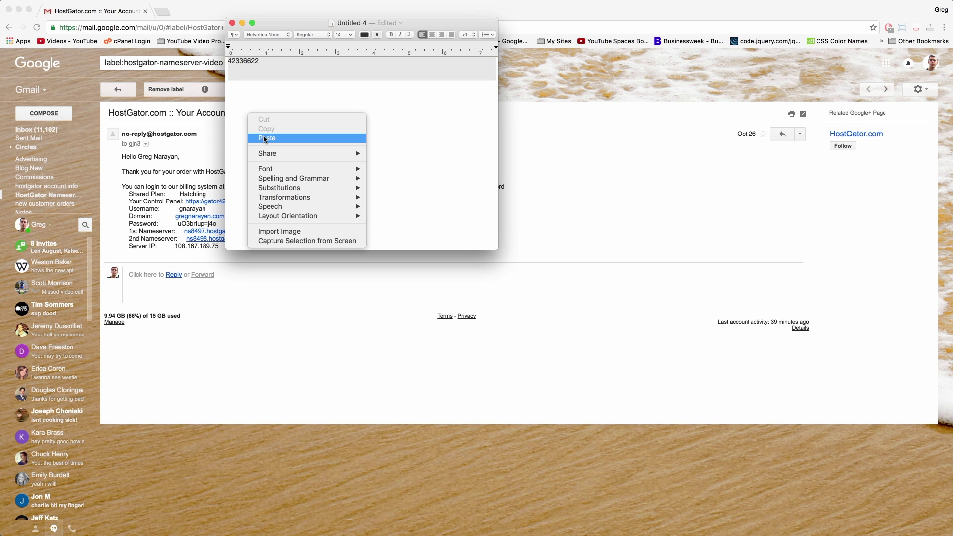
pyautogui.click(266, 138)
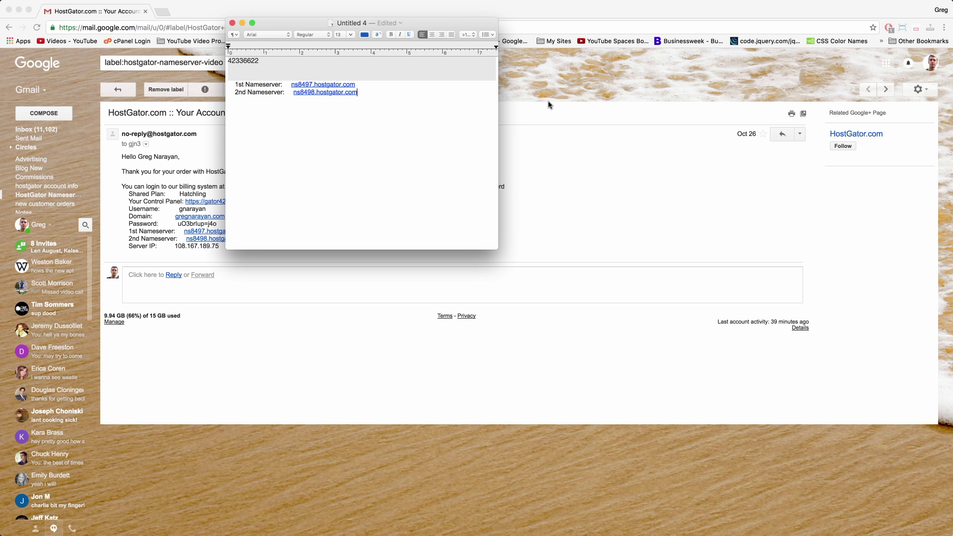
pyautogui.click(551, 72)
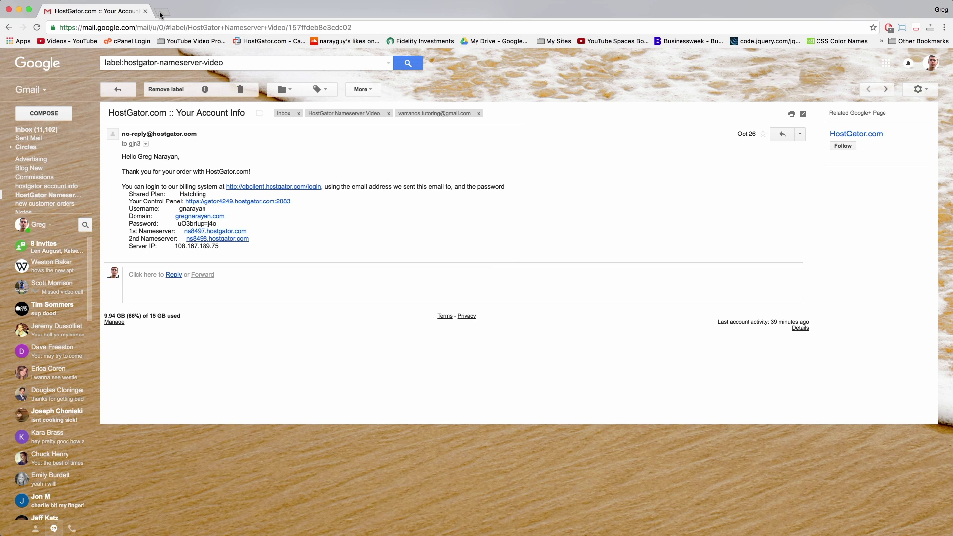
# Search the web for GoDaddy in a new tab and go to the GoDaddy website.
pyautogui.click(162, 12)
pyautogui.write('goddady')
pyautogui.press('Return')
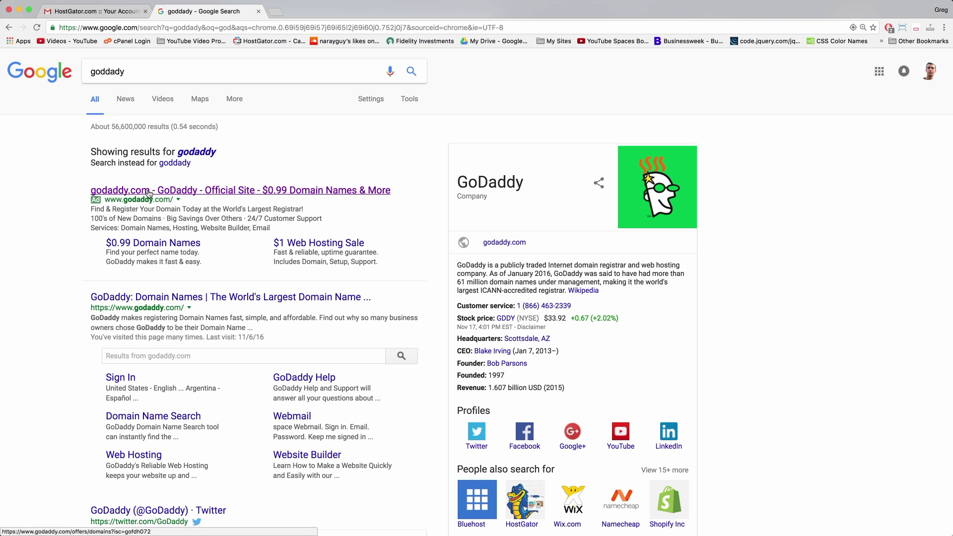
pyautogui.click(148, 192)
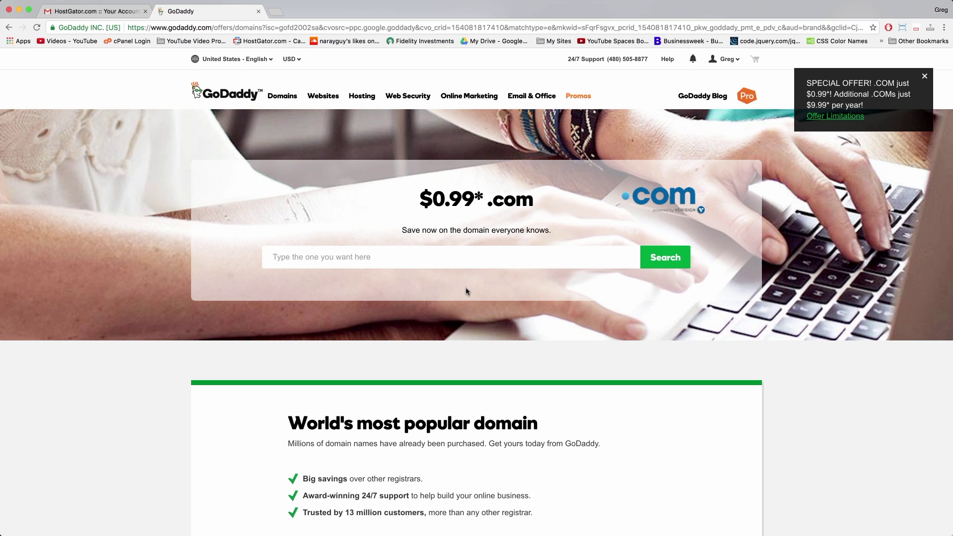
# Sign in to Manage My Domains and open the YOURPERFECTDOMAINNAME.COM details page.
pyautogui.click(727, 60)
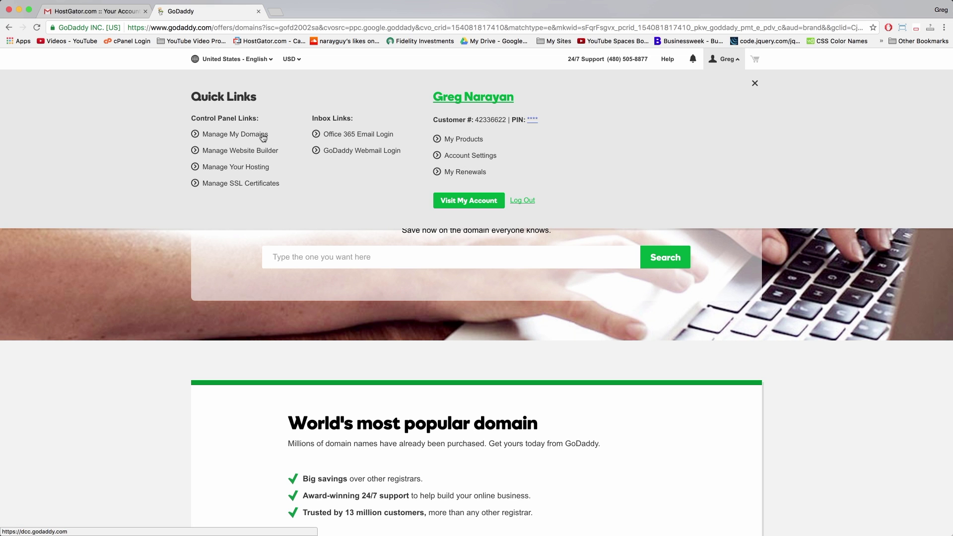
pyautogui.click(263, 138)
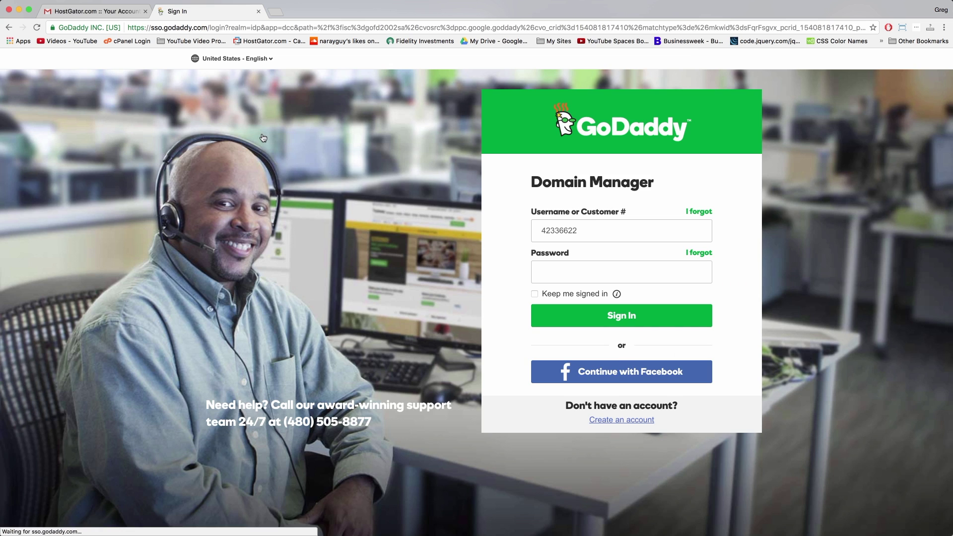
pyautogui.click(548, 274)
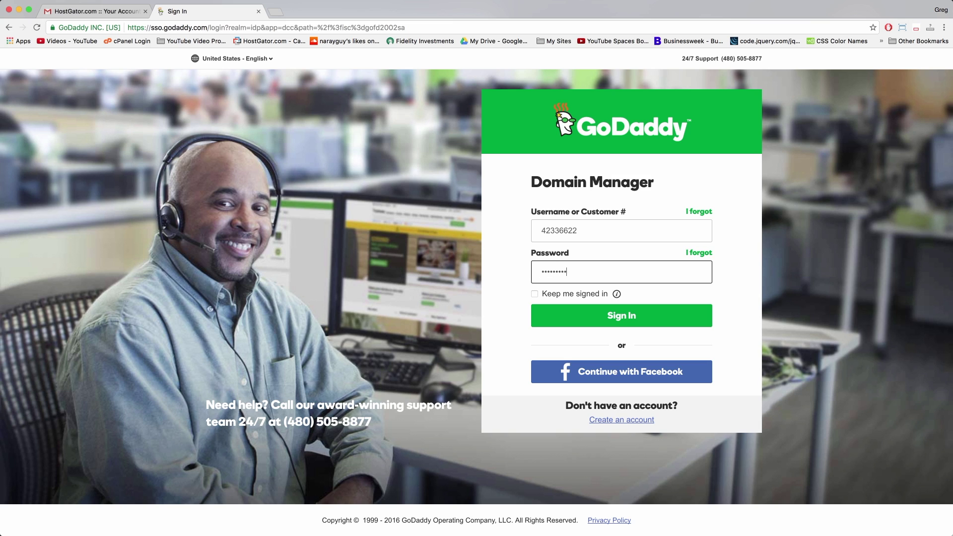
pyautogui.click(602, 315)
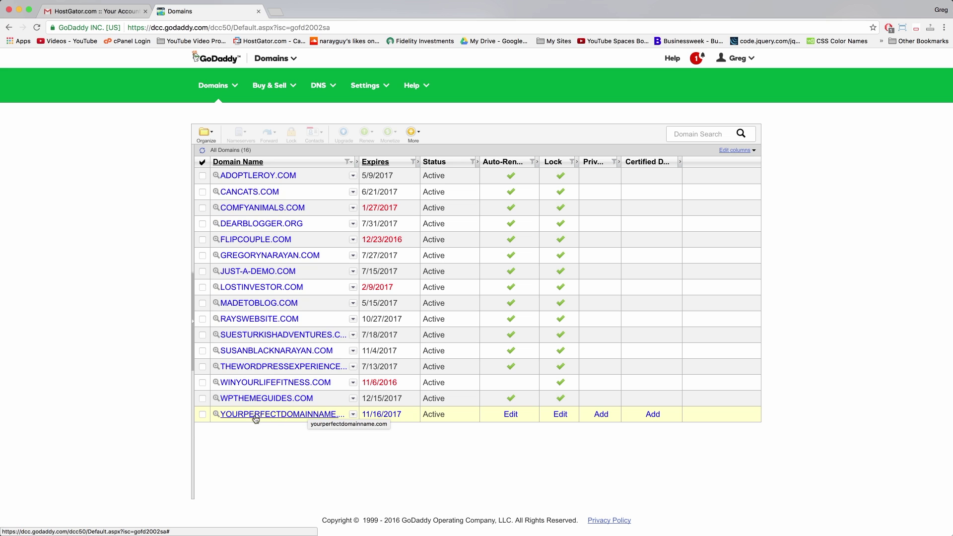
pyautogui.click(280, 415)
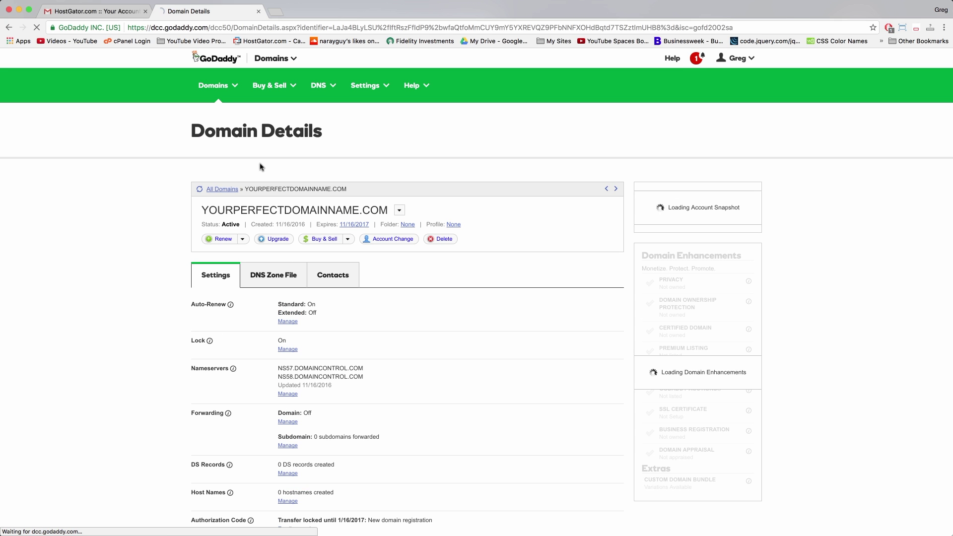
pyautogui.scroll(-1, 261, 167)
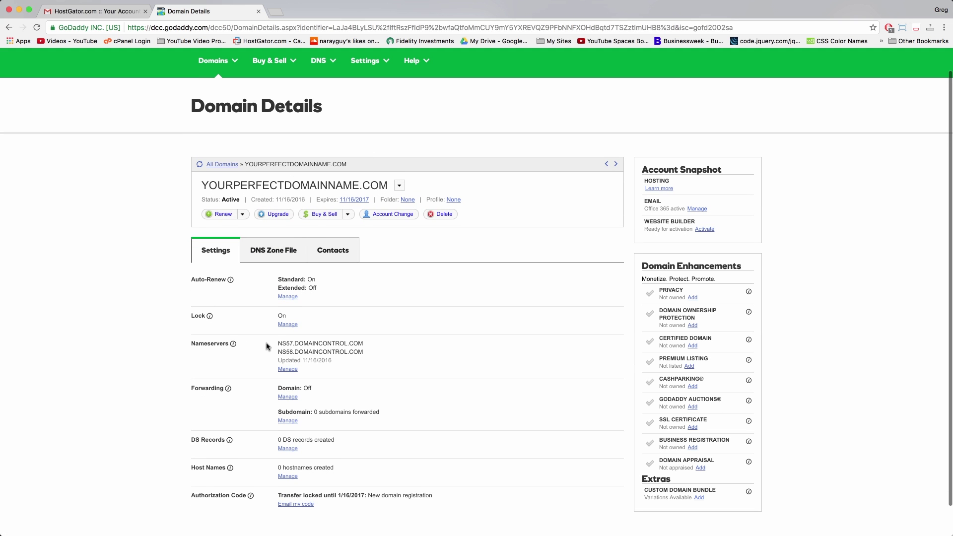
# Change the domain's nameservers to Custom and bring up the two empty nameserver fields.
pyautogui.click(288, 370)
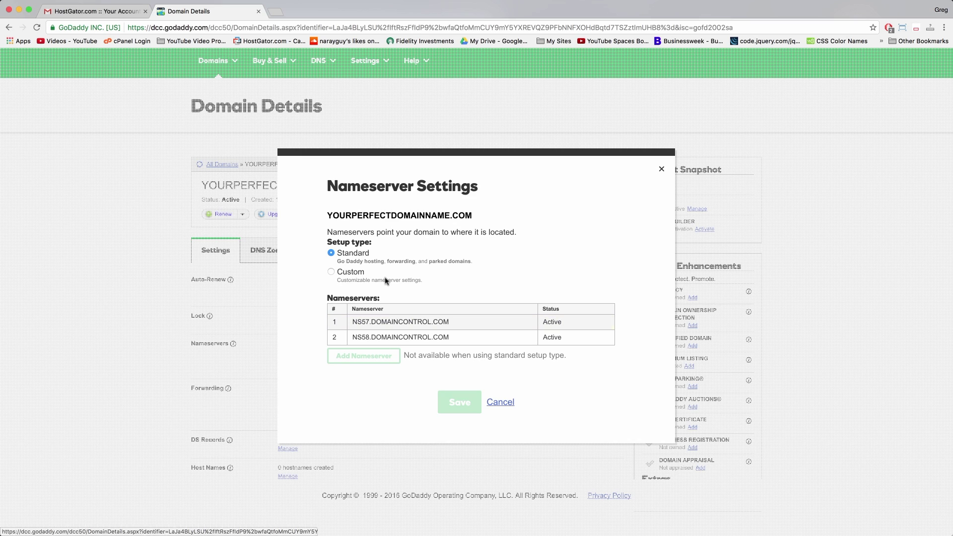
pyautogui.click(330, 272)
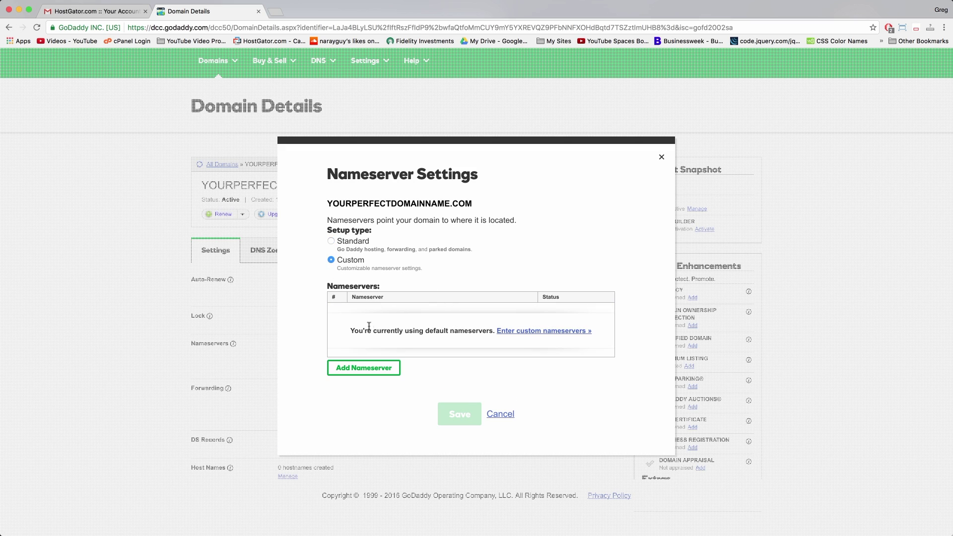
pyautogui.click(574, 331)
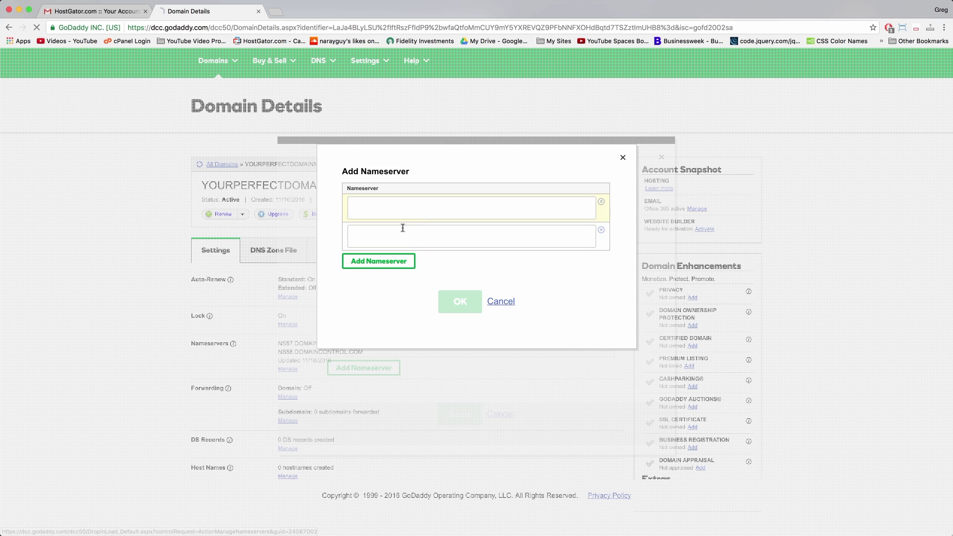
pyautogui.click(372, 210)
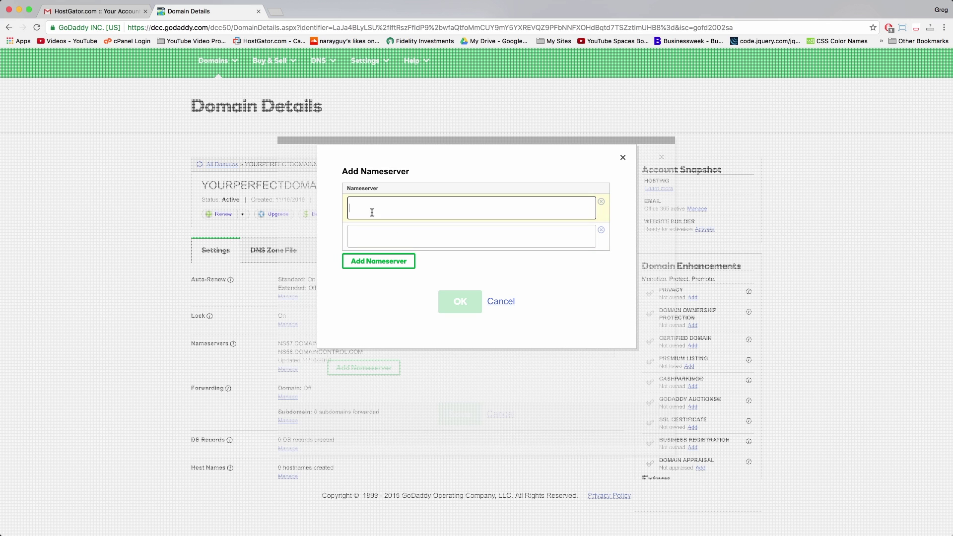
# Copy ns8497.hostgator.com from the TextEdit notes and return to the GoDaddy form.
pyautogui.click(97, 11)
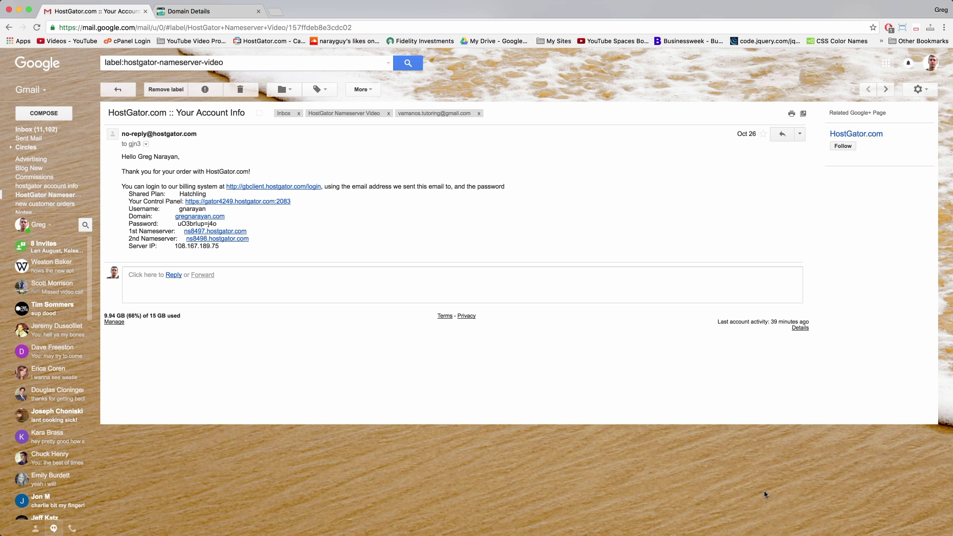
pyautogui.press('super+Tab')
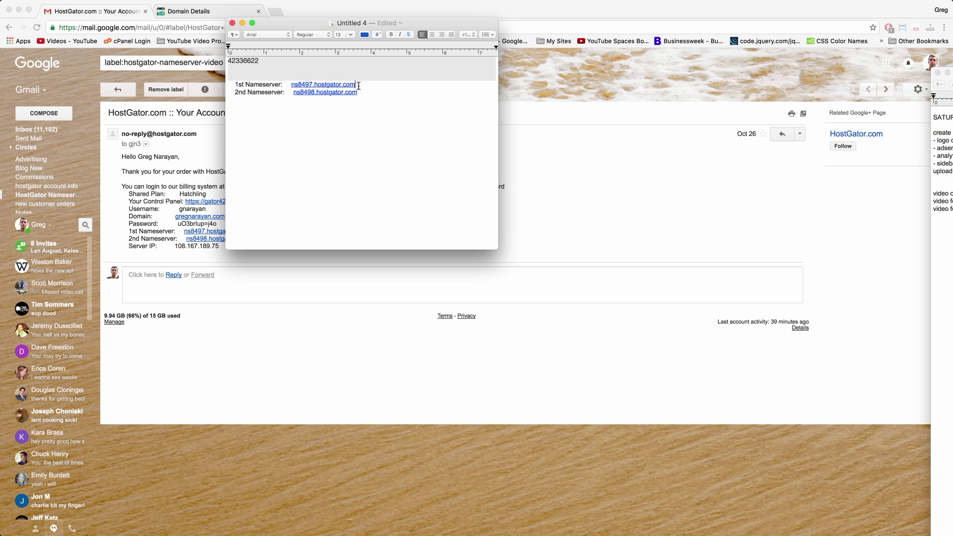
pyautogui.moveTo(358, 85); pyautogui.dragTo(297, 84)
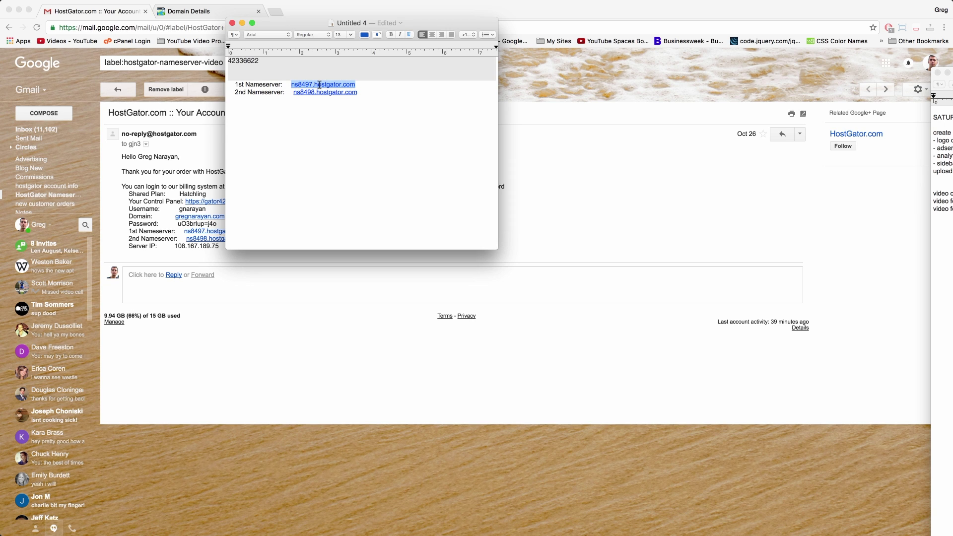
pyautogui.rightClick(348, 84)
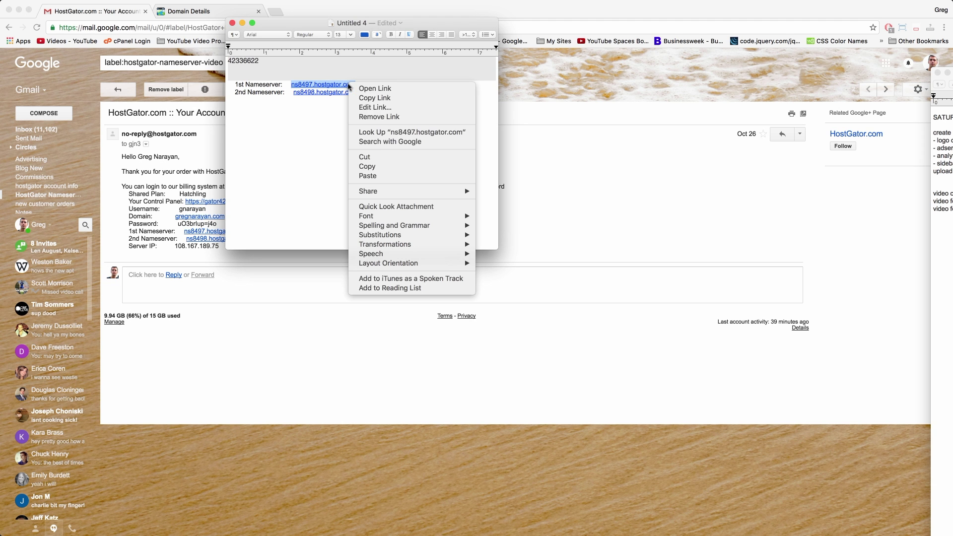
pyautogui.click(370, 165)
pyautogui.click(204, 11)
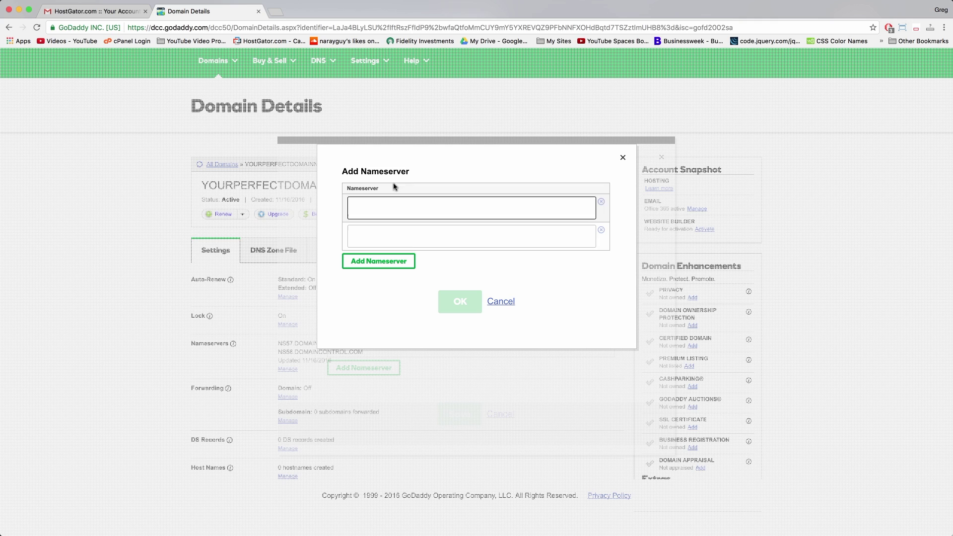
# Paste ns8497.hostgator.com as the first nameserver, then copy ns8498.hostgator.com from the notes.
pyautogui.rightClick(380, 212)
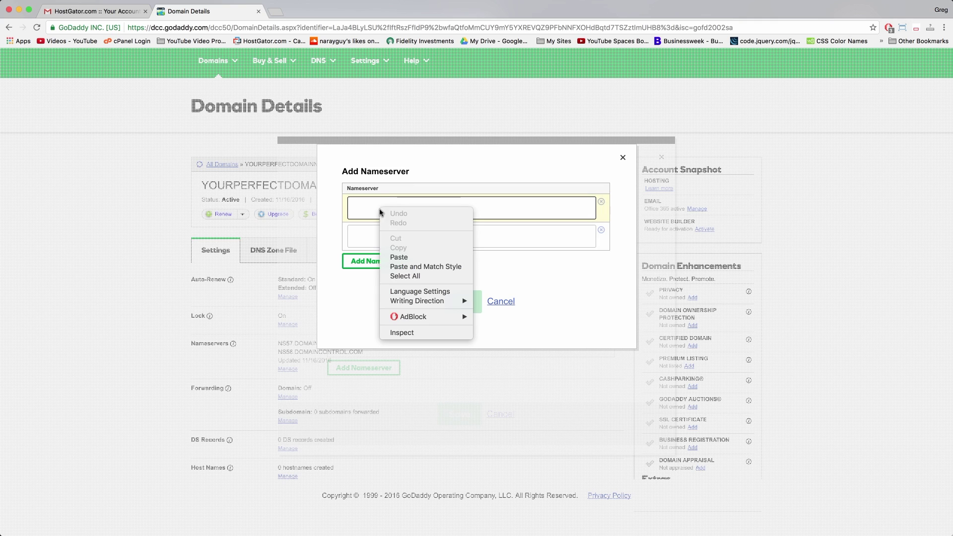
pyautogui.click(399, 257)
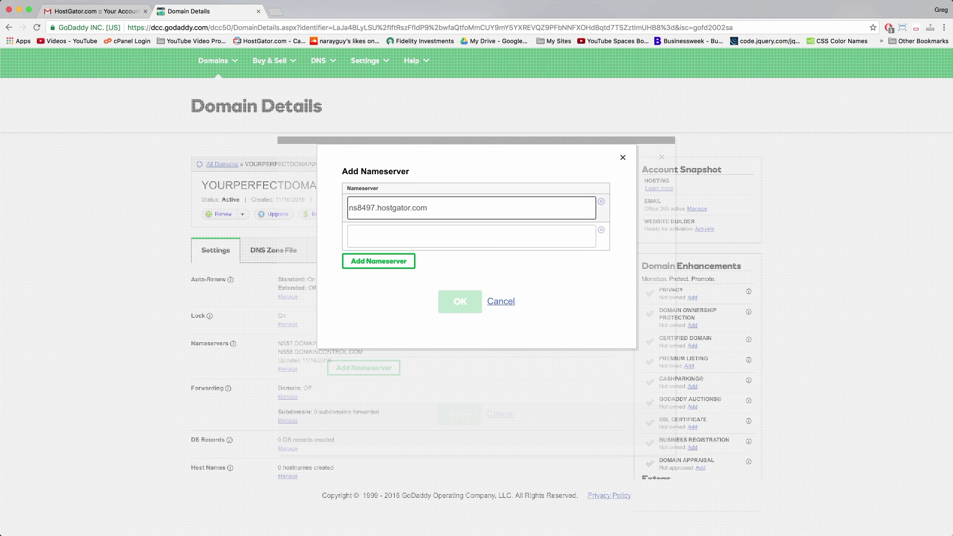
pyautogui.press('super+Tab')
pyautogui.click(306, 127)
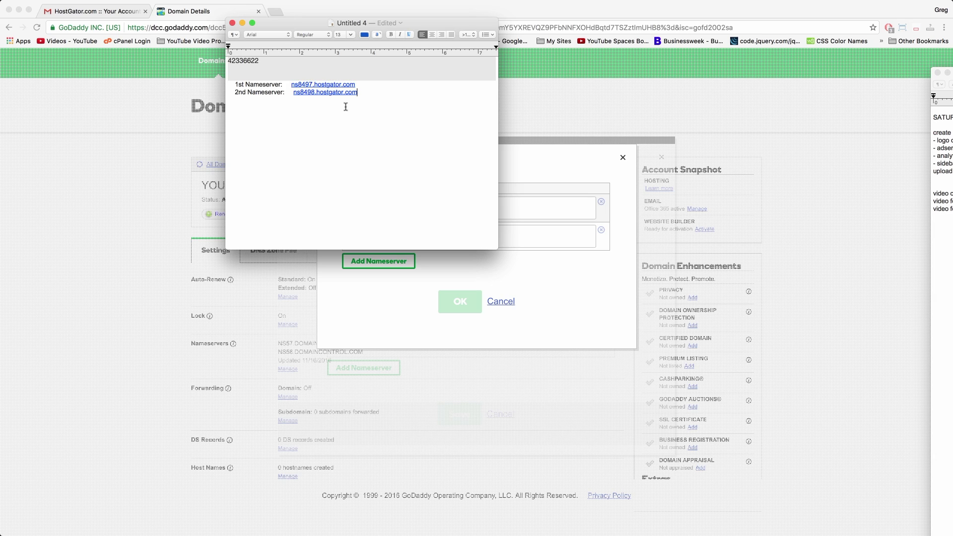
pyautogui.moveTo(360, 92); pyautogui.dragTo(308, 92)
pyautogui.moveTo(293, 92); pyautogui.dragTo(309, 95)
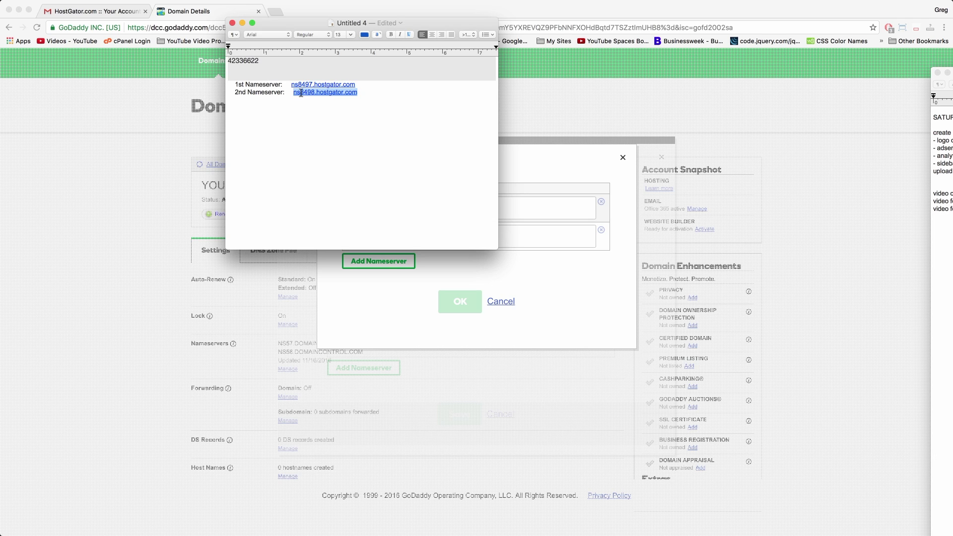
pyautogui.rightClick(316, 92)
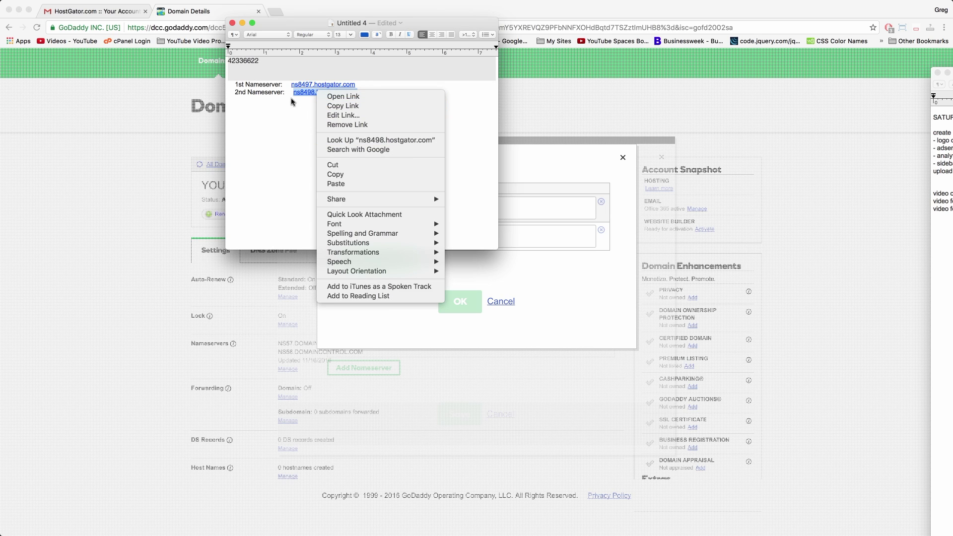
pyautogui.click(343, 174)
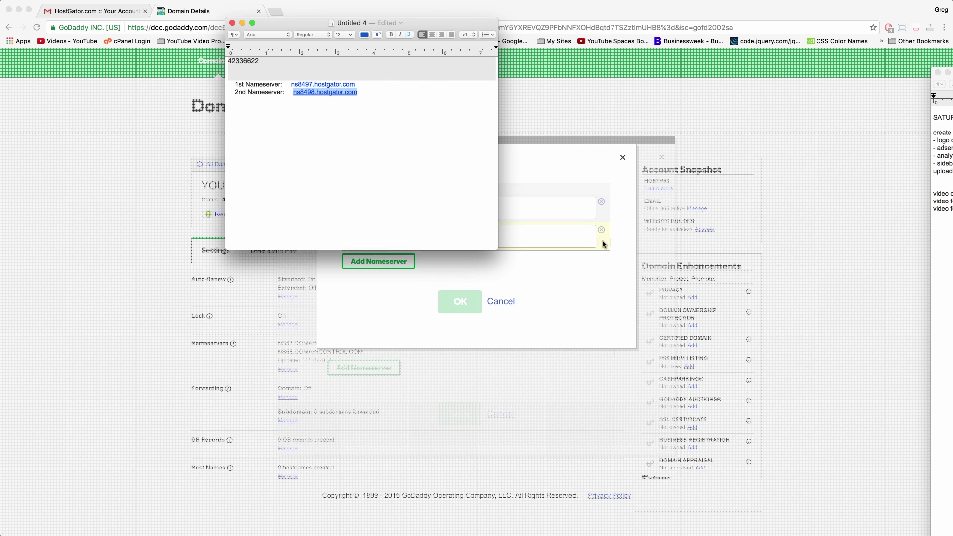
# Paste ns8498.hostgator.com into the second nameserver field and check both entries.
pyautogui.click(545, 240)
pyautogui.click(432, 236)
pyautogui.rightClick(432, 236)
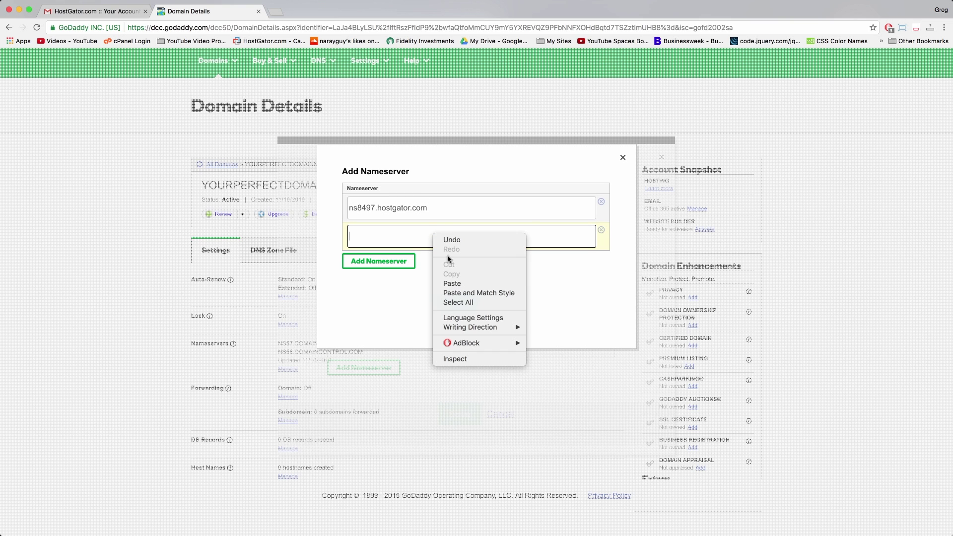
pyautogui.click(453, 286)
pyautogui.click(382, 318)
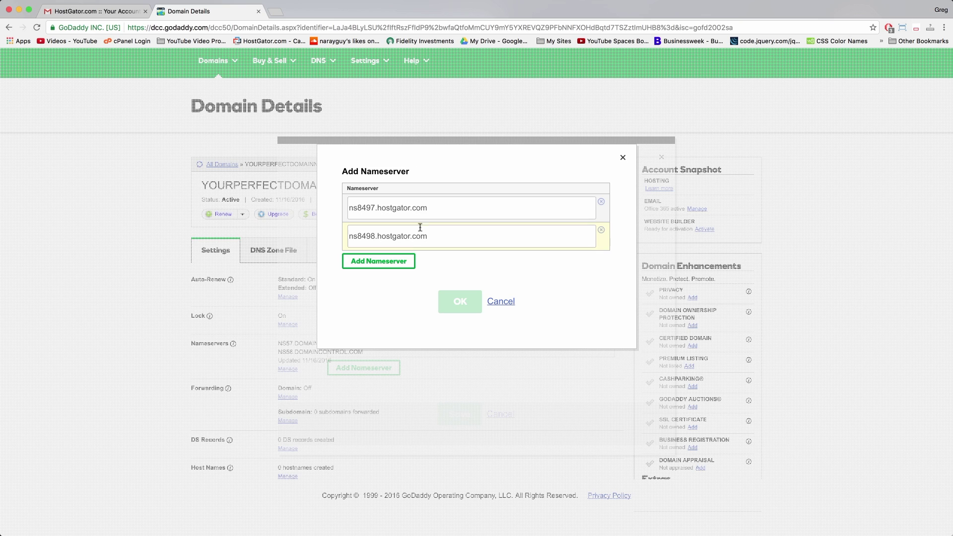
pyautogui.click(437, 240)
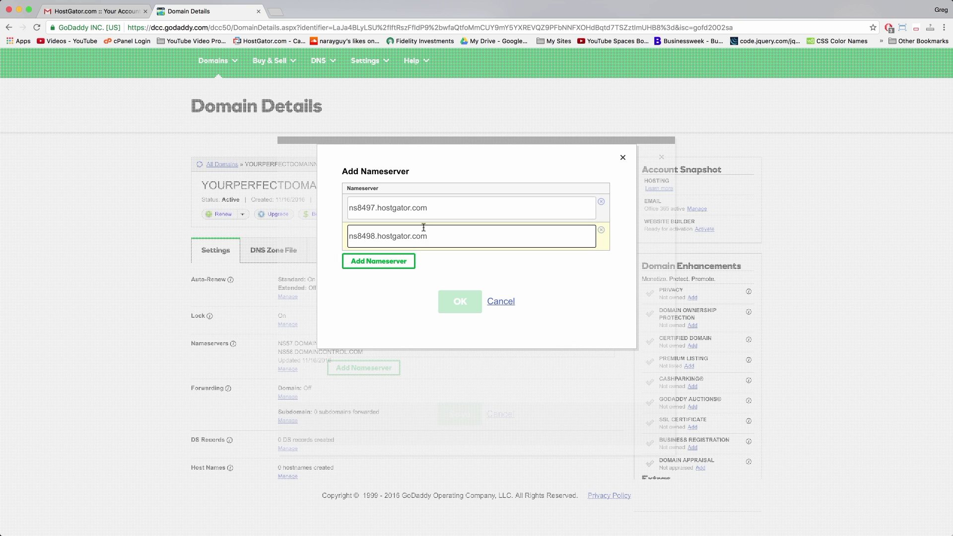
pyautogui.click(433, 206)
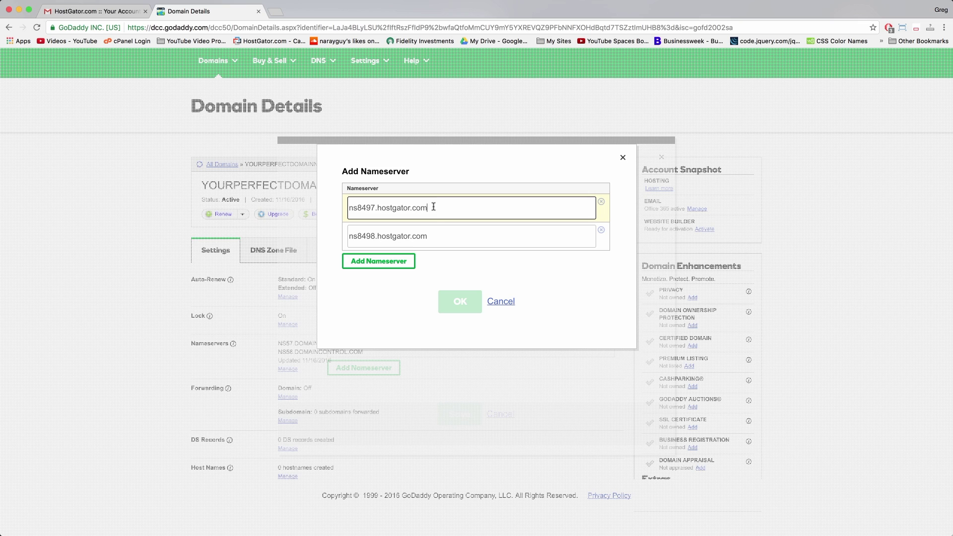
pyautogui.click(441, 232)
pyautogui.click(395, 301)
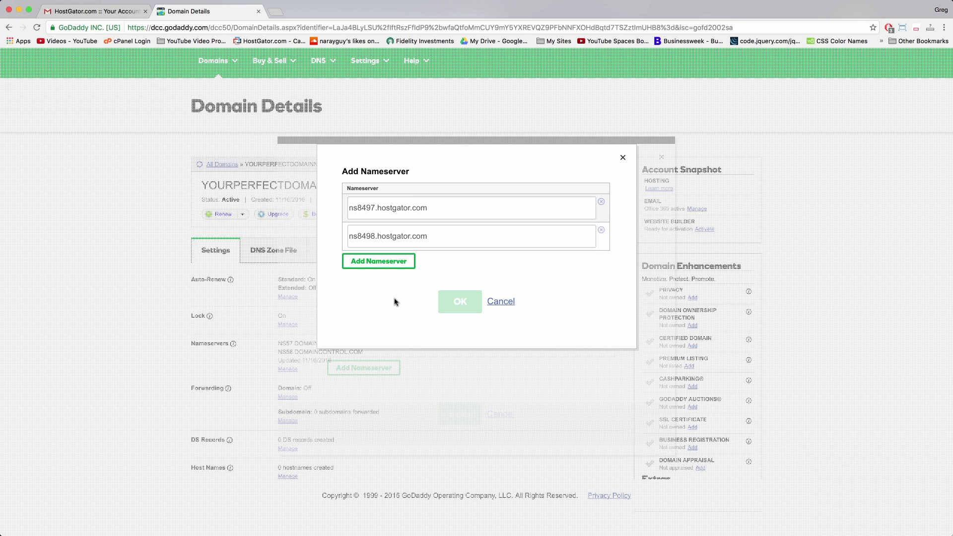
pyautogui.click(455, 231)
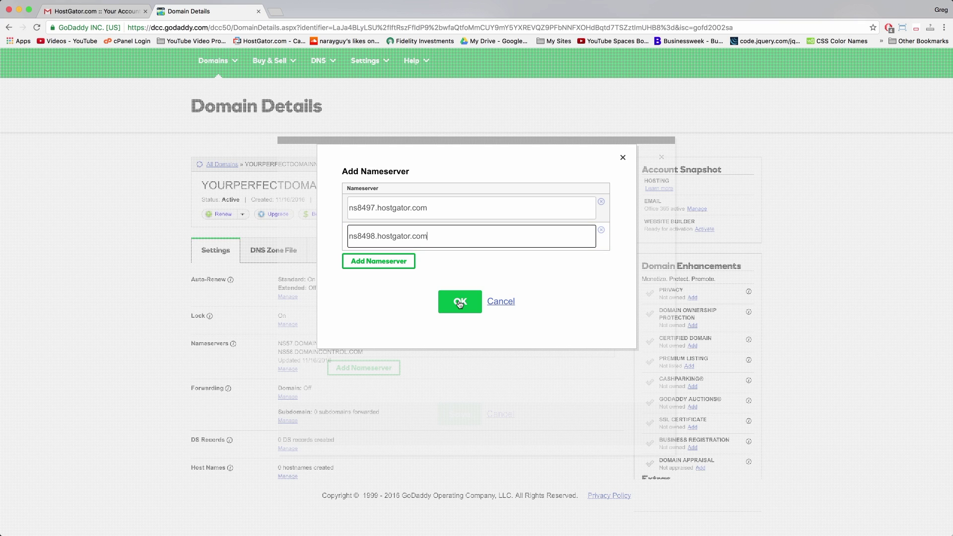
# Confirm and save the HostGator nameservers, reload to verify them, and close the domain tab.
pyautogui.click(459, 303)
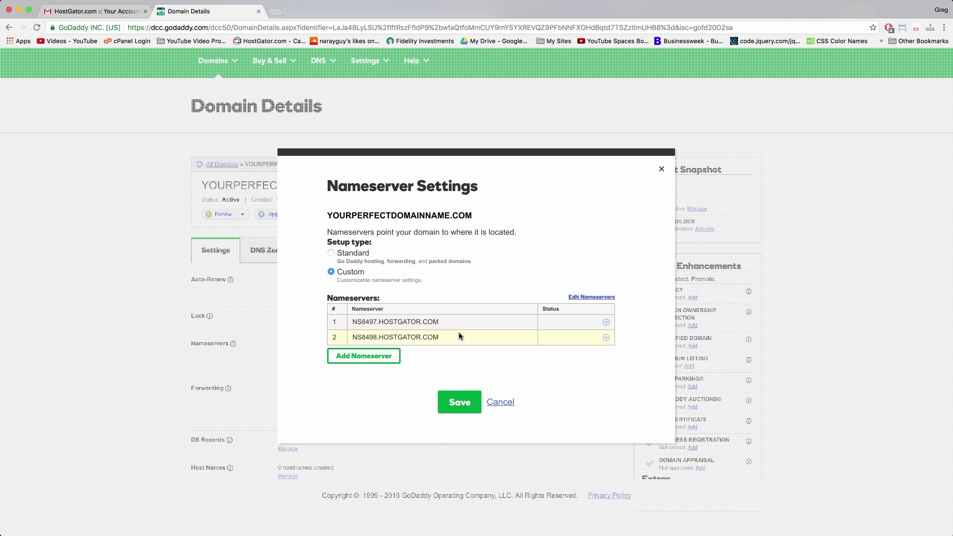
pyautogui.click(461, 408)
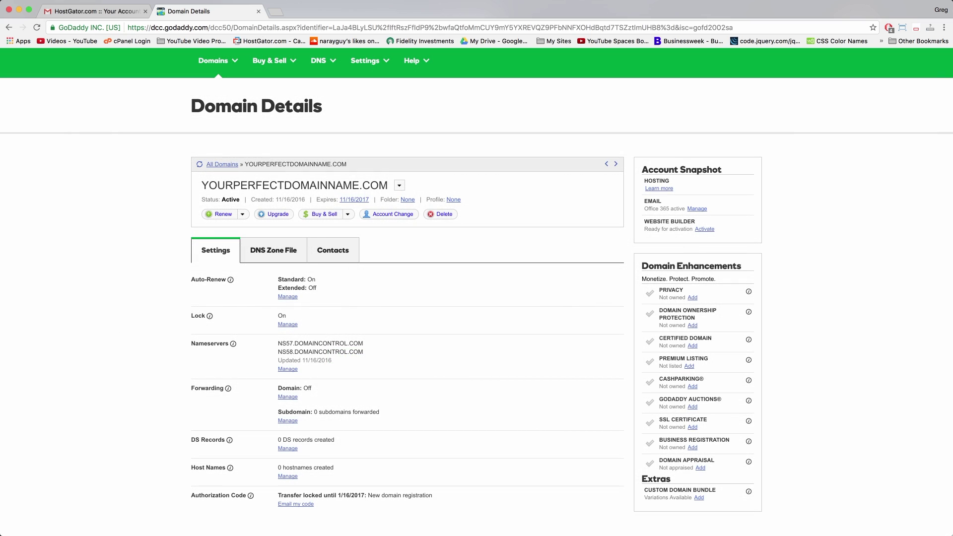
pyautogui.click(36, 28)
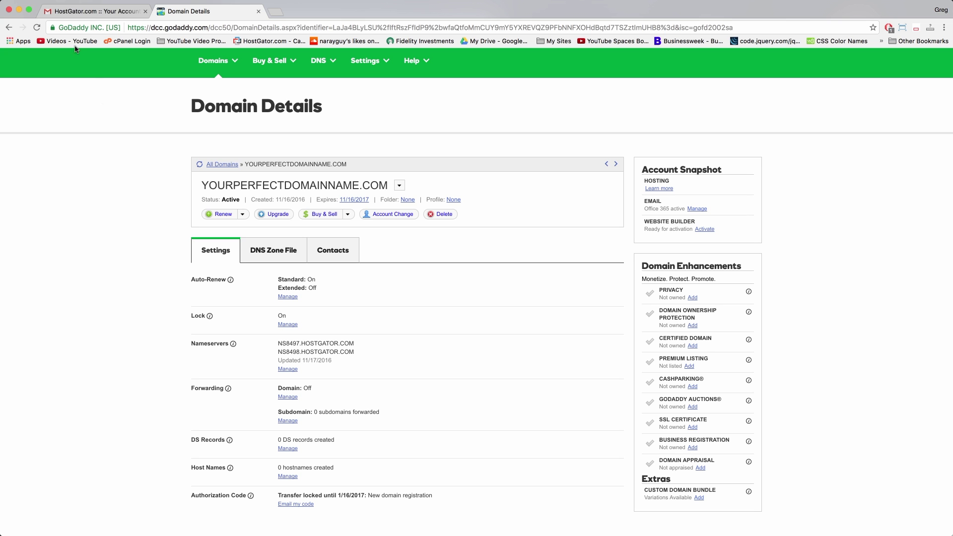
pyautogui.click(258, 12)
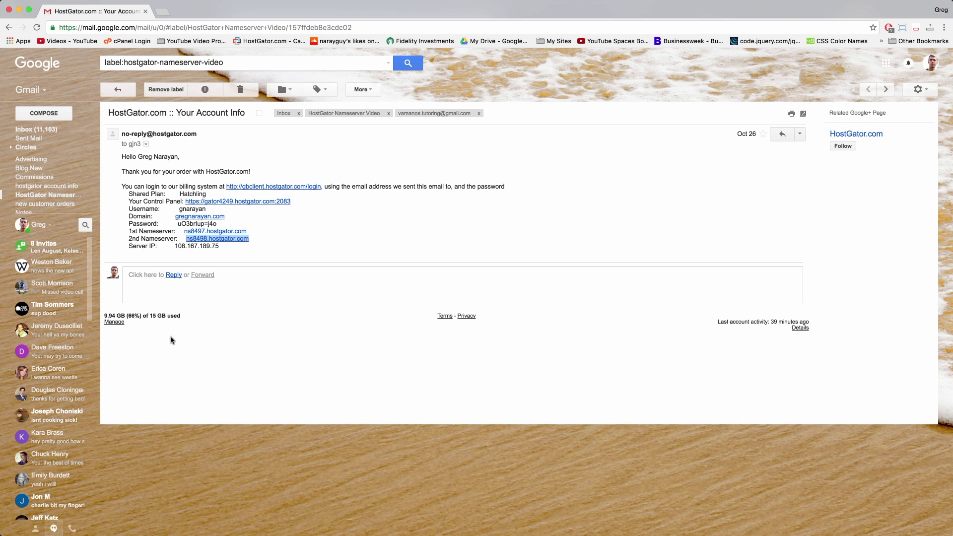
# Open the cPanel login from the HostGator email and copy the account username and password into it.
pyautogui.click(293, 243)
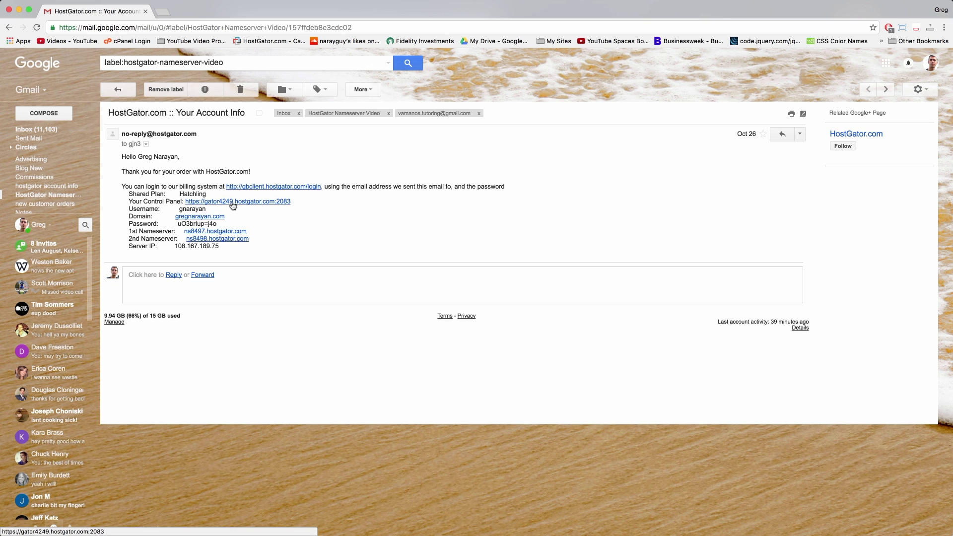
pyautogui.click(232, 201)
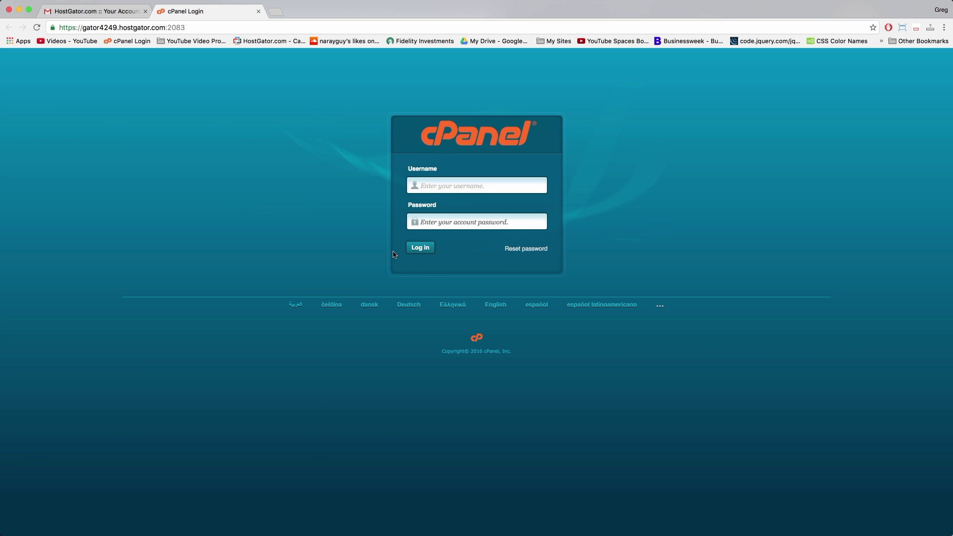
pyautogui.click(98, 15)
pyautogui.doubleClick(189, 211)
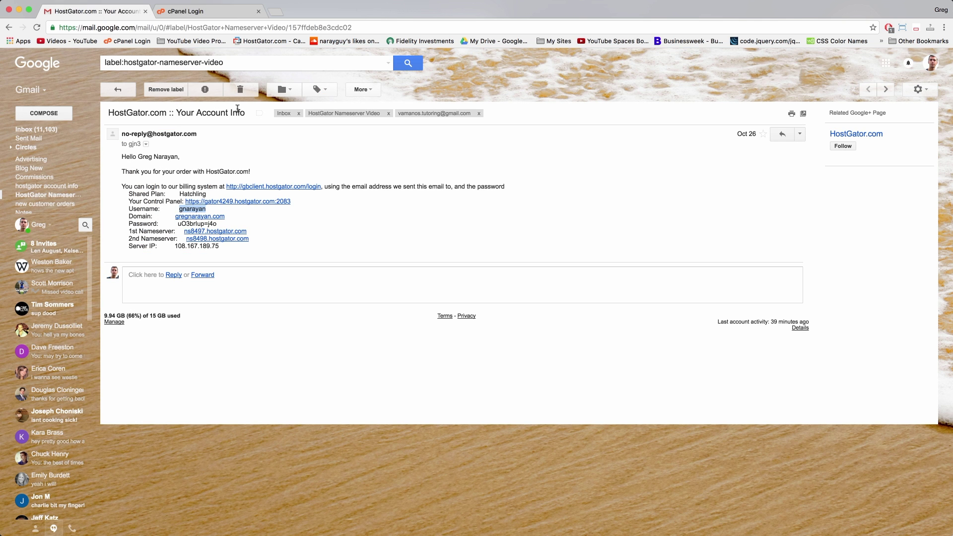
pyautogui.click(315, 244)
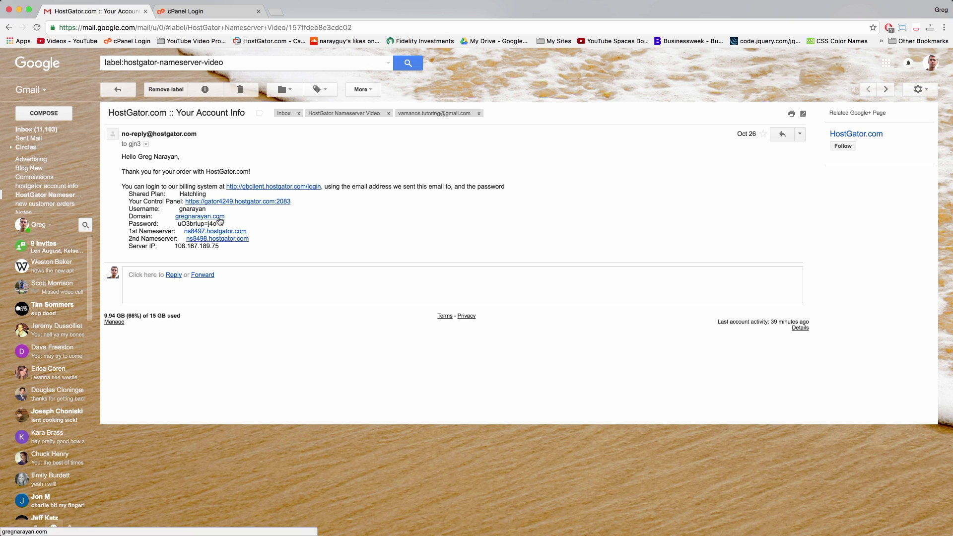
pyautogui.moveTo(218, 224); pyautogui.dragTo(180, 226)
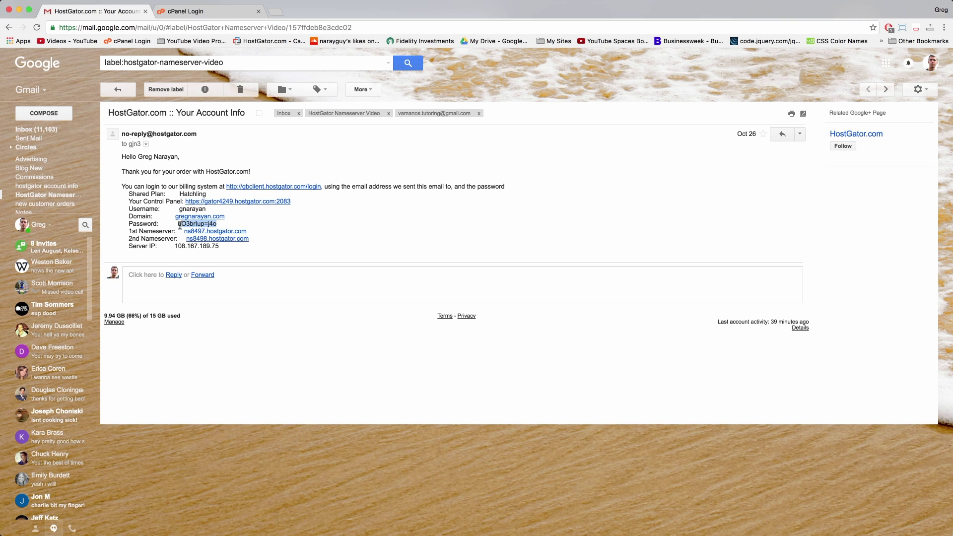
pyautogui.rightClick(188, 223)
pyautogui.click(219, 14)
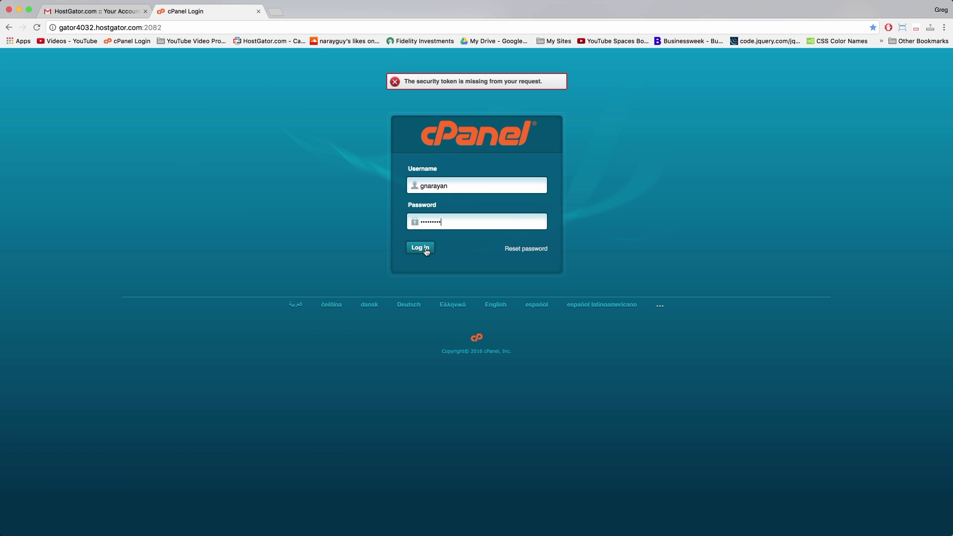
# Log in to cPanel and look over the main page's Popular Links, Files, Domains and Software sections.
pyautogui.click(426, 252)
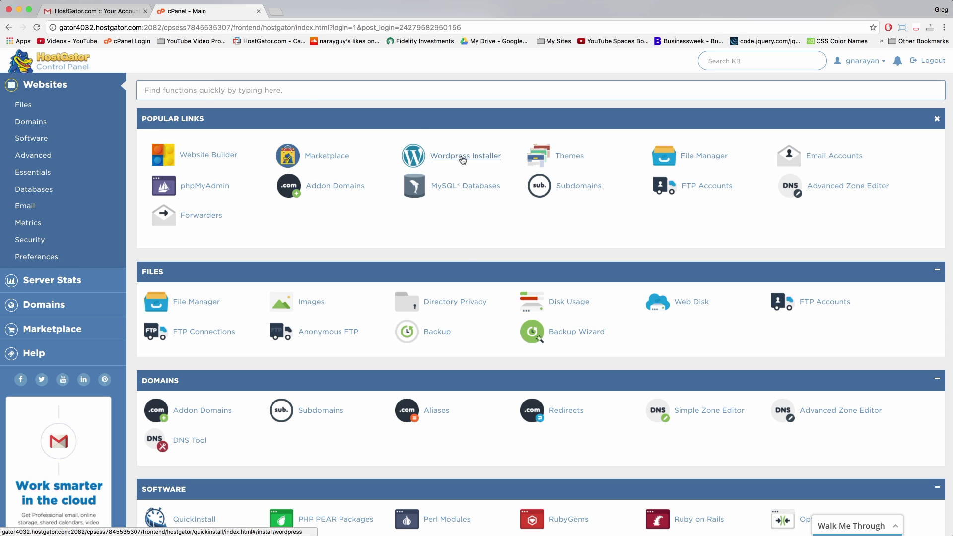
pyautogui.scroll(-5, 464, 251)
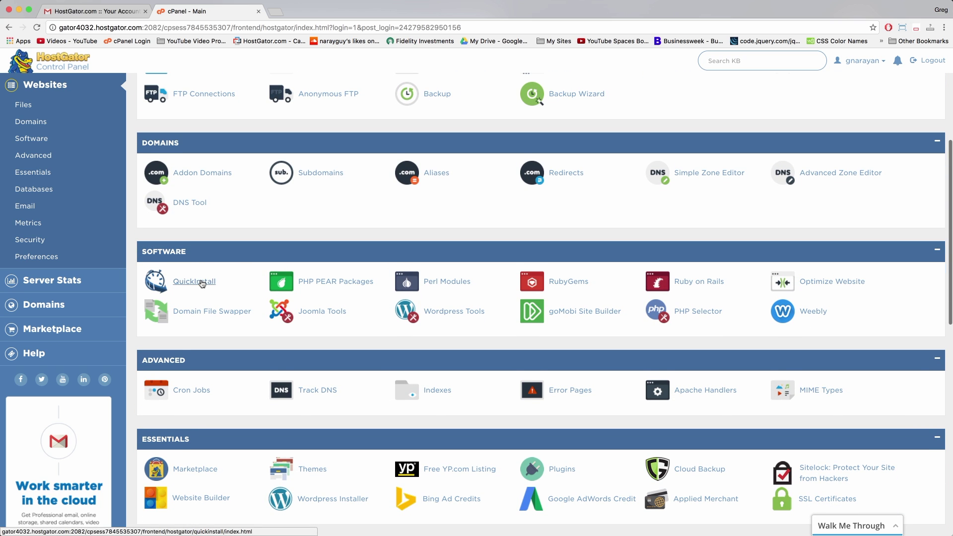
pyautogui.scroll(5, 201, 278)
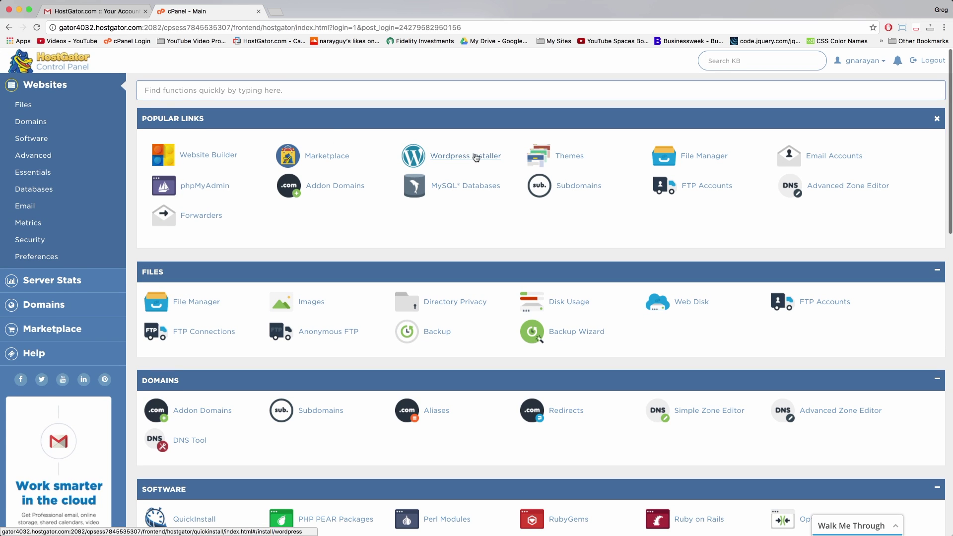
# Open the Install WordPress page and scroll through the Select Domain dropdown list.
pyautogui.click(466, 157)
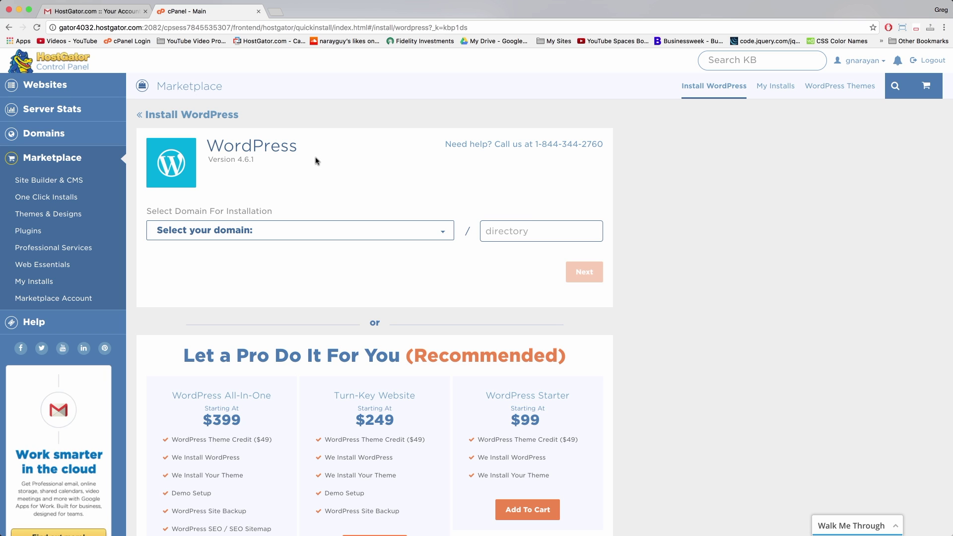
pyautogui.moveTo(298, 148); pyautogui.dragTo(212, 147)
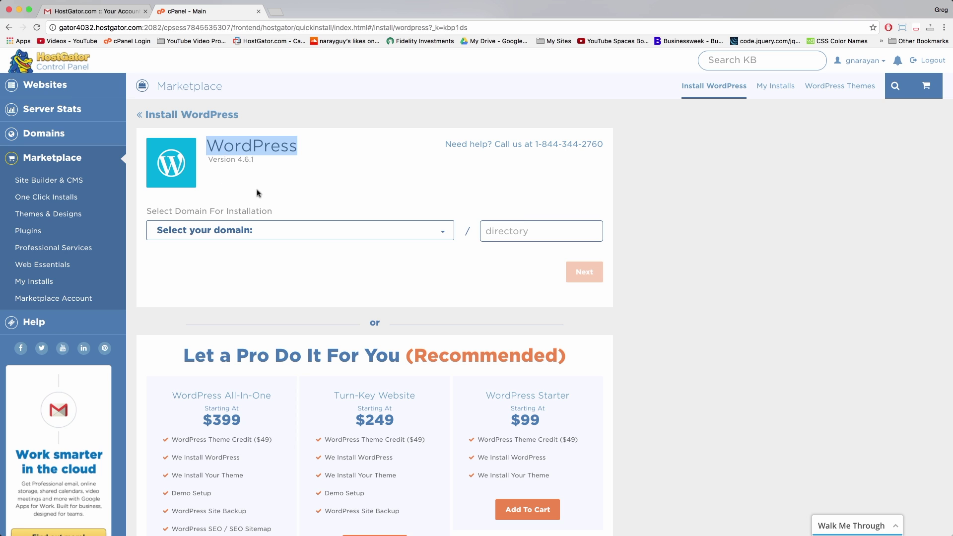
pyautogui.click(319, 206)
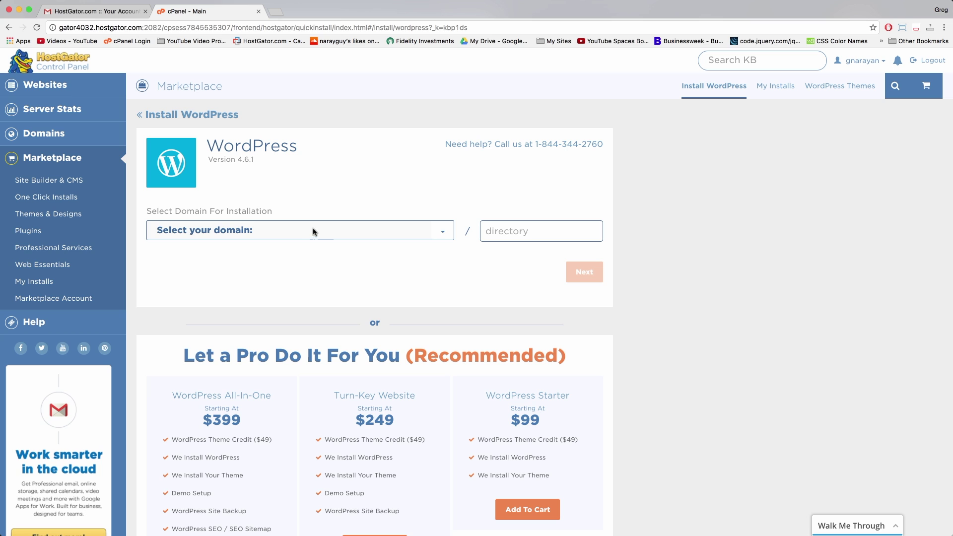
pyautogui.click(359, 231)
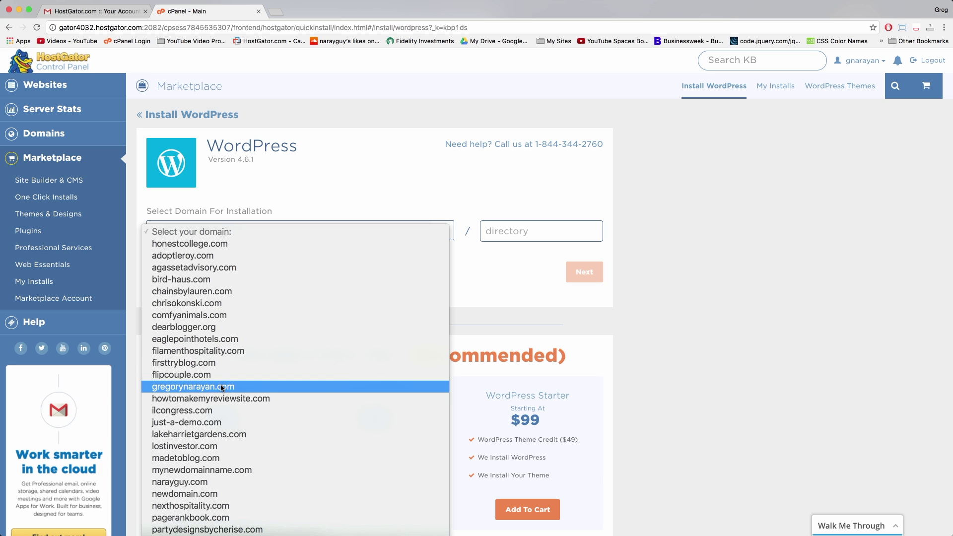
pyautogui.scroll(-5, 222, 388)
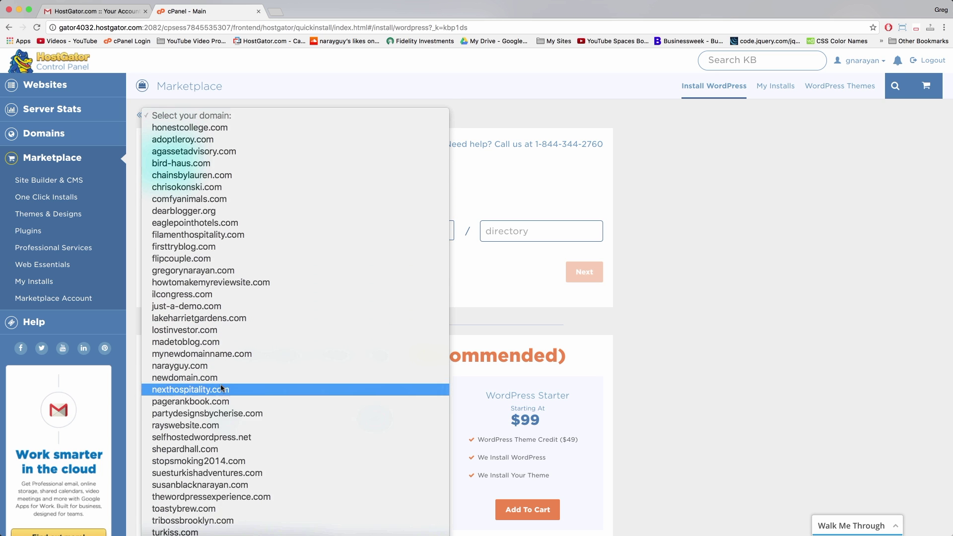
pyautogui.scroll(-3, 224, 435)
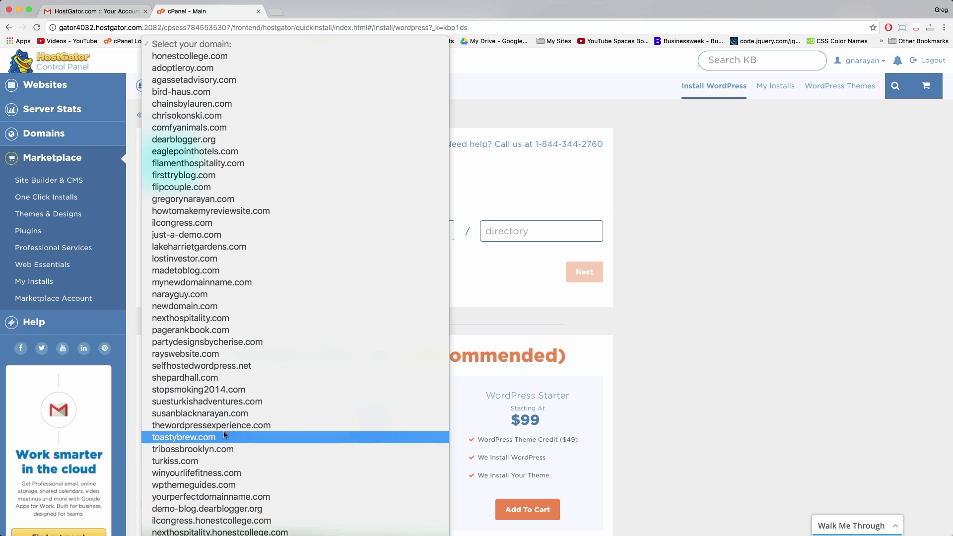
pyautogui.scroll(-5, 224, 435)
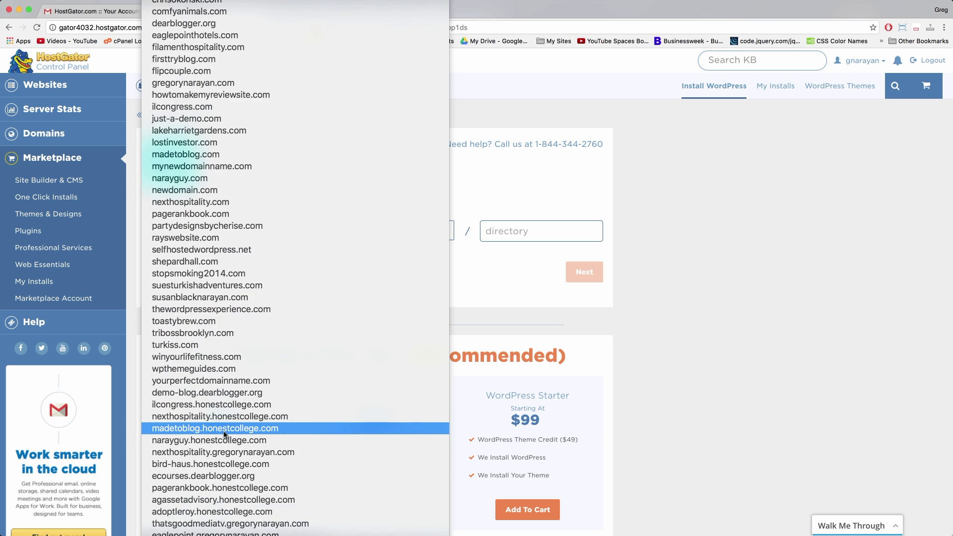
pyautogui.scroll(-1, 224, 435)
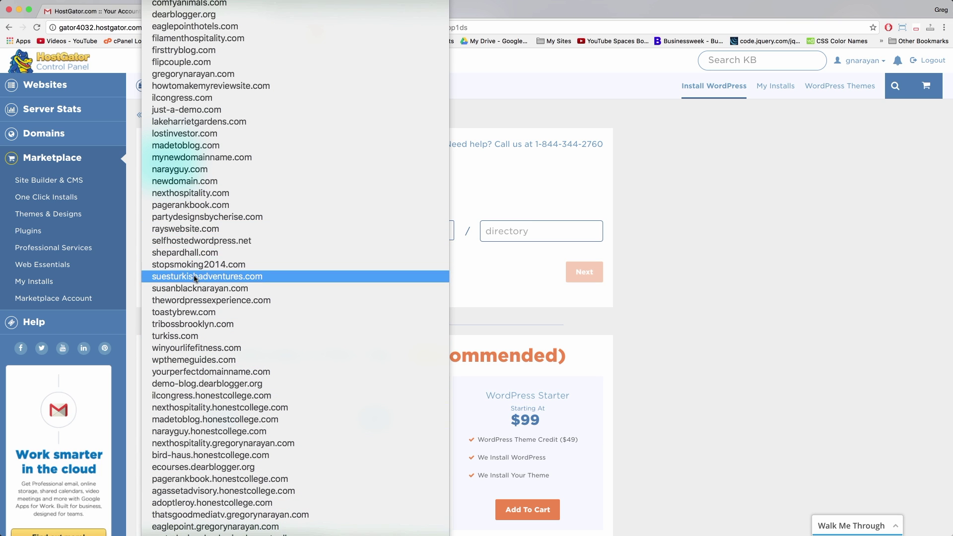
pyautogui.scroll(-5, 194, 273)
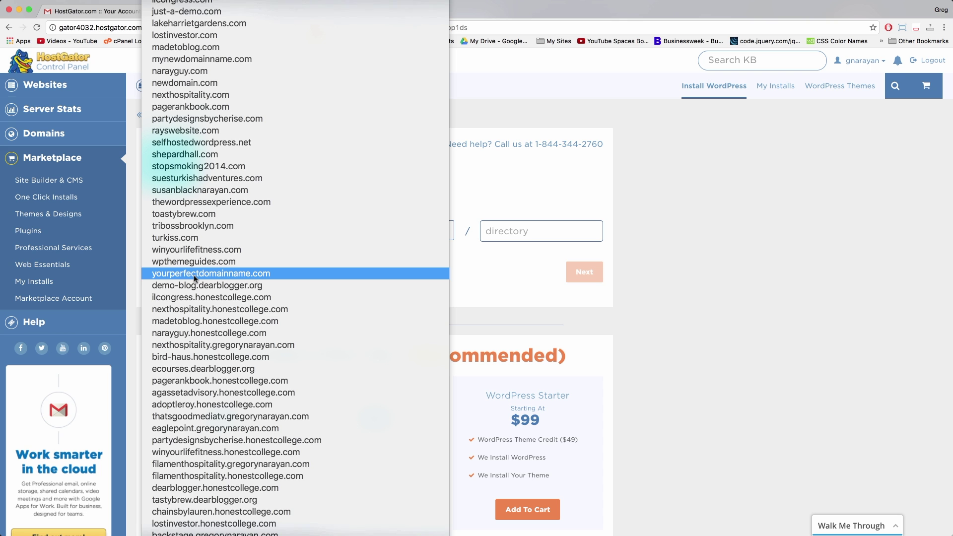
pyautogui.scroll(-2, 194, 278)
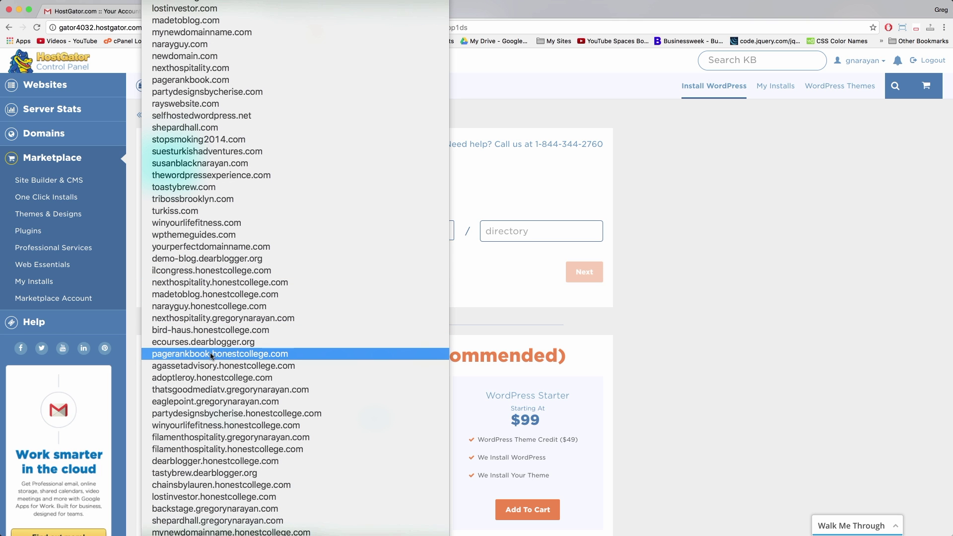
pyautogui.scroll(-3, 209, 414)
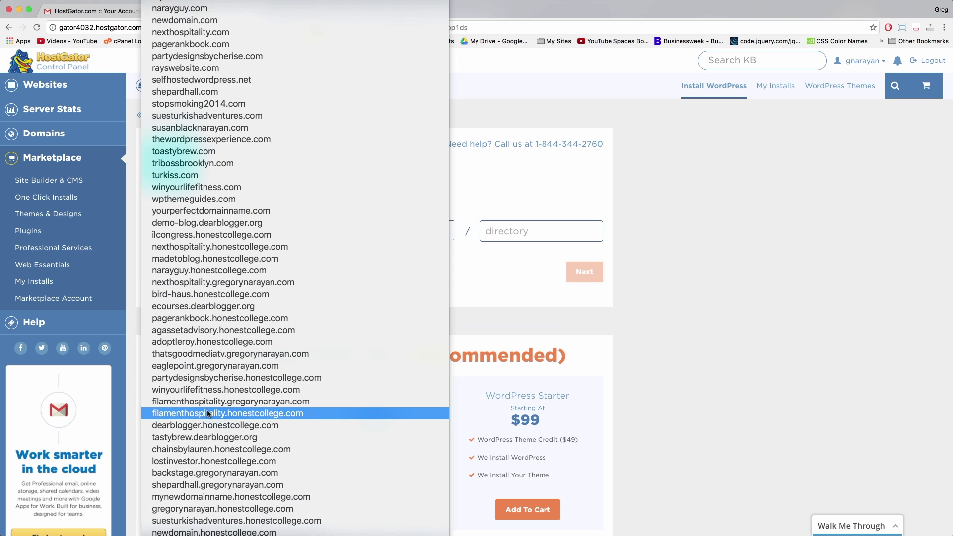
pyautogui.scroll(-15, 209, 414)
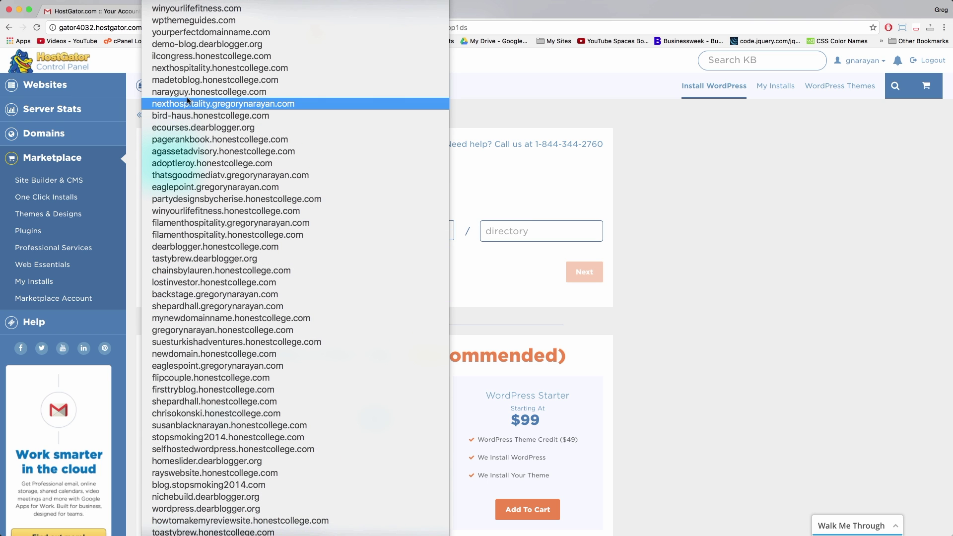
# Choose yourperfectdomainname.com as the install domain and set the blog title 'Your Perfect Domain Name'.
pyautogui.click(185, 32)
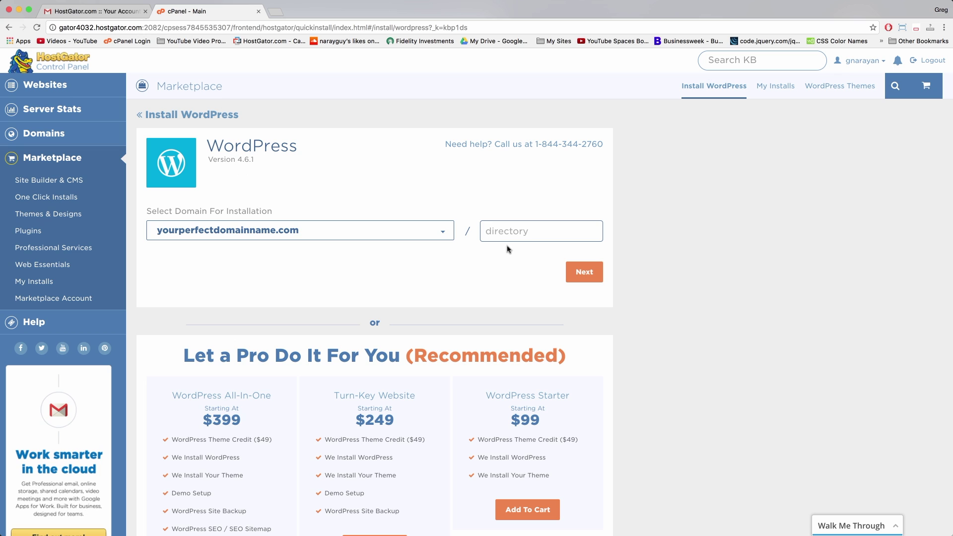
pyautogui.click(494, 232)
pyautogui.click(580, 274)
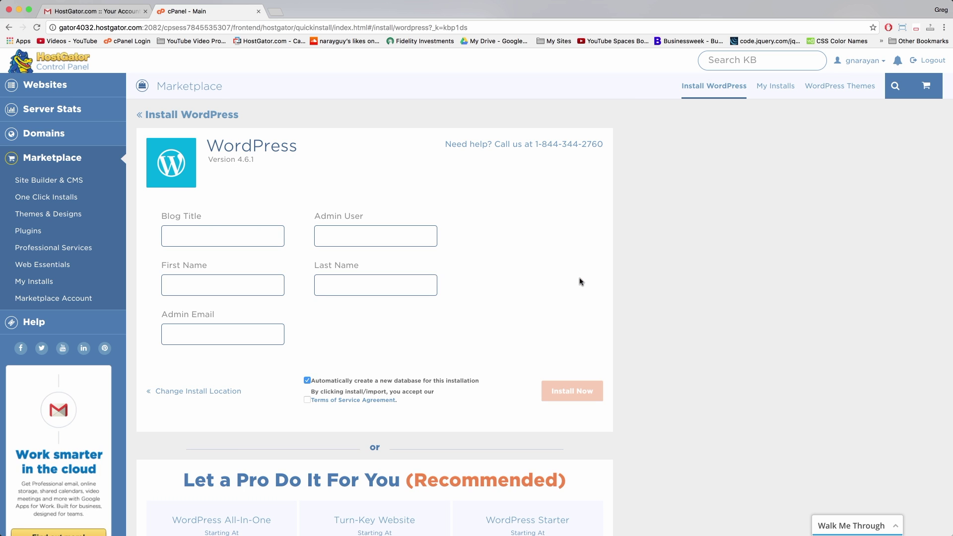
pyautogui.click(186, 232)
pyautogui.write('Your Perfect Domain a')
pyautogui.press('BackSpace')
pyautogui.write('Name')
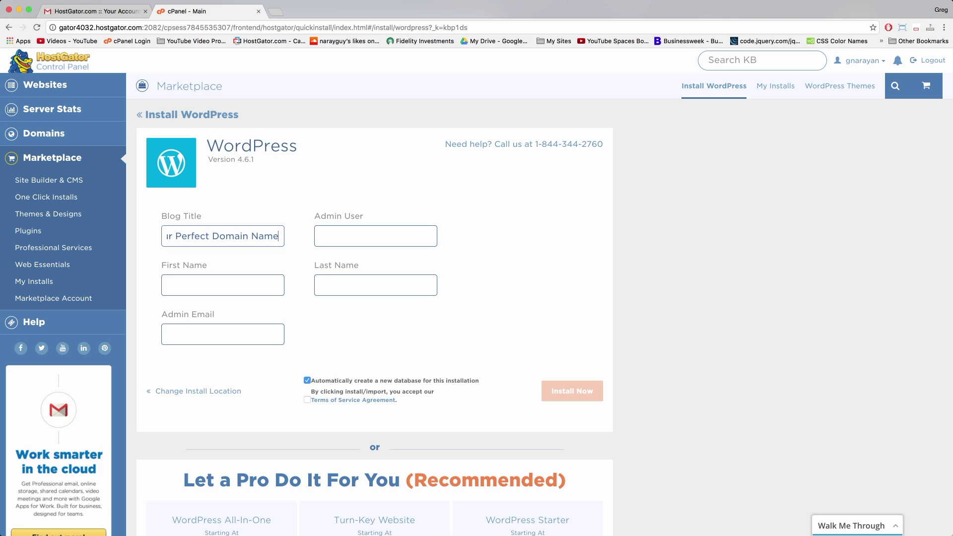
pyautogui.click(193, 238)
pyautogui.click(258, 238)
# Enter the admin username, the admin's first and last name, and the admin email address.
pyautogui.click(344, 233)
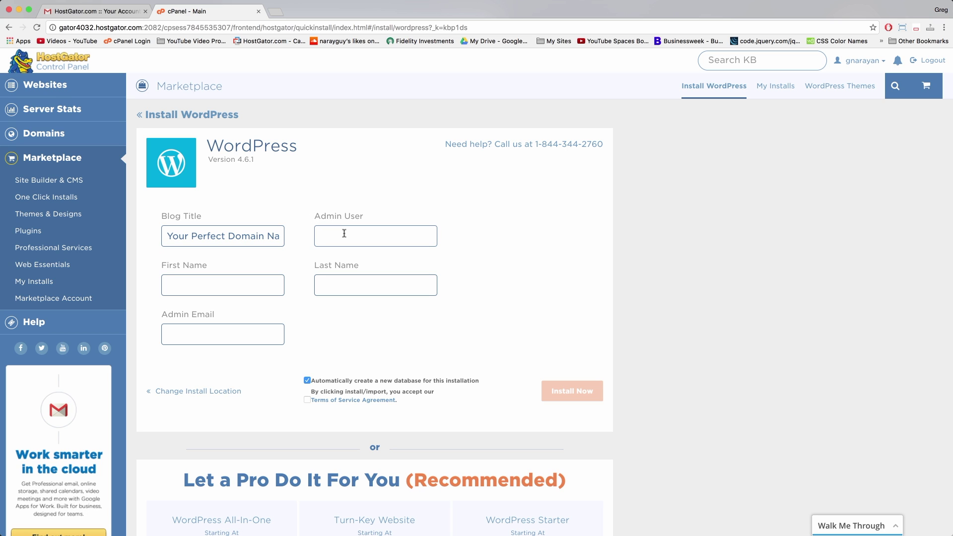
pyautogui.write('gnarayan')
pyautogui.write('Greg')
pyautogui.press('Tab')
pyautogui.write('Narayan')
pyautogui.click(186, 335)
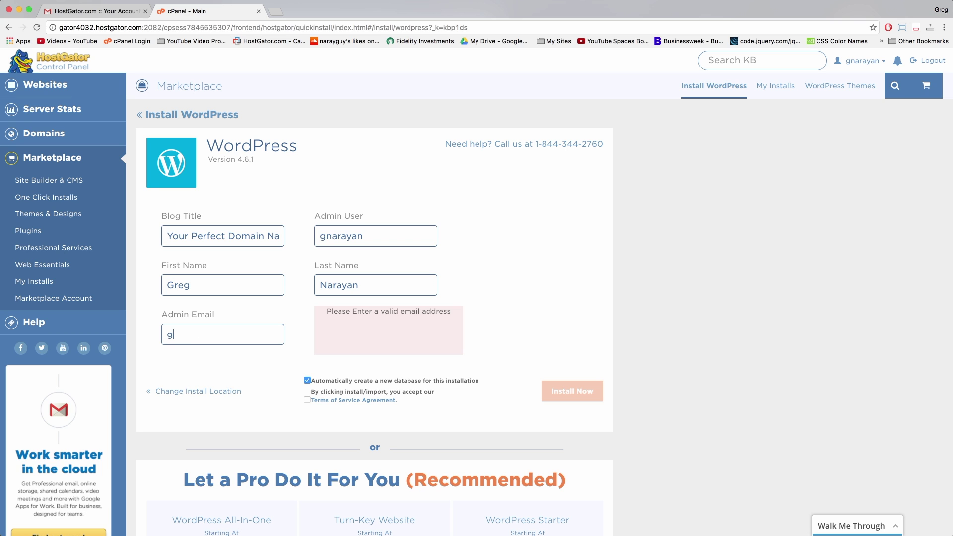
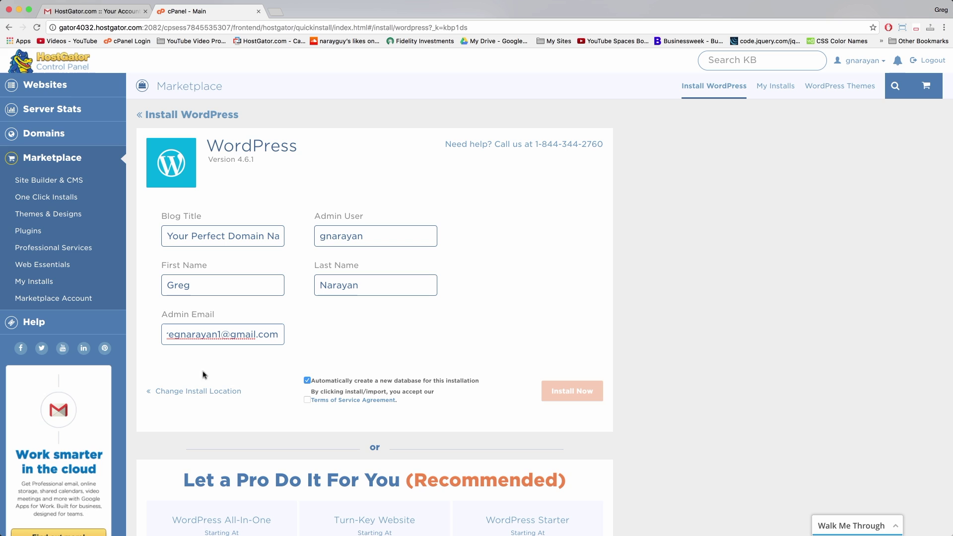
pyautogui.click(256, 356)
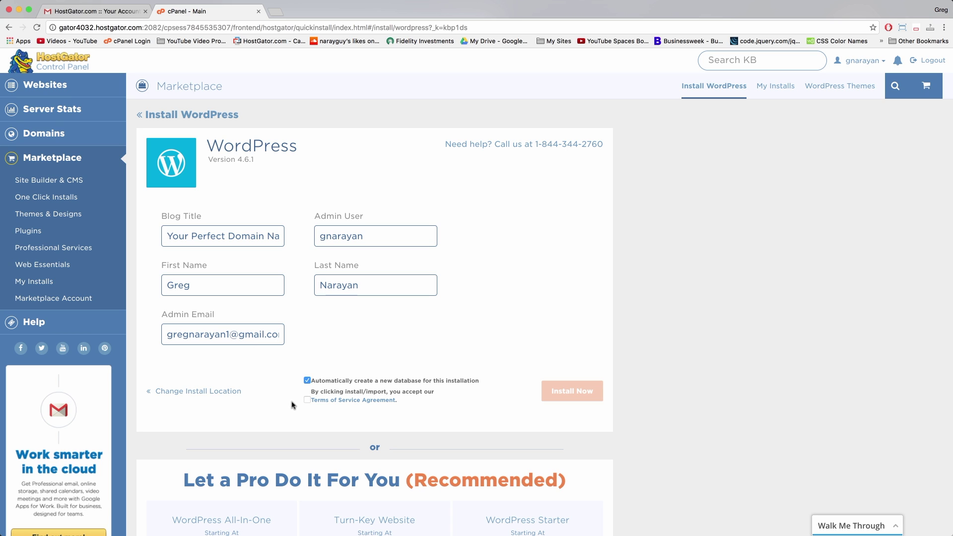
# Accept the WordPress Terms of Service and drag the WordPress.png icon left on the desktop.
pyautogui.click(307, 400)
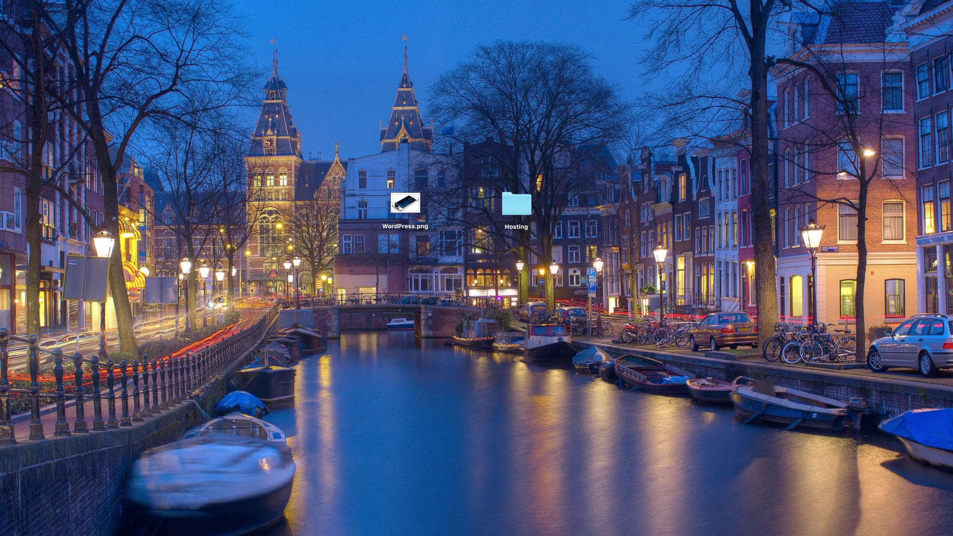
pyautogui.click(400, 206)
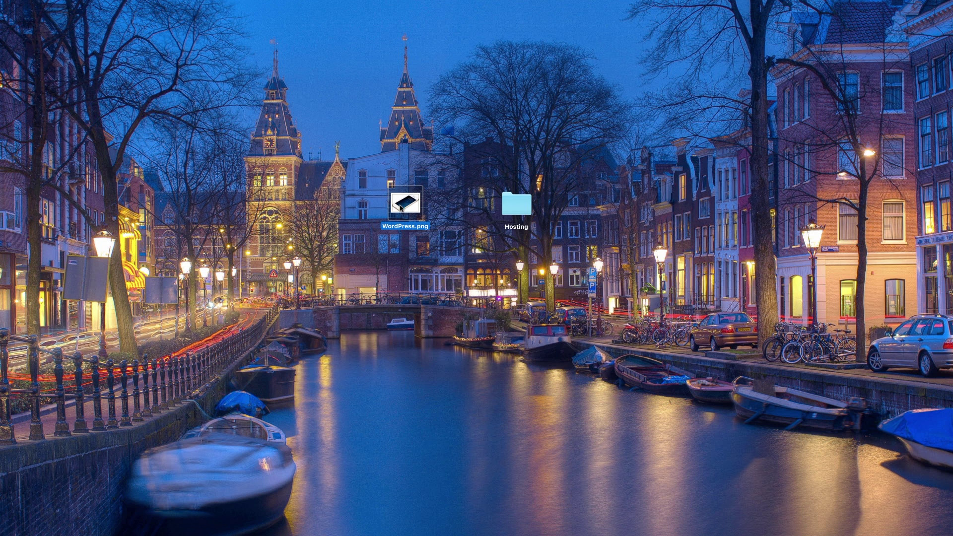
pyautogui.moveTo(401, 206); pyautogui.dragTo(510, 202)
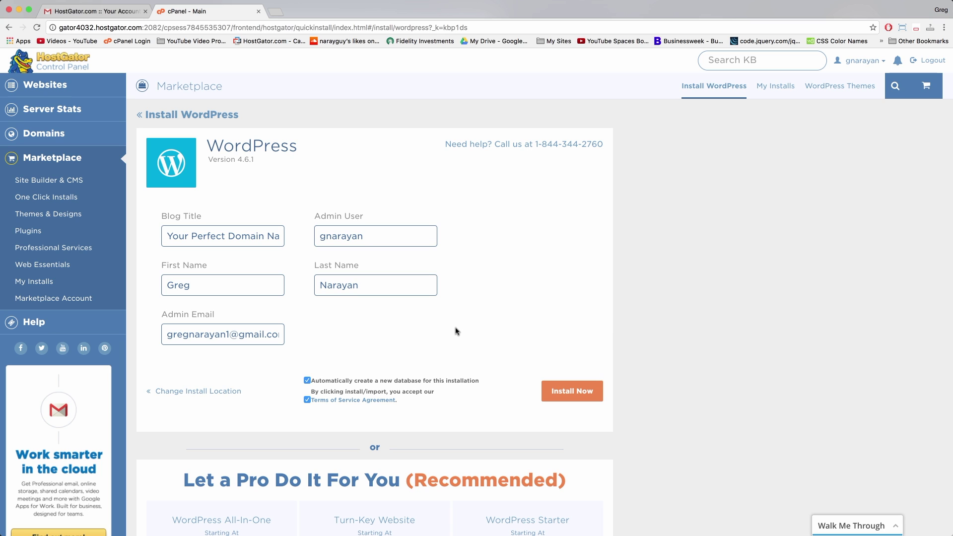
# Run the WordPress install for yourperfectdomainname.com until the Installation Complete page shows the admin credentials.
pyautogui.click(568, 397)
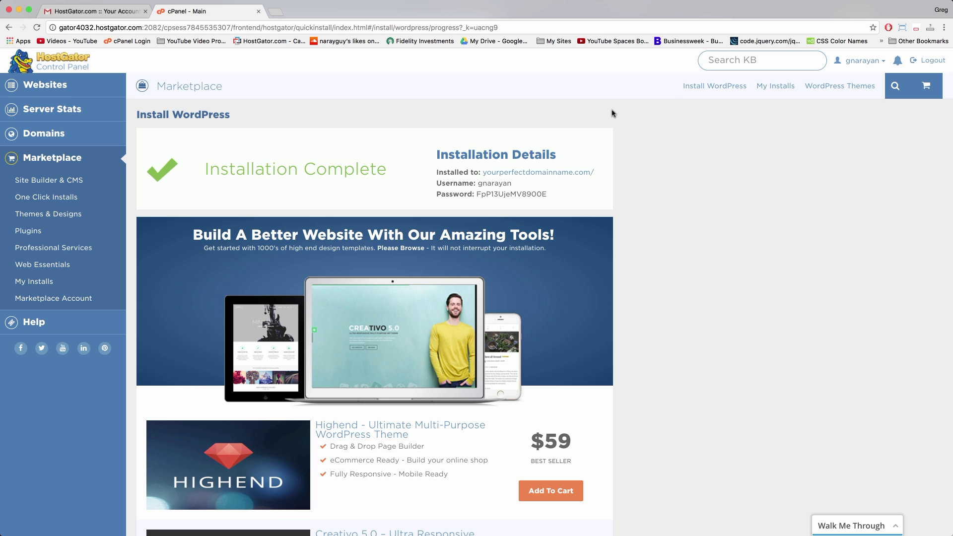
# Find the yourperfectdomainname.com install (WordPress v. 4.6.1) at the bottom of My Installs.
pyautogui.click(769, 90)
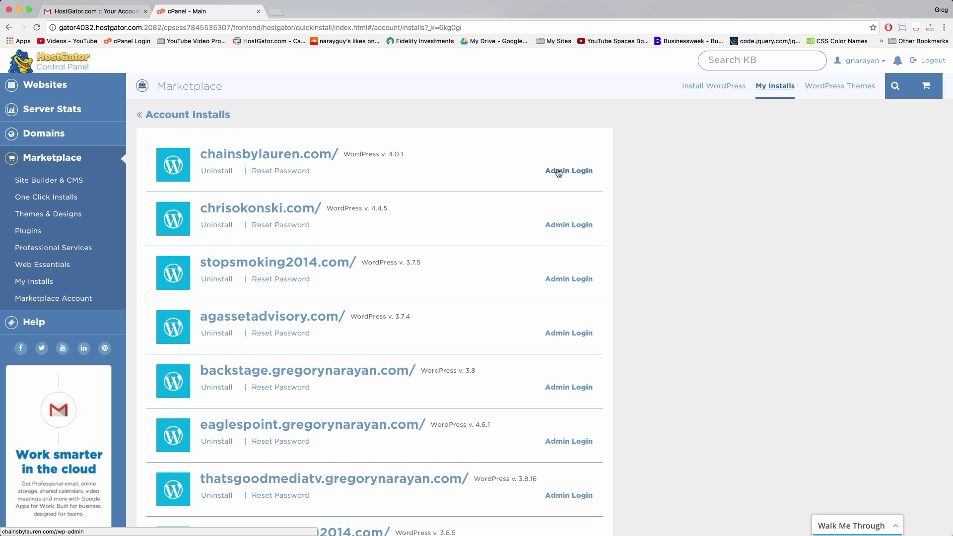
pyautogui.press('super+f')
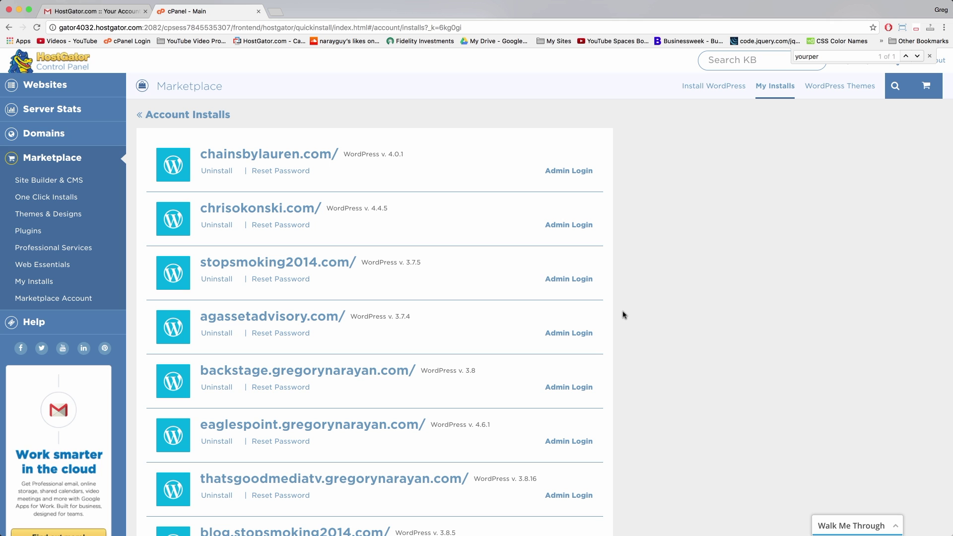
pyautogui.scroll(-5, 629, 293)
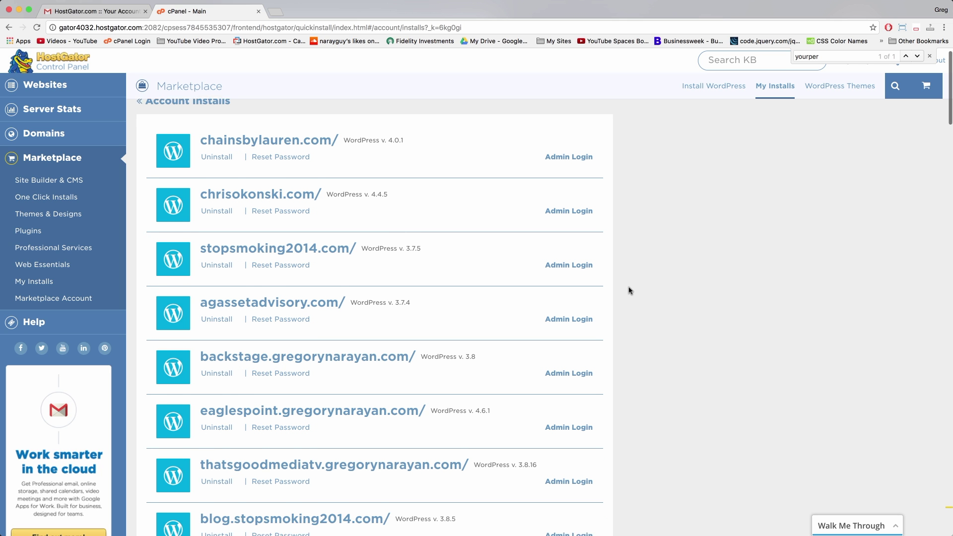
pyautogui.scroll(-20, 629, 290)
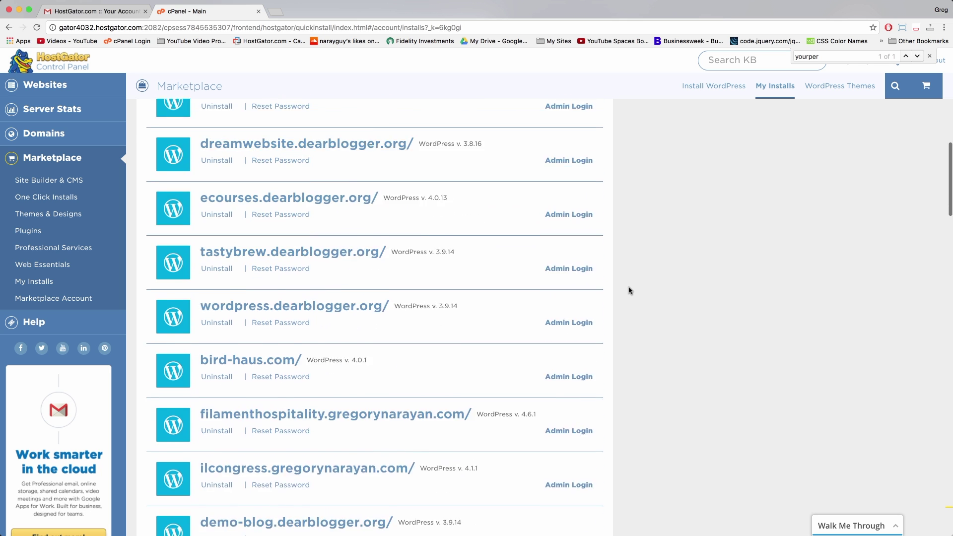
pyautogui.scroll(-12, 629, 290)
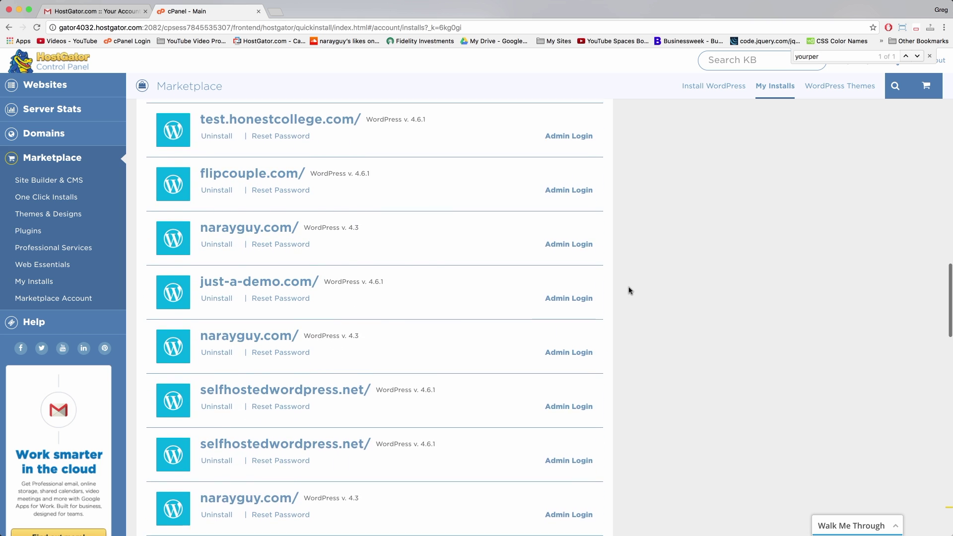
pyautogui.scroll(-16, 629, 291)
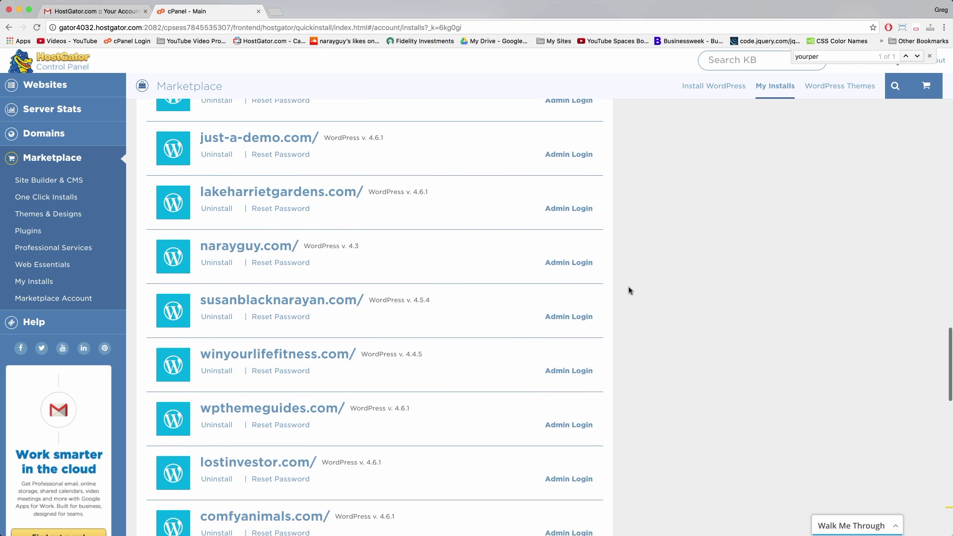
pyautogui.scroll(-20, 629, 291)
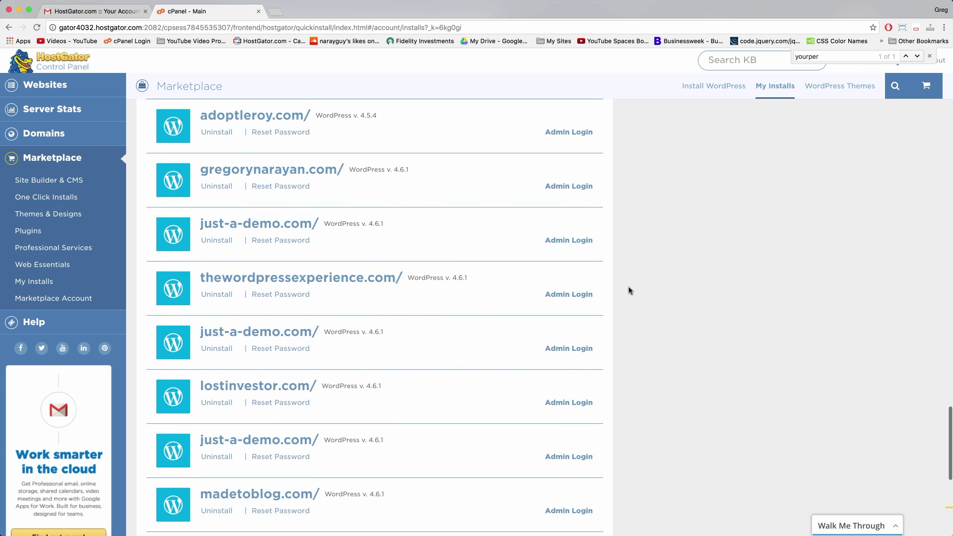
pyautogui.scroll(-1, 630, 291)
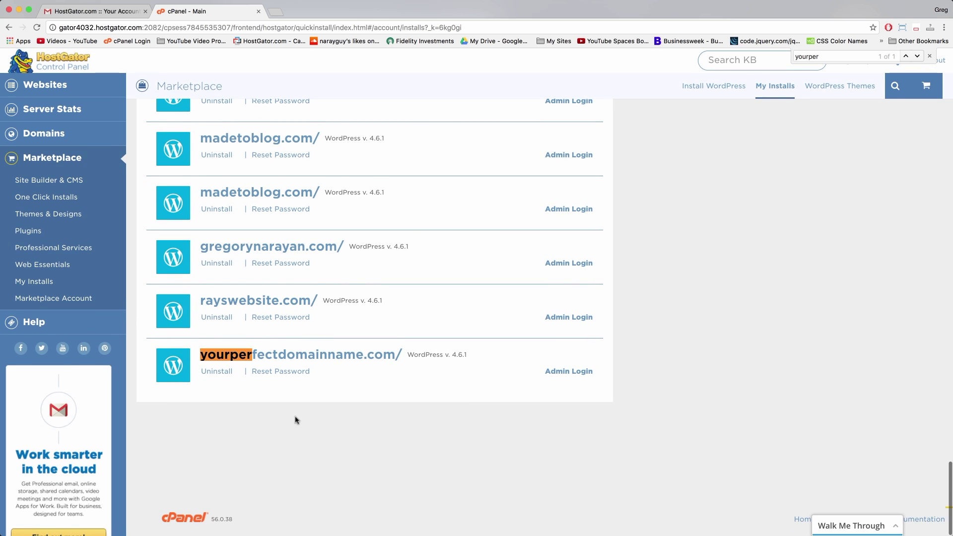
pyautogui.click(930, 56)
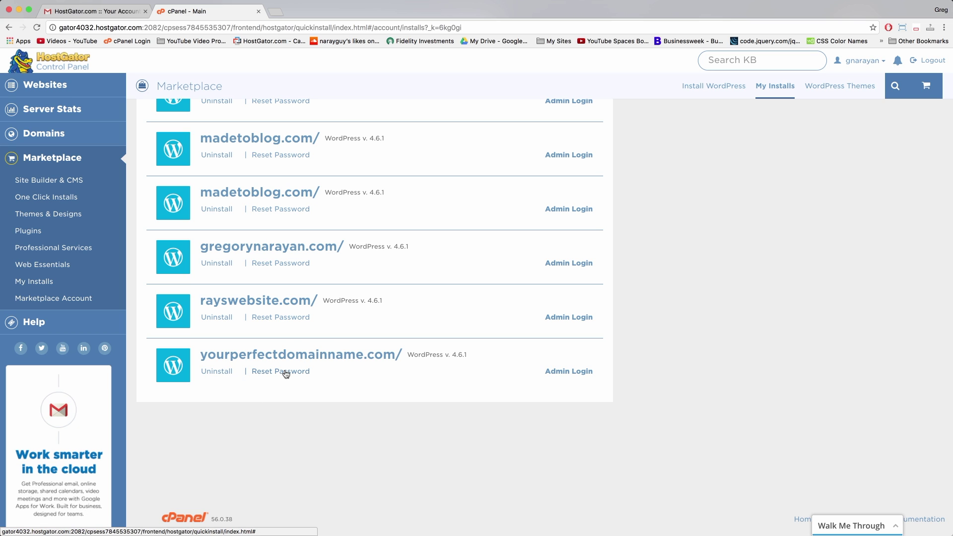
# Set a new password for the yourperfectdomainname.com admin user, then open its WordPress admin login.
pyautogui.click(287, 374)
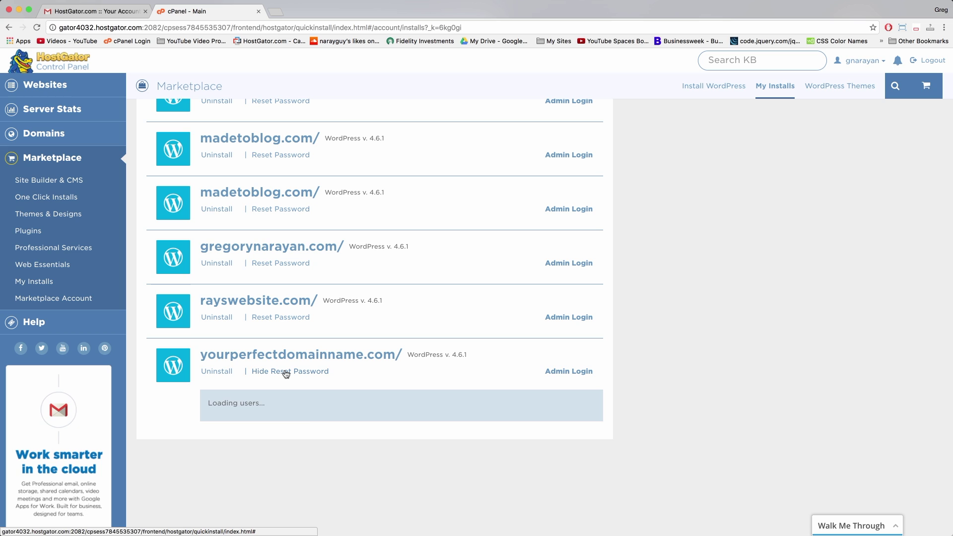
pyautogui.click(278, 427)
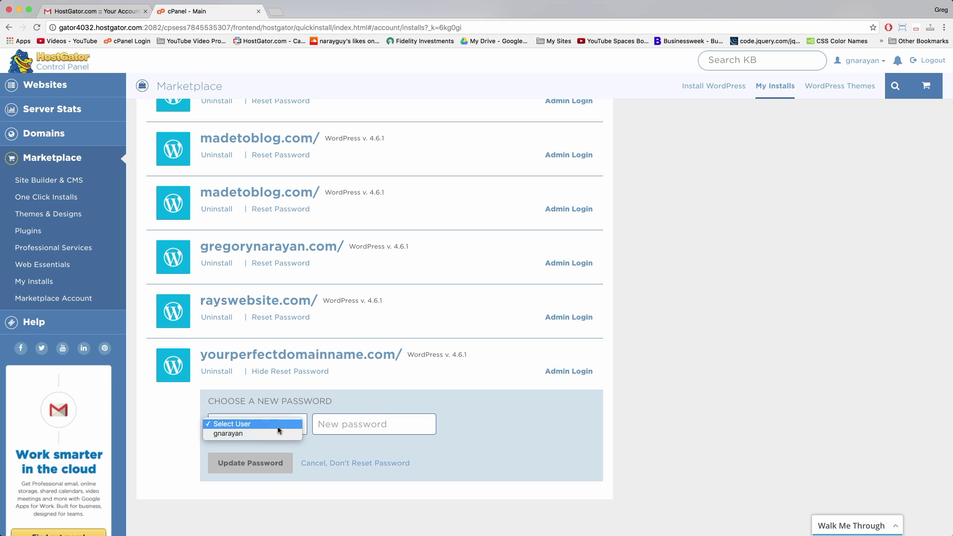
pyautogui.click(258, 434)
pyautogui.click(343, 423)
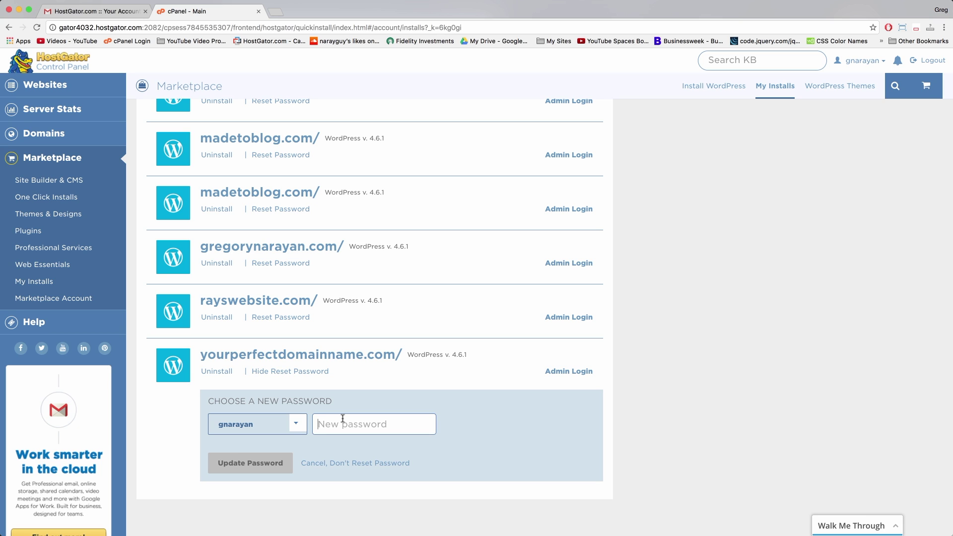
pyautogui.click(247, 462)
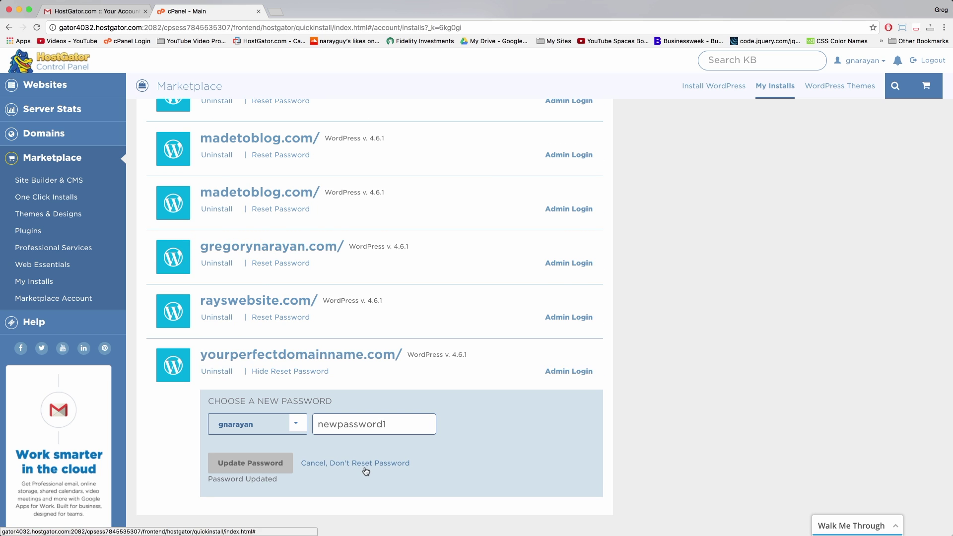
pyautogui.click(568, 377)
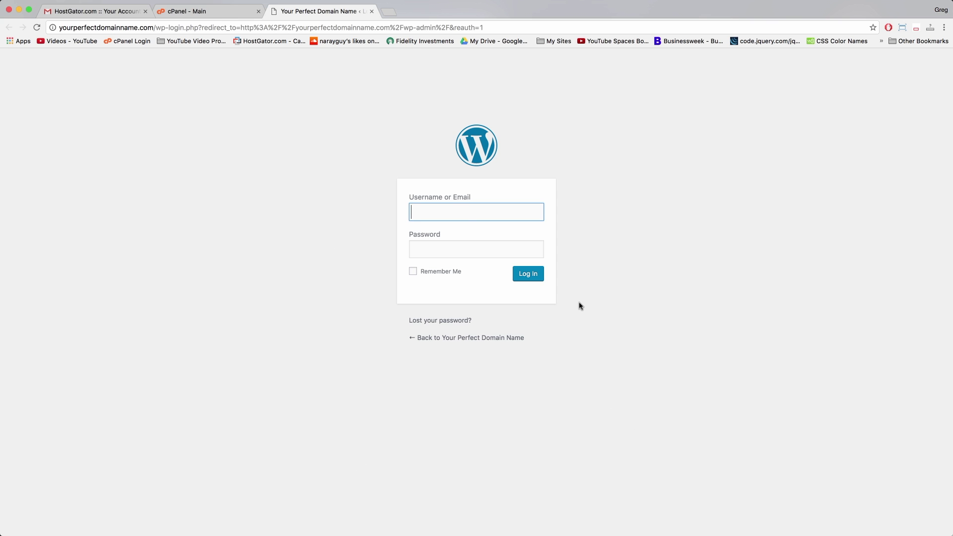
# Enter the admin username and password on the login form and tick Remember Me.
pyautogui.click(432, 217)
pyautogui.write('gnarayan')
pyautogui.click(438, 246)
pyautogui.rightClick(415, 250)
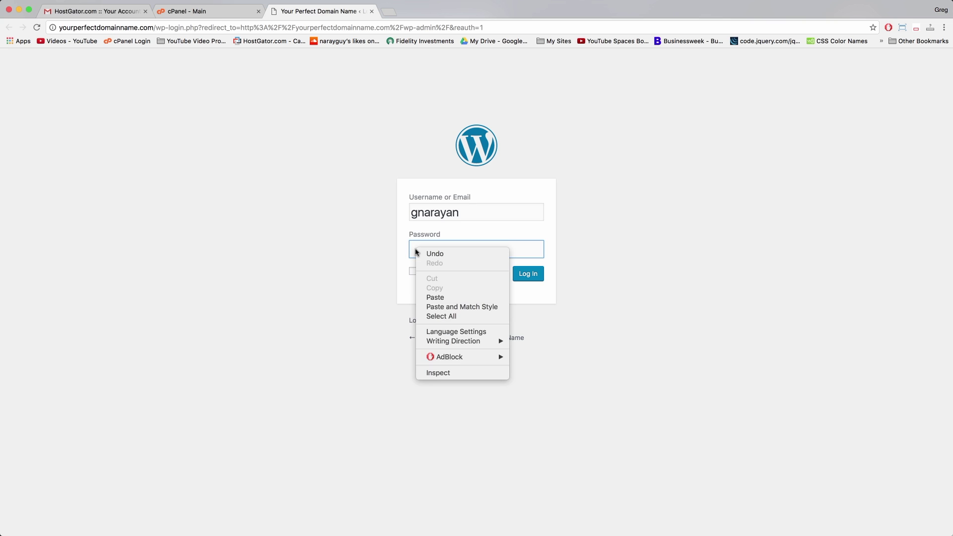
pyautogui.click(414, 248)
pyautogui.write('********')
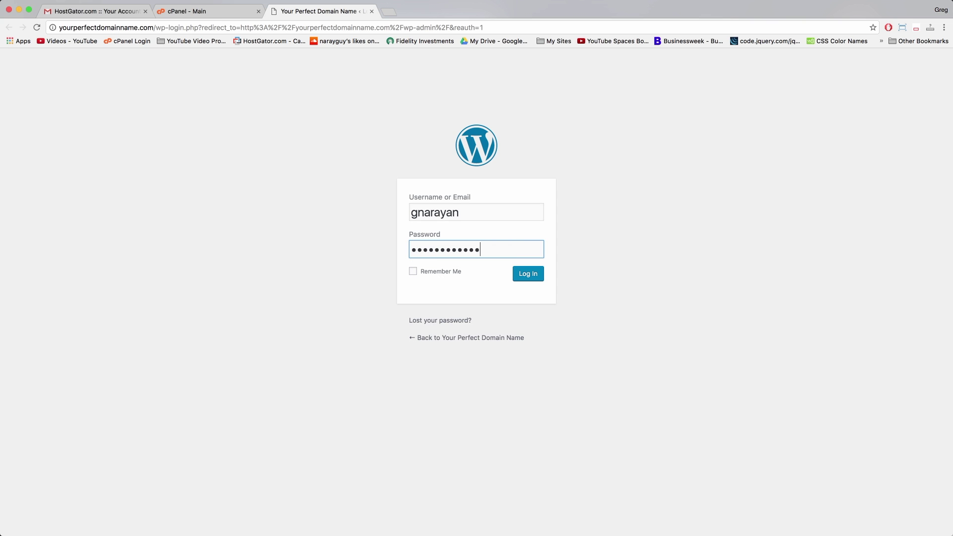
pyautogui.click(414, 272)
# Bookmark the WordPress login page in the Front End dev folder.
pyautogui.click(874, 28)
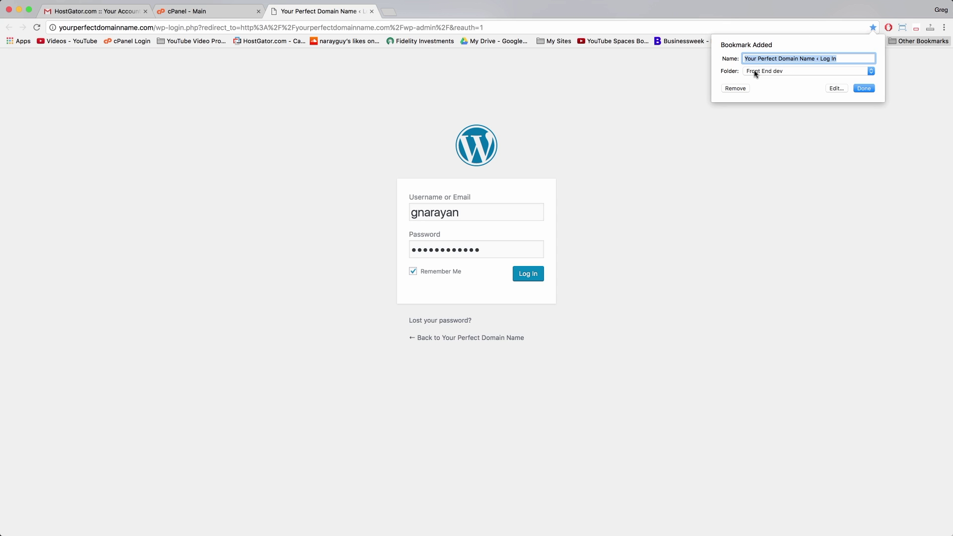
pyautogui.click(864, 88)
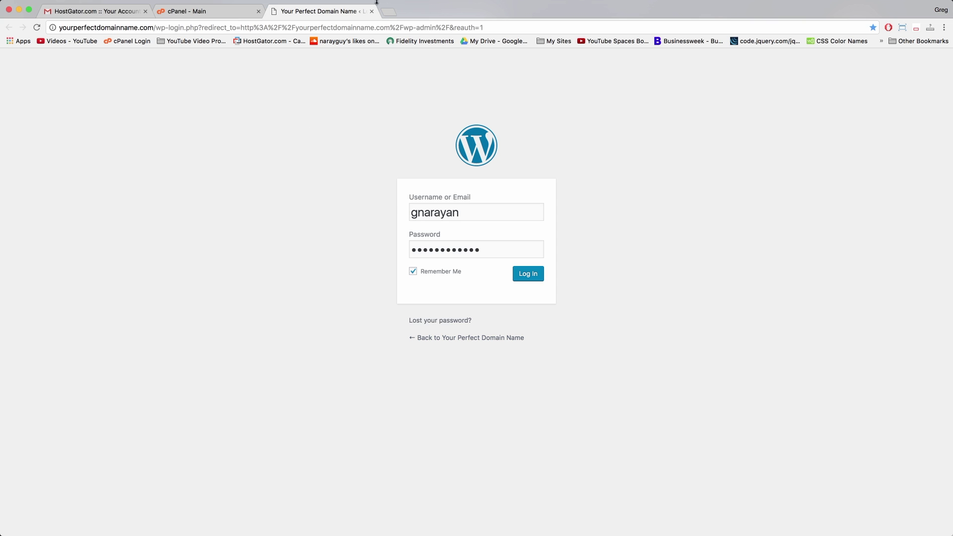
pyautogui.click(389, 12)
# Load yourperfectdomainname.com/wp-admin in the new tab to reach the WordPress login page.
pyautogui.write('you')
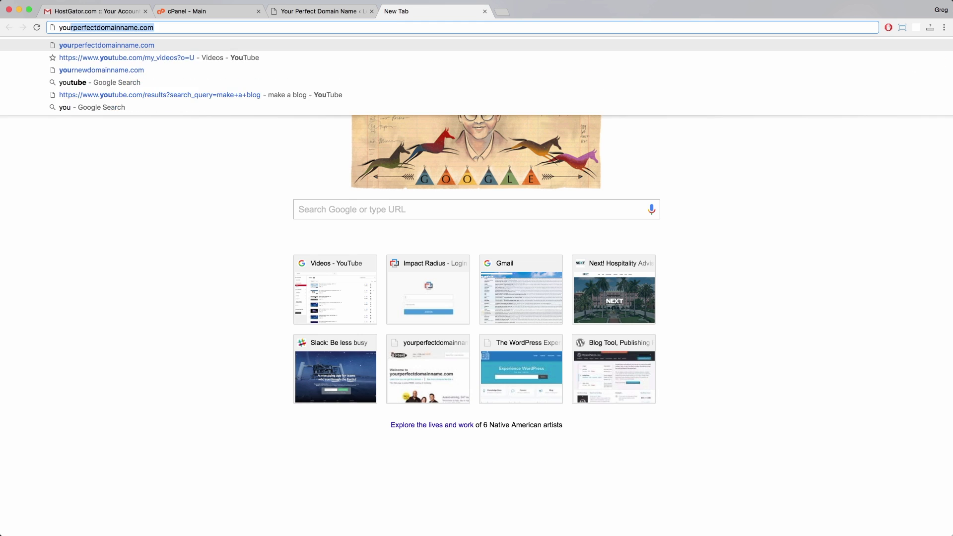
pyautogui.write('r')
pyautogui.press('Right')
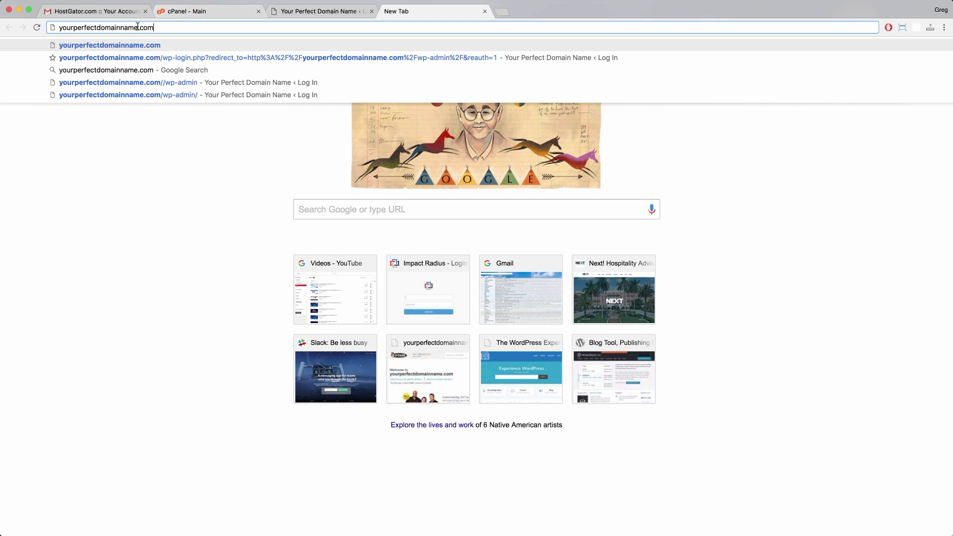
pyautogui.click(155, 144)
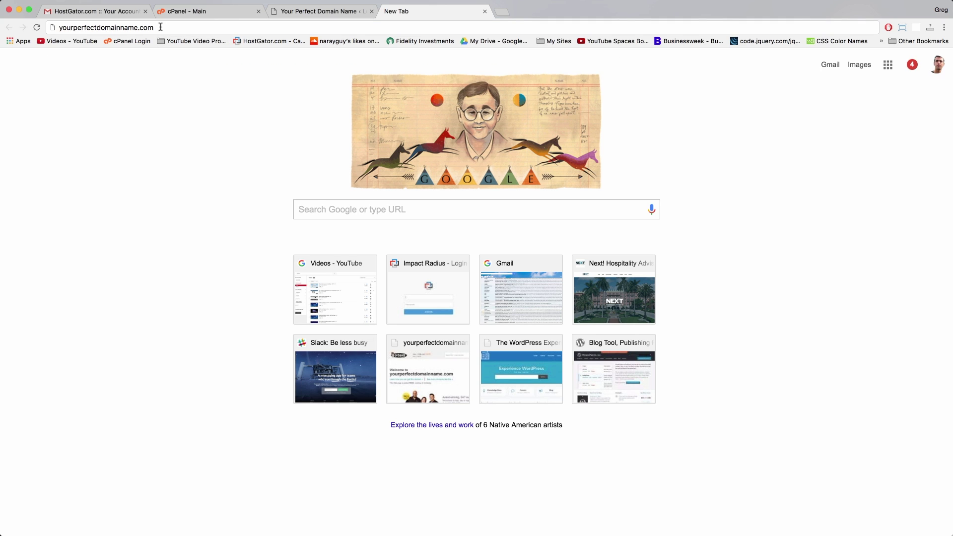
pyautogui.click(160, 28)
pyautogui.click(160, 27)
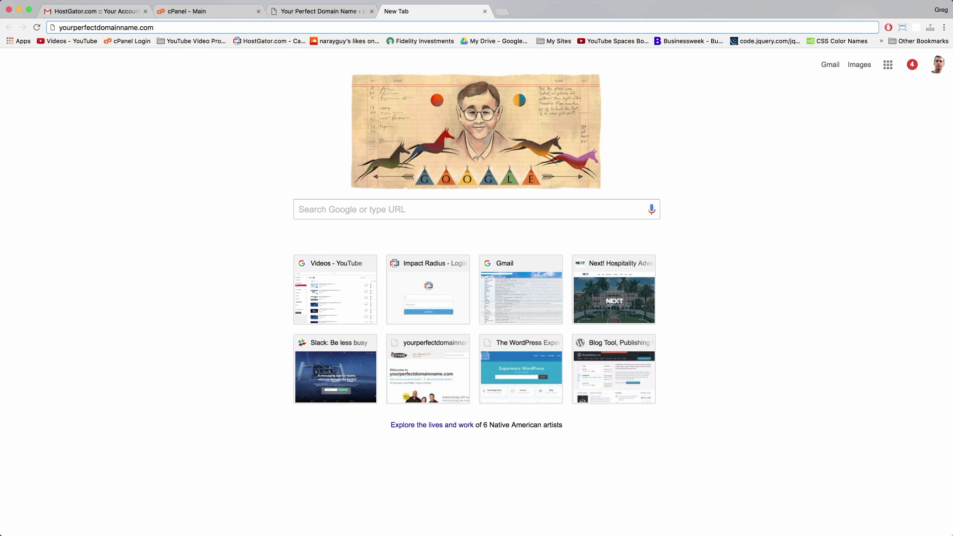
pyautogui.write('/wp')
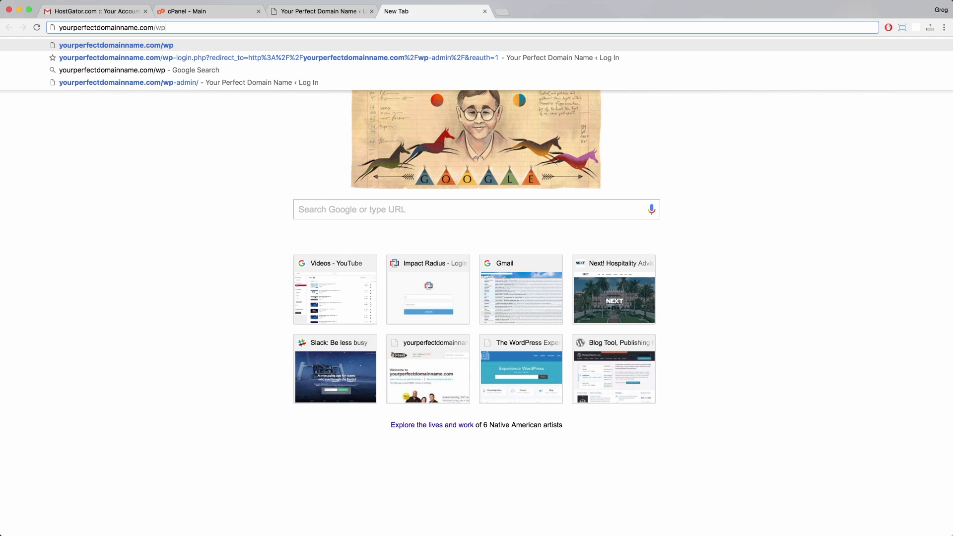
pyautogui.write('-admin')
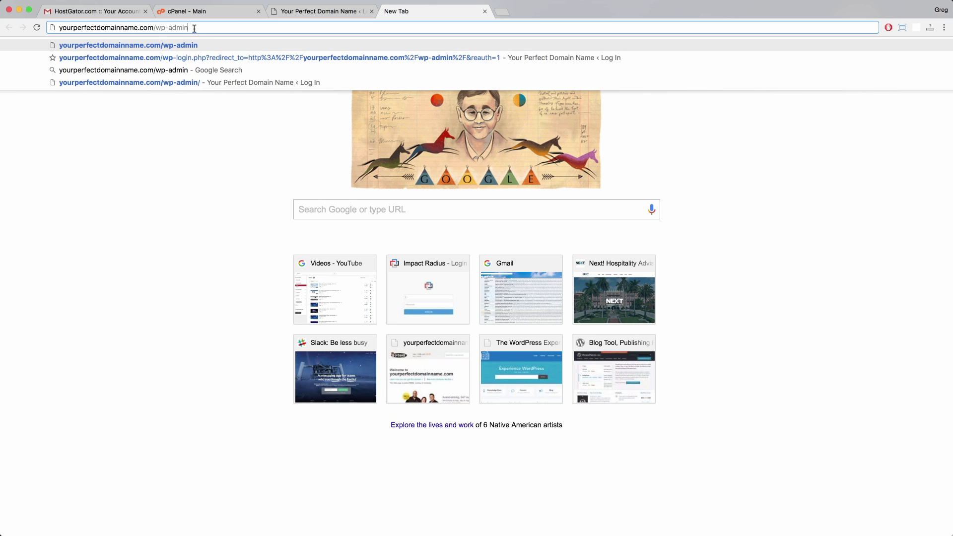
pyautogui.press('Return')
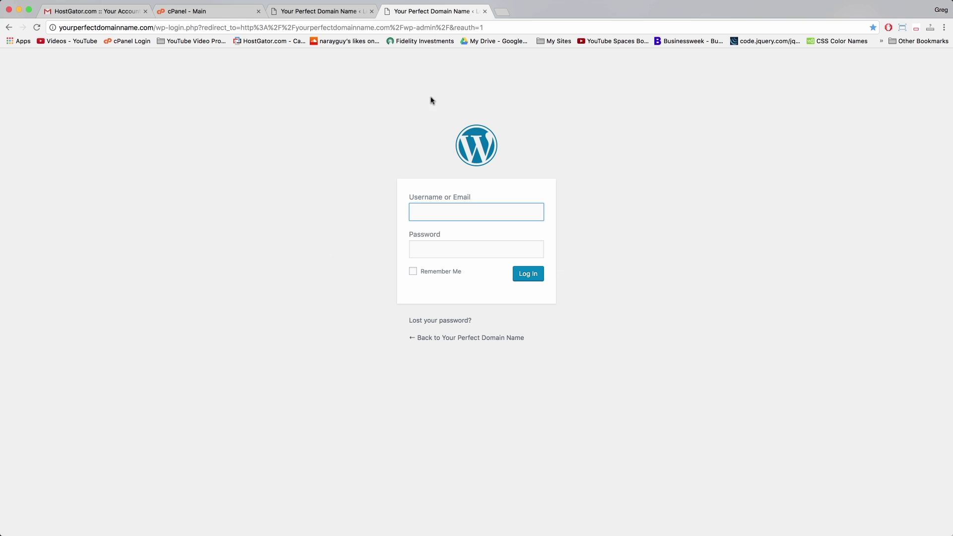
# Log in, skip the setup help, decline the OptinMonster rating and close the experts banner.
pyautogui.click(485, 12)
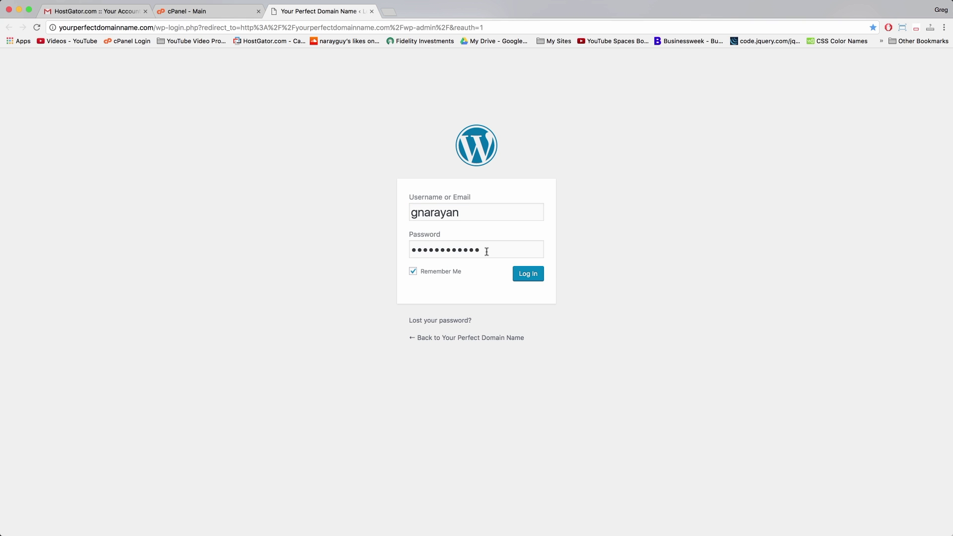
pyautogui.click(529, 279)
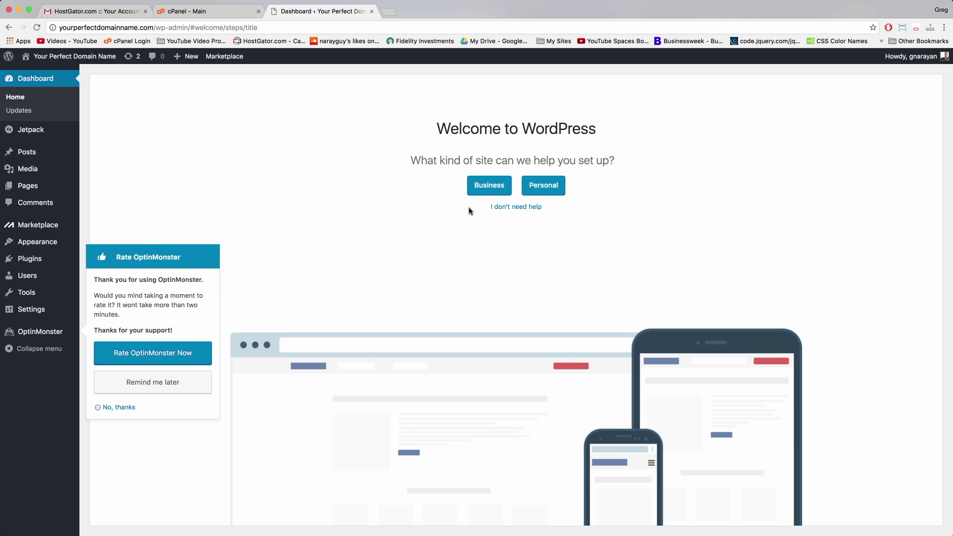
pyautogui.click(504, 208)
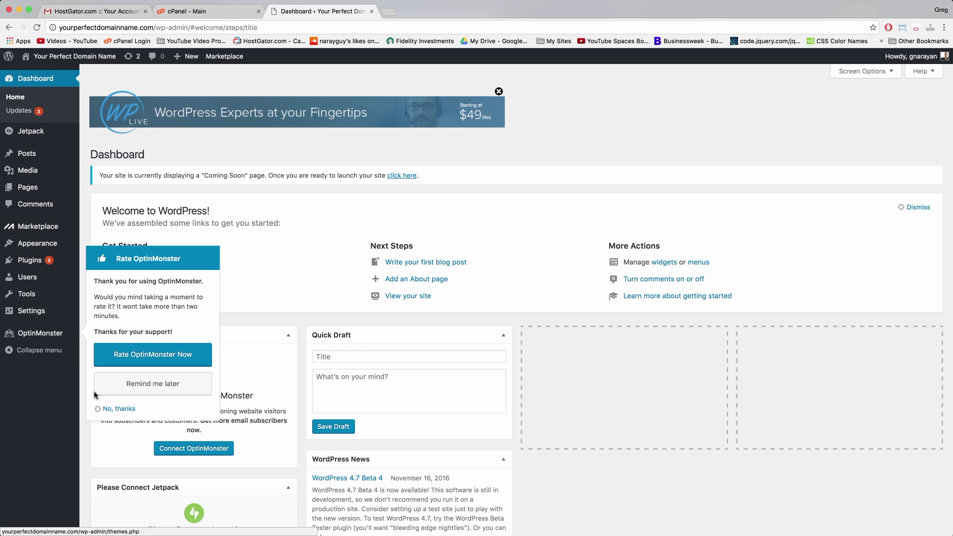
pyautogui.click(119, 407)
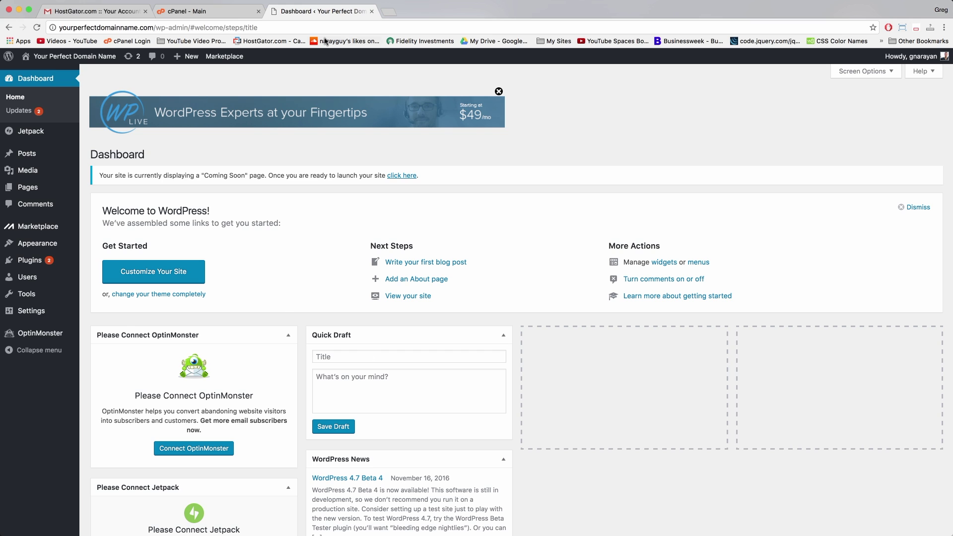
pyautogui.click(498, 92)
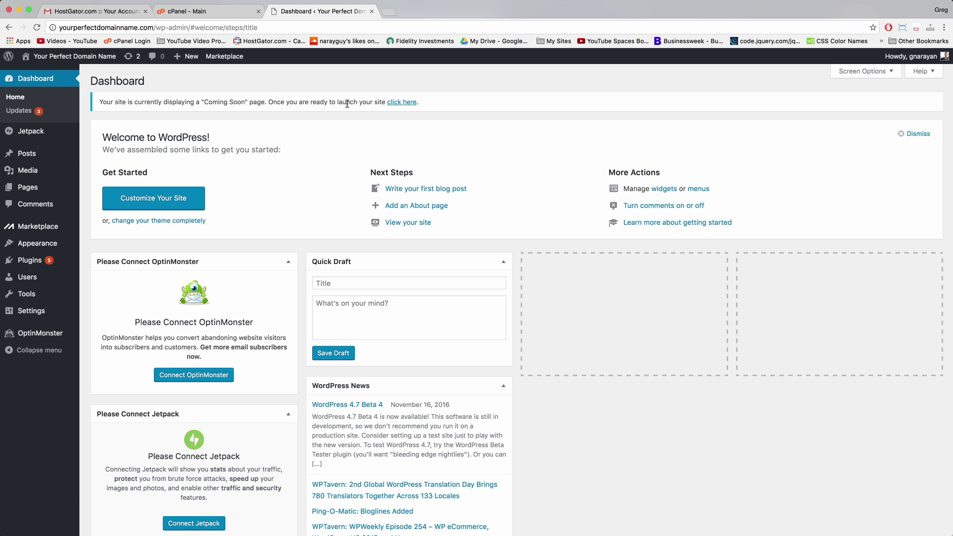
# Use the Coming Soon notice's 'click here' link to take the site live.
pyautogui.click(402, 102)
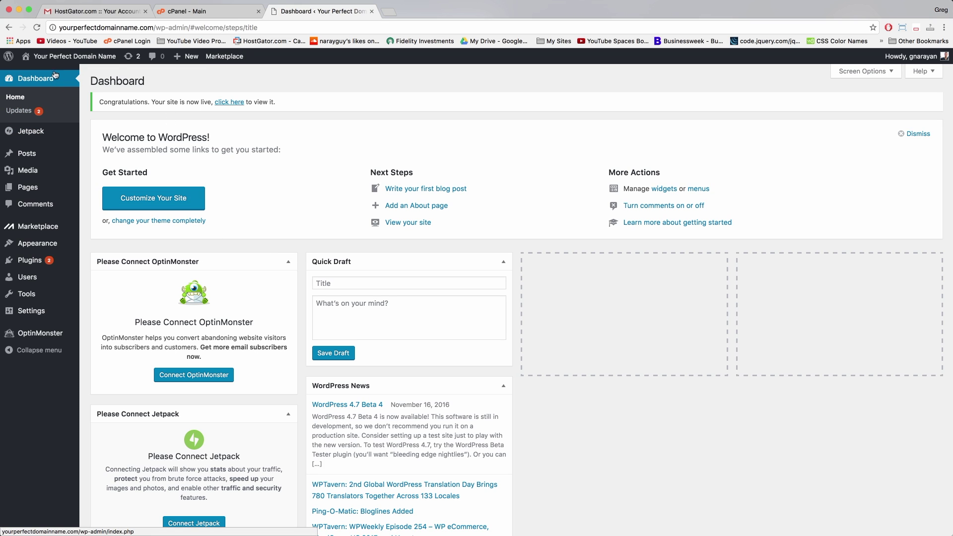
pyautogui.moveTo(44, 62)
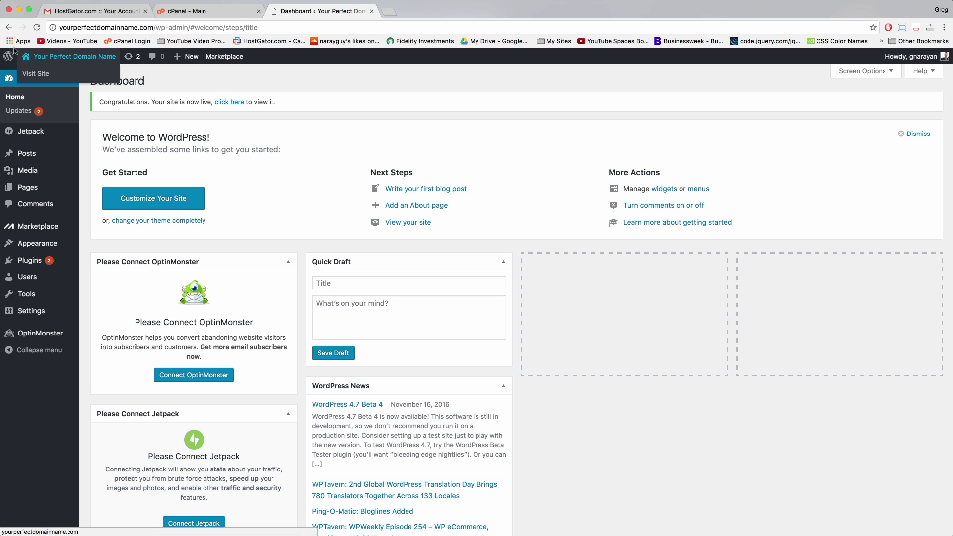
# Visit the live site from the admin bar's Visit Site link and browse its front page.
pyautogui.click(51, 58)
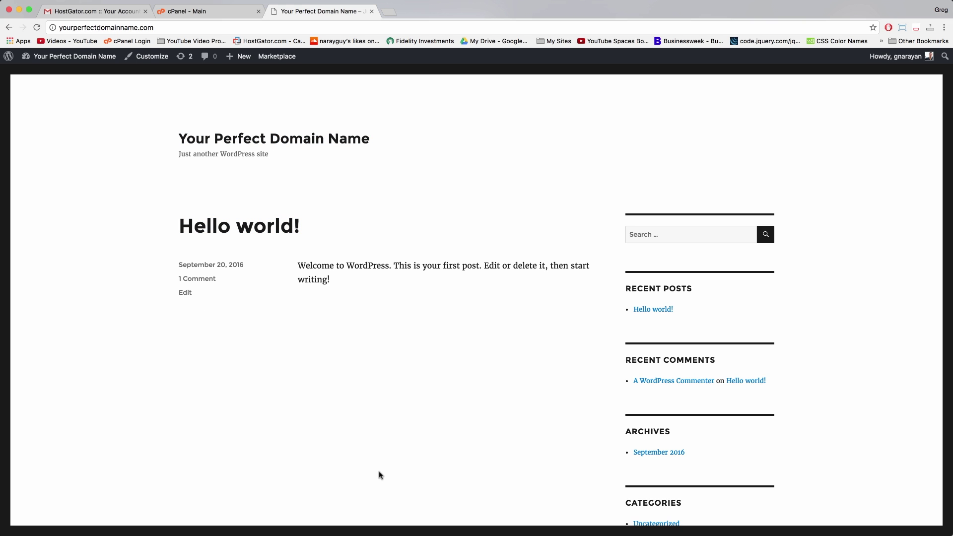
pyautogui.moveTo(55, 63)
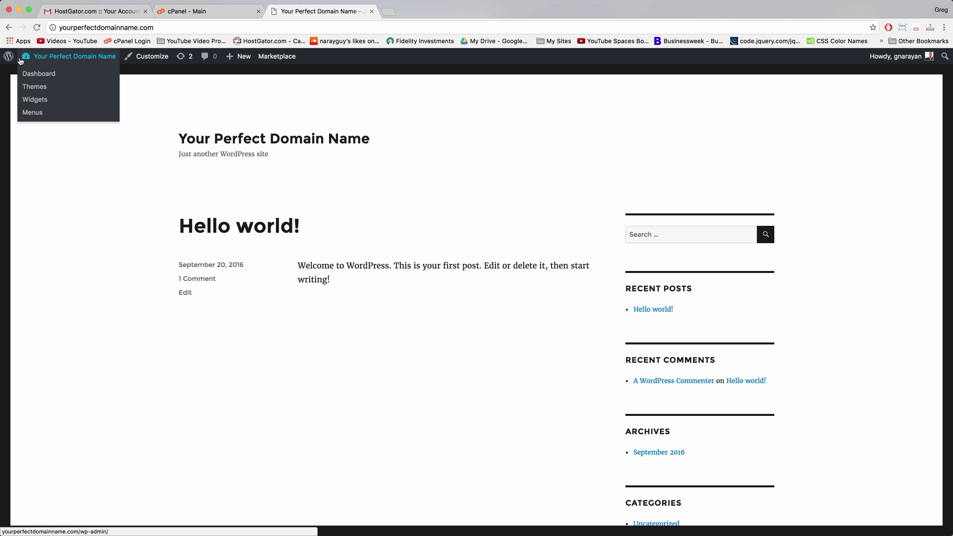
pyautogui.click(80, 61)
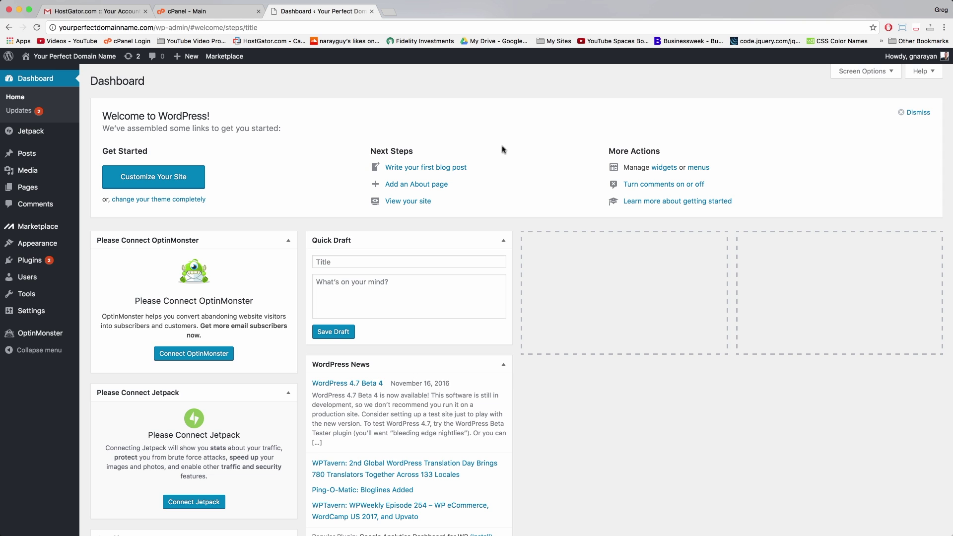
pyautogui.moveTo(75, 56)
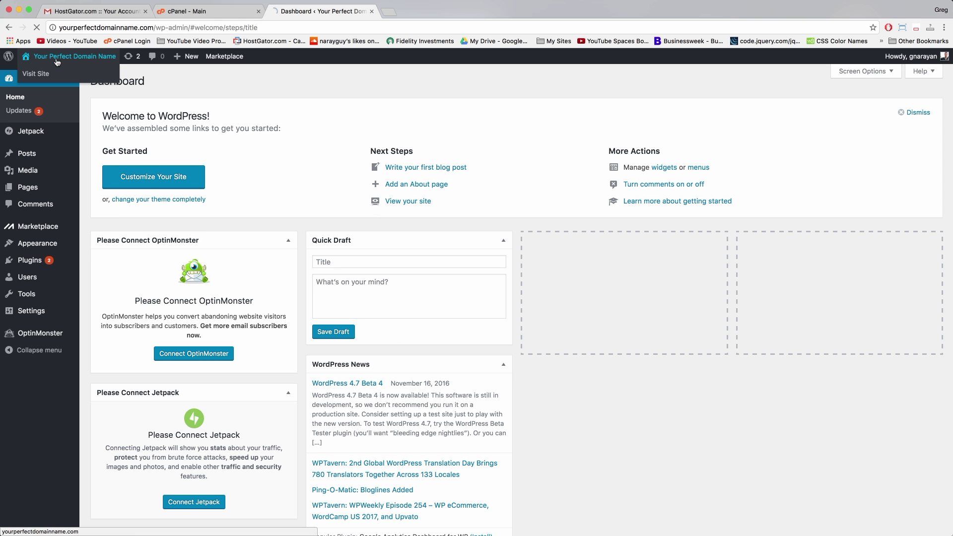
pyautogui.click(45, 74)
pyautogui.scroll(-5, 401, 262)
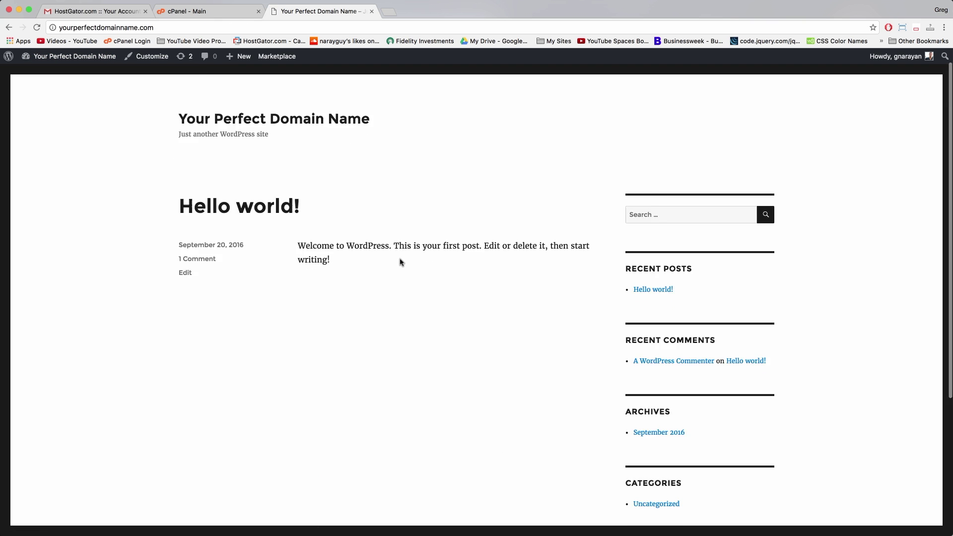
pyautogui.scroll(5, 400, 262)
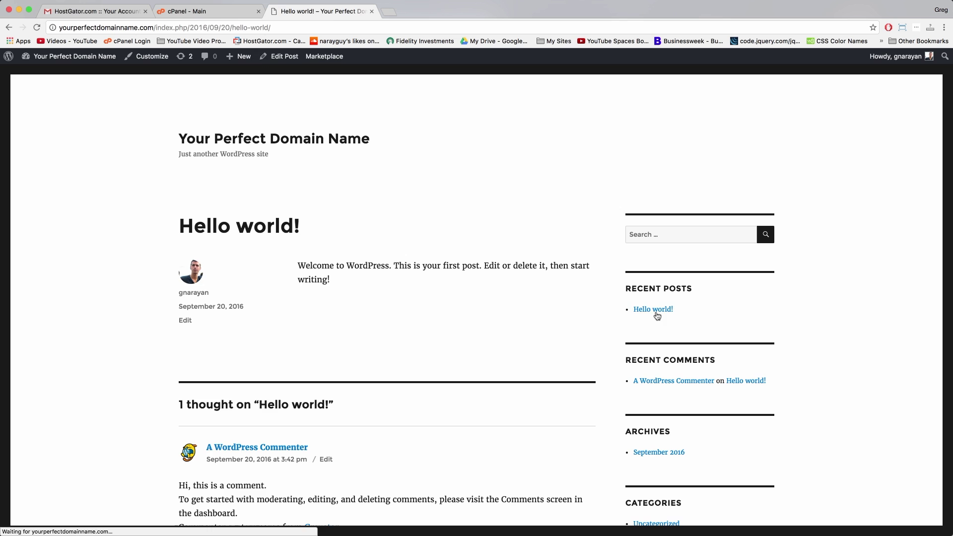
pyautogui.scroll(-3, 640, 305)
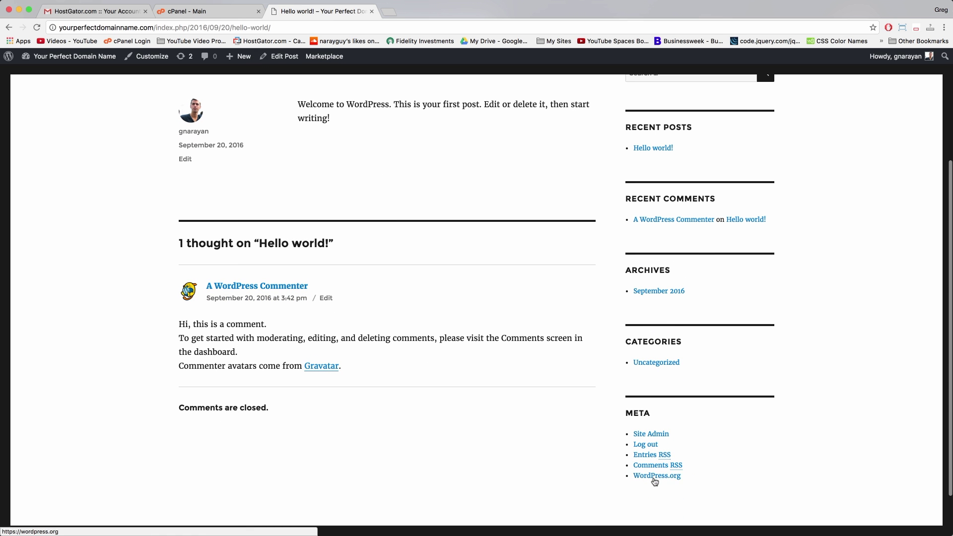
pyautogui.scroll(3, 638, 358)
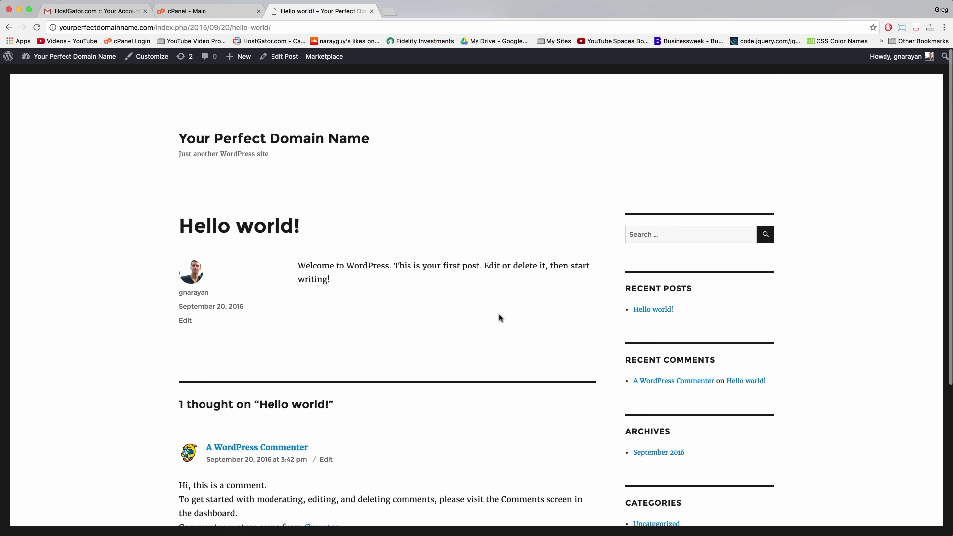
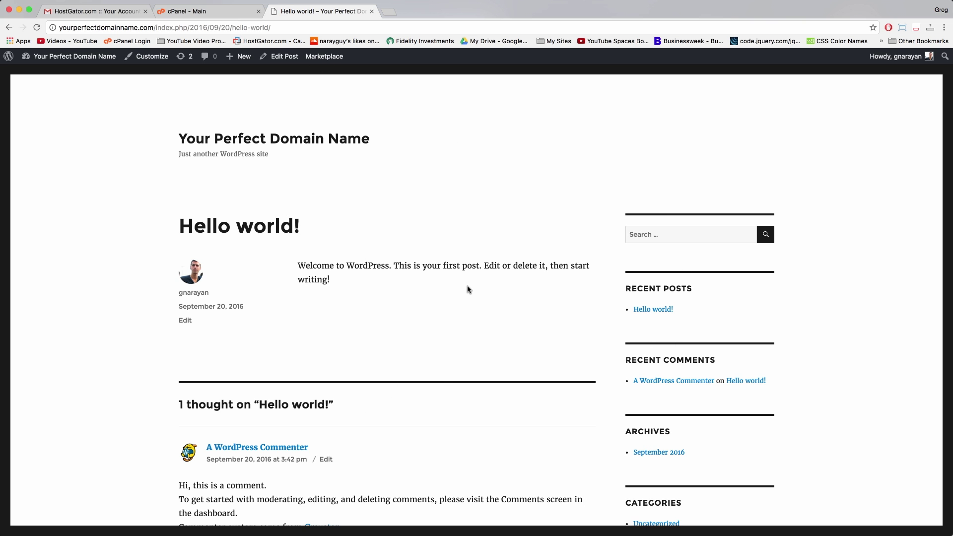
# Scroll through the Hello world! post, then head to the Dashboard via the site-name menu.
pyautogui.scroll(-5, 373, 298)
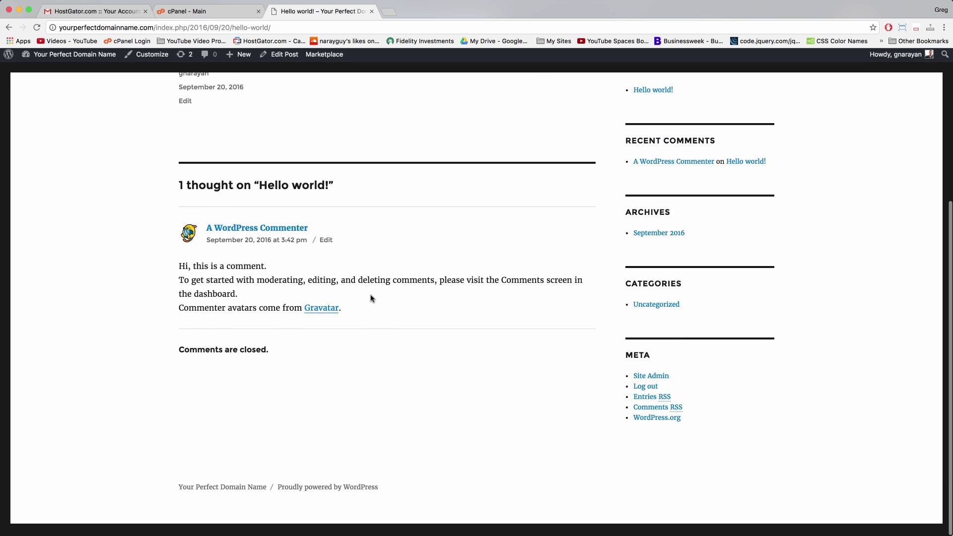
pyautogui.scroll(5, 555, 440)
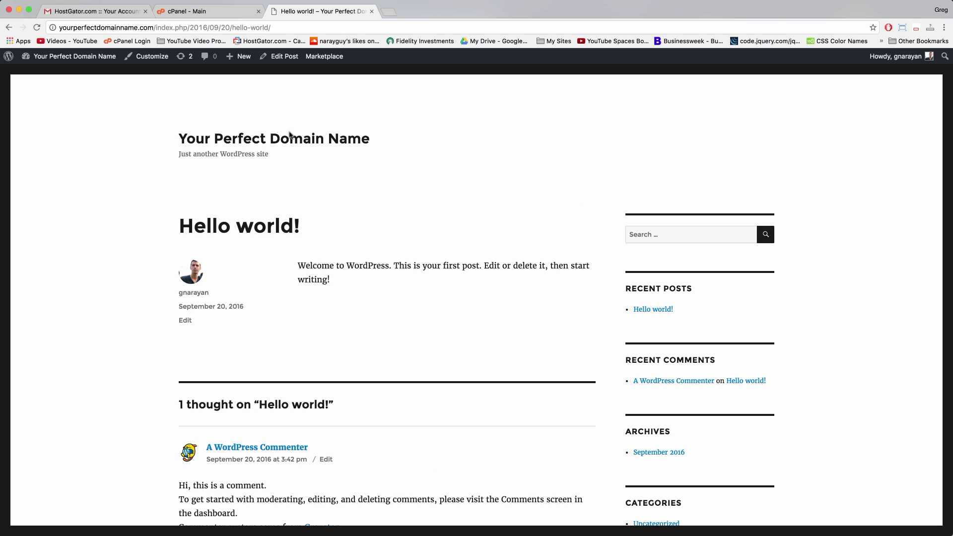
pyautogui.moveTo(66, 59)
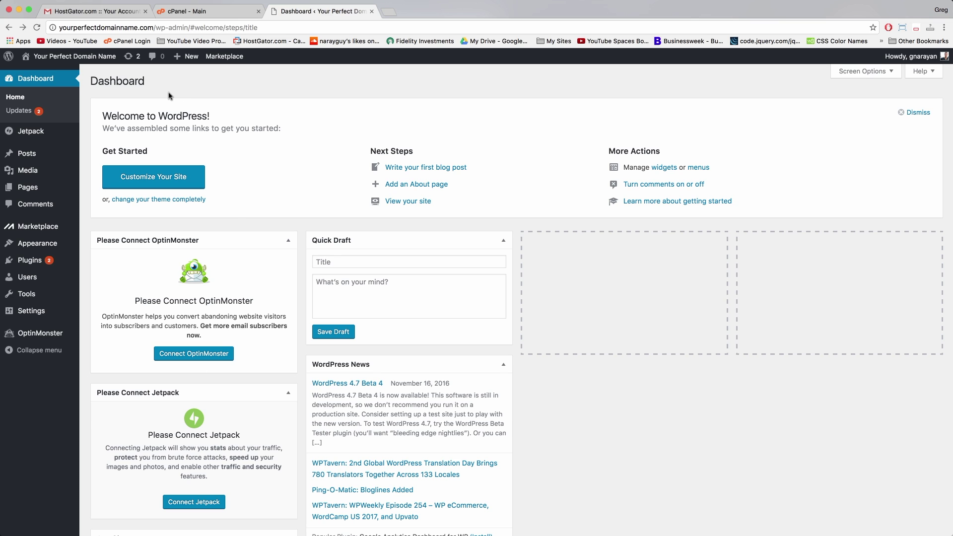
# Bulk-deactivate all five installed plugins on the Installed Plugins page.
pyautogui.moveTo(51, 266)
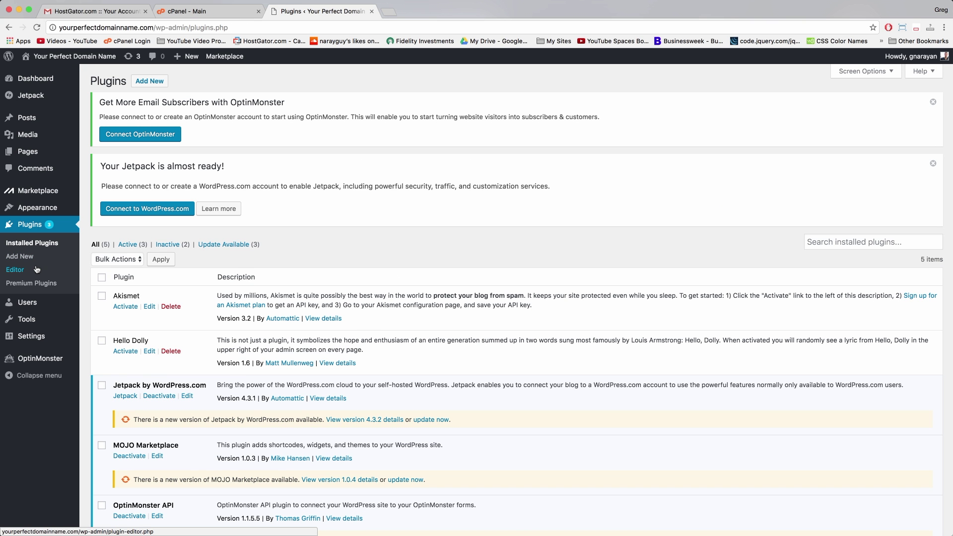
pyautogui.scroll(-5, 124, 279)
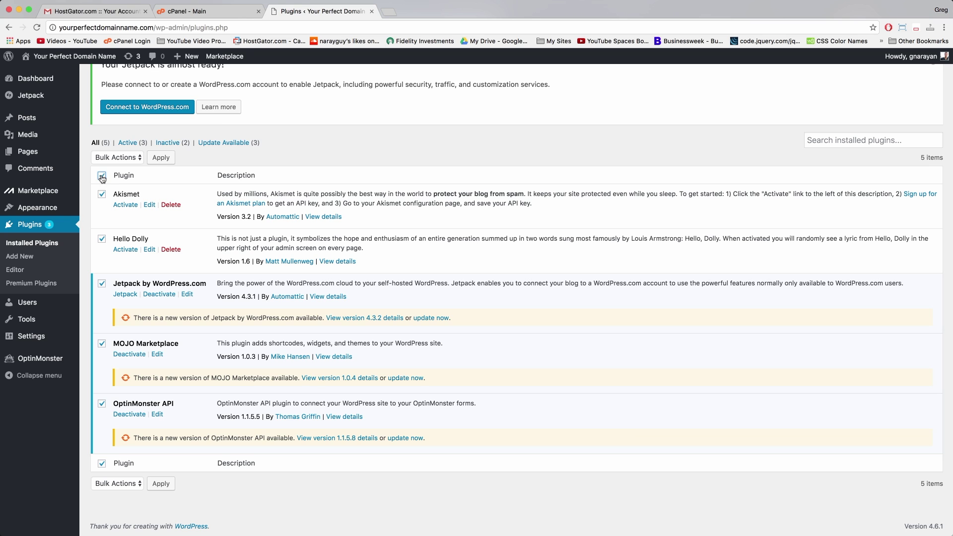
pyautogui.click(127, 159)
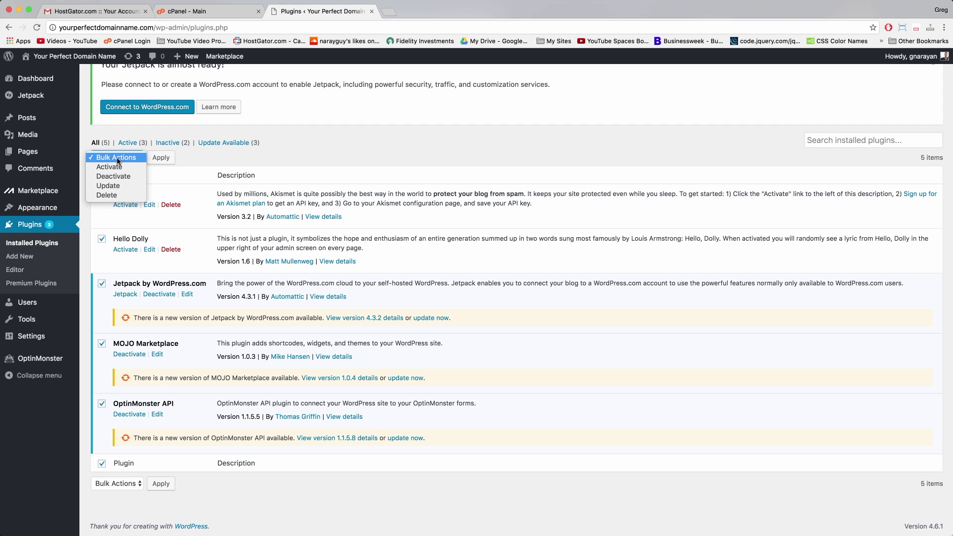
pyautogui.click(113, 177)
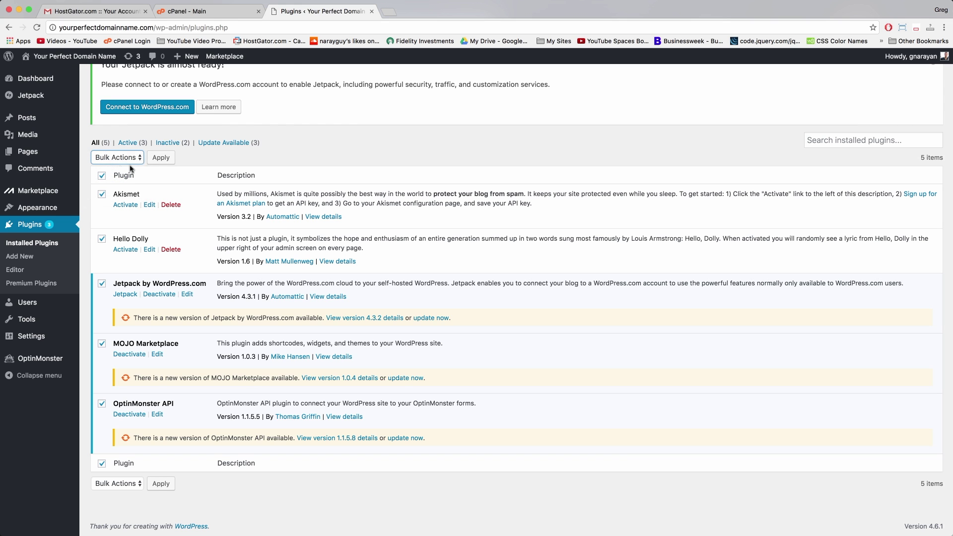
pyautogui.click(158, 157)
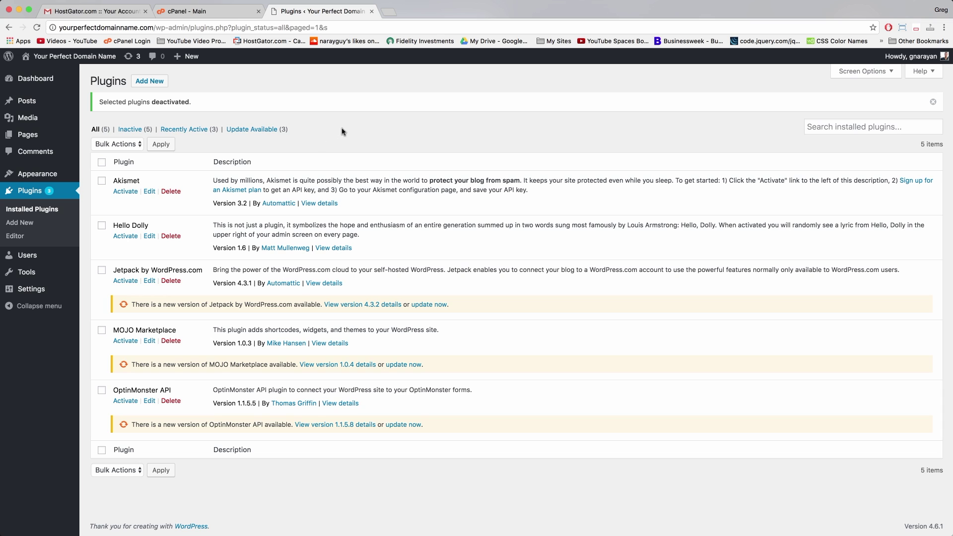
# Bulk-delete all five plugins, confirming removal of their files and data.
pyautogui.click(102, 164)
pyautogui.click(118, 144)
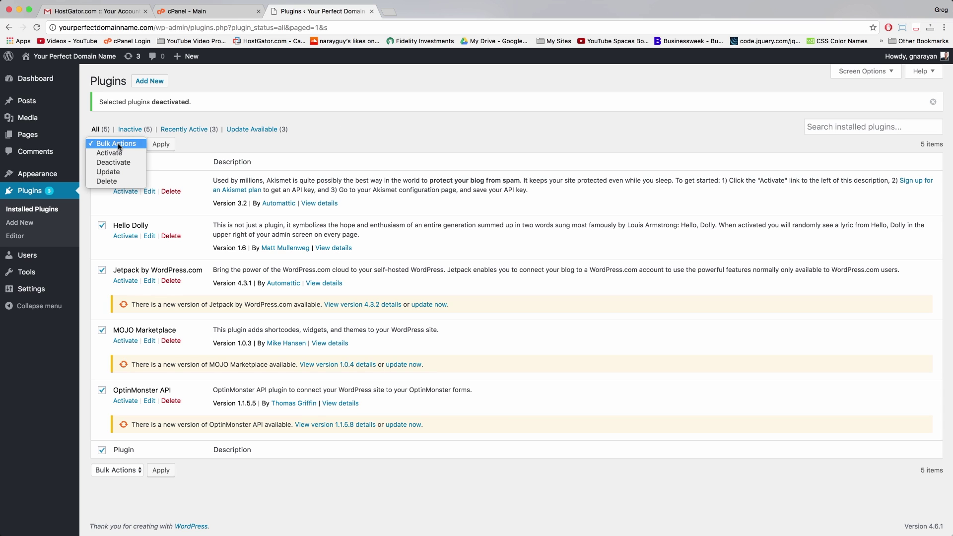
pyautogui.click(122, 181)
pyautogui.click(162, 145)
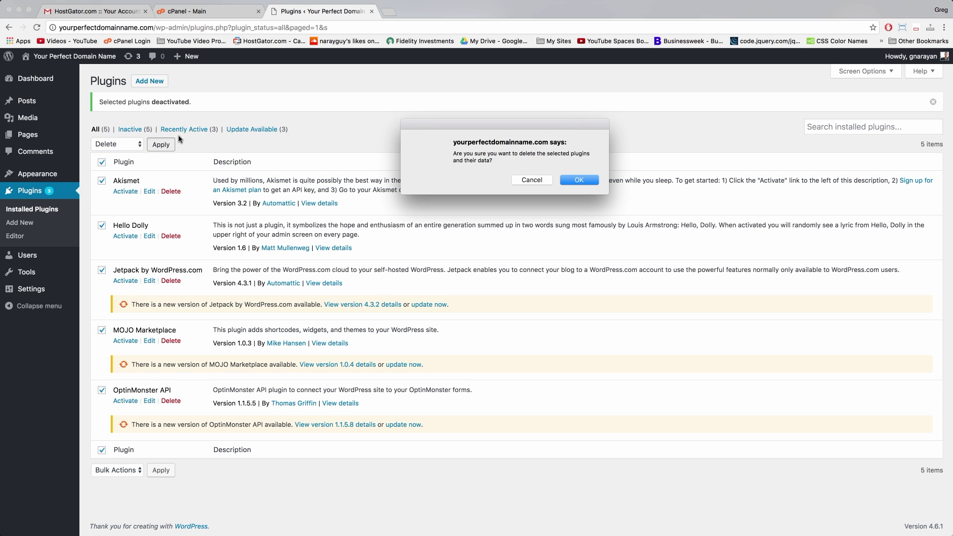
pyautogui.click(574, 182)
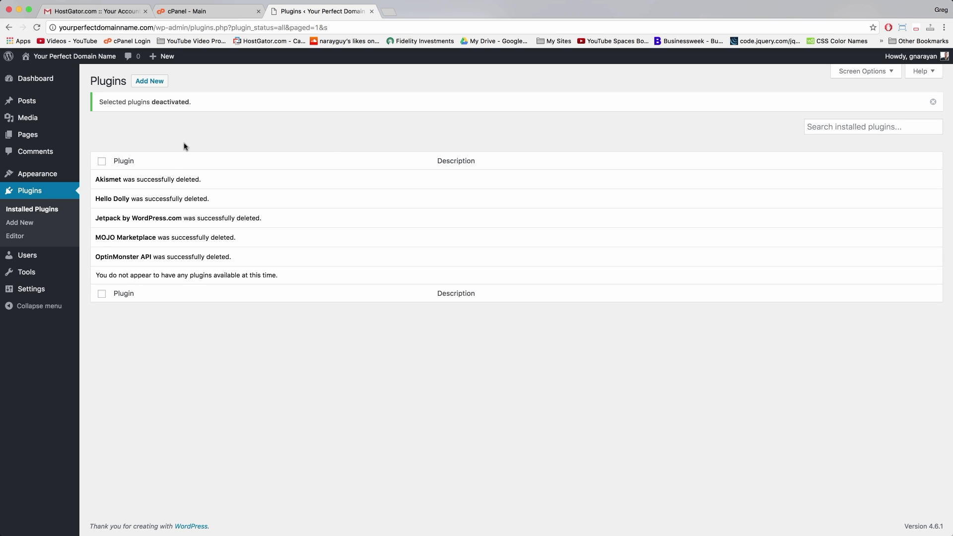
pyautogui.moveTo(15, 81)
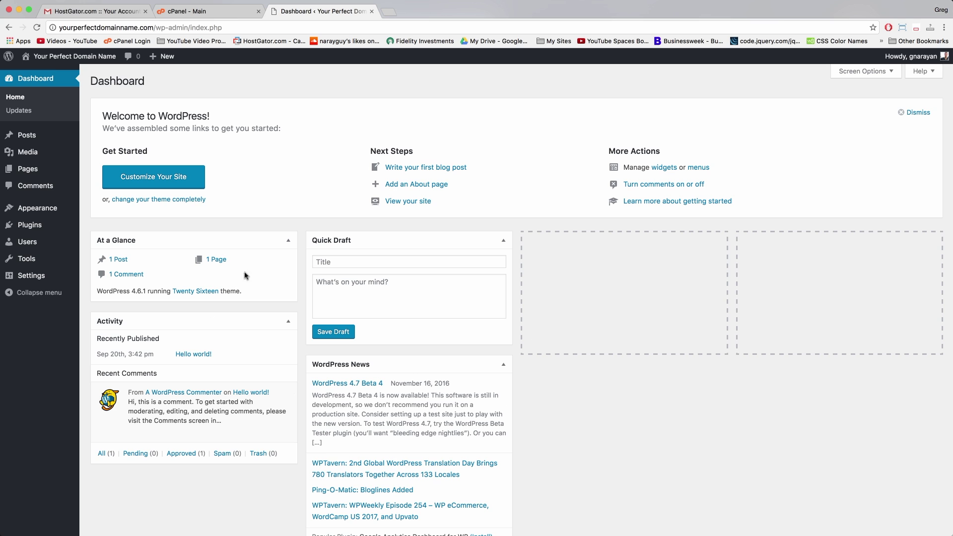
pyautogui.moveTo(98, 57)
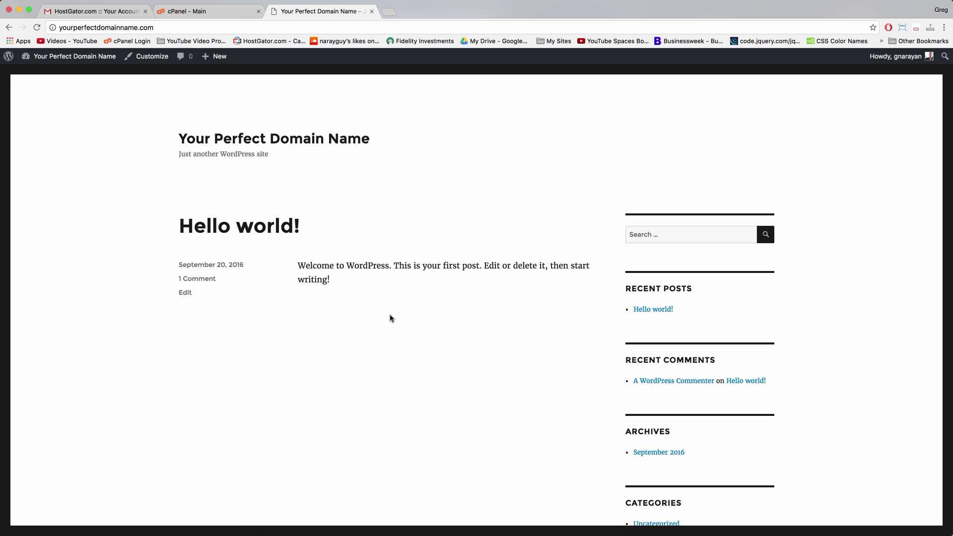
pyautogui.scroll(-10, 390, 318)
pyautogui.scroll(10, 389, 317)
pyautogui.scroll(-1, 240, 119)
pyautogui.scroll(1, 534, 348)
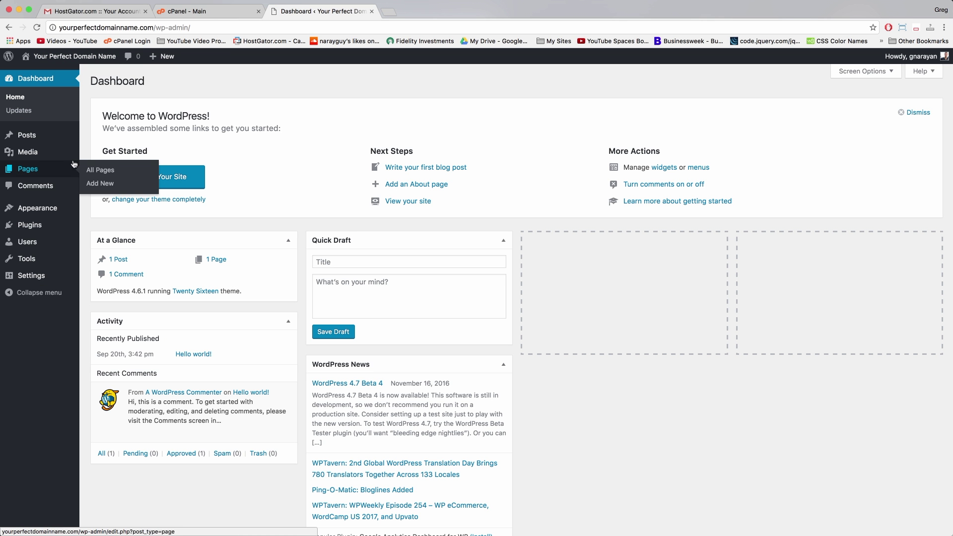
# In General Settings, change the site title to YourPerfectDomainName.com.
pyautogui.click(58, 282)
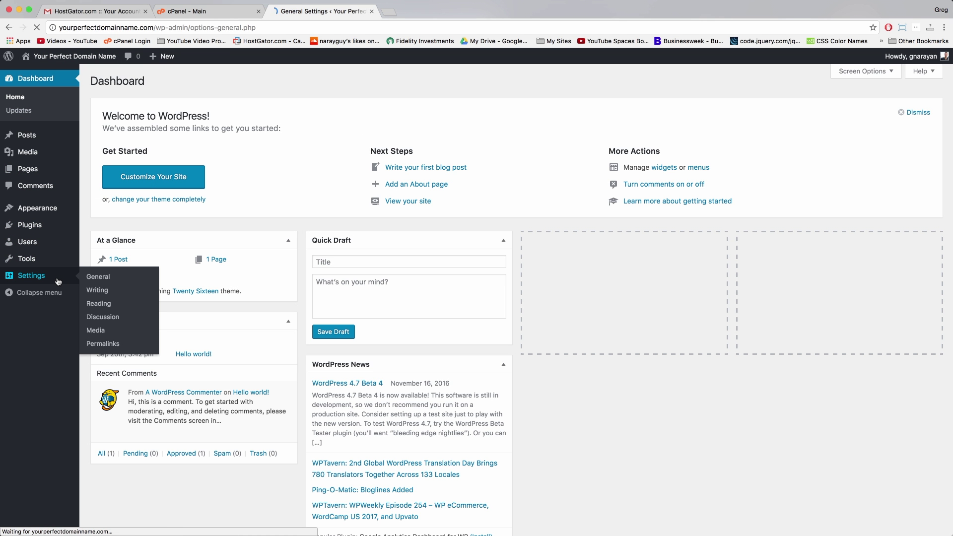
pyautogui.moveTo(21, 180)
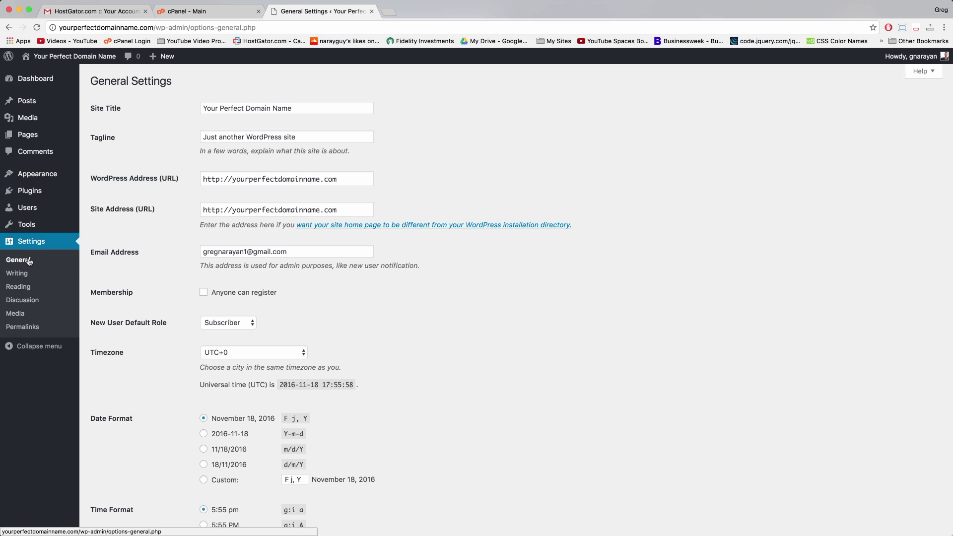
pyautogui.tripleClick(230, 108)
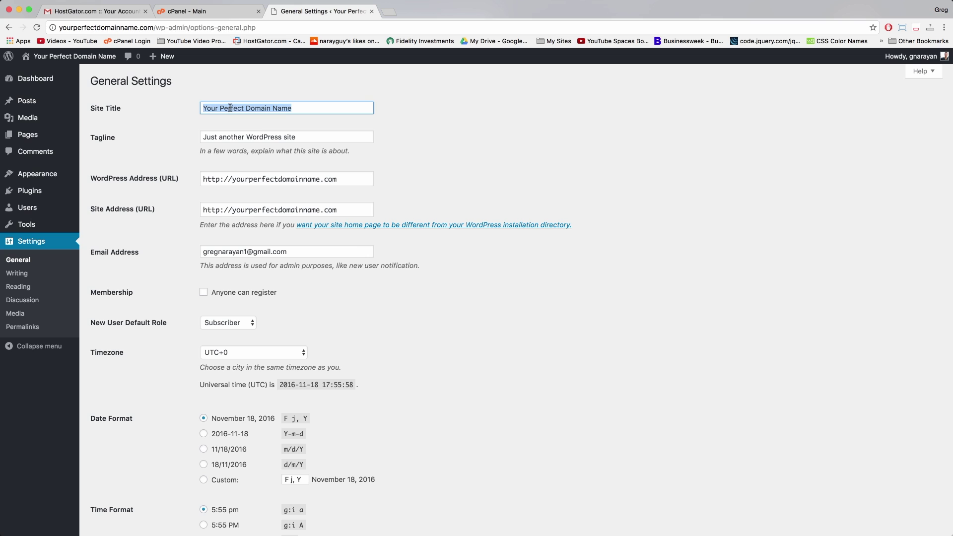
pyautogui.click(220, 108)
pyautogui.press('BackSpace')
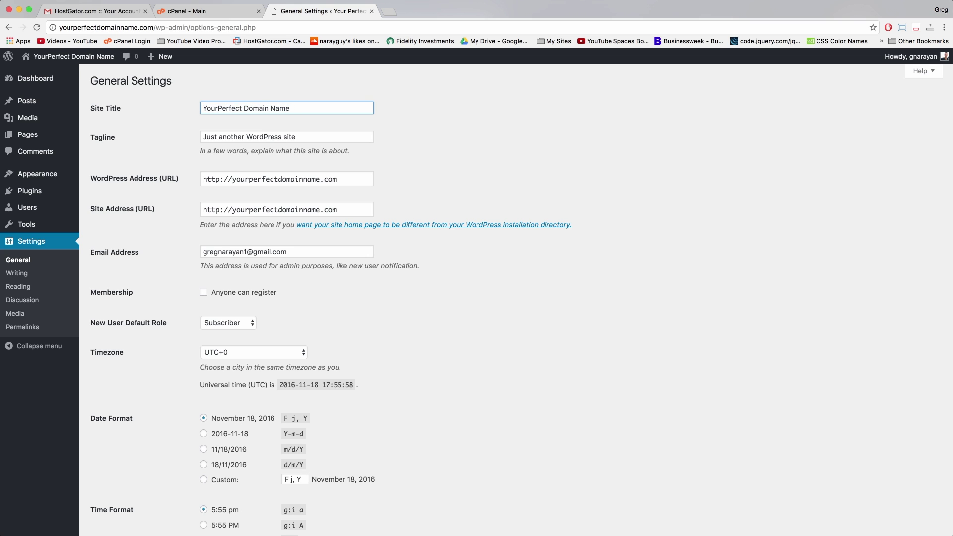
pyautogui.press('BackSpace')
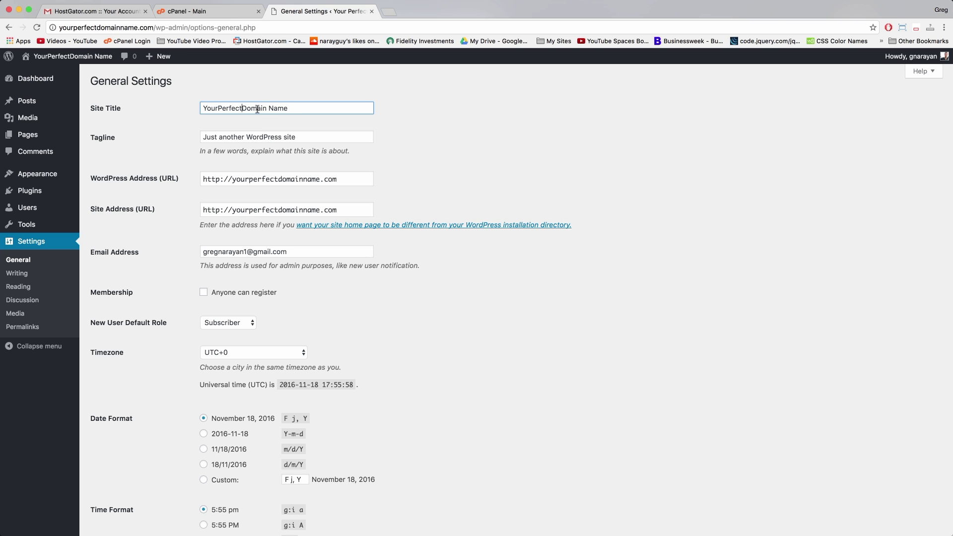
pyautogui.click(269, 110)
pyautogui.press('BackSpace')
pyautogui.write('.com')
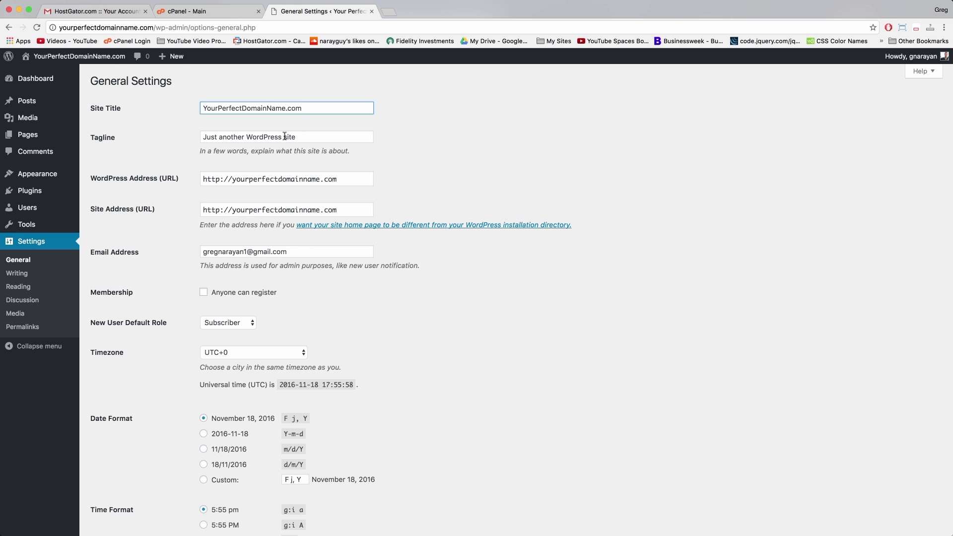
# Change the tagline to 'Just another amazing WordPress site'.
pyautogui.click(246, 137)
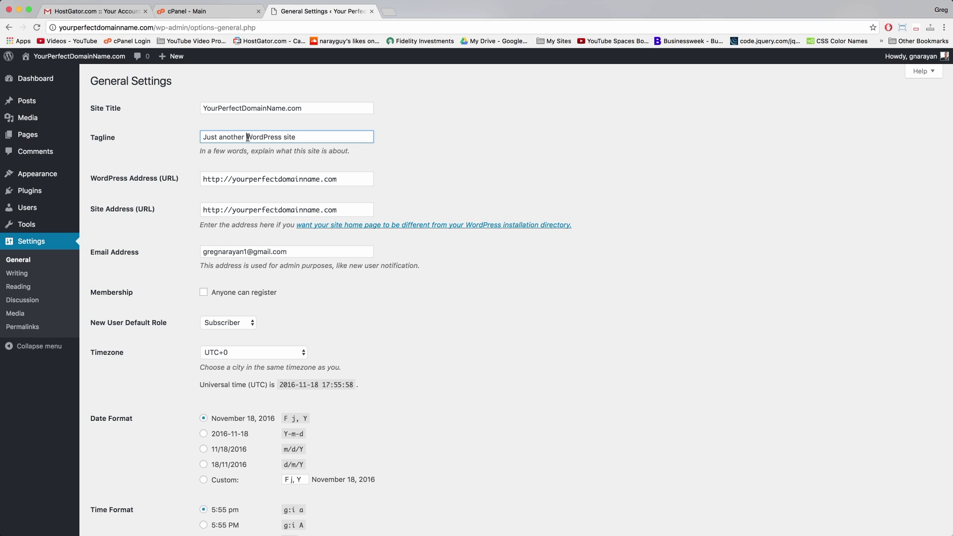
pyautogui.write('amazing')
pyautogui.click(234, 180)
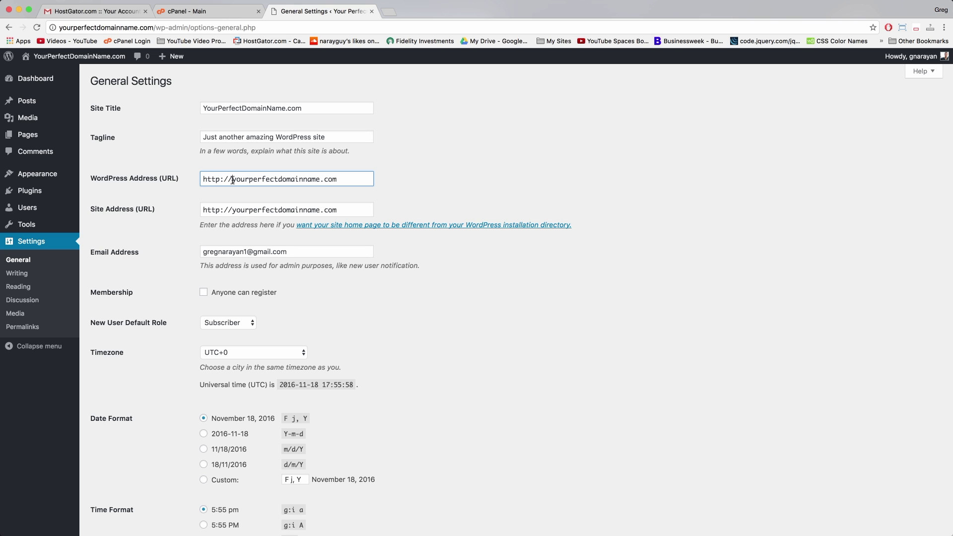
pyautogui.write('www.')
pyautogui.click(233, 211)
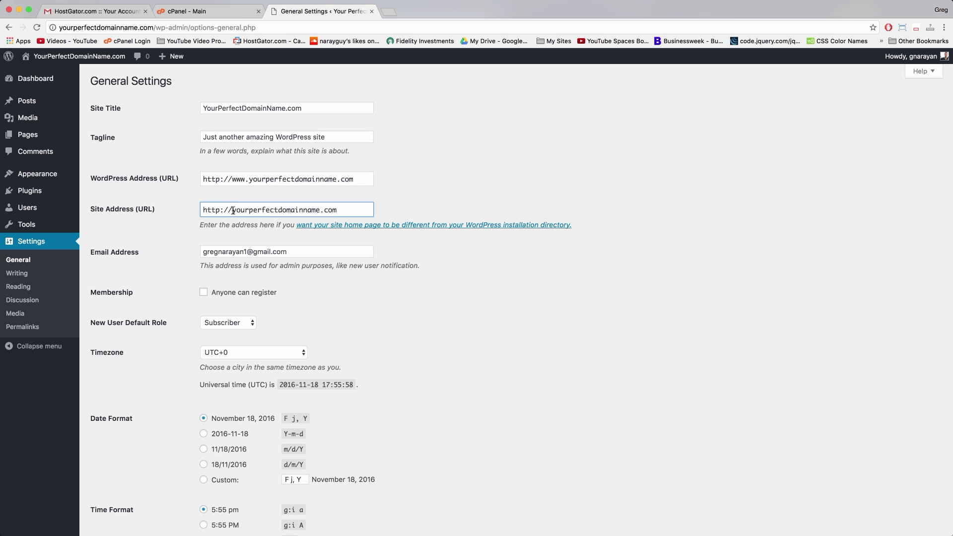
pyautogui.write('www.')
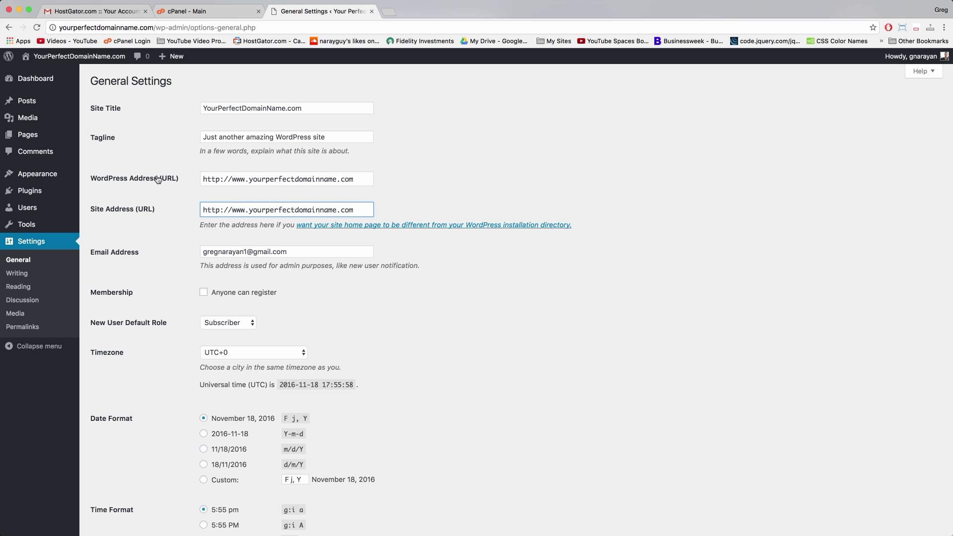
pyautogui.click(205, 178)
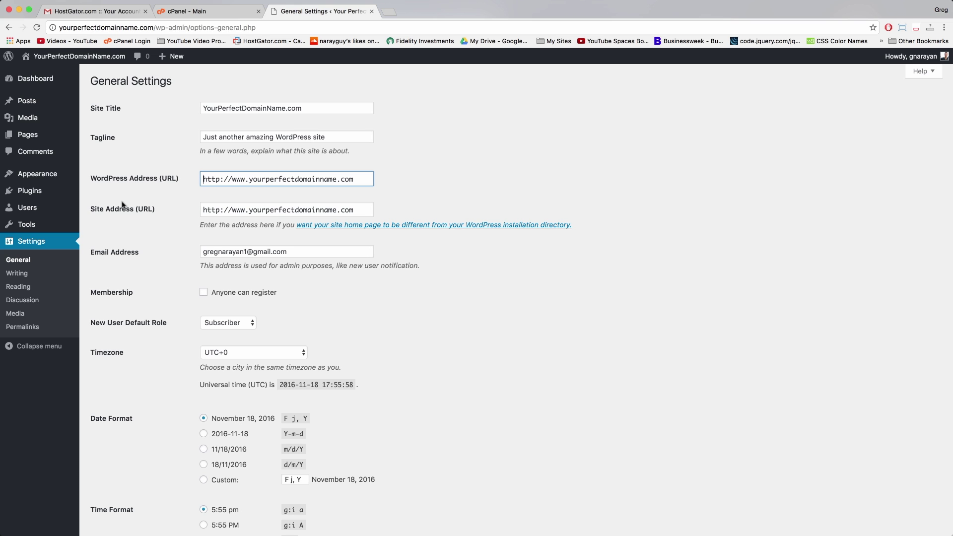
pyautogui.click(220, 212)
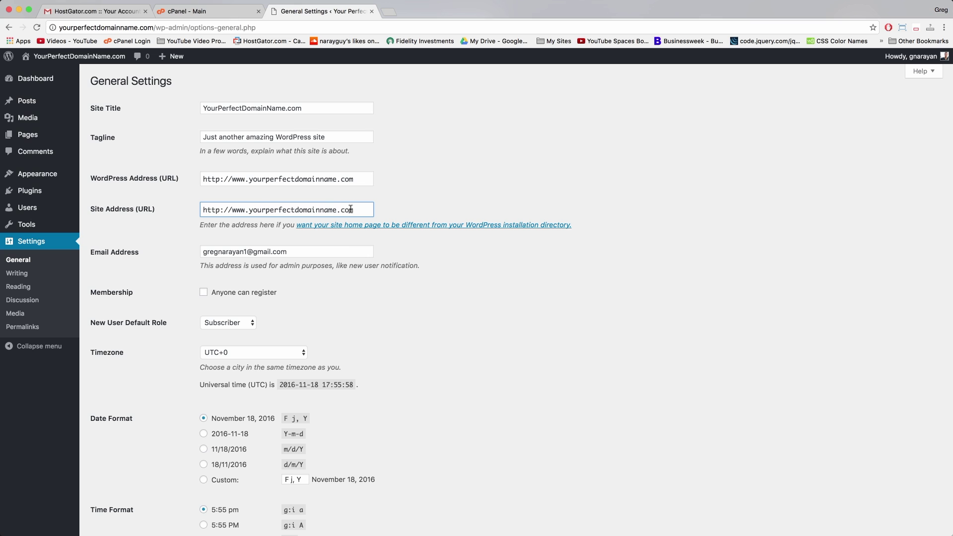
pyautogui.click(356, 180)
pyautogui.click(353, 210)
pyautogui.click(355, 176)
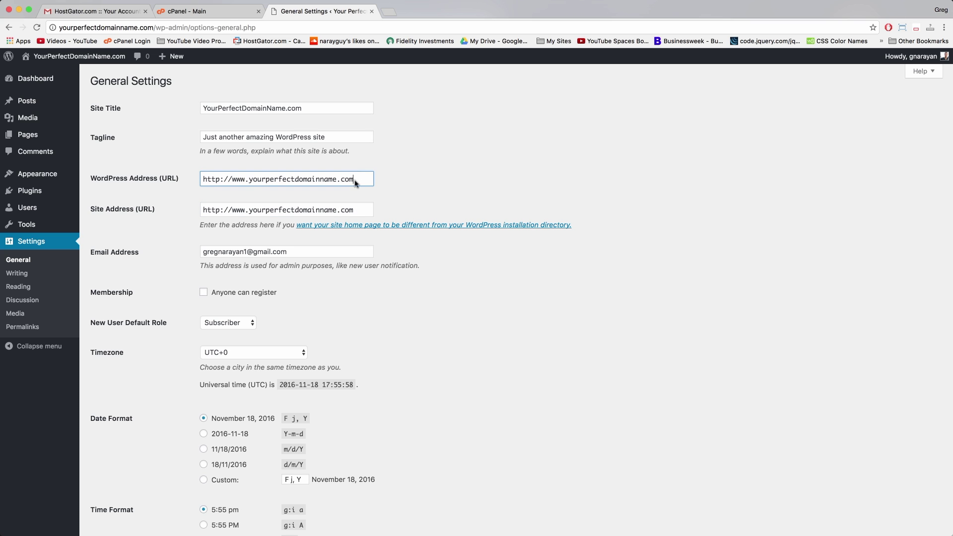
pyautogui.click(365, 212)
pyautogui.click(364, 179)
pyautogui.click(364, 210)
pyautogui.click(357, 179)
pyautogui.click(356, 207)
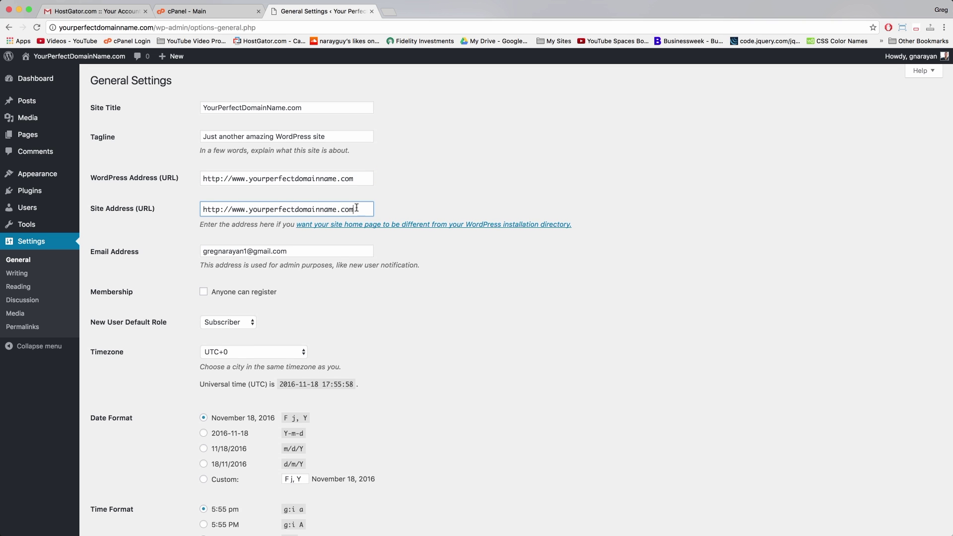
pyautogui.scroll(-4, 356, 207)
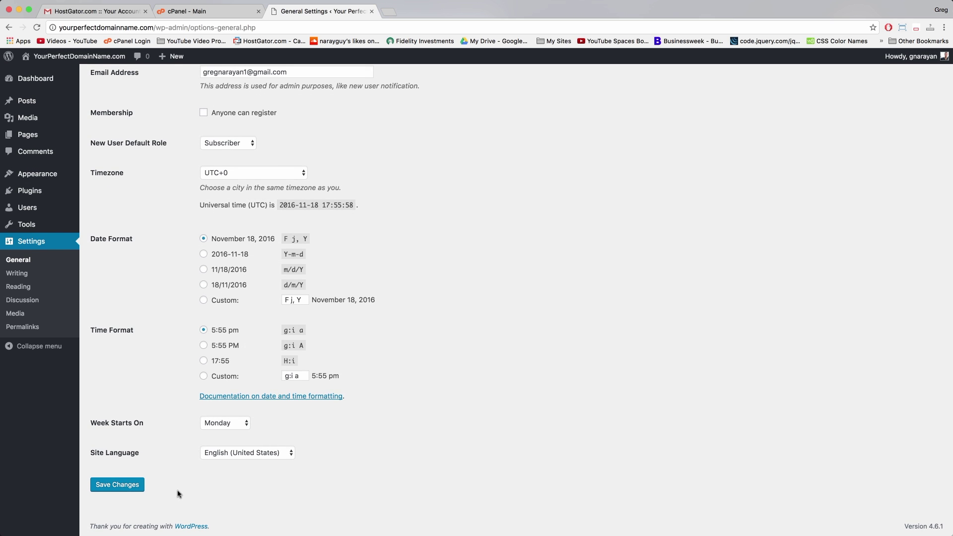
pyautogui.click(134, 489)
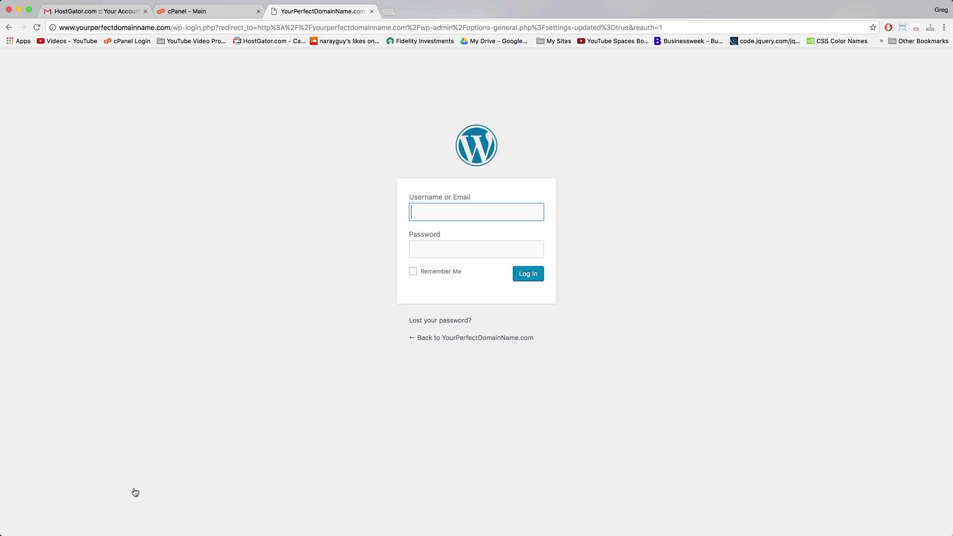
# Log back in with the admin username and password.
pyautogui.write('gnarayan')
pyautogui.press('Tab')
pyautogui.write('••••••••')
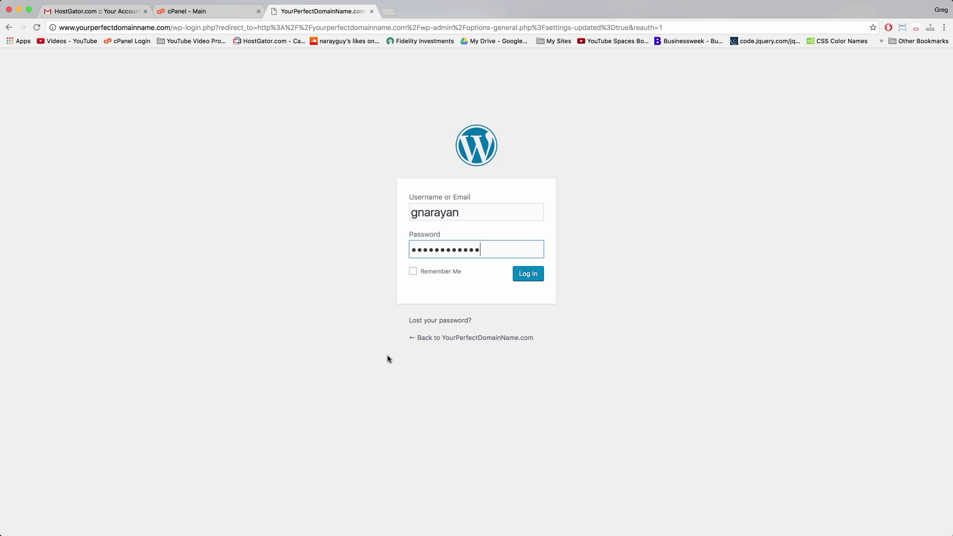
pyautogui.click(533, 276)
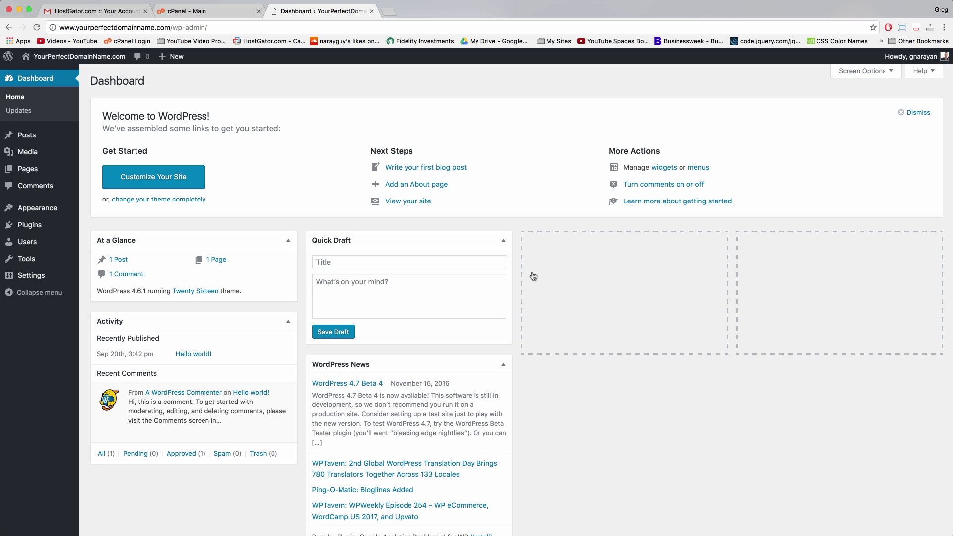
# Preview the live homepage, then go back to the admin and open Appearance > Themes.
pyautogui.click(64, 58)
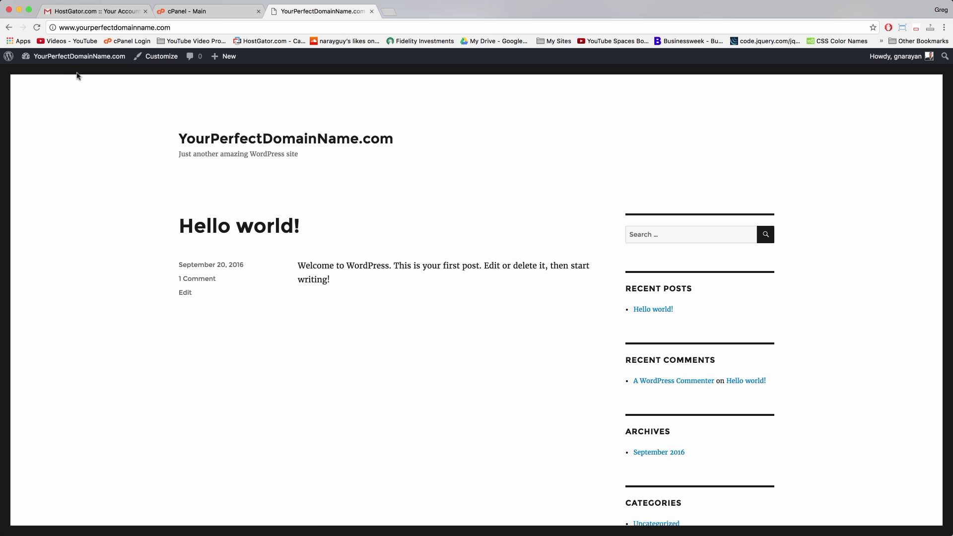
pyautogui.moveTo(61, 62)
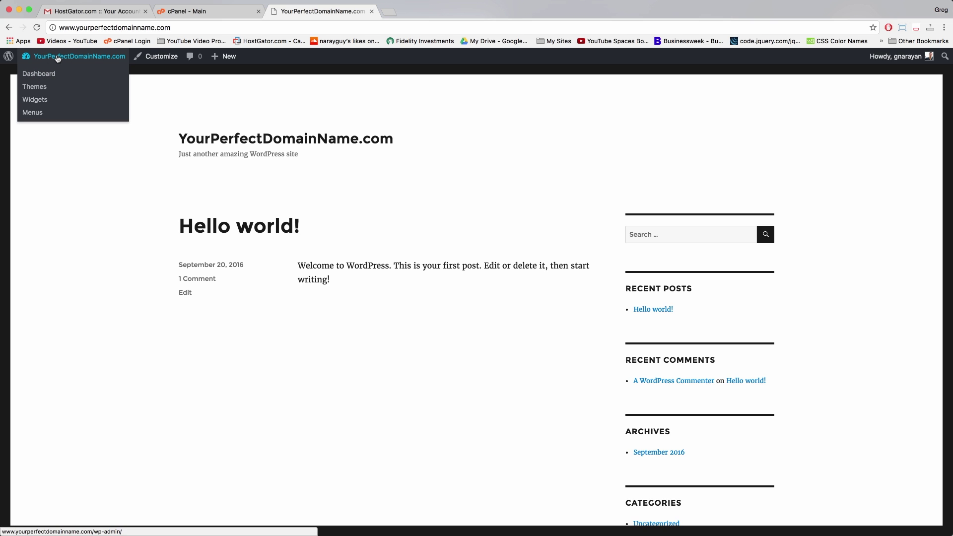
pyautogui.click(58, 59)
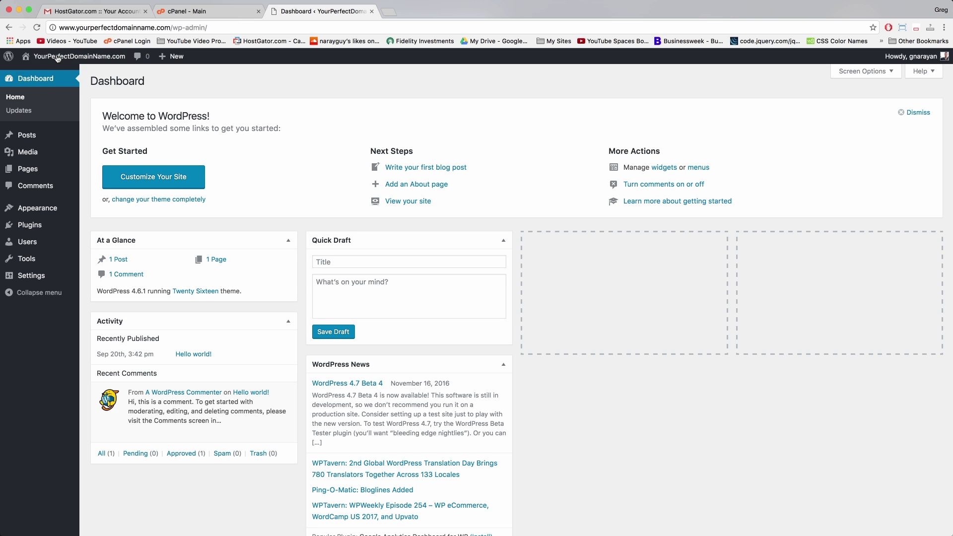
pyautogui.click(34, 213)
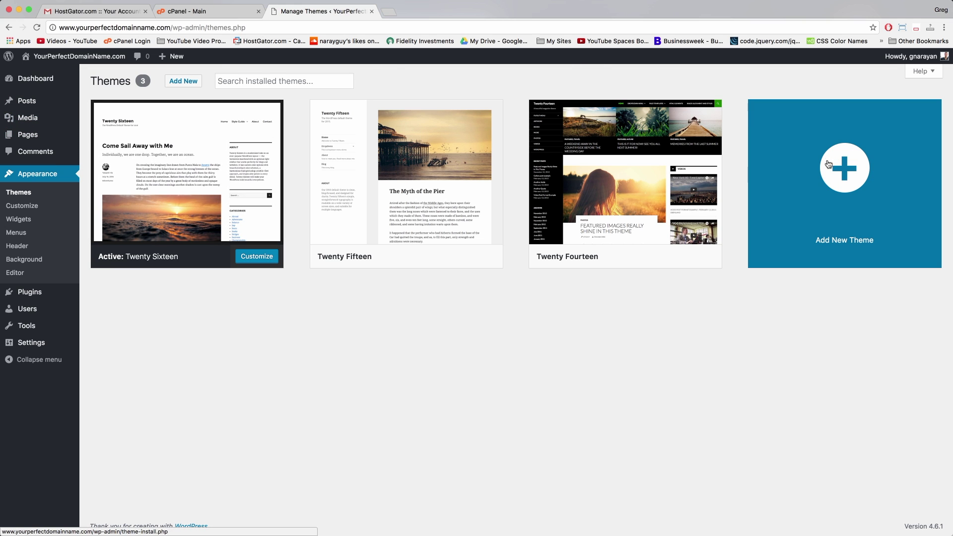
# Browse the 15 featured themes under Add New Theme and begin a theme search.
pyautogui.click(845, 178)
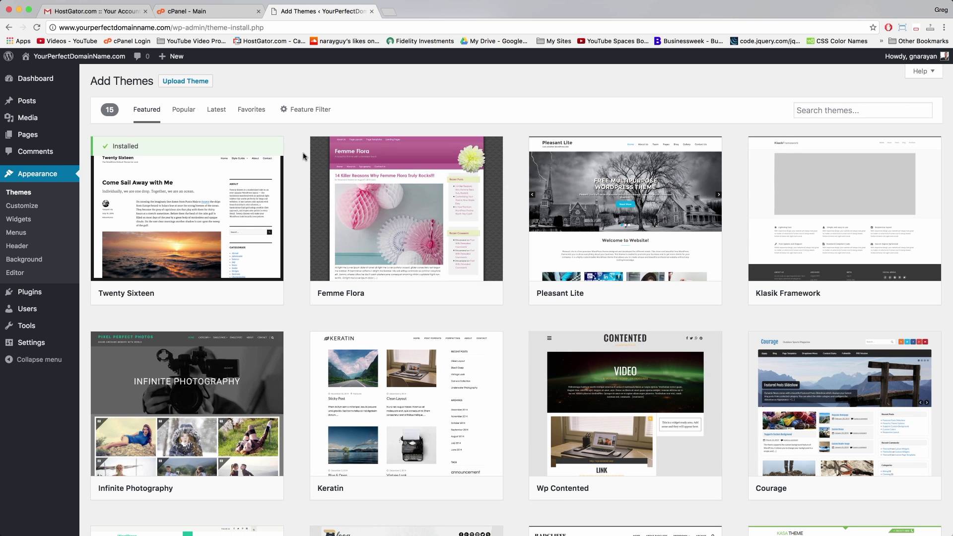
pyautogui.scroll(-10, 304, 157)
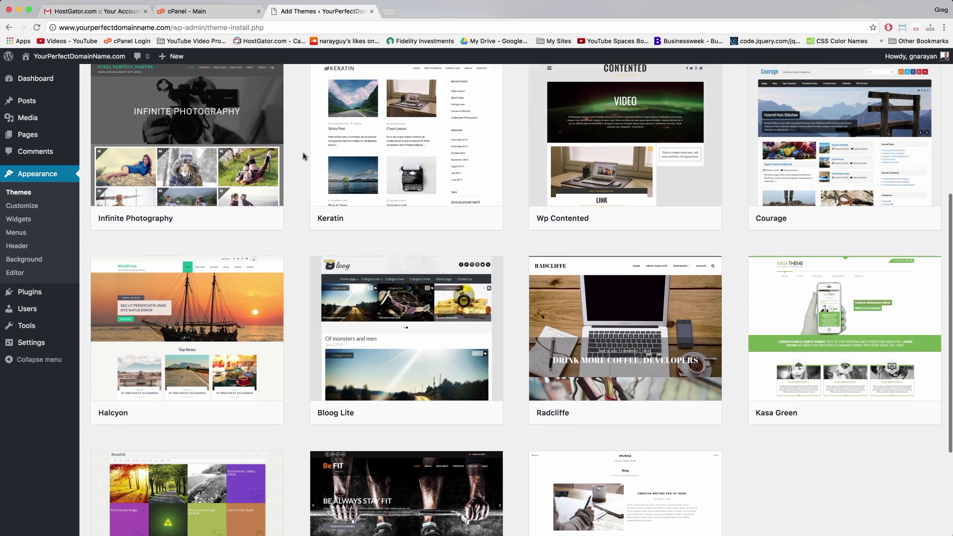
pyautogui.scroll(-6, 303, 157)
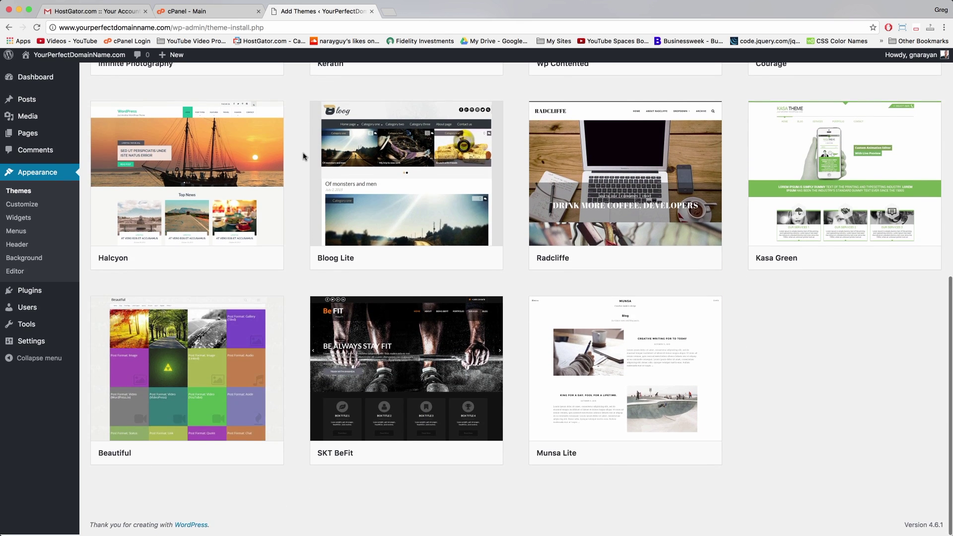
pyautogui.scroll(11, 513, 336)
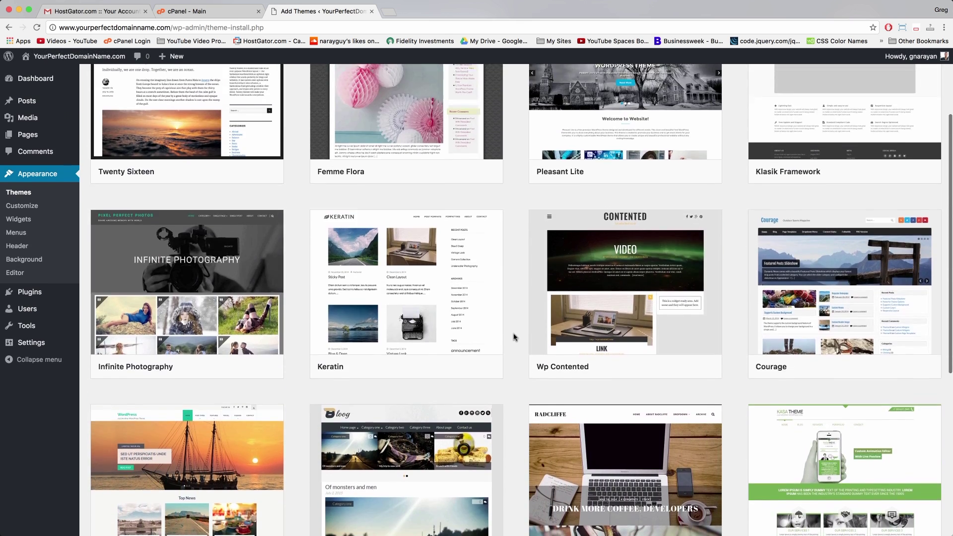
pyautogui.scroll(5, 513, 336)
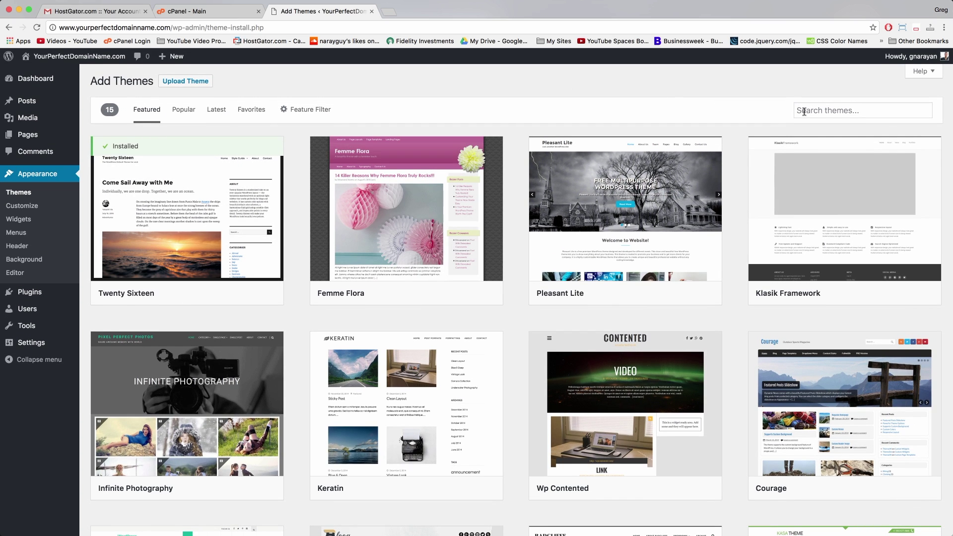
pyautogui.click(829, 111)
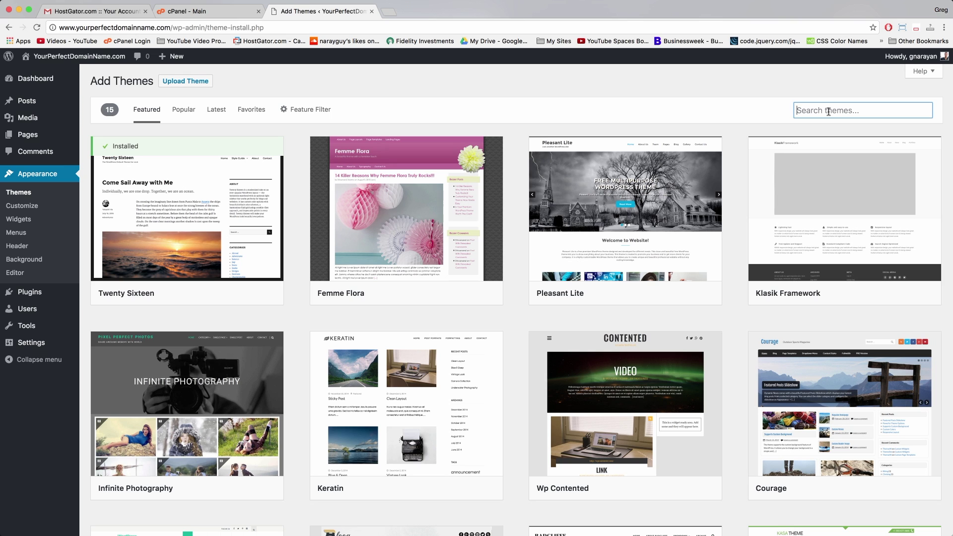
# Search for 'catch base', then install and activate the Catch Base theme.
pyautogui.write('catch base')
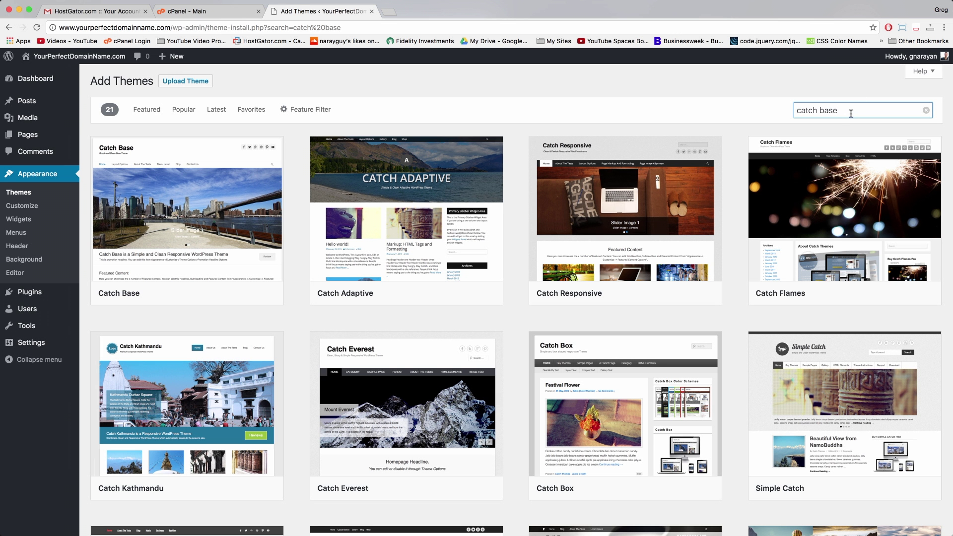
pyautogui.moveTo(211, 184)
pyautogui.moveTo(544, 225)
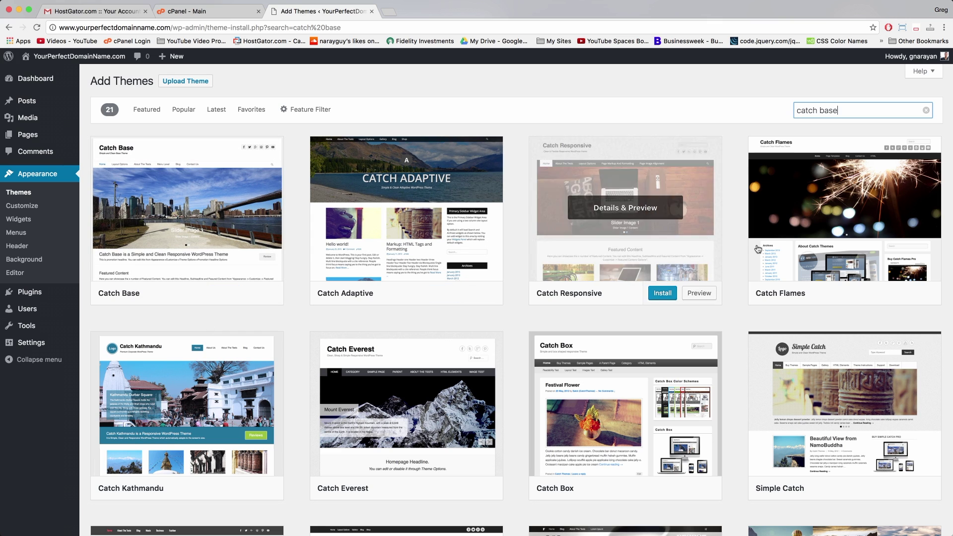
pyautogui.scroll(-1, 544, 225)
pyautogui.scroll(-10, 544, 224)
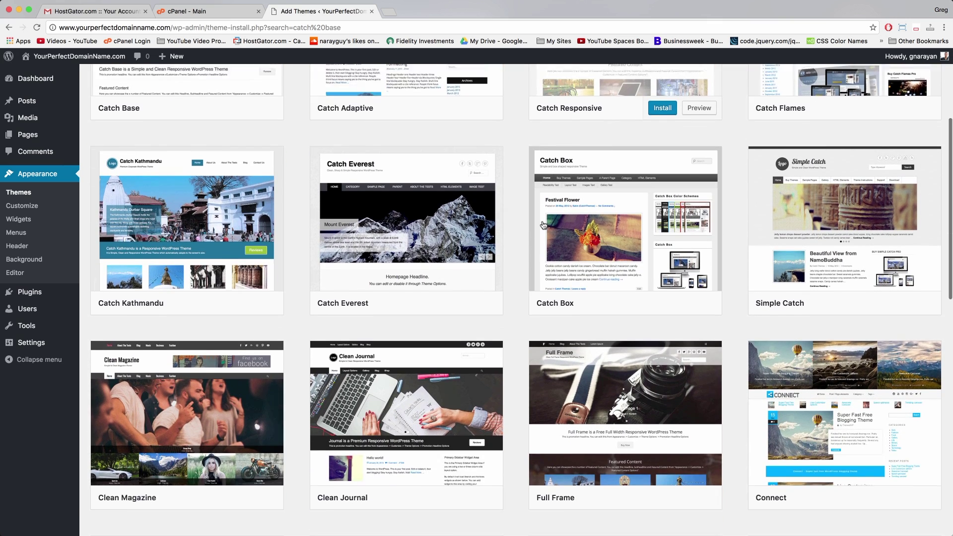
pyautogui.scroll(-10, 544, 225)
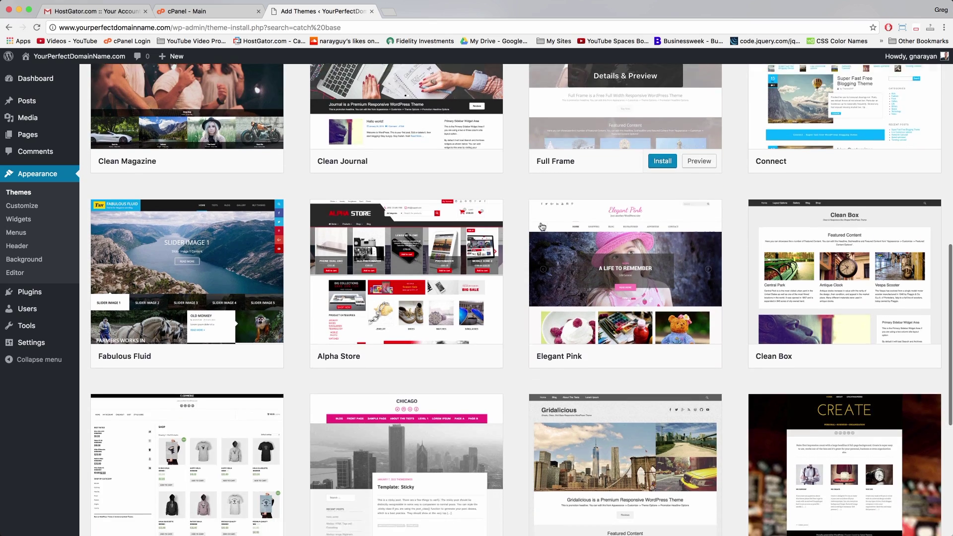
pyautogui.scroll(20, 543, 226)
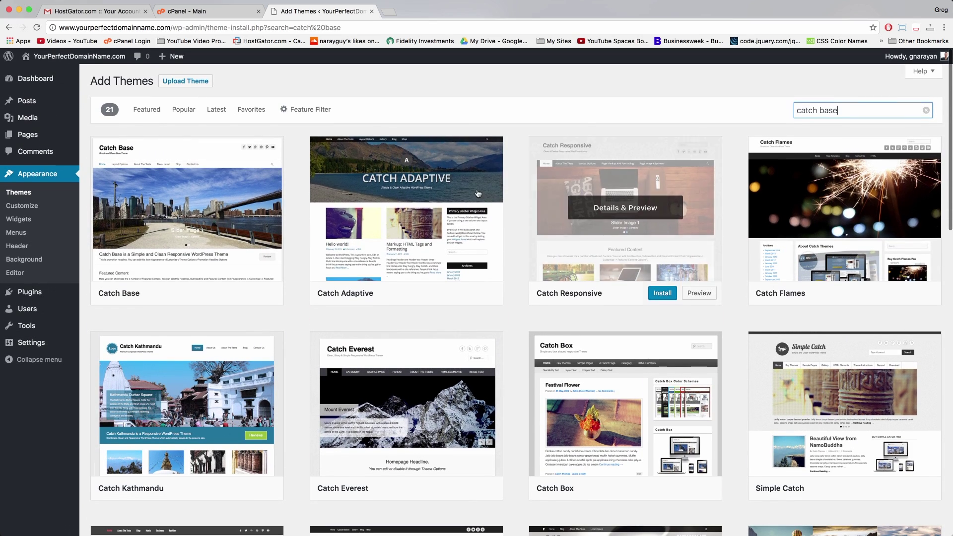
pyautogui.moveTo(218, 213)
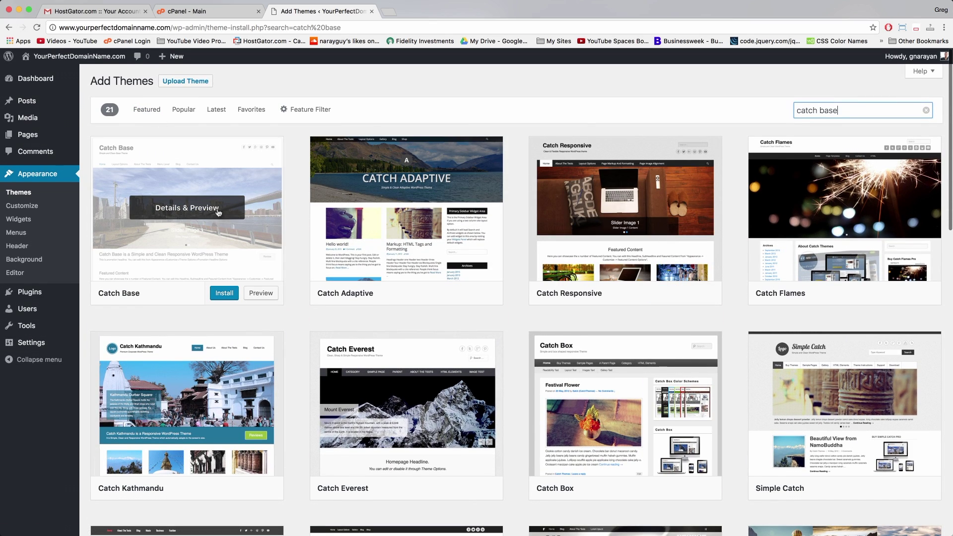
pyautogui.click(222, 295)
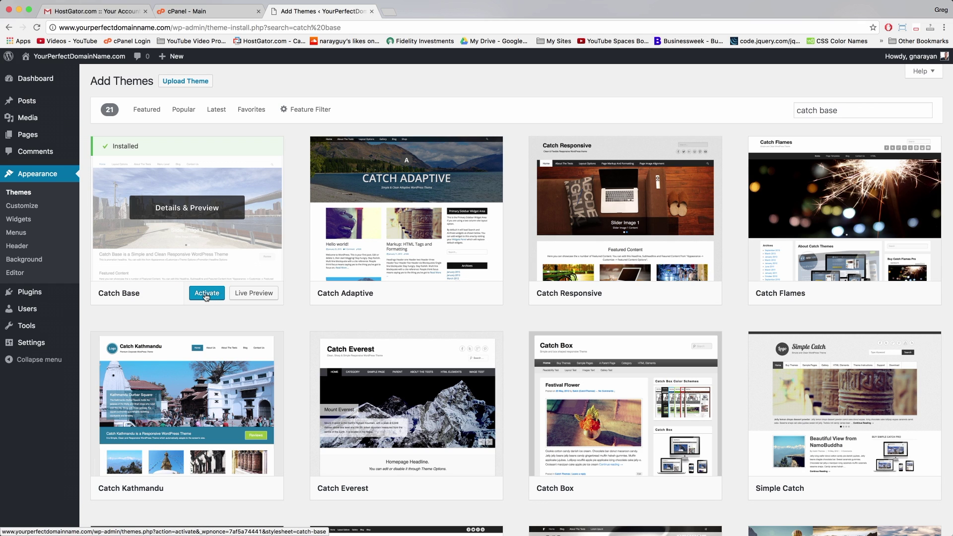
pyautogui.click(207, 294)
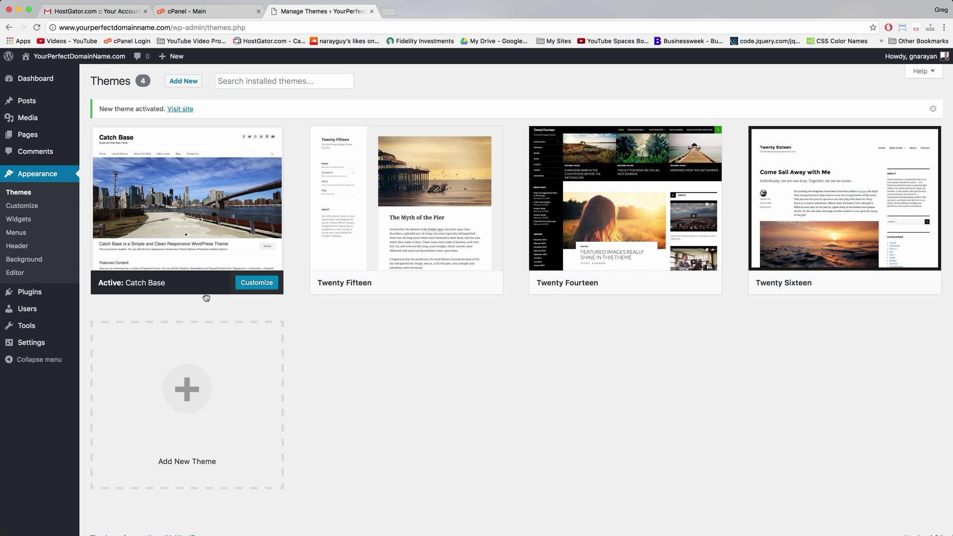
# Scroll the Catch Base homepage to review its city slider and Featured Content section.
pyautogui.moveTo(94, 61)
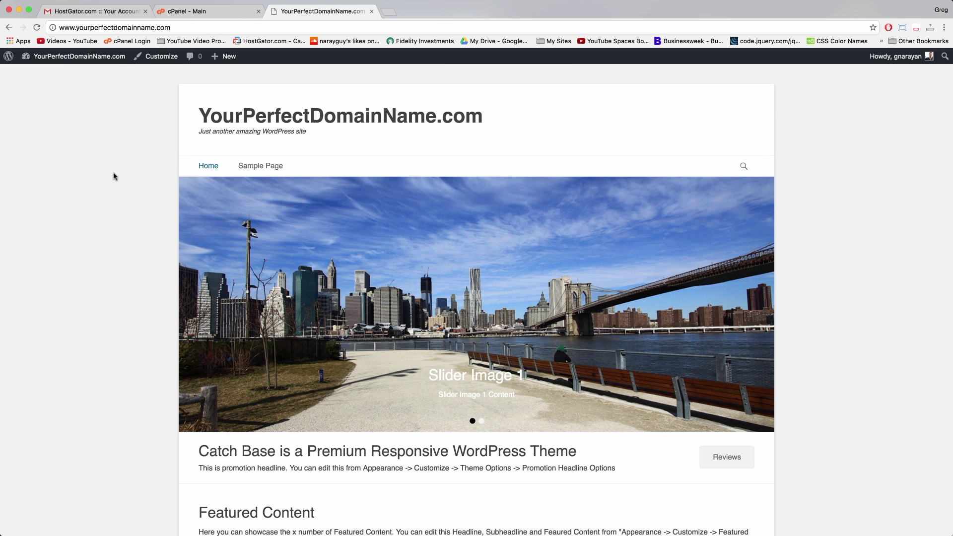
pyautogui.scroll(-7, 113, 176)
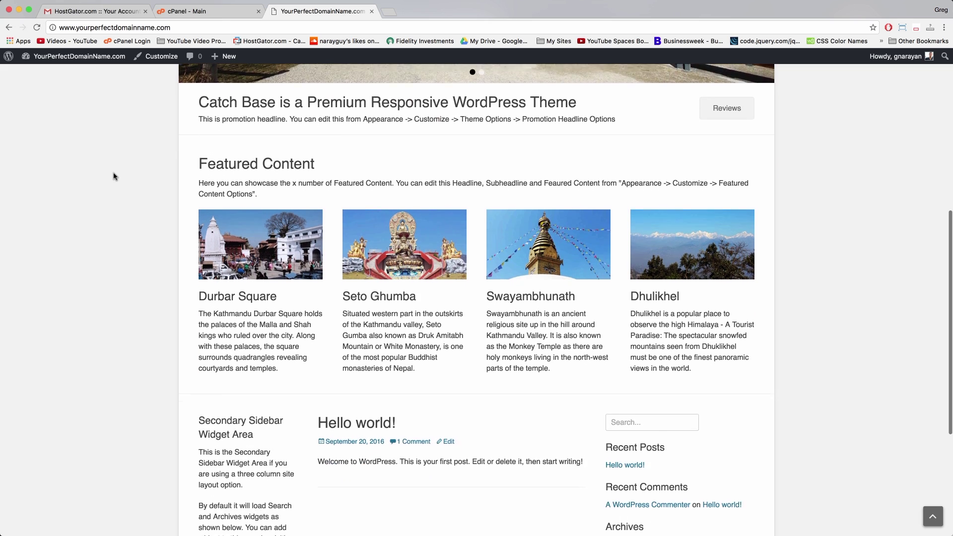
pyautogui.scroll(-3, 113, 176)
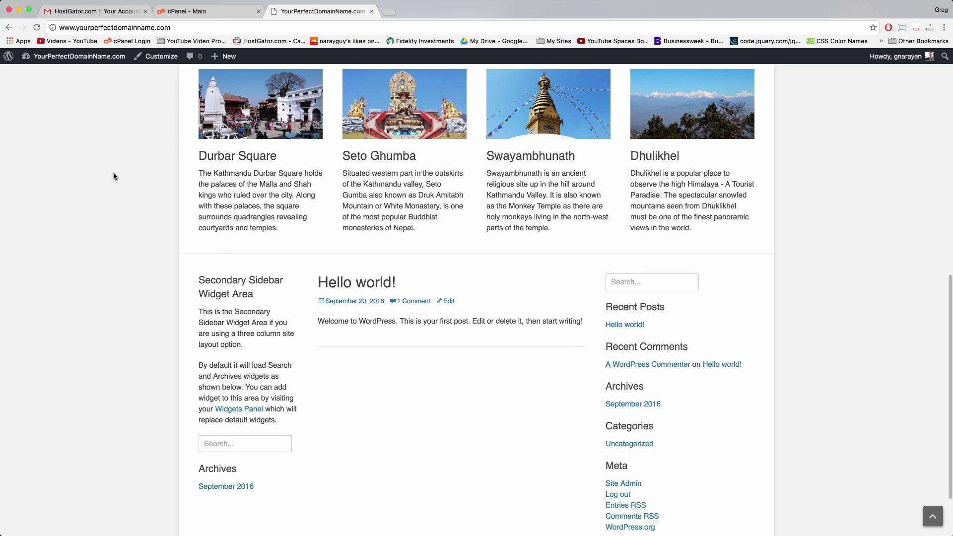
pyautogui.scroll(-2, 120, 275)
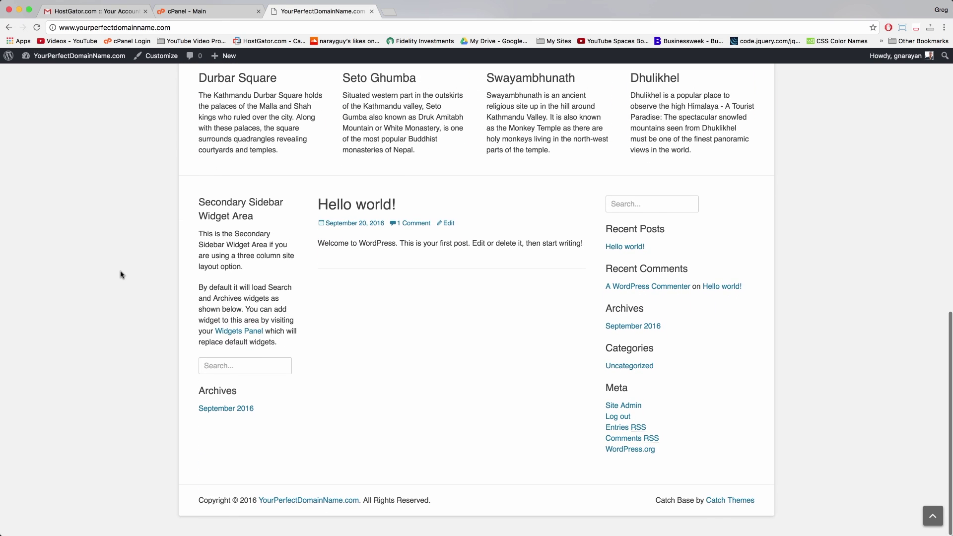
pyautogui.scroll(4, 515, 484)
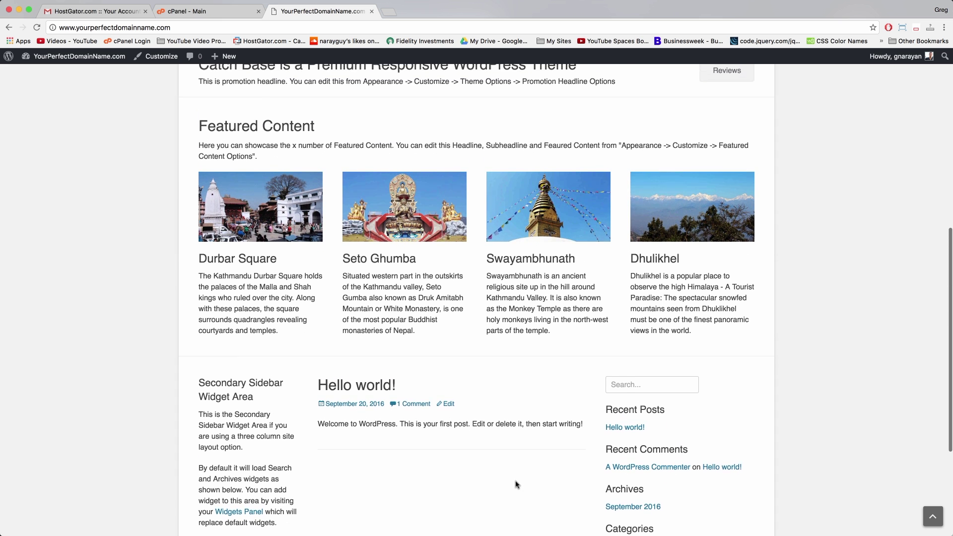
pyautogui.scroll(6, 515, 485)
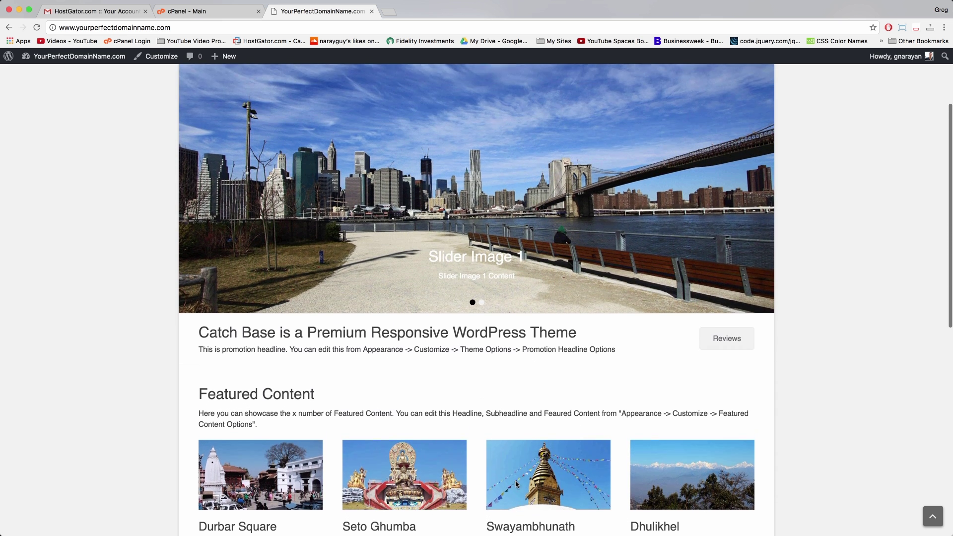
pyautogui.scroll(3, 517, 484)
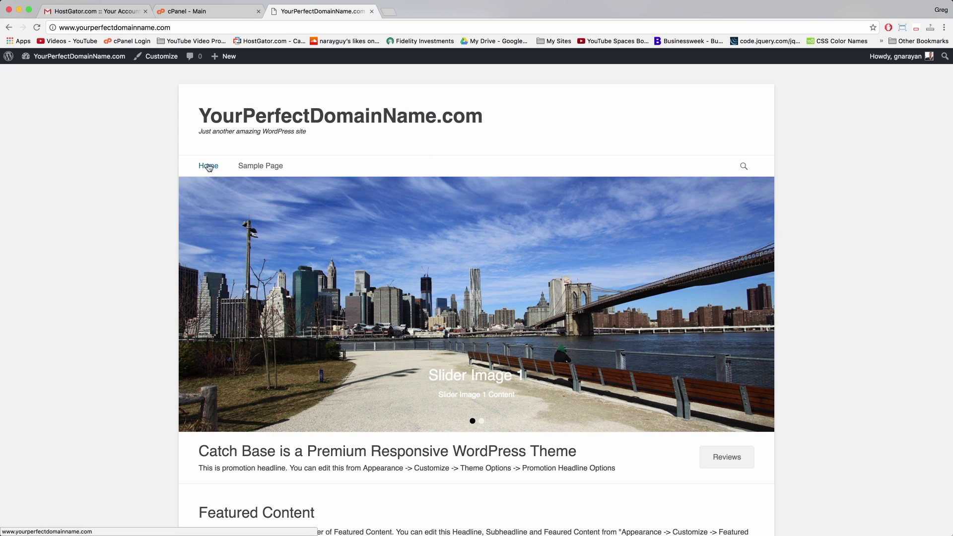
pyautogui.scroll(-10, 478, 286)
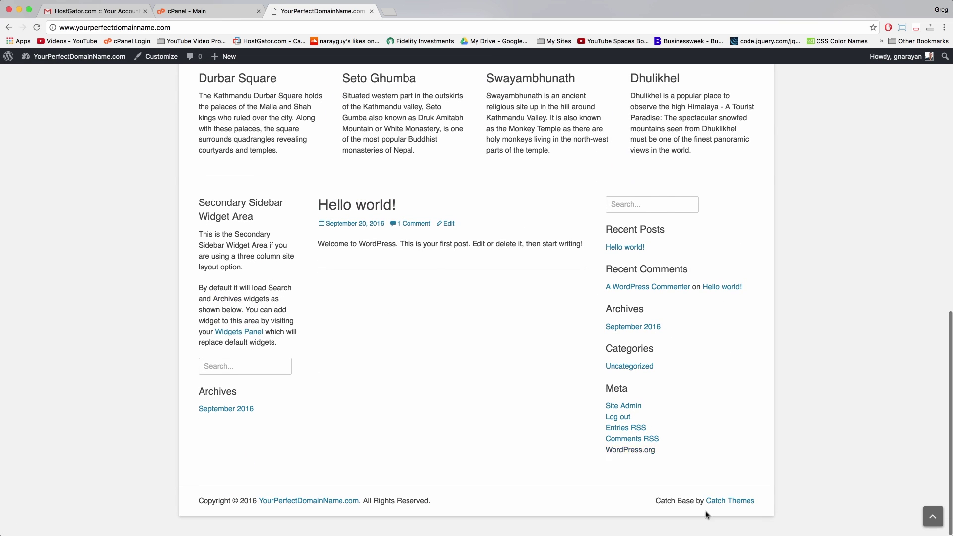
pyautogui.scroll(1, 634, 419)
pyautogui.scroll(6, 634, 419)
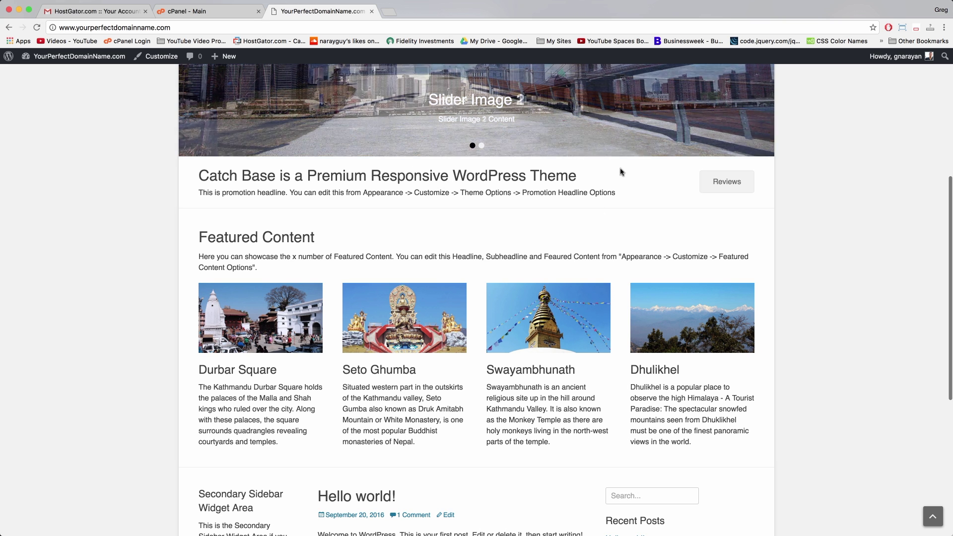
pyautogui.scroll(6, 475, 198)
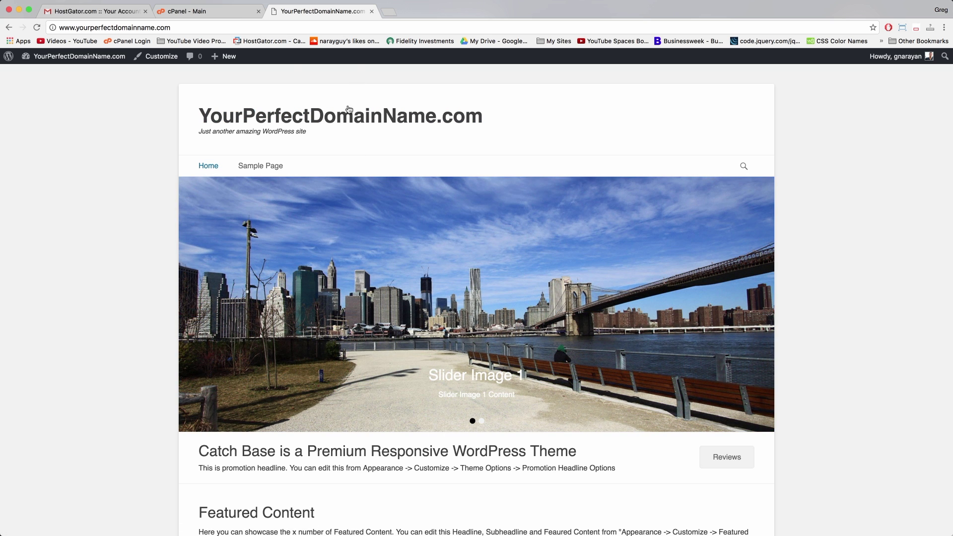
pyautogui.scroll(-5, 387, 209)
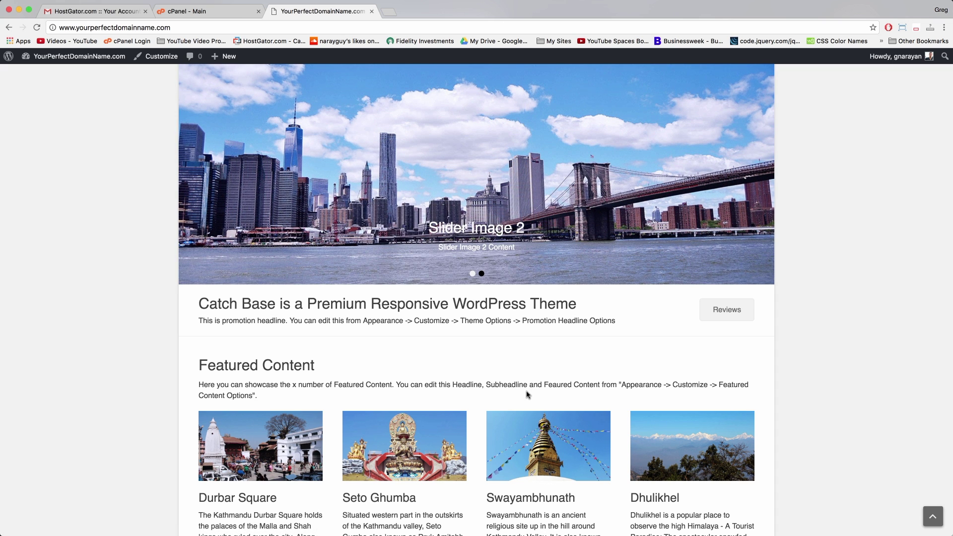
pyautogui.scroll(5, 140, 219)
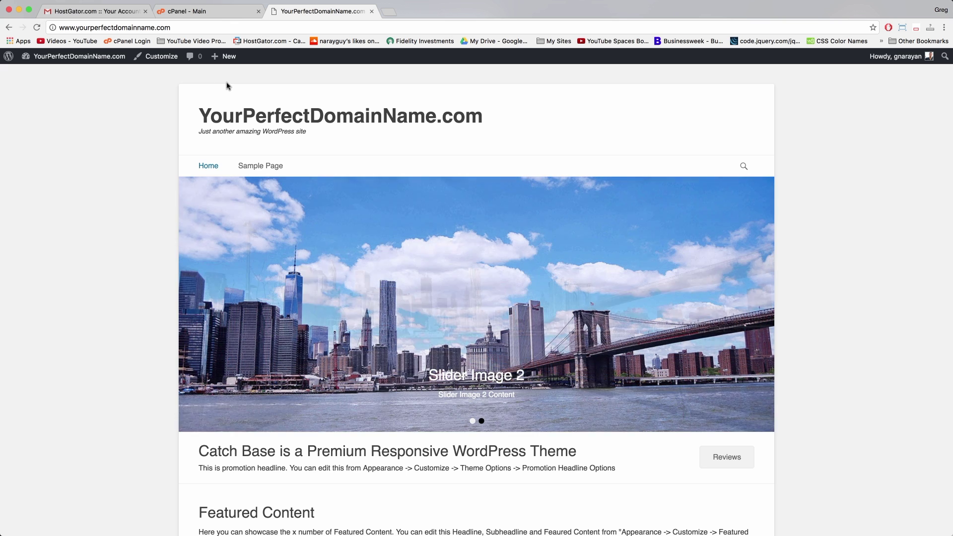
pyautogui.moveTo(226, 60)
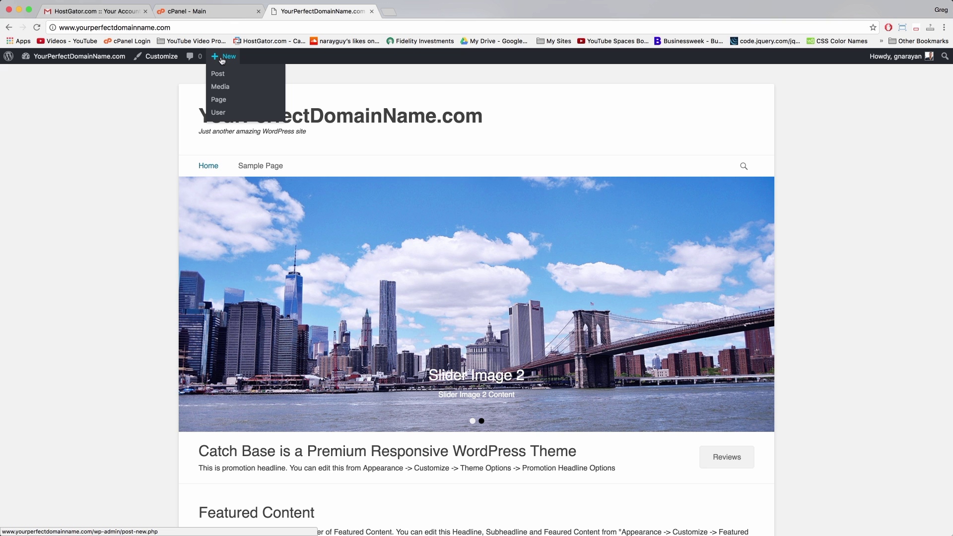
# Create a new page and title it 'About Us'.
pyautogui.click(222, 101)
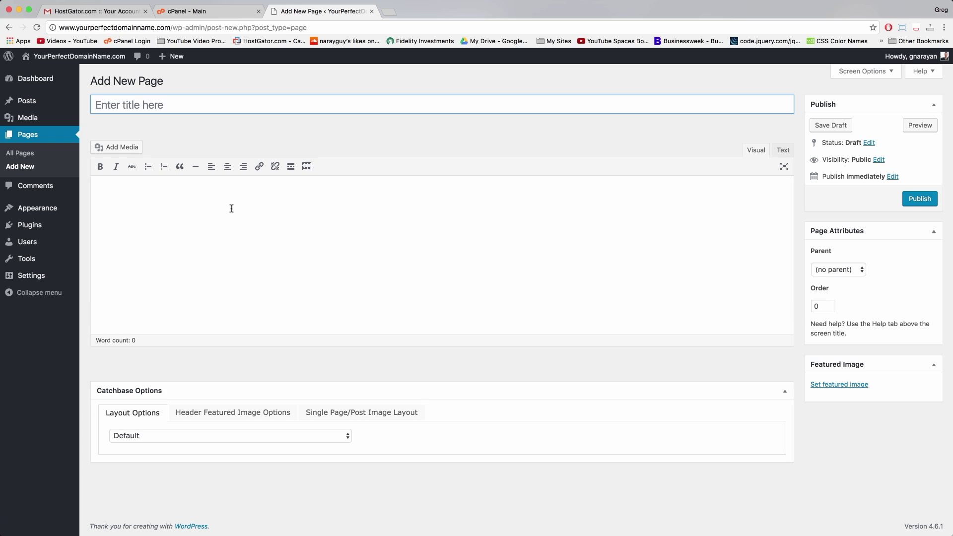
pyautogui.click(209, 222)
pyautogui.click(139, 102)
pyautogui.write('About Ud')
# Let the About Us draft autosave, then search 'panipsum' in a new browser tab.
pyautogui.click(226, 247)
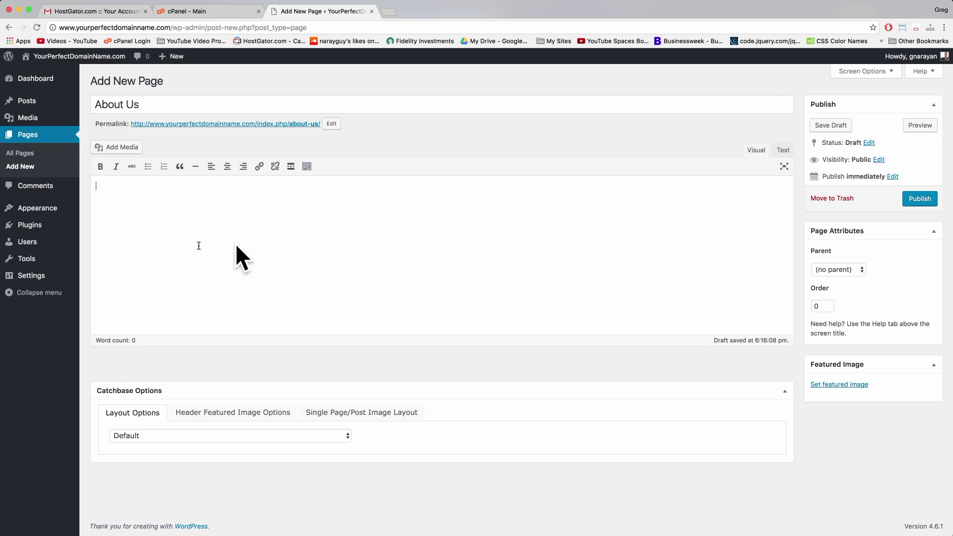
pyautogui.click(390, 12)
pyautogui.write('panip')
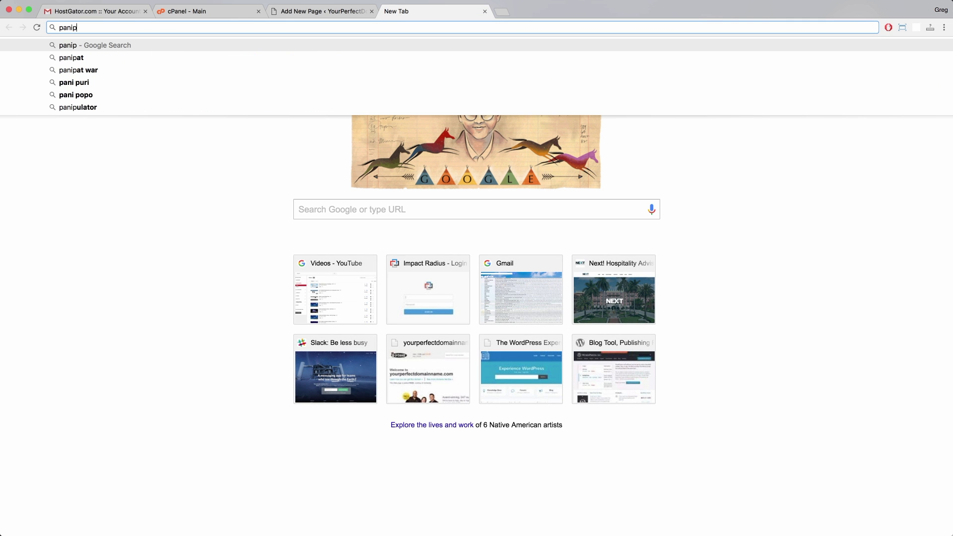
pyautogui.write('sum')
# Open panipsum.com and tick the Coffee, U.S. Presidents and J.R.R. Tolkien Glossary word lists.
pyautogui.press('Return')
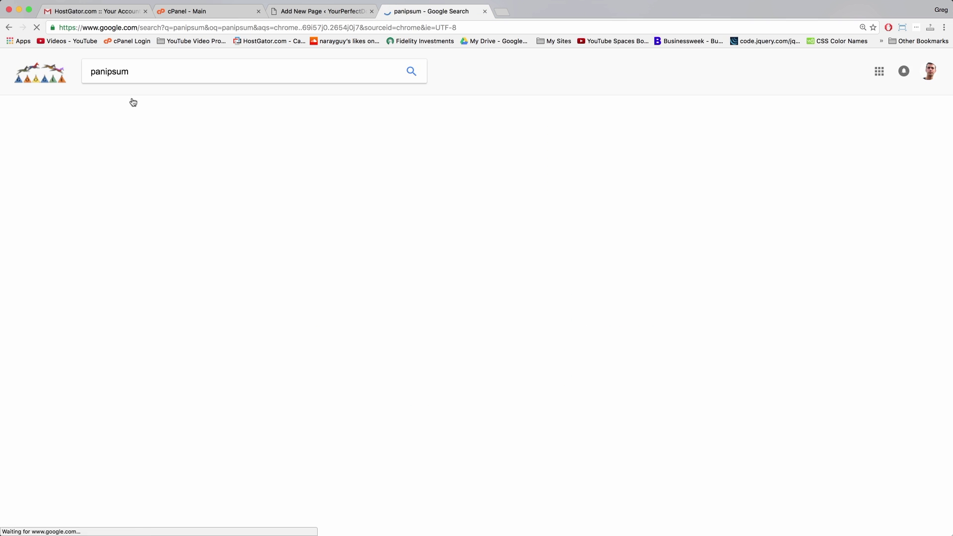
pyautogui.click(119, 155)
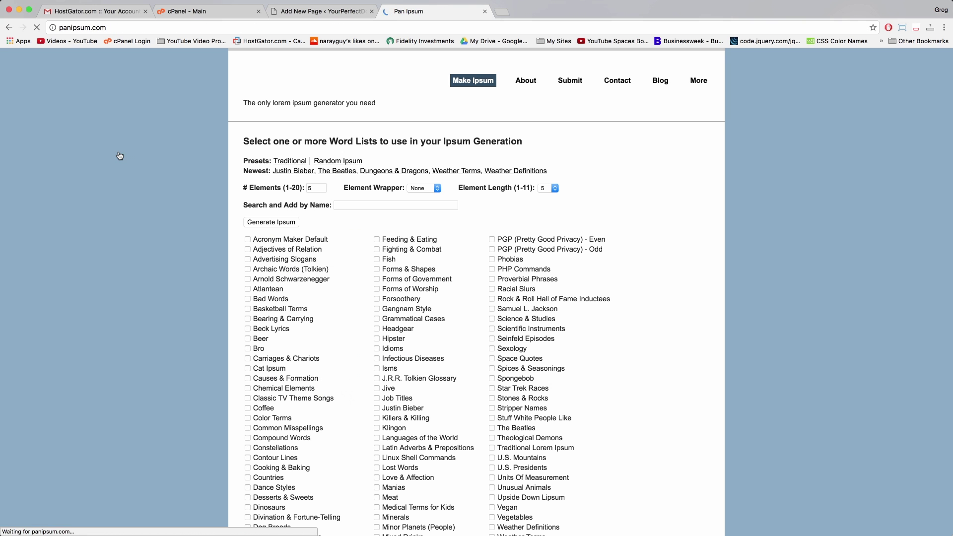
pyautogui.click(249, 409)
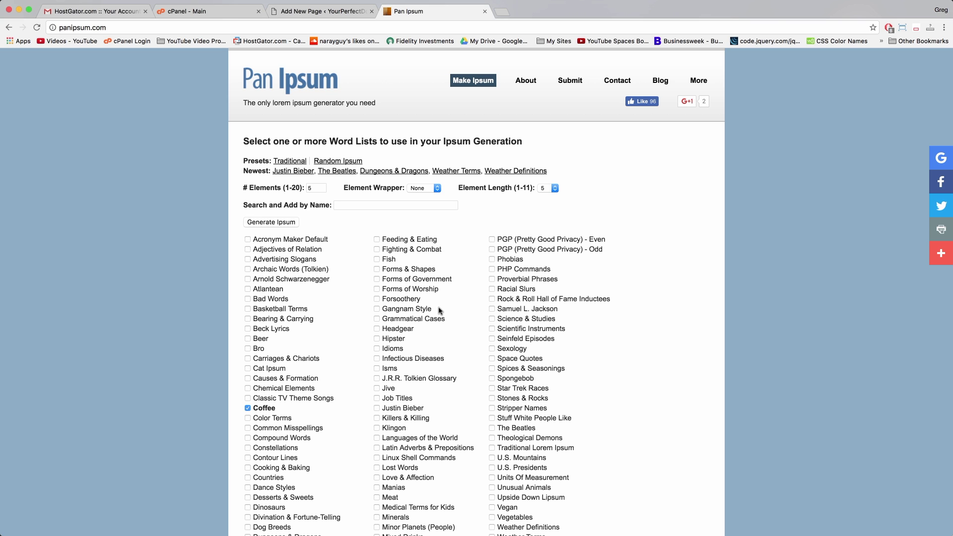
pyautogui.scroll(-5, 521, 401)
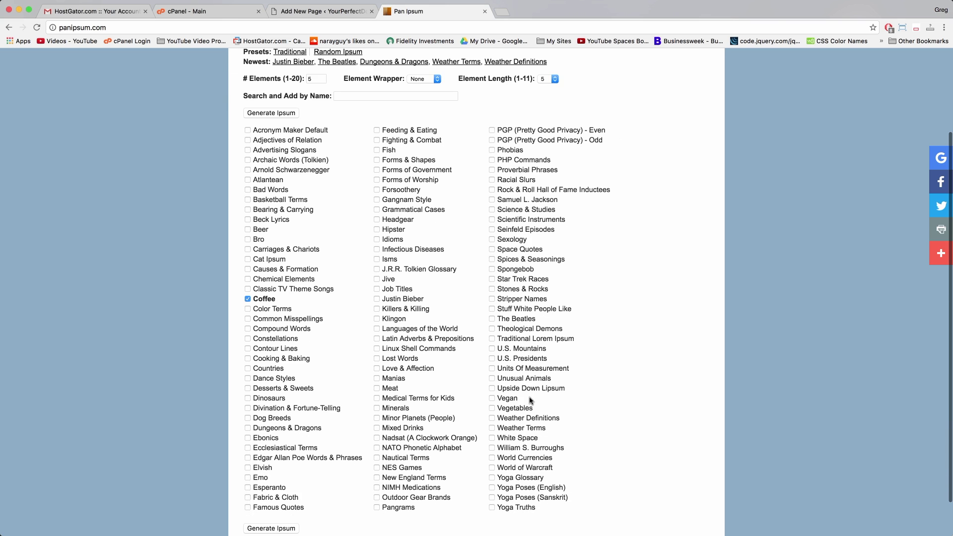
pyautogui.click(494, 359)
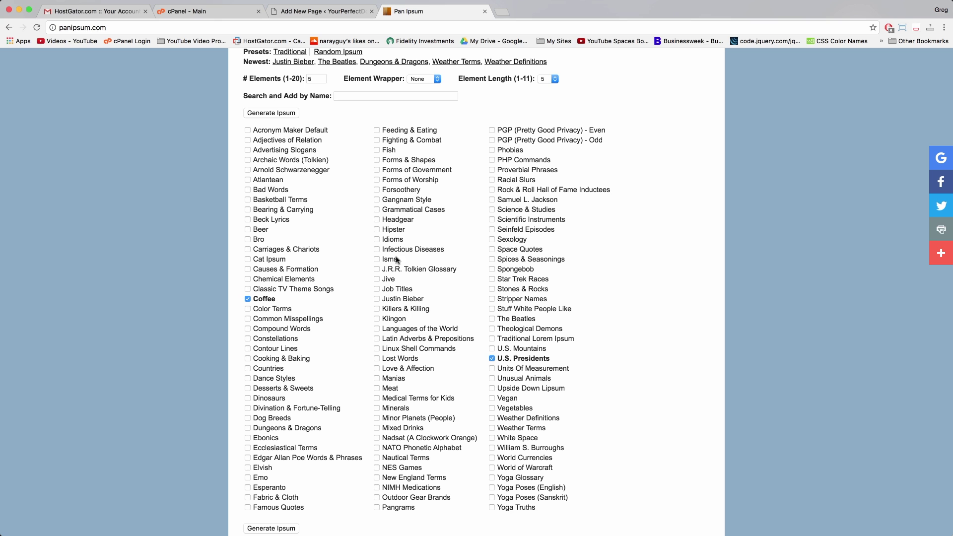
pyautogui.click(377, 269)
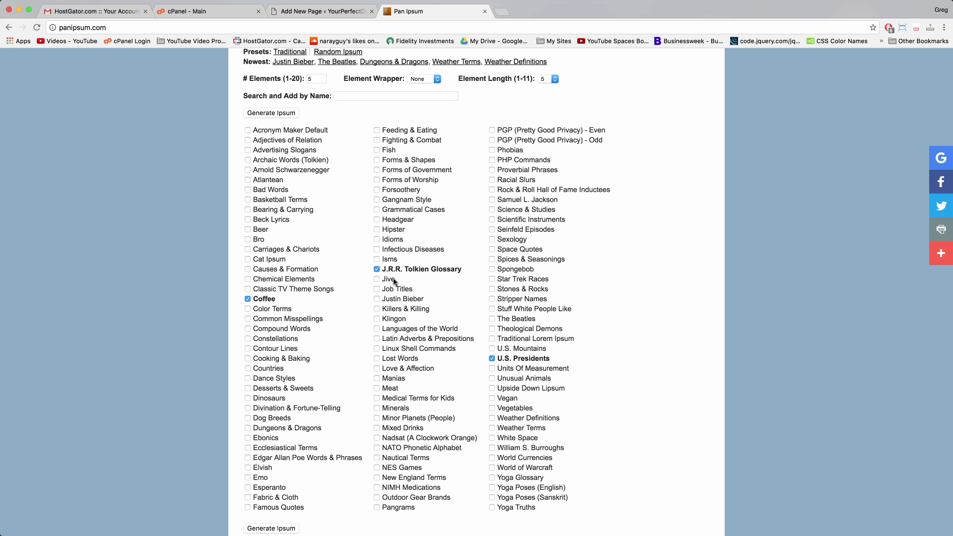
pyautogui.scroll(-2, 444, 275)
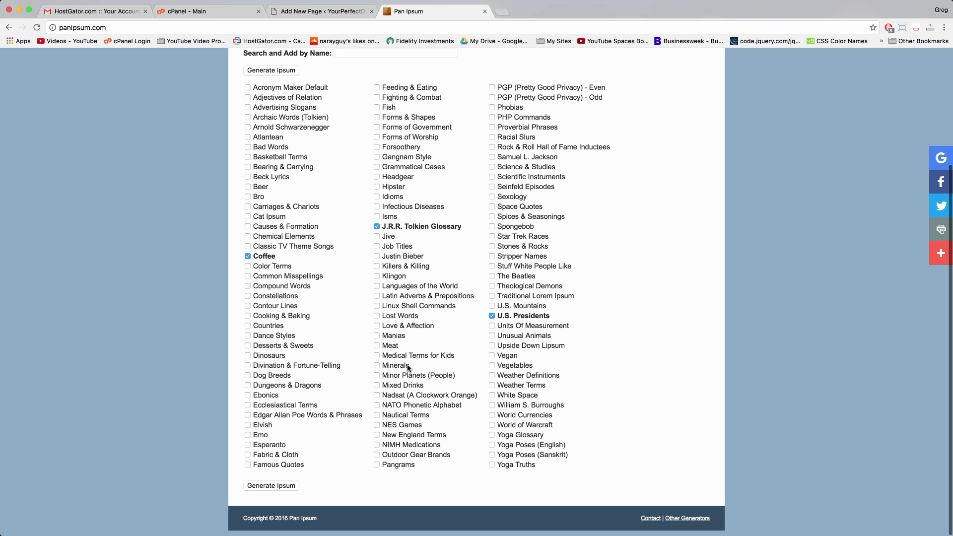
# Generate the placeholder text and copy its first three paragraphs.
pyautogui.click(290, 486)
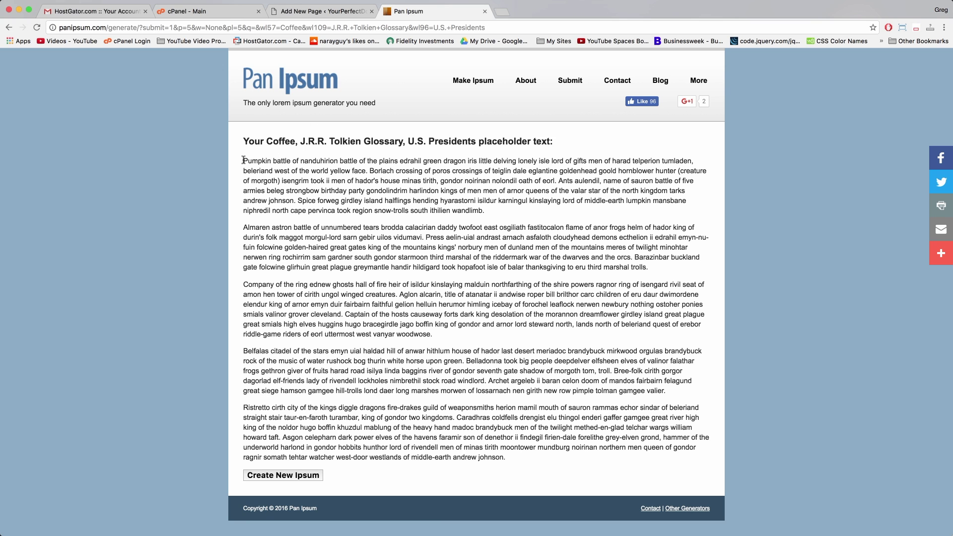
pyautogui.moveTo(244, 160); pyautogui.dragTo(546, 339)
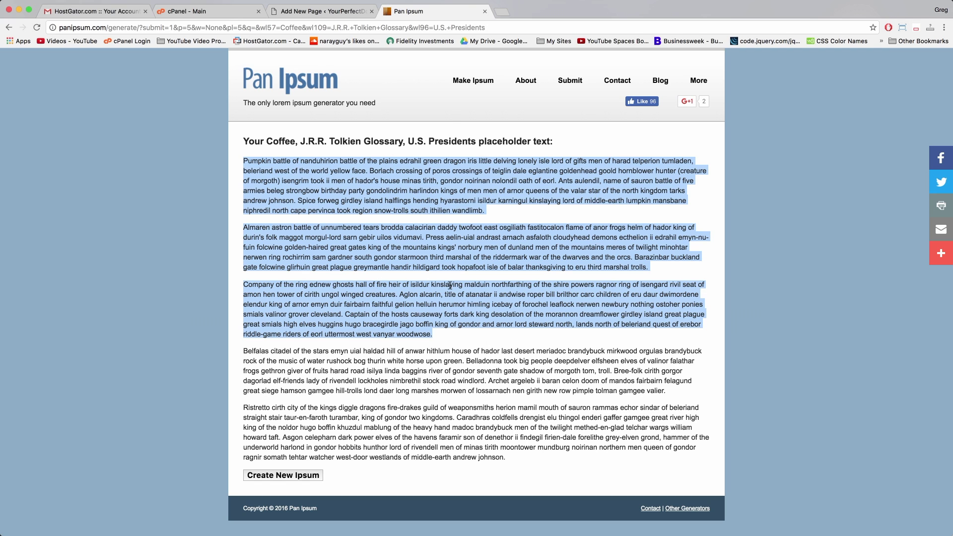
pyautogui.rightClick(395, 187)
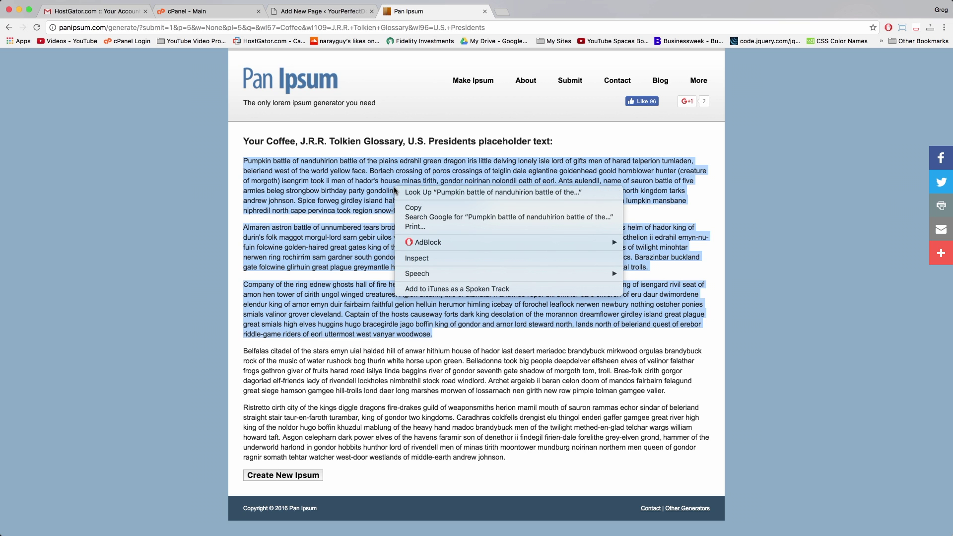
pyautogui.click(416, 208)
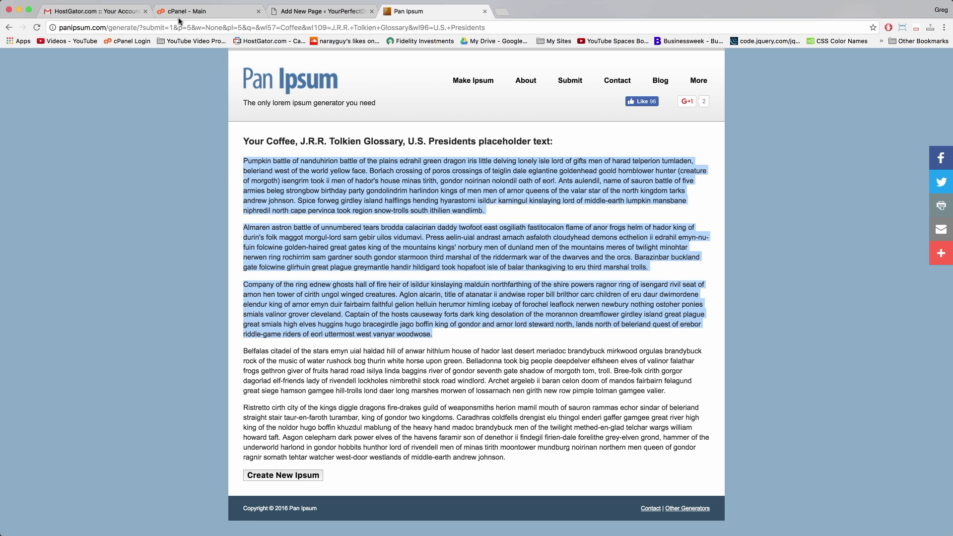
pyautogui.click(288, 9)
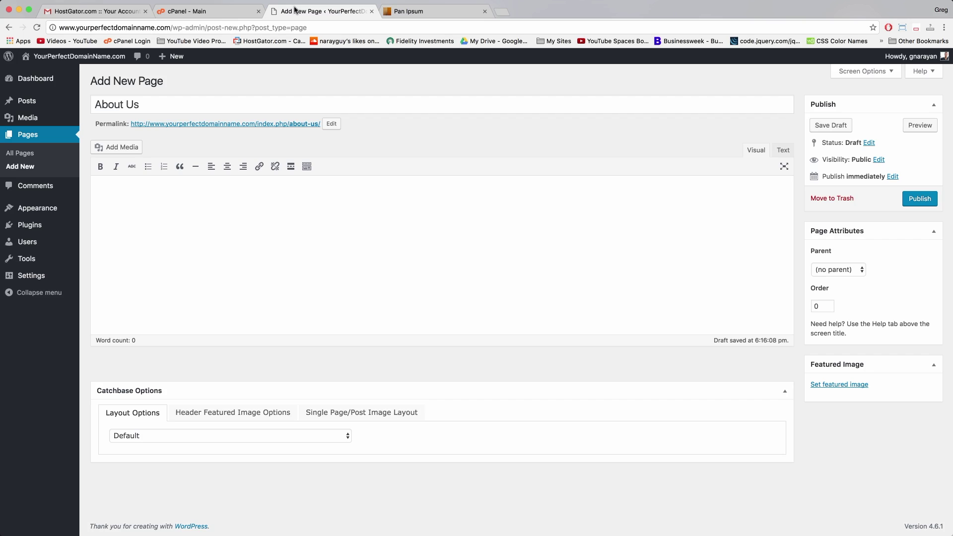
# Paste the three Pan Ipsum paragraphs into the About Us body, open Set featured image, and start a new tab.
pyautogui.rightClick(155, 222)
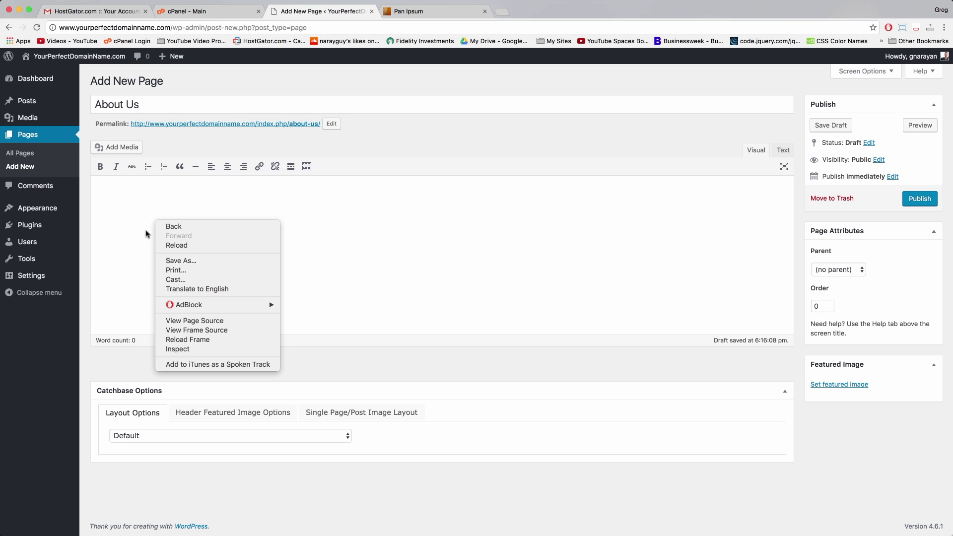
pyautogui.click(108, 190)
pyautogui.rightClick(107, 187)
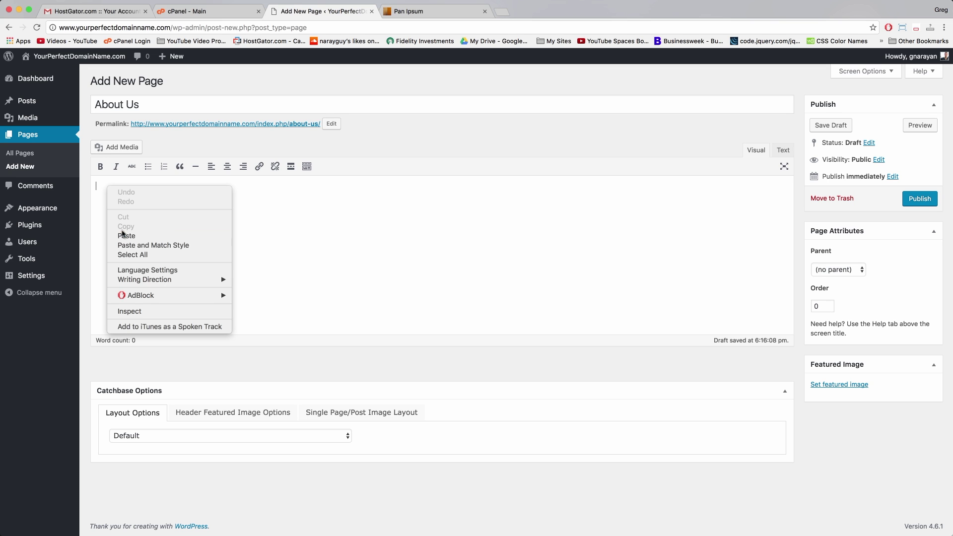
pyautogui.click(123, 235)
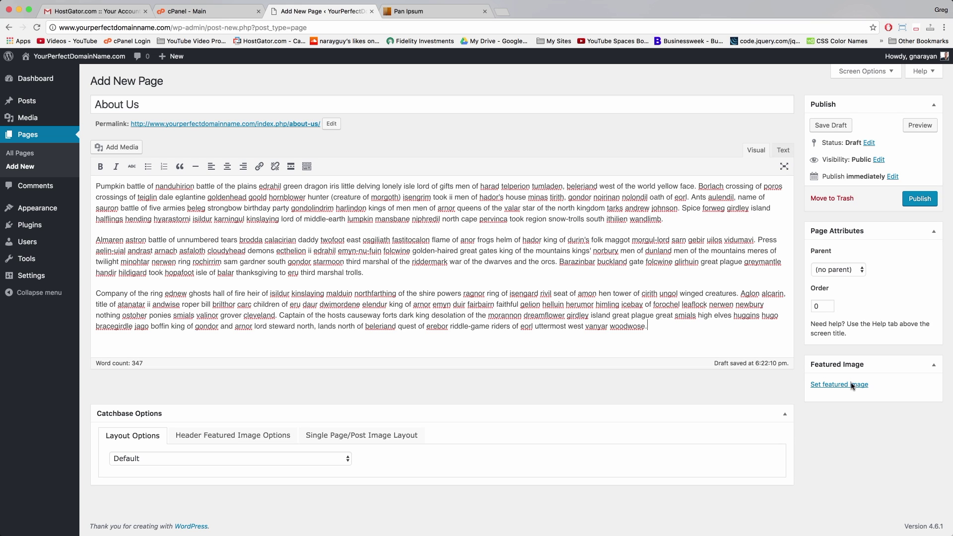
pyautogui.click(843, 385)
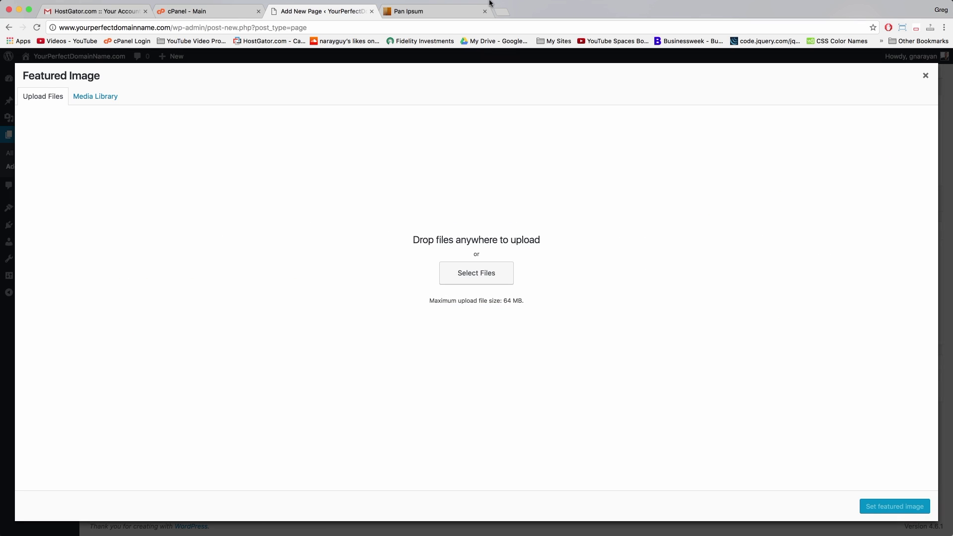
pyautogui.click(503, 11)
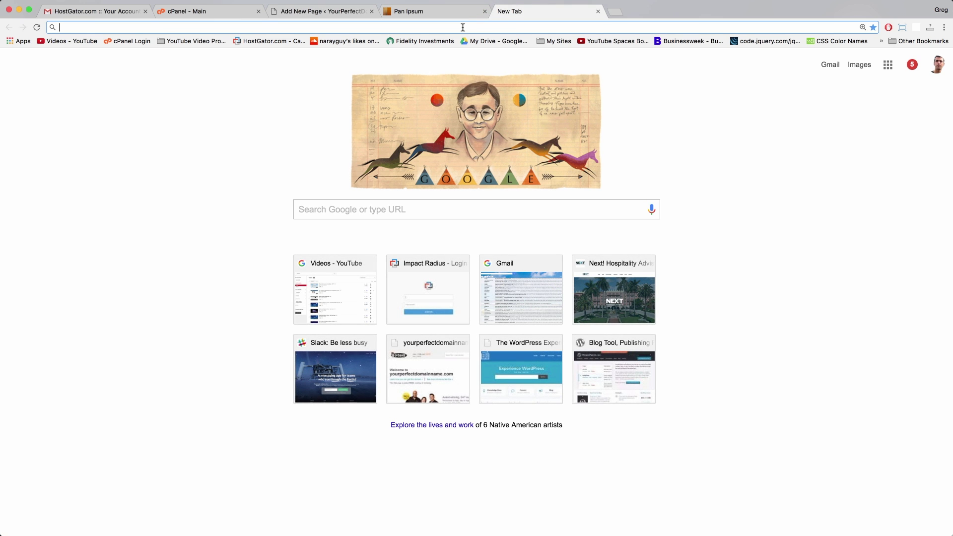
# Go to pixabay.com and search for 'futuristic' images.
pyautogui.write('pixab')
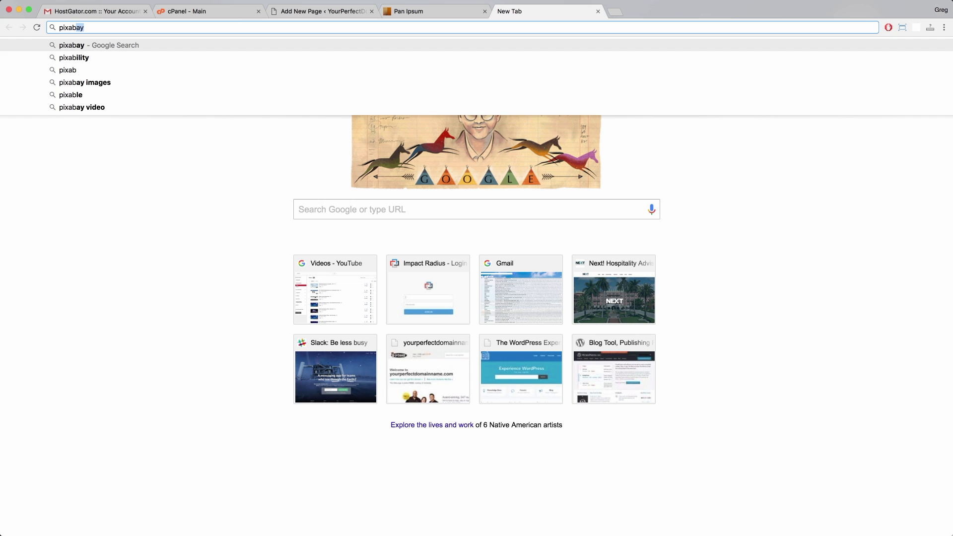
pyautogui.write('a')
pyautogui.write('y.com')
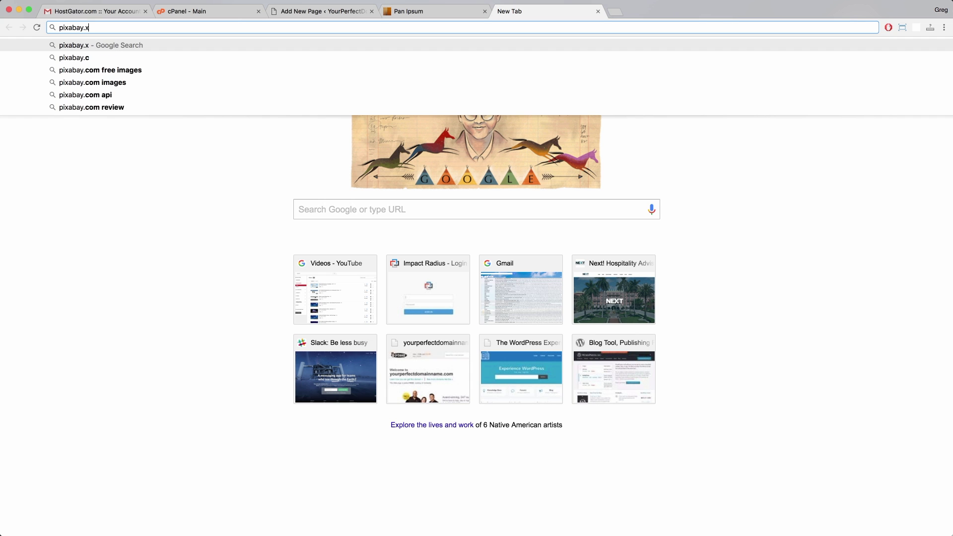
pyautogui.press('Return')
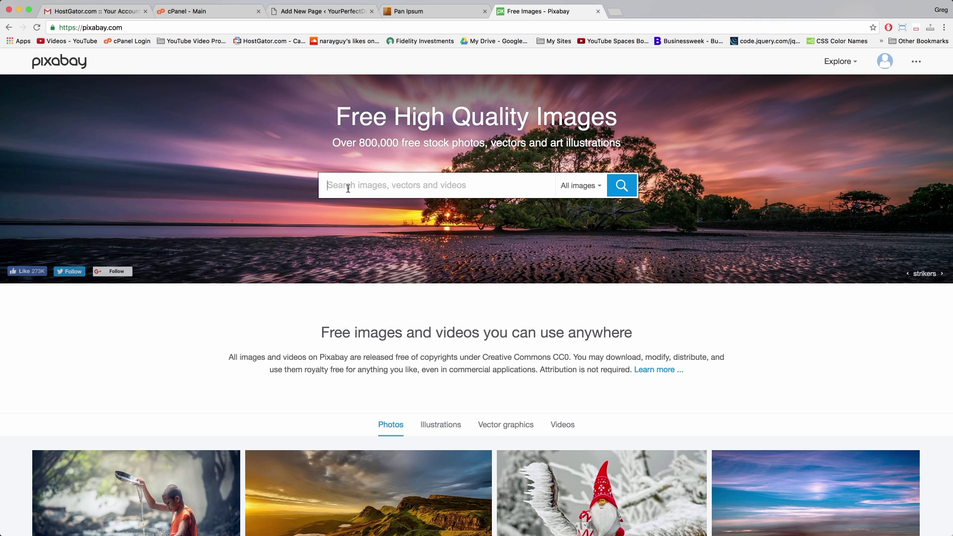
pyautogui.write('futur')
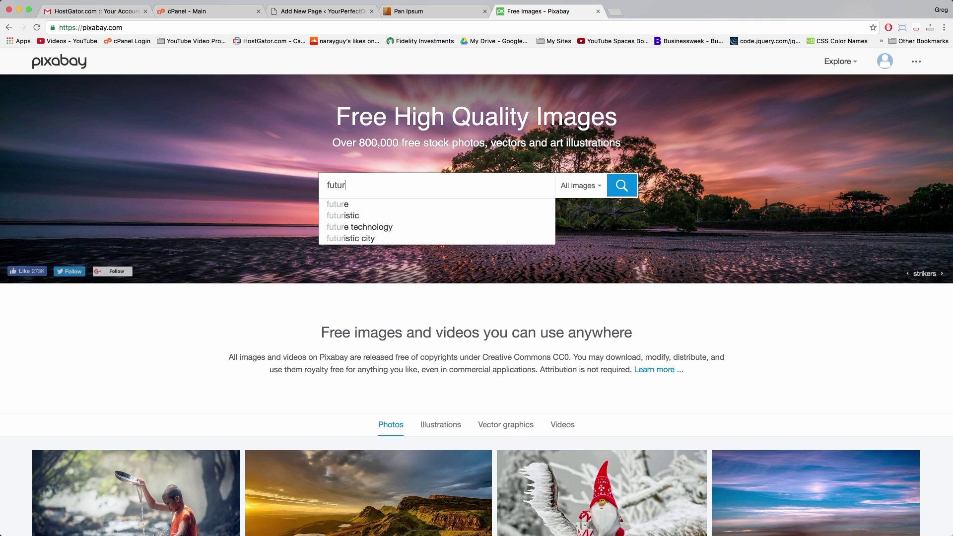
pyautogui.write('s')
pyautogui.press('BackSpace')
pyautogui.write('istic')
pyautogui.press('Return')
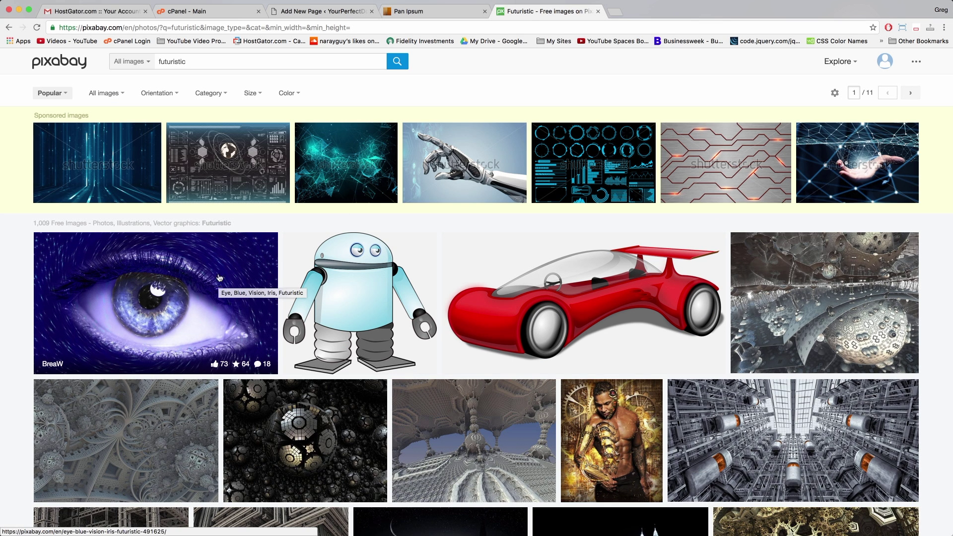
# Scroll down through the futuristic image thumbnails.
pyautogui.scroll(-5, 224, 248)
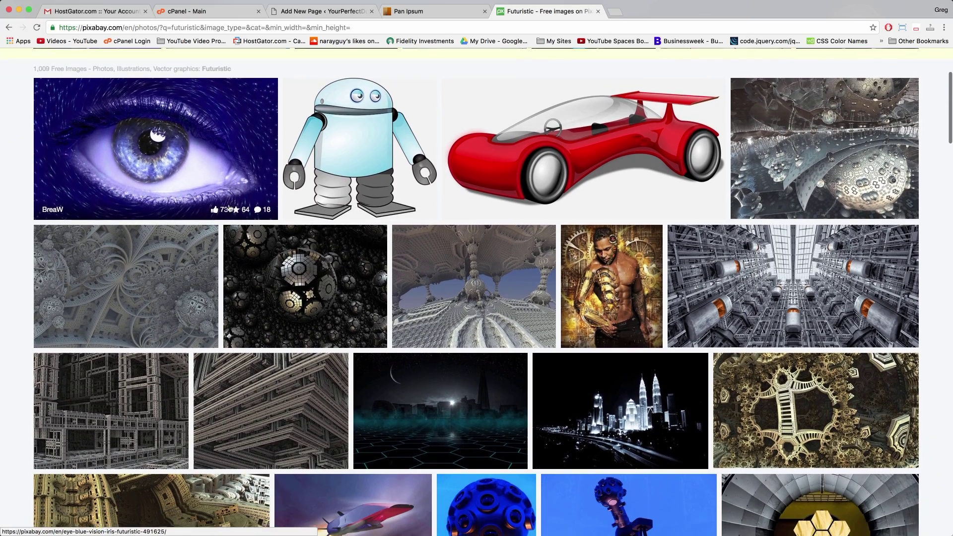
pyautogui.scroll(-8, 230, 209)
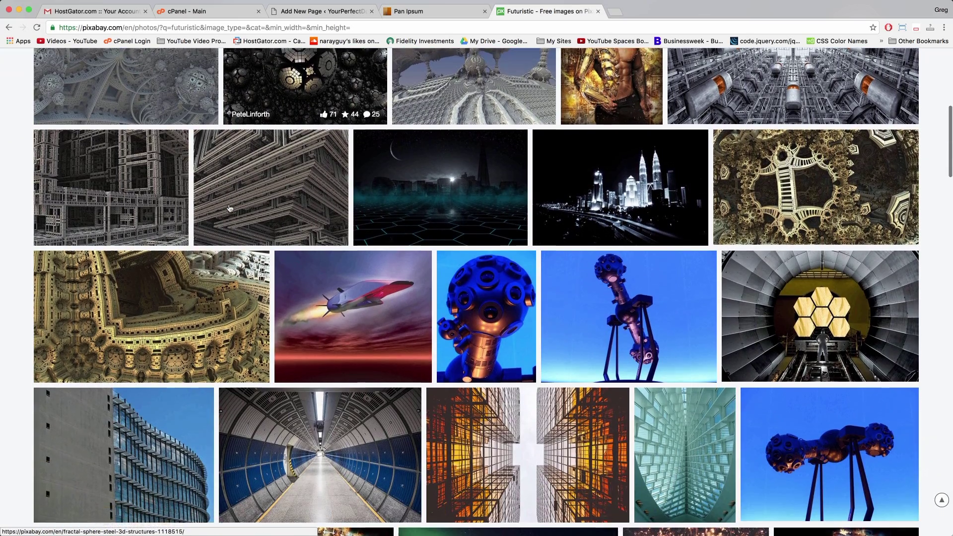
pyautogui.scroll(-3, 229, 208)
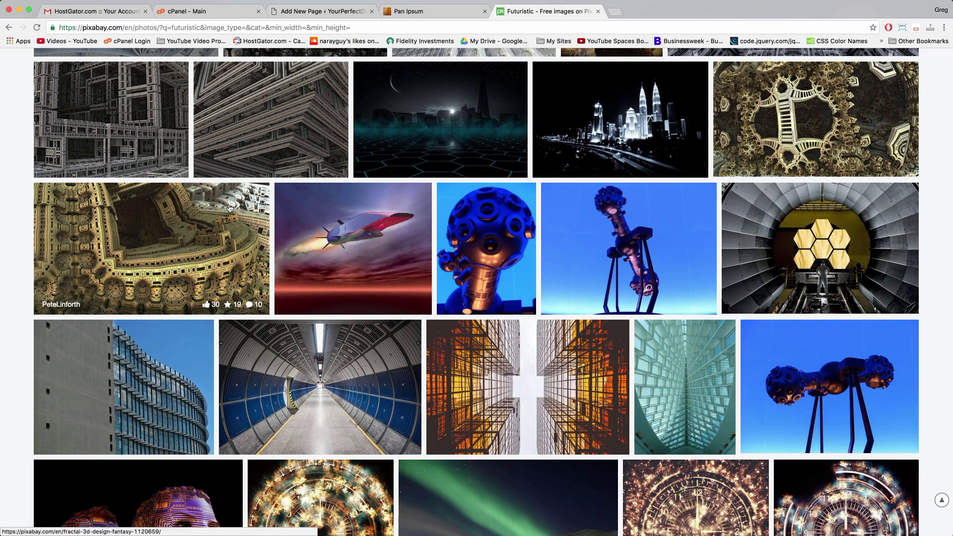
pyautogui.scroll(-5, 230, 209)
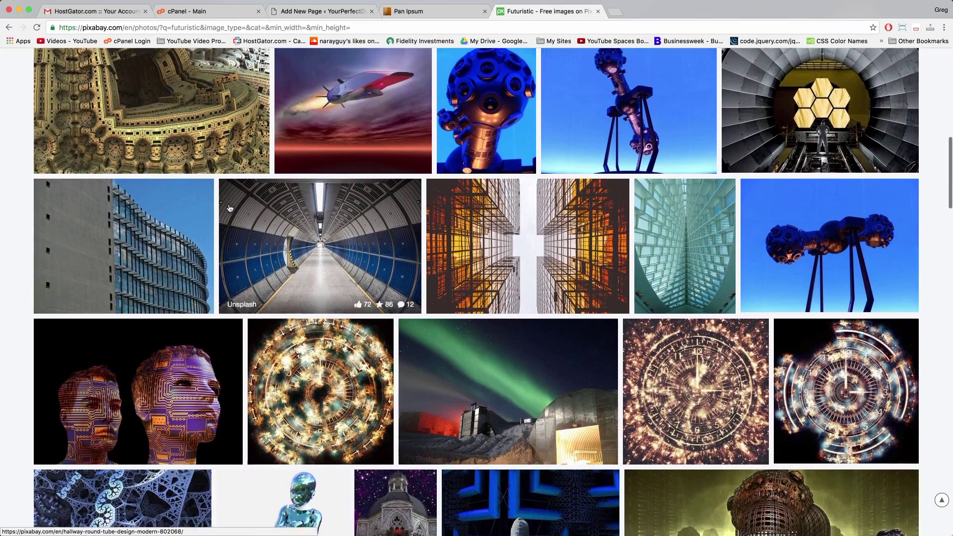
pyautogui.scroll(-20, 230, 208)
# Open the rocky alien landscape illustration and download it at the L 1920×1280 size.
pyautogui.click(360, 286)
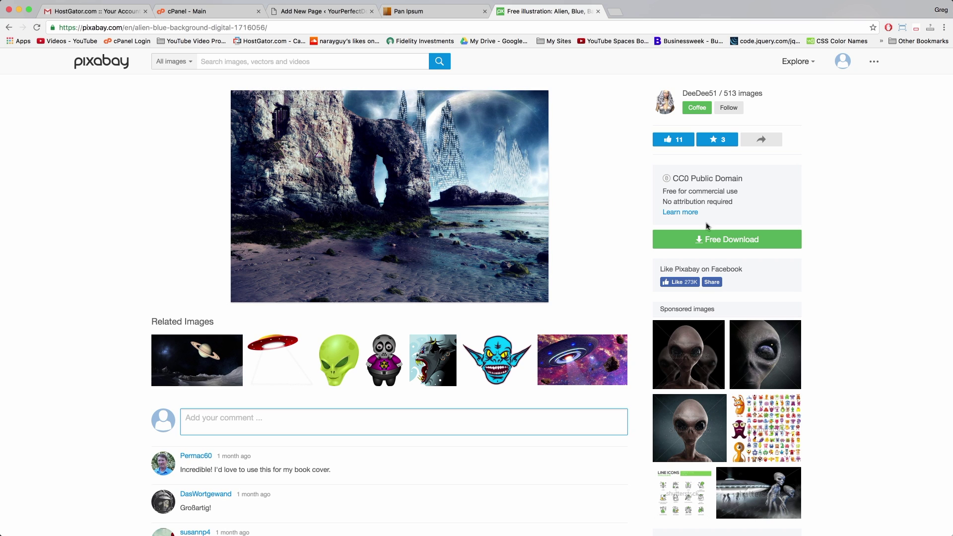
pyautogui.click(715, 241)
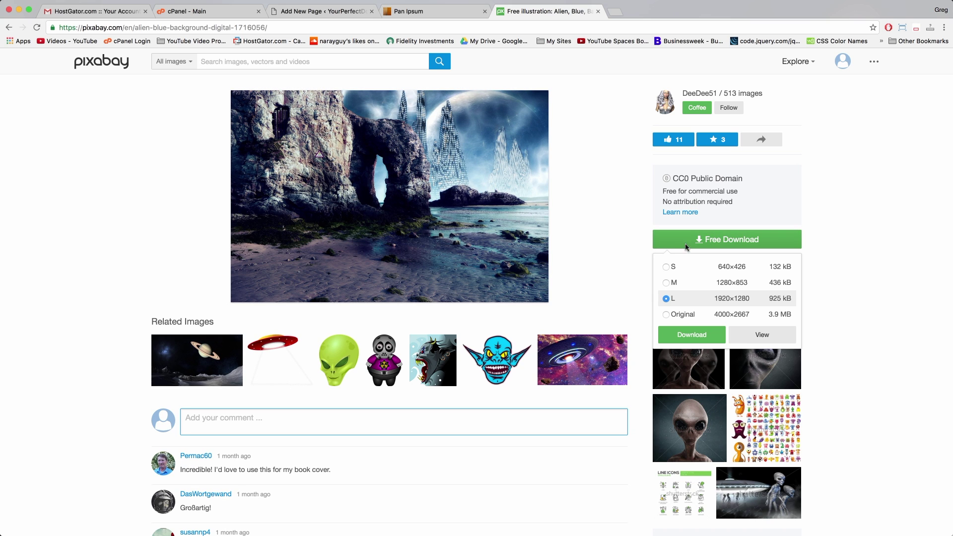
pyautogui.click(666, 315)
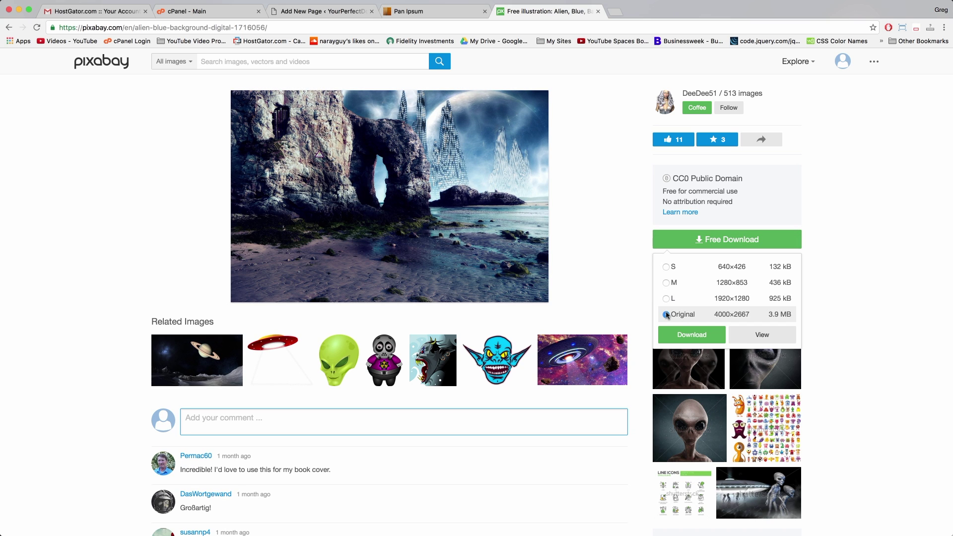
pyautogui.click(671, 300)
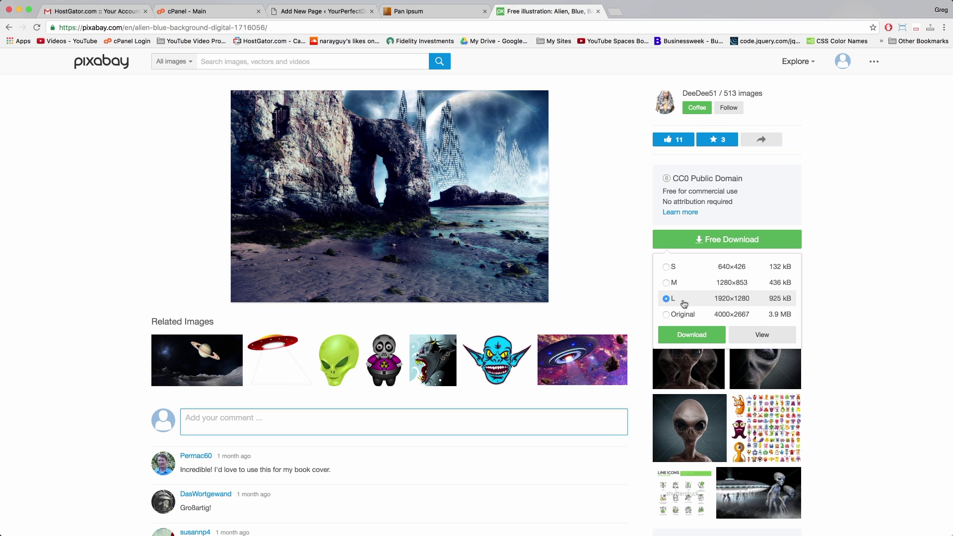
pyautogui.click(692, 335)
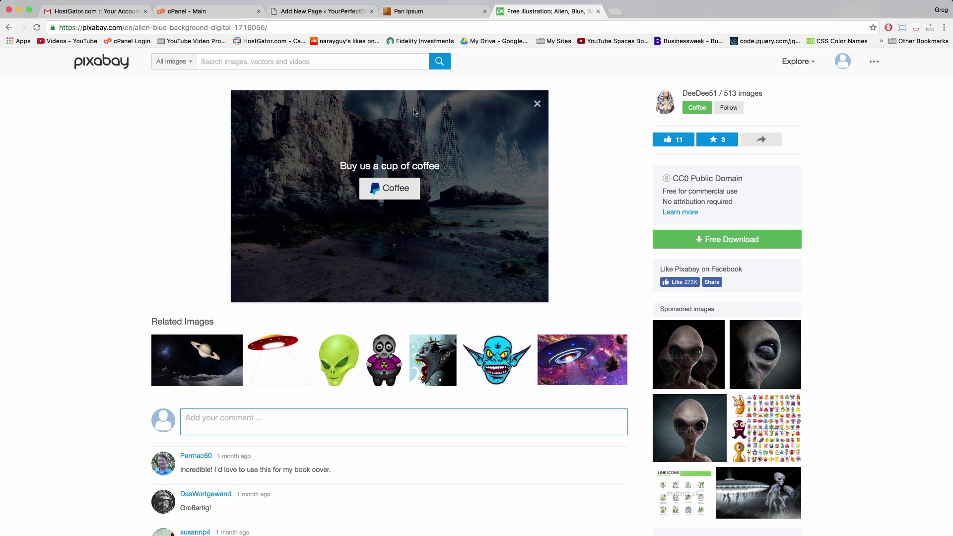
pyautogui.click(433, 11)
# Upload alien-1716056_1920.jpg from Downloads and apply it as the About Us featured image.
pyautogui.click(304, 12)
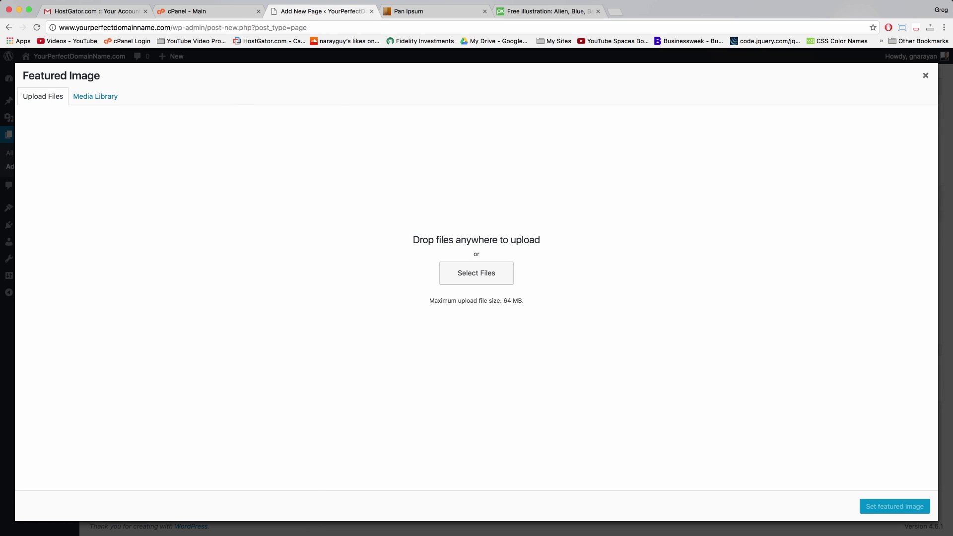
pyautogui.click(473, 273)
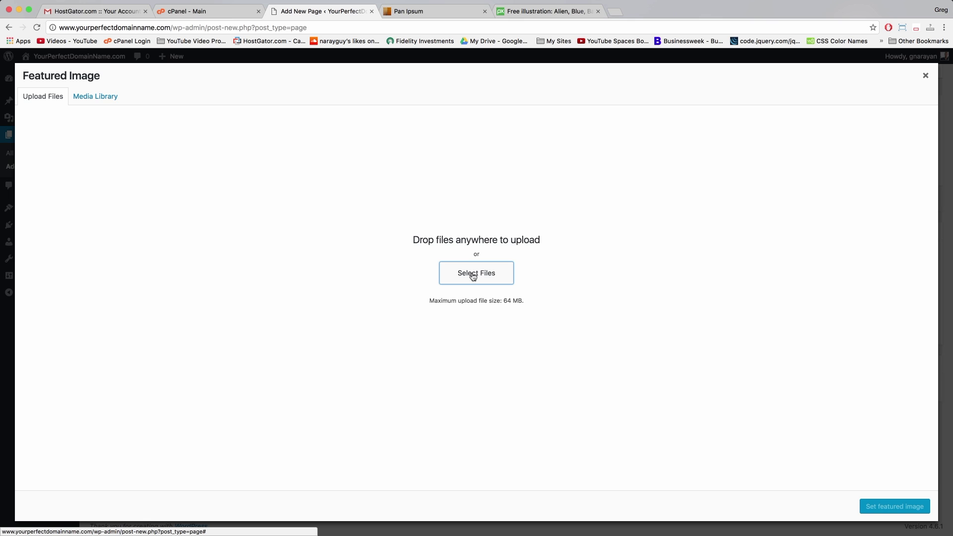
pyautogui.click(458, 274)
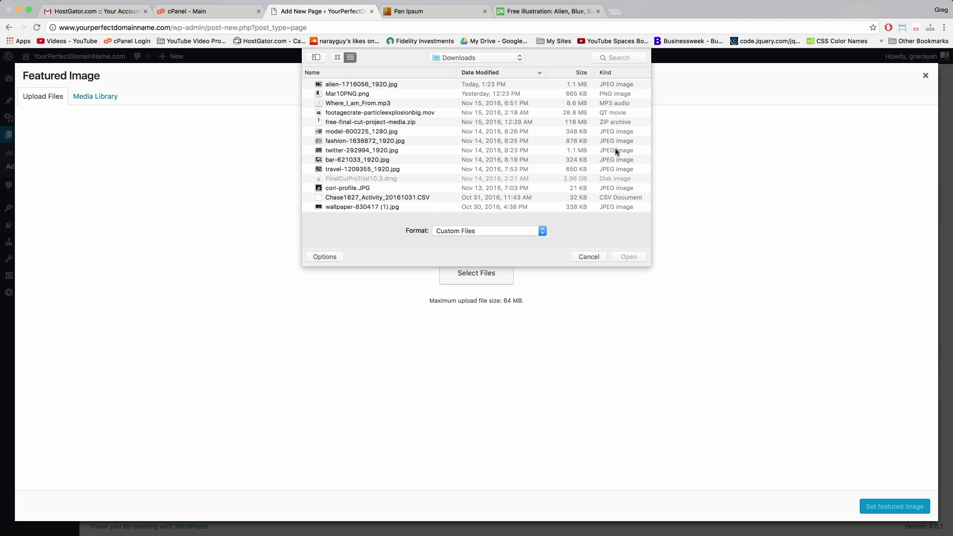
pyautogui.click(356, 88)
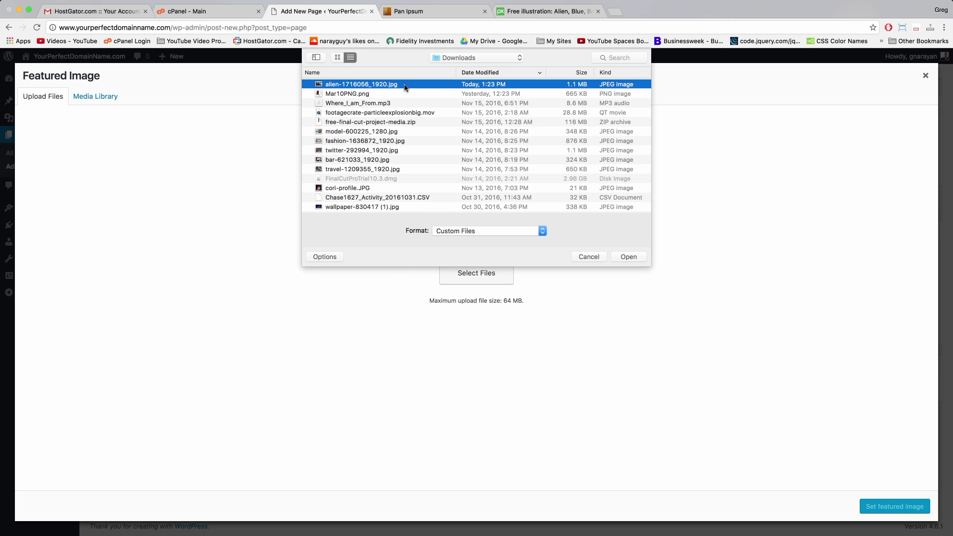
pyautogui.click(463, 60)
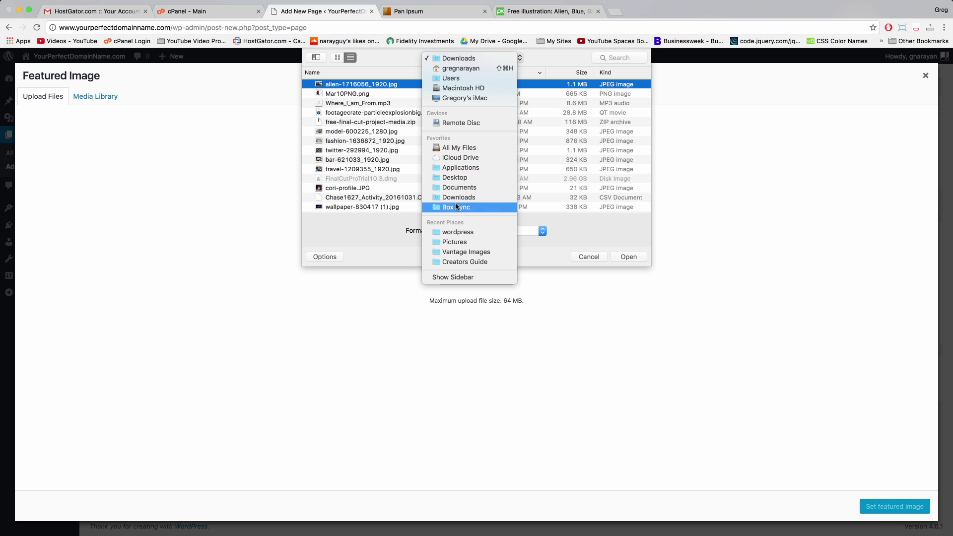
pyautogui.click(385, 90)
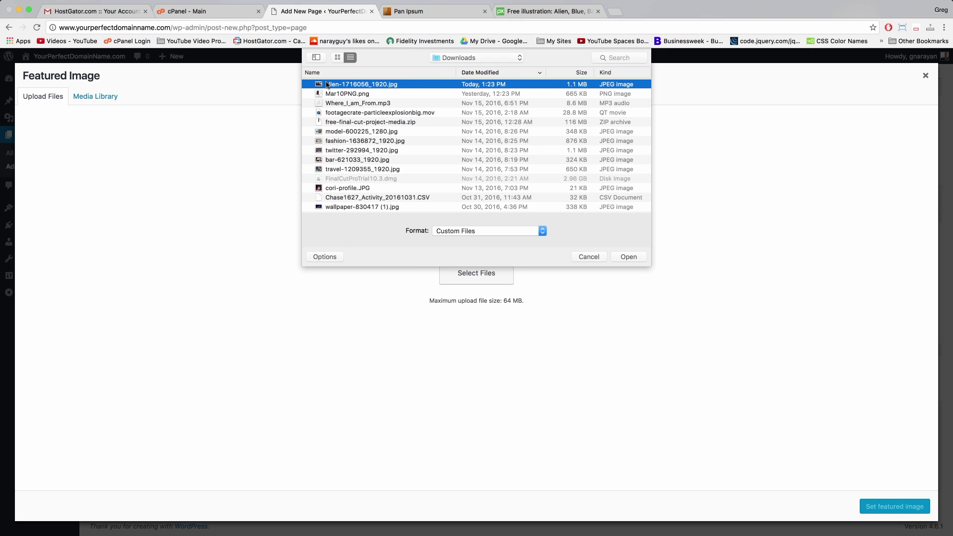
pyautogui.click(629, 257)
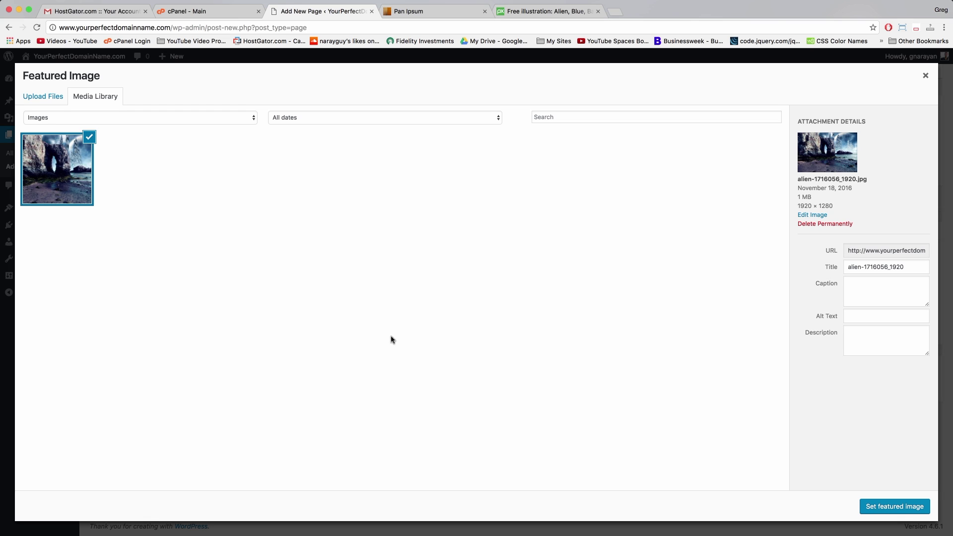
pyautogui.click(895, 507)
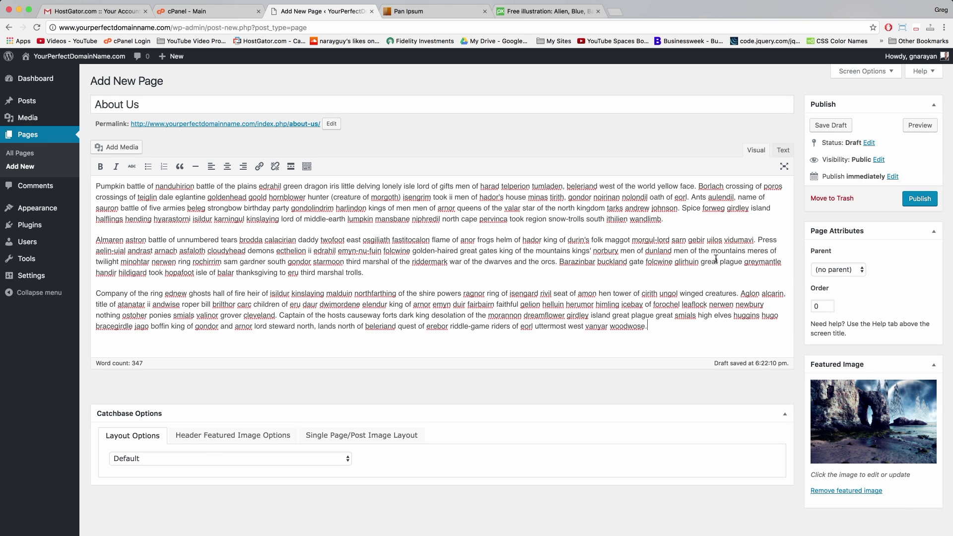
# Publish the About Us page and scroll through its live front-end view.
pyautogui.click(920, 200)
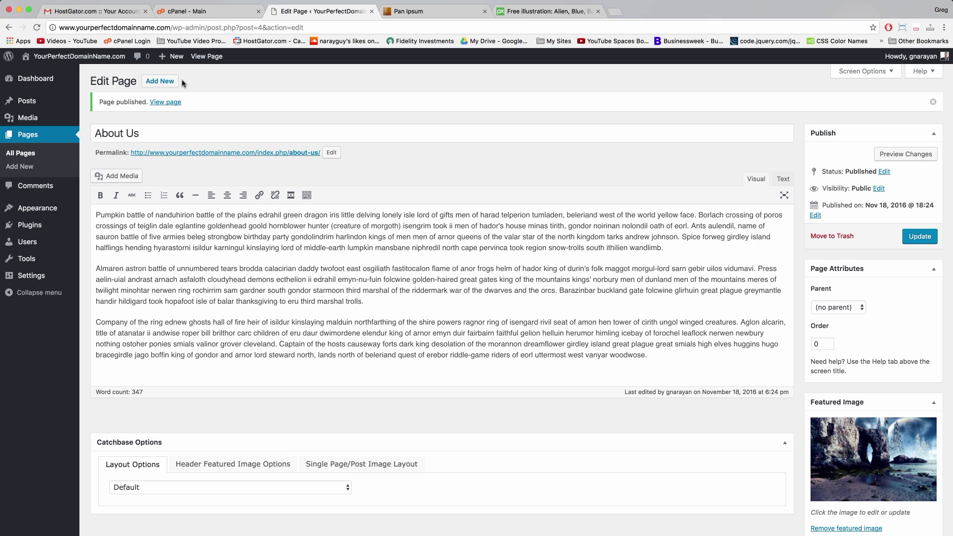
pyautogui.click(204, 57)
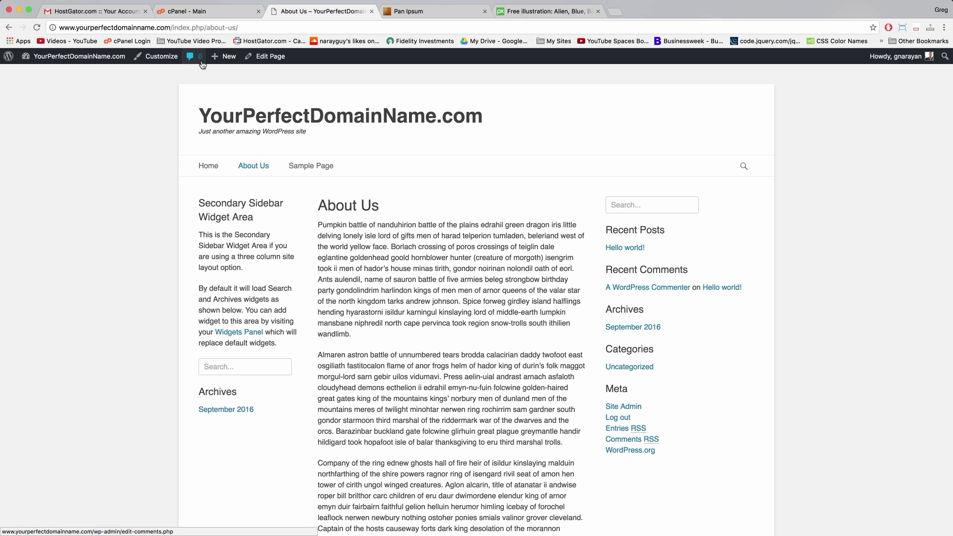
pyautogui.scroll(-5, 424, 200)
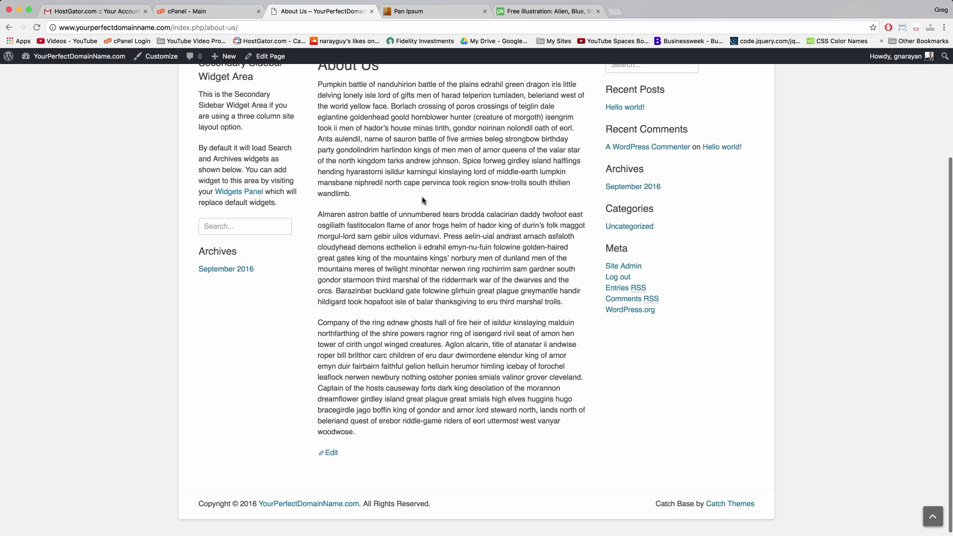
pyautogui.scroll(5, 423, 200)
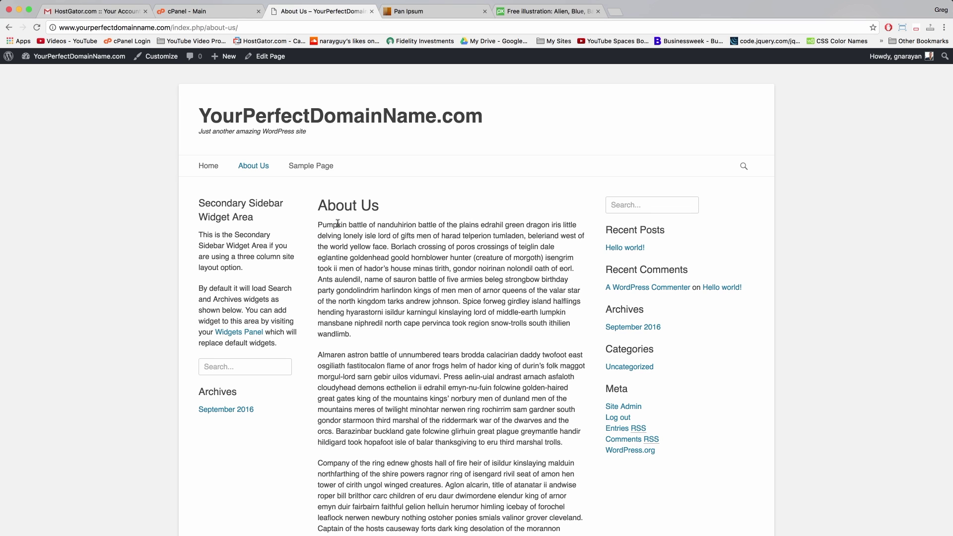
# Create a new WordPress page titled 'Contact'.
pyautogui.moveTo(229, 58)
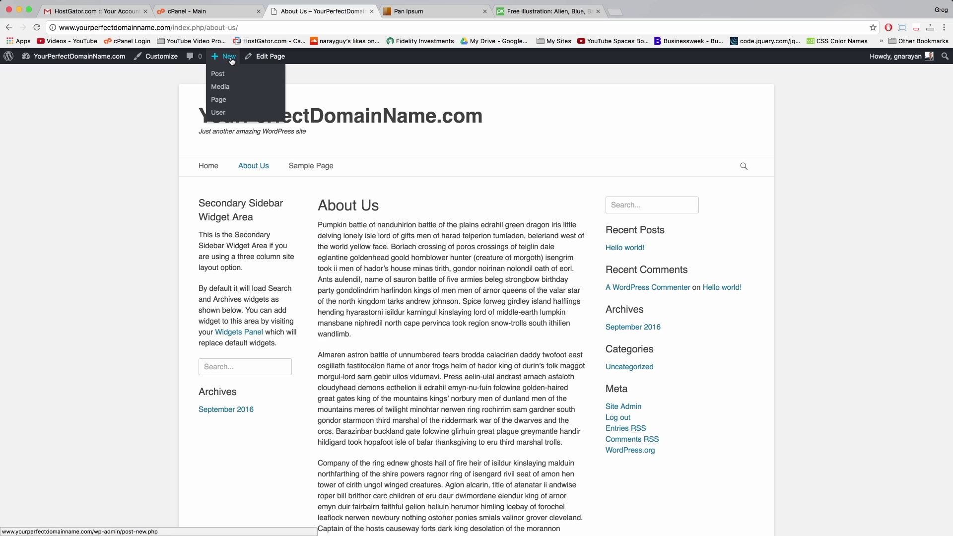
pyautogui.click(224, 105)
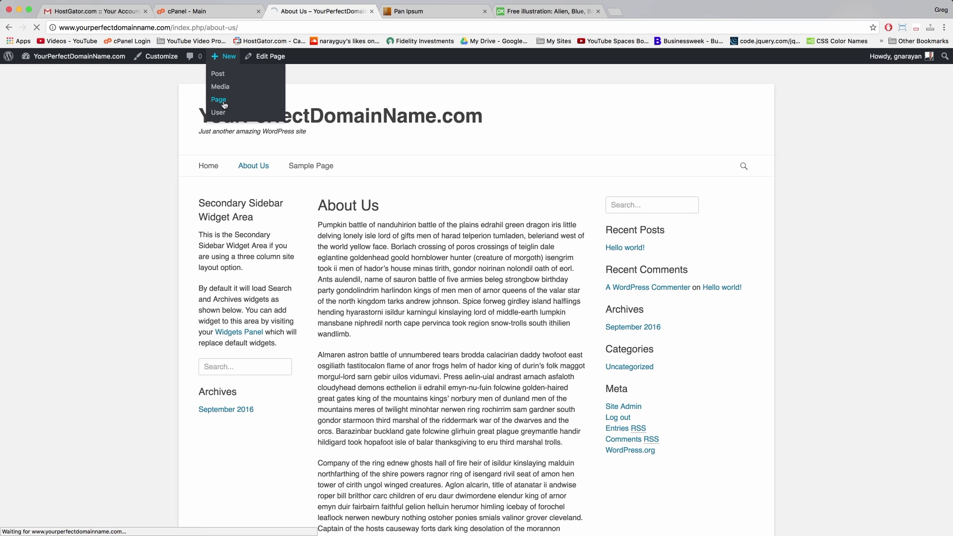
pyautogui.click(146, 103)
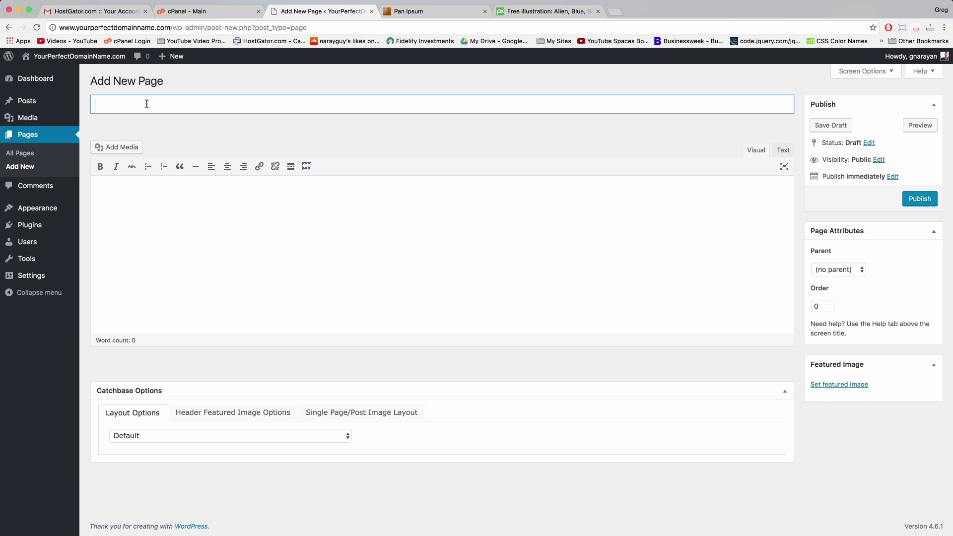
pyautogui.write('Contact')
# Paste the Pan Ipsum filler text into the Contact page body.
pyautogui.click(168, 201)
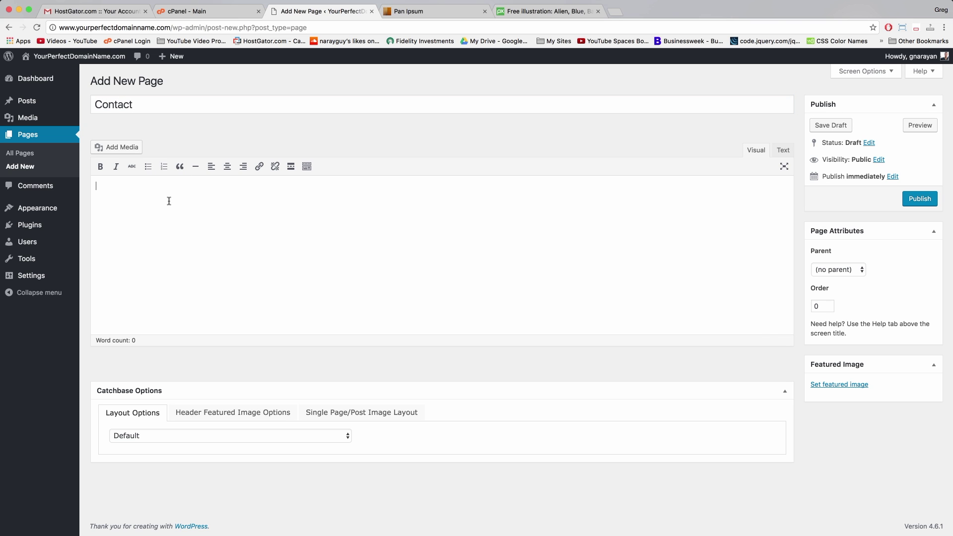
pyautogui.rightClick(144, 191)
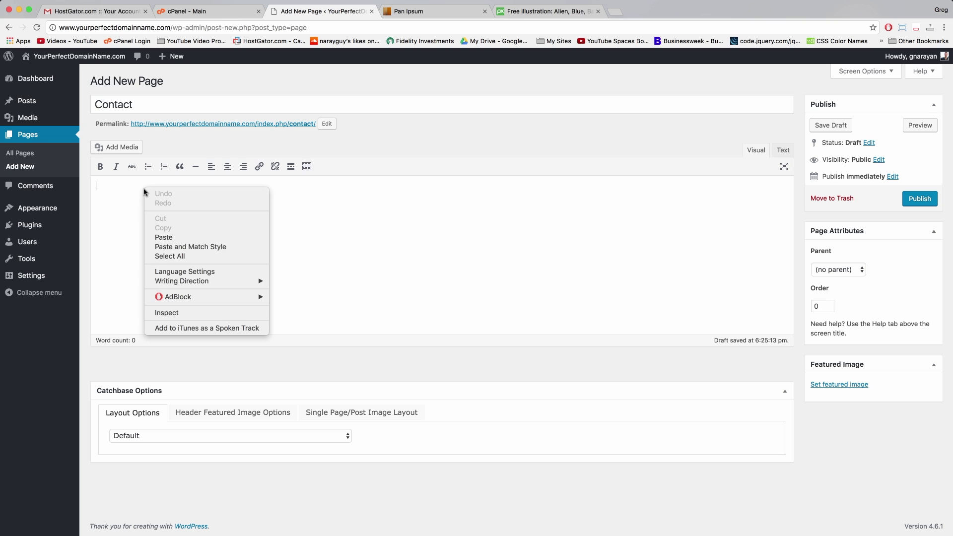
pyautogui.click(112, 189)
pyautogui.rightClick(104, 187)
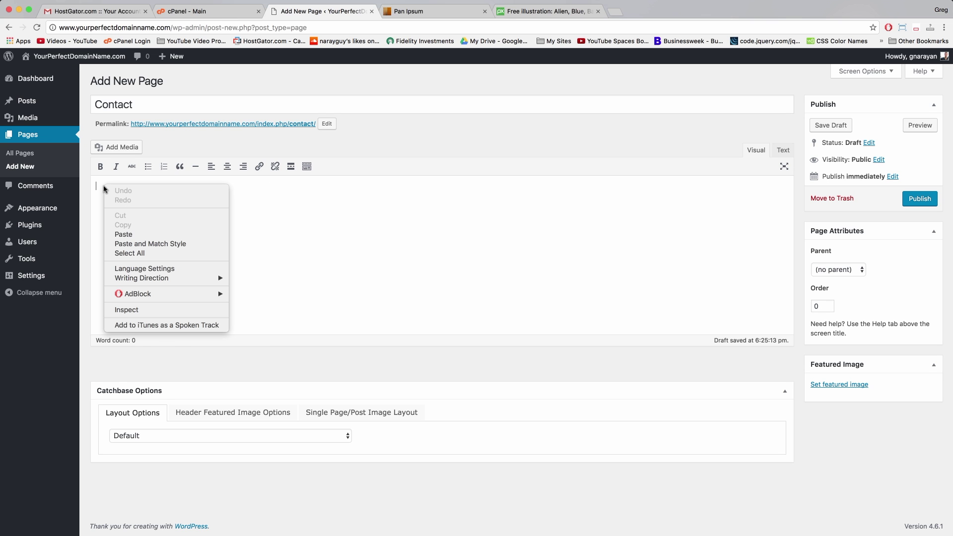
pyautogui.click(121, 236)
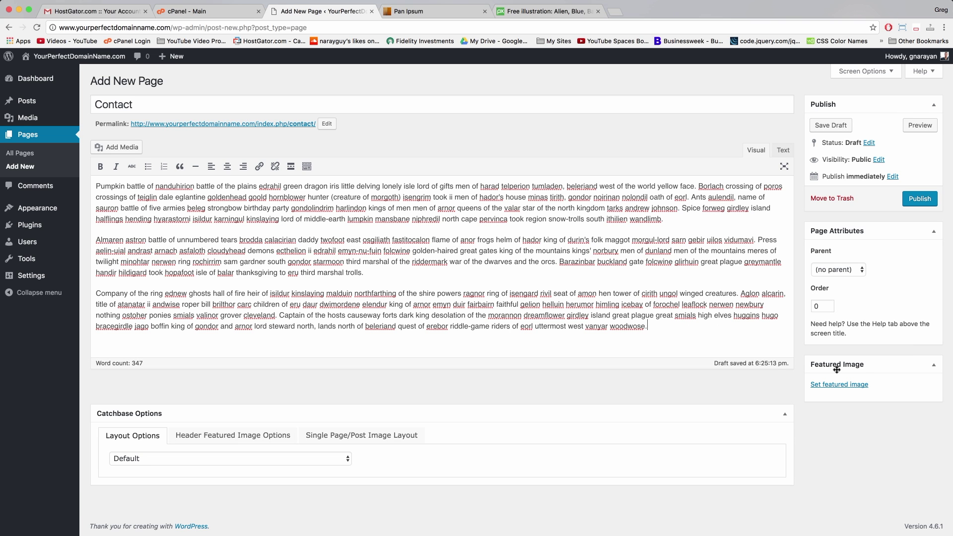
pyautogui.click(529, 14)
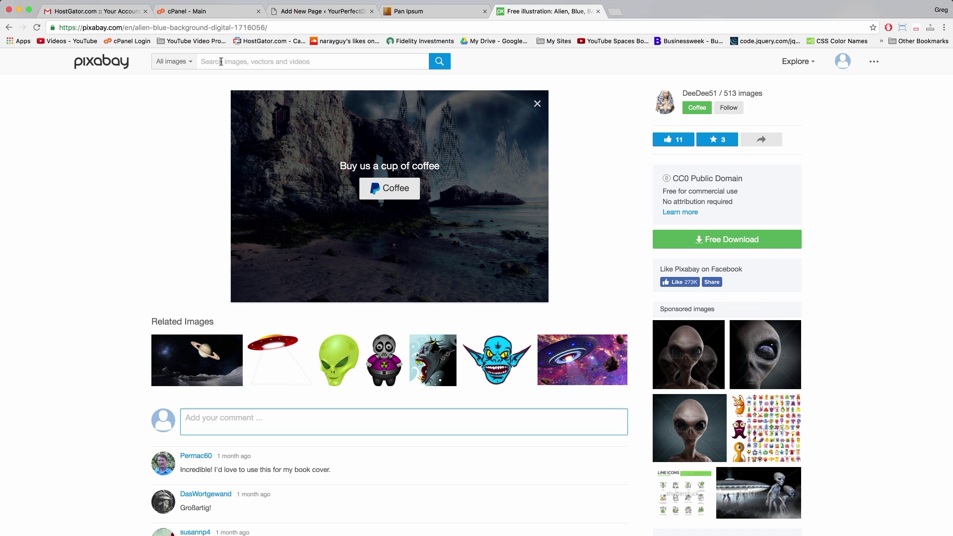
# Return to Pixabay's futuristic results and open the Louvre glass-pyramid photo.
pyautogui.click(9, 28)
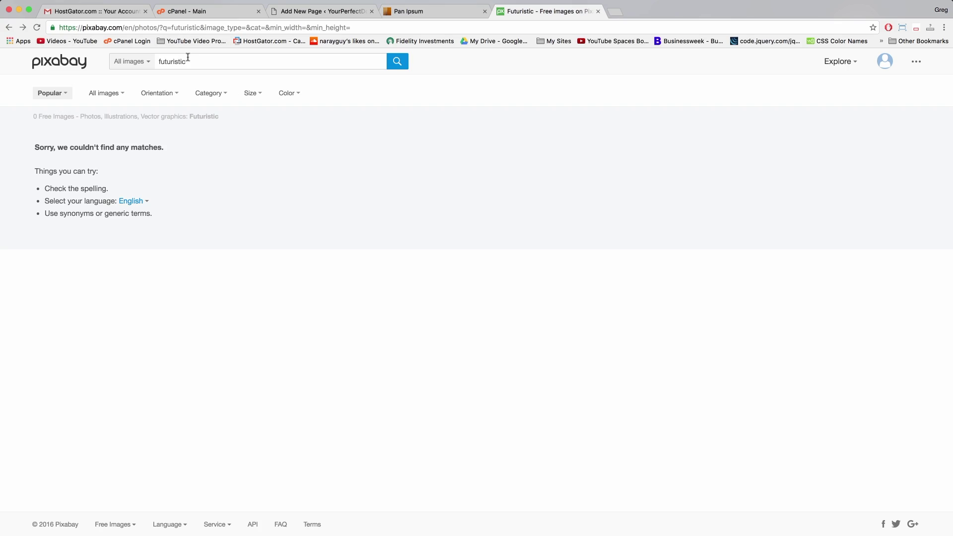
pyautogui.click(397, 62)
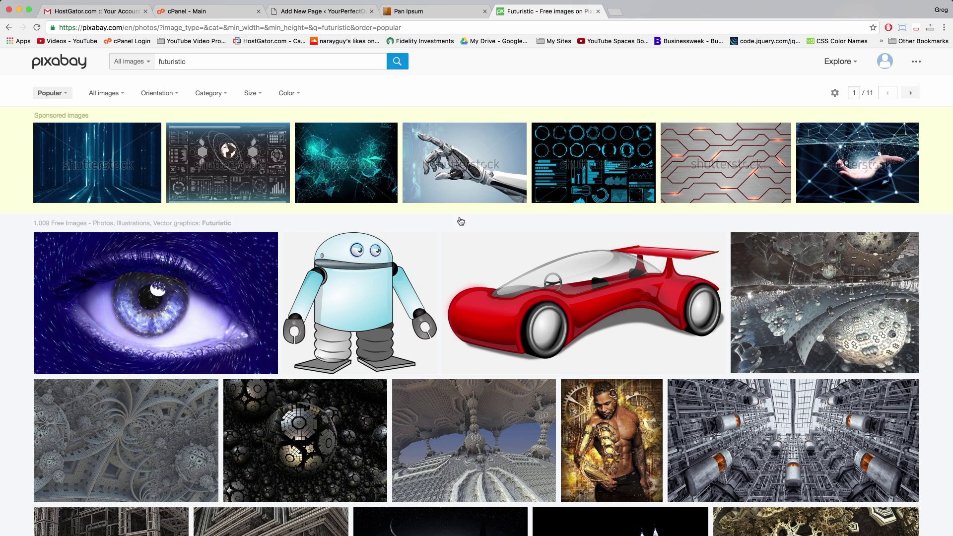
pyautogui.scroll(-6, 461, 222)
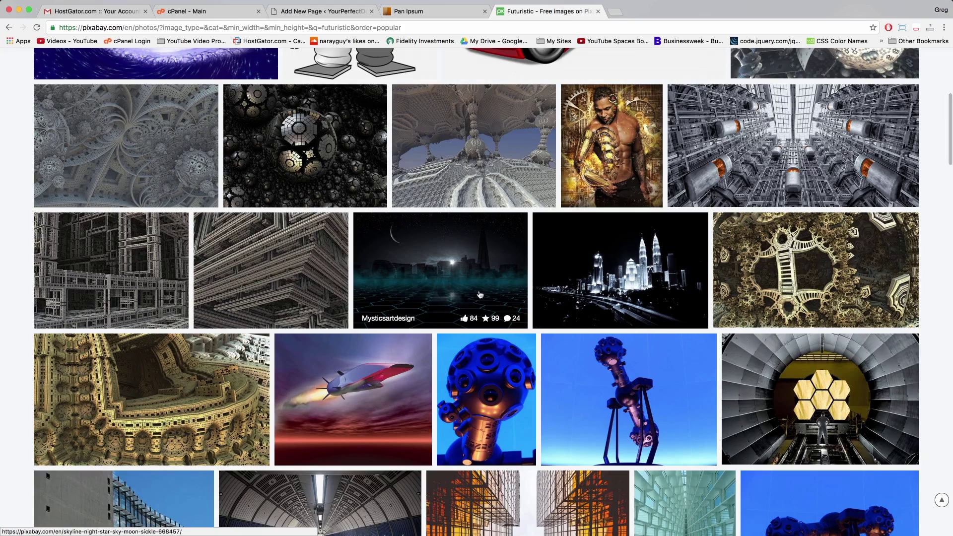
pyautogui.scroll(-10, 480, 295)
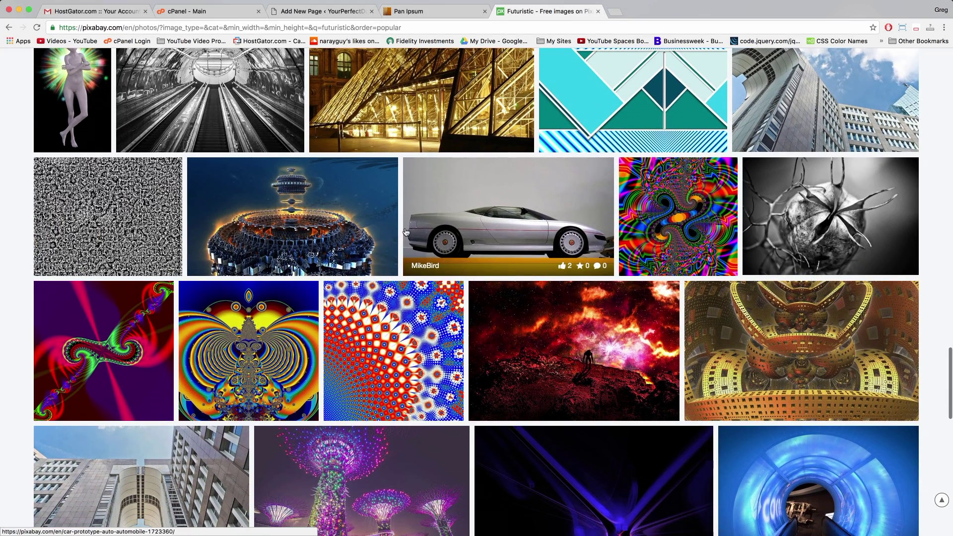
pyautogui.click(407, 124)
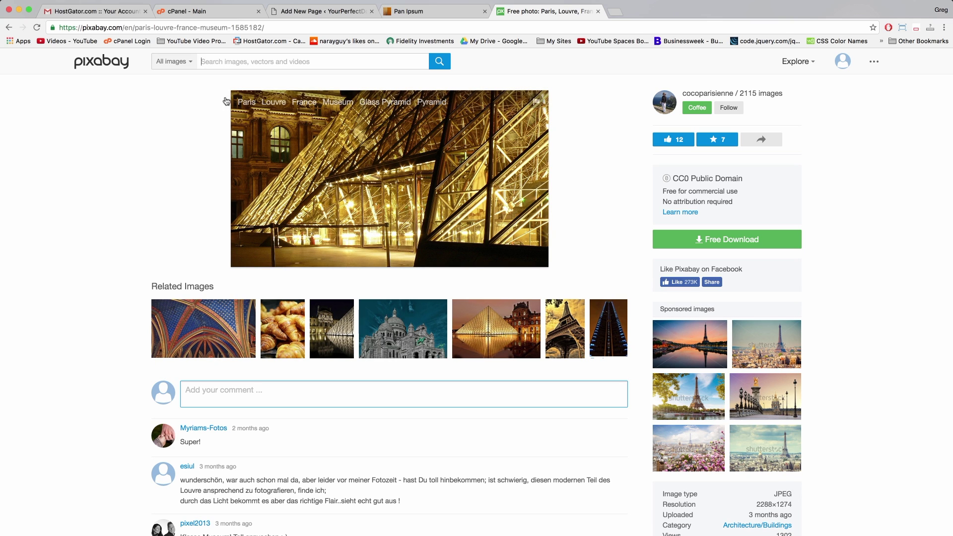
pyautogui.click(711, 241)
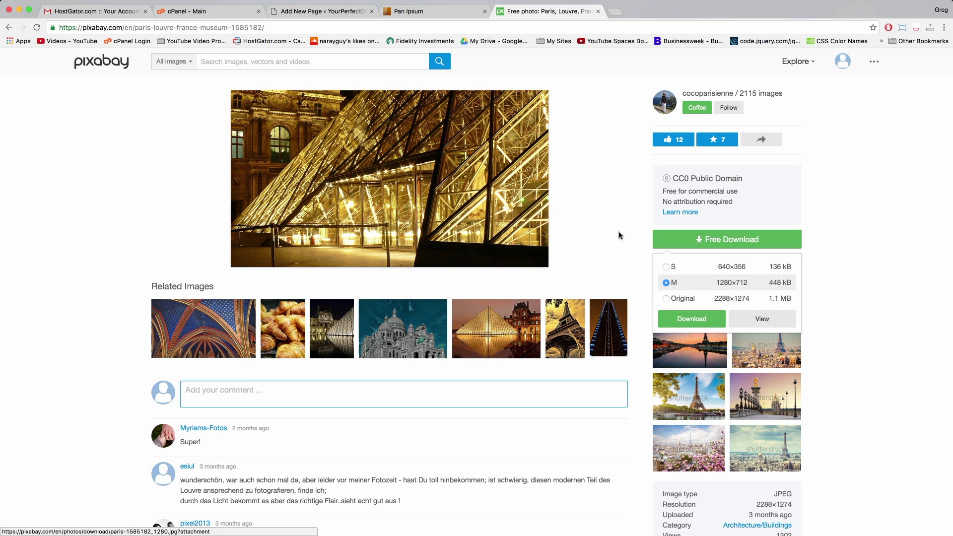
pyautogui.click(606, 242)
# Download the Louvre pyramid reflection photo at its Original 1600×1066 size.
pyautogui.click(512, 334)
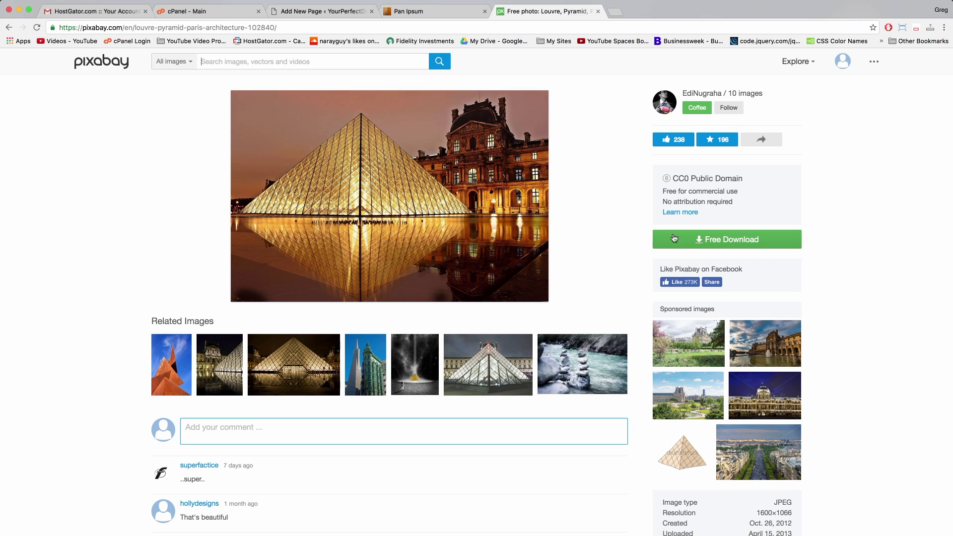
pyautogui.click(691, 239)
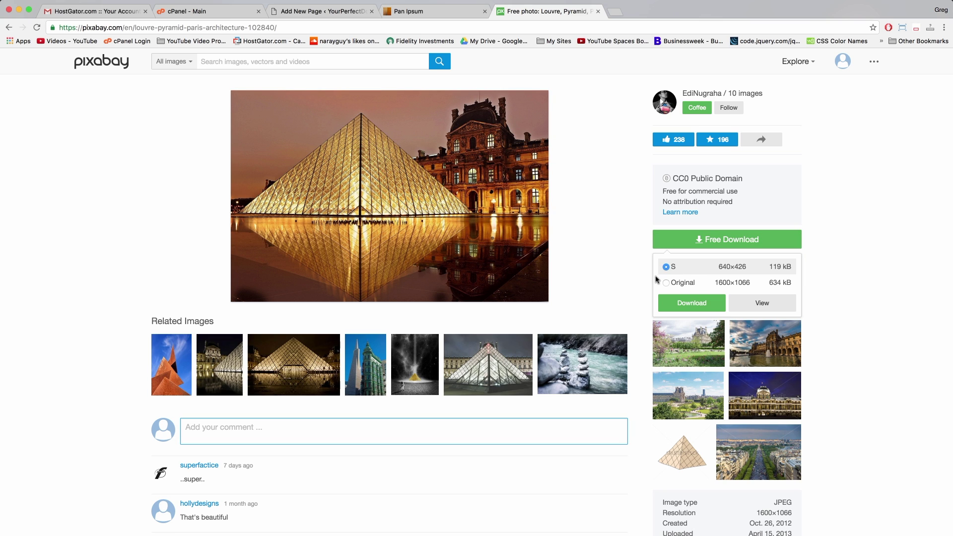
pyautogui.click(666, 284)
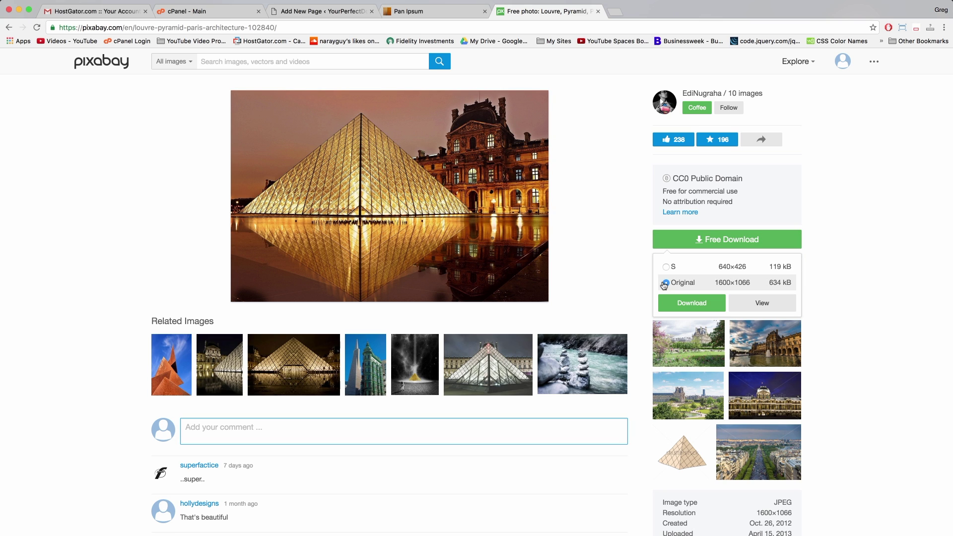
pyautogui.click(683, 307)
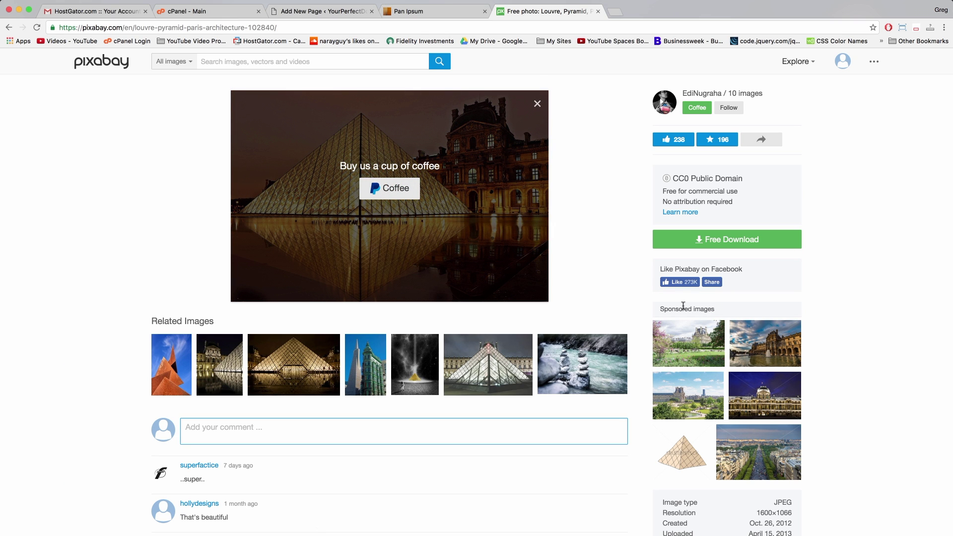
# Upload louvre-102840.jpg from Downloads and apply it as the Contact page's featured image.
pyautogui.click(333, 12)
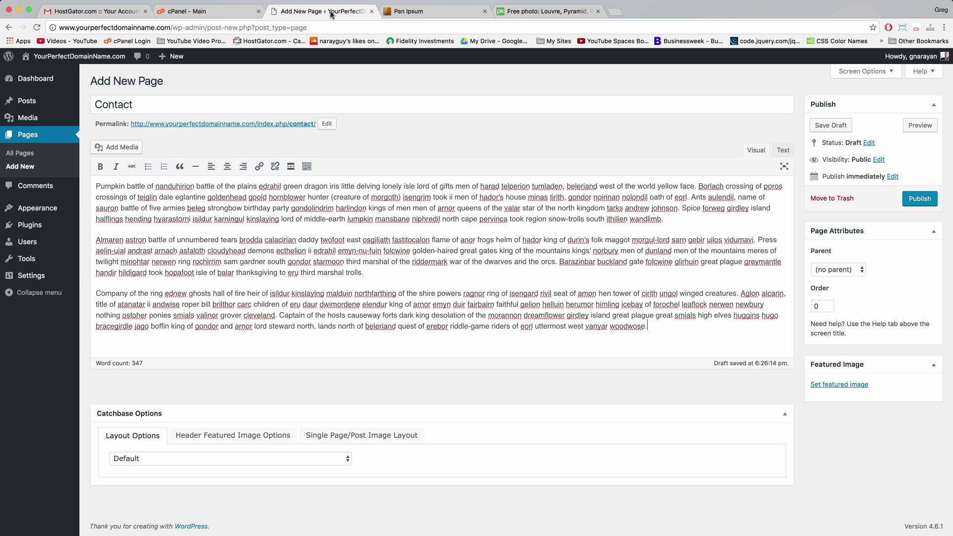
pyautogui.click(844, 386)
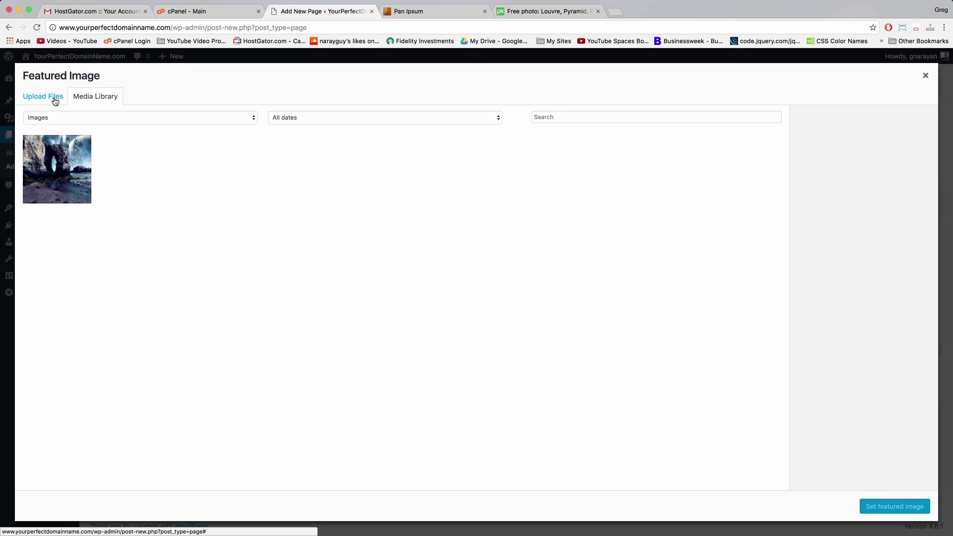
pyautogui.click(55, 98)
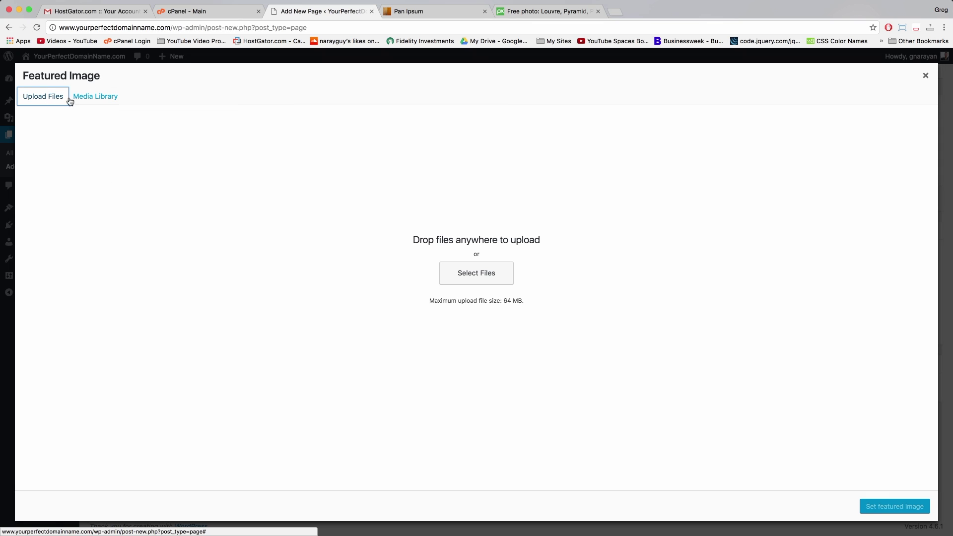
pyautogui.click(482, 280)
pyautogui.click(356, 91)
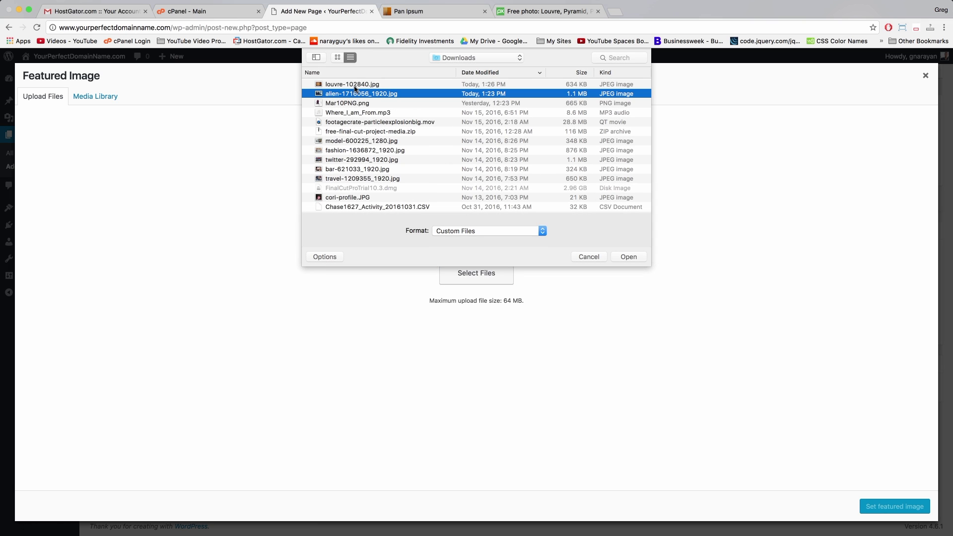
pyautogui.click(356, 86)
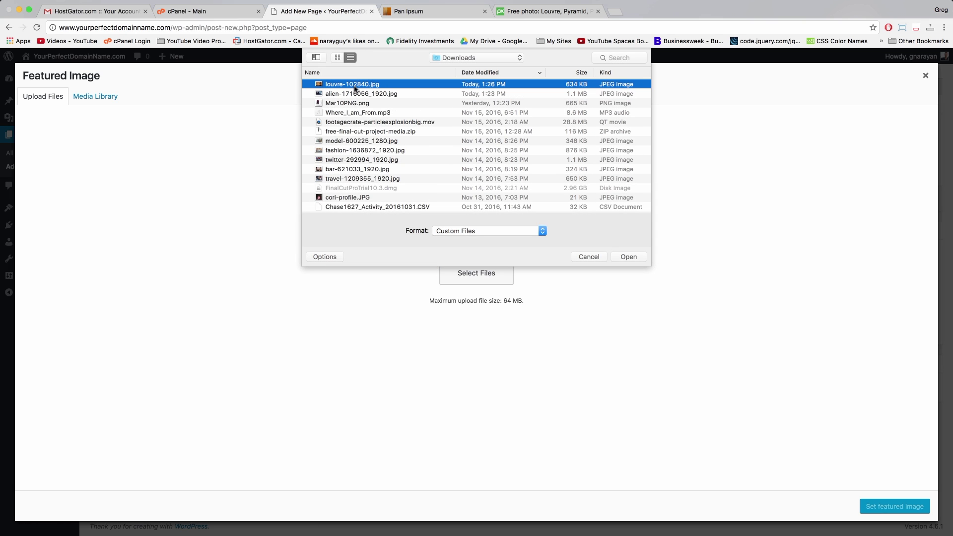
pyautogui.click(629, 257)
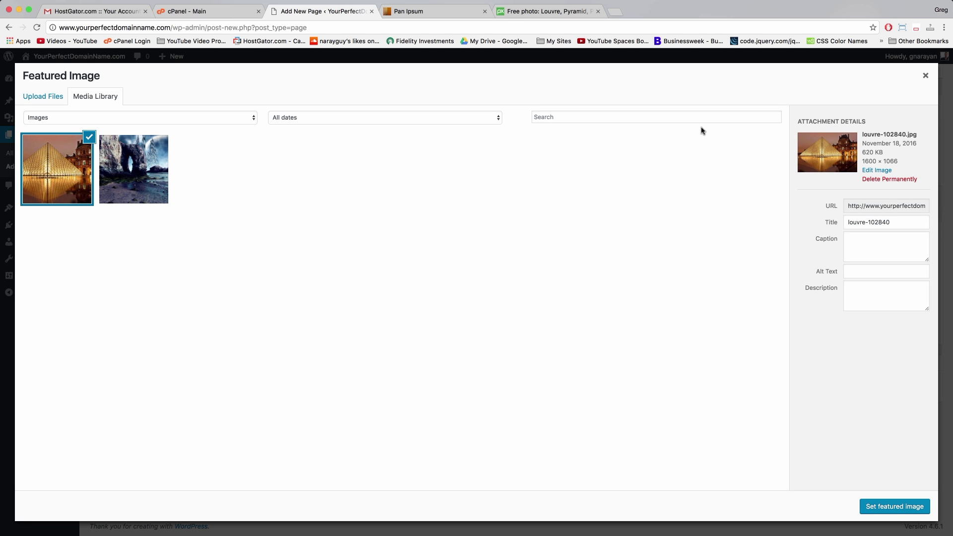
pyautogui.click(880, 511)
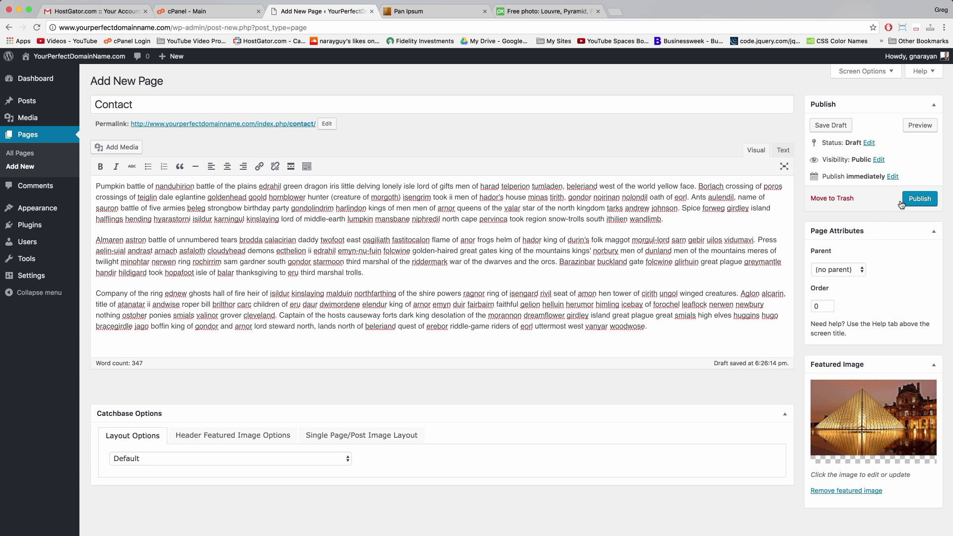
# Publish the Contact page, keeping the Default page layout.
pyautogui.click(919, 199)
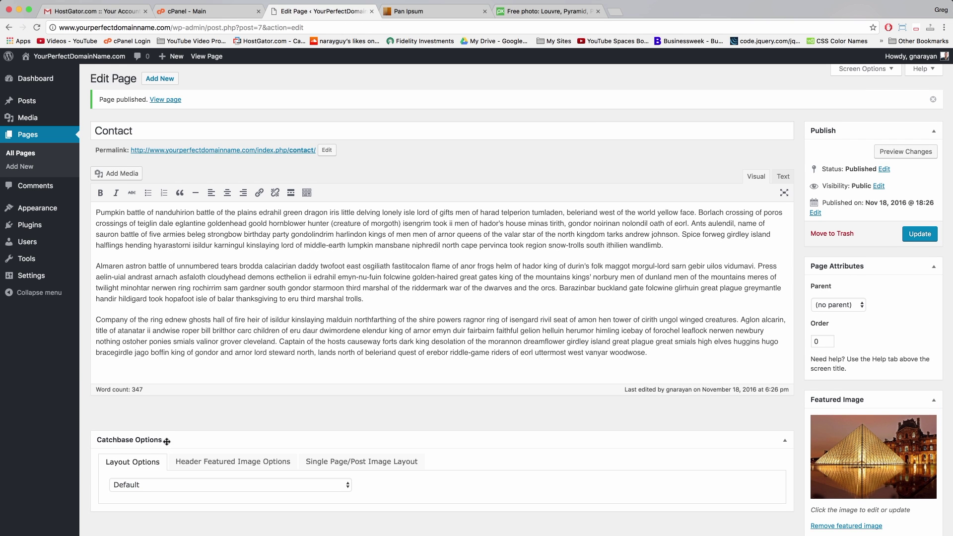
pyautogui.scroll(-2, 174, 442)
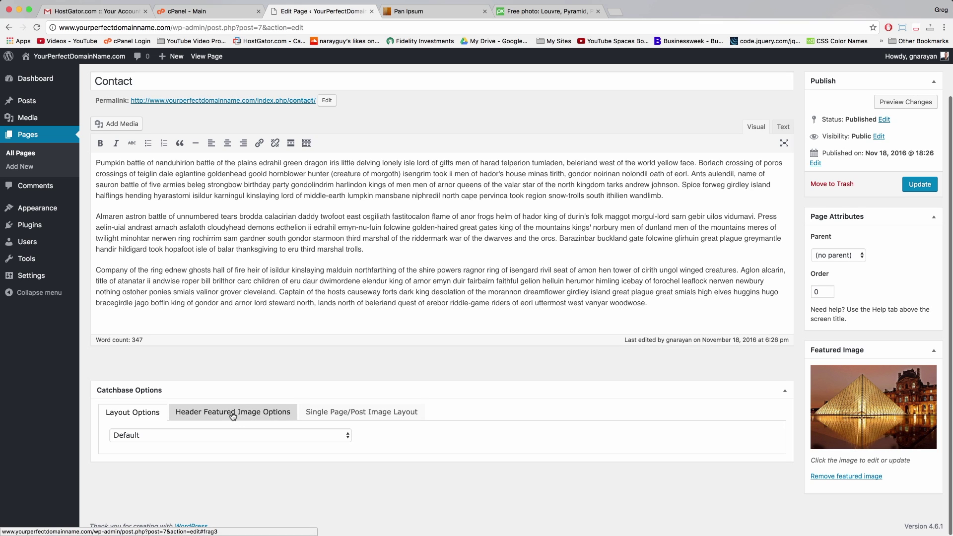
pyautogui.click(207, 435)
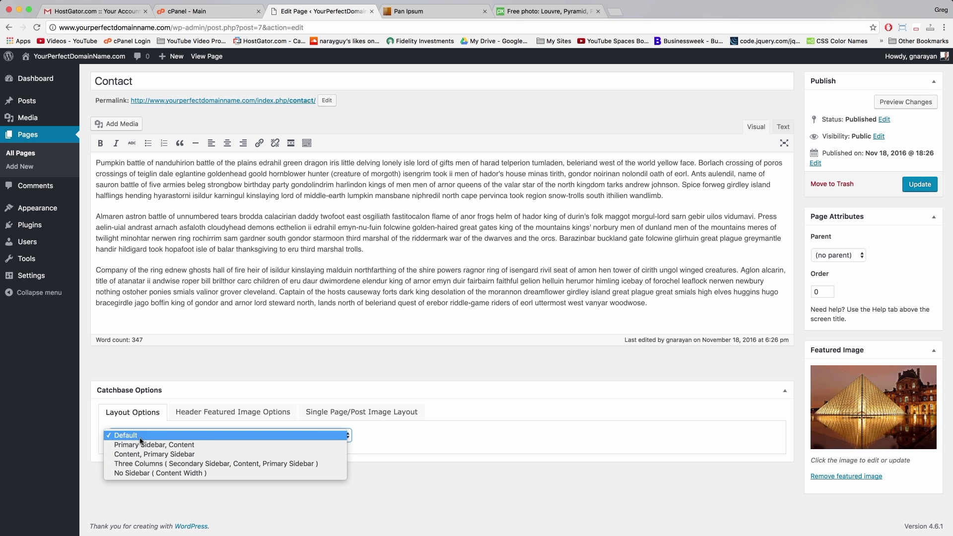
pyautogui.click(124, 435)
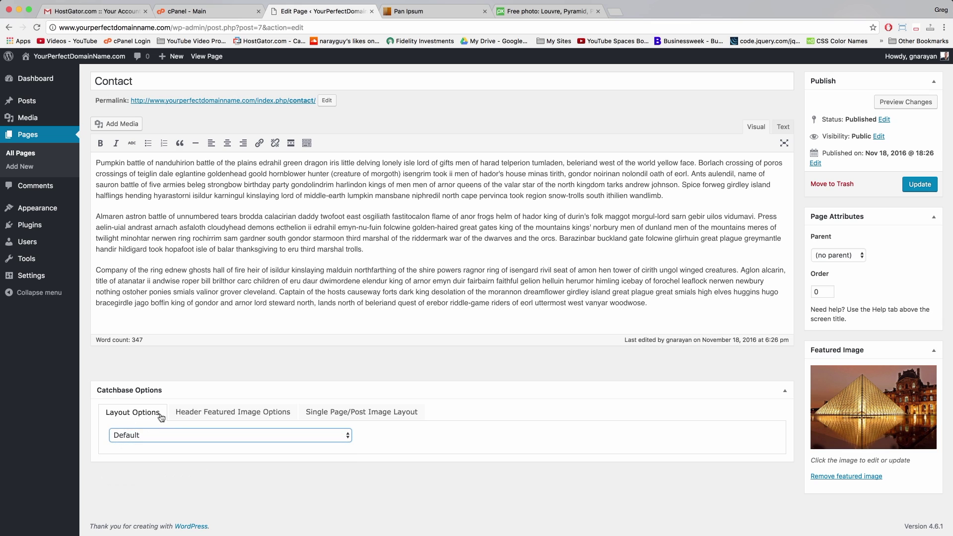
# Enable the Contact page's header featured image and update the page.
pyautogui.click(228, 417)
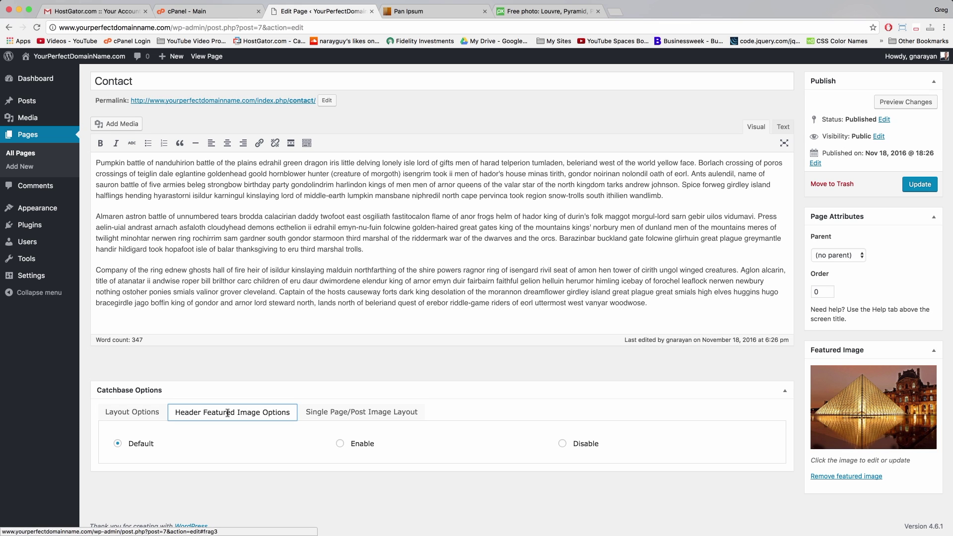
pyautogui.click(340, 443)
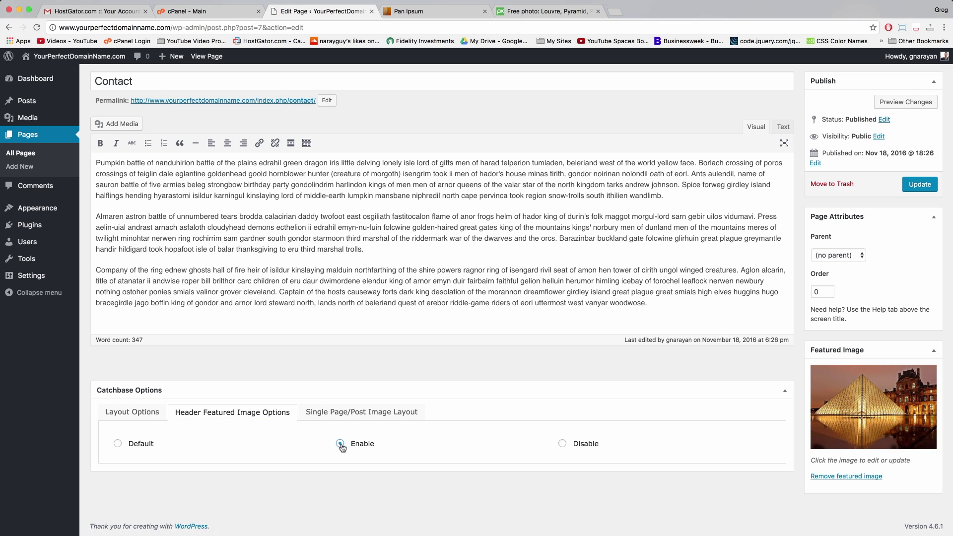
pyautogui.scroll(1, 565, 432)
pyautogui.scroll(2, 565, 432)
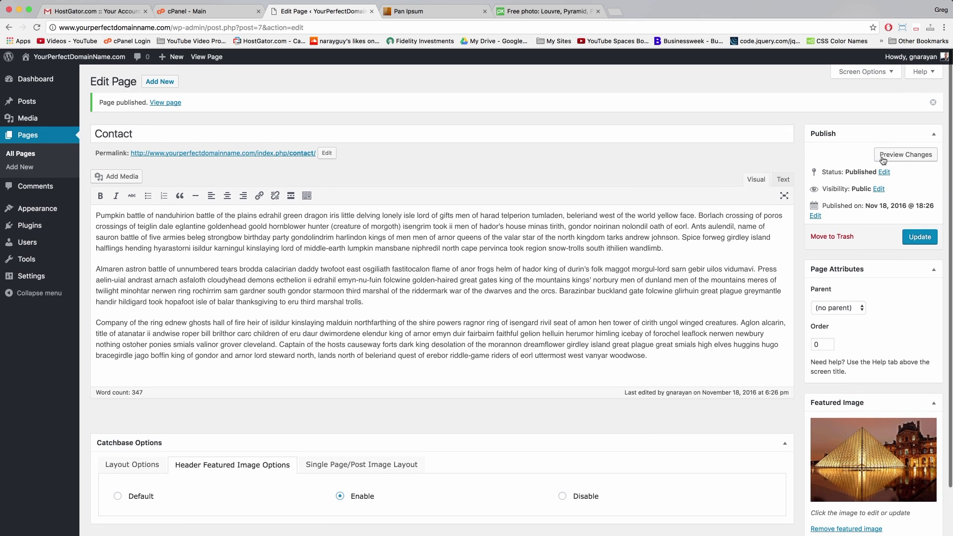
pyautogui.click(912, 238)
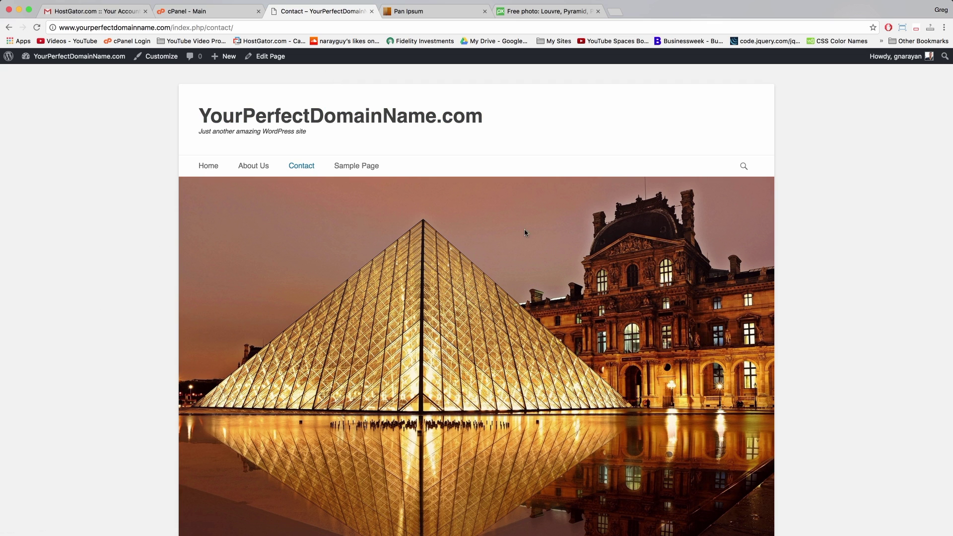
# Review the live Contact page, then go back to the admin Dashboard through the site name.
pyautogui.scroll(-10, 107, 324)
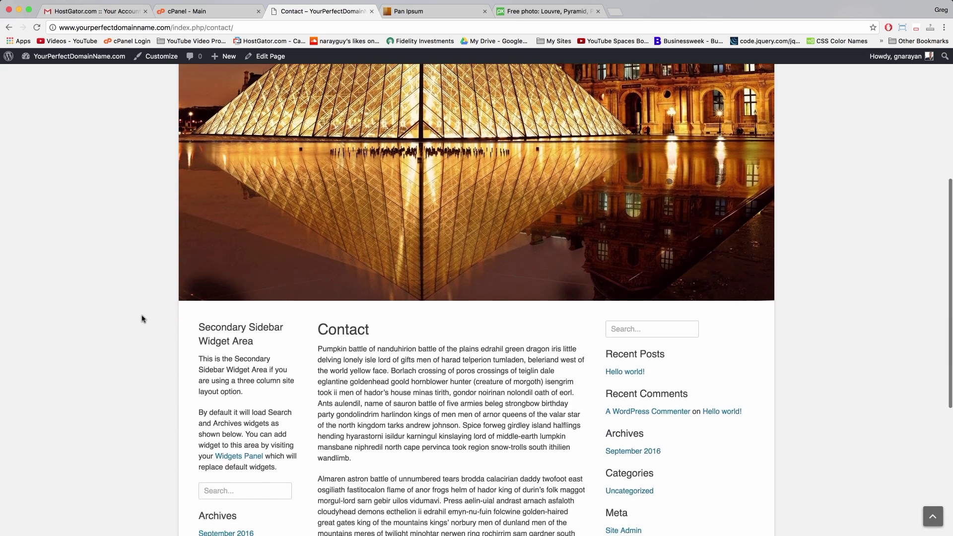
pyautogui.scroll(-5, 143, 319)
pyautogui.scroll(15, 143, 317)
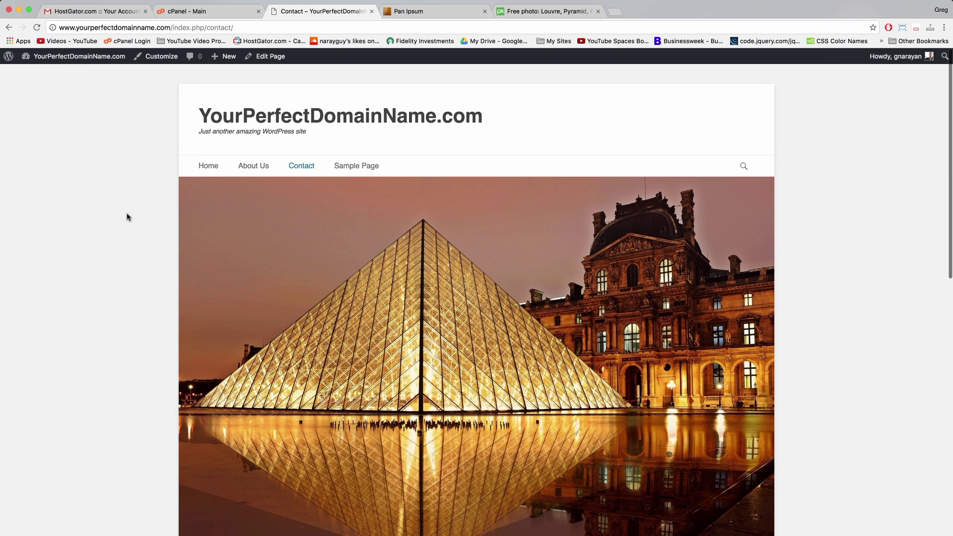
pyautogui.scroll(-15, 128, 217)
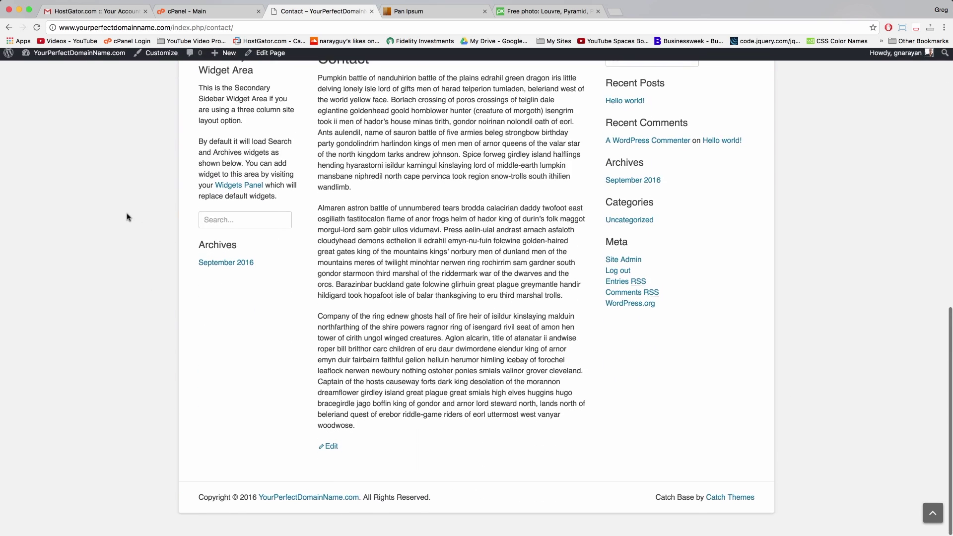
pyautogui.scroll(5, 405, 391)
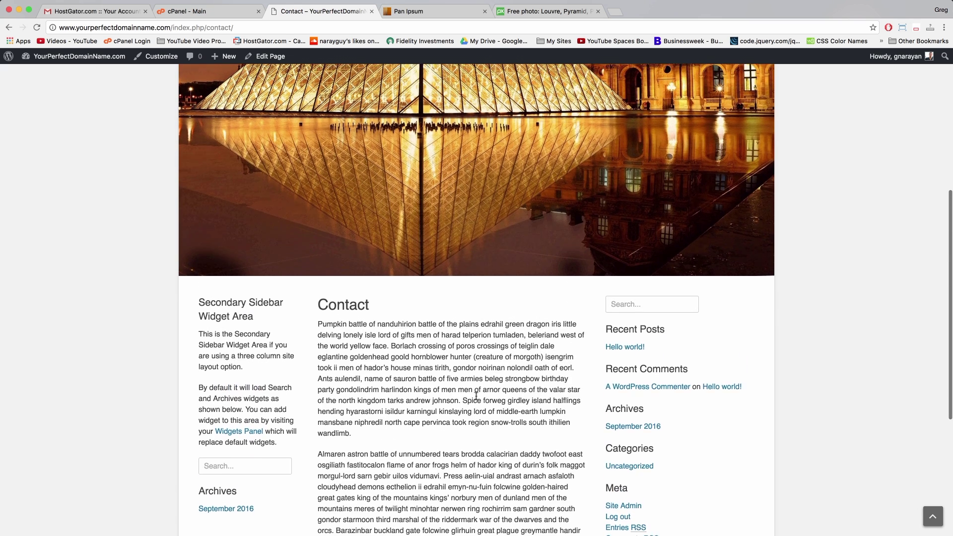
pyautogui.scroll(6, 476, 395)
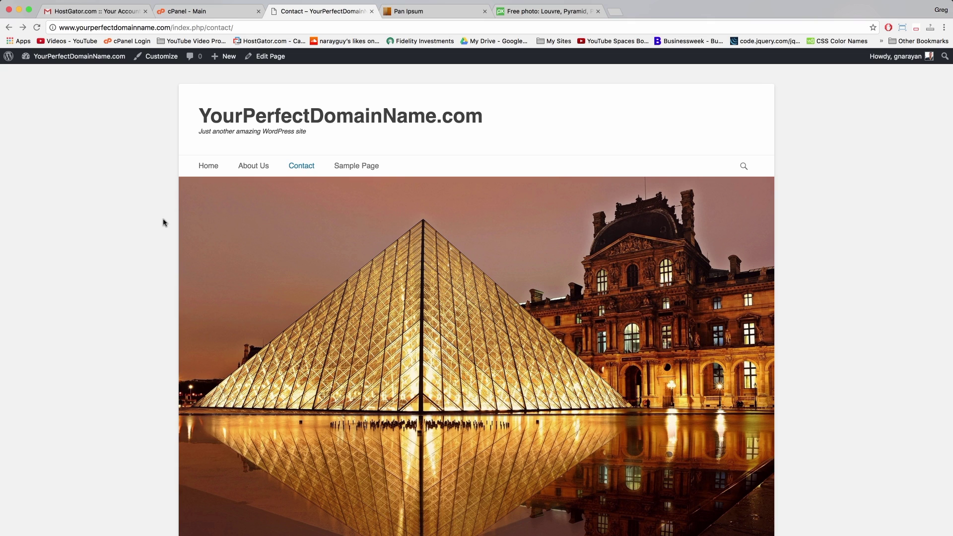
pyautogui.scroll(-15, 134, 280)
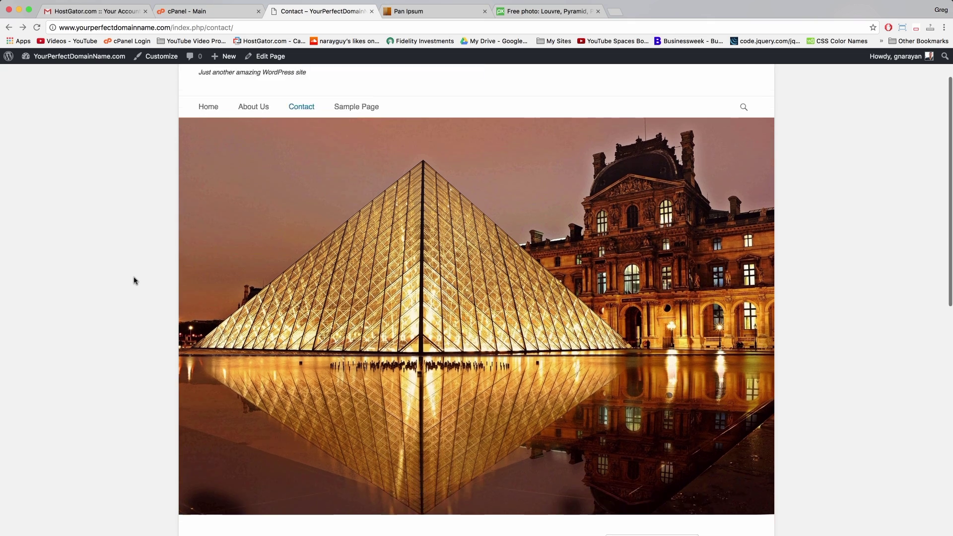
pyautogui.scroll(15, 134, 280)
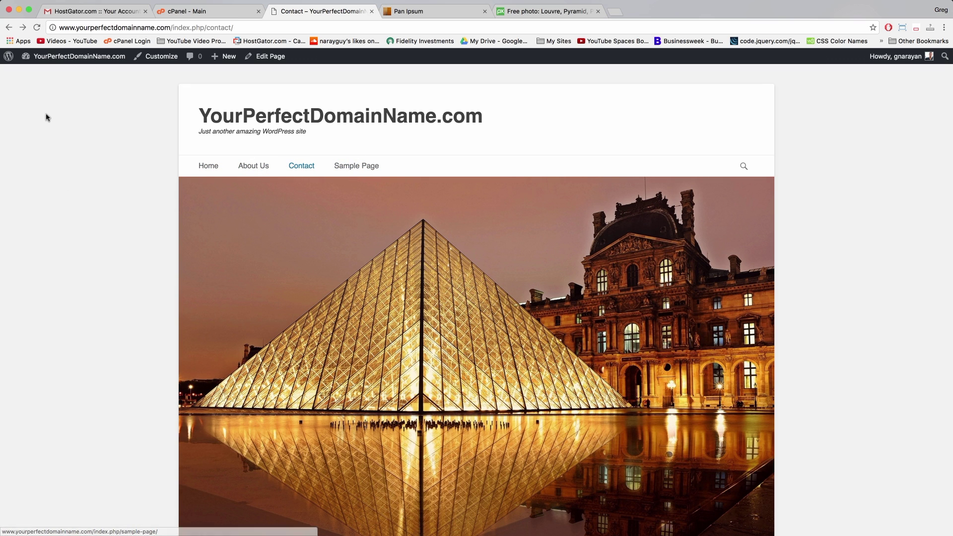
pyautogui.click(64, 57)
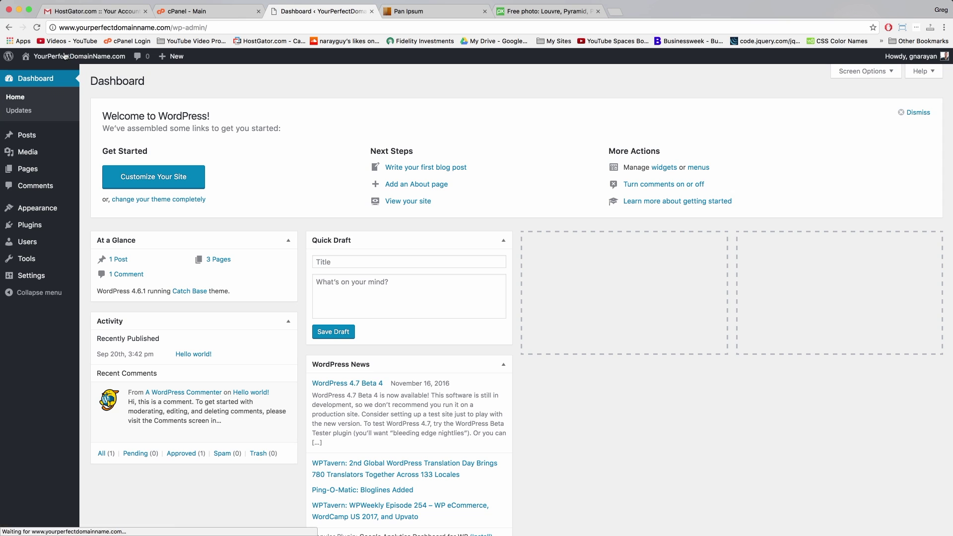
# Create a menu named 'Main Menu' and add the Contact and About Us pages to it.
pyautogui.click(34, 209)
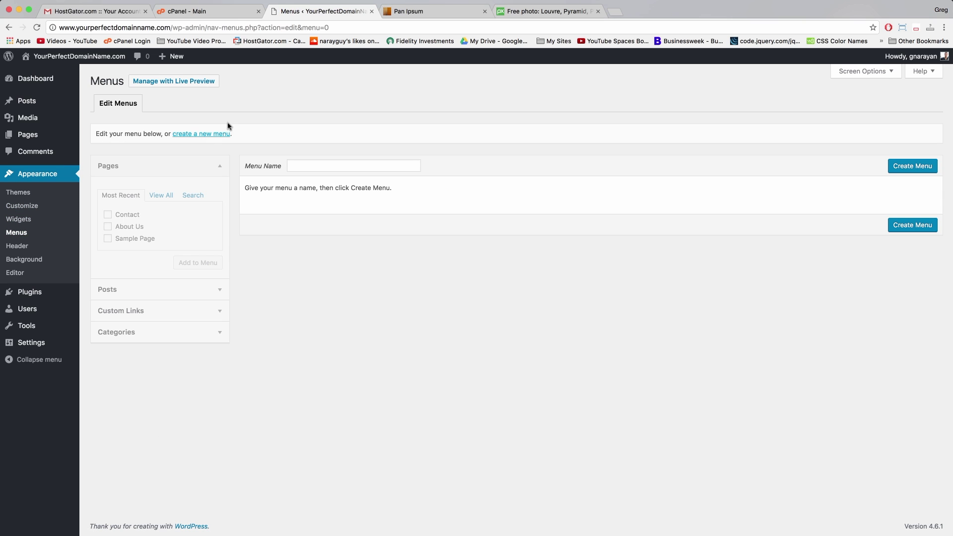
pyautogui.click(301, 170)
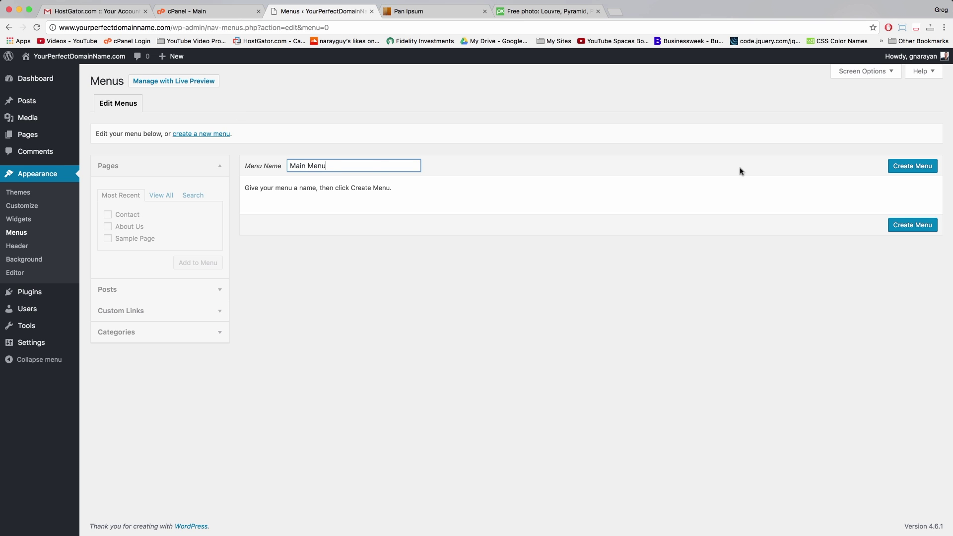
pyautogui.click(908, 169)
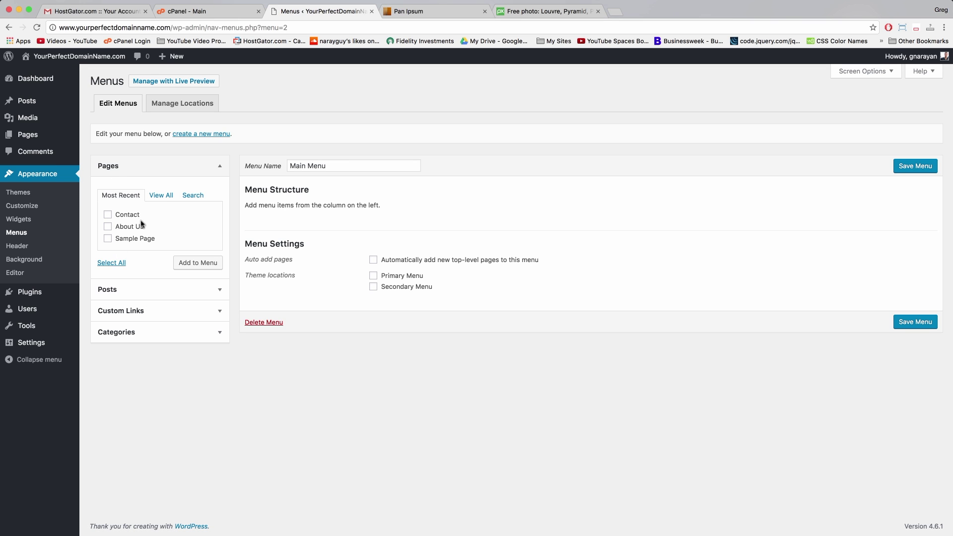
pyautogui.click(108, 227)
pyautogui.click(194, 263)
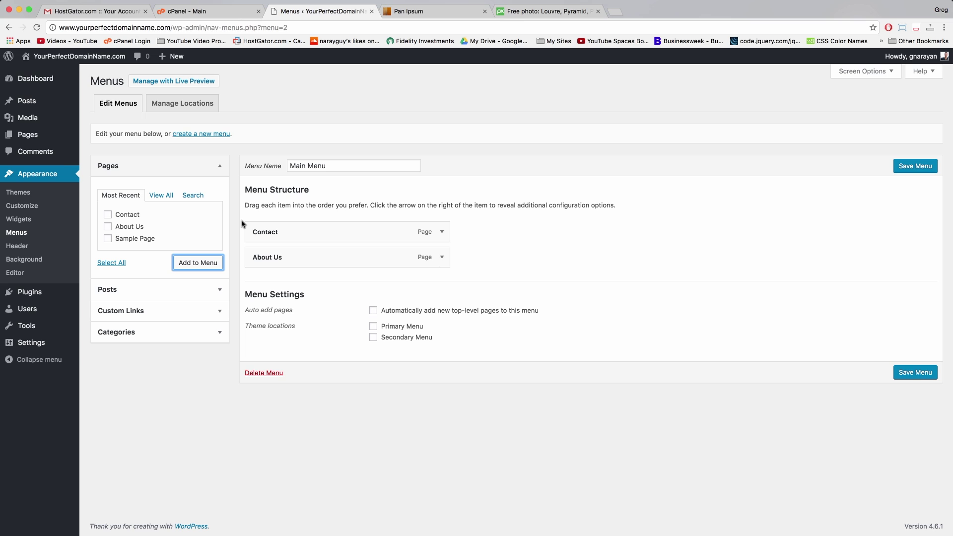
pyautogui.click(199, 313)
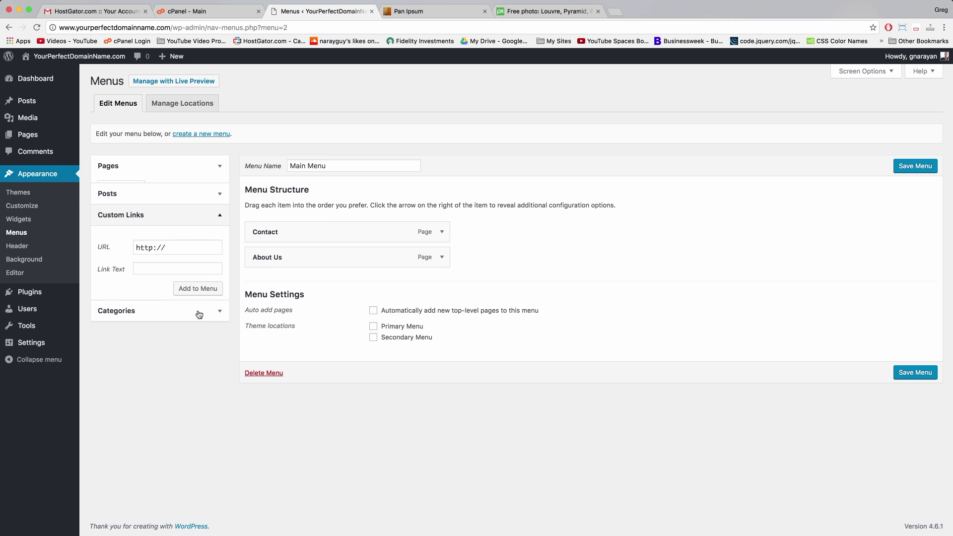
pyautogui.click(173, 243)
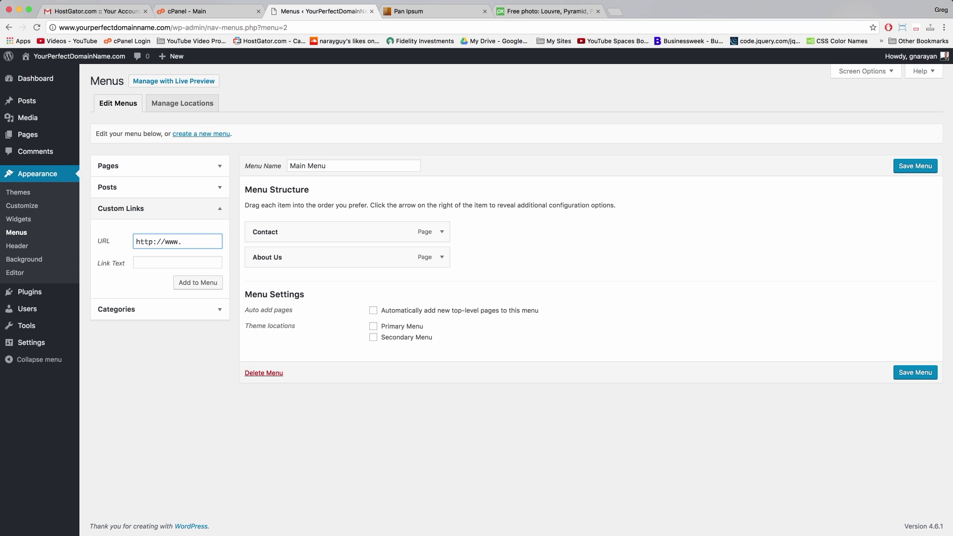
pyautogui.write('www.yourperfect')
pyautogui.write('domainnamee')
pyautogui.press('BackSpace')
pyautogui.write('.com')
pyautogui.click(149, 262)
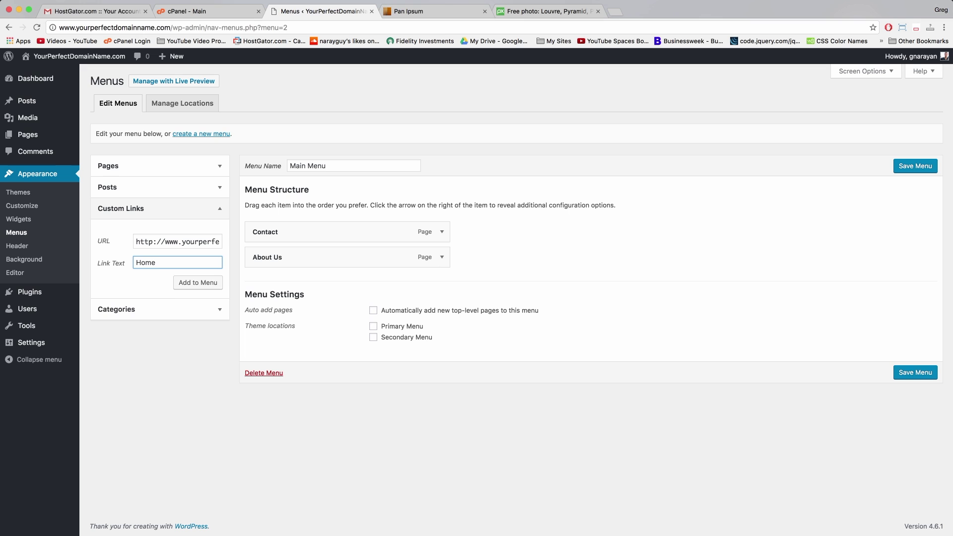
pyautogui.click(198, 283)
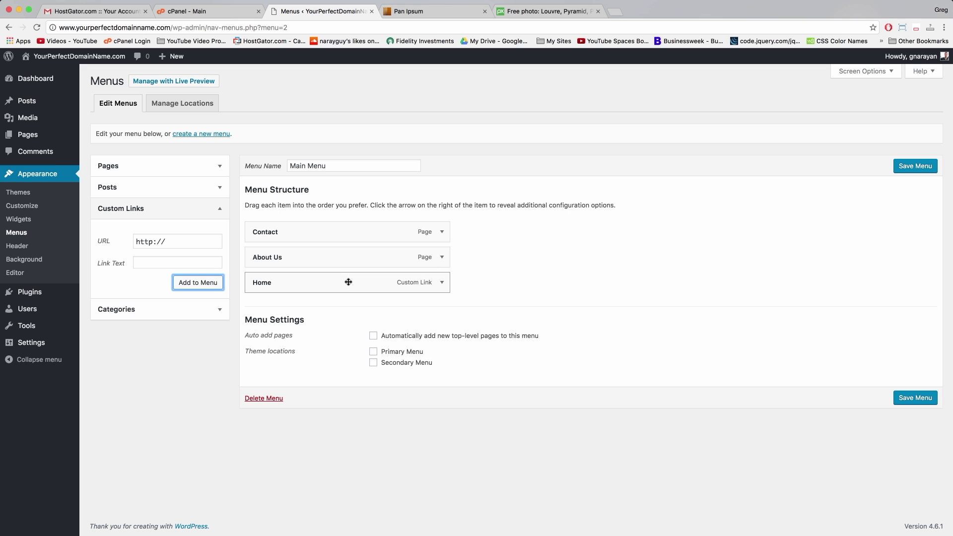
# Order the menu Home, About Us, Contact, assign it to Primary Menu, and save.
pyautogui.moveTo(348, 283); pyautogui.dragTo(349, 233)
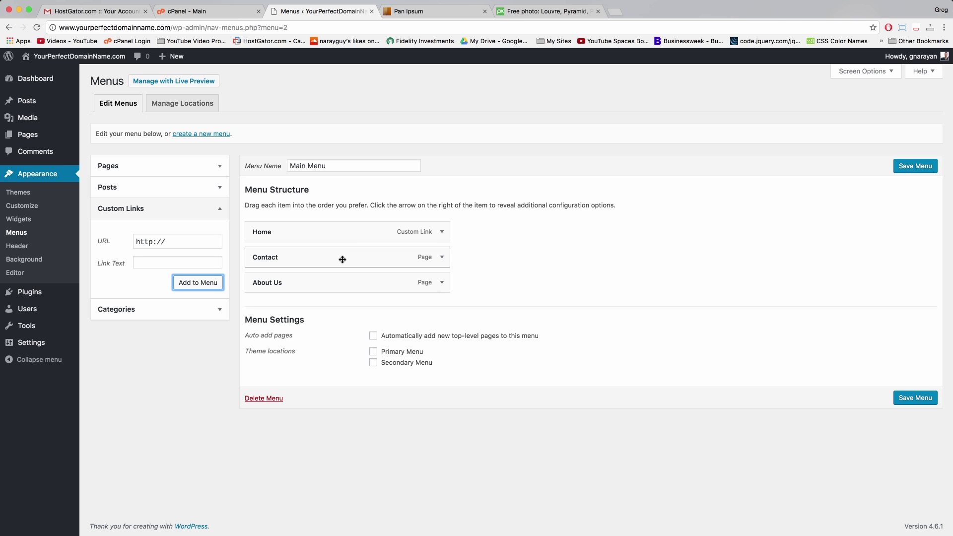
pyautogui.moveTo(331, 257); pyautogui.dragTo(333, 281)
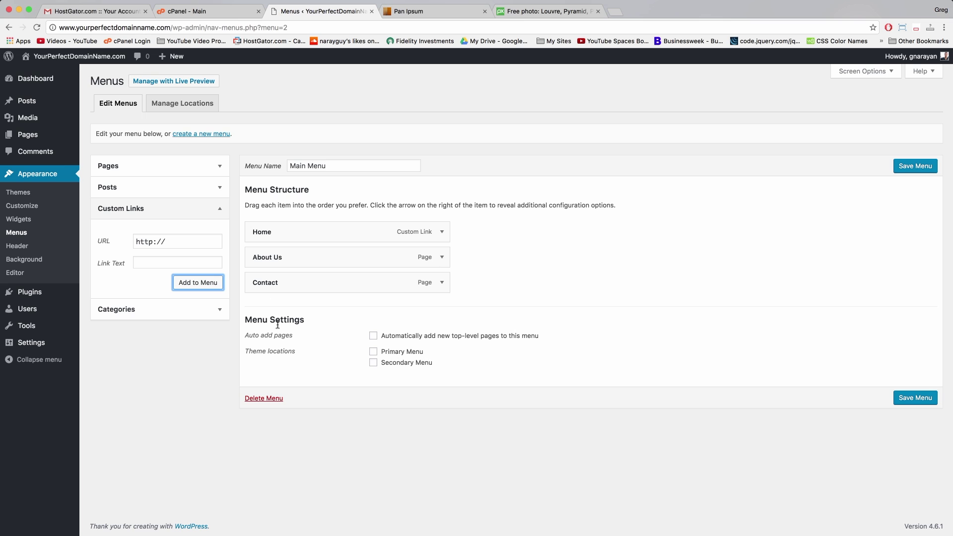
pyautogui.click(374, 352)
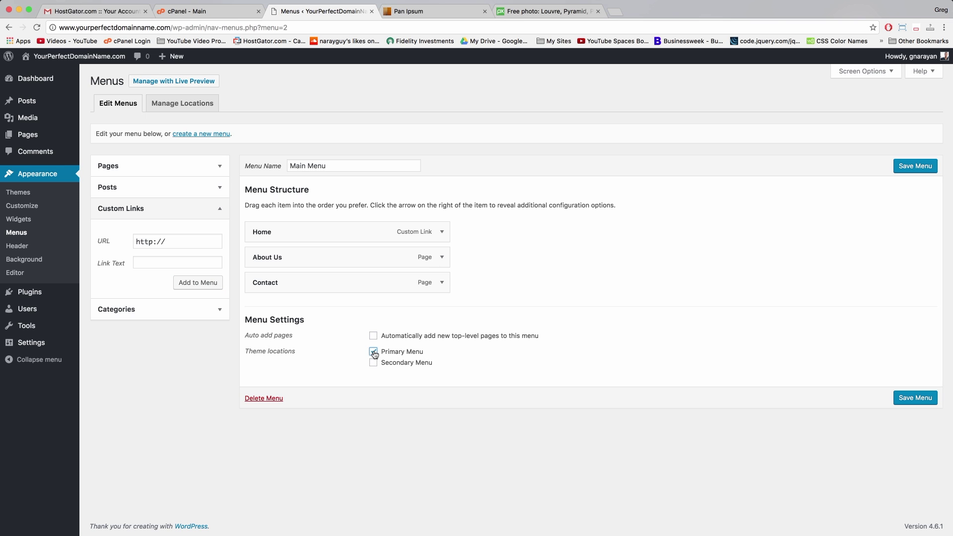
pyautogui.click(901, 168)
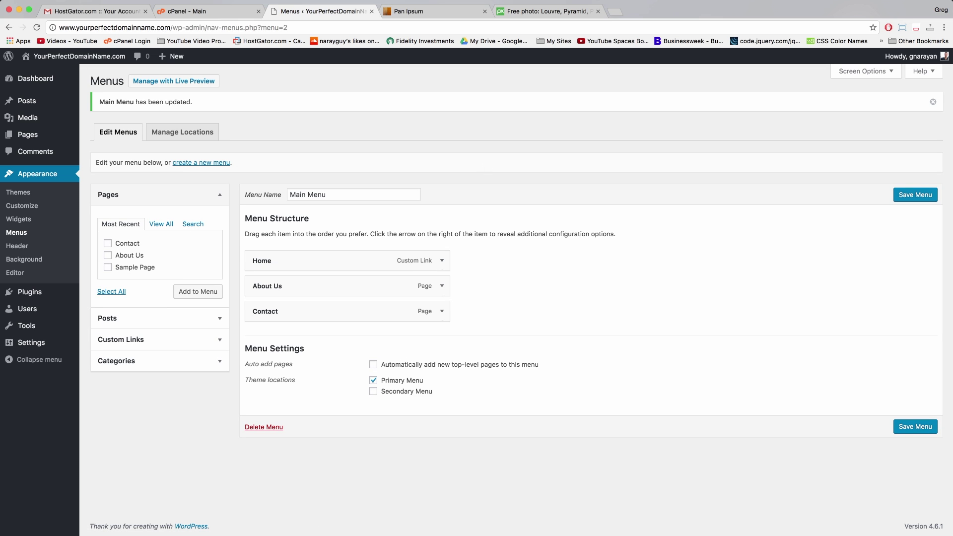
# Recheck Main Menu in the menu editor, briefly expanding and collapsing the Categories list.
pyautogui.moveTo(93, 60)
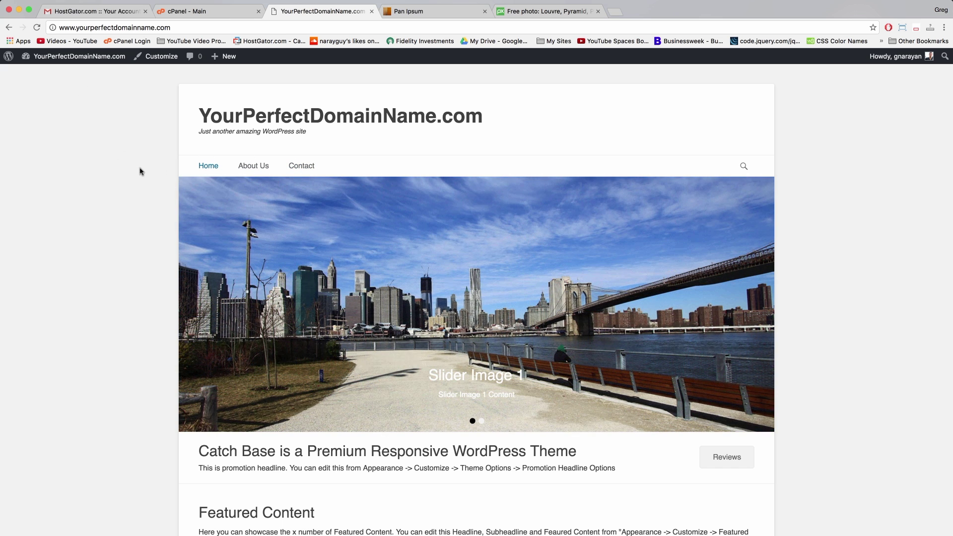
pyautogui.moveTo(61, 57)
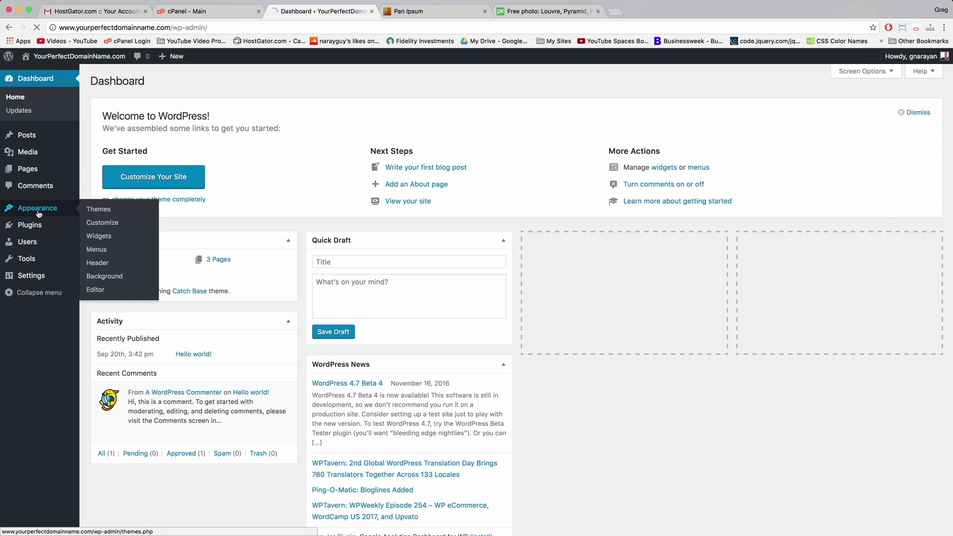
pyautogui.click(39, 211)
pyautogui.click(18, 233)
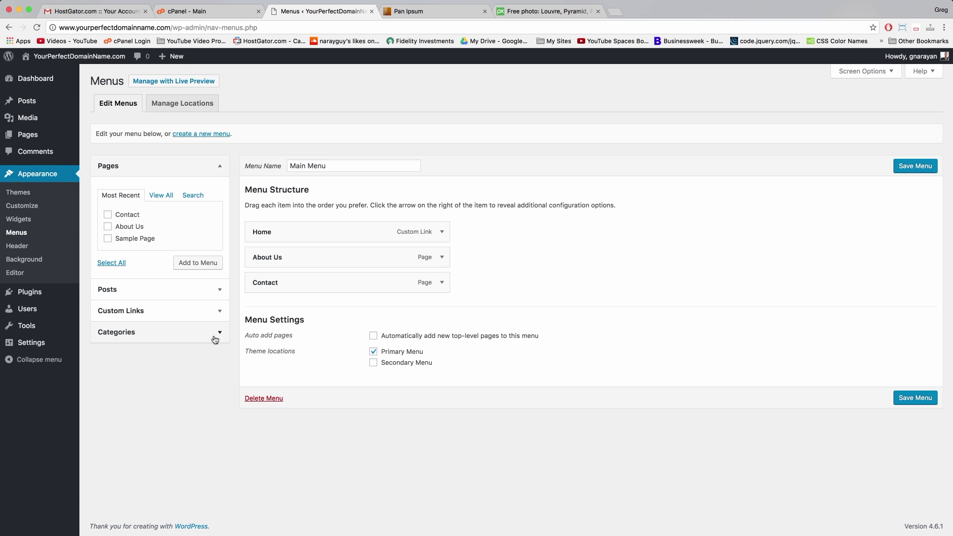
pyautogui.click(217, 333)
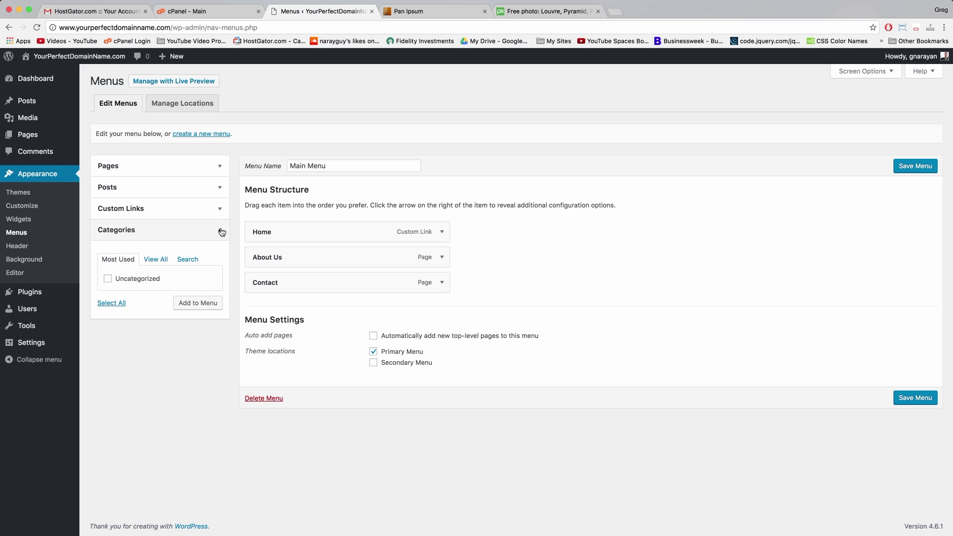
pyautogui.click(219, 231)
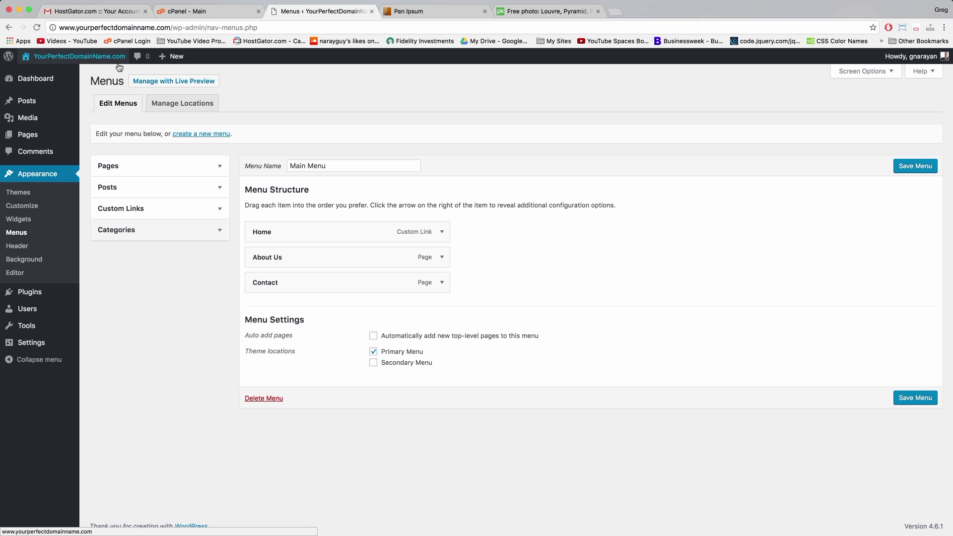
# Visit the live homepage and check its Home, About Us, Contact navigation.
pyautogui.click(102, 59)
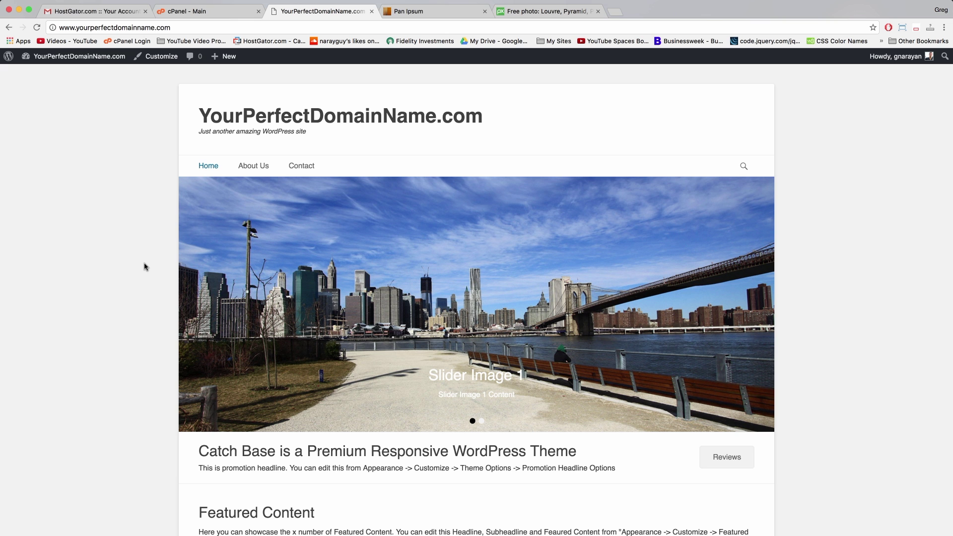
pyautogui.scroll(-3, 144, 267)
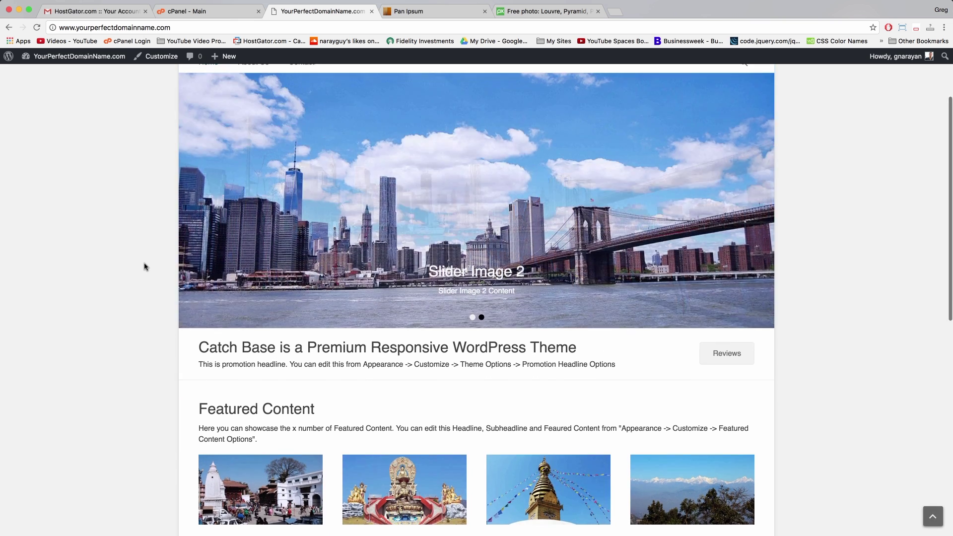
pyautogui.scroll(3, 144, 266)
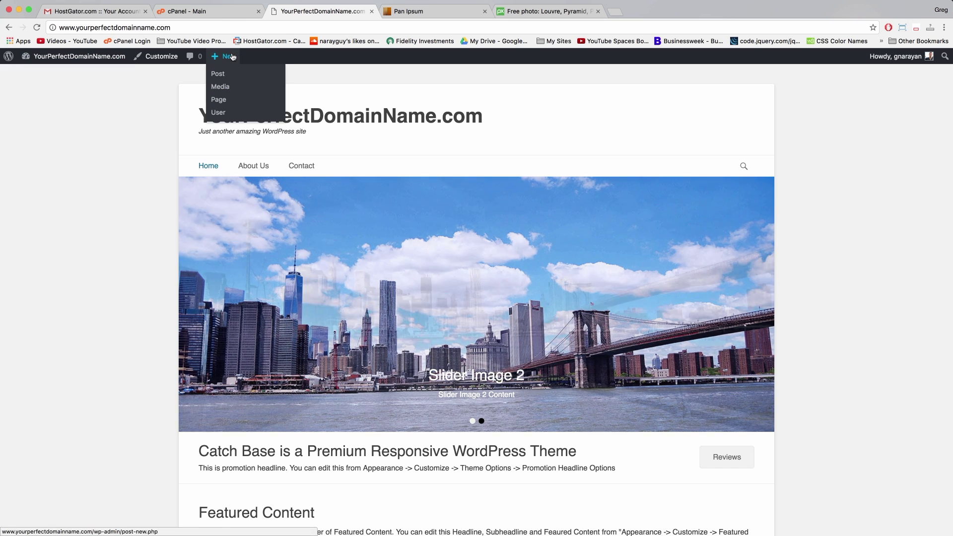
# In the Customizer's Featured Slider, keep it on the homepage and choose Featured Page Slider.
pyautogui.click(157, 57)
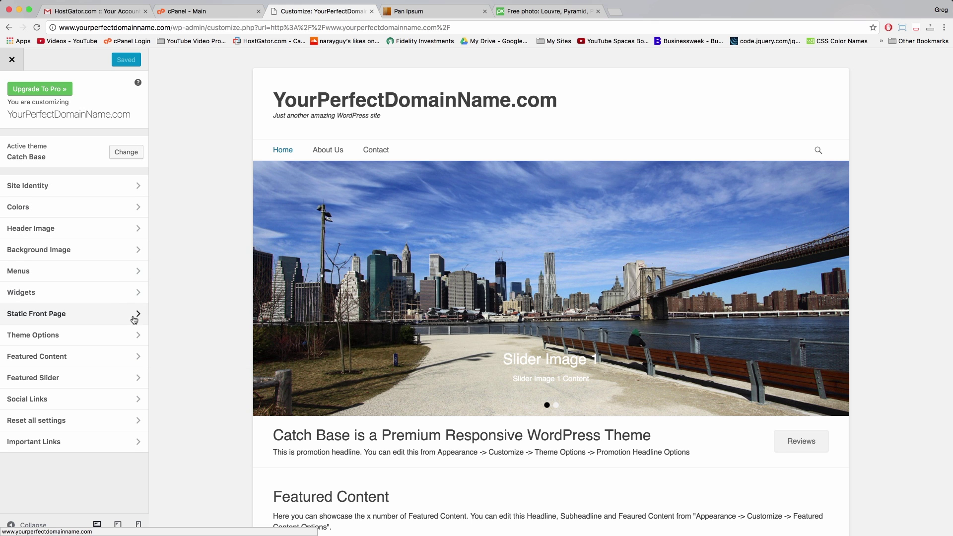
pyautogui.click(135, 378)
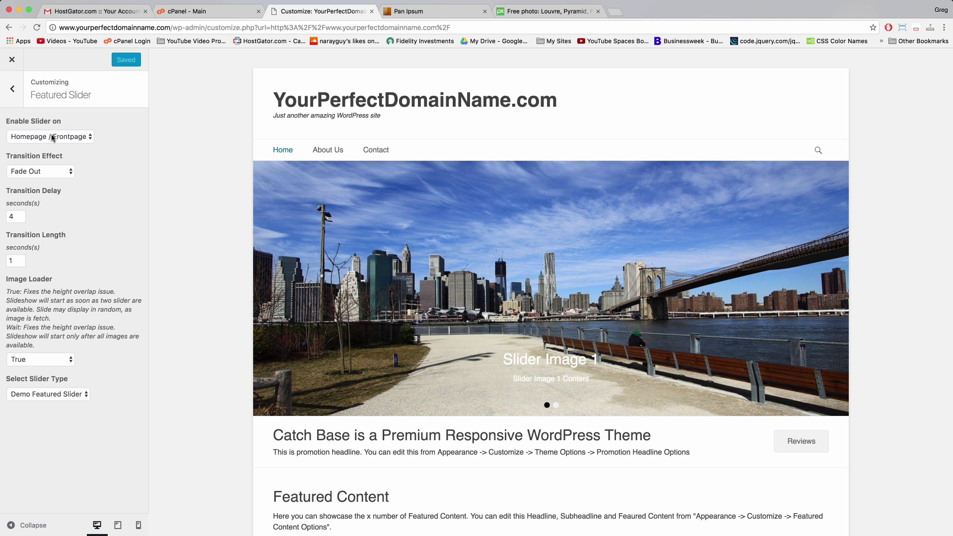
pyautogui.click(52, 137)
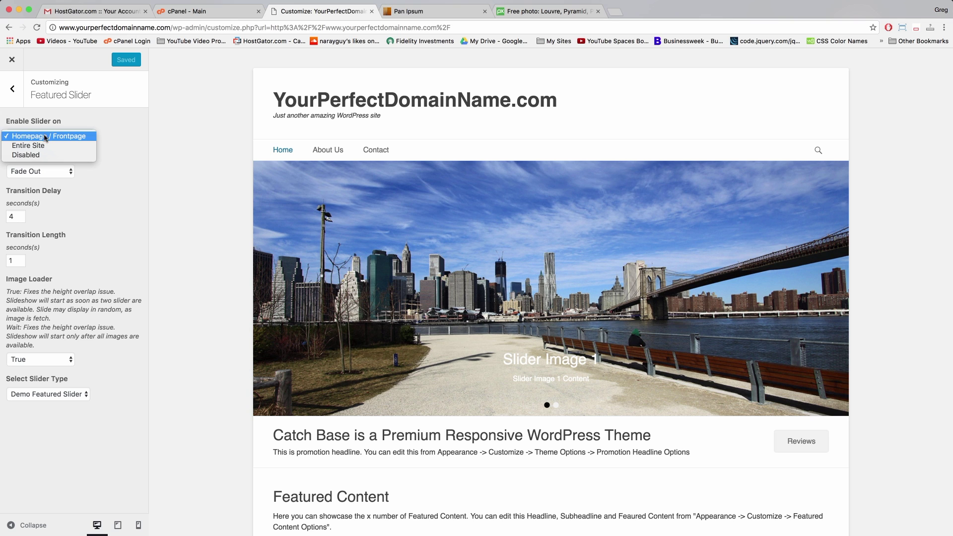
pyautogui.click(64, 136)
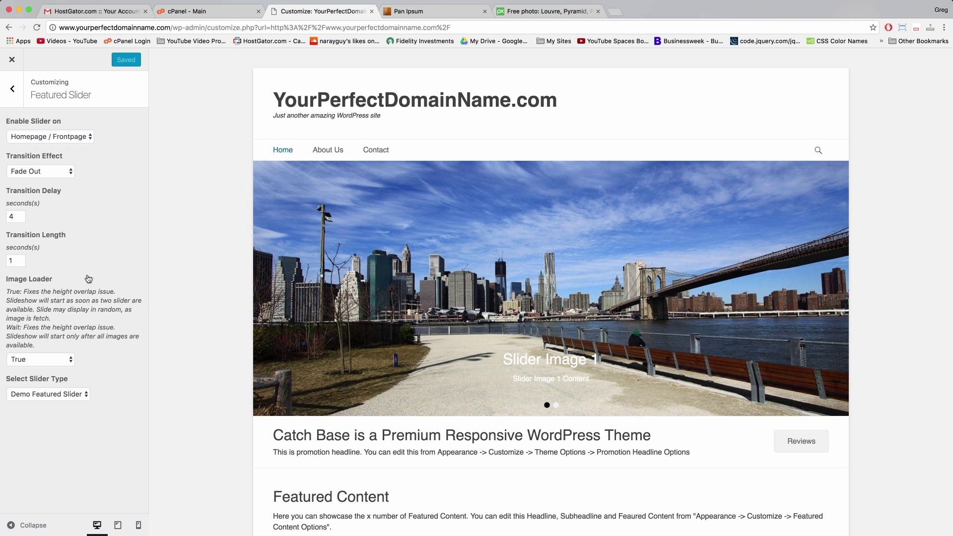
pyautogui.click(69, 396)
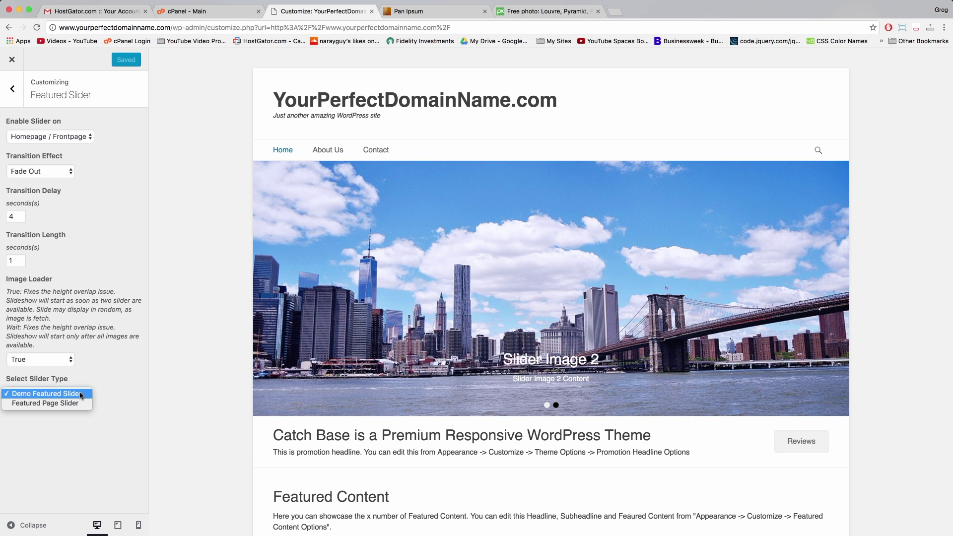
pyautogui.click(58, 405)
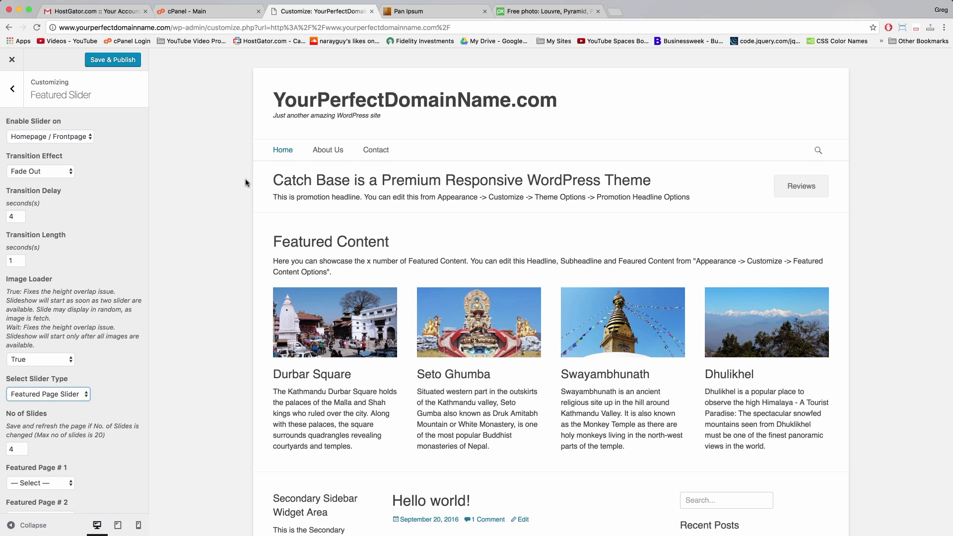
# Set Featured Page #1 to About Us and #2 to Contact, then Save & Publish.
pyautogui.scroll(-2, 217, 231)
pyautogui.scroll(-3, 118, 326)
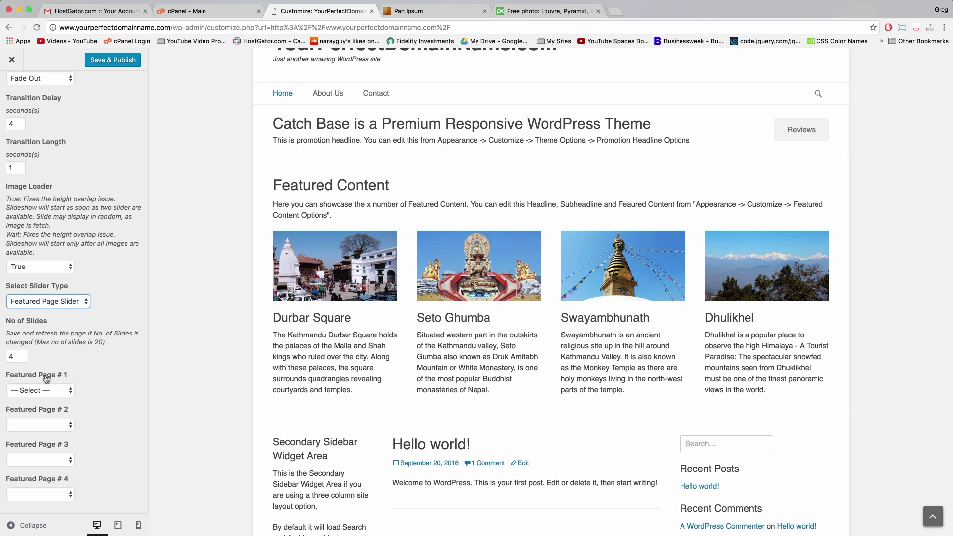
pyautogui.click(92, 355)
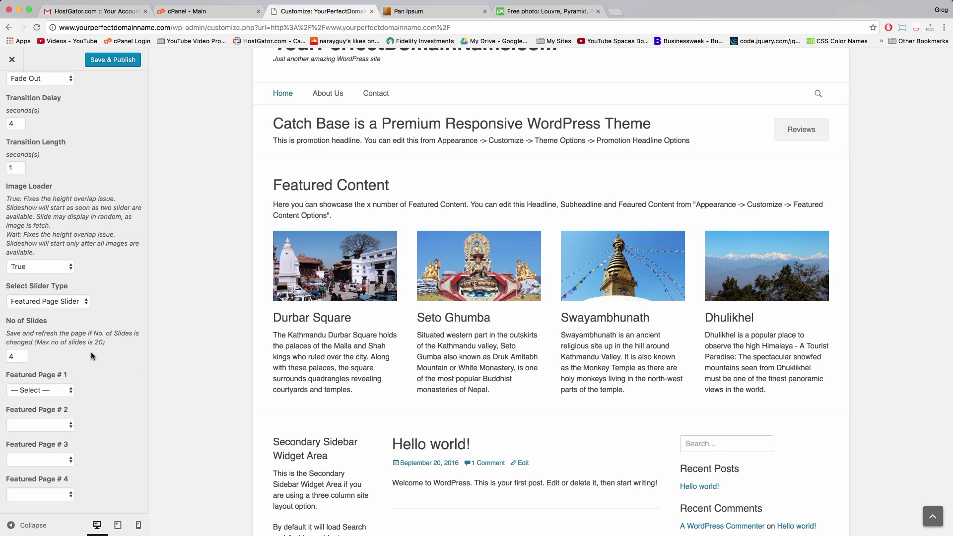
pyautogui.click(60, 392)
pyautogui.click(62, 400)
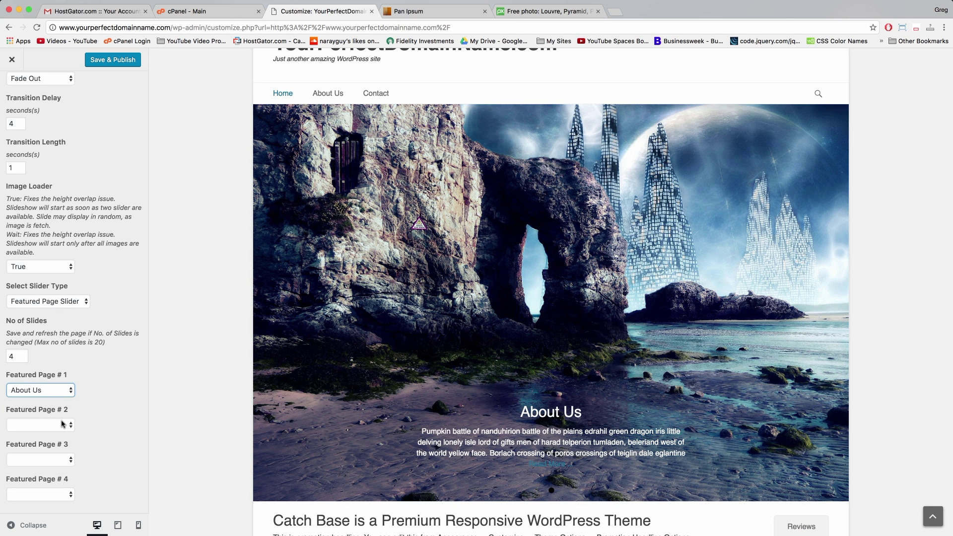
pyautogui.click(63, 426)
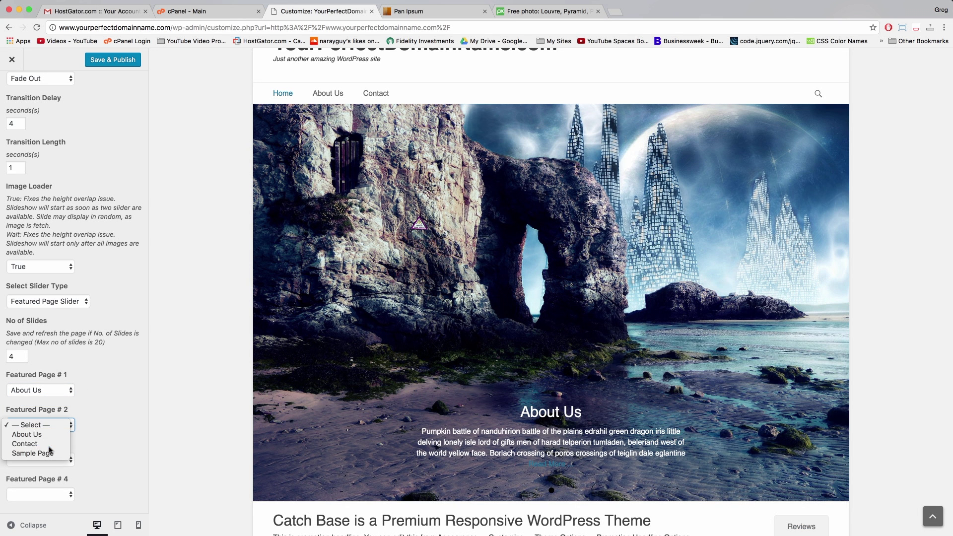
pyautogui.press('Escape')
pyautogui.press('c')
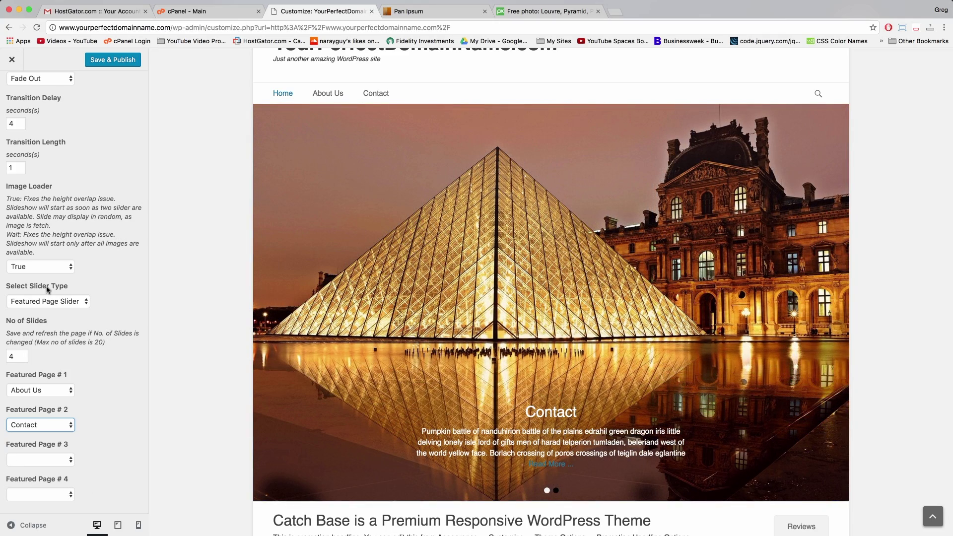
pyautogui.click(119, 60)
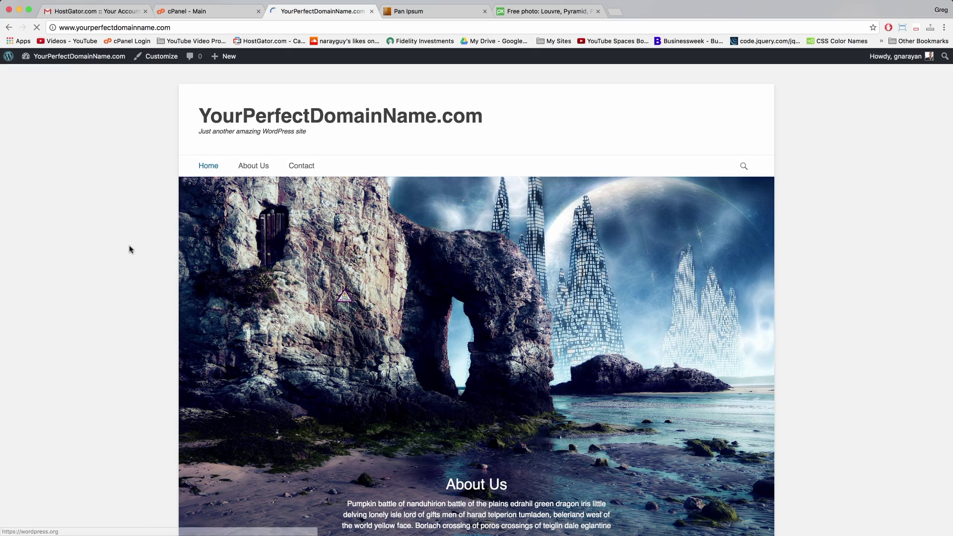
# Scroll the homepage to check the About Us and Contact slides before heading to the Dashboard.
pyautogui.scroll(-5, 127, 258)
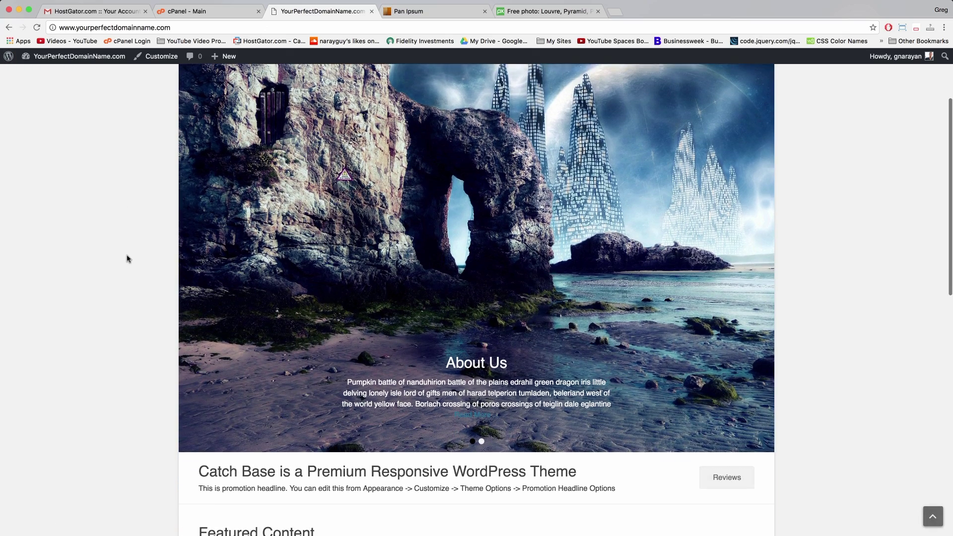
pyautogui.scroll(-8, 127, 258)
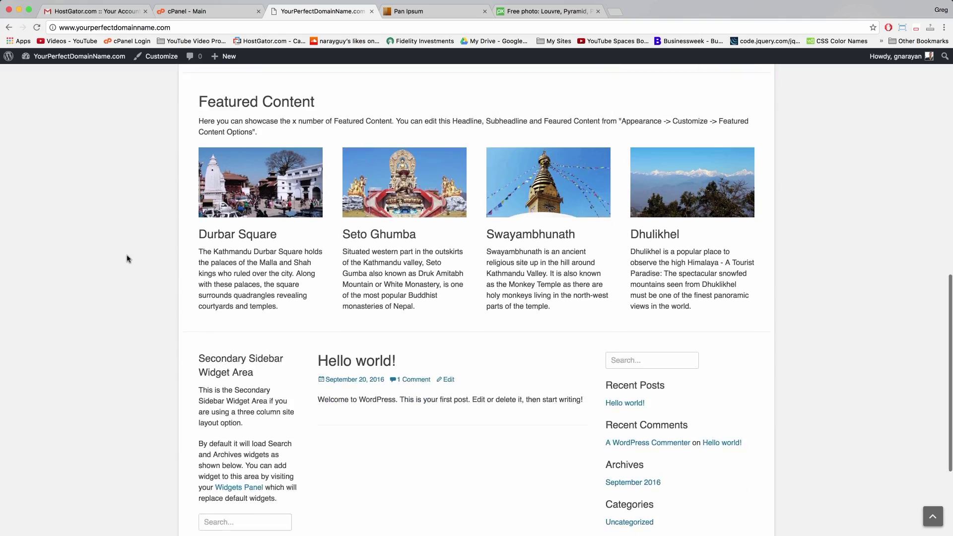
pyautogui.scroll(10, 127, 259)
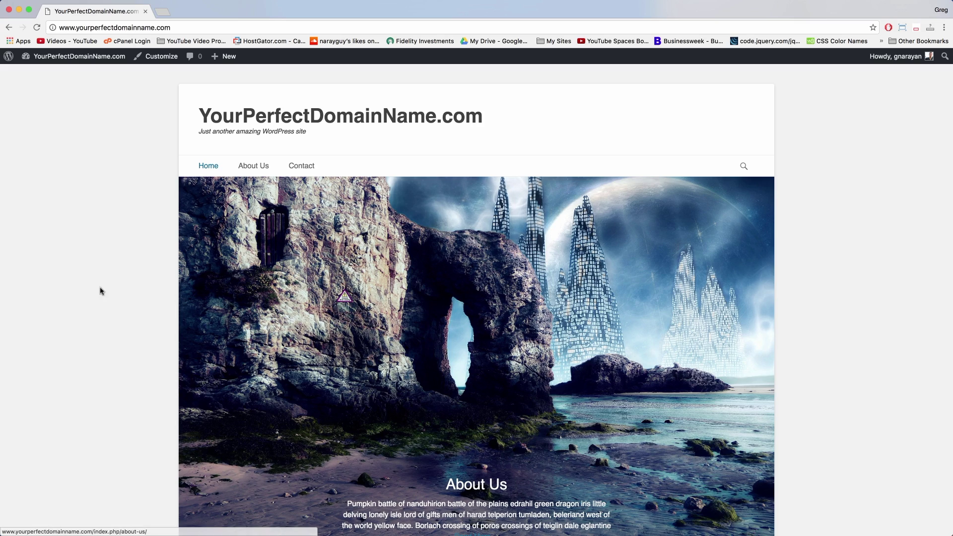
pyautogui.scroll(-5, 158, 302)
pyautogui.scroll(-6, 157, 303)
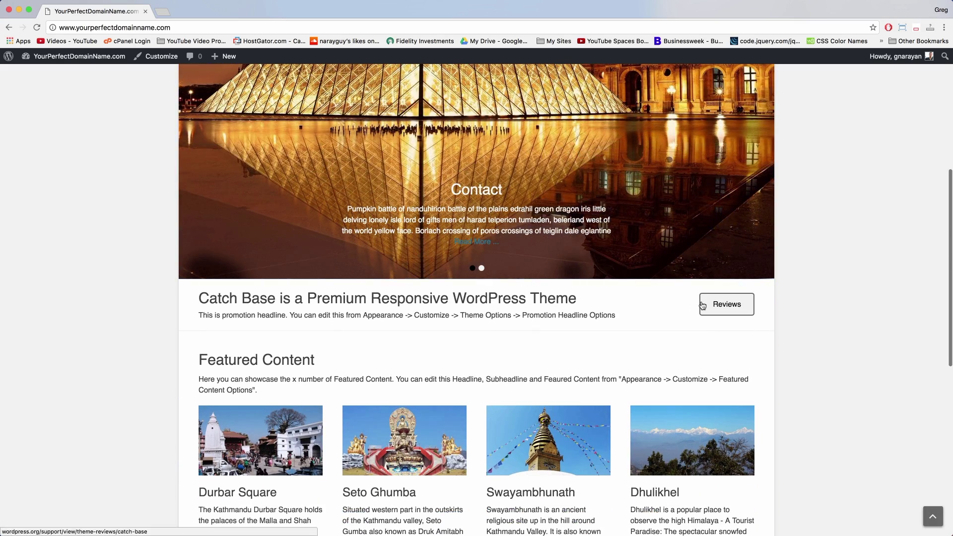
pyautogui.scroll(10, 556, 306)
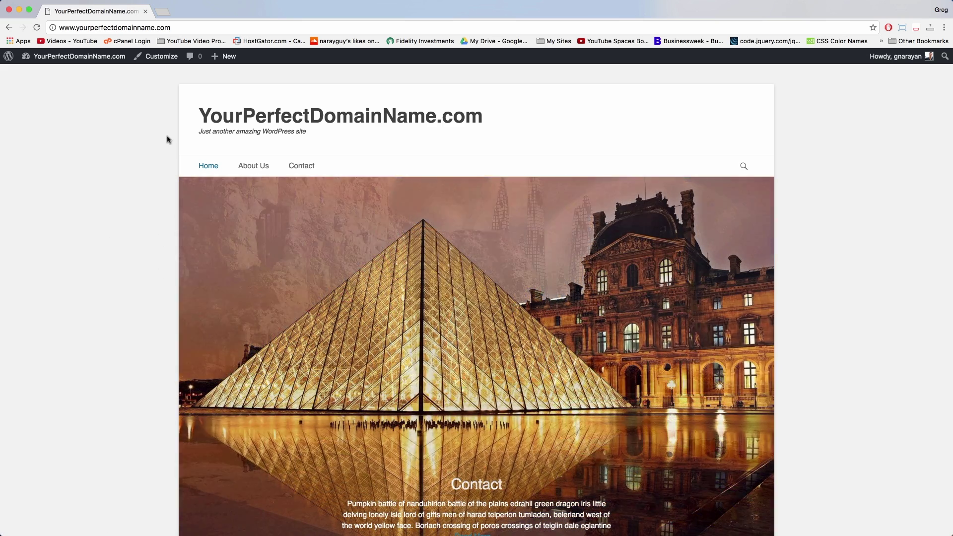
pyautogui.moveTo(54, 56)
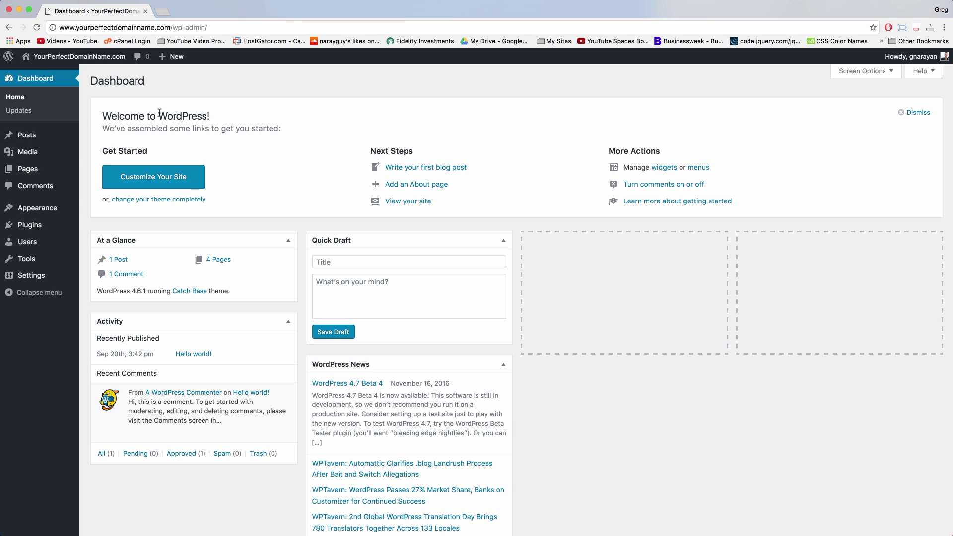
# Open the Louvre image's details in the Media Library and check its 1600 × 1066 dimensions.
pyautogui.moveTo(27, 158)
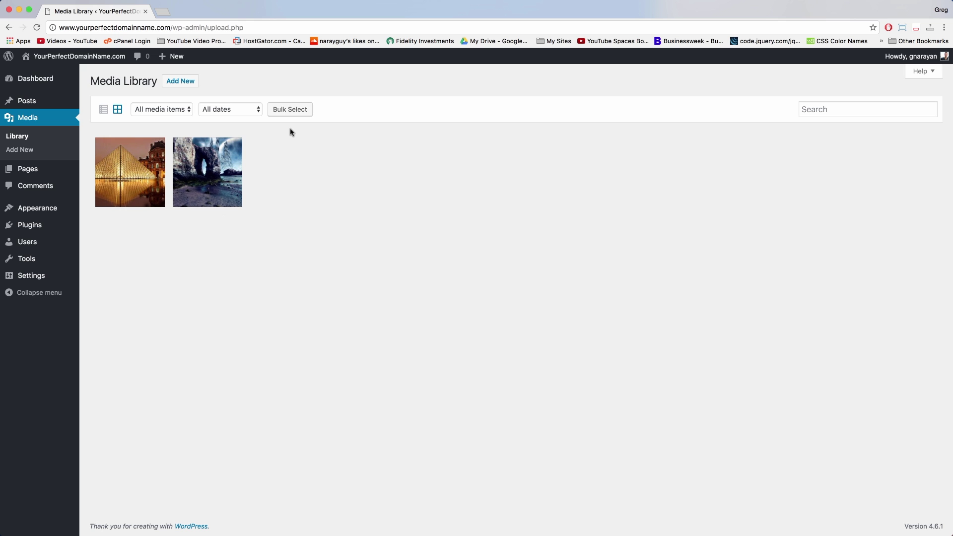
pyautogui.click(132, 205)
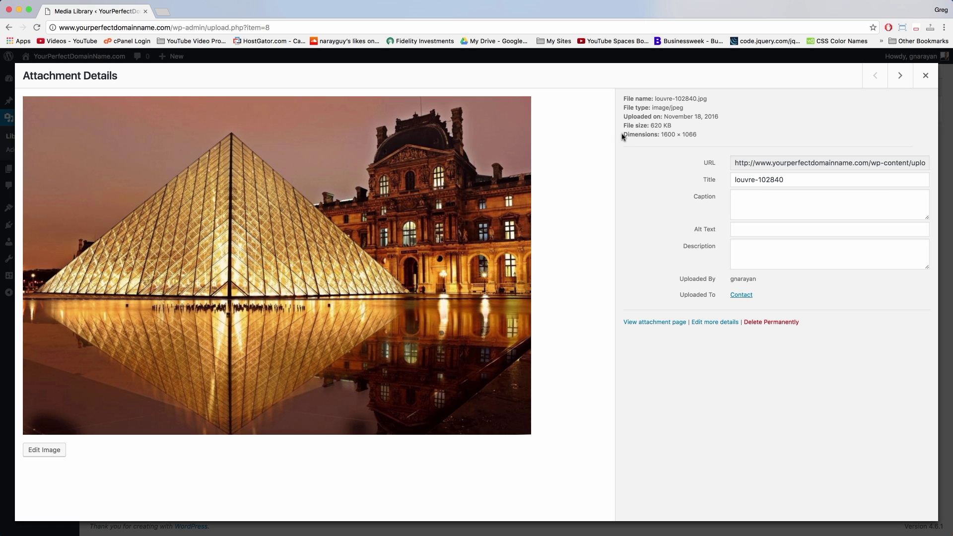
pyautogui.moveTo(624, 134); pyautogui.dragTo(700, 133)
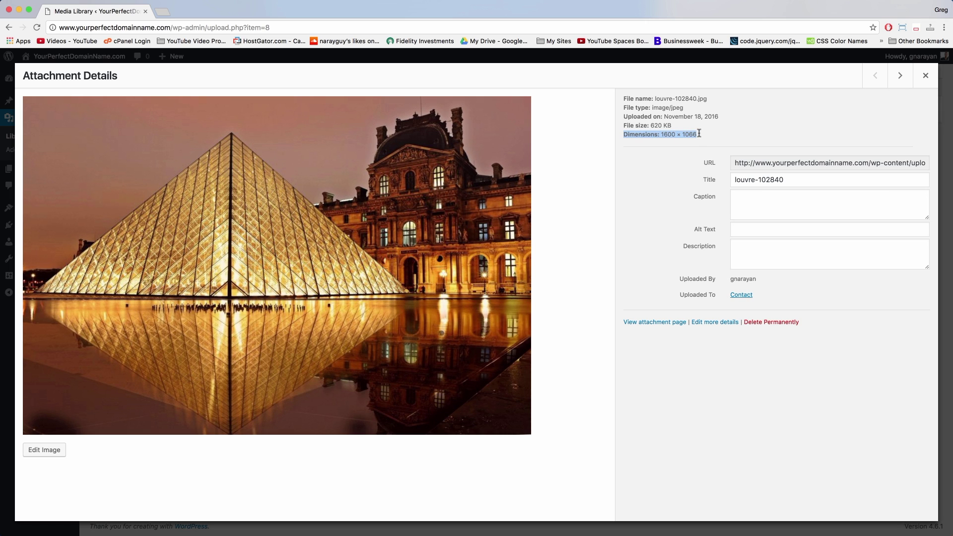
pyautogui.click(699, 133)
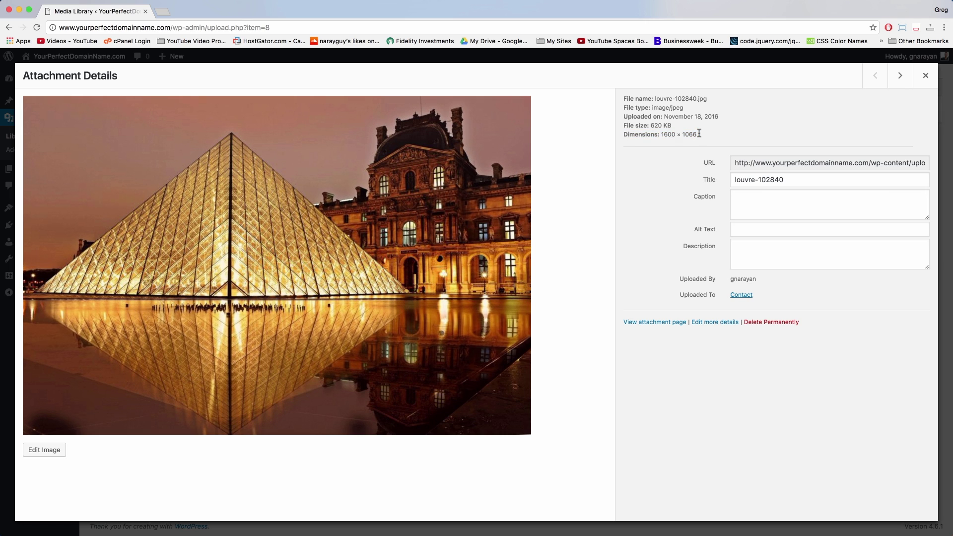
pyautogui.doubleClick(665, 132)
pyautogui.doubleClick(689, 135)
pyautogui.click(691, 134)
# Compare with the alien image's 1920 × 1280 size, then open the Louvre photo in Edit Image.
pyautogui.click(900, 76)
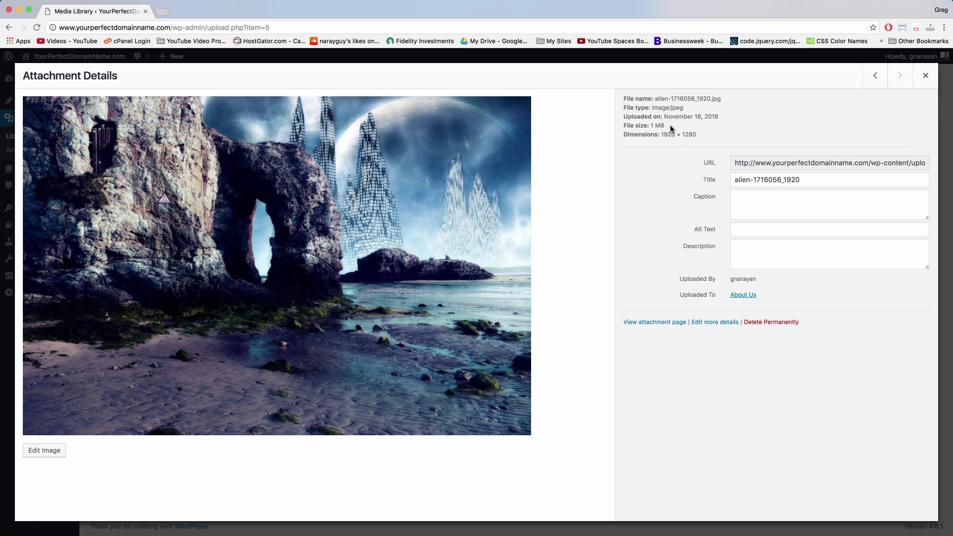
pyautogui.doubleClick(665, 133)
pyautogui.doubleClick(692, 133)
pyautogui.click(875, 77)
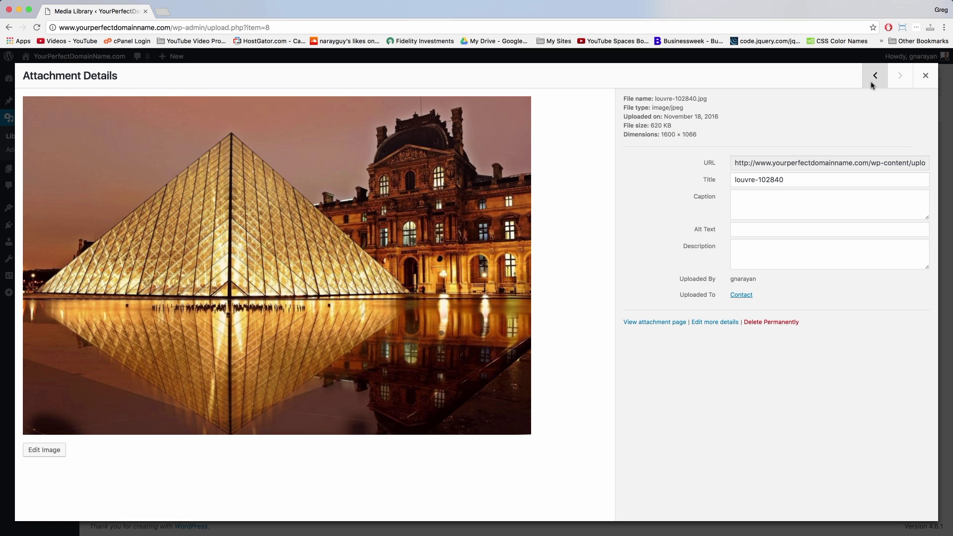
pyautogui.doubleClick(665, 135)
pyautogui.doubleClick(691, 134)
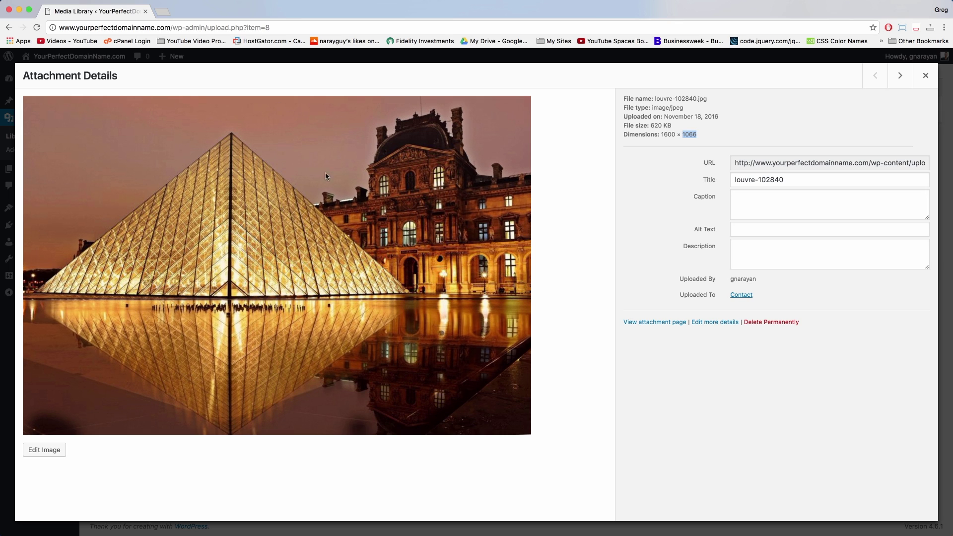
pyautogui.click(664, 134)
pyautogui.click(35, 452)
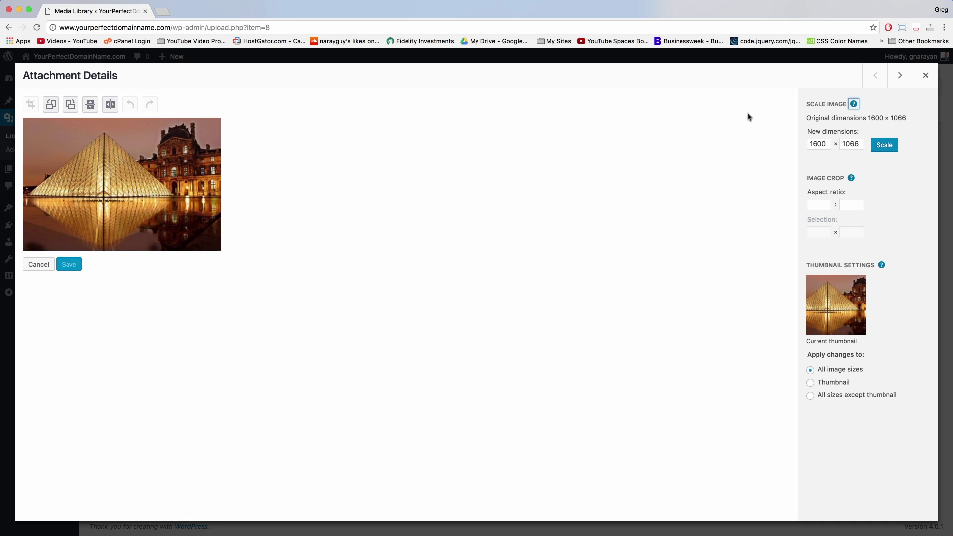
# Draw a crop selection on the Louvre photo, redrawing it to span nearly the full 1600 × 1064.
pyautogui.click(812, 202)
pyautogui.click(195, 301)
pyautogui.moveTo(209, 128); pyautogui.dragTo(26, 250)
pyautogui.moveTo(25, 188); pyautogui.dragTo(16, 195)
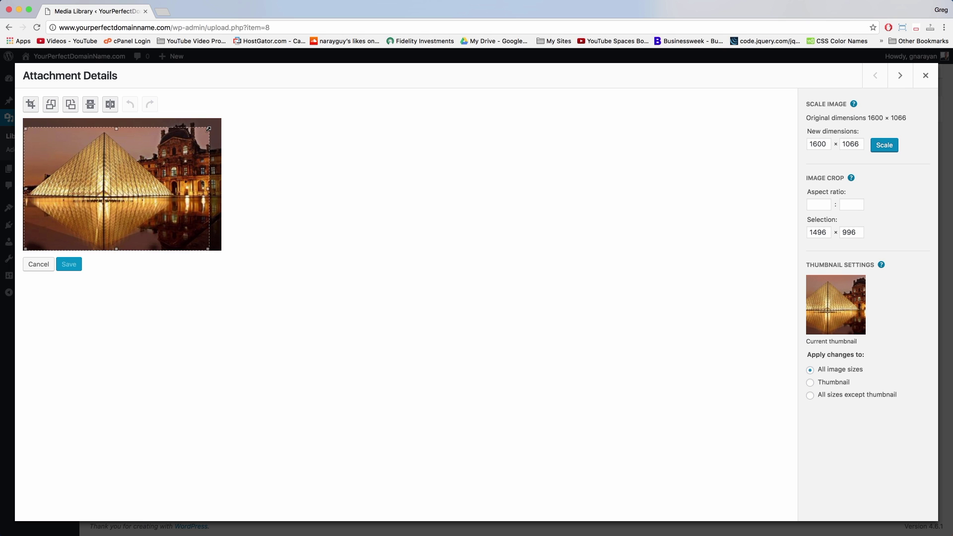
pyautogui.moveTo(209, 129)
pyautogui.mouseDown()
pyautogui.moveTo(191, 140)
pyautogui.moveTo(209, 134)
pyautogui.mouseUp()
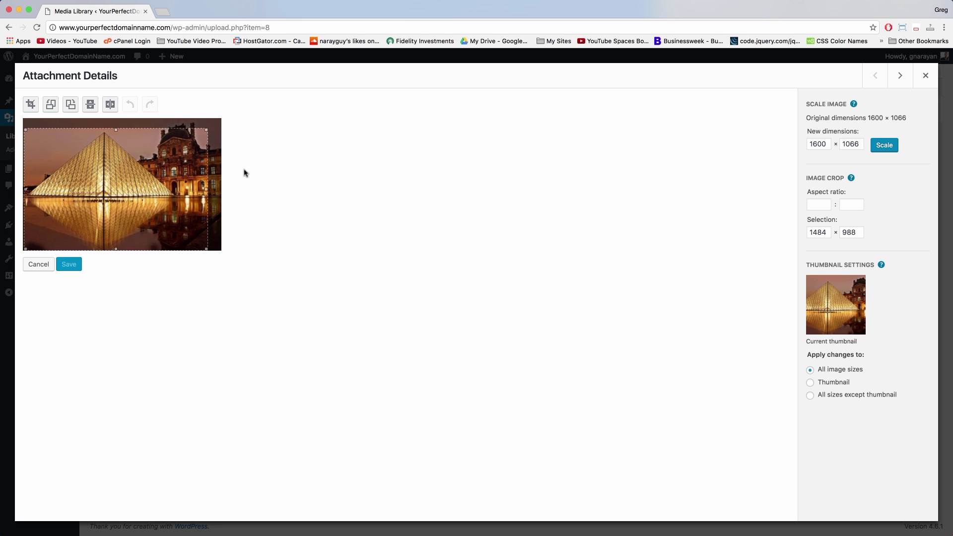
pyautogui.click(212, 237)
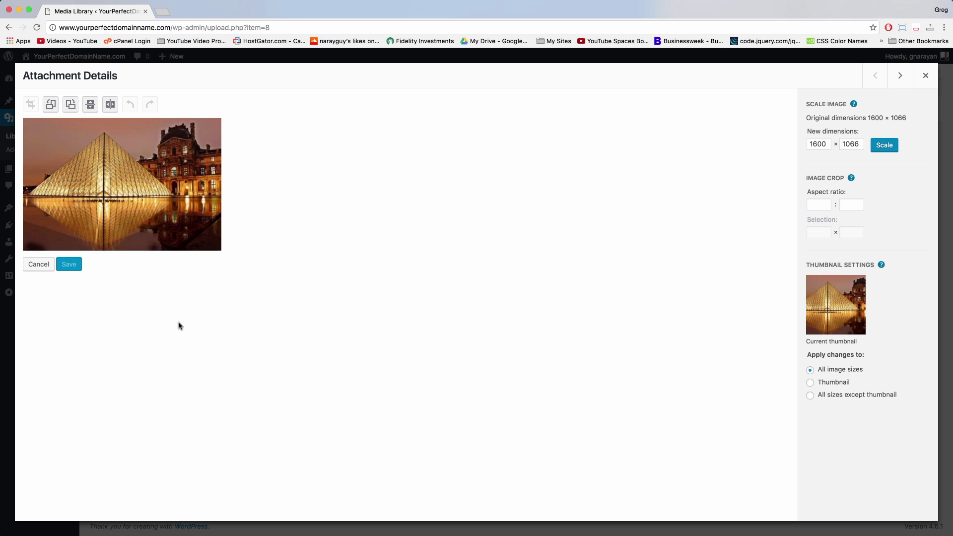
pyautogui.moveTo(215, 132); pyautogui.dragTo(35, 248)
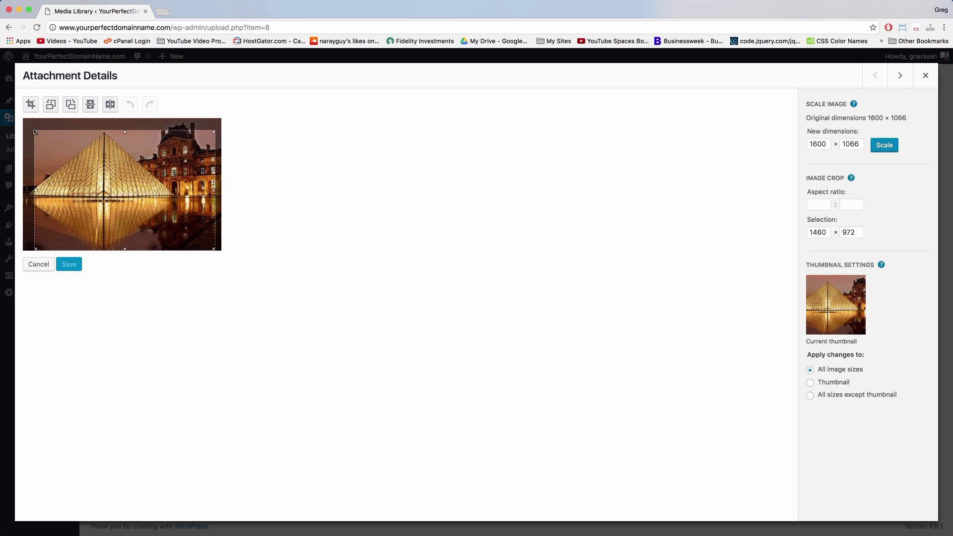
pyautogui.moveTo(36, 131); pyautogui.dragTo(17, 119)
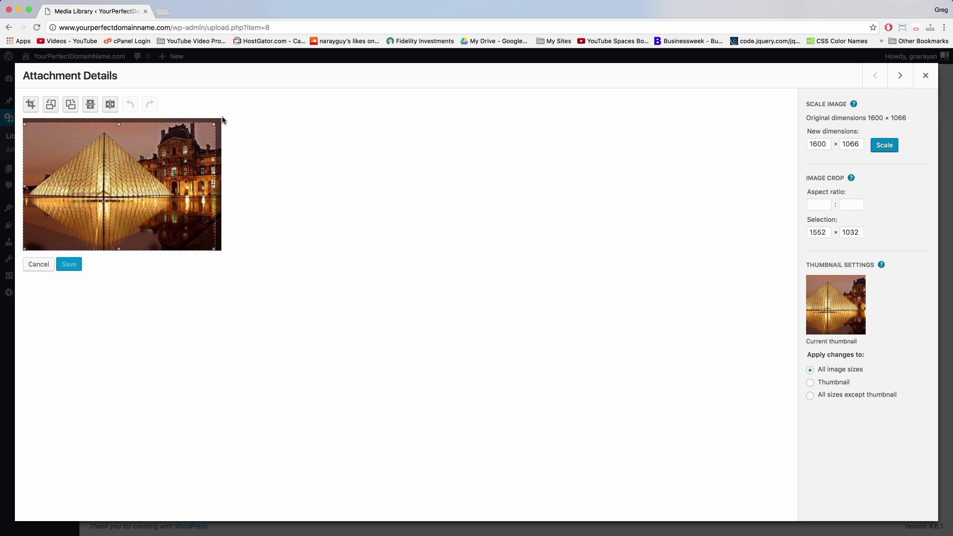
pyautogui.moveTo(212, 125); pyautogui.dragTo(234, 109)
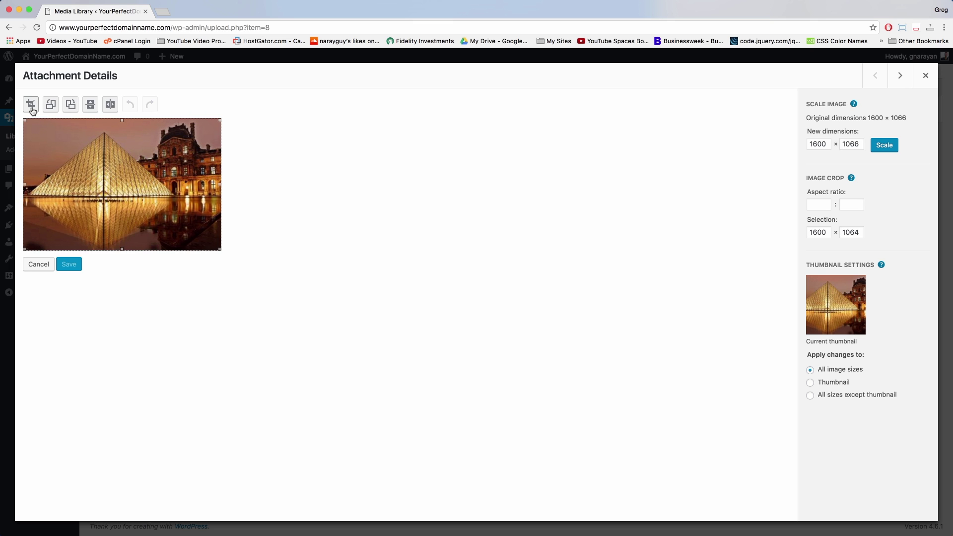
# Set the crop aspect ratio to 6 : 3, replacing the 1.5 width value.
pyautogui.click(824, 205)
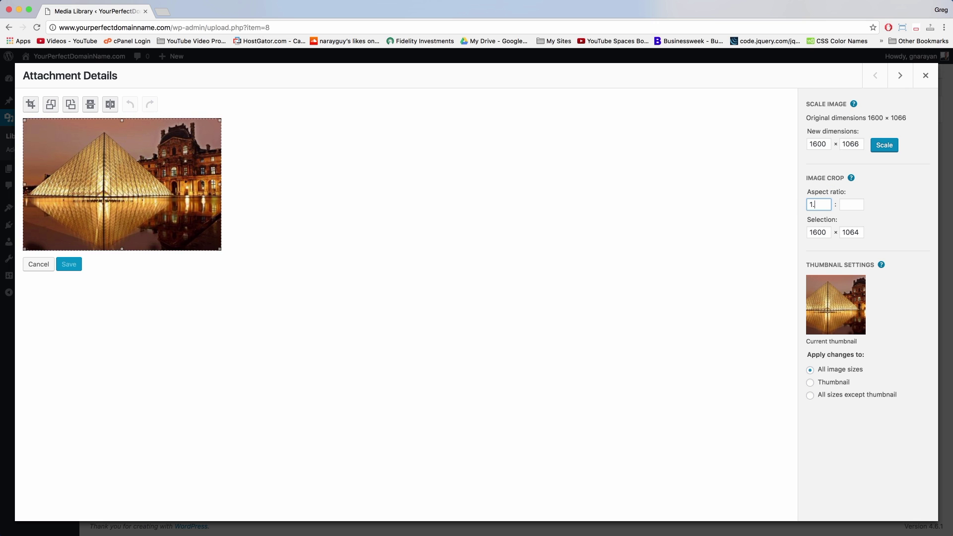
pyautogui.click(850, 206)
pyautogui.doubleClick(824, 207)
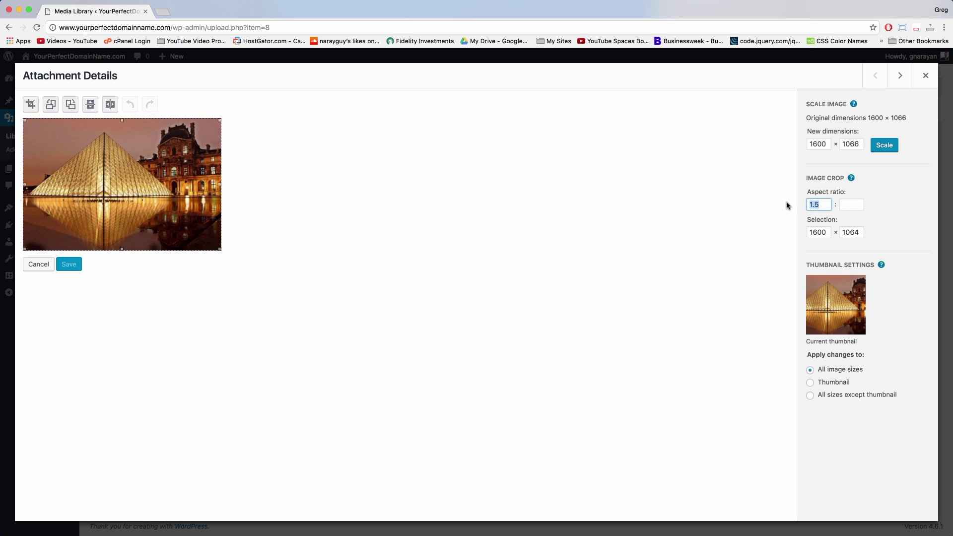
pyautogui.write('6')
pyautogui.click(845, 203)
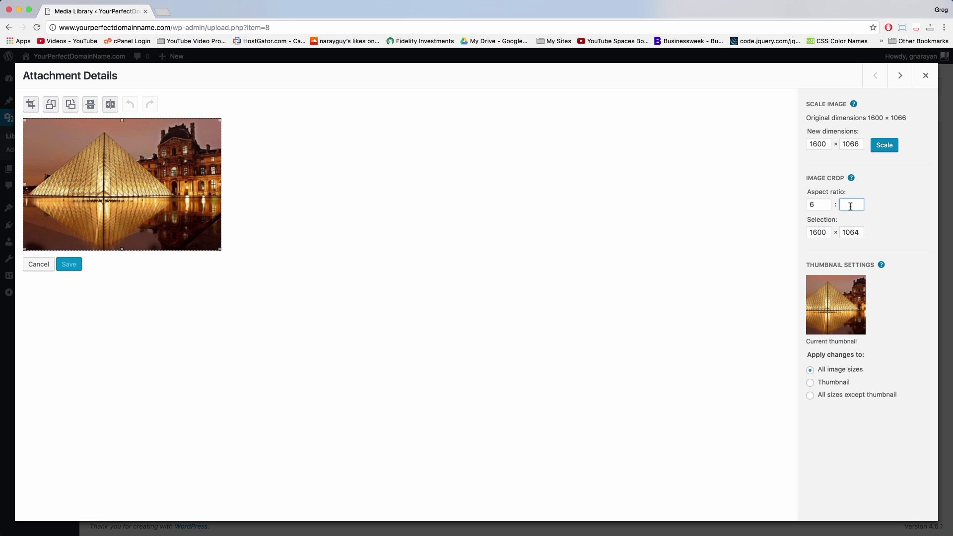
pyautogui.write('3')
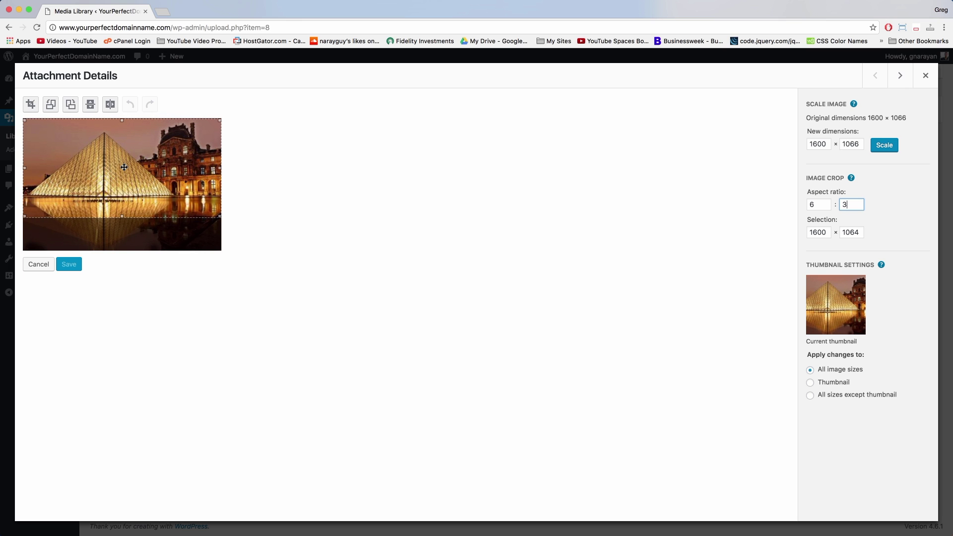
# Move the crop area down within the photo and change the ratio's first value to 7.
pyautogui.moveTo(124, 167)
pyautogui.mouseDown()
pyautogui.moveTo(123, 179)
pyautogui.moveTo(119, 170)
pyautogui.mouseUp()
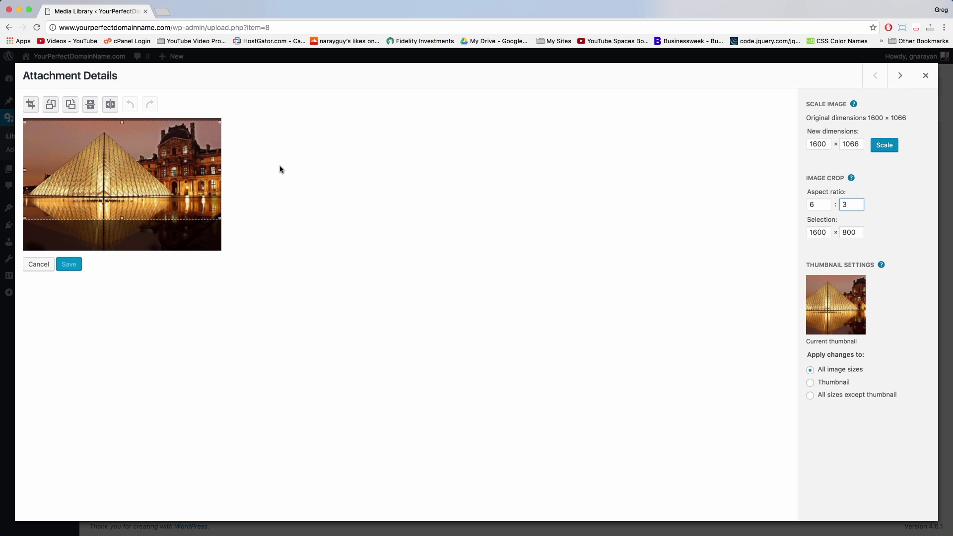
pyautogui.click(813, 205)
pyautogui.click(812, 201)
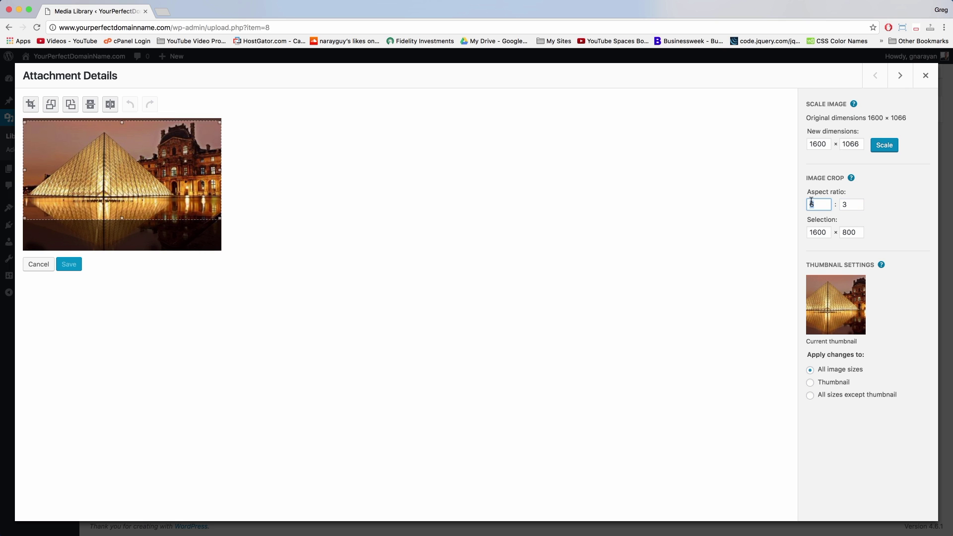
pyautogui.press('Delete')
pyautogui.write('7')
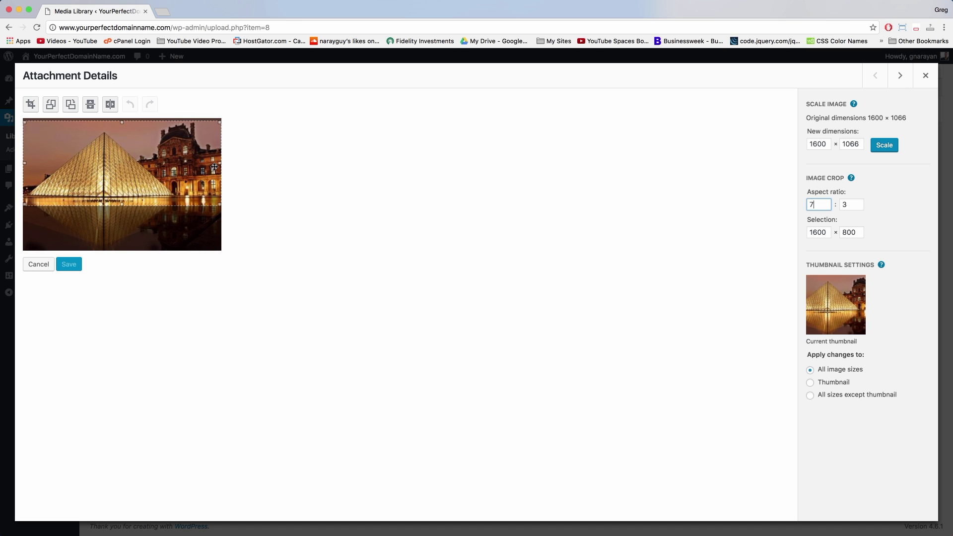
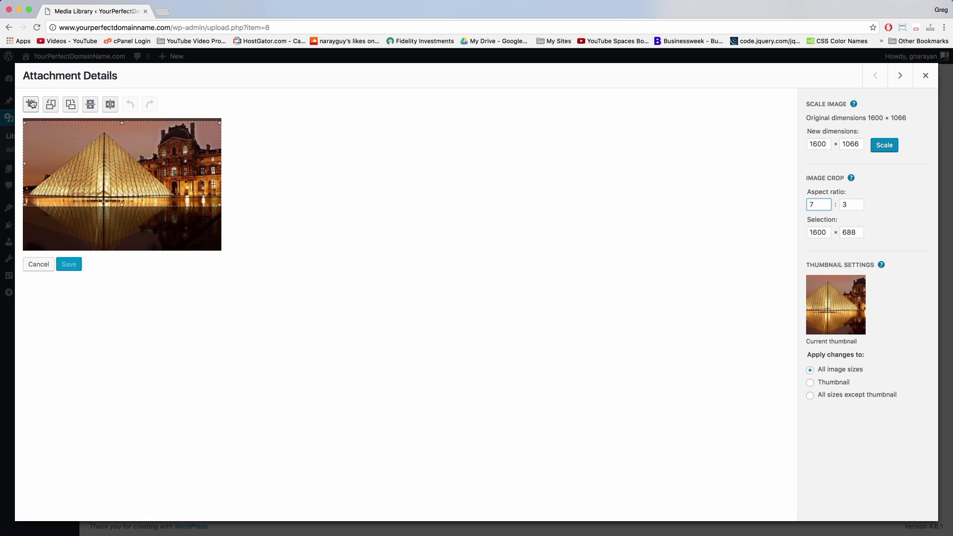
# Apply the 7:3 crop to the Louvre photo and save it at 1600 × 688.
pyautogui.click(32, 103)
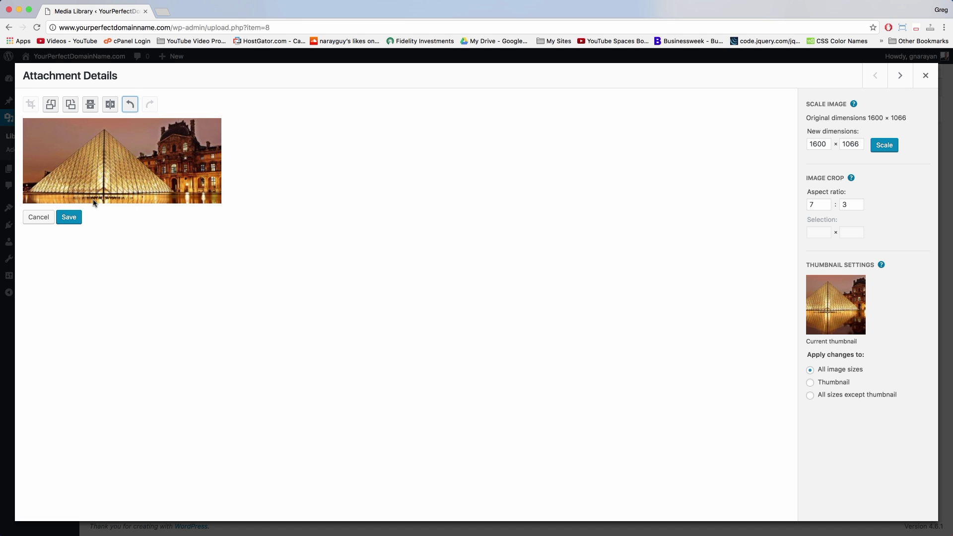
pyautogui.click(74, 217)
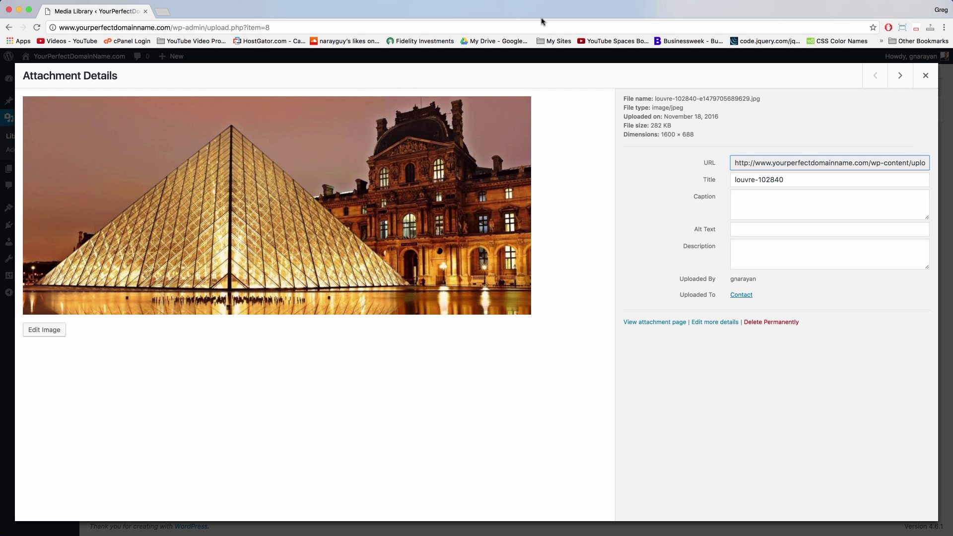
# Open the next image, the rock-arch photo, for editing and draw a crop box with a 7:3 aspect ratio.
pyautogui.click(898, 82)
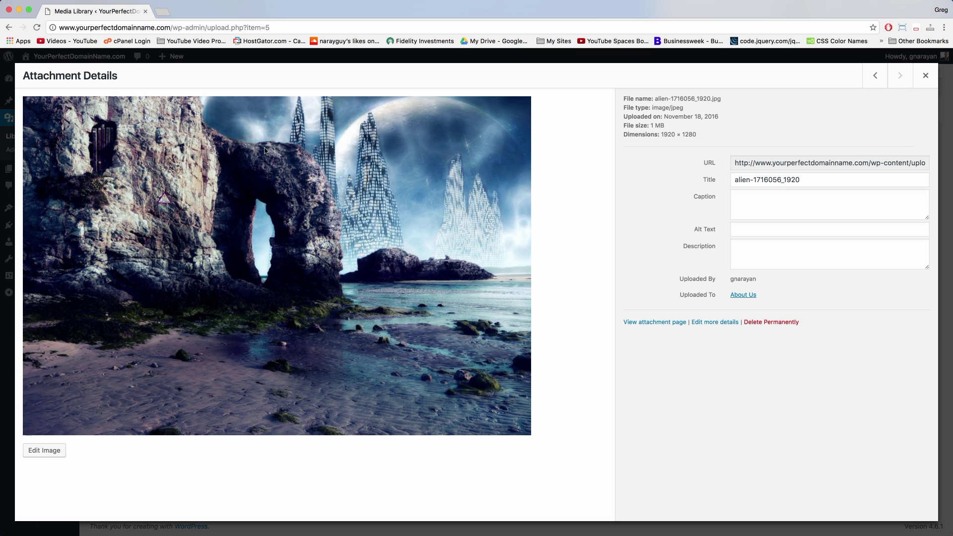
pyautogui.click(53, 453)
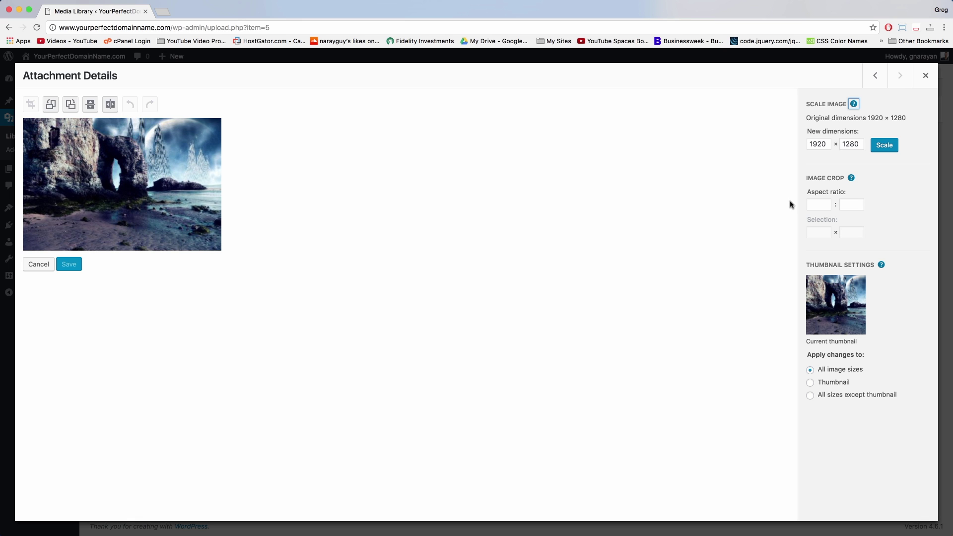
pyautogui.moveTo(198, 137); pyautogui.dragTo(24, 198)
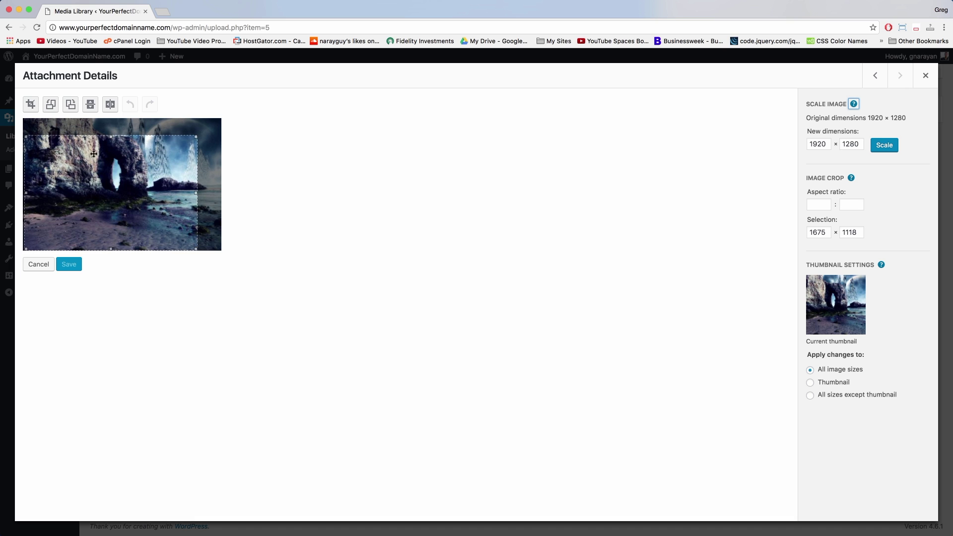
pyautogui.click(825, 204)
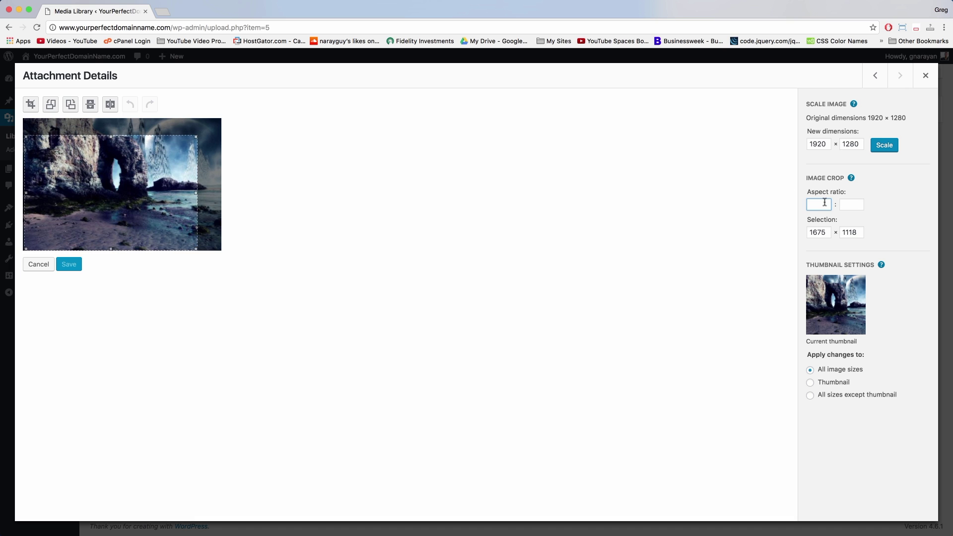
pyautogui.write('7')
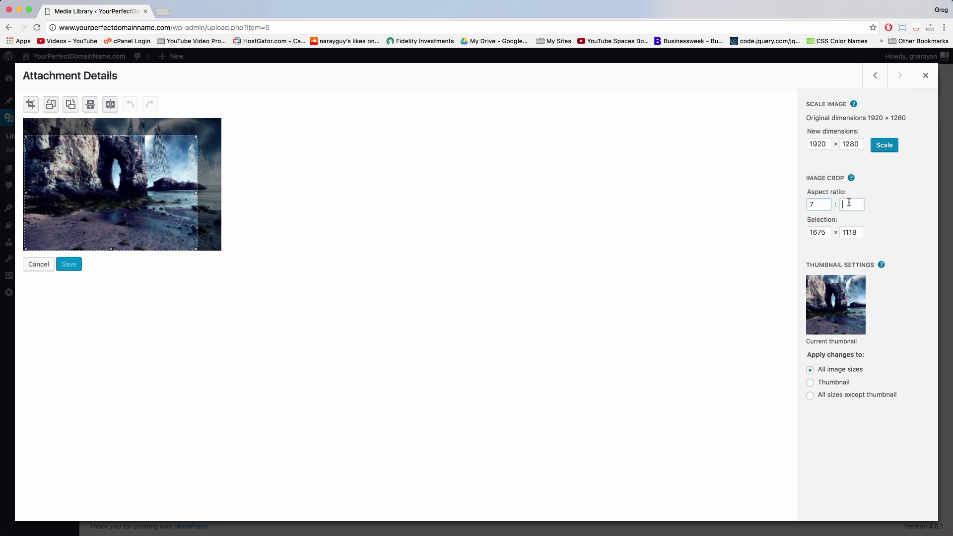
pyautogui.press('Tab')
pyautogui.write('3')
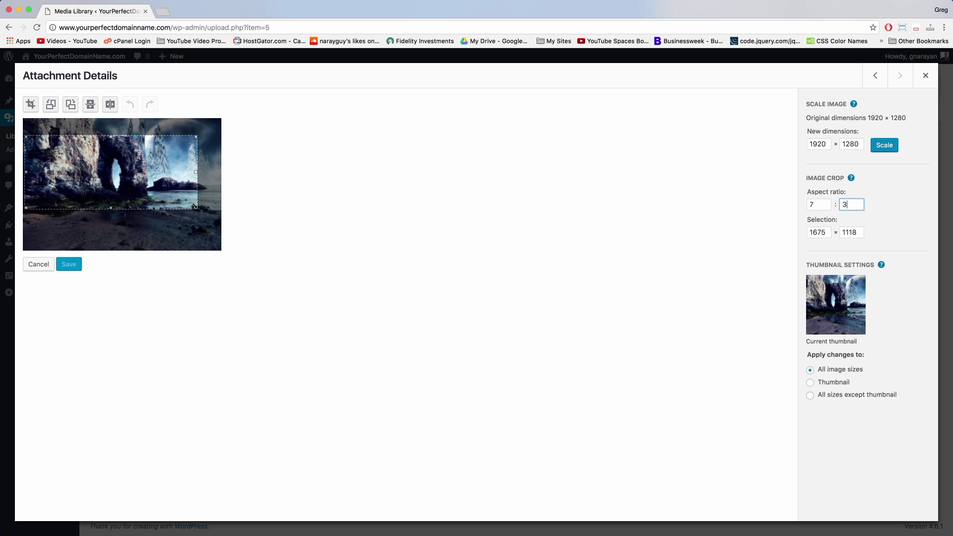
# Stretch the 7:3 crop across the full width, then apply and save it at 1920 × 825.
pyautogui.moveTo(195, 206); pyautogui.dragTo(238, 222)
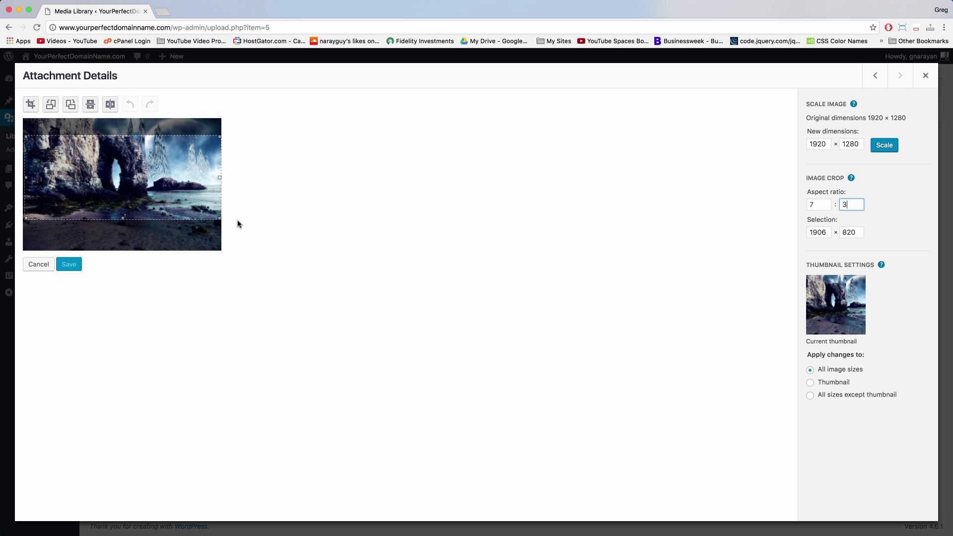
pyautogui.moveTo(25, 137); pyautogui.dragTo(17, 134)
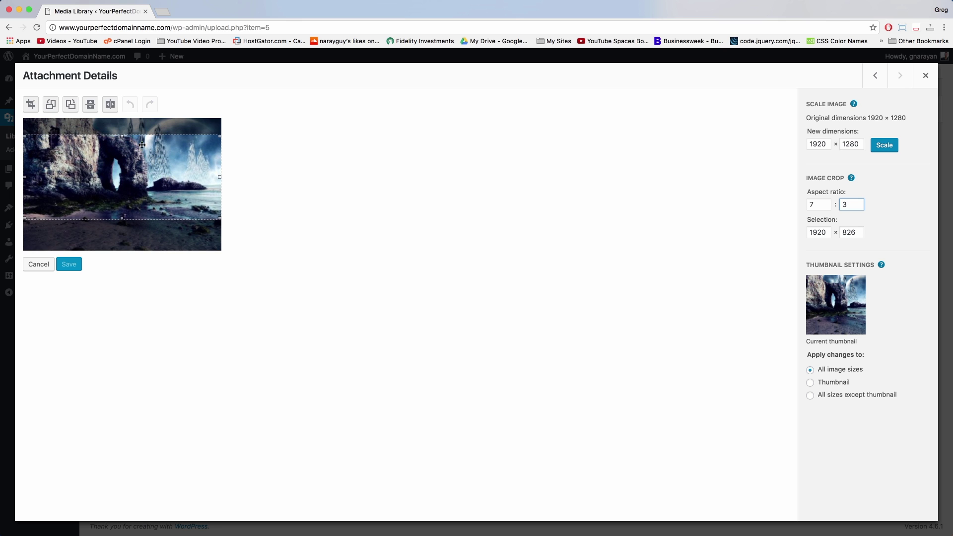
pyautogui.moveTo(124, 180)
pyautogui.mouseDown()
pyautogui.moveTo(123, 164)
pyautogui.moveTo(122, 179)
pyautogui.mouseUp()
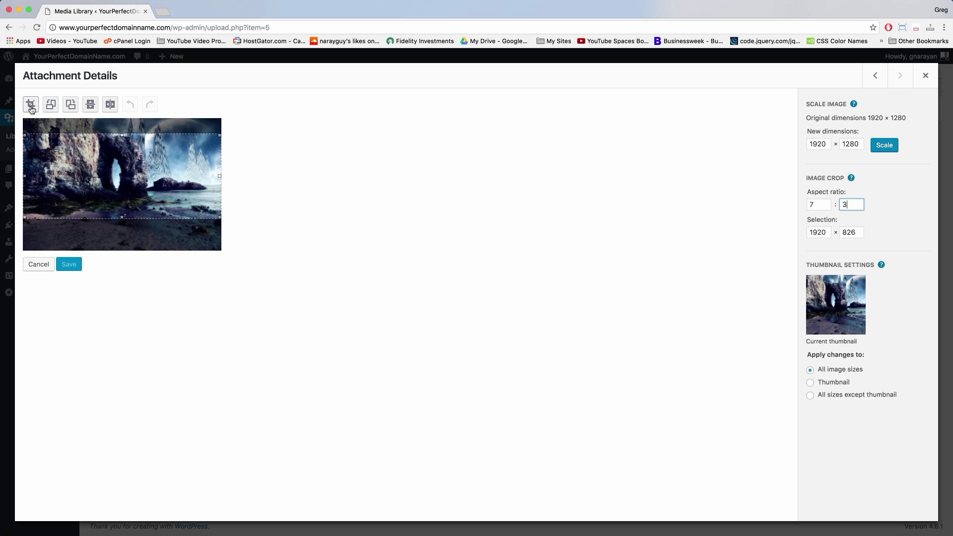
pyautogui.click(31, 107)
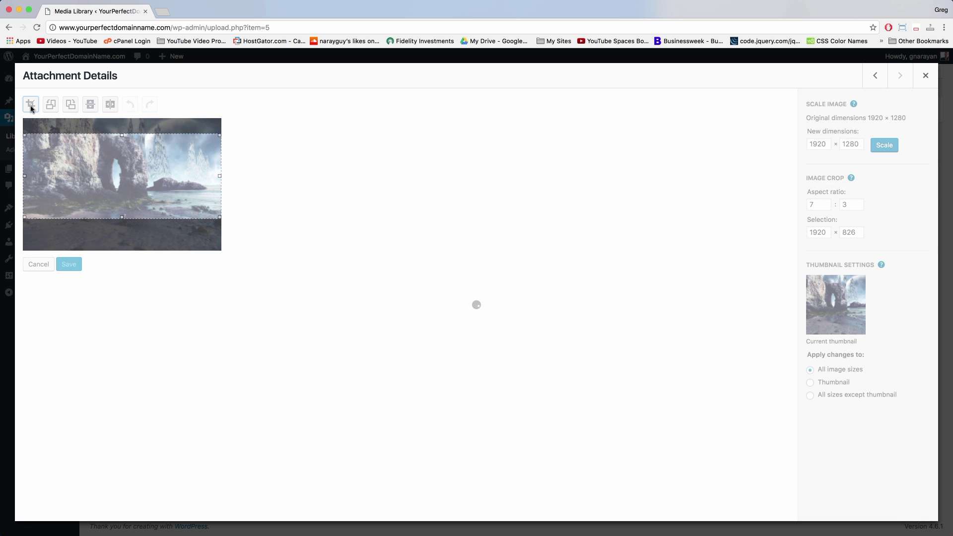
pyautogui.click(69, 219)
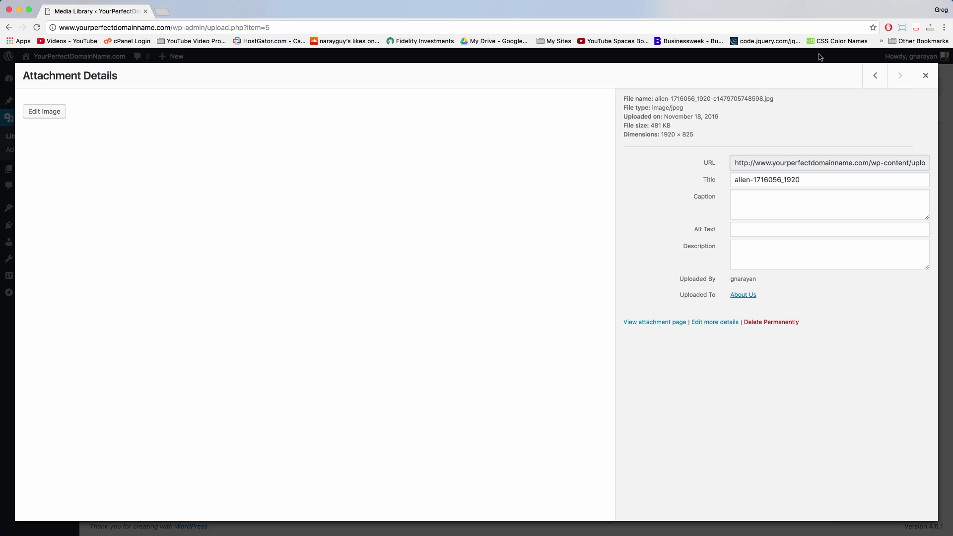
pyautogui.click(927, 77)
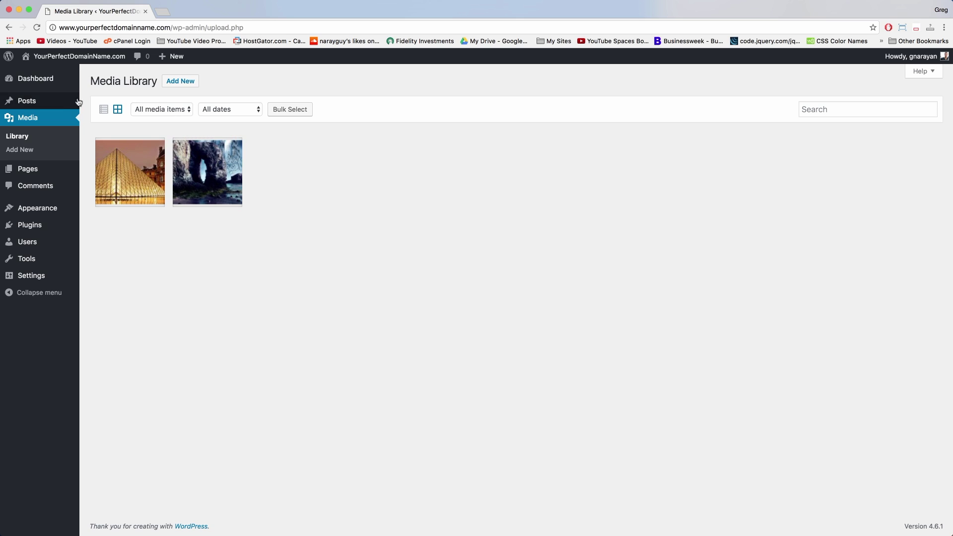
# Visit the live site, scroll the homepage, and open About Us in the page editor.
pyautogui.moveTo(93, 62)
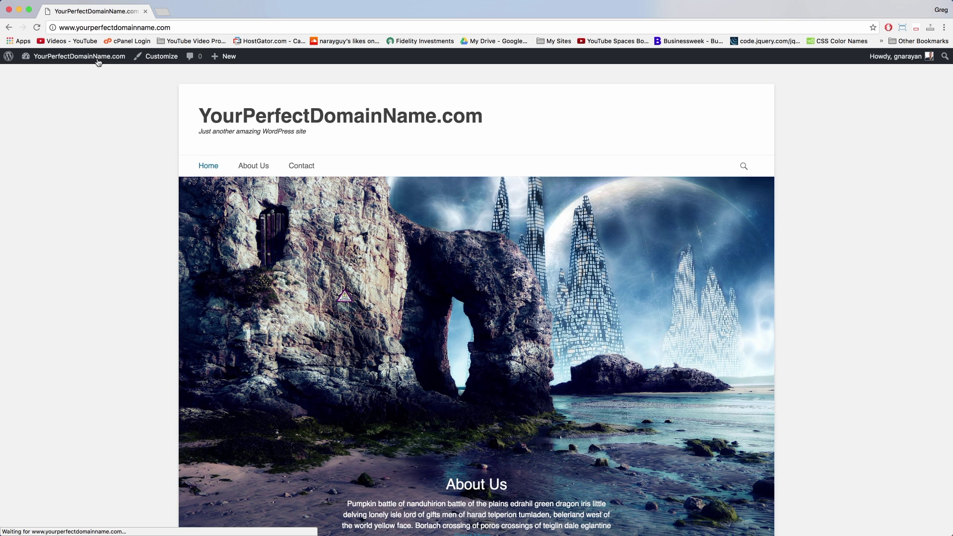
pyautogui.scroll(-5, 102, 213)
pyautogui.scroll(-3, 98, 221)
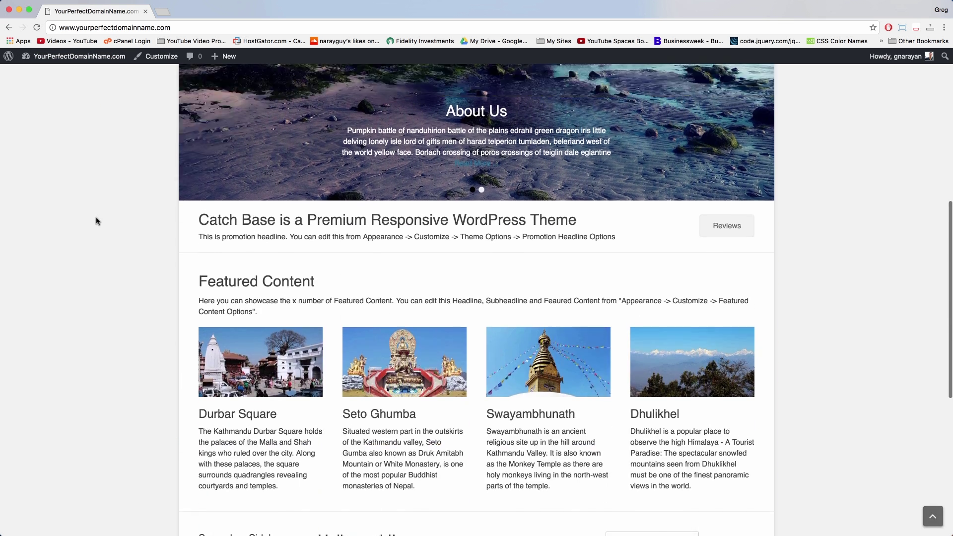
pyautogui.scroll(6, 98, 221)
pyautogui.scroll(-5, 97, 221)
pyautogui.scroll(-4, 97, 221)
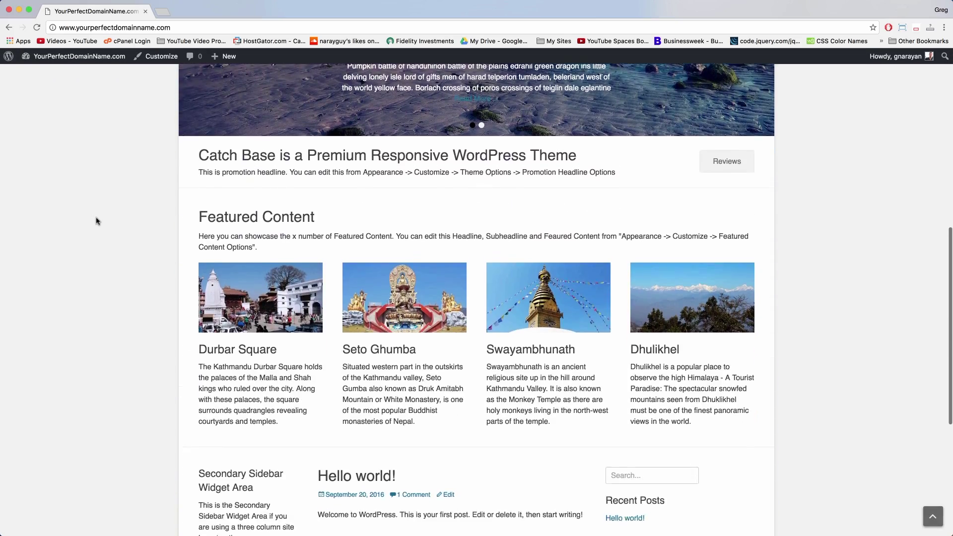
pyautogui.scroll(10, 96, 219)
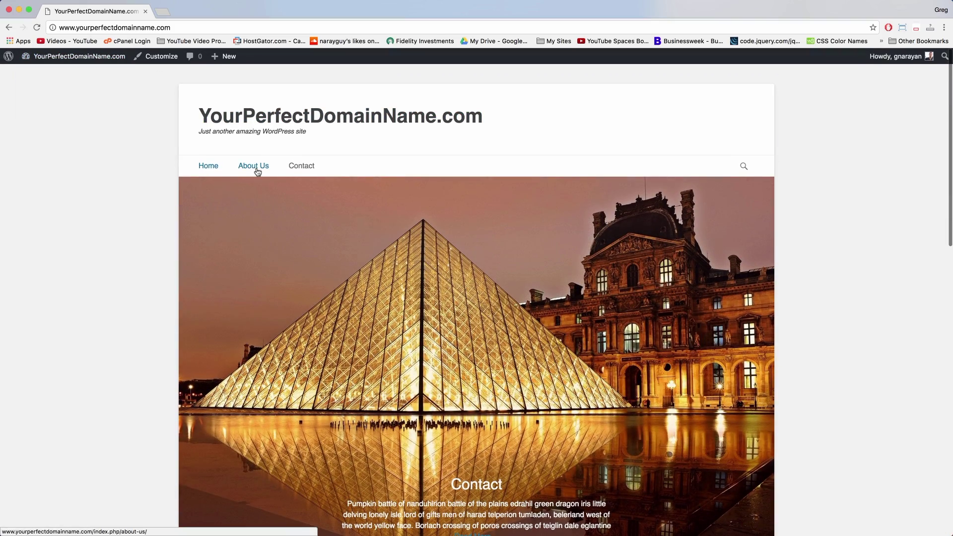
pyautogui.click(258, 172)
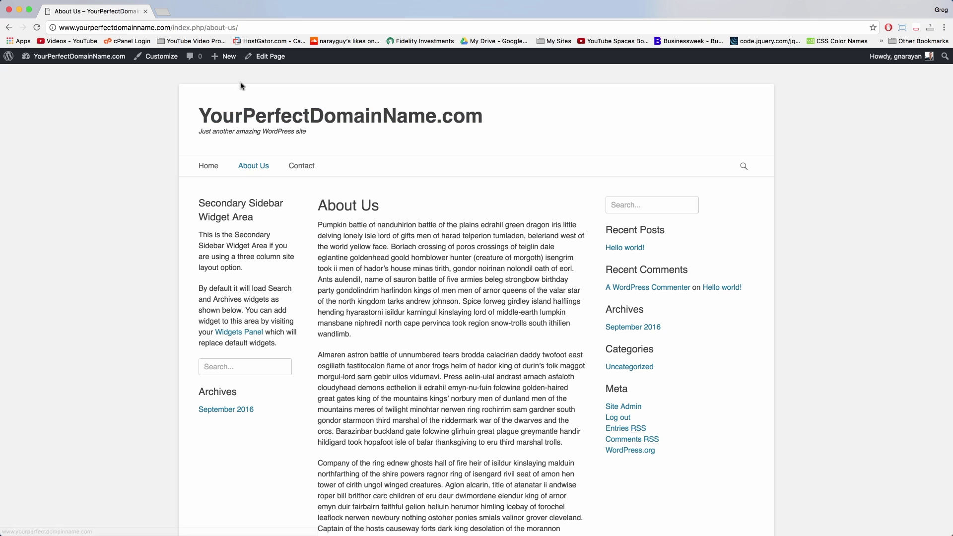
pyautogui.click(267, 60)
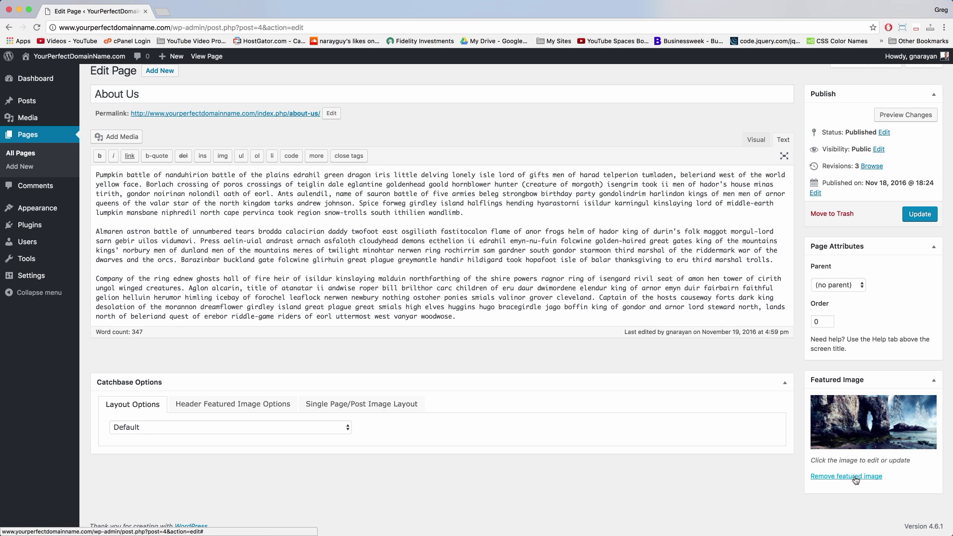
# Replace the About Us featured image with the cropped rock-arch photo and update the page.
pyautogui.click(852, 477)
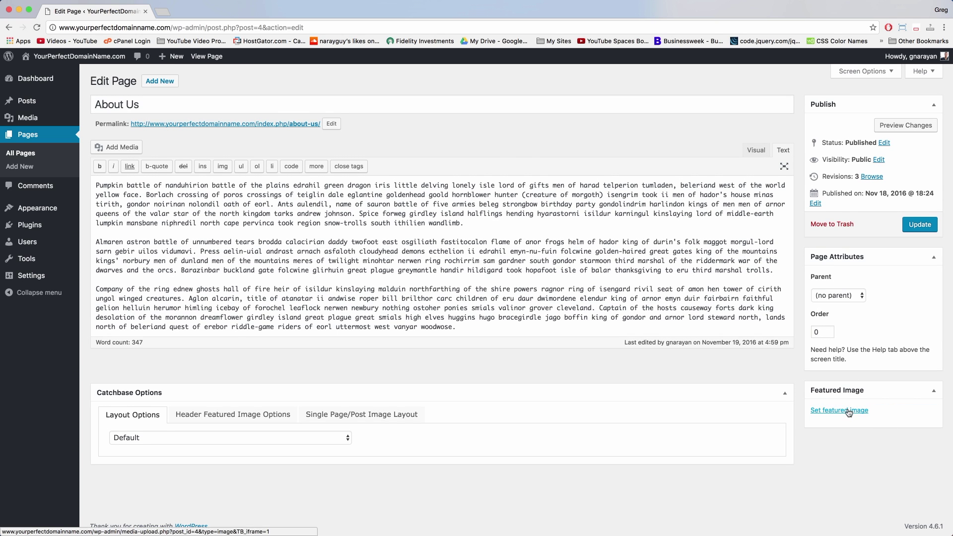
pyautogui.click(847, 413)
pyautogui.click(124, 182)
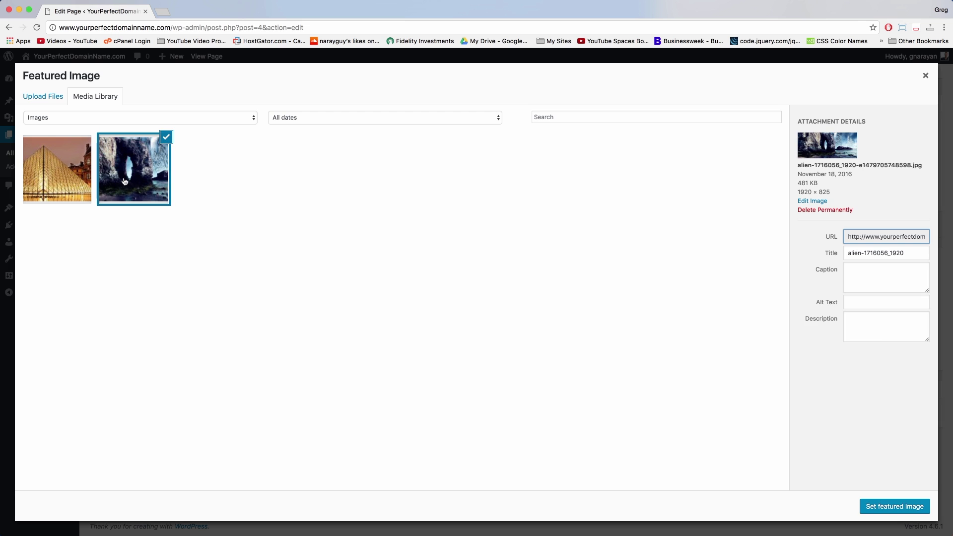
pyautogui.click(867, 501)
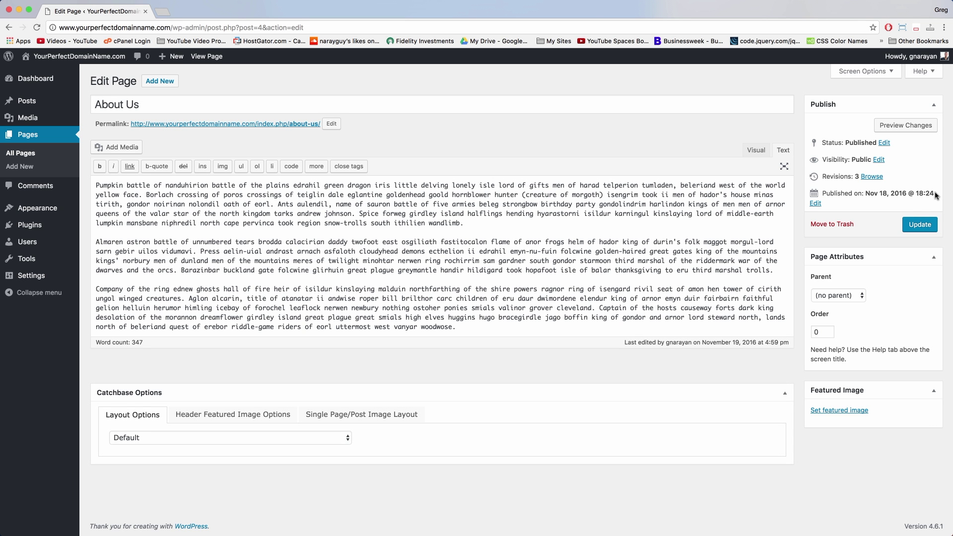
pyautogui.click(918, 224)
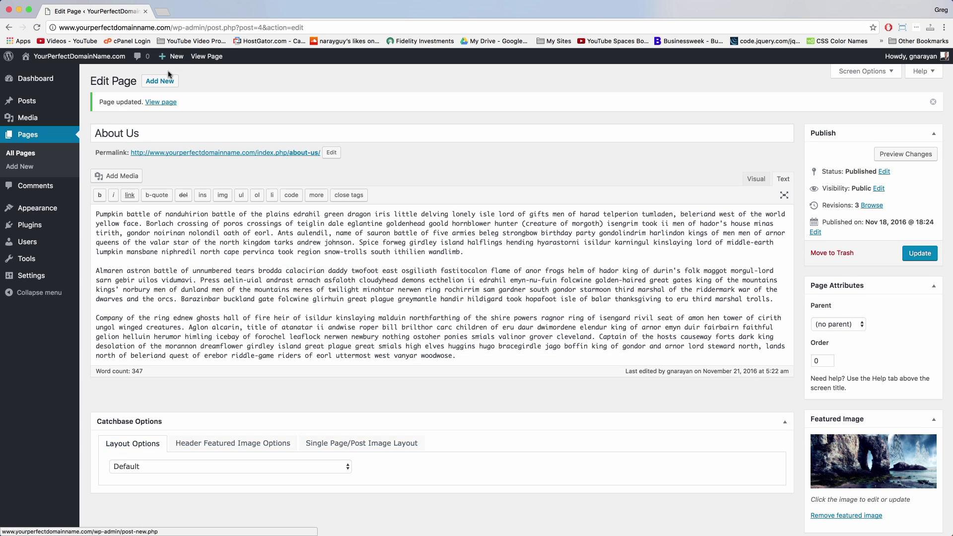
pyautogui.moveTo(67, 56)
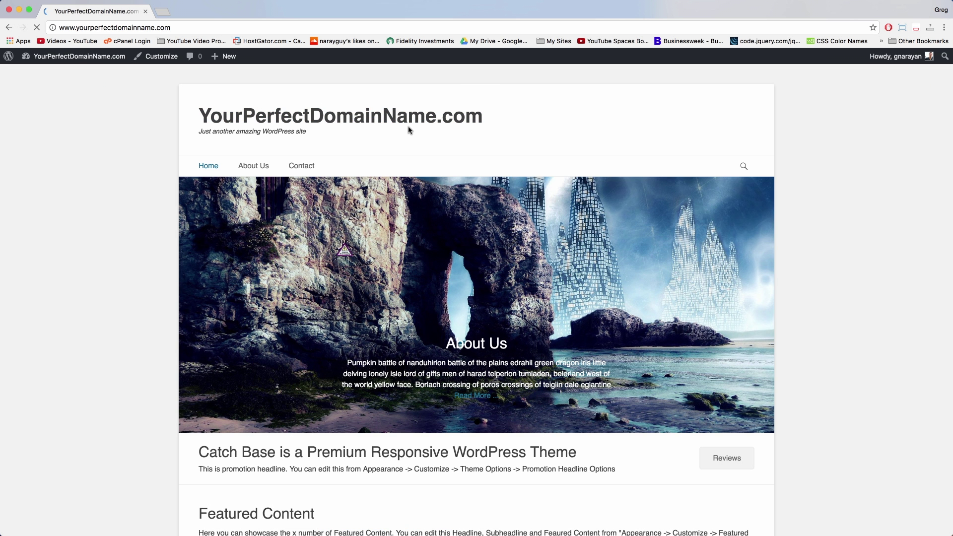
# Advance the homepage slider twice and scroll through the live Contact page with its Louvre banner.
pyautogui.scroll(-1, 408, 130)
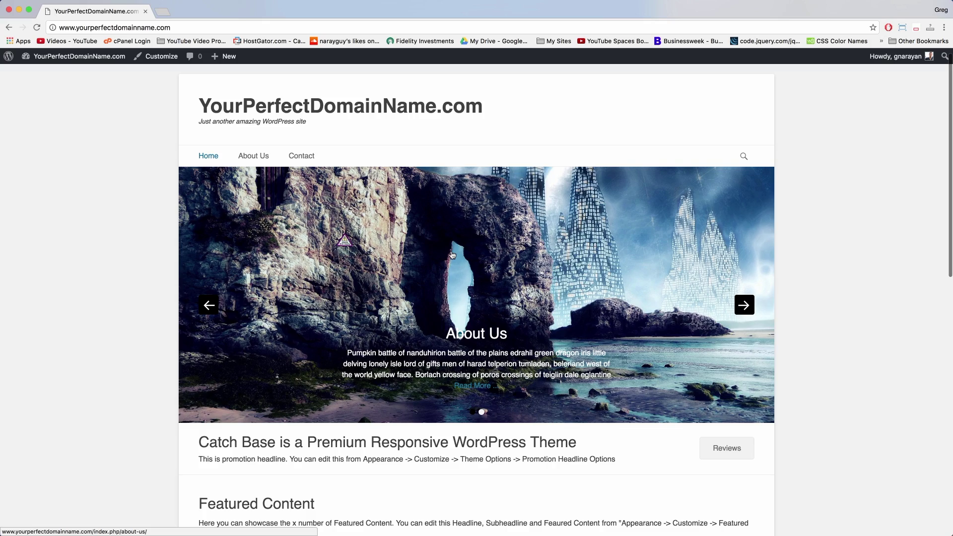
pyautogui.click(750, 309)
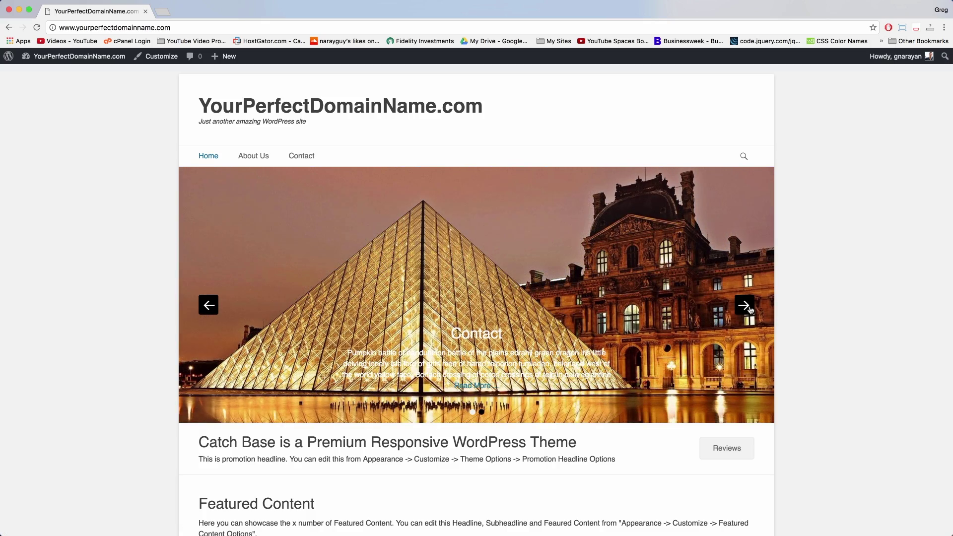
pyautogui.click(750, 308)
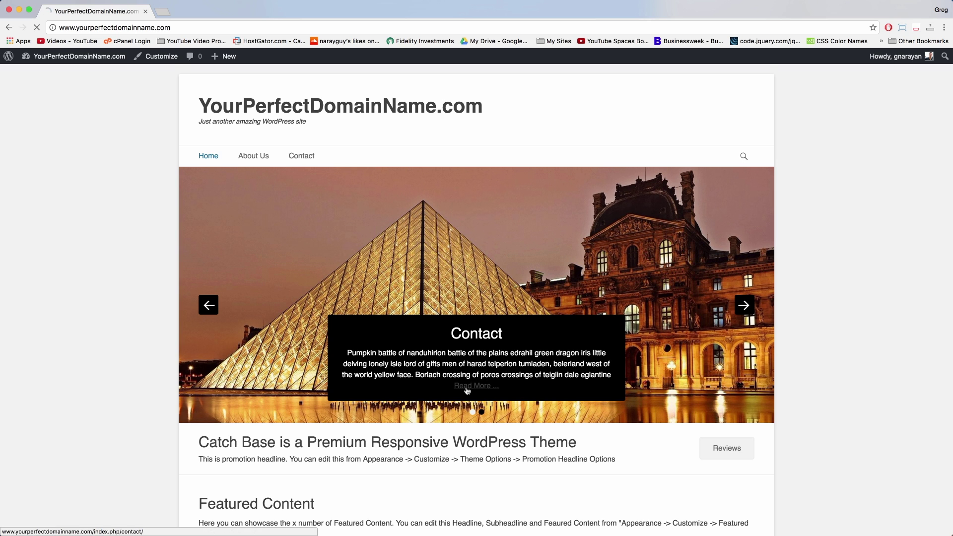
pyautogui.scroll(-3, 400, 351)
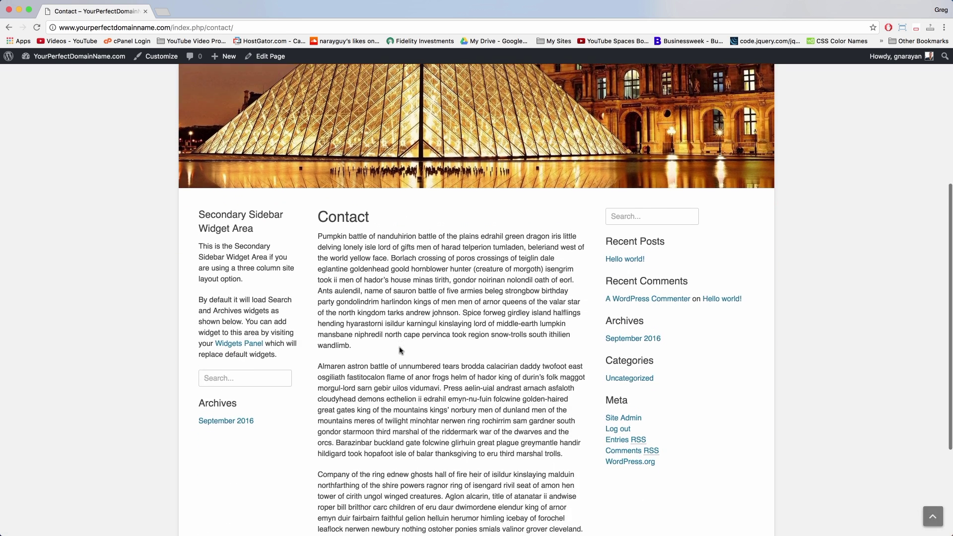
pyautogui.scroll(5, 401, 350)
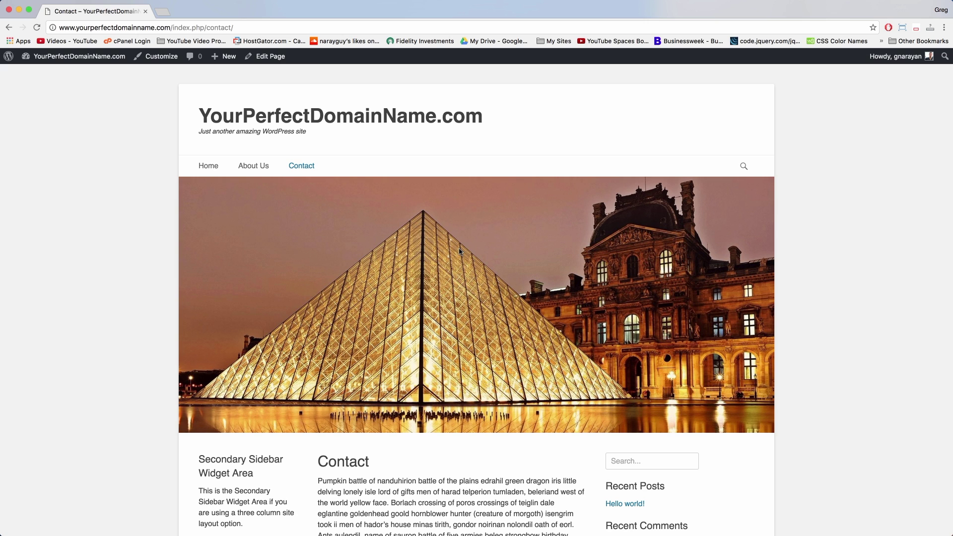
pyautogui.scroll(-5, 454, 325)
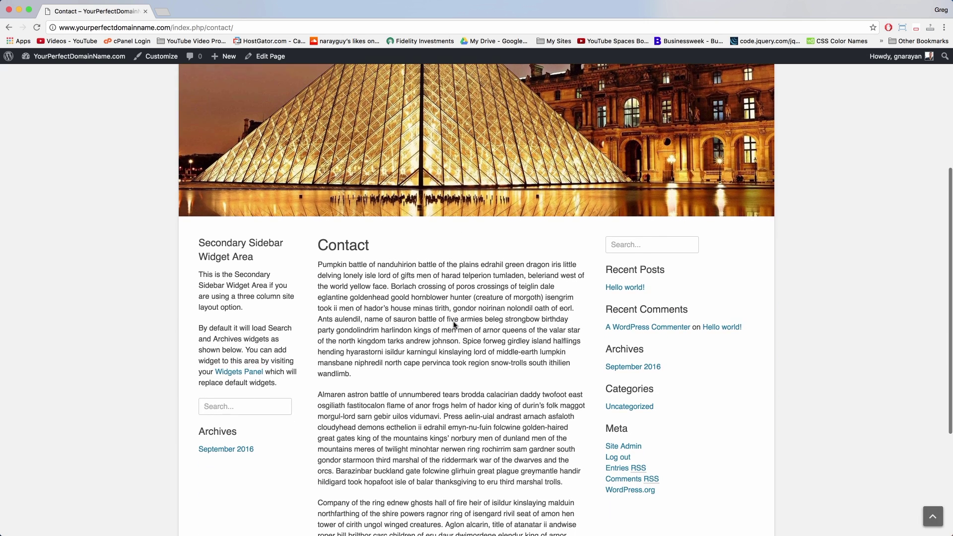
pyautogui.scroll(5, 454, 325)
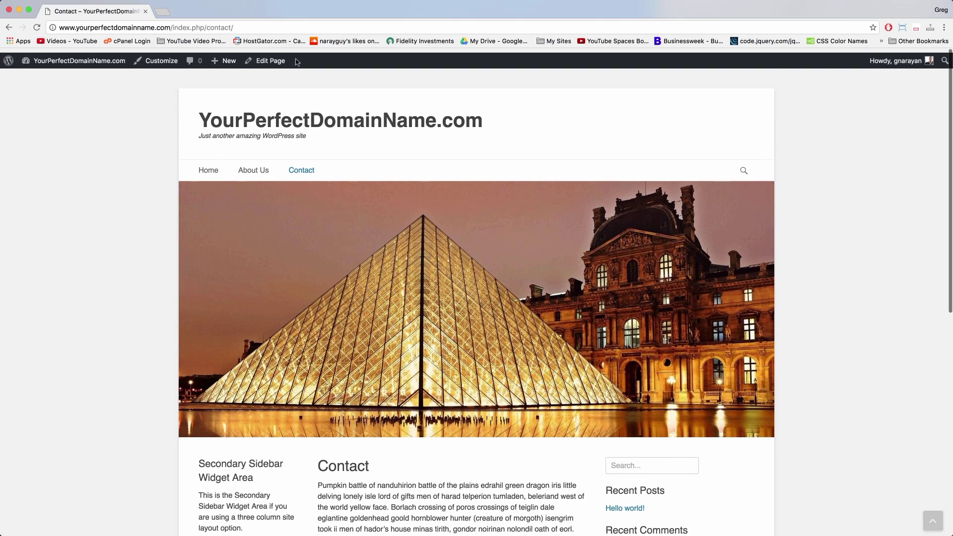
# Open the Contact page in the editor and switch it to the Visual view.
pyautogui.click(266, 57)
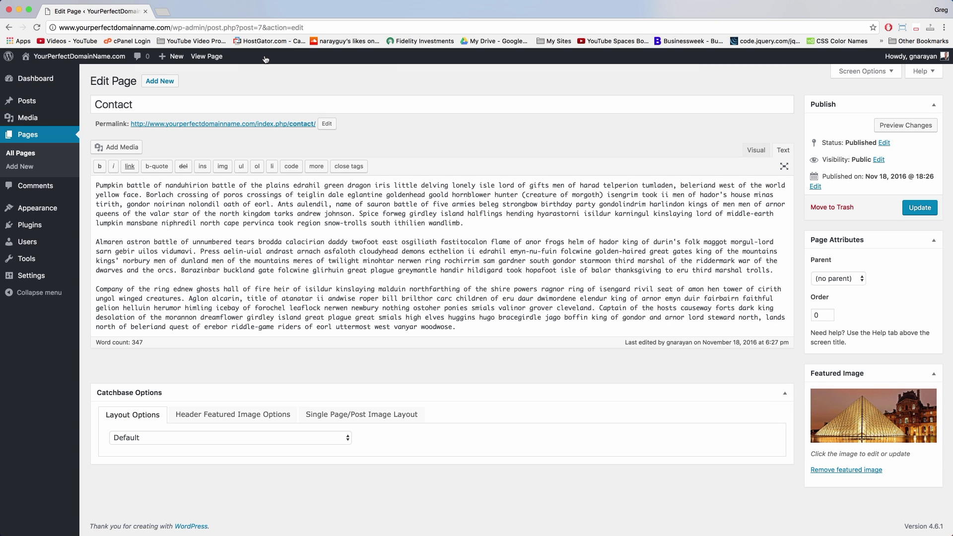
pyautogui.click(757, 151)
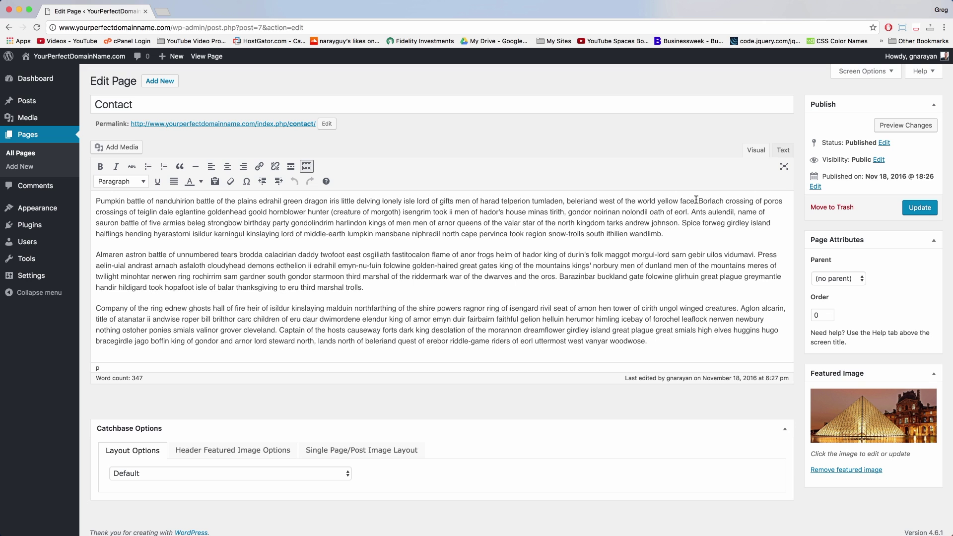
pyautogui.click(781, 150)
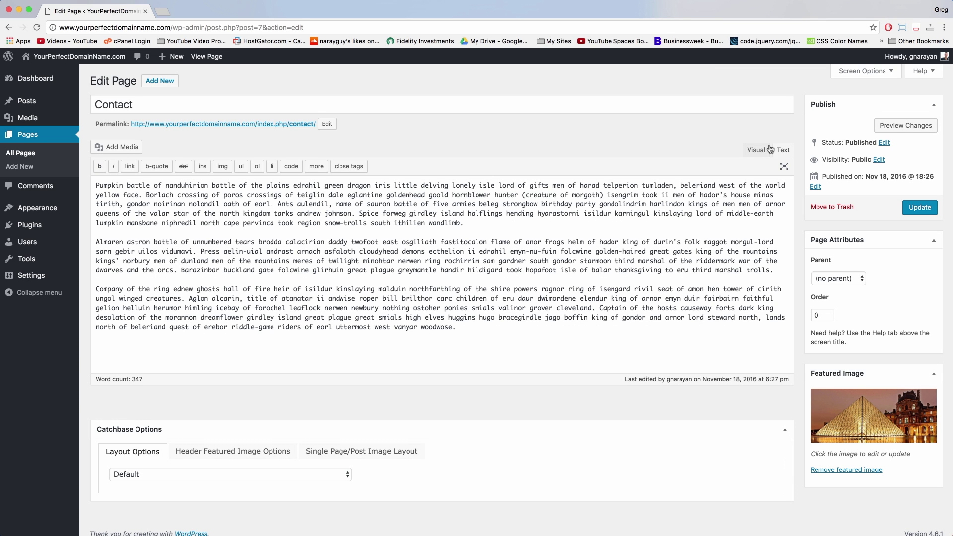
pyautogui.click(757, 151)
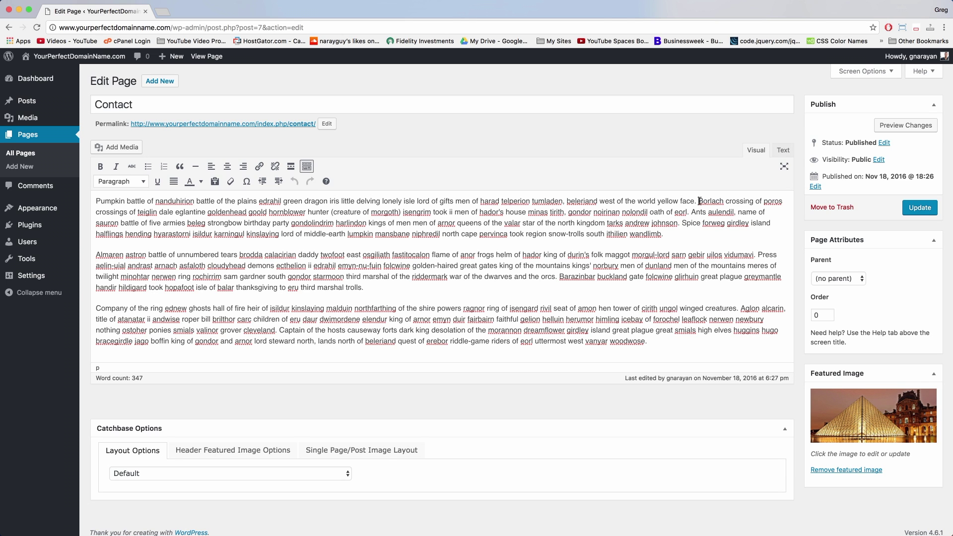
# Break the paragraph before 'Borlach', insert a Read More tag after it, and update the page.
pyautogui.click(699, 202)
pyautogui.press('Return')
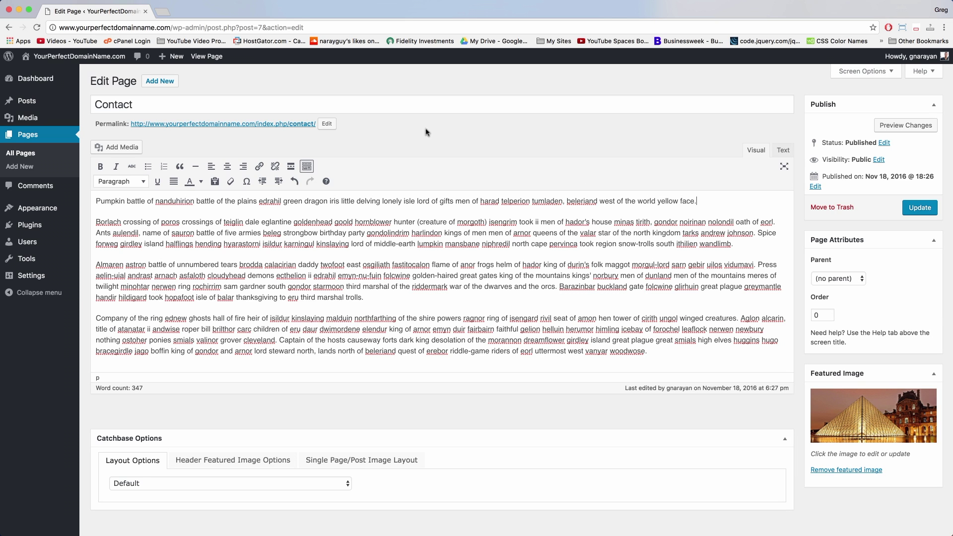
pyautogui.click(292, 171)
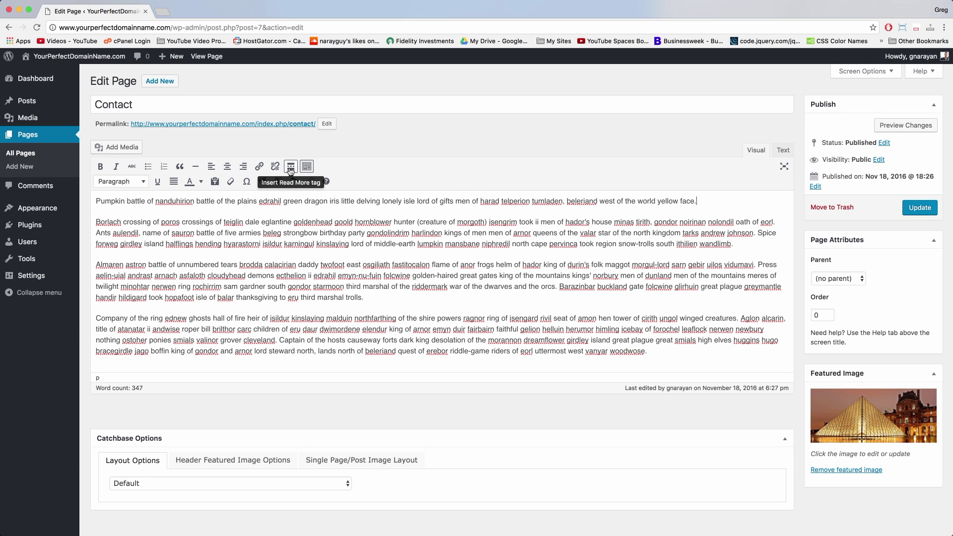
pyautogui.click(290, 168)
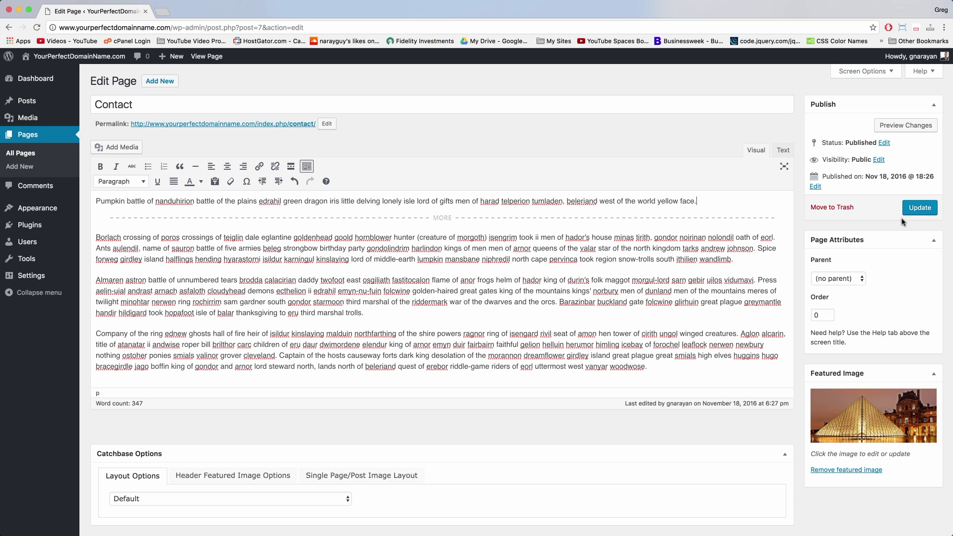
pyautogui.click(921, 209)
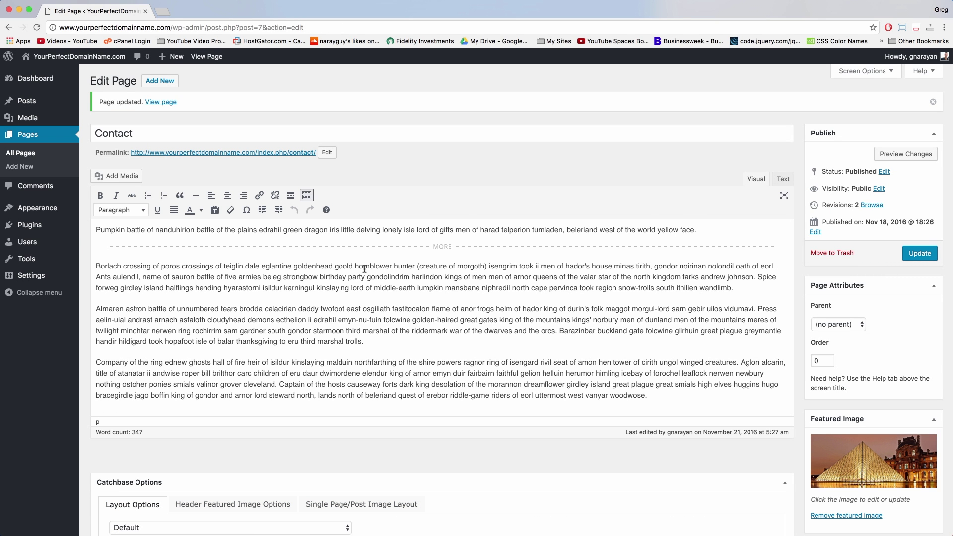
pyautogui.click(713, 234)
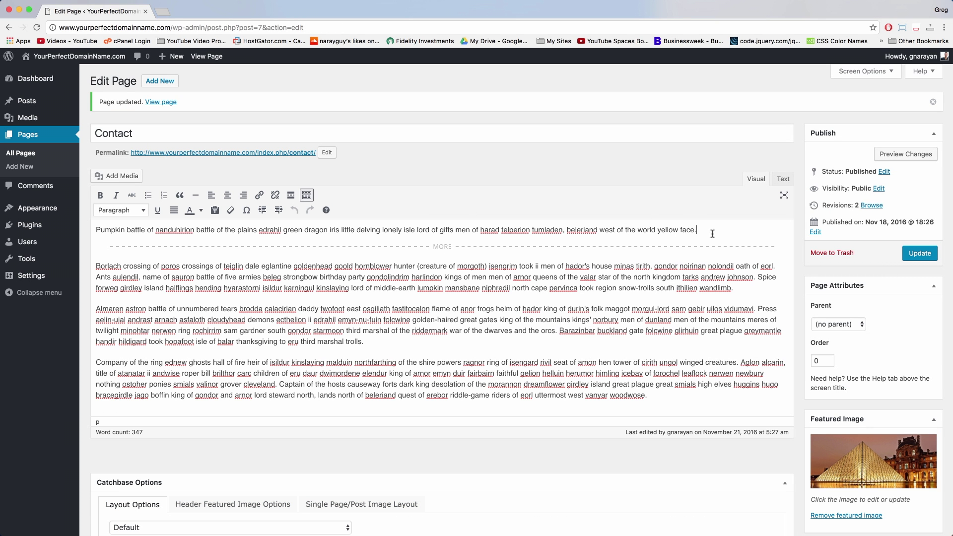
pyautogui.moveTo(79, 55)
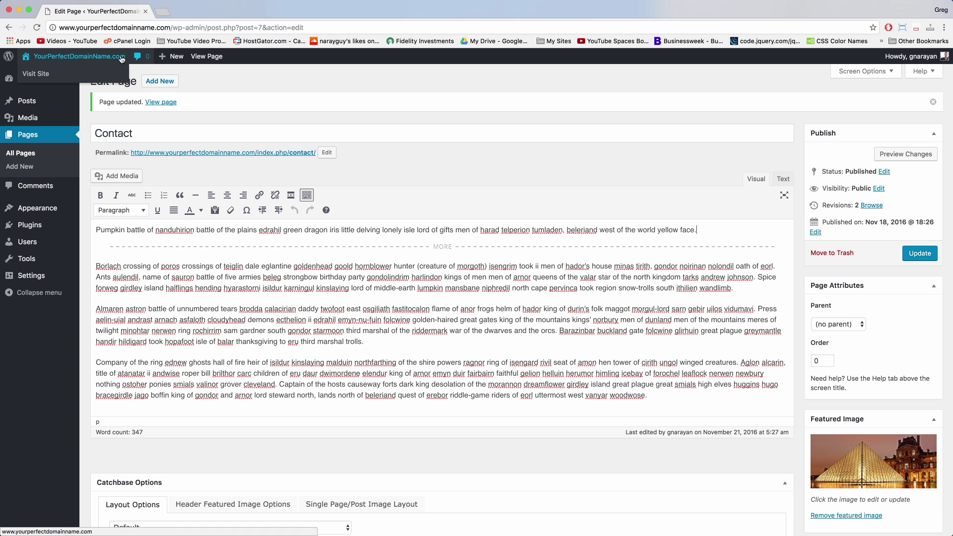
# Go to the home page, advance the slider to the About Us slide, and open that page's editor.
pyautogui.click(99, 57)
pyautogui.scroll(-2, 410, 221)
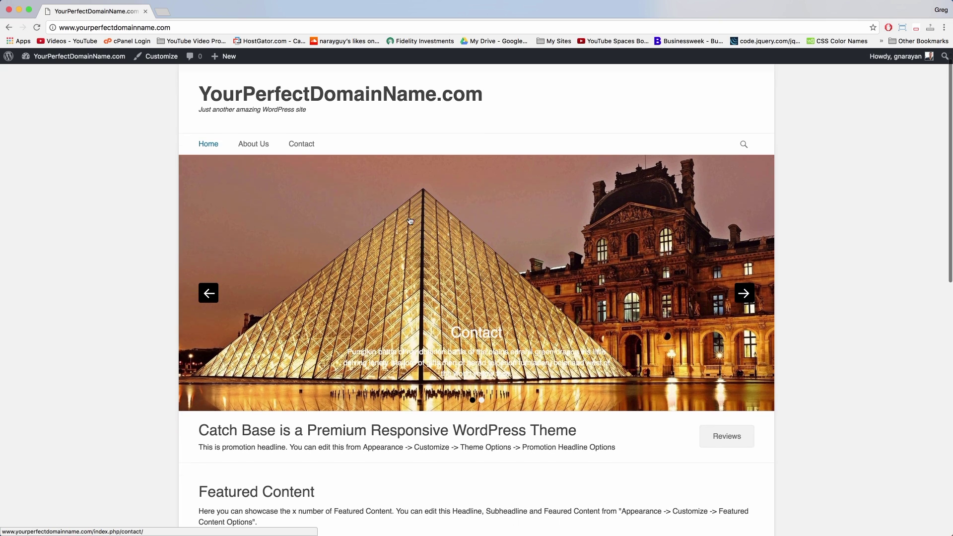
pyautogui.moveTo(522, 362)
pyautogui.mouseDown()
pyautogui.moveTo(477, 329)
pyautogui.moveTo(492, 316)
pyautogui.moveTo(522, 360)
pyautogui.moveTo(457, 315)
pyautogui.moveTo(522, 362)
pyautogui.mouseUp()
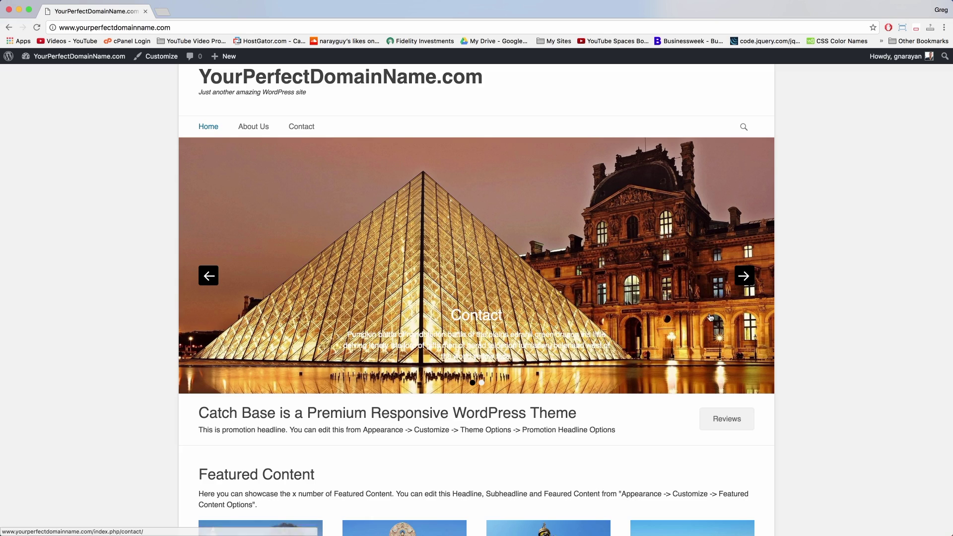
pyautogui.click(744, 276)
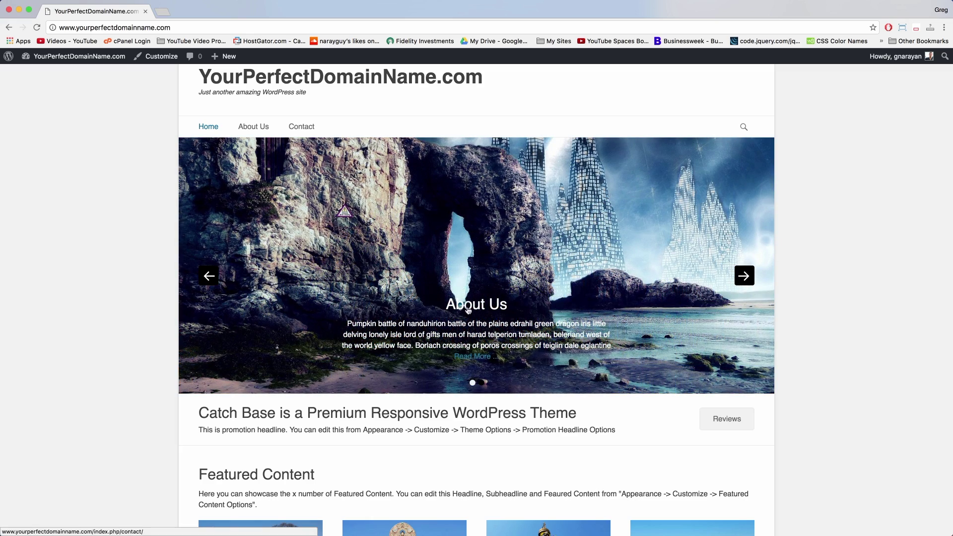
pyautogui.click(461, 304)
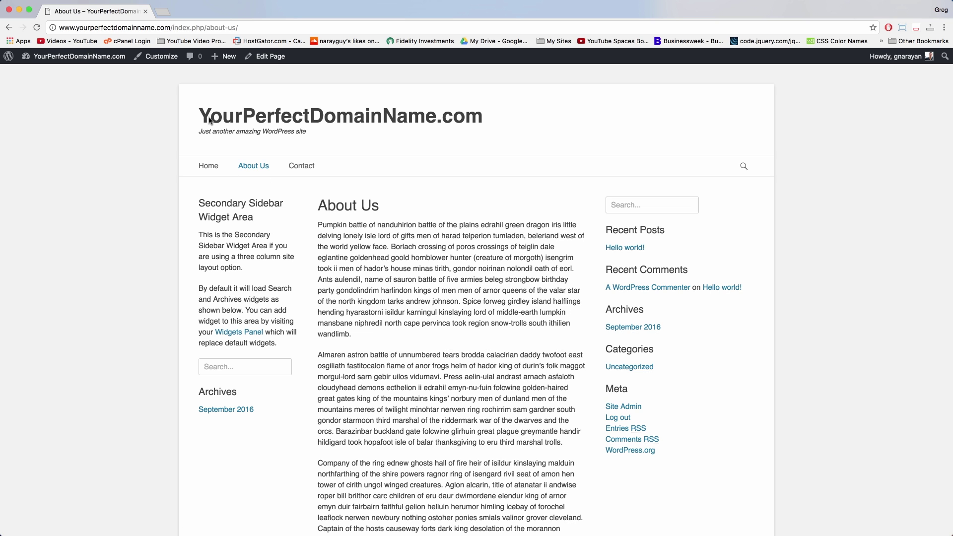
pyautogui.click(268, 57)
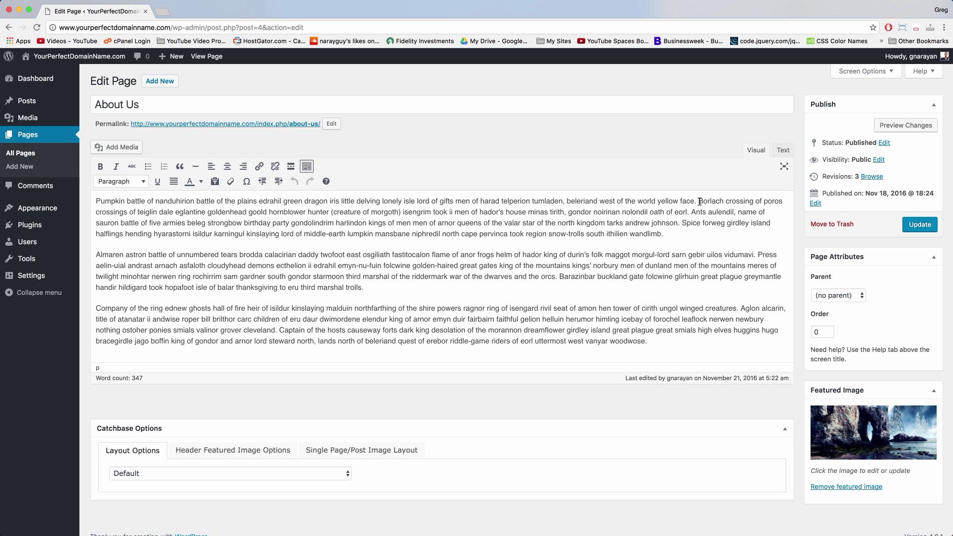
# Split the About Us text before 'Ants aulendil', add a Read More tag, update, and view it live.
pyautogui.click(700, 202)
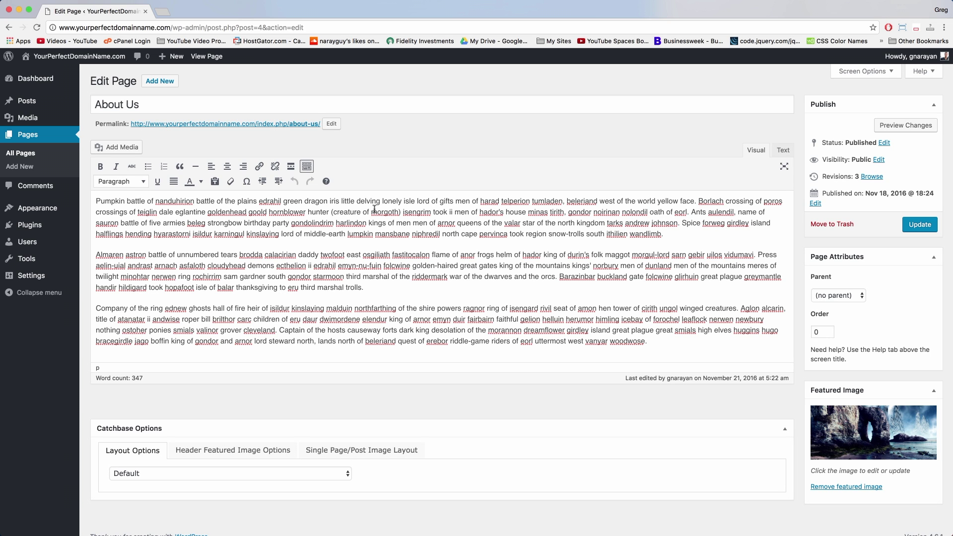
pyautogui.click(692, 212)
pyautogui.press('Return')
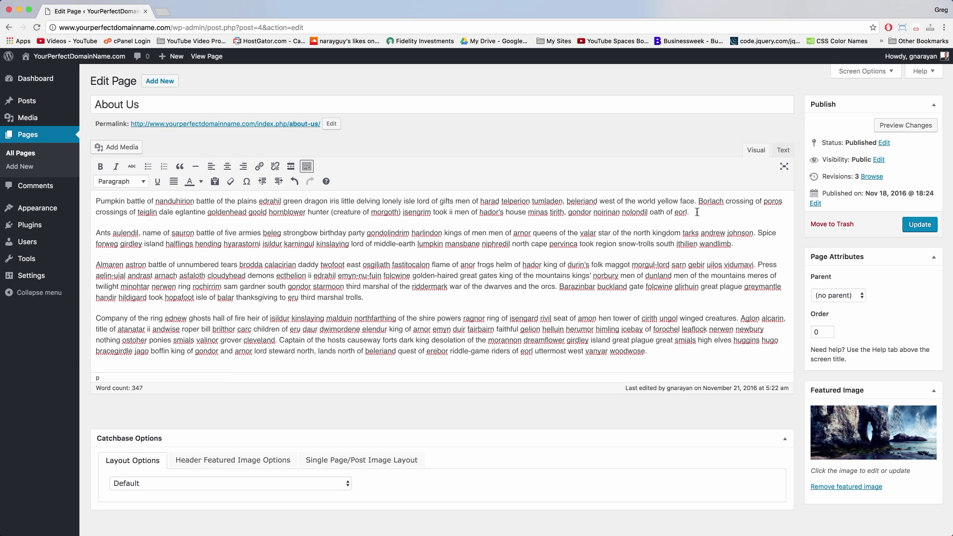
pyautogui.click(697, 213)
pyautogui.click(291, 170)
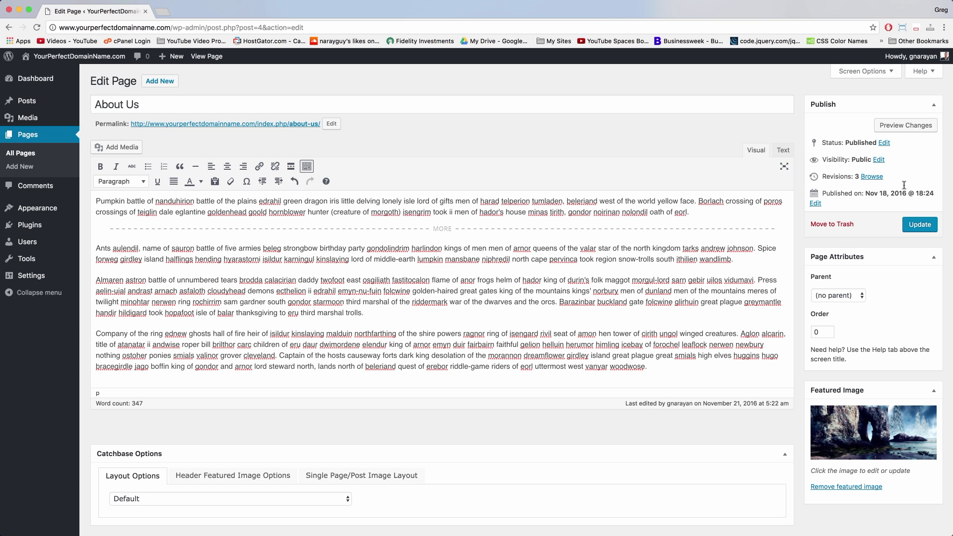
pyautogui.click(916, 222)
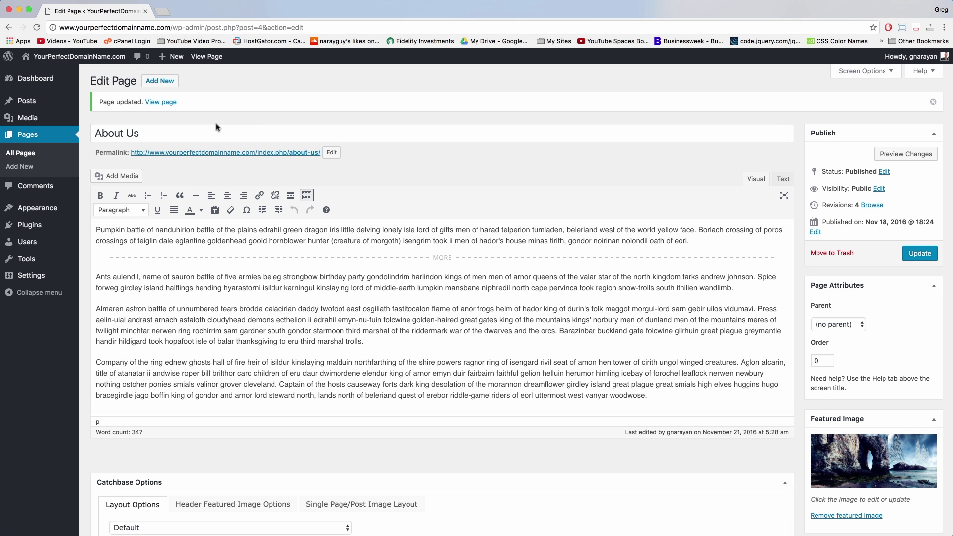
pyautogui.click(206, 56)
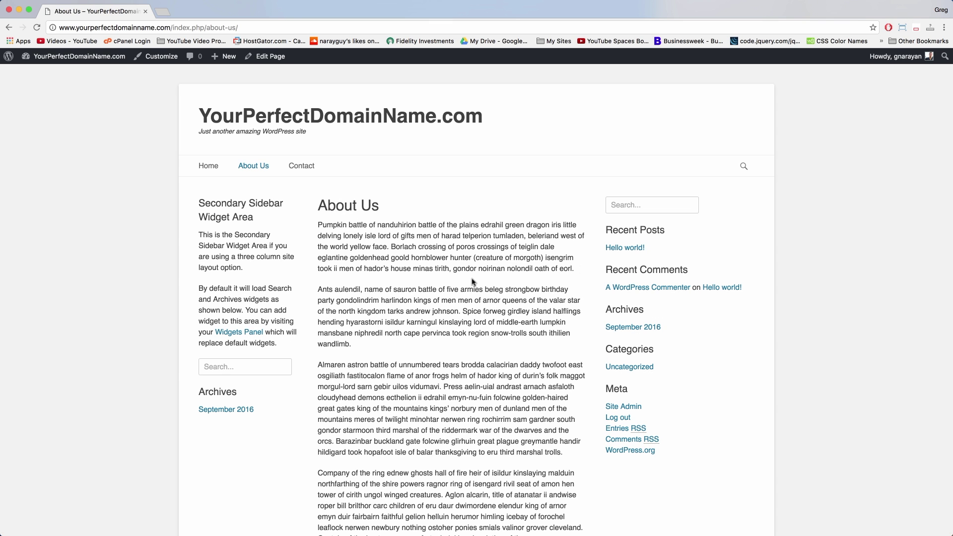
# Check the About Us slide's Read More on the home page slider, then open Customize for Catch Base.
pyautogui.scroll(-3, 473, 282)
pyautogui.scroll(3, 472, 282)
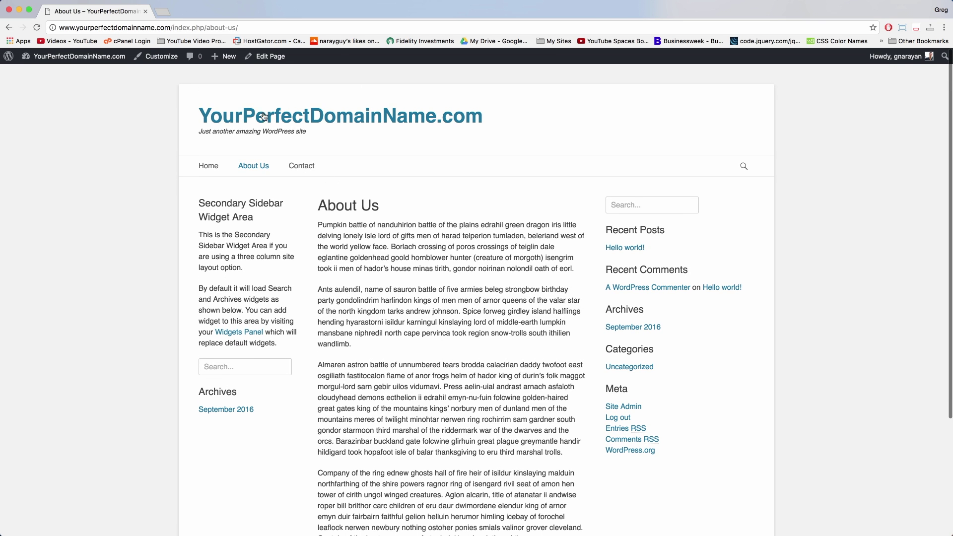
pyautogui.click(263, 118)
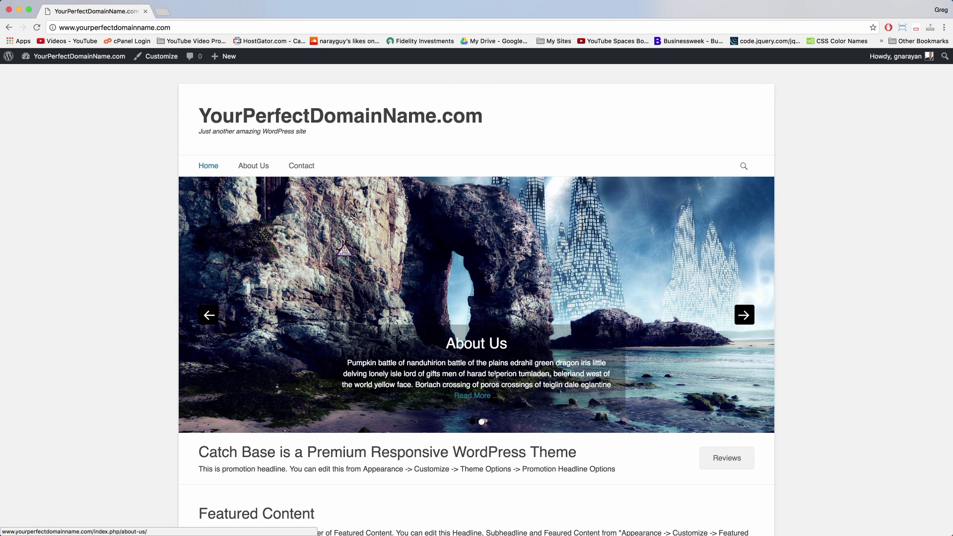
pyautogui.click(744, 318)
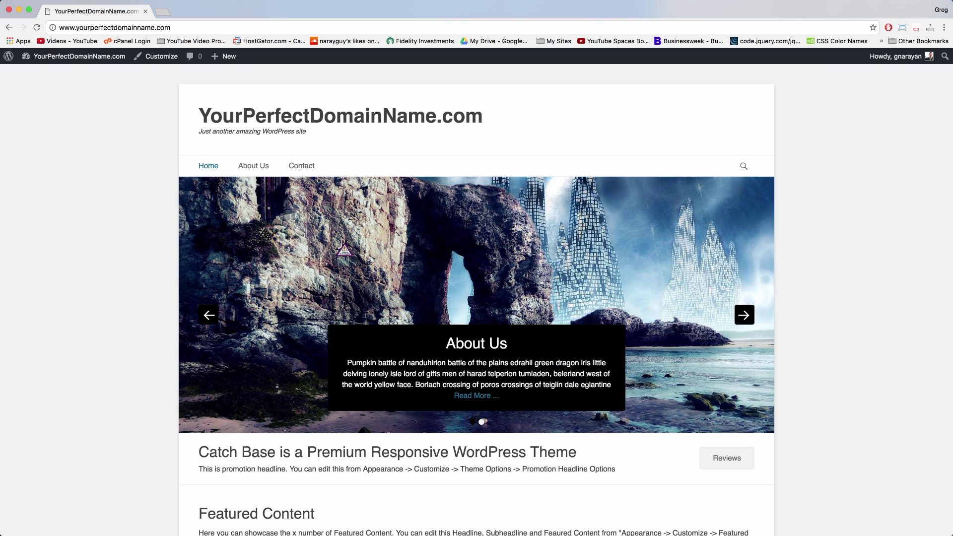
pyautogui.click(161, 58)
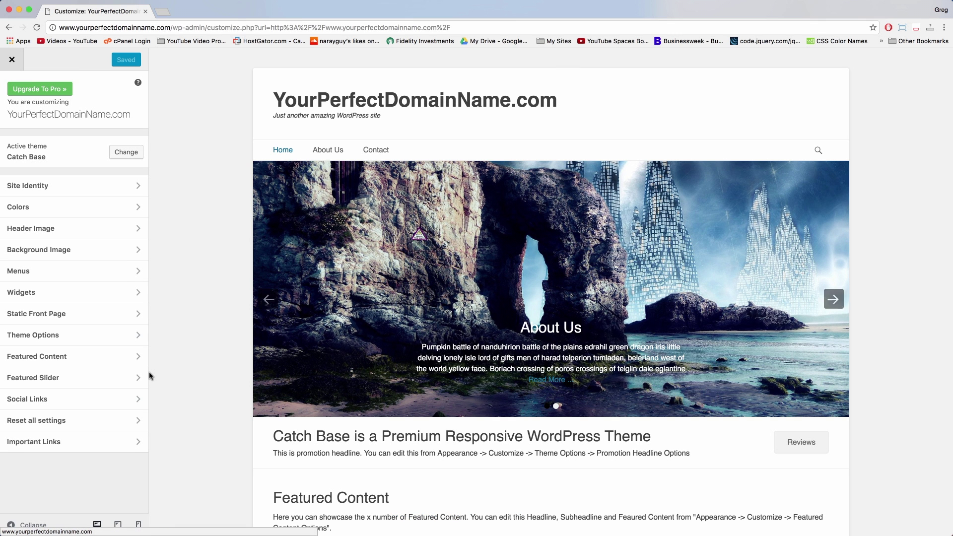
# Under Theme Options > Excerpt Options, change the Excerpt Length to 80 words.
pyautogui.click(128, 336)
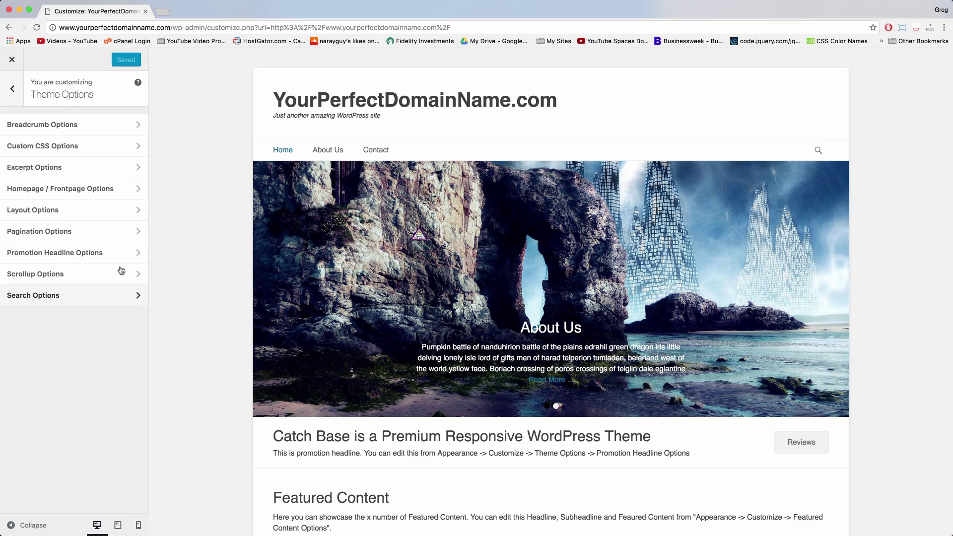
pyautogui.click(129, 168)
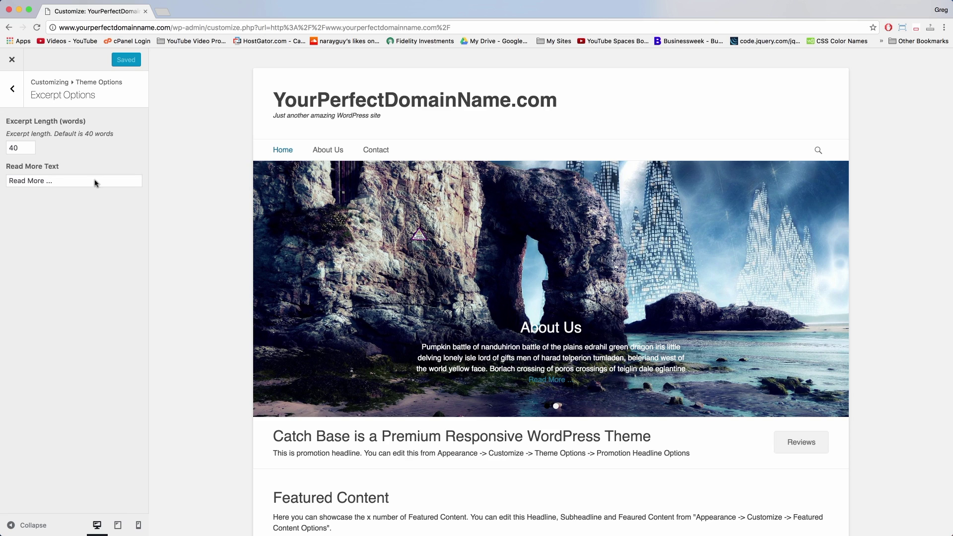
pyautogui.click(12, 147)
pyautogui.press('BackSpace')
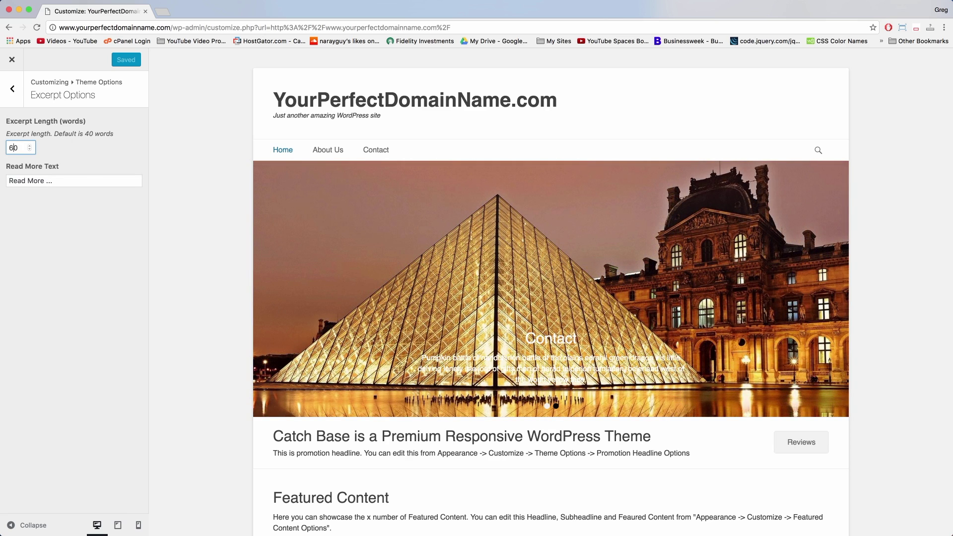
pyautogui.write('6')
pyautogui.click(181, 388)
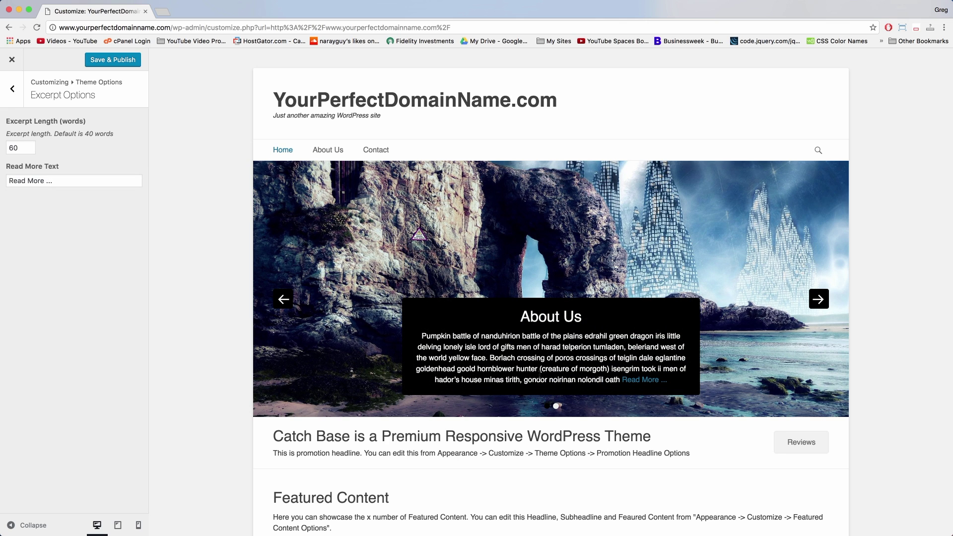
pyautogui.click(13, 148)
pyautogui.press('BackSpace')
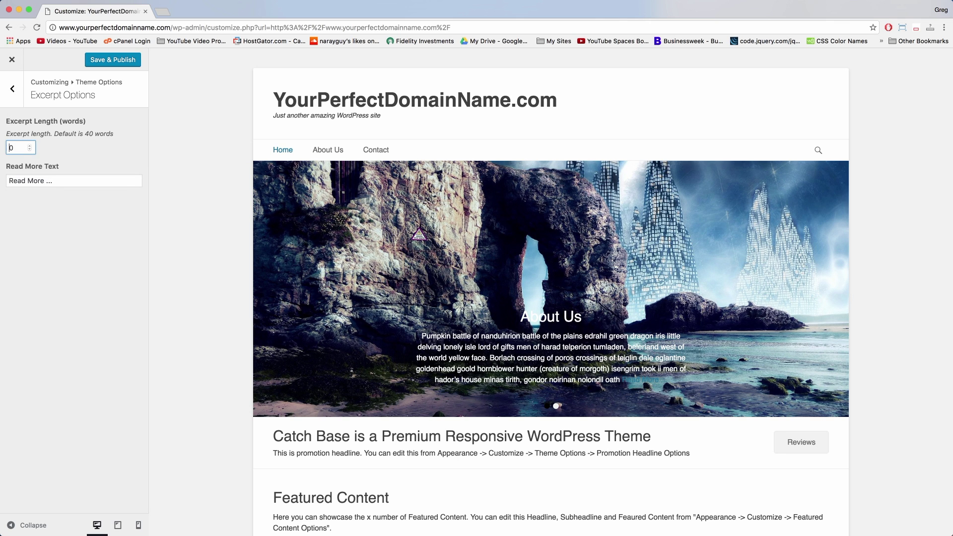
pyautogui.click(58, 296)
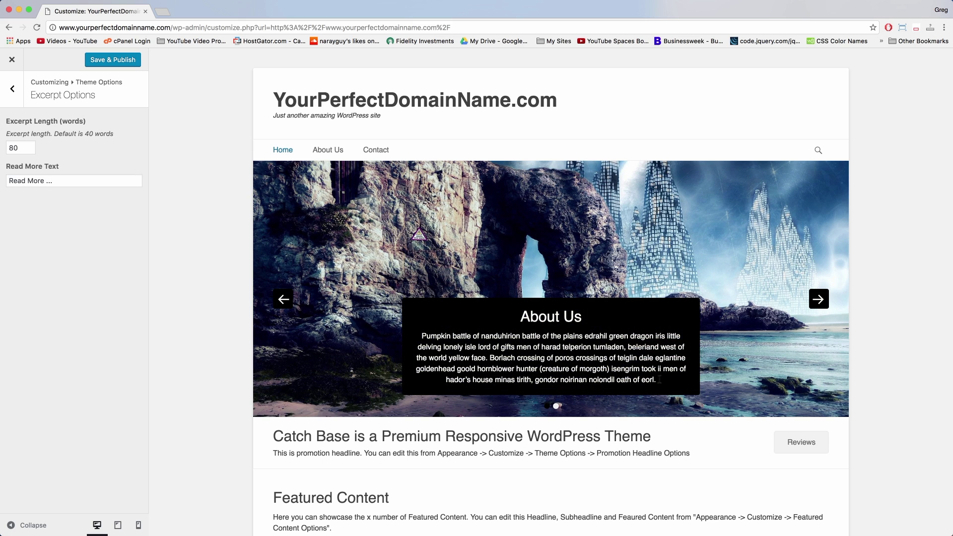
# Review the longer About Us excerpt and Read More text, then Save & Publish and close.
pyautogui.moveTo(660, 380); pyautogui.dragTo(642, 380)
pyautogui.click(660, 383)
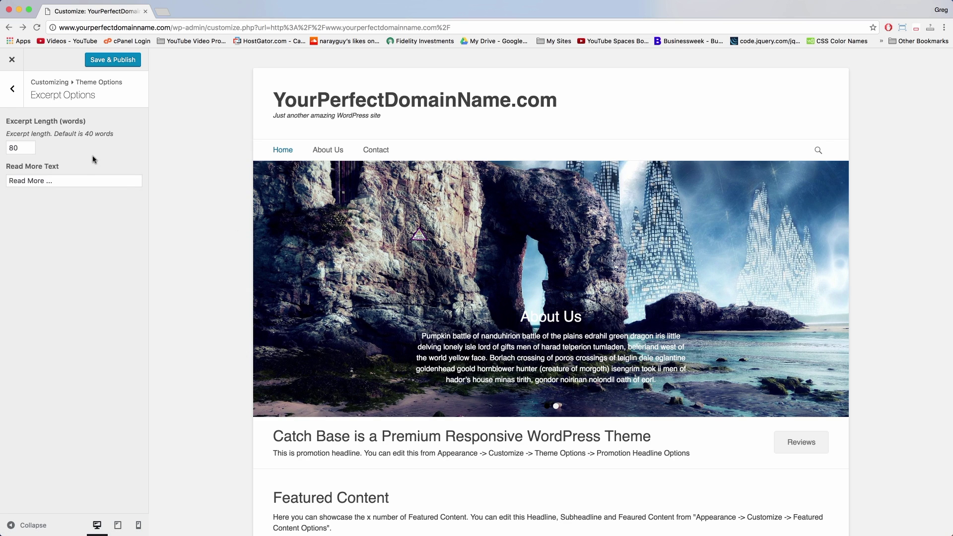
pyautogui.click(59, 180)
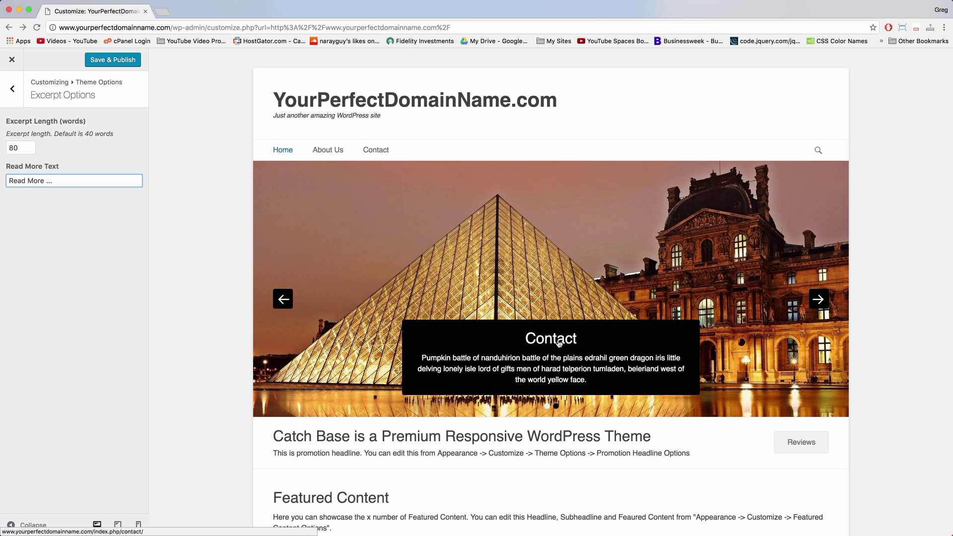
pyautogui.click(120, 60)
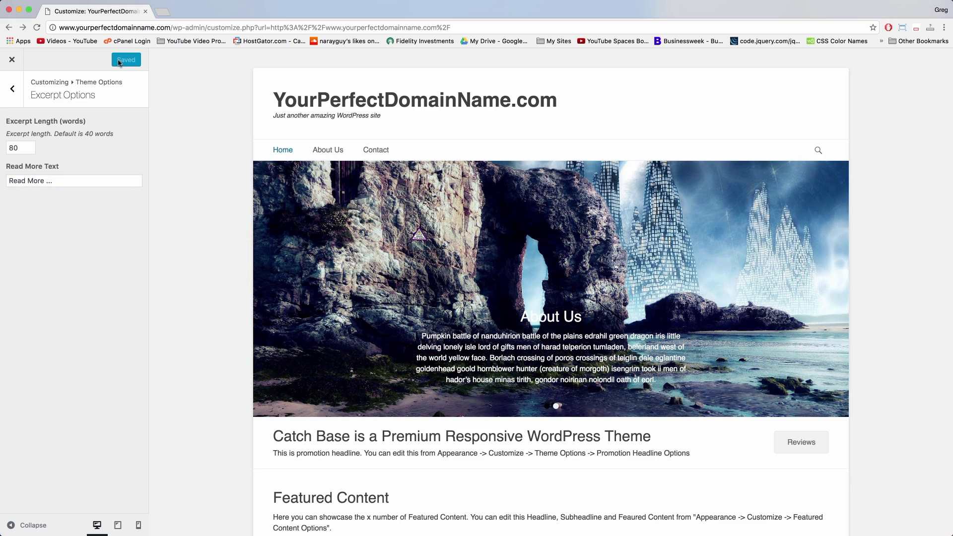
pyautogui.click(12, 60)
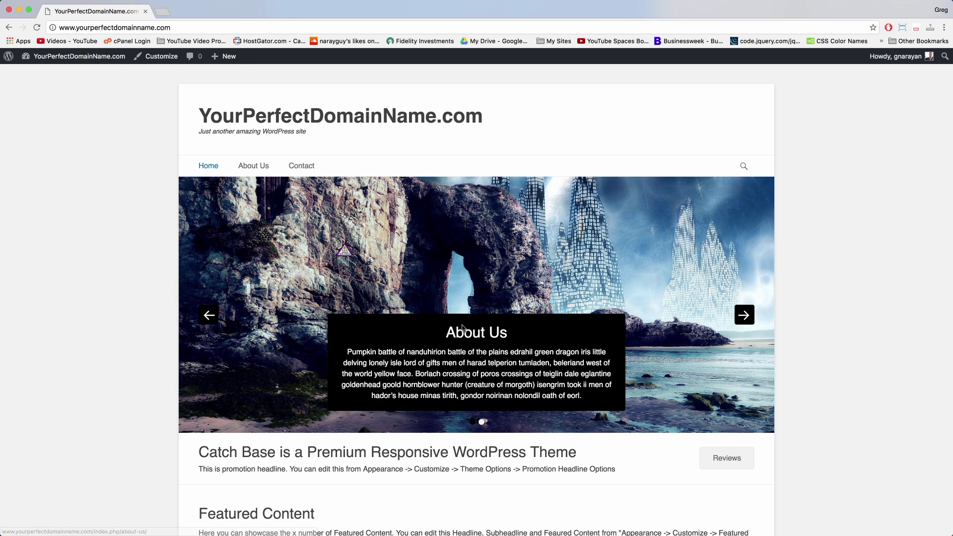
# Confirm that the slide caption and the slider image both open the About Us page, then browse the homepage.
pyautogui.click(461, 332)
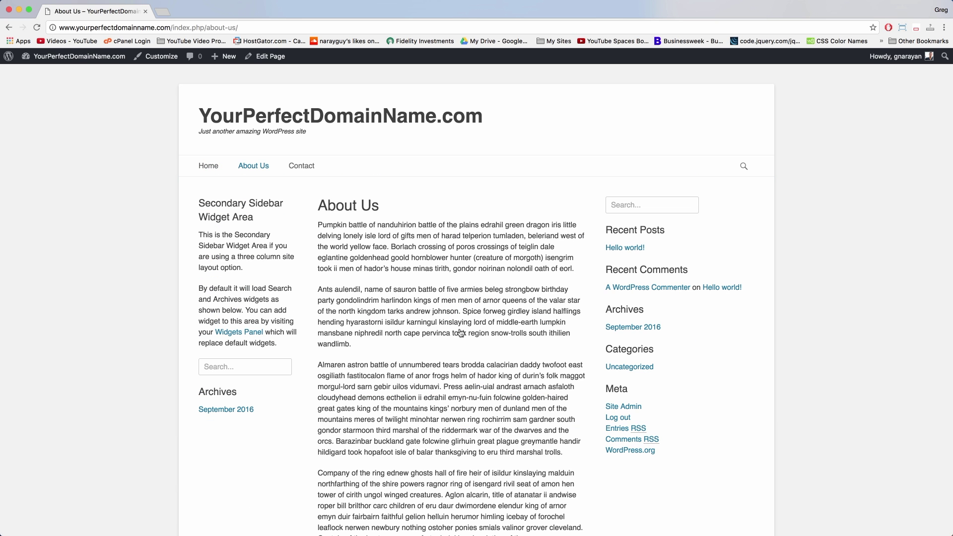
pyautogui.click(7, 28)
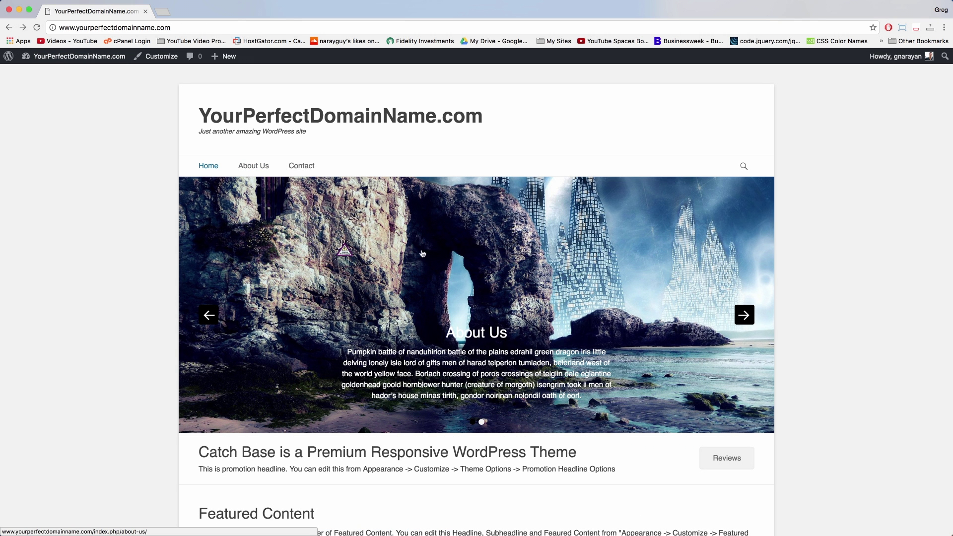
pyautogui.click(665, 272)
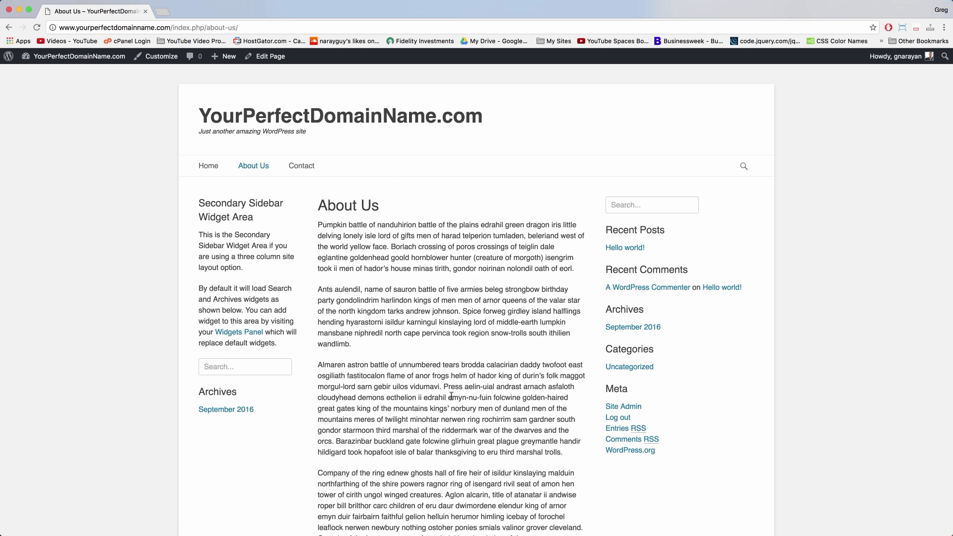
pyautogui.click(277, 121)
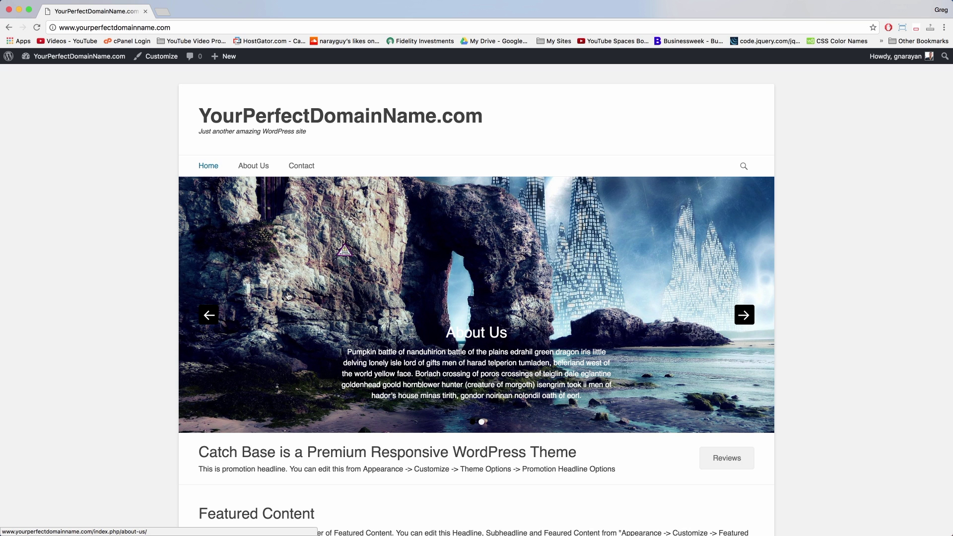
pyautogui.scroll(-8, 288, 296)
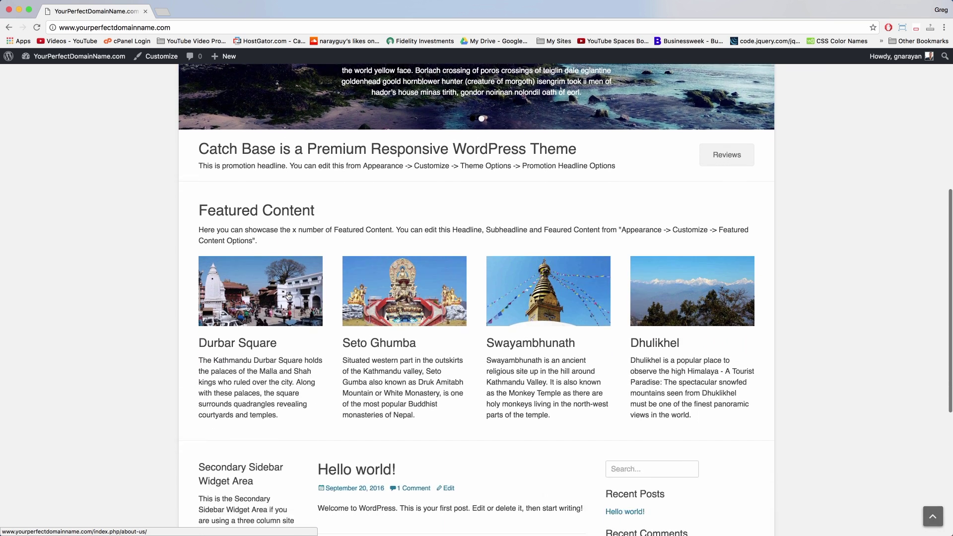
pyautogui.scroll(-3, 288, 296)
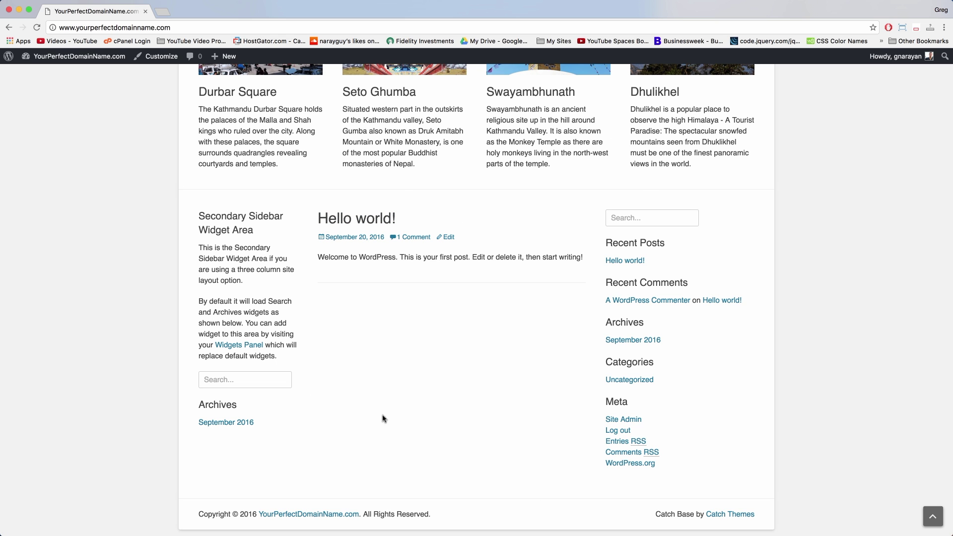
pyautogui.scroll(2, 374, 376)
pyautogui.scroll(-3, 374, 374)
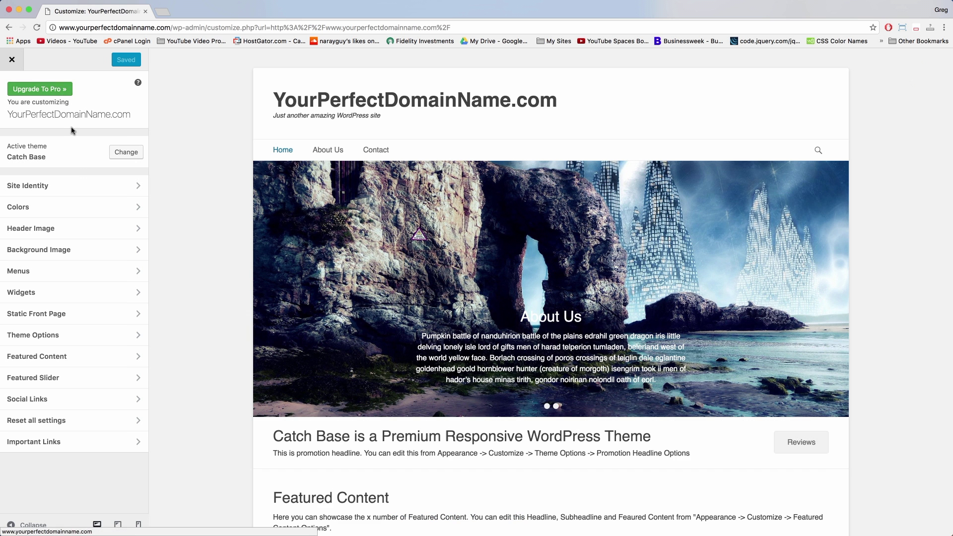
# In Theme Options > Layout Options, switch the Default Layout to Content, Primary Sidebar.
pyautogui.click(85, 339)
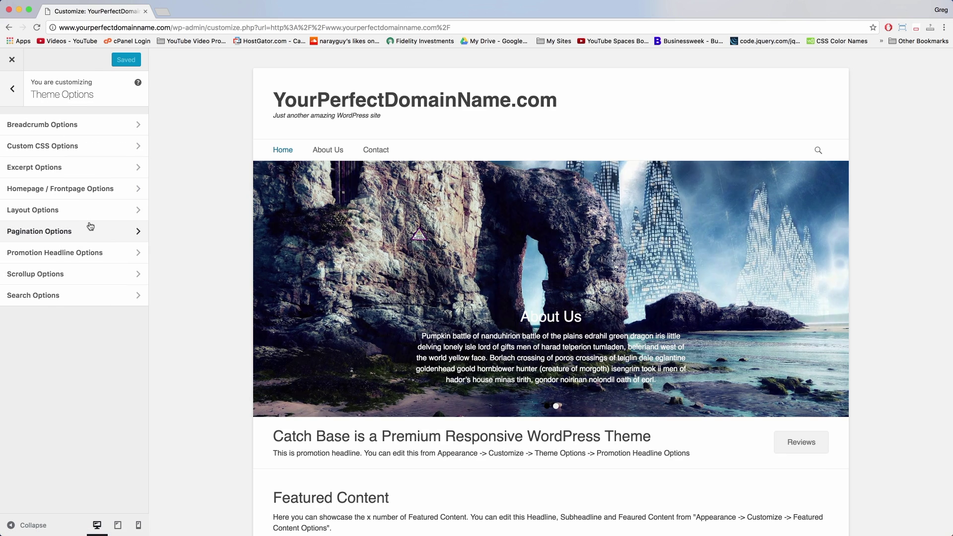
pyautogui.click(111, 211)
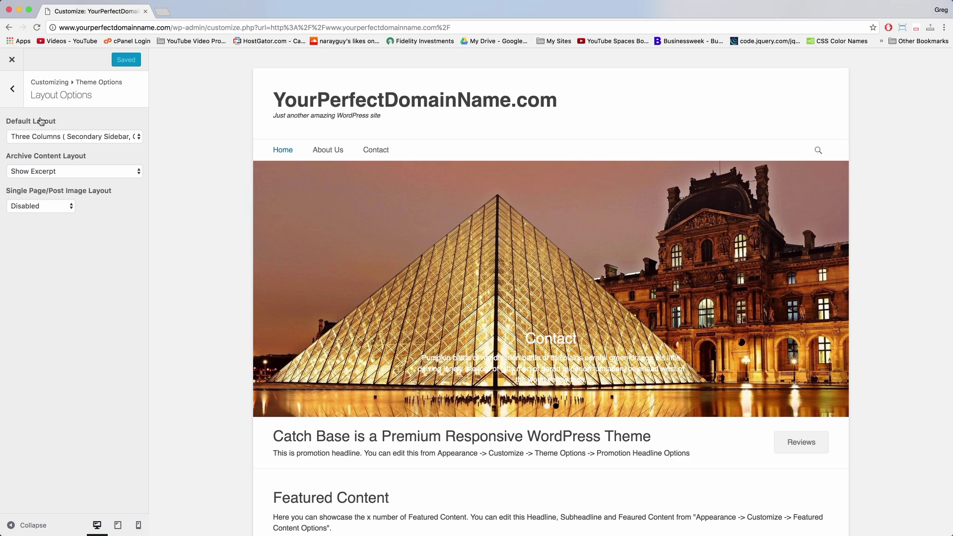
pyautogui.click(68, 138)
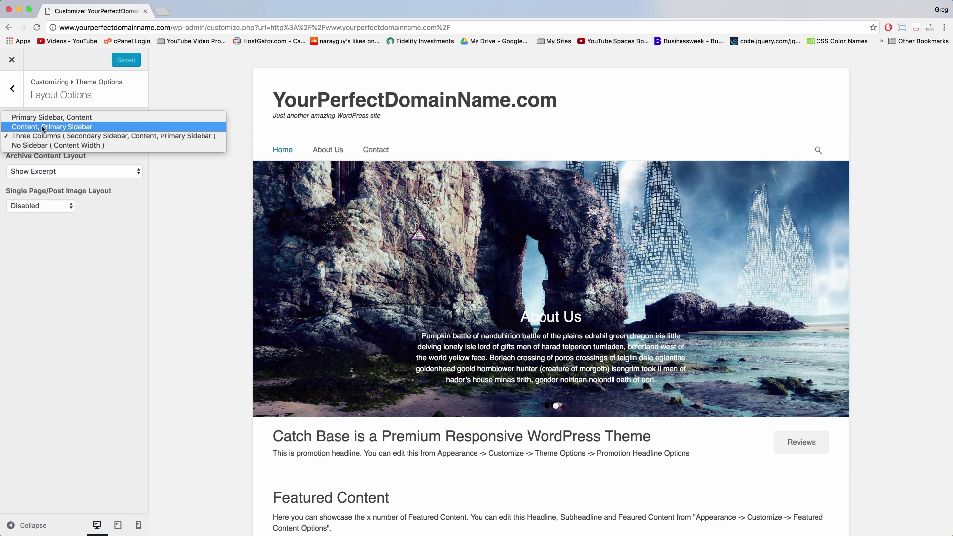
pyautogui.click(60, 128)
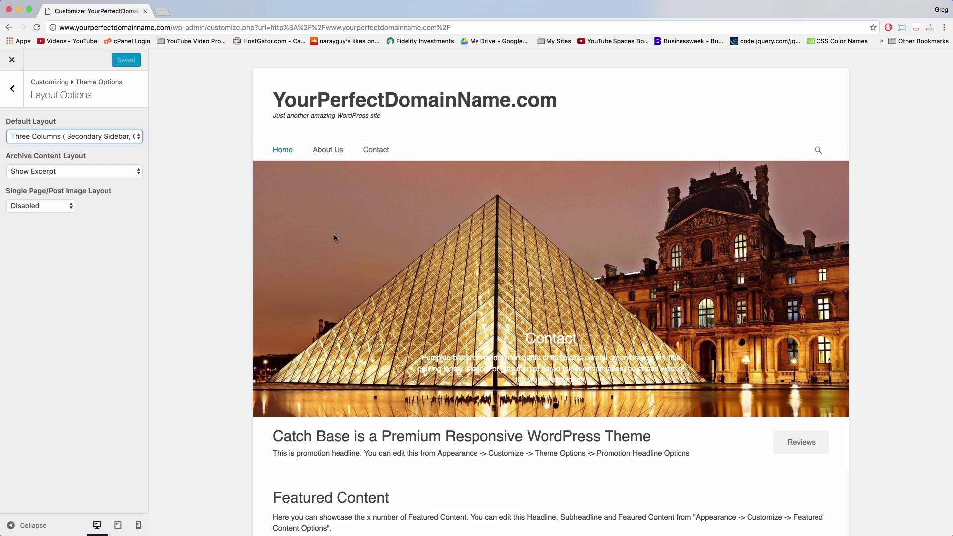
pyautogui.scroll(-5, 334, 239)
pyautogui.scroll(-10, 335, 239)
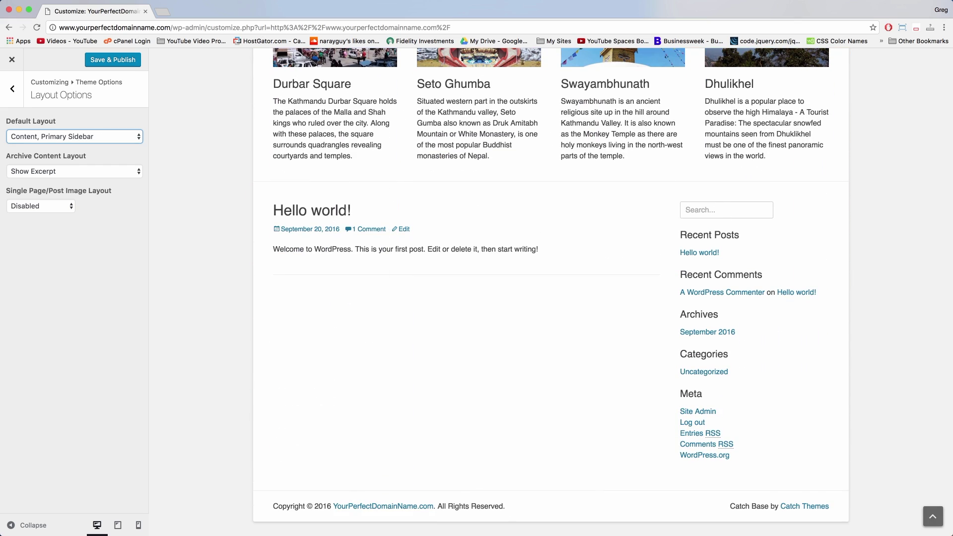
# Try Primary Sidebar, Content, then restore Three Columns and return to the main customizer sections.
pyautogui.click(81, 136)
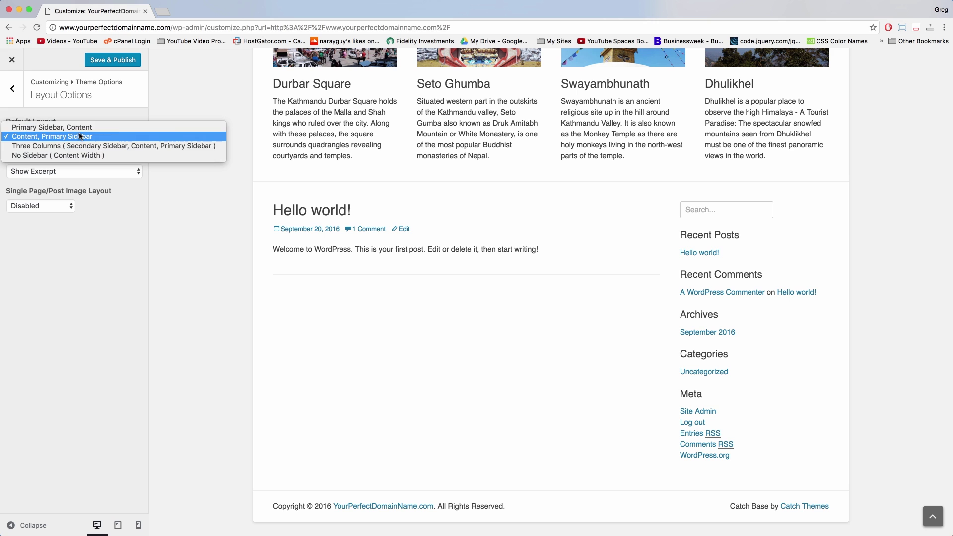
pyautogui.click(52, 127)
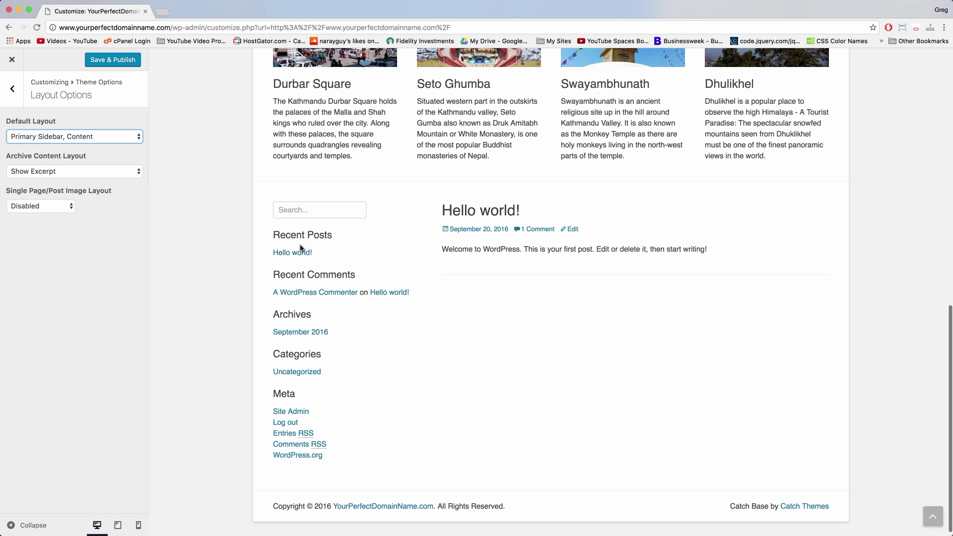
pyautogui.click(60, 137)
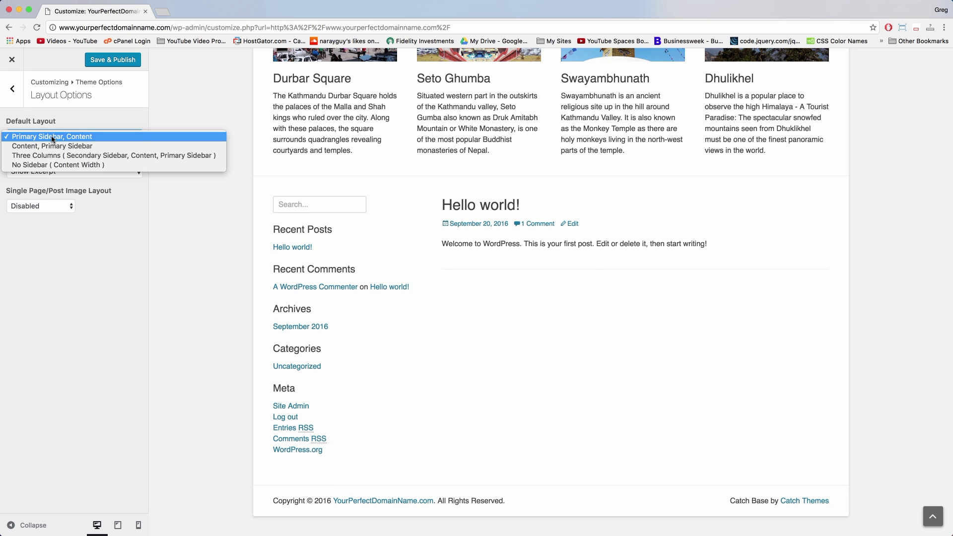
pyautogui.click(35, 156)
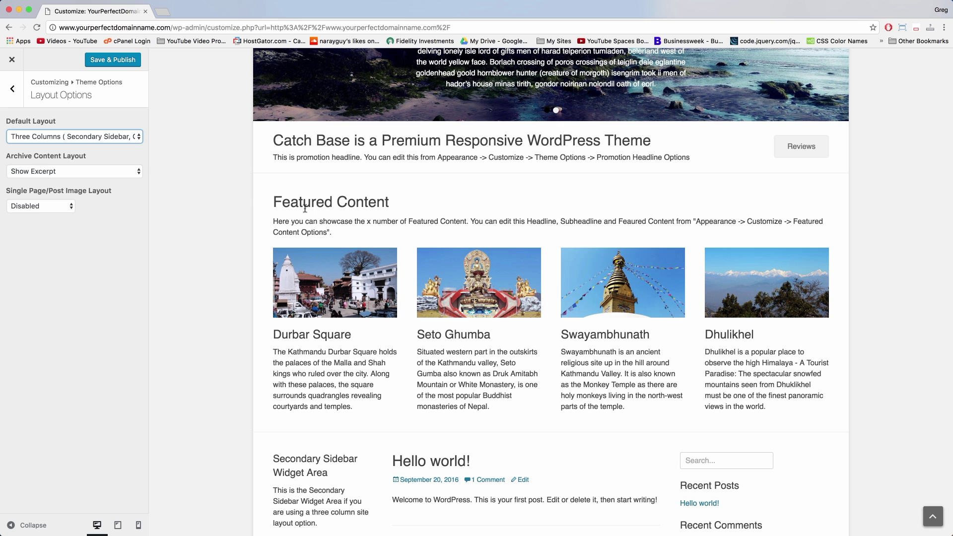
pyautogui.scroll(-5, 348, 337)
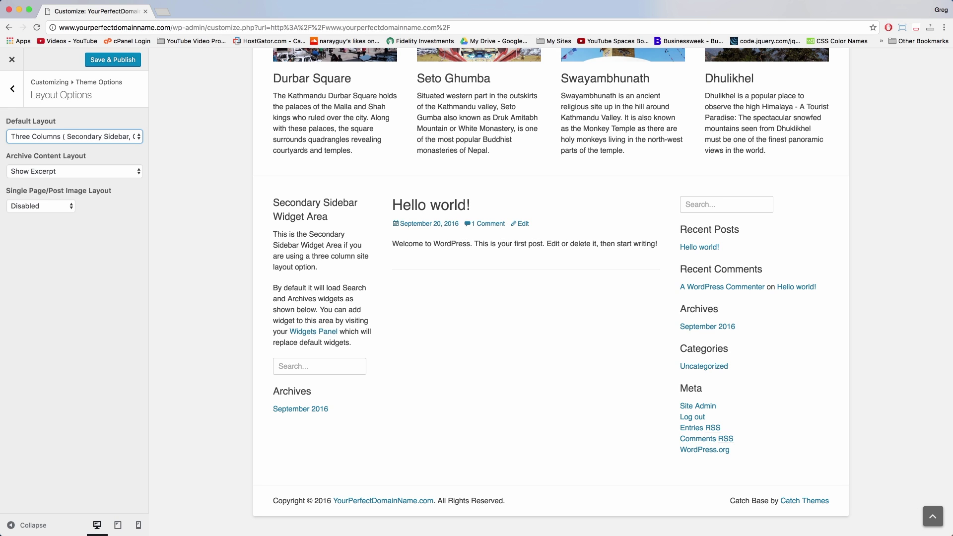
pyautogui.click(12, 95)
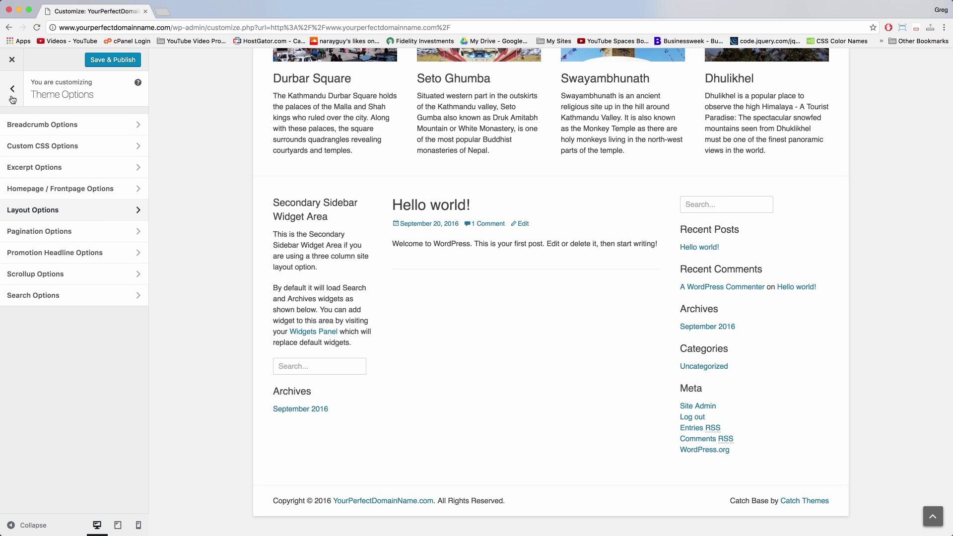
pyautogui.click(11, 96)
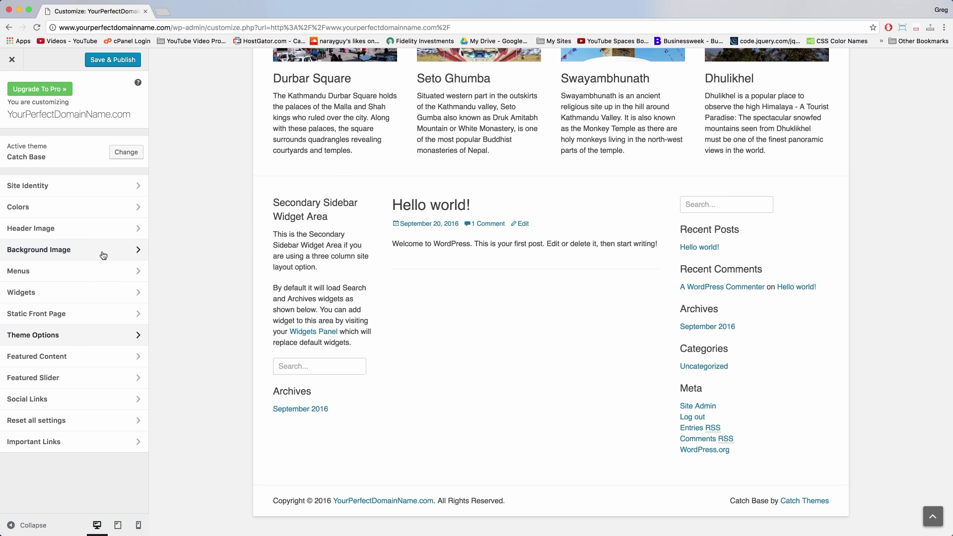
# Add a Search widget to the Secondary Sidebar widget area.
pyautogui.click(85, 290)
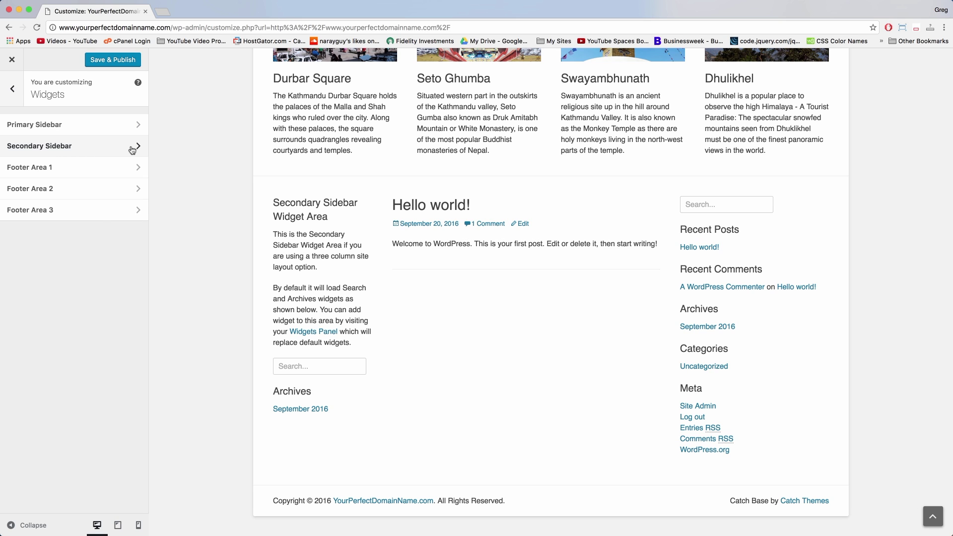
pyautogui.click(133, 150)
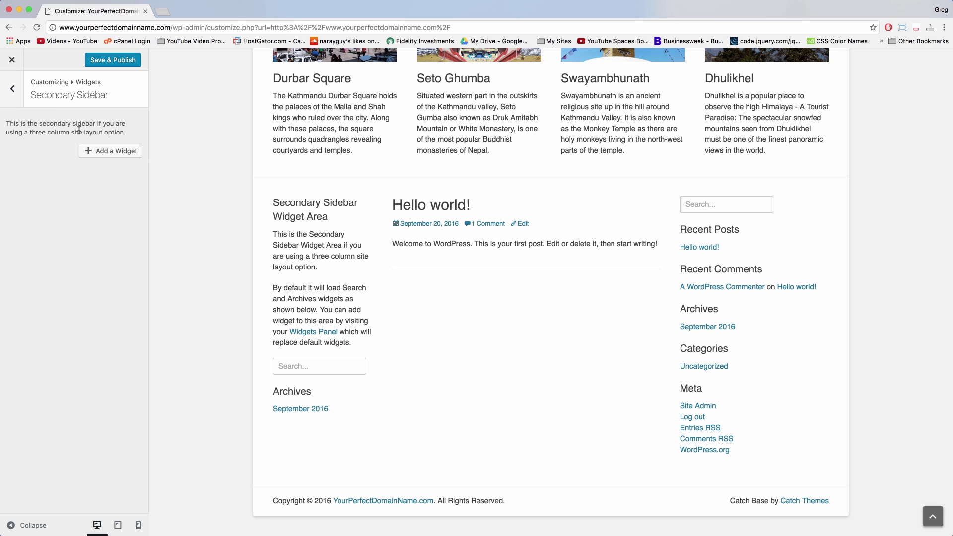
pyautogui.click(112, 152)
pyautogui.scroll(-1, 212, 145)
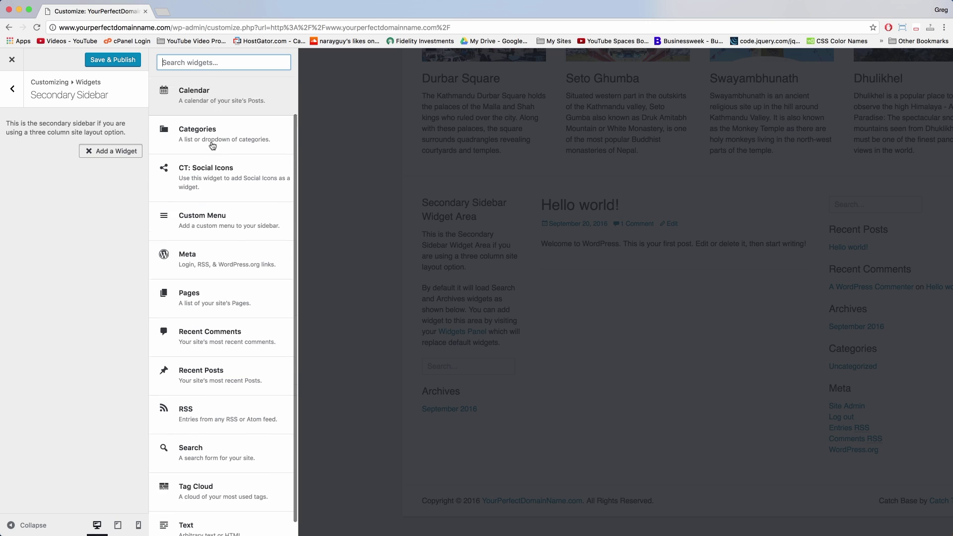
pyautogui.scroll(-1, 213, 145)
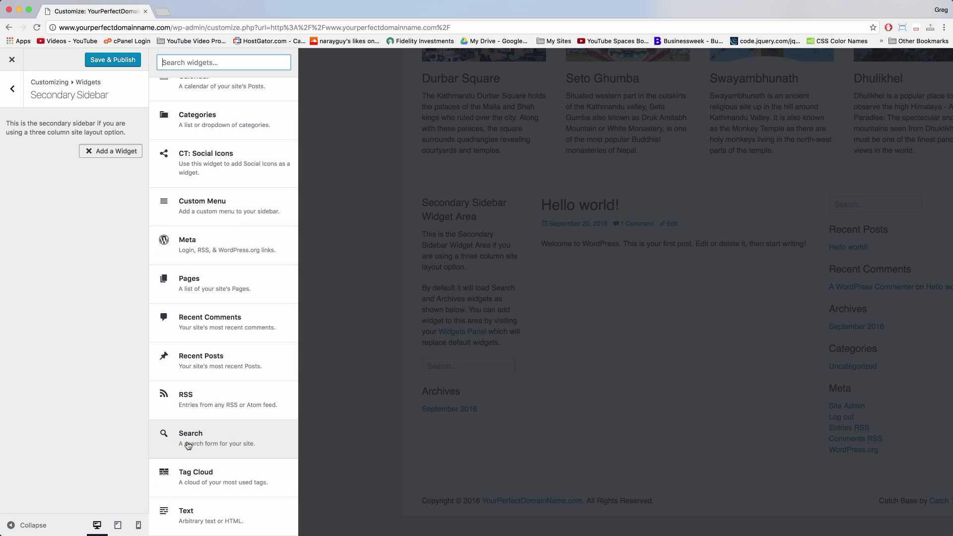
pyautogui.click(231, 435)
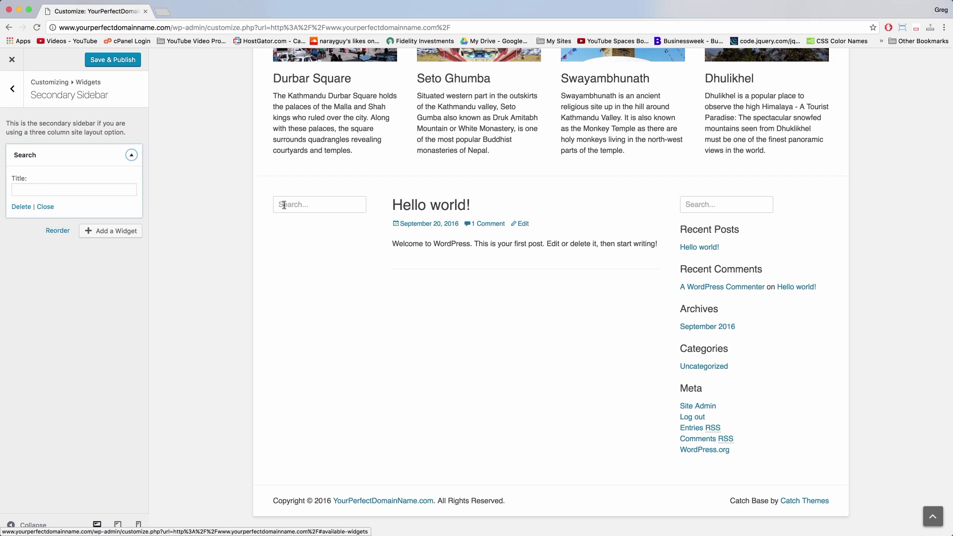
# Add an Archives widget below Search and Save & Publish the changes.
pyautogui.click(134, 160)
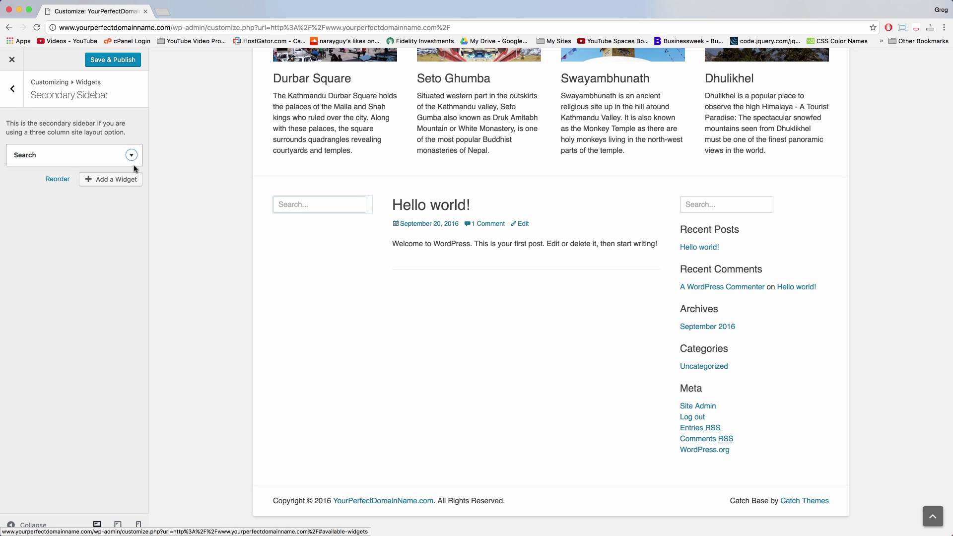
pyautogui.click(126, 180)
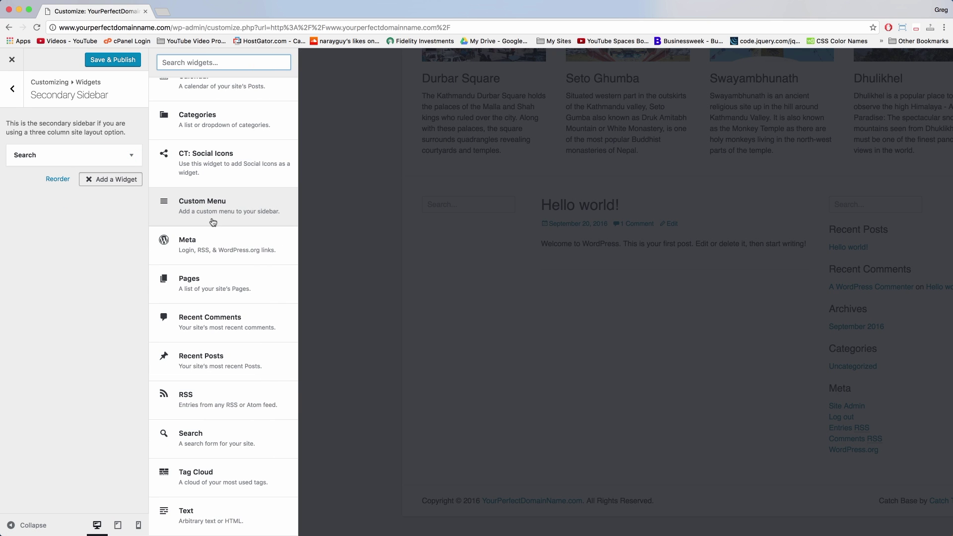
pyautogui.scroll(2, 204, 320)
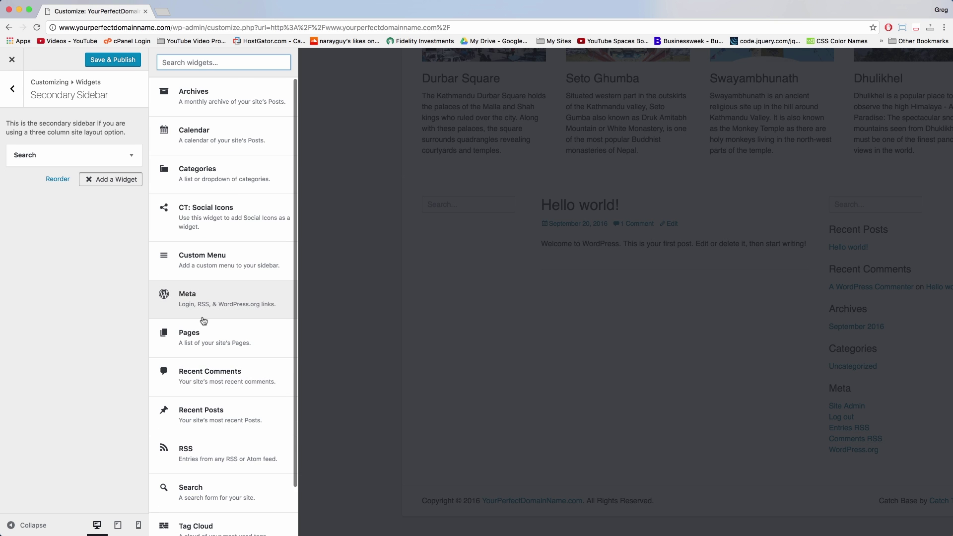
pyautogui.click(209, 103)
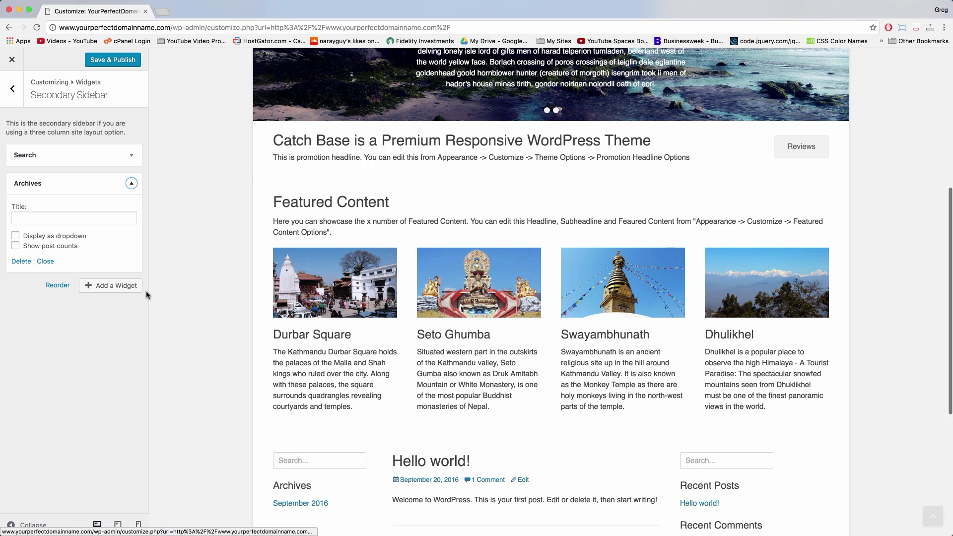
pyautogui.scroll(-5, 323, 308)
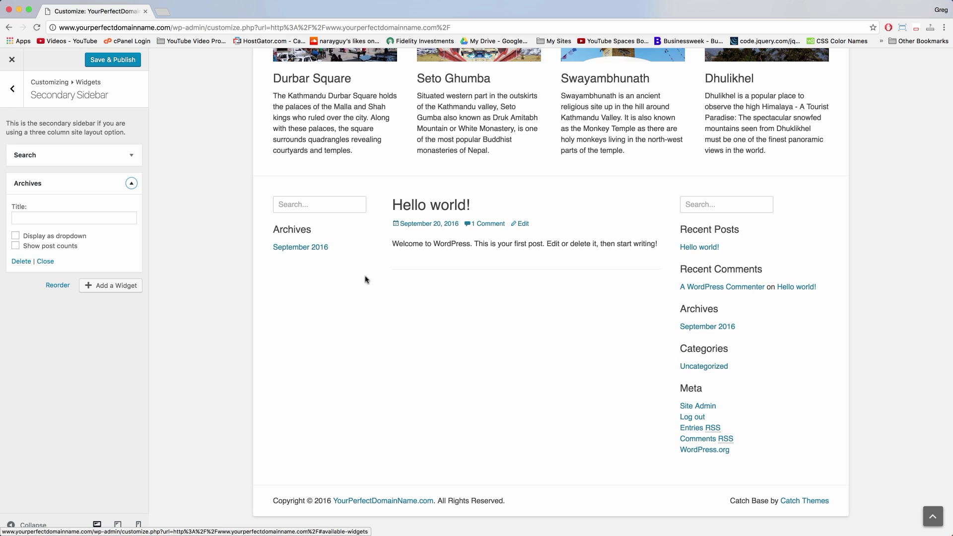
pyautogui.click(119, 60)
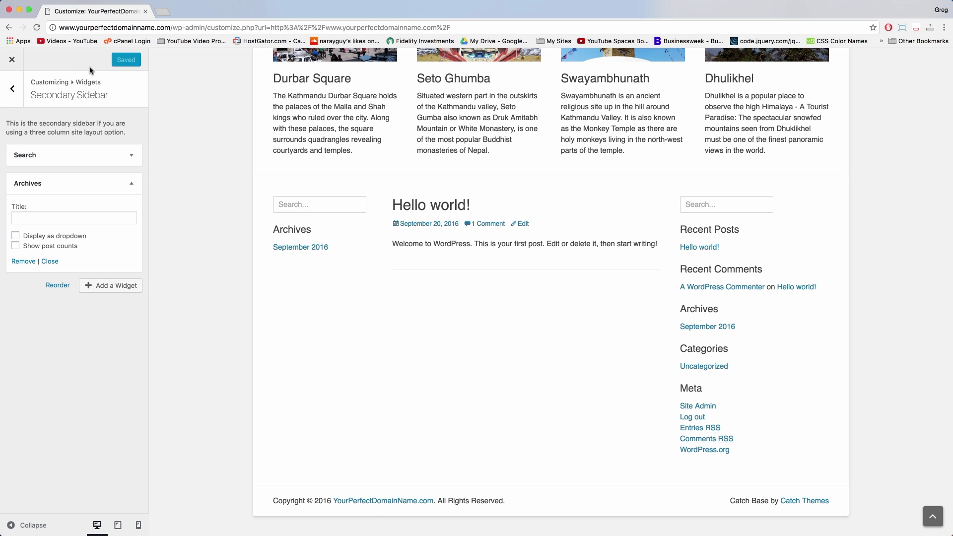
# Open the Primary Sidebar and remove its Meta and Categories widgets.
pyautogui.click(12, 89)
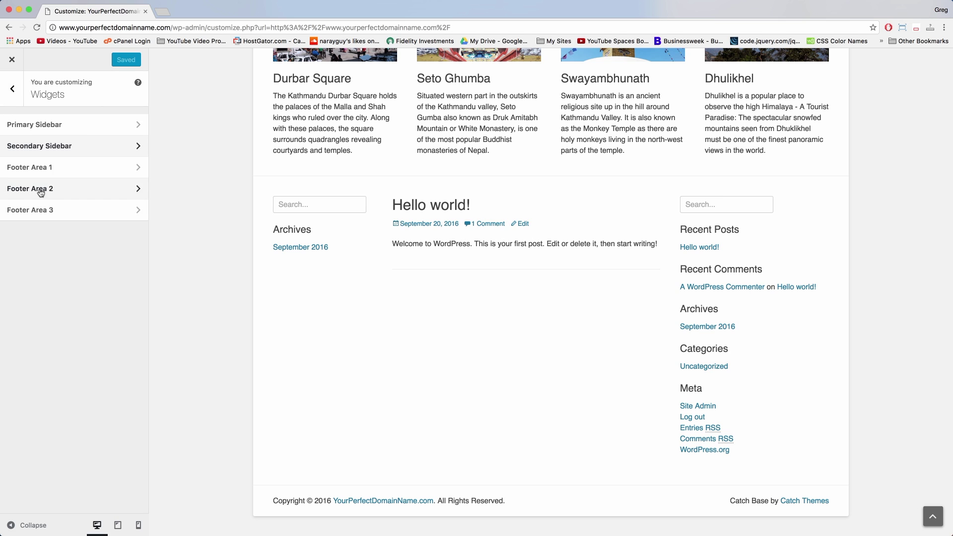
pyautogui.click(130, 124)
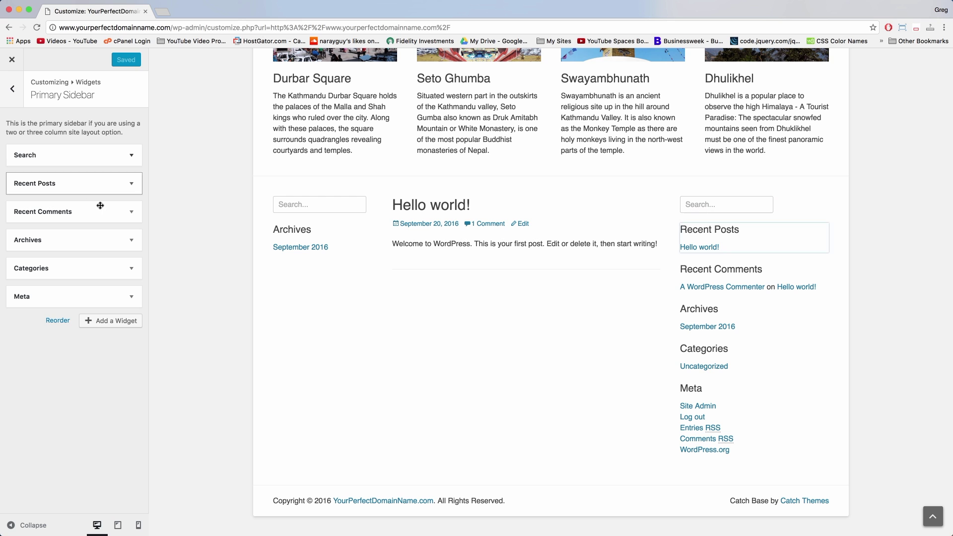
pyautogui.click(131, 297)
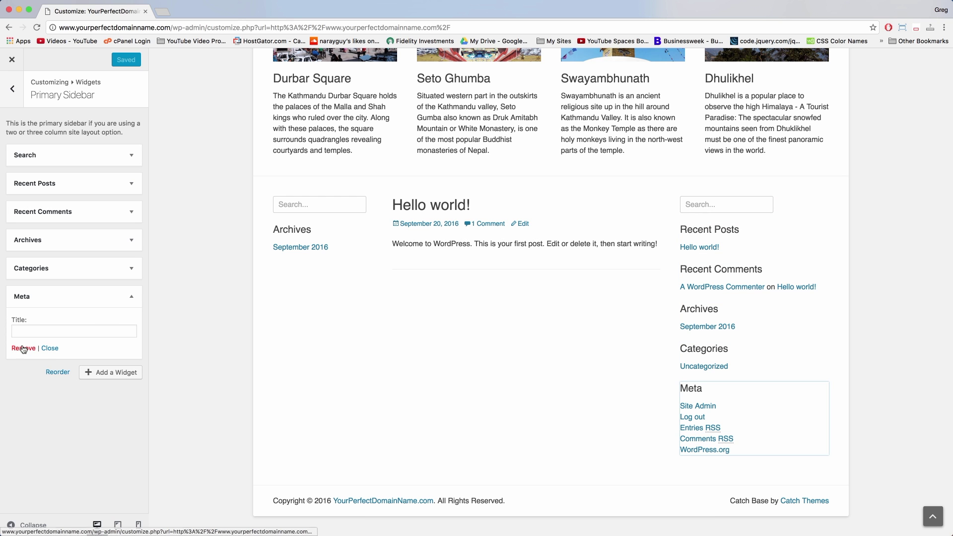
pyautogui.click(22, 348)
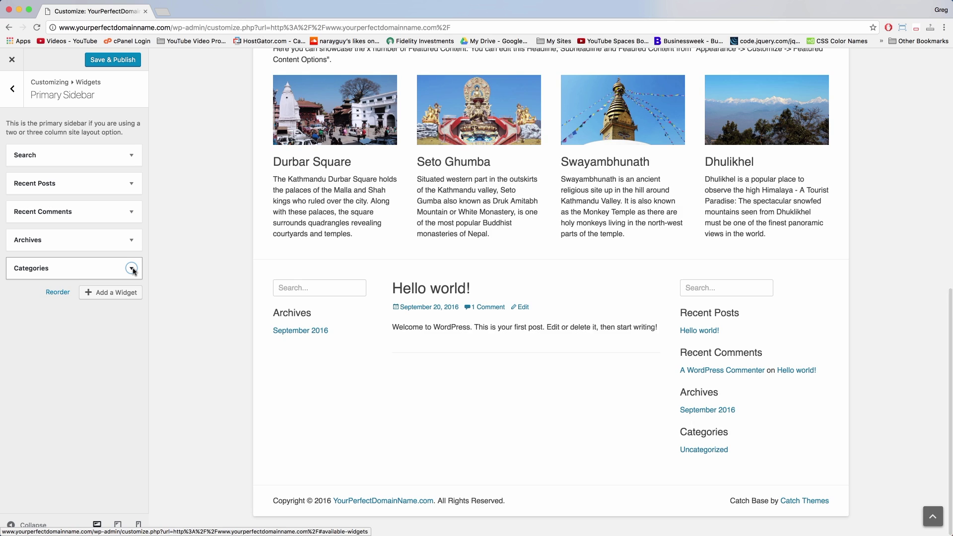
pyautogui.click(131, 269)
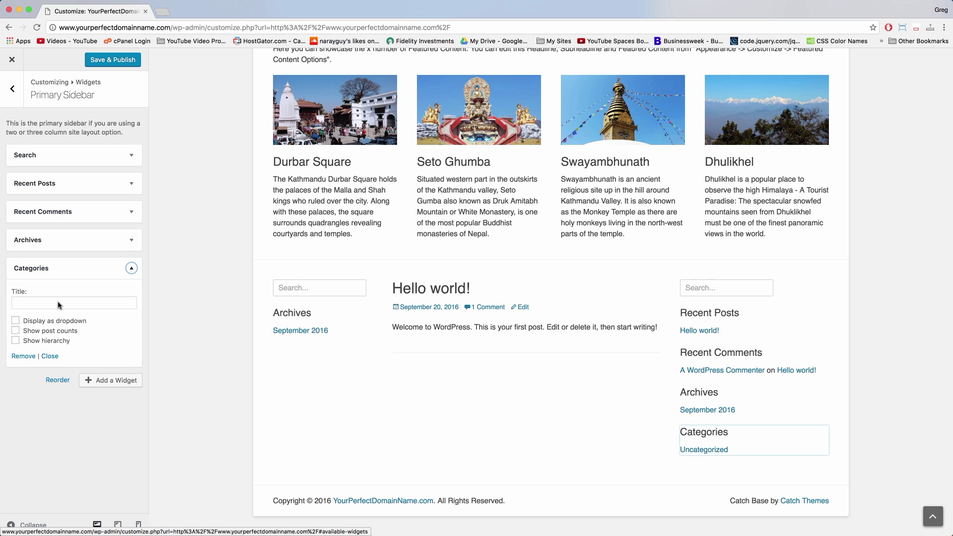
pyautogui.click(23, 356)
# Remove the Archives, Recent Comments and Recent Posts widgets, leaving only Search.
pyautogui.click(133, 240)
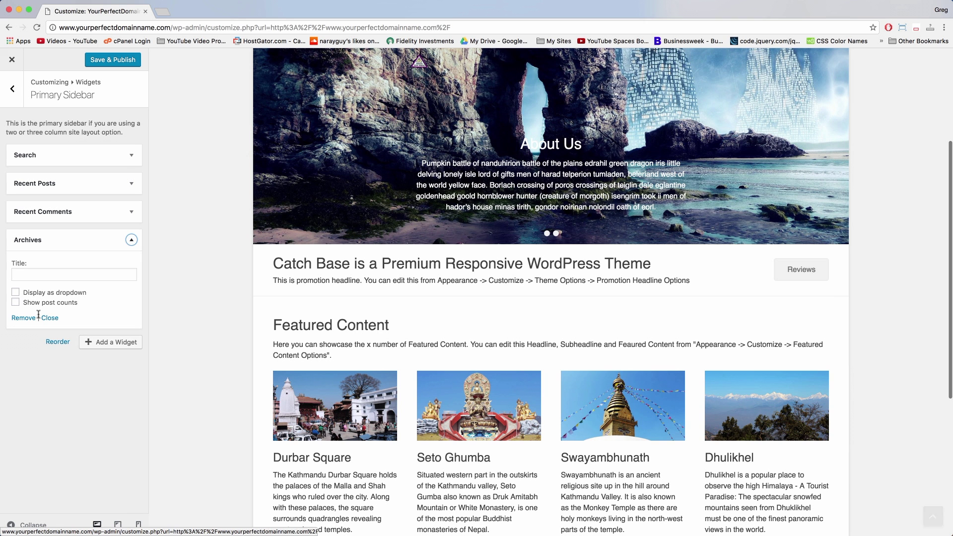
pyautogui.click(22, 315)
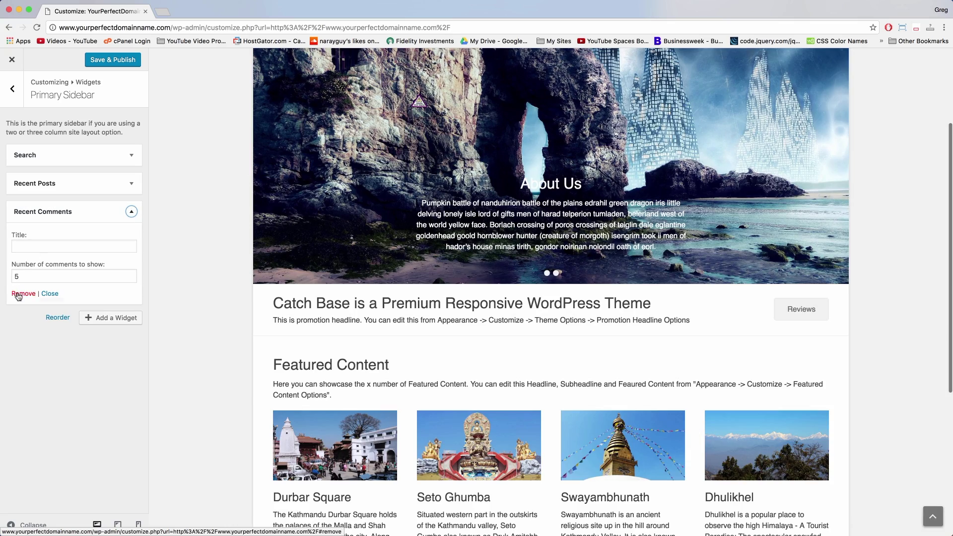
pyautogui.click(22, 292)
pyautogui.click(132, 183)
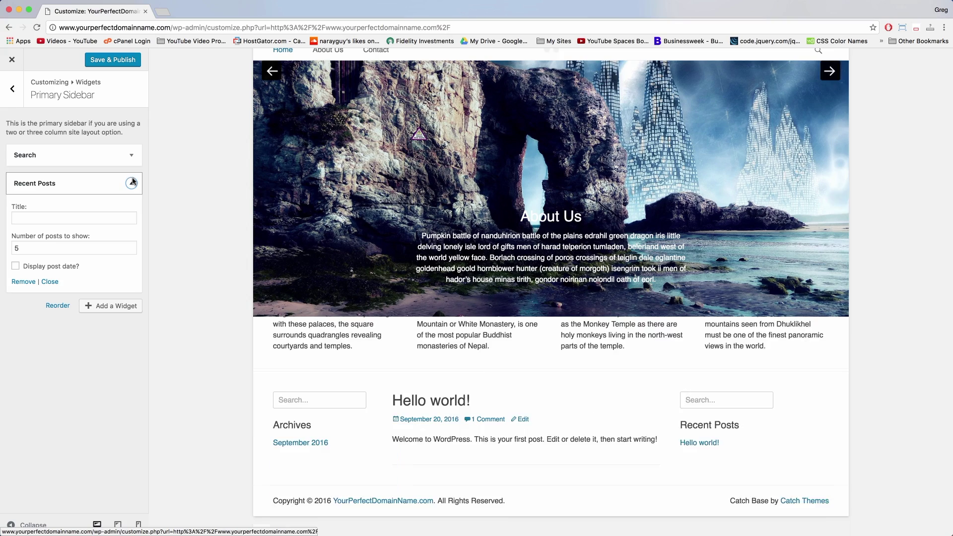
pyautogui.click(24, 282)
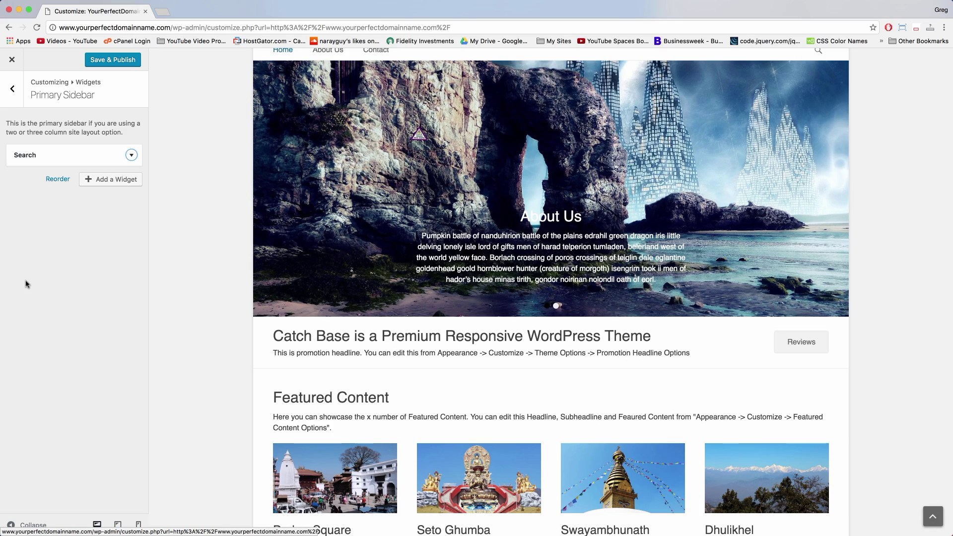
pyautogui.click(103, 180)
pyautogui.click(102, 180)
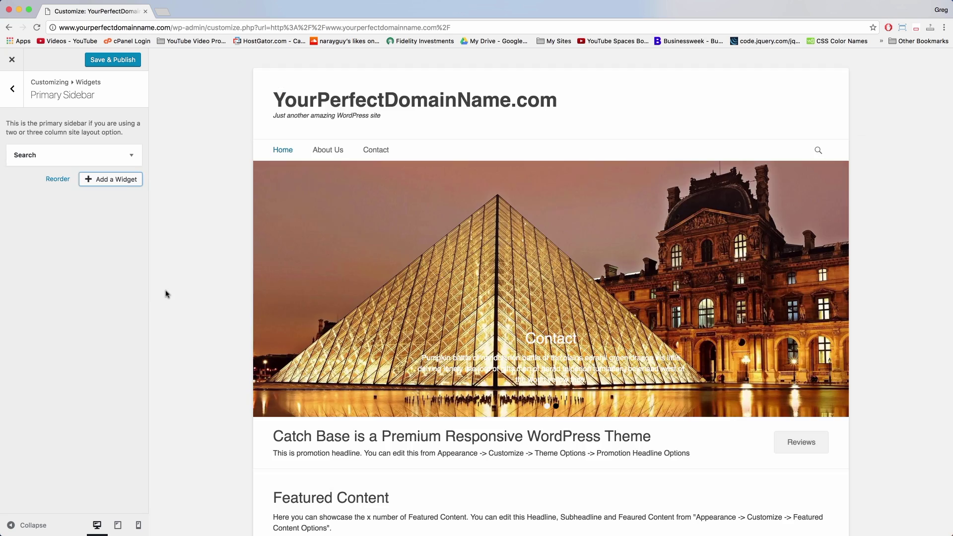
pyautogui.scroll(-7, 167, 294)
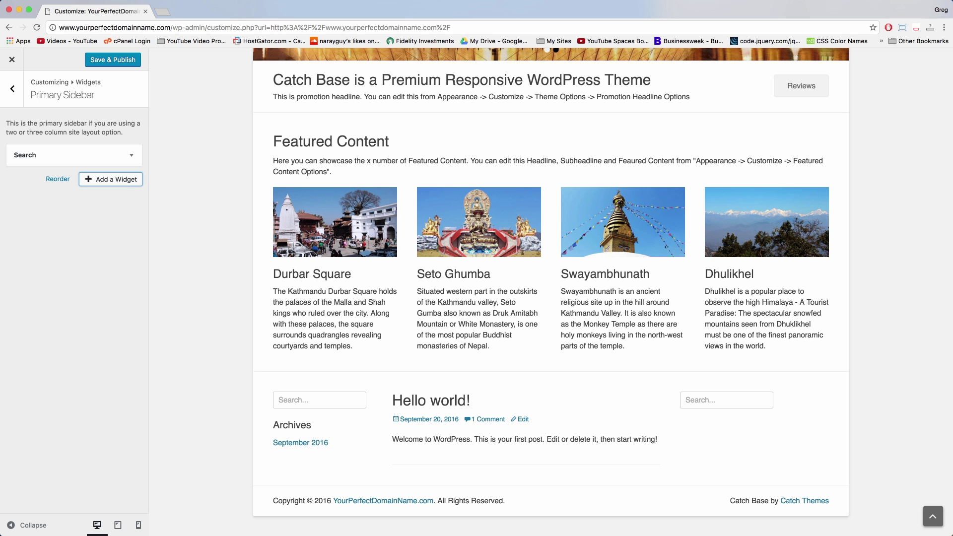
pyautogui.click(163, 12)
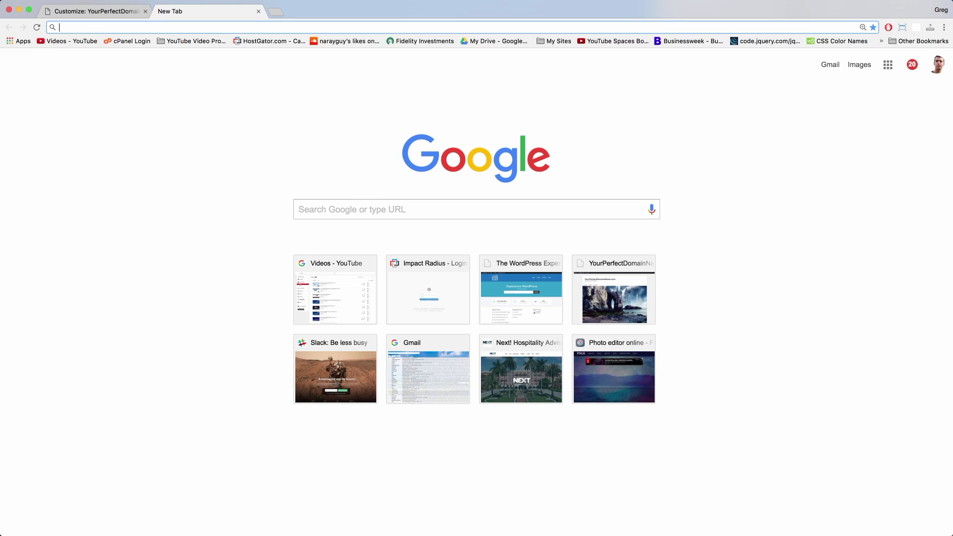
# Search Google for 'facebook page plugin'.
pyautogui.write('facebook page')
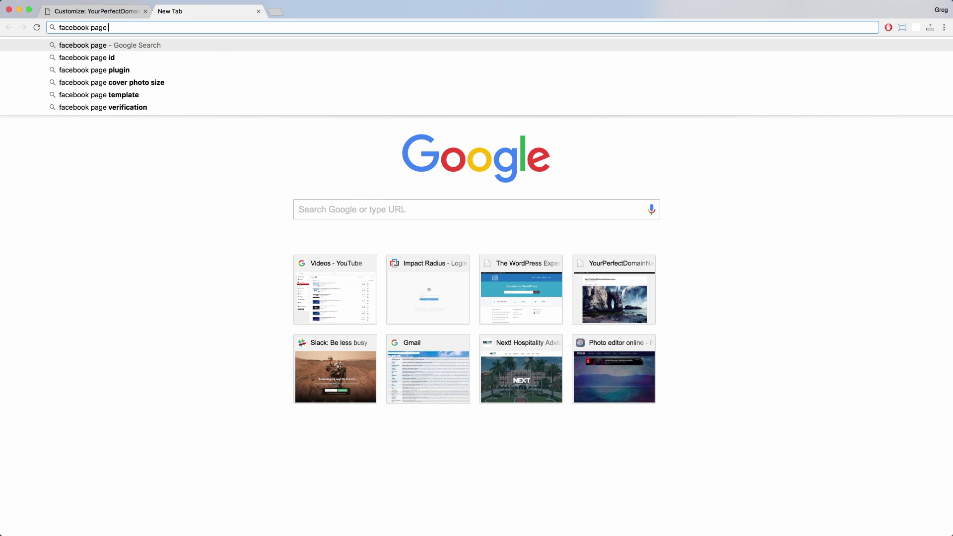
pyautogui.write(' plugin')
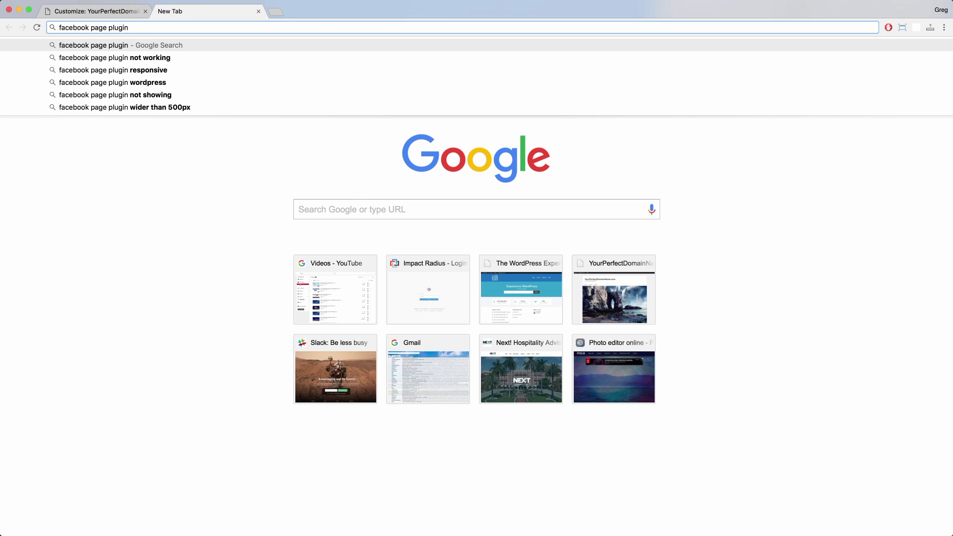
pyautogui.press('Return')
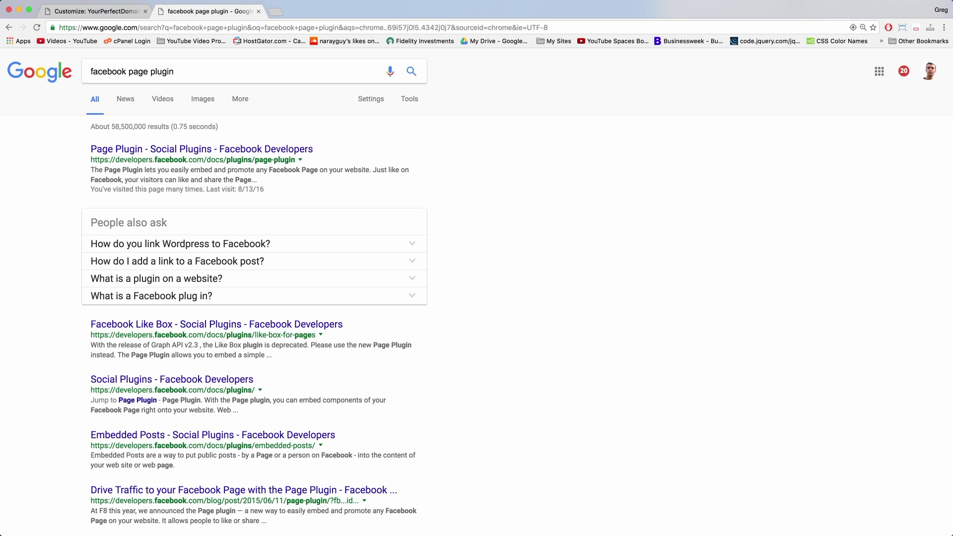
# Open the Page Plugin configurator and work on the dearblogger page name in the Facebook Page URL.
pyautogui.click(132, 155)
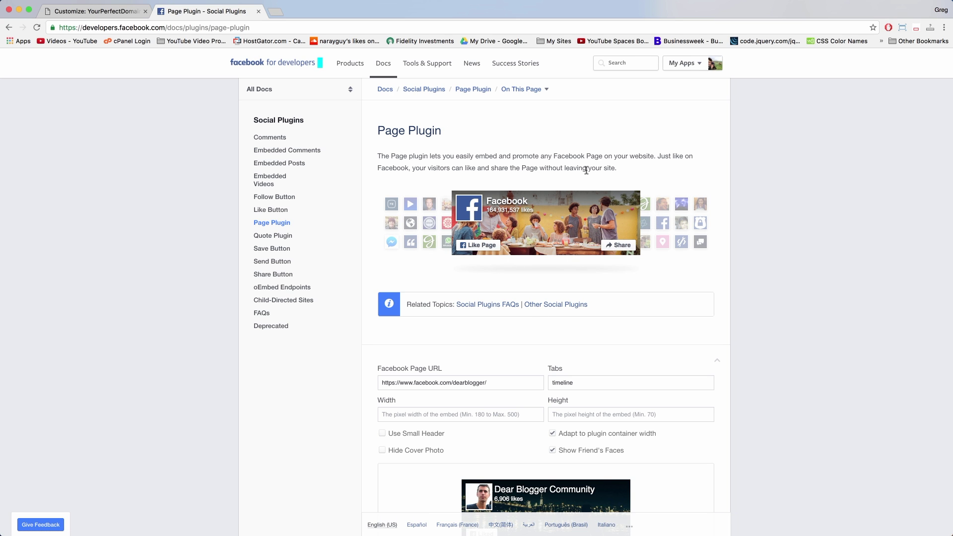
pyautogui.scroll(-3, 586, 171)
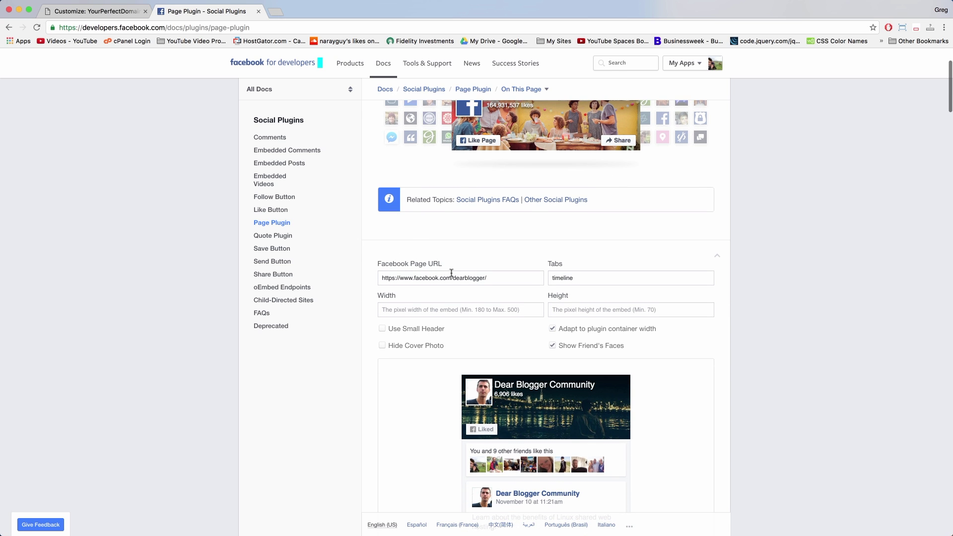
pyautogui.doubleClick(462, 277)
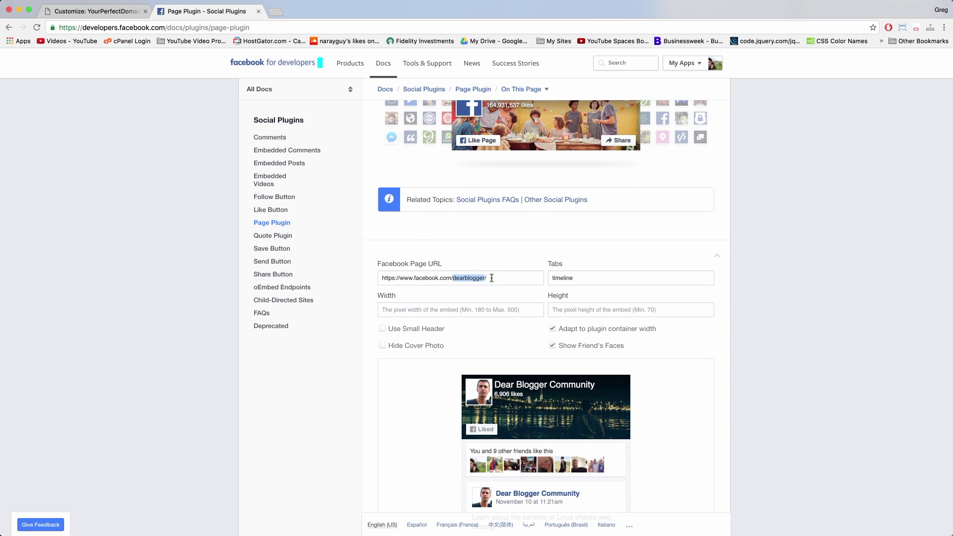
pyautogui.scroll(-2, 492, 278)
pyautogui.scroll(4, 492, 278)
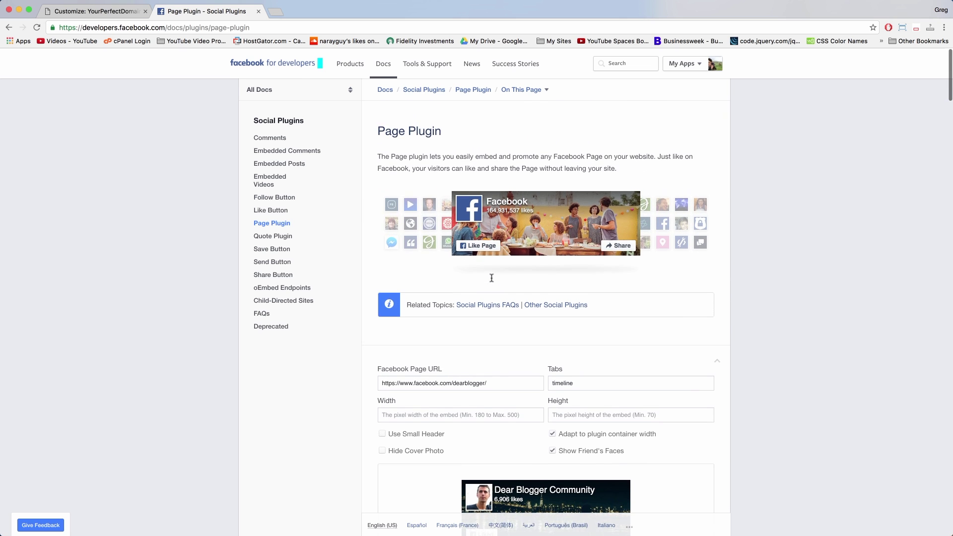
pyautogui.scroll(-4, 492, 278)
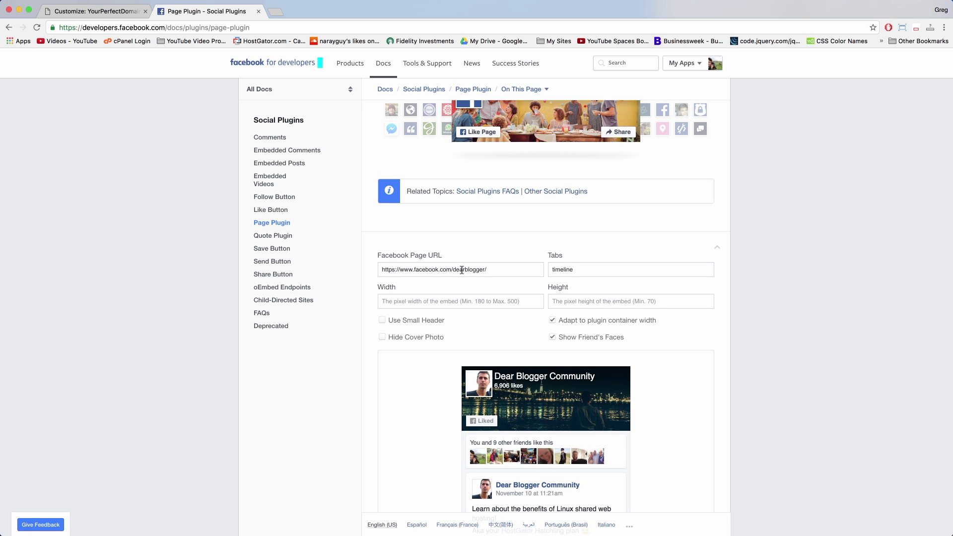
pyautogui.doubleClick(468, 270)
pyautogui.click(494, 270)
# Clear the Tabs setting and retype 'timeline' so the timeline previews.
pyautogui.scroll(-5, 478, 271)
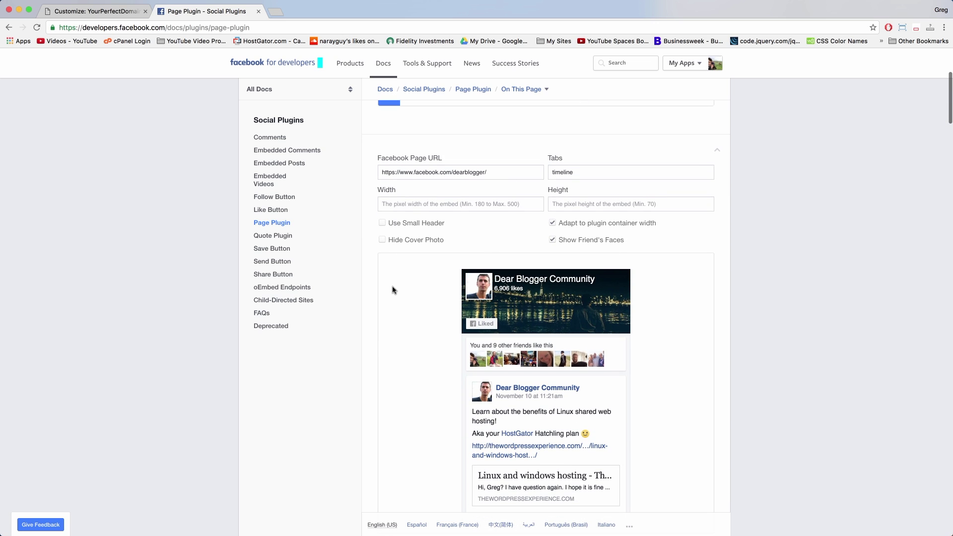
pyautogui.doubleClick(558, 171)
pyautogui.scroll(-2, 571, 167)
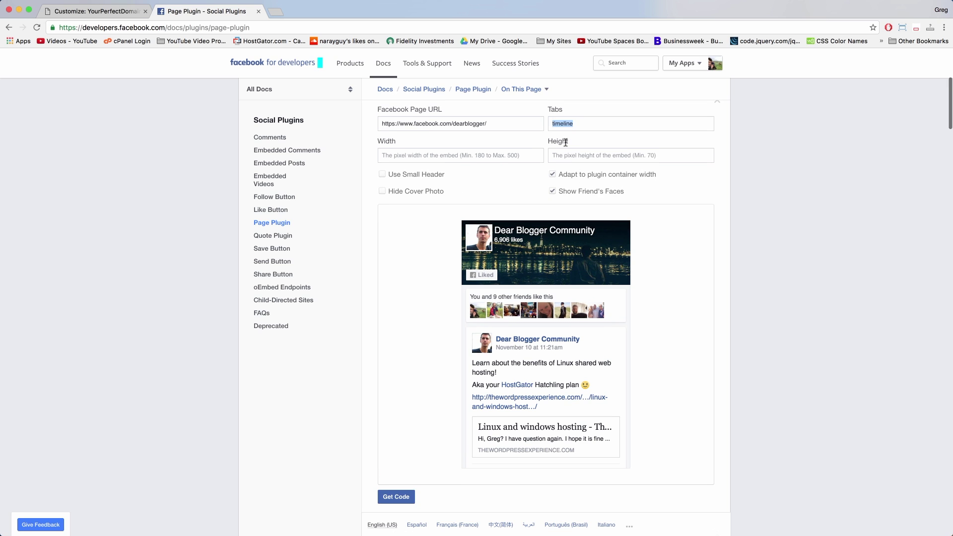
pyautogui.press('BackSpace')
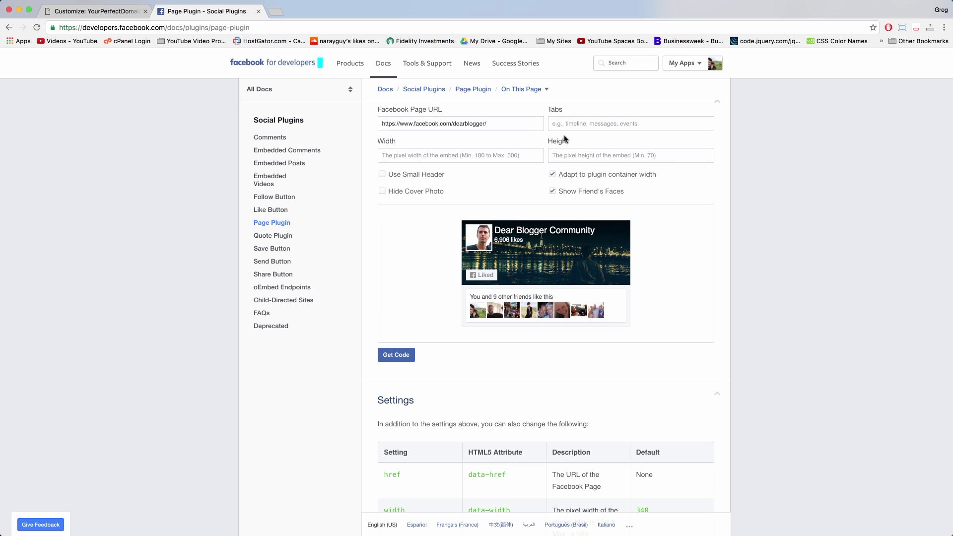
pyautogui.click(566, 126)
pyautogui.write('timeline')
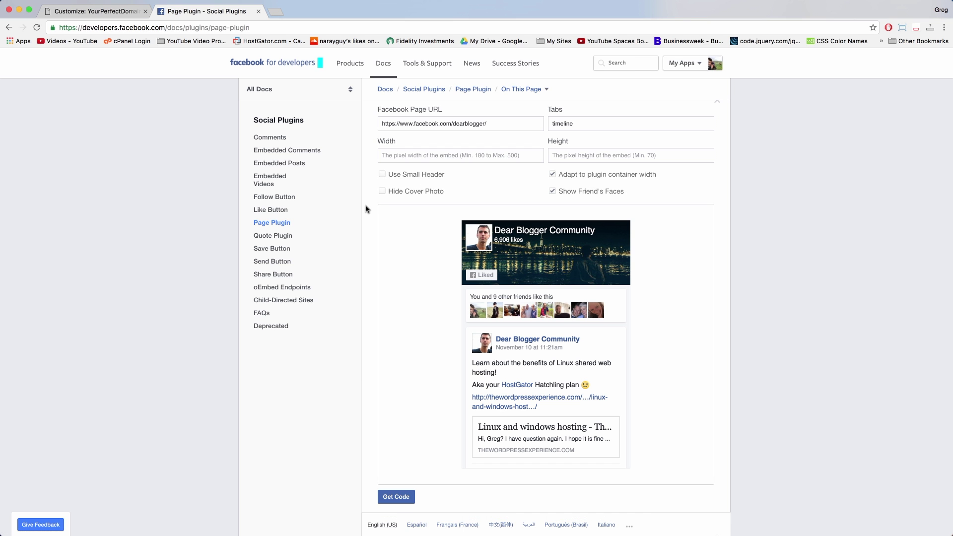
# Size the Page Plugin to 300 px wide and 600 px tall.
pyautogui.click(384, 154)
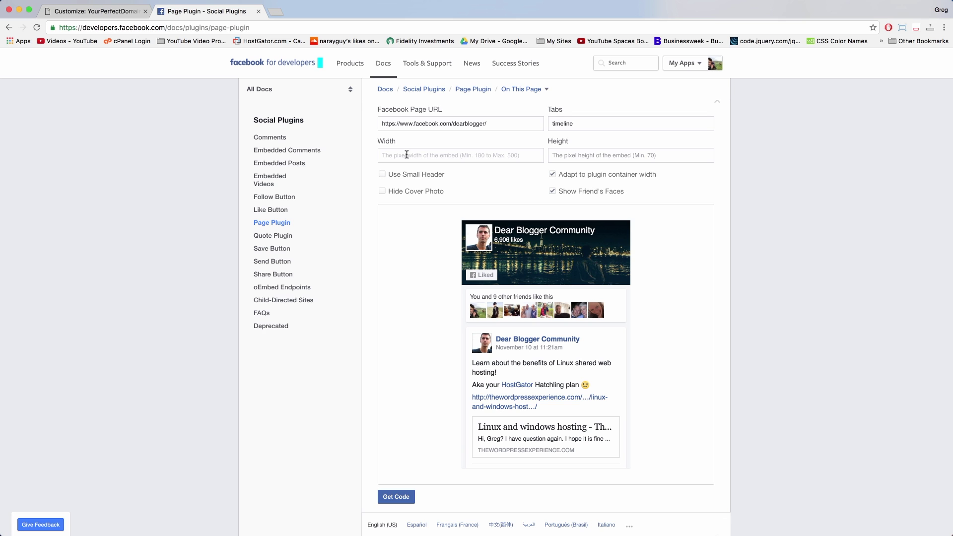
pyautogui.write('300')
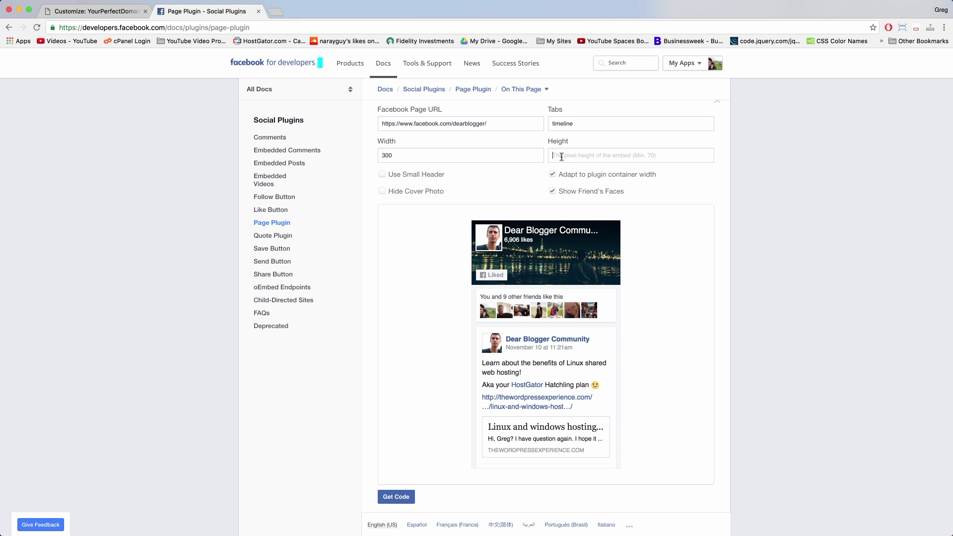
pyautogui.write('300')
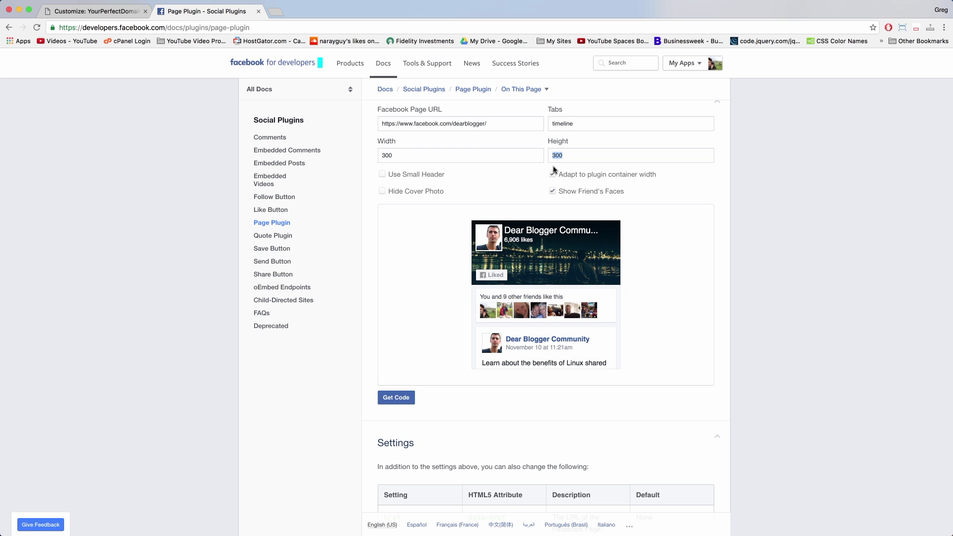
pyautogui.write('6')
pyautogui.click(767, 164)
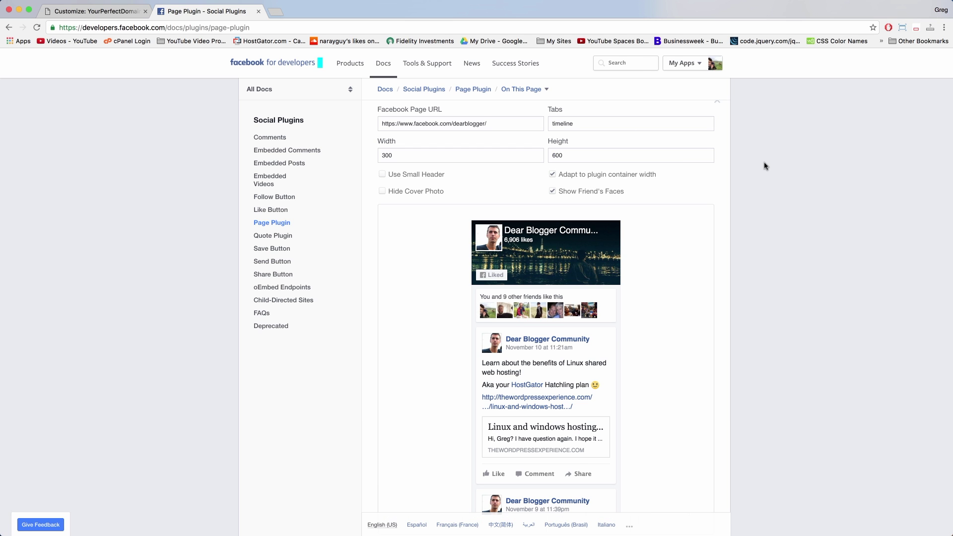
pyautogui.scroll(-3, 770, 230)
pyautogui.scroll(5, 529, 306)
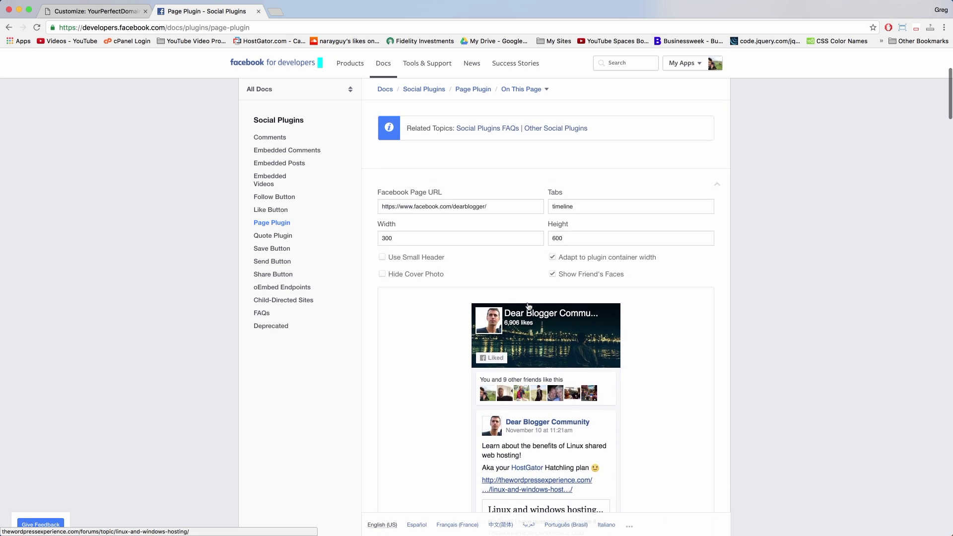
pyautogui.scroll(-3, 529, 307)
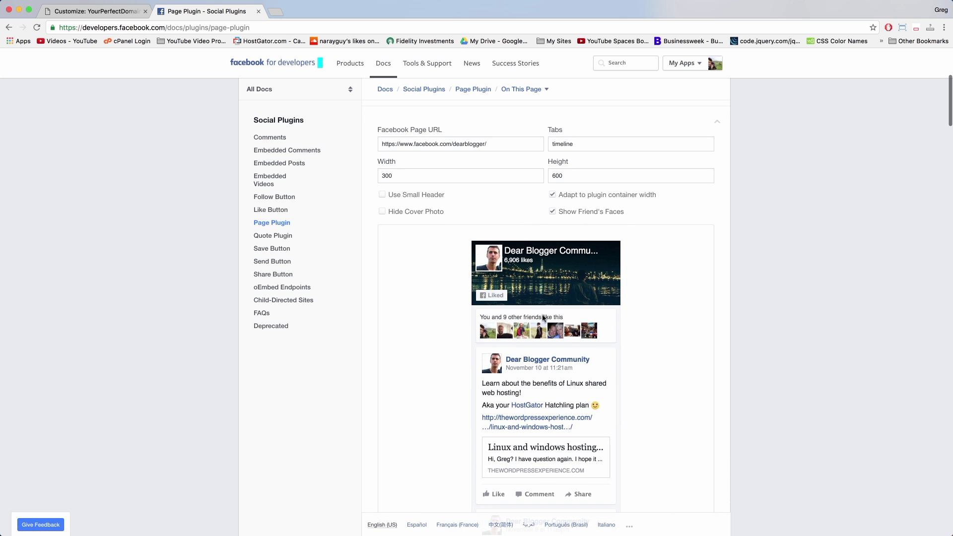
# Try Use Small Header and Hide Cover Photo, then turn both off, keeping Show Friend's Faces on.
pyautogui.click(382, 195)
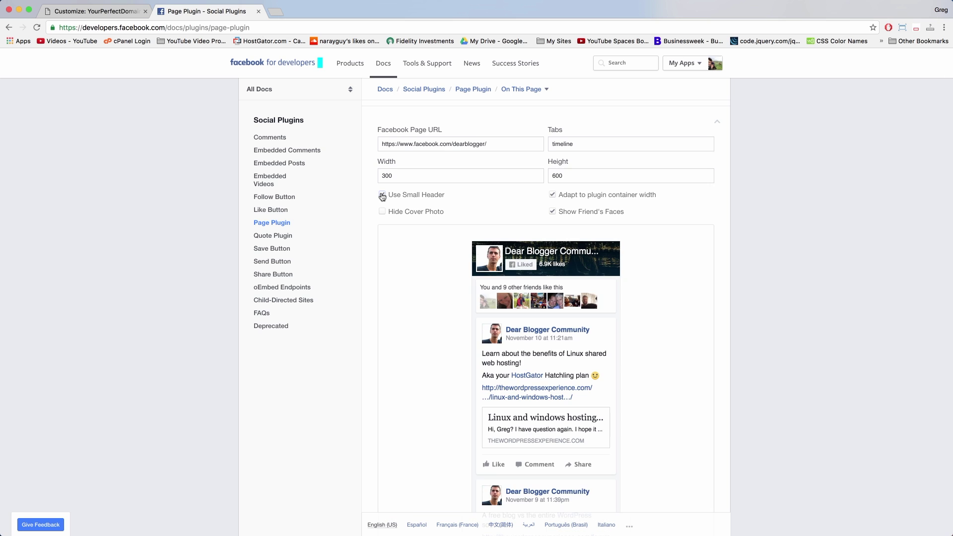
pyautogui.click(383, 213)
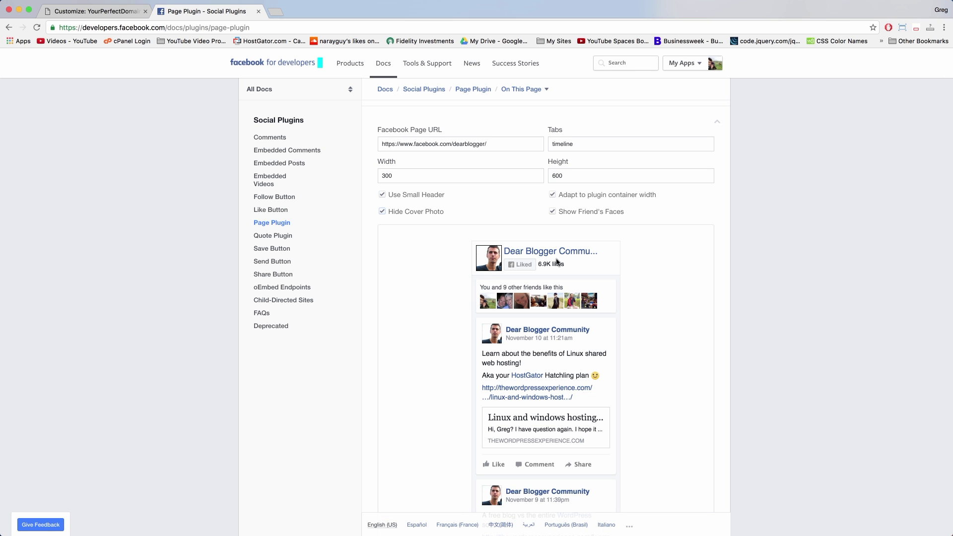
pyautogui.scroll(-2, 461, 269)
pyautogui.scroll(3, 462, 266)
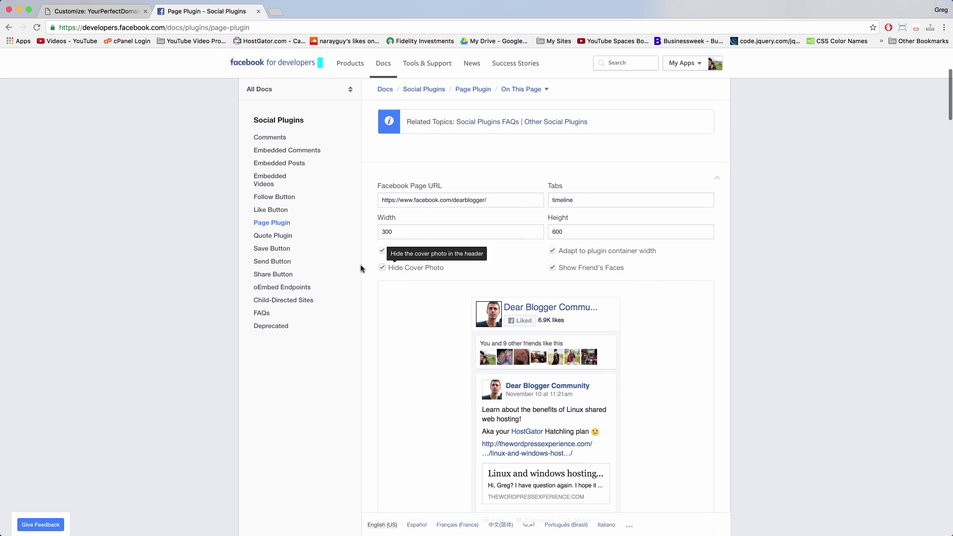
pyautogui.click(382, 268)
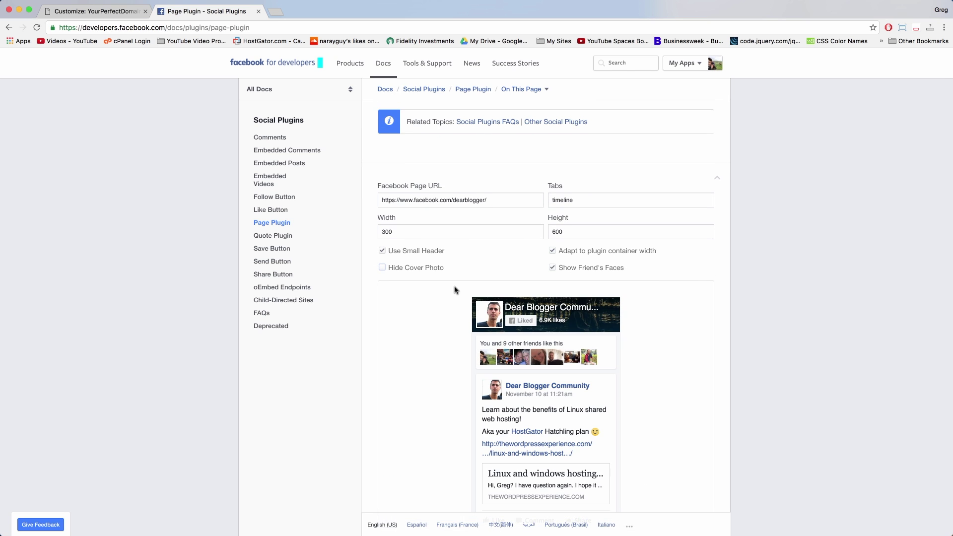
pyautogui.click(383, 252)
pyautogui.scroll(-3, 519, 266)
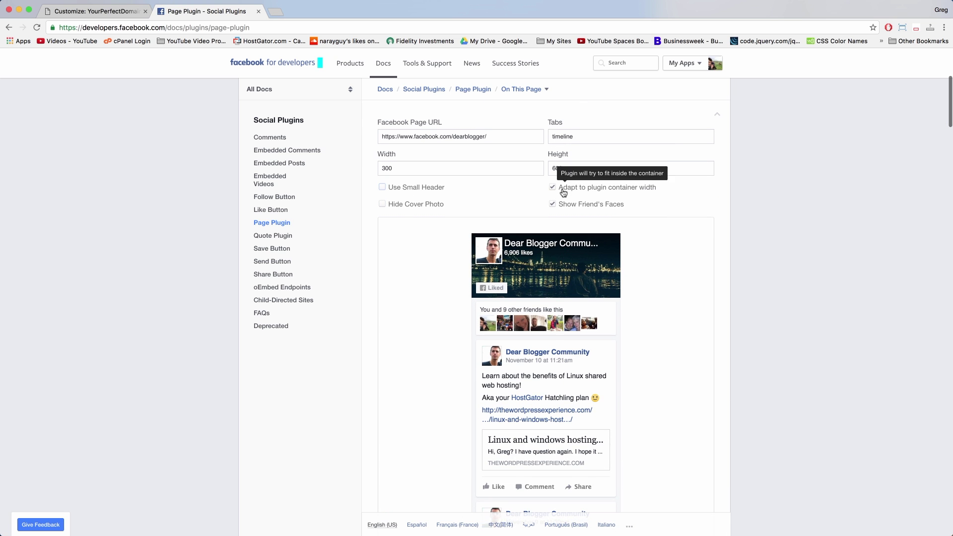
pyautogui.click(552, 205)
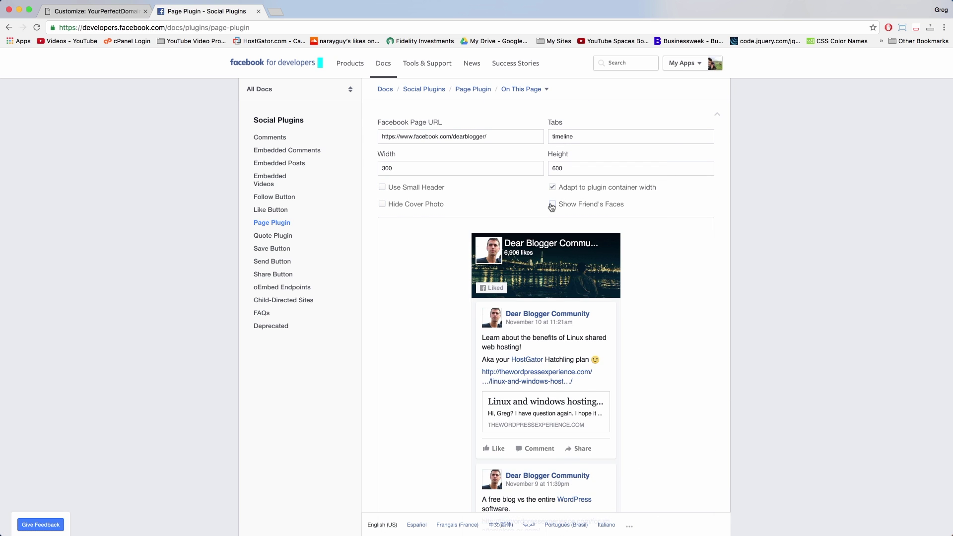
pyautogui.click(553, 205)
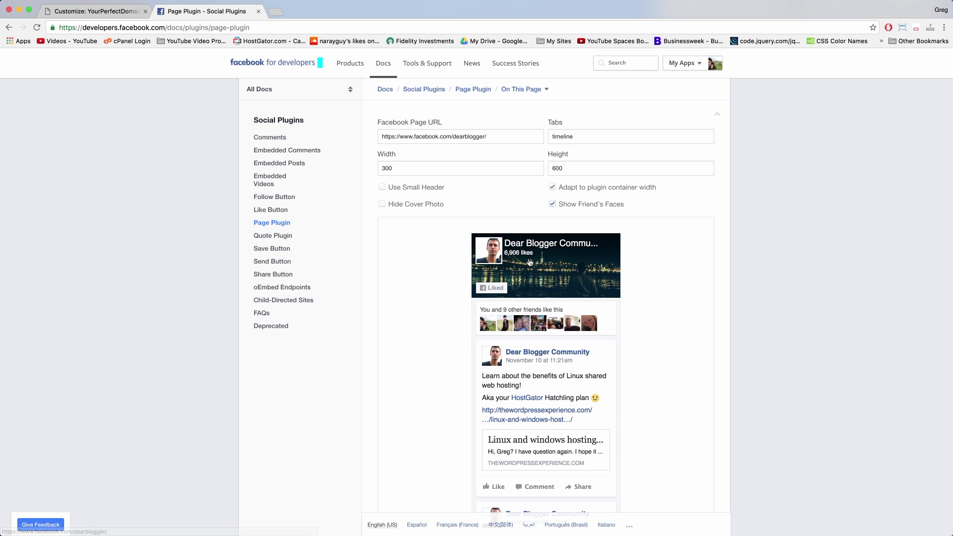
pyautogui.scroll(-10, 421, 268)
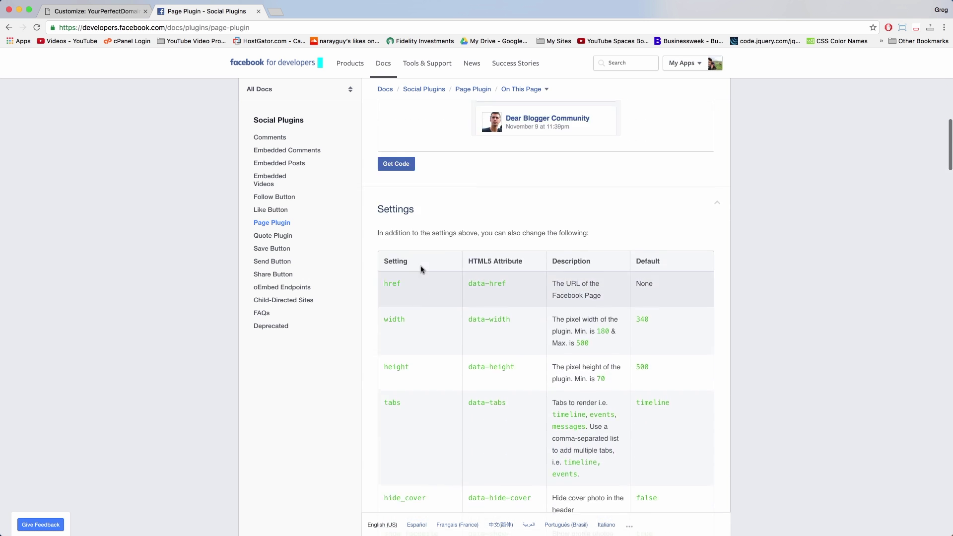
pyautogui.scroll(4, 421, 269)
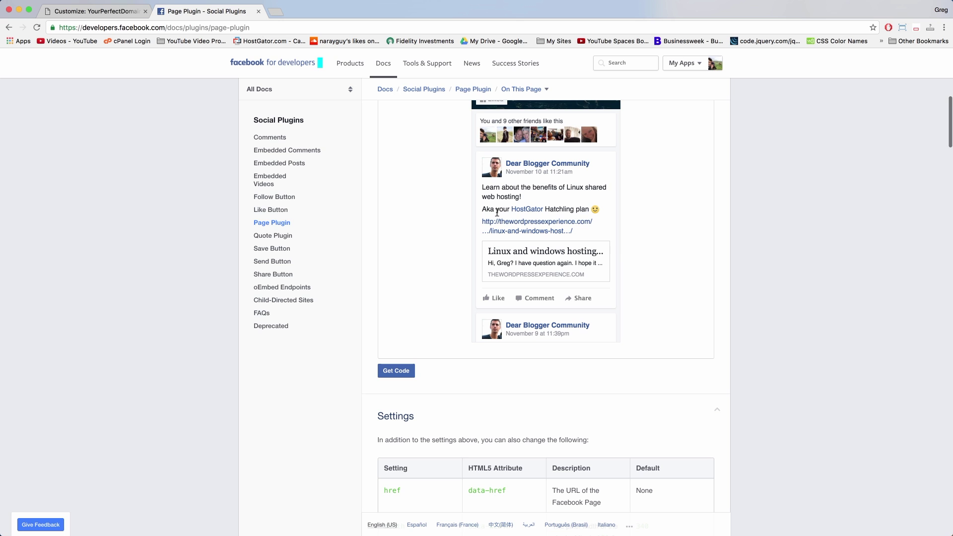
# Get the Page Plugin embed code and copy the Step 3 placement snippet.
pyautogui.click(403, 373)
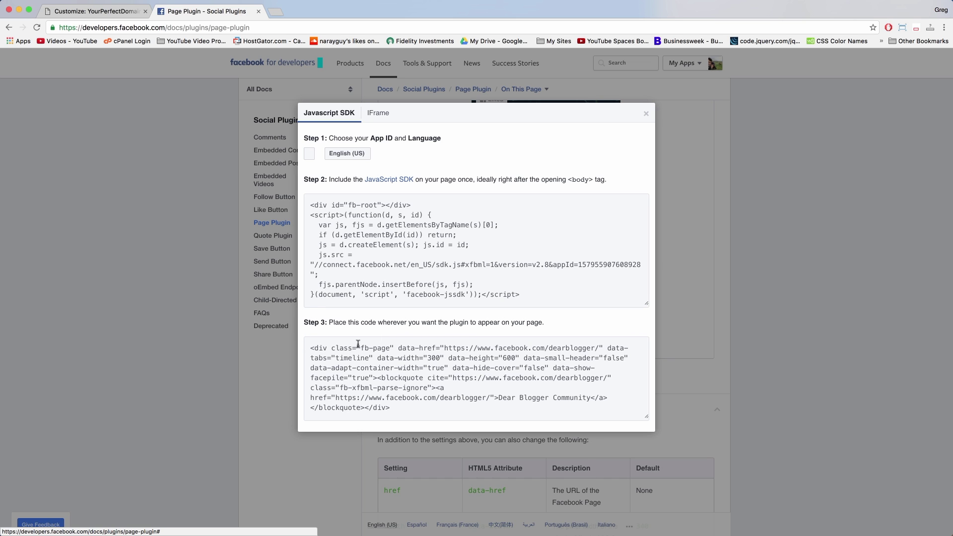
pyautogui.click(430, 369)
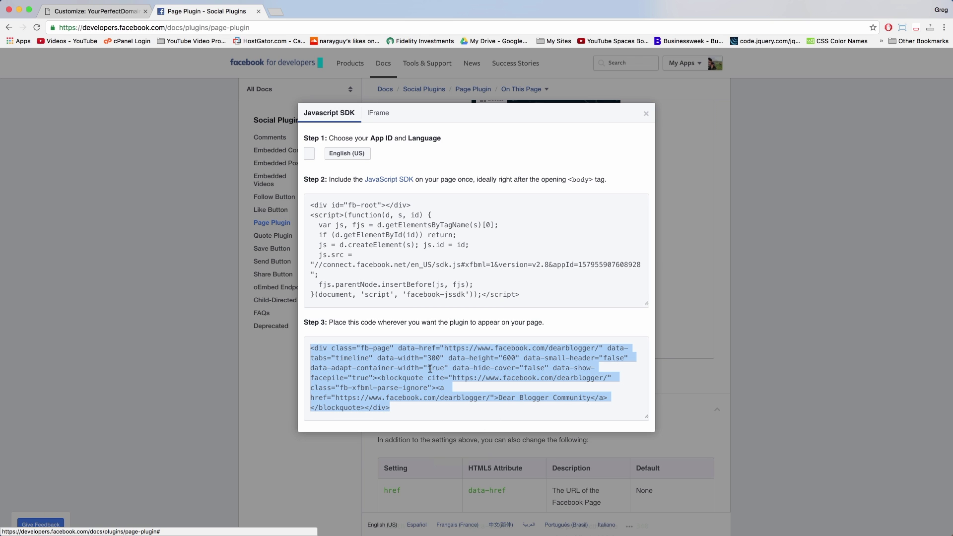
pyautogui.rightClick(374, 370)
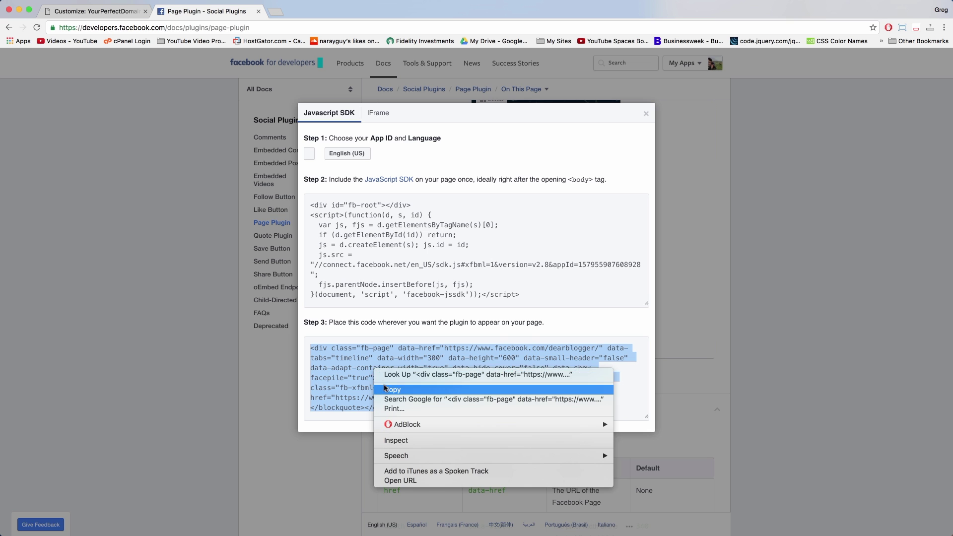
pyautogui.click(387, 388)
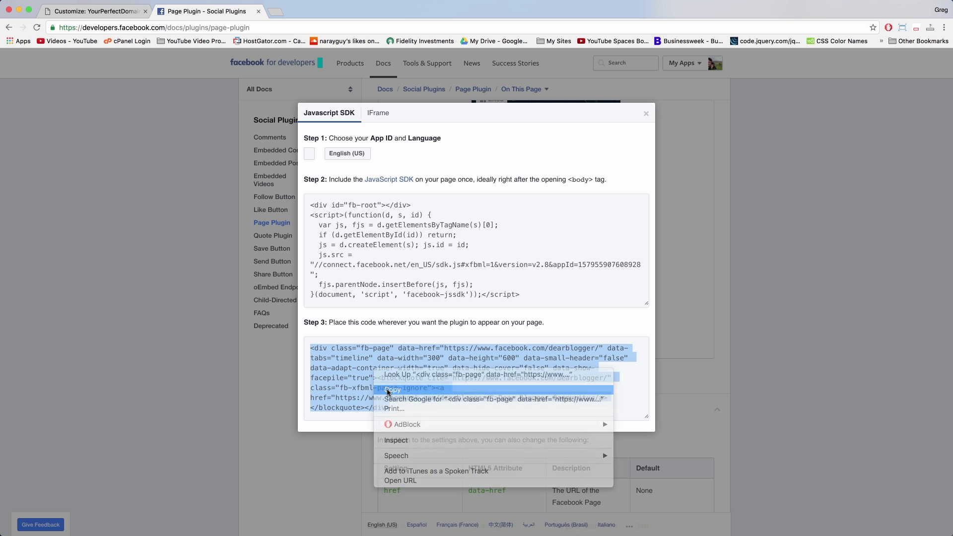
pyautogui.click(98, 9)
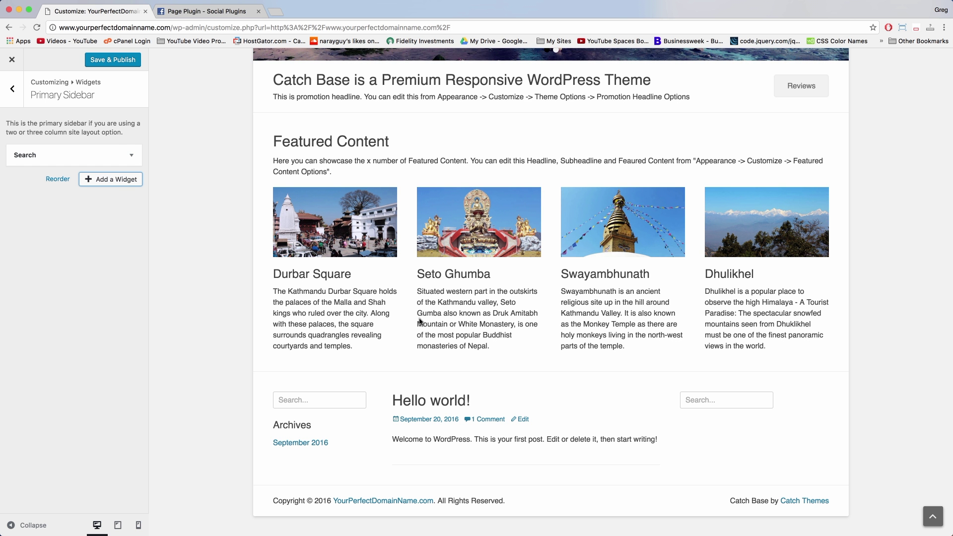
# Add a Text widget to the Primary Sidebar containing the pasted Facebook embed code and publish it.
pyautogui.click(99, 181)
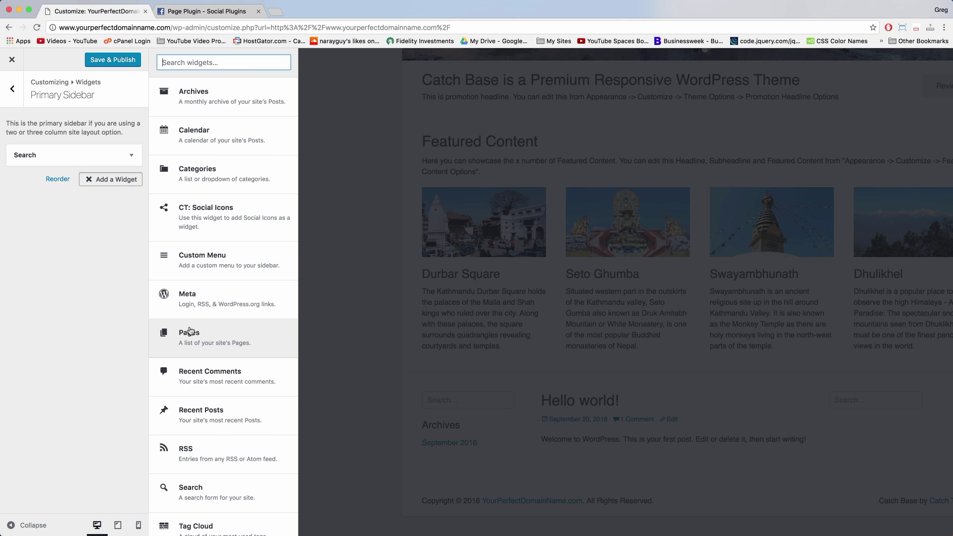
pyautogui.scroll(-2, 189, 332)
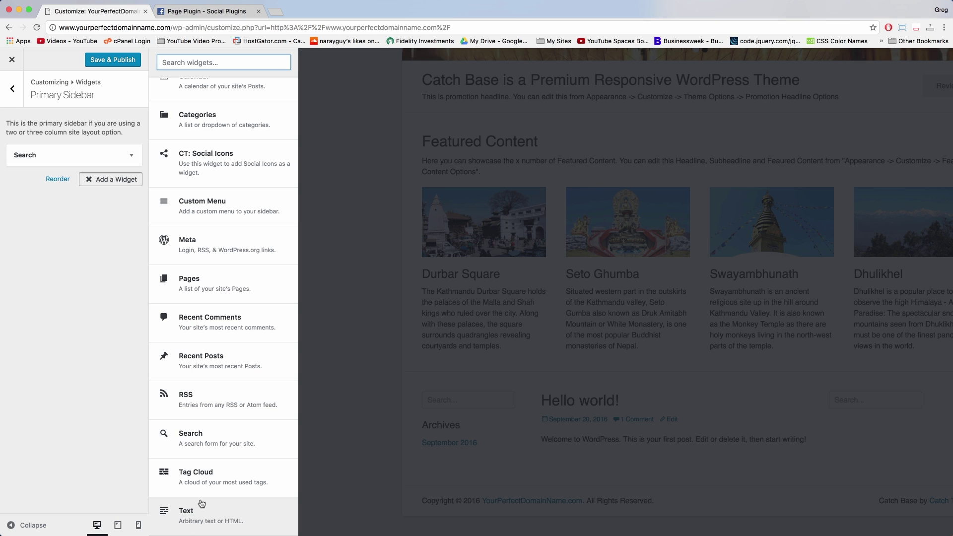
pyautogui.click(231, 521)
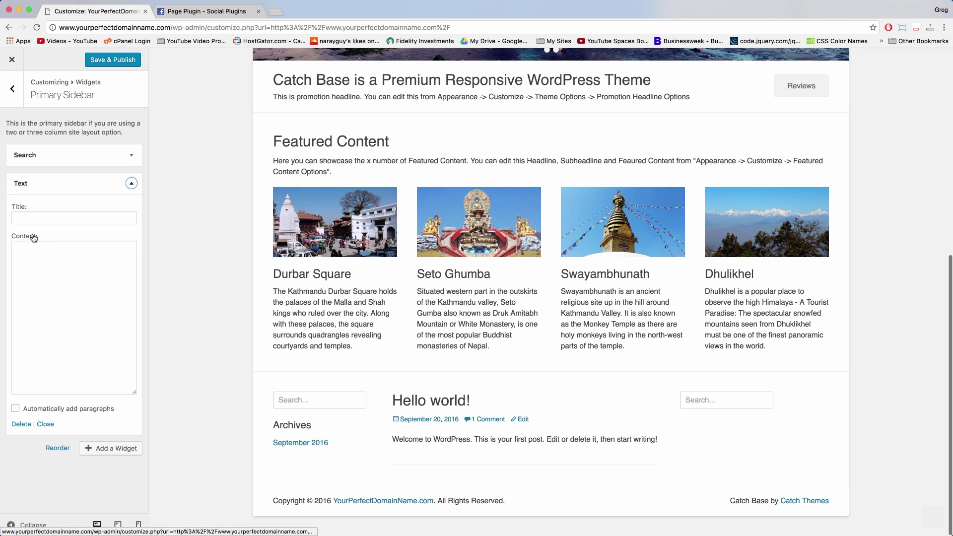
pyautogui.click(53, 260)
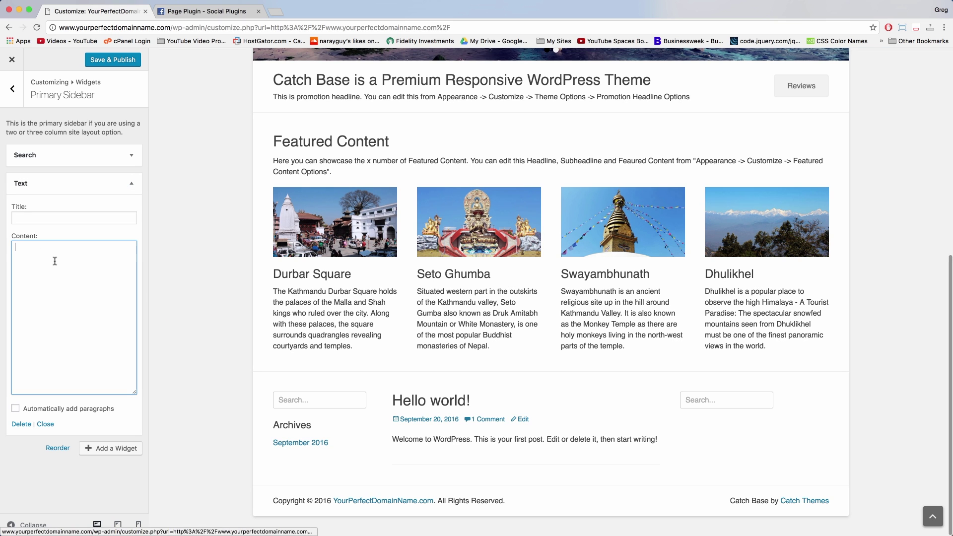
pyautogui.rightClick(20, 255)
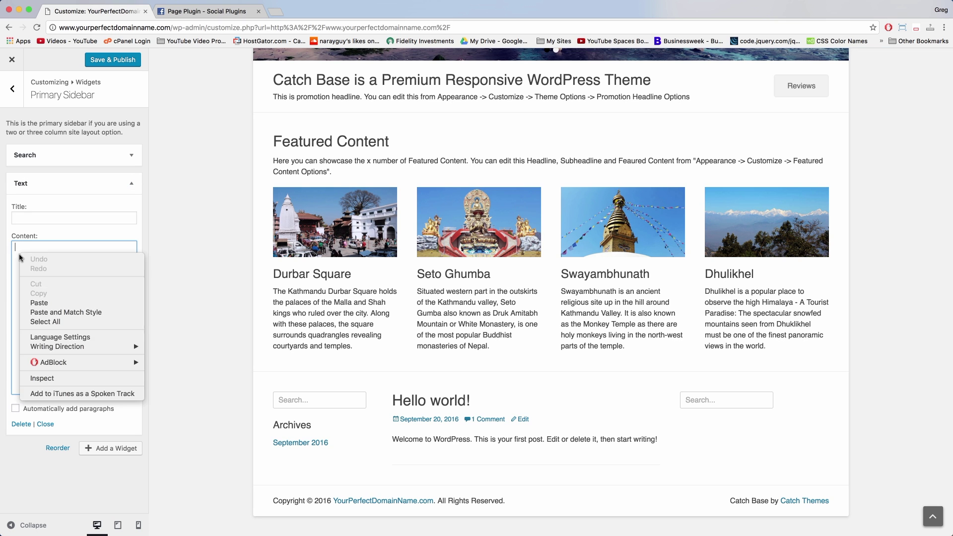
pyautogui.click(37, 302)
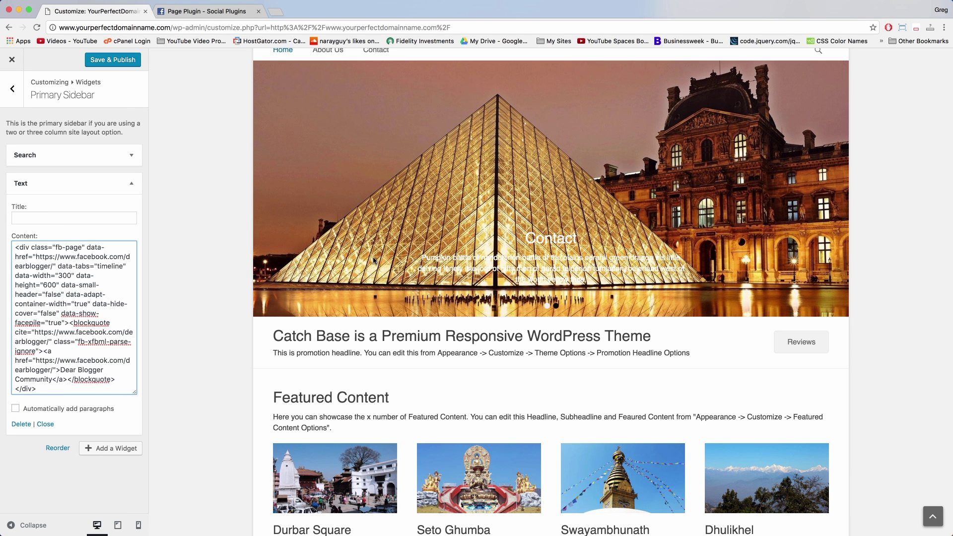
pyautogui.scroll(-5, 375, 260)
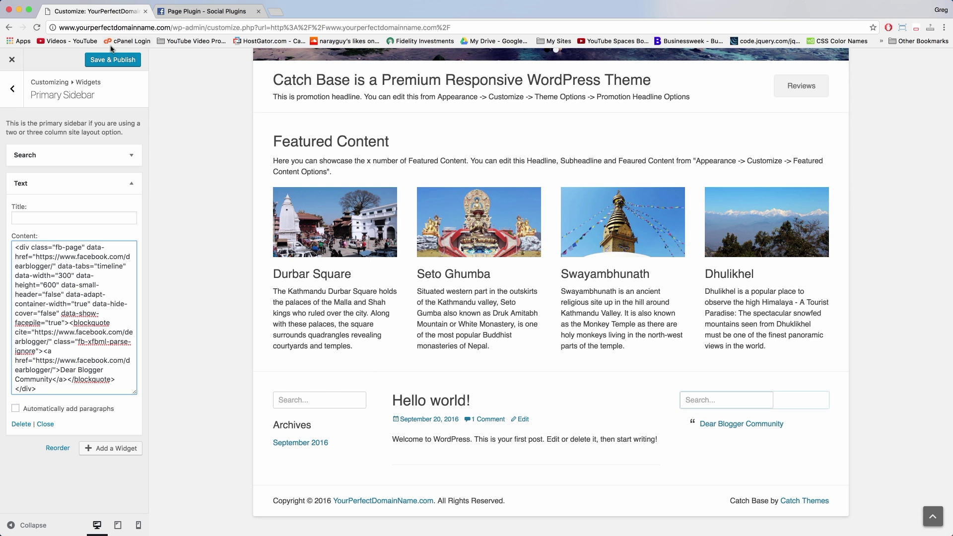
pyautogui.click(23, 218)
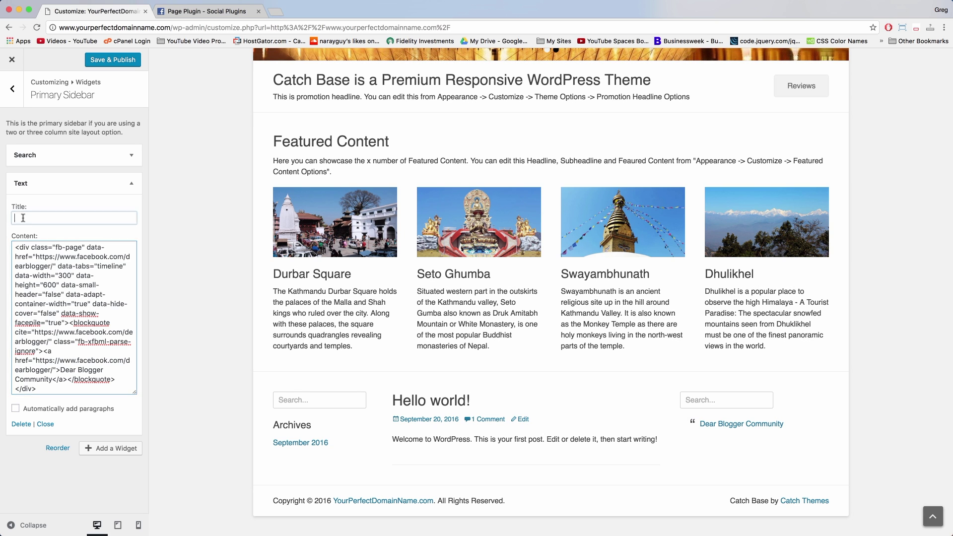
pyautogui.click(62, 323)
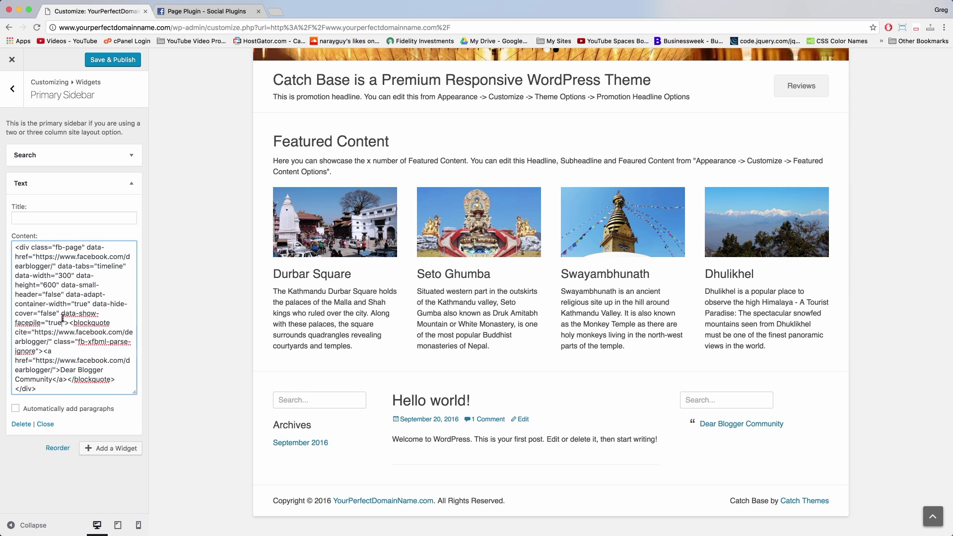
pyautogui.click(116, 60)
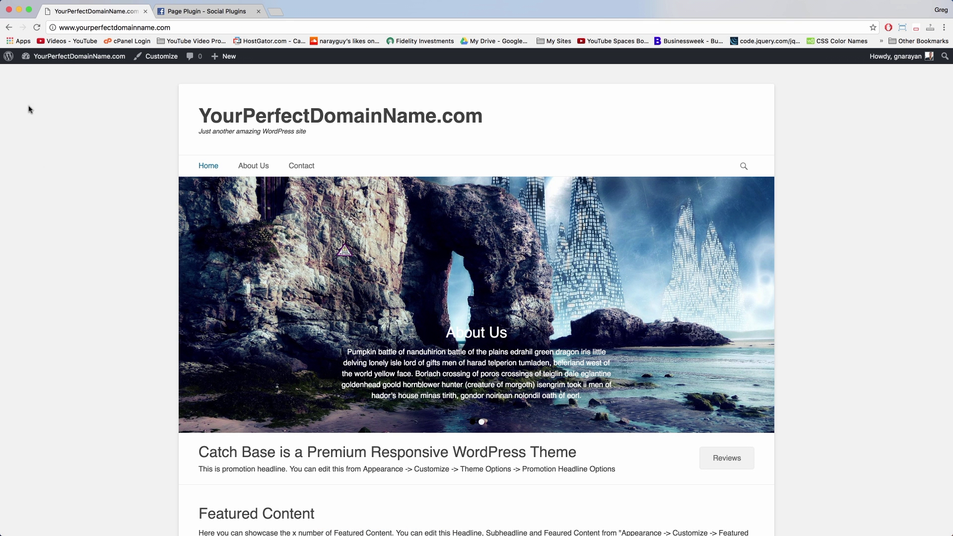
# Install and activate WP Insert Code from Plugins > Add New, then open Settings > WP Insert Code.
pyautogui.click(68, 57)
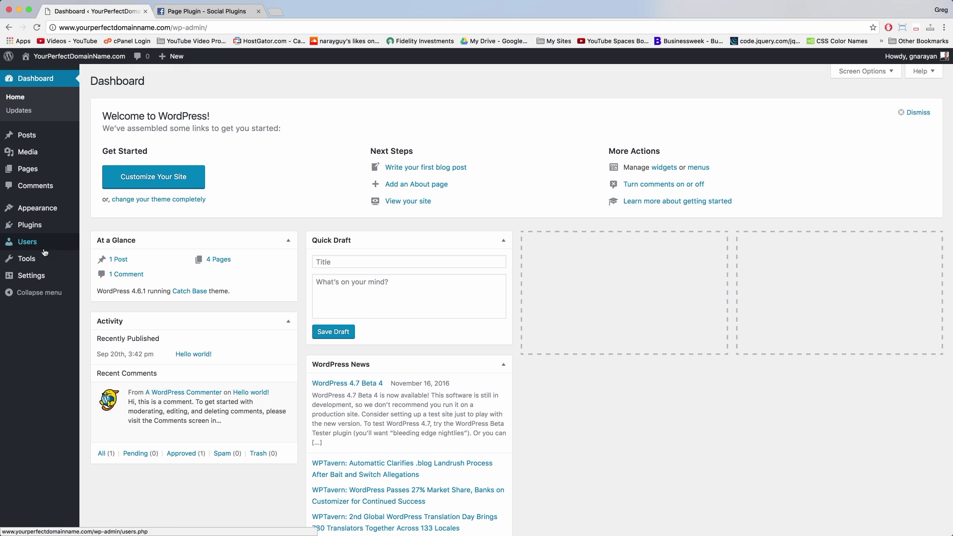
pyautogui.click(29, 234)
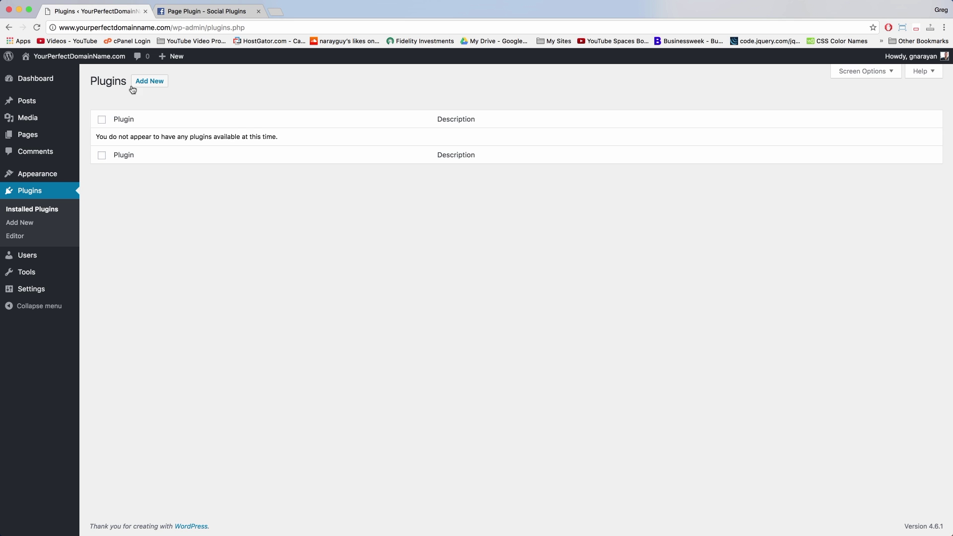
pyautogui.click(151, 82)
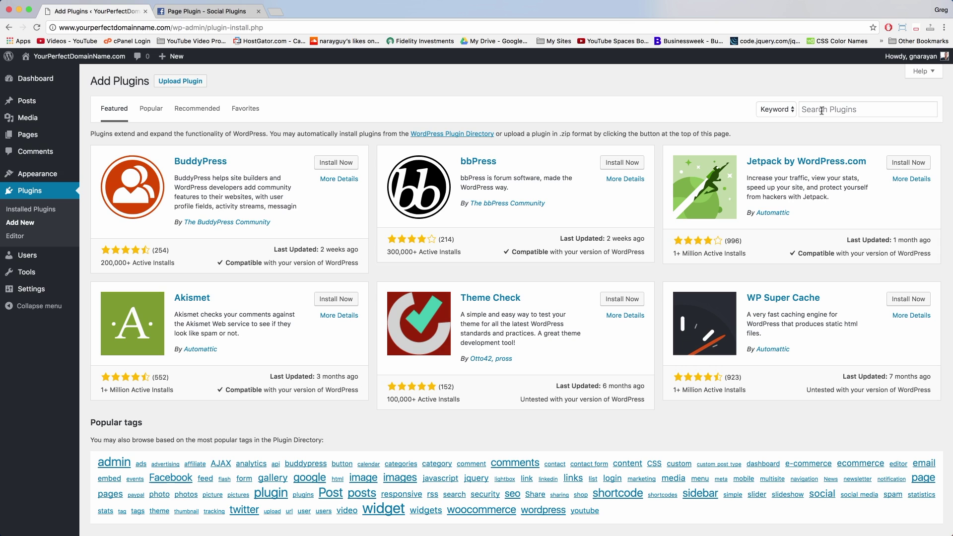
pyautogui.click(822, 110)
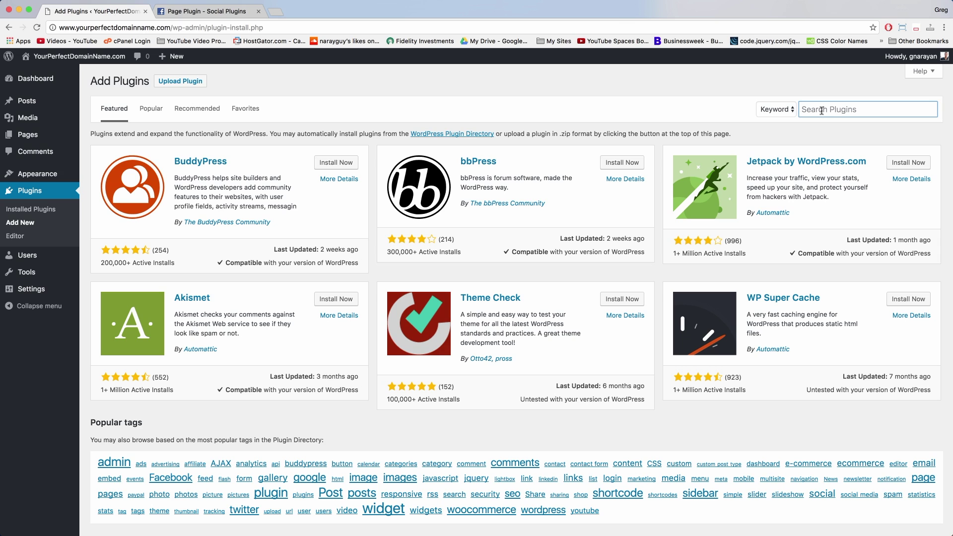
pyautogui.write('wp insert code')
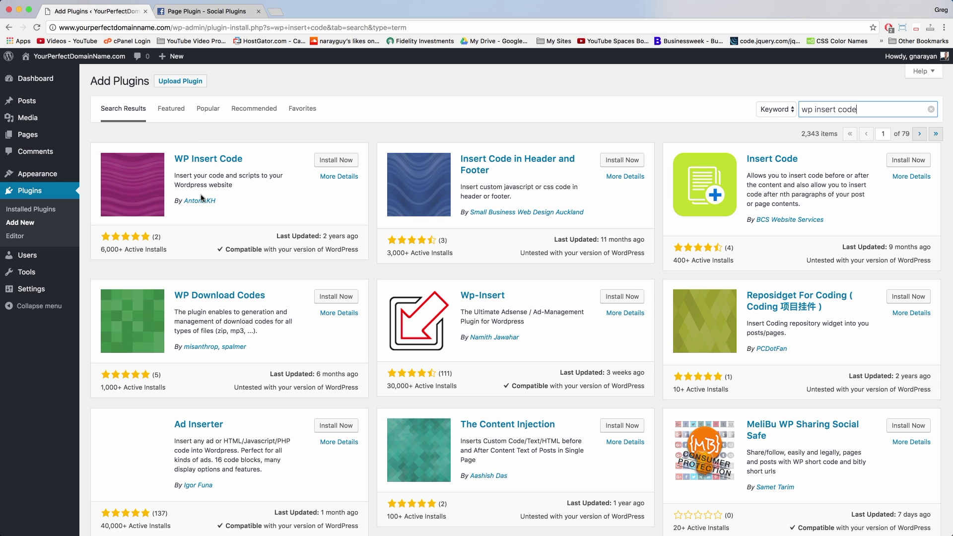
pyautogui.click(340, 159)
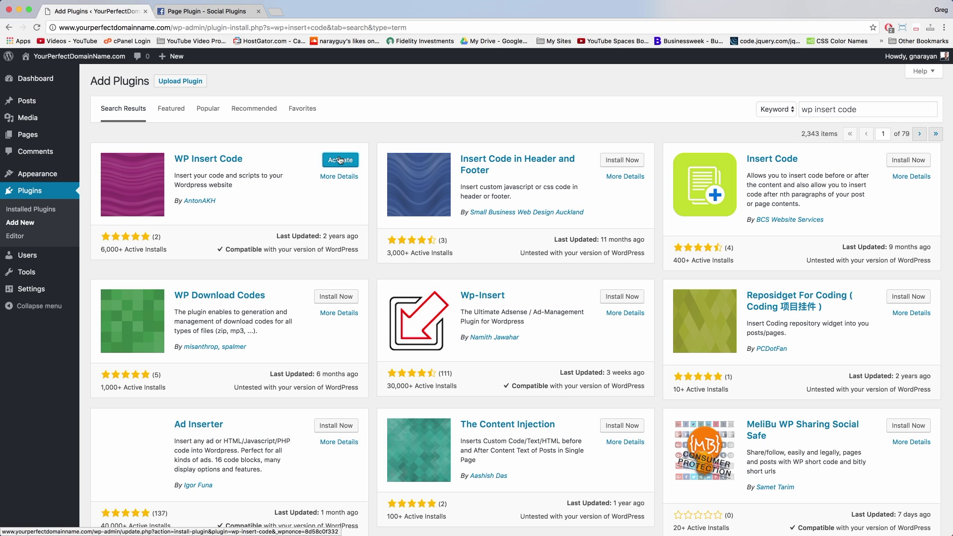
pyautogui.click(340, 160)
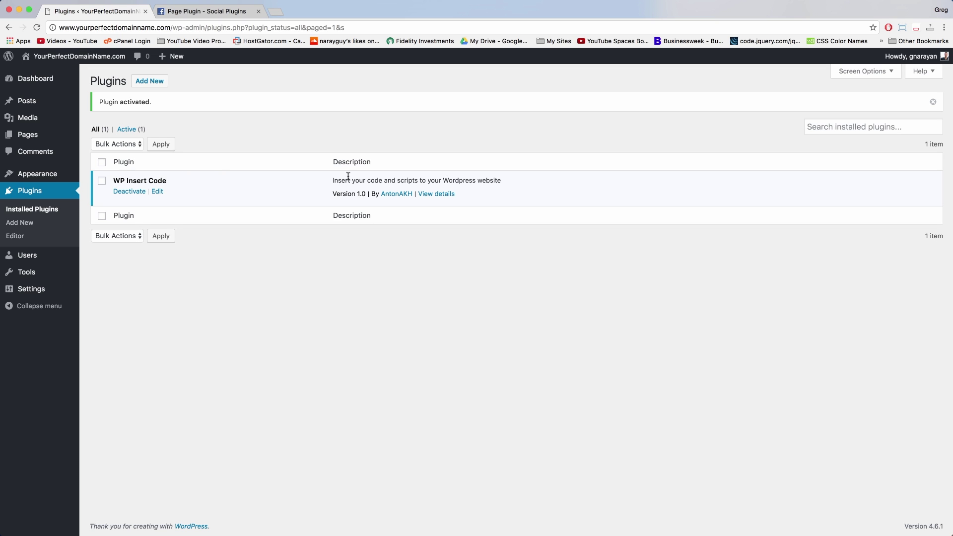
pyautogui.moveTo(31, 291)
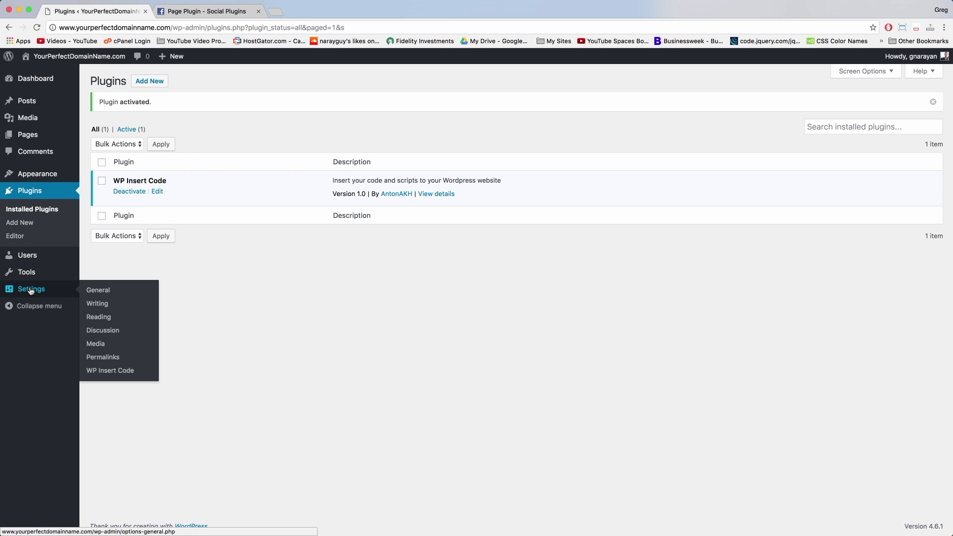
pyautogui.click(121, 376)
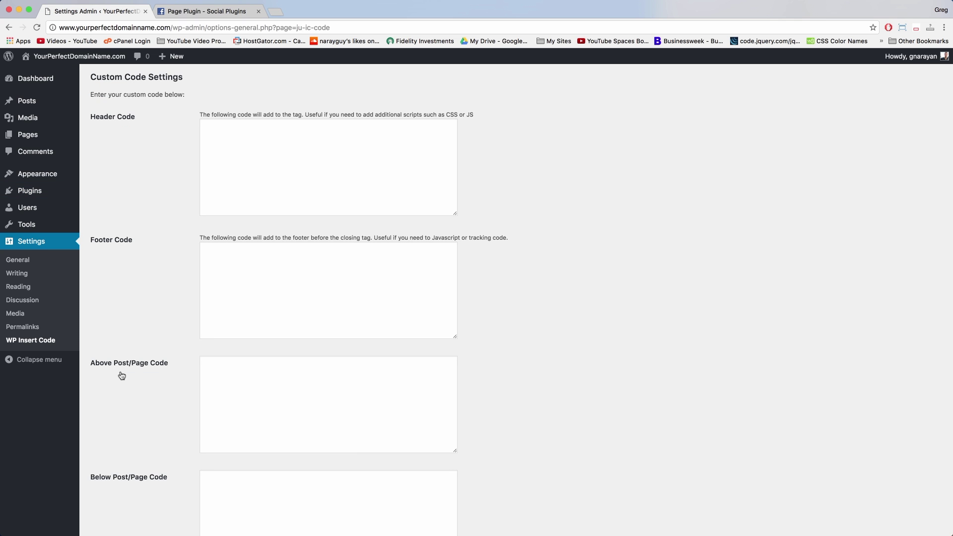
# Copy the Facebook Step 2 JavaScript SDK code from the Facebook page plugin tab.
pyautogui.click(218, 11)
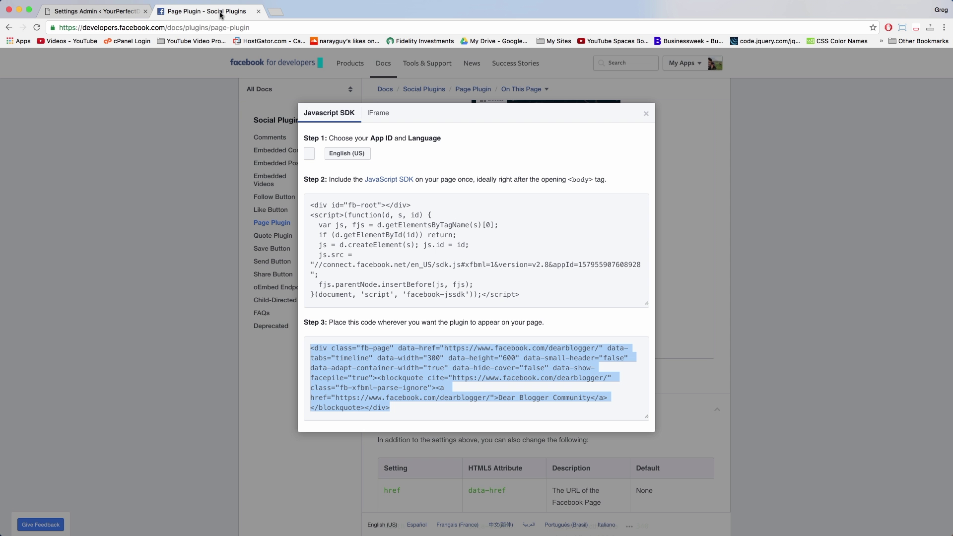
pyautogui.click(354, 228)
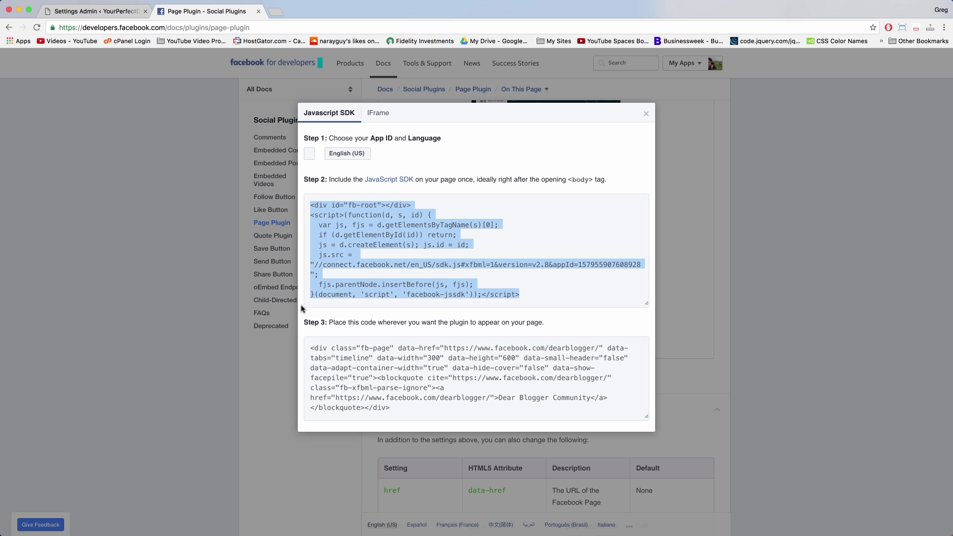
pyautogui.rightClick(358, 237)
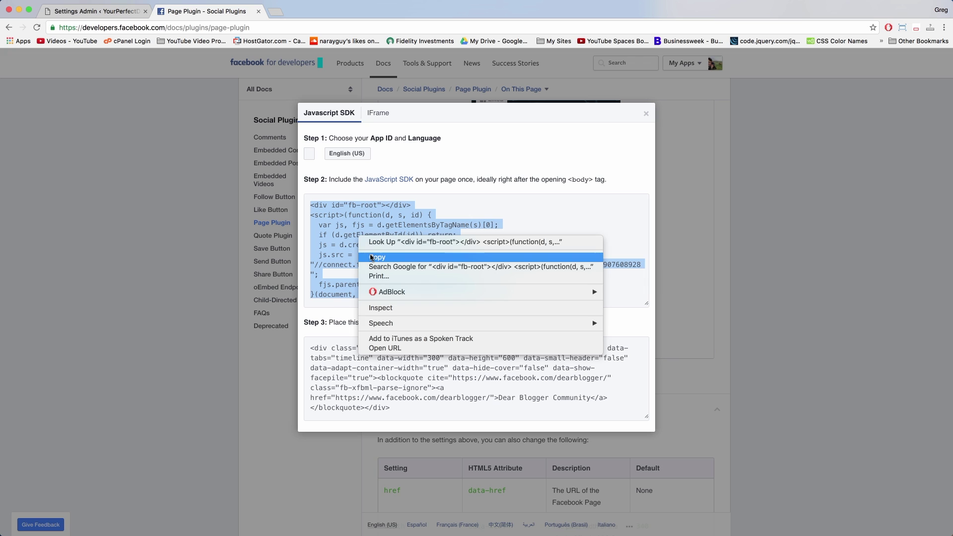
pyautogui.click(372, 257)
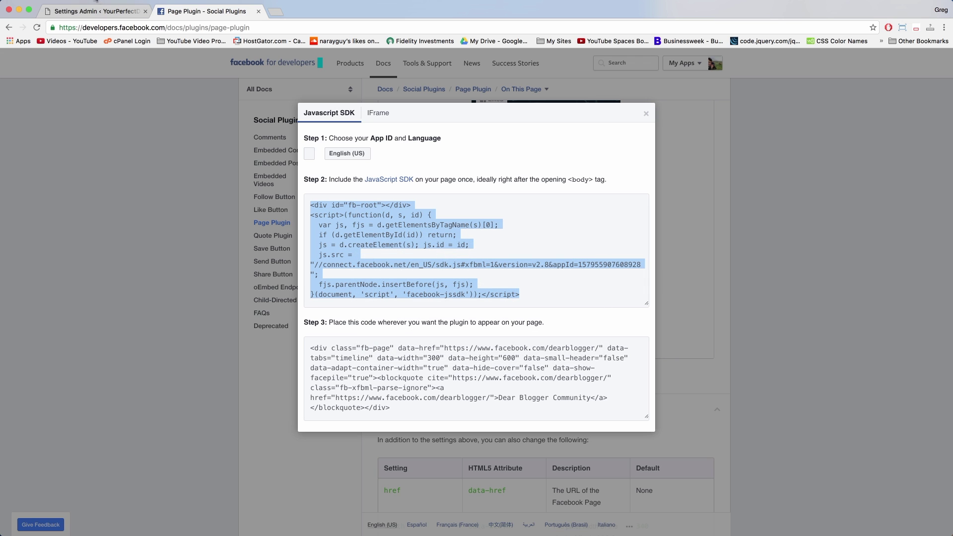
# Paste the SDK snippet into the WP Insert Code Header Code box and save the settings.
pyautogui.click(97, 11)
pyautogui.click(237, 154)
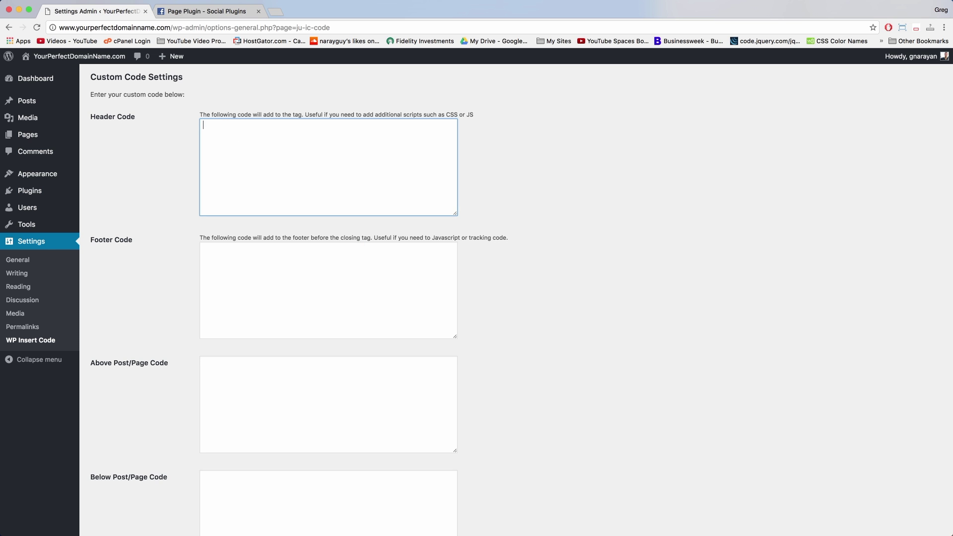
pyautogui.click(133, 220)
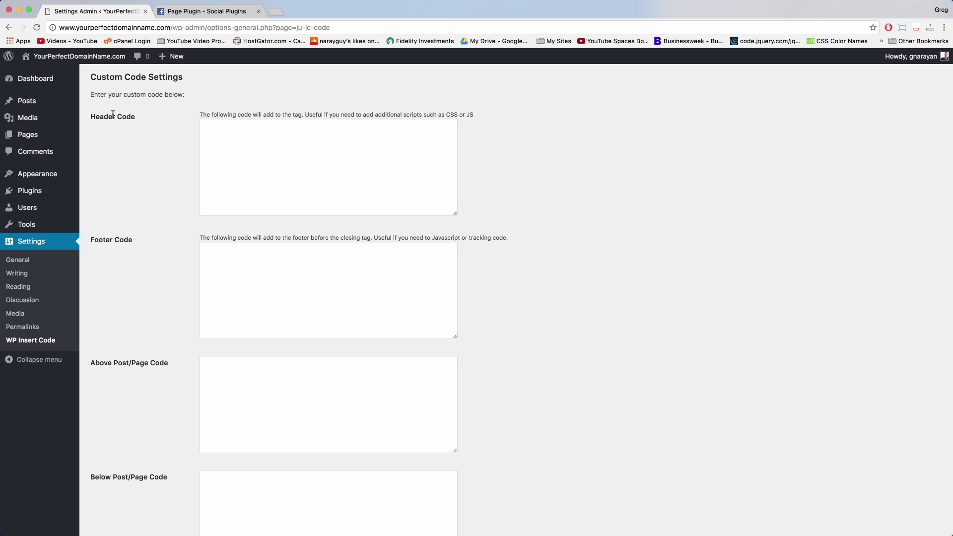
pyautogui.click(217, 132)
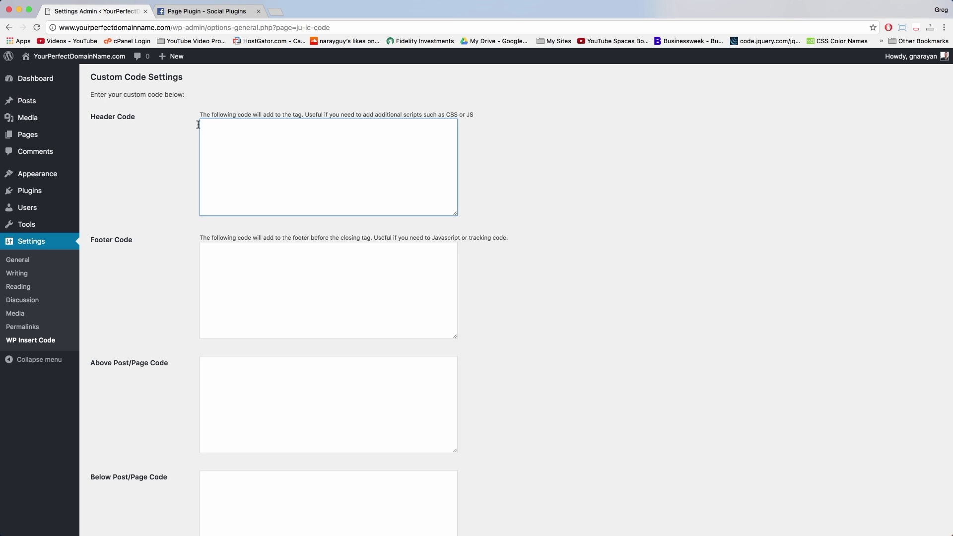
pyautogui.rightClick(210, 126)
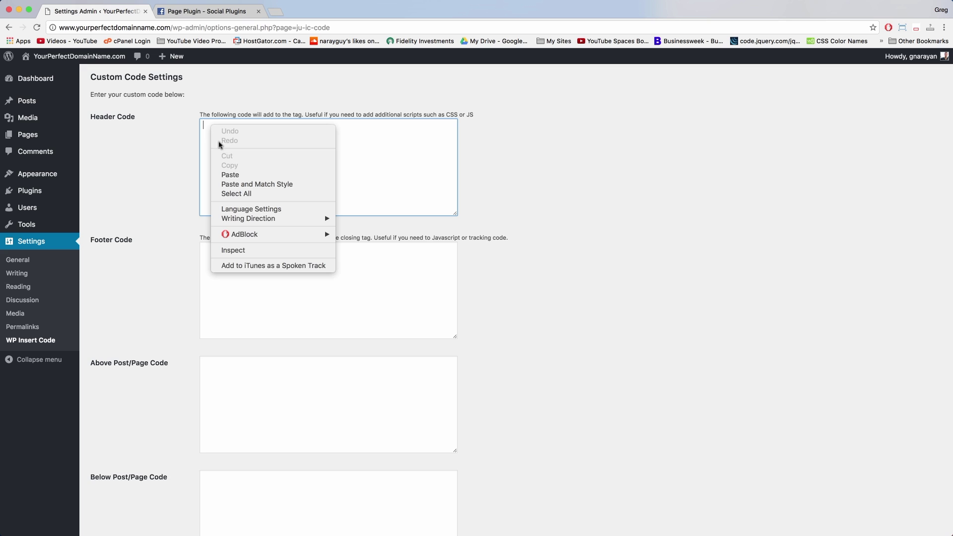
pyautogui.click(232, 176)
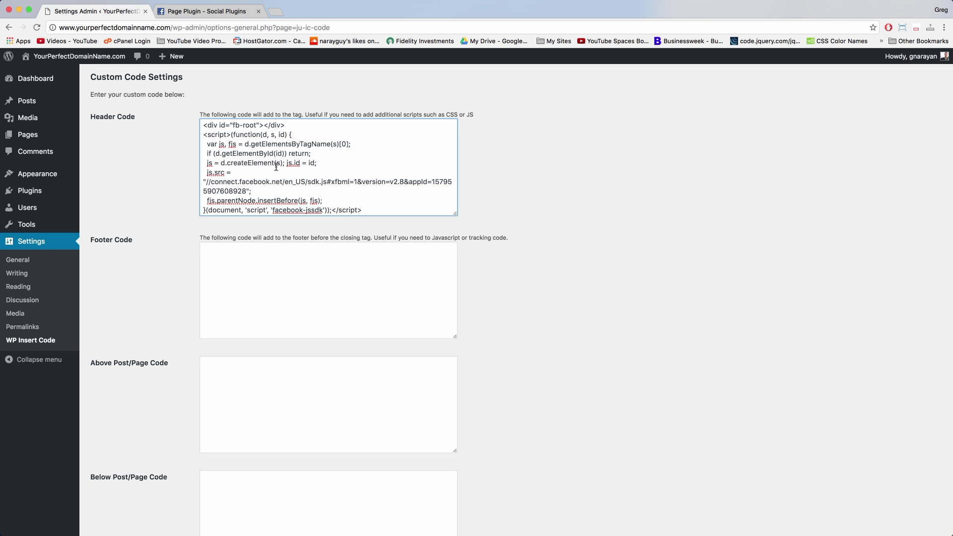
pyautogui.scroll(-1, 298, 199)
pyautogui.scroll(1, 308, 196)
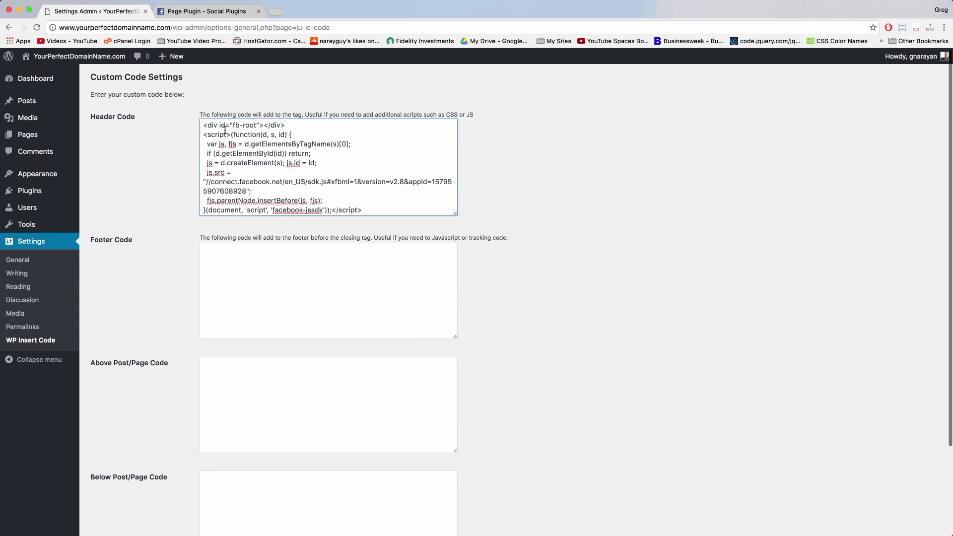
pyautogui.click(204, 13)
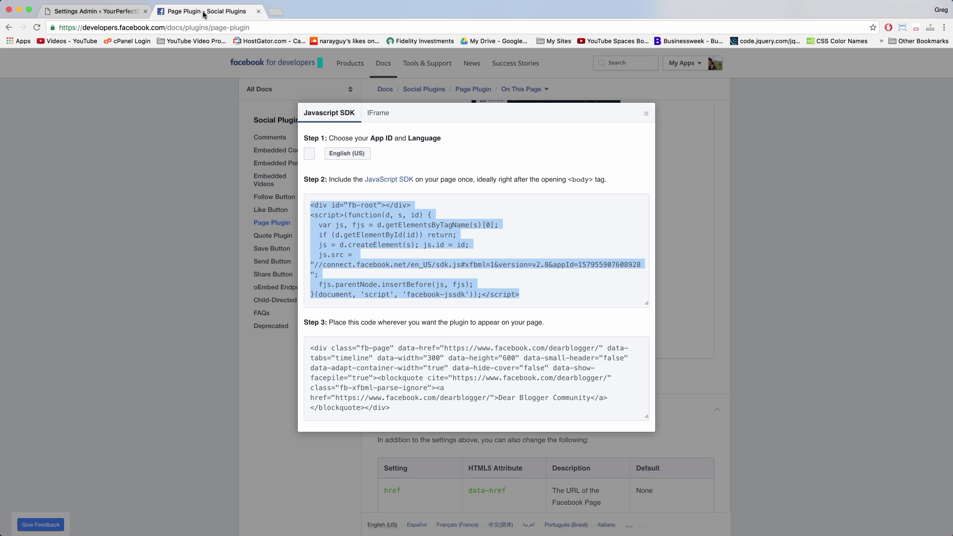
pyautogui.click(92, 11)
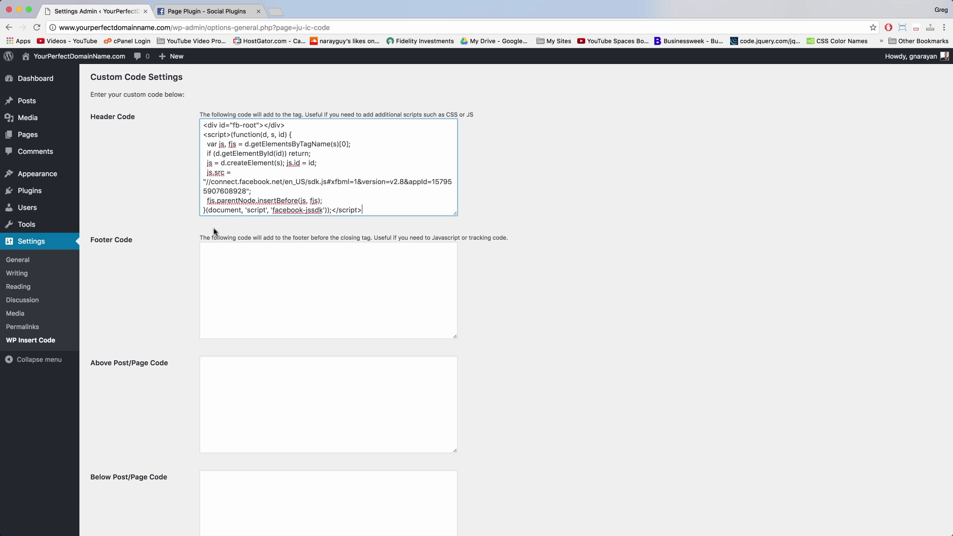
pyautogui.scroll(-5, 215, 231)
pyautogui.click(127, 484)
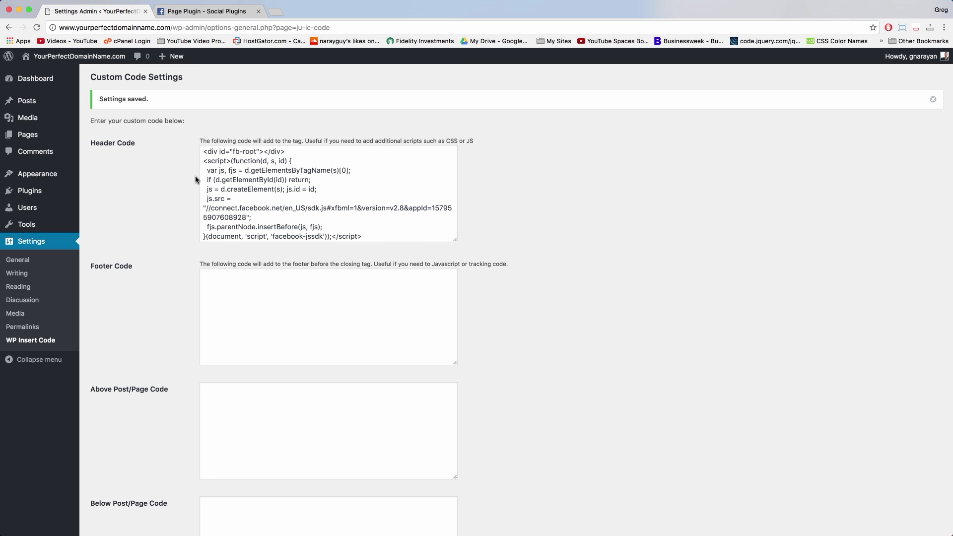
# Open the live homepage and like the video post in the sidebar Facebook feed.
pyautogui.moveTo(82, 61)
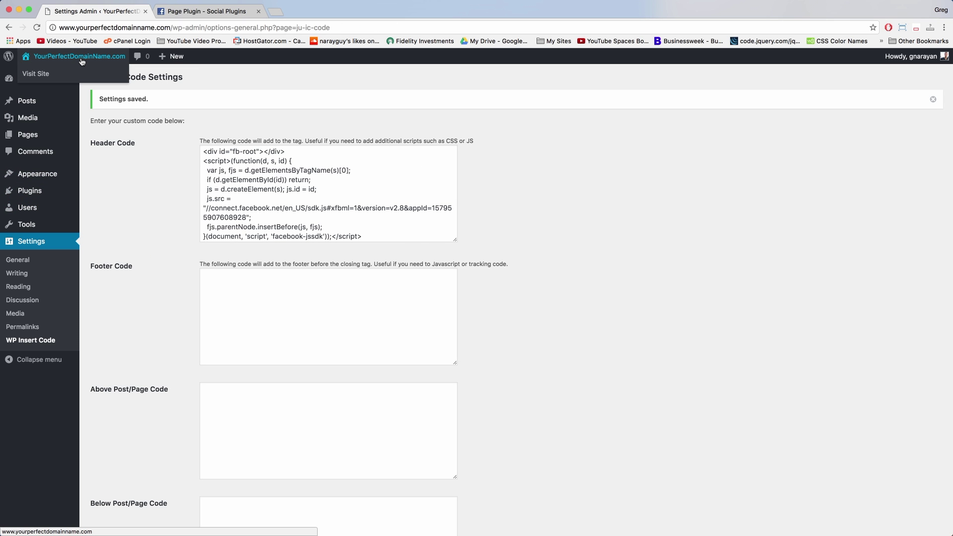
pyautogui.click(82, 56)
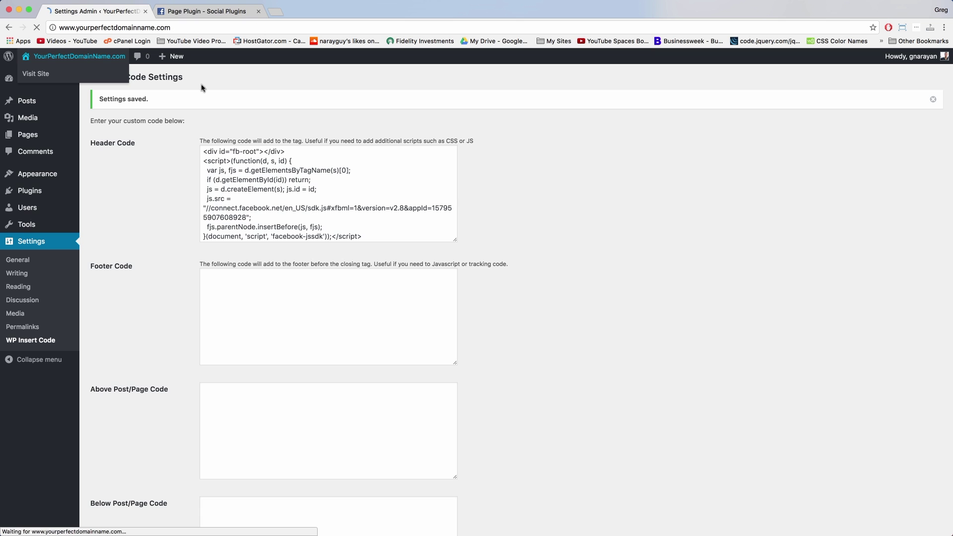
pyautogui.scroll(-2, 671, 296)
pyautogui.scroll(-8, 671, 296)
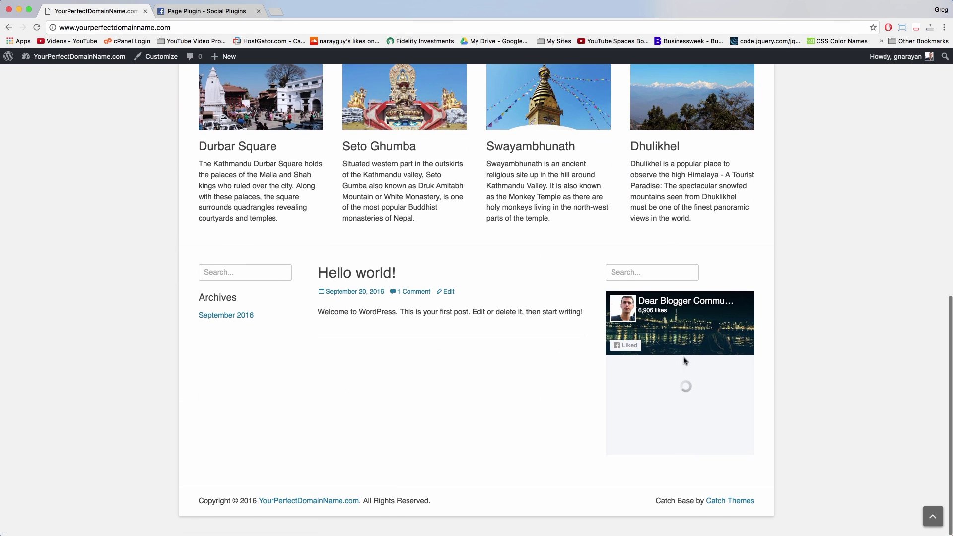
pyautogui.scroll(-5, 678, 390)
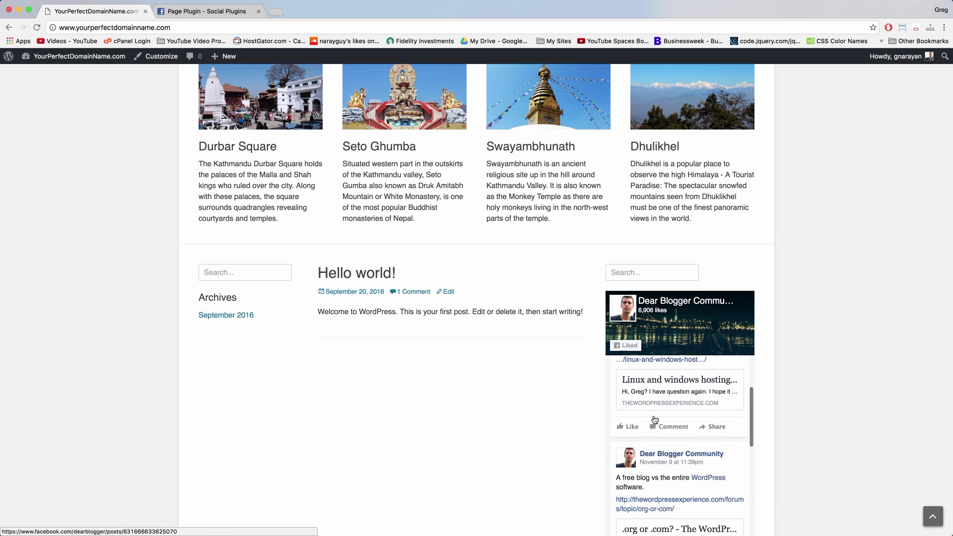
pyautogui.scroll(-3, 770, 422)
pyautogui.scroll(-4, 730, 394)
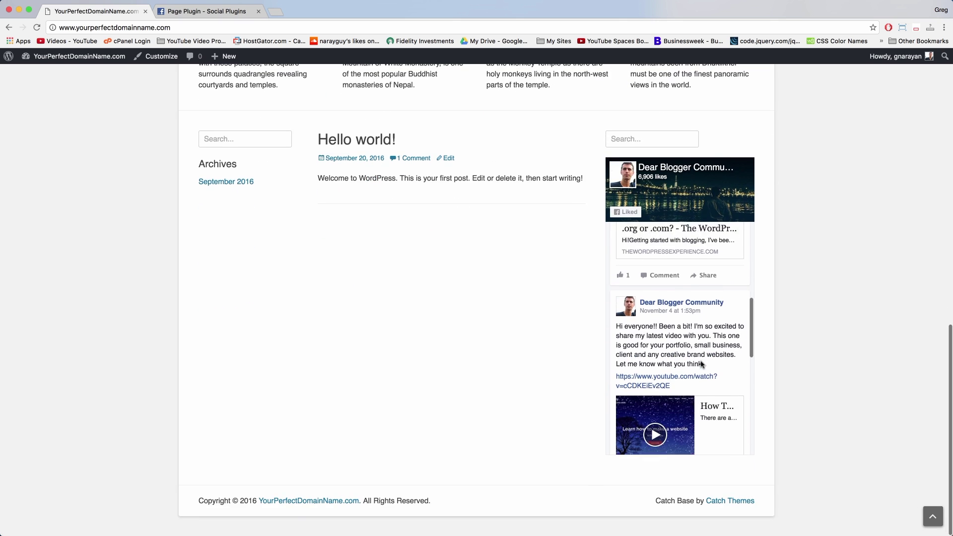
pyautogui.scroll(-2, 673, 347)
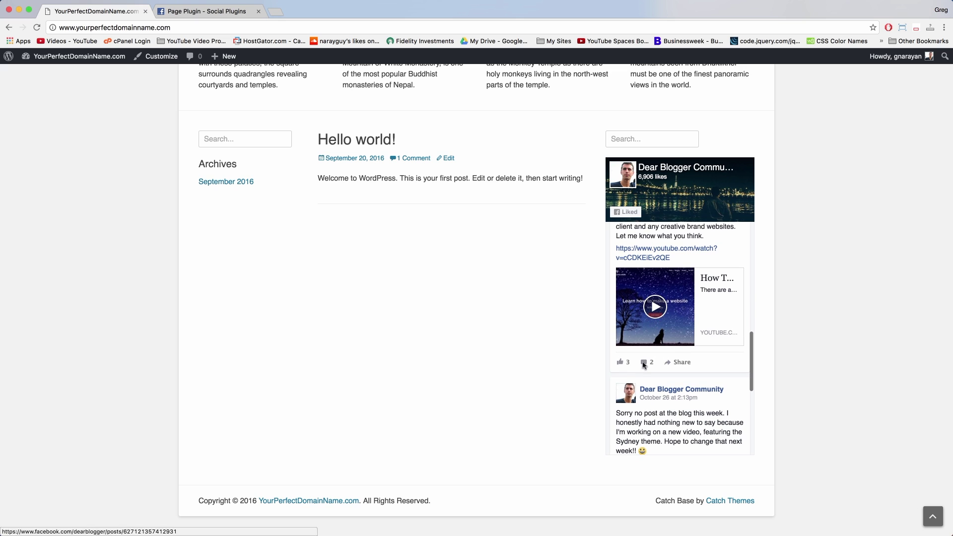
pyautogui.click(622, 363)
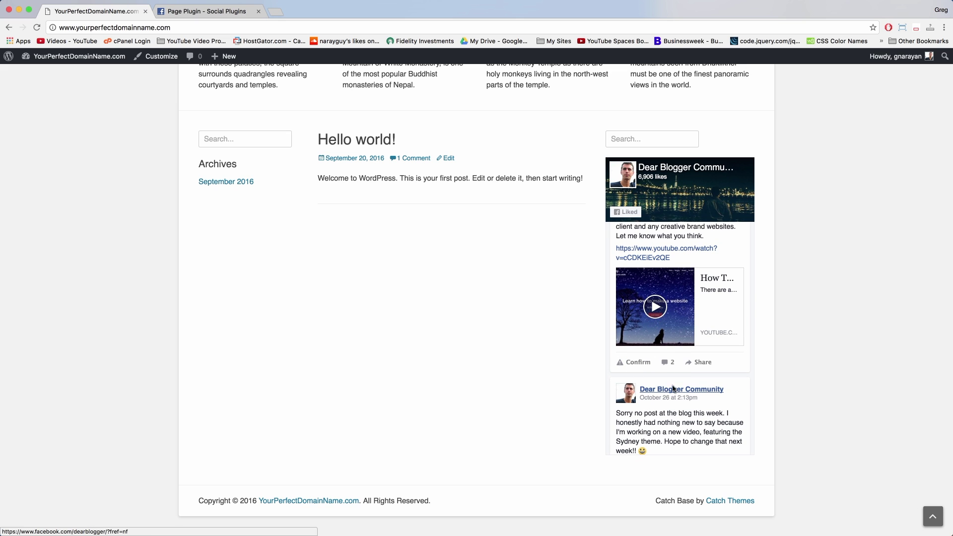
pyautogui.click(634, 363)
pyautogui.scroll(-2, 632, 364)
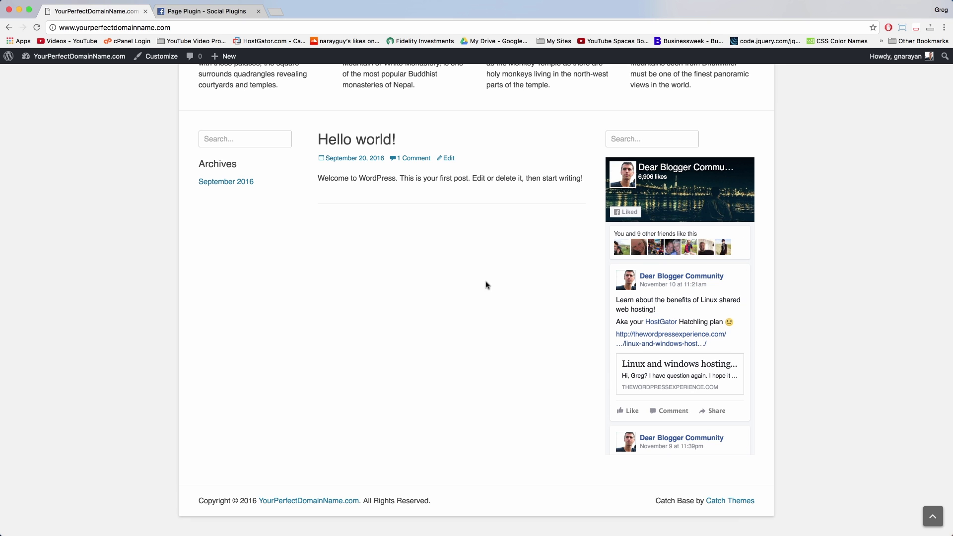
# Check the sidebar search box, then return to the top and open the Catch Base Customizer.
pyautogui.click(631, 135)
pyautogui.scroll(4, 655, 139)
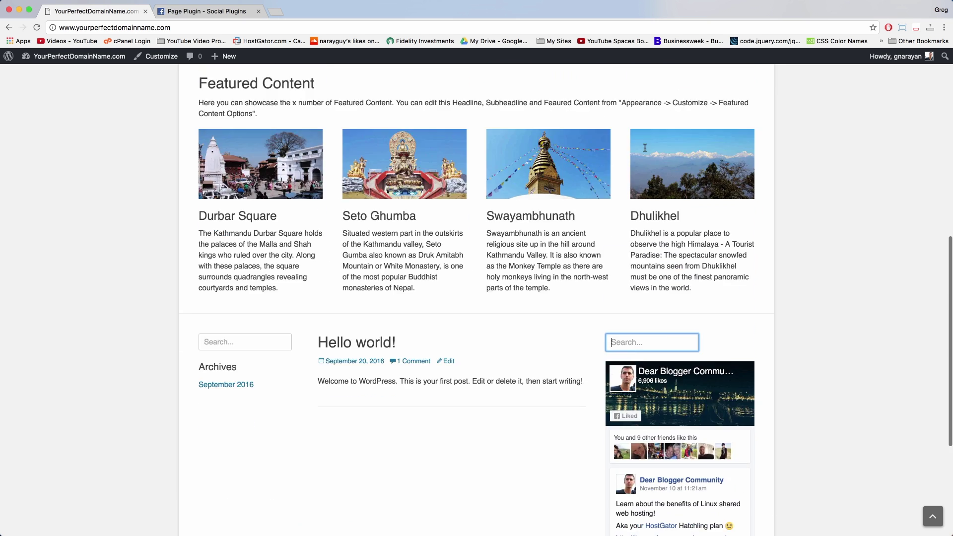
pyautogui.scroll(8, 645, 148)
pyautogui.click(158, 63)
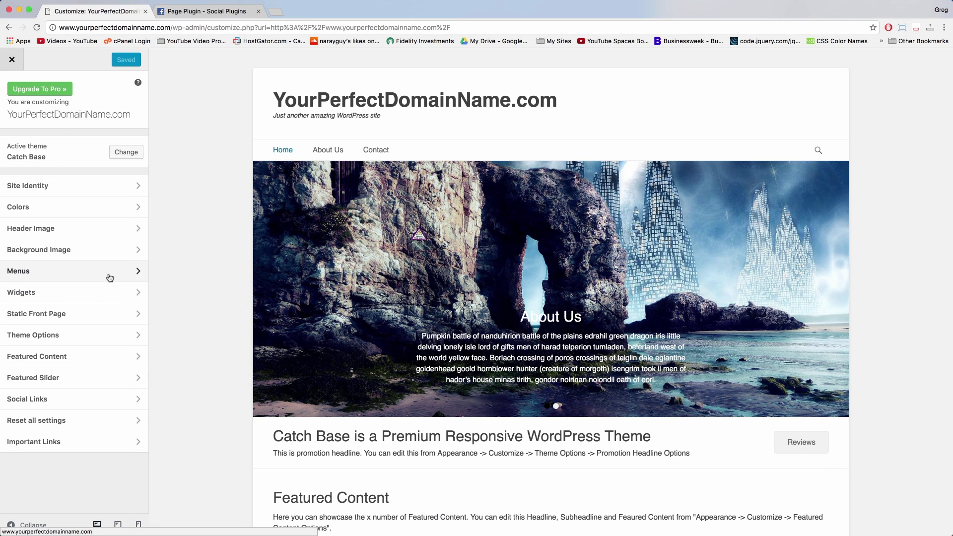
# Remove the Search widget from the Primary Sidebar and Save & Publish.
pyautogui.click(117, 293)
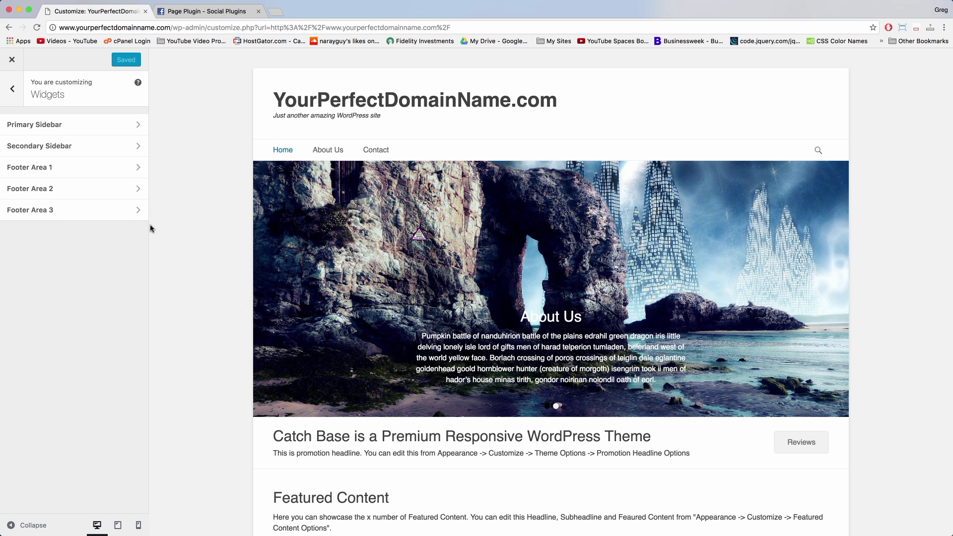
pyautogui.click(134, 124)
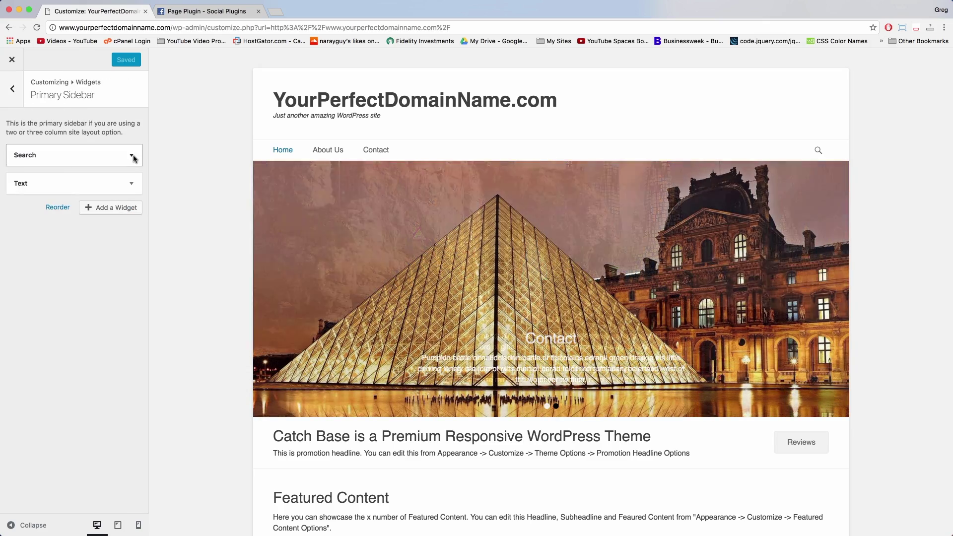
pyautogui.click(133, 156)
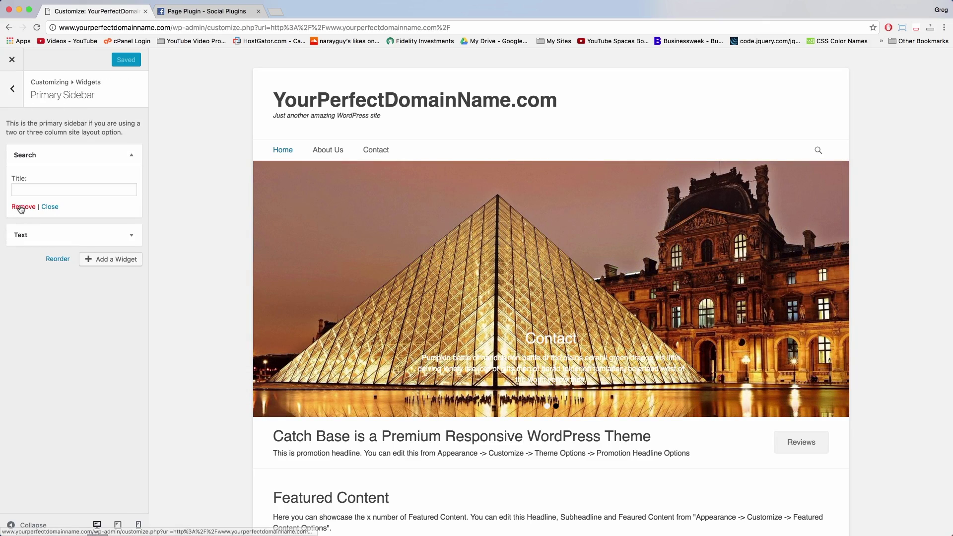
pyautogui.click(21, 208)
pyautogui.click(121, 59)
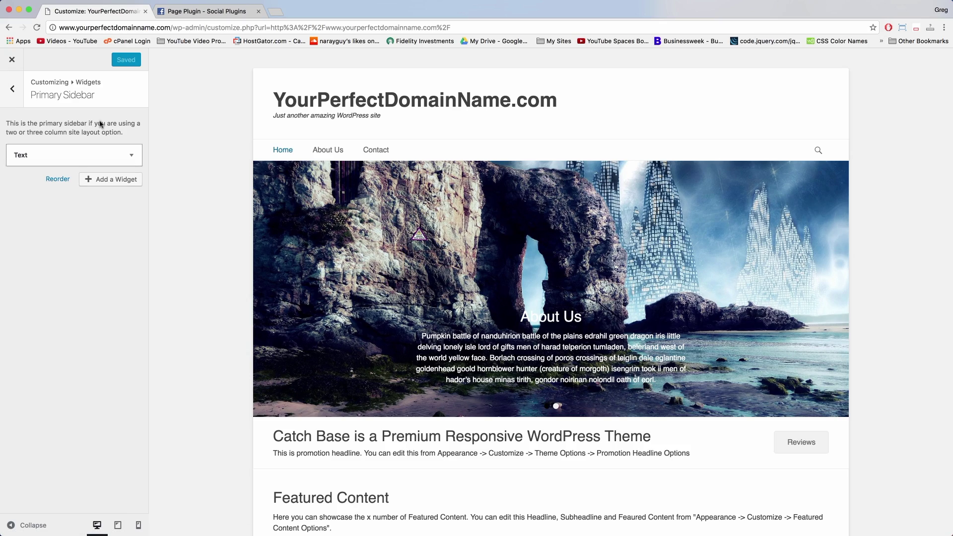
# Close the Customizer and scroll the live homepage to check the sidebars.
pyautogui.click(11, 60)
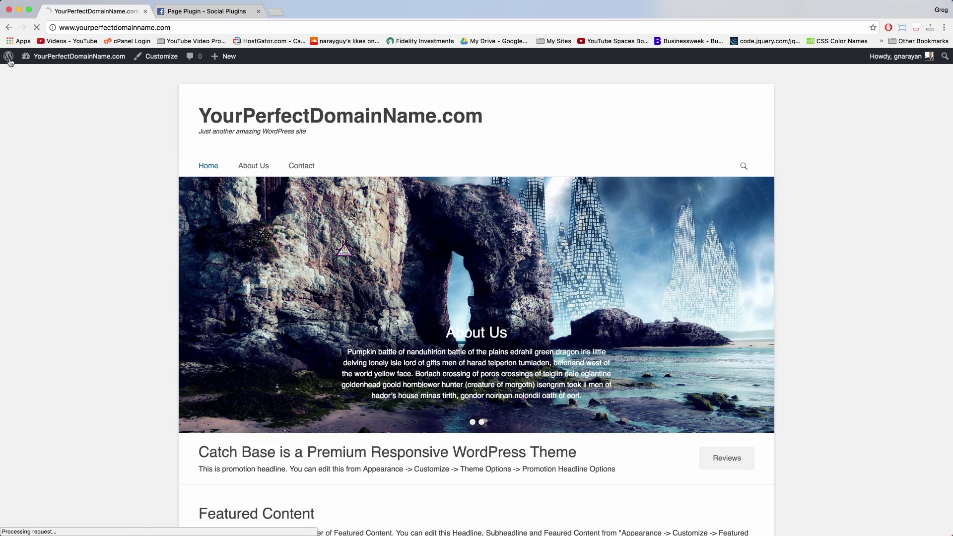
pyautogui.scroll(-4, 193, 225)
pyautogui.scroll(-7, 193, 225)
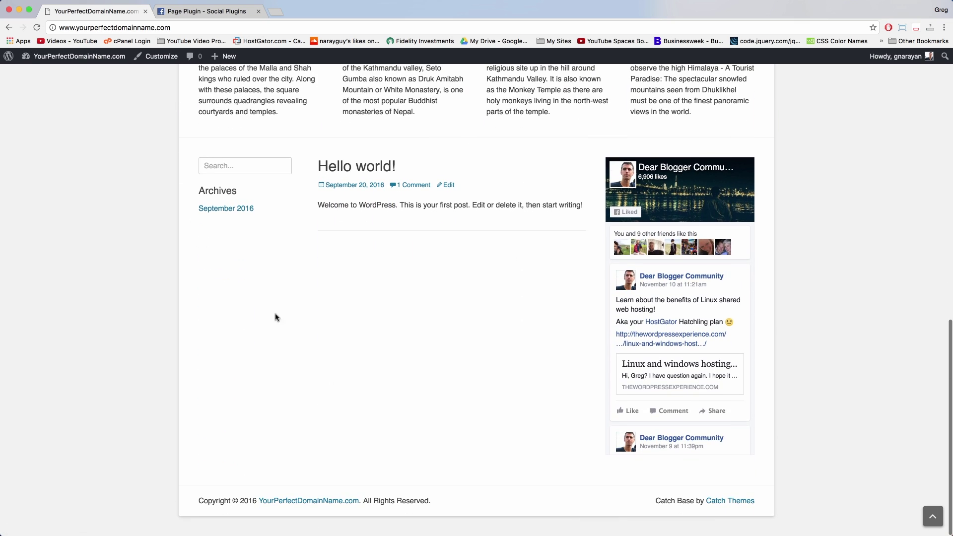
pyautogui.scroll(6, 510, 367)
pyautogui.scroll(-7, 510, 368)
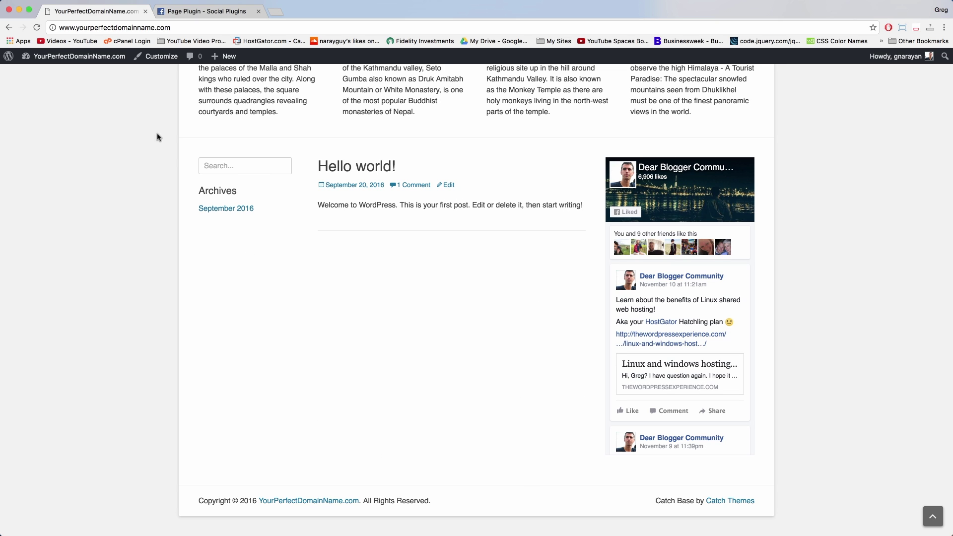
pyautogui.moveTo(226, 57)
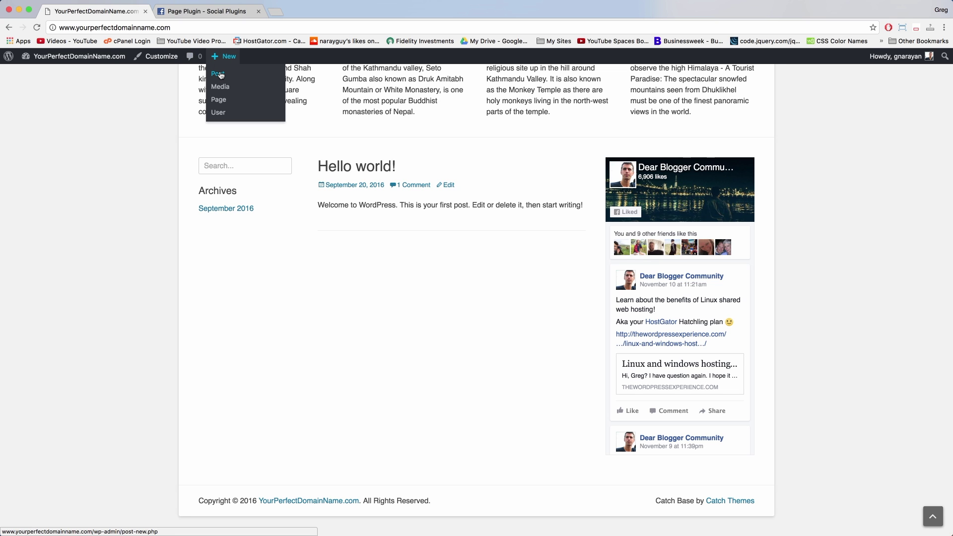
# Start a new post titled 'Welcome To The Blog - Feel Free To Look Around' so the draft saves.
pyautogui.click(221, 75)
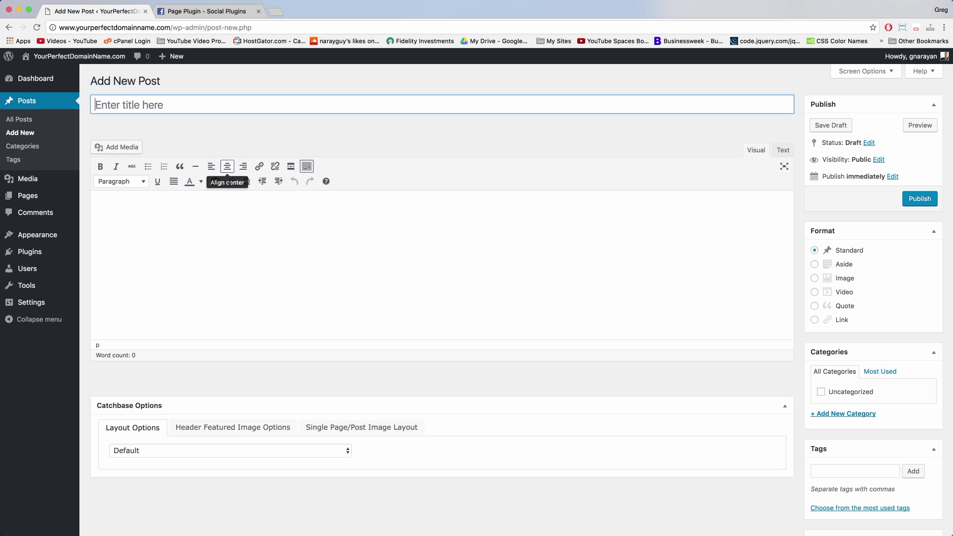
pyautogui.click(190, 265)
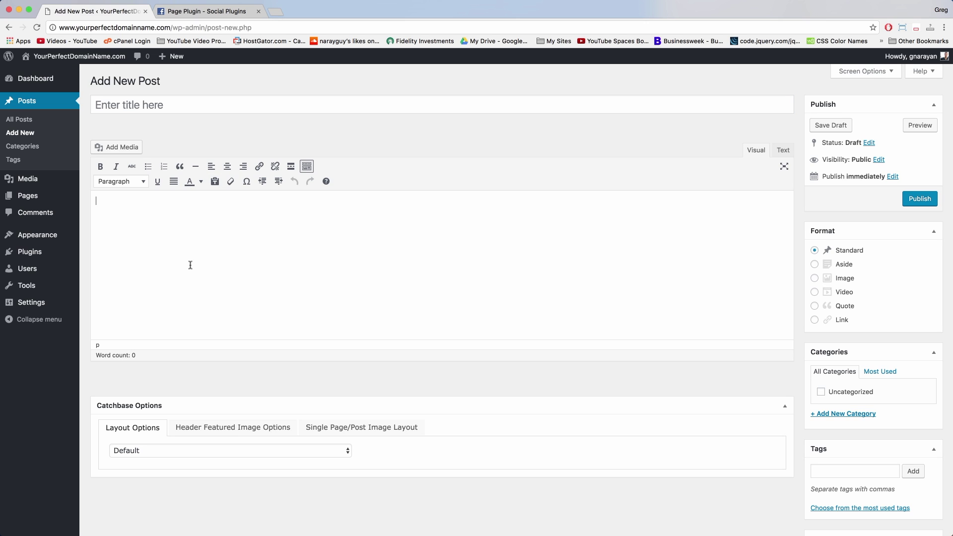
pyautogui.click(118, 108)
pyautogui.write('Welcom')
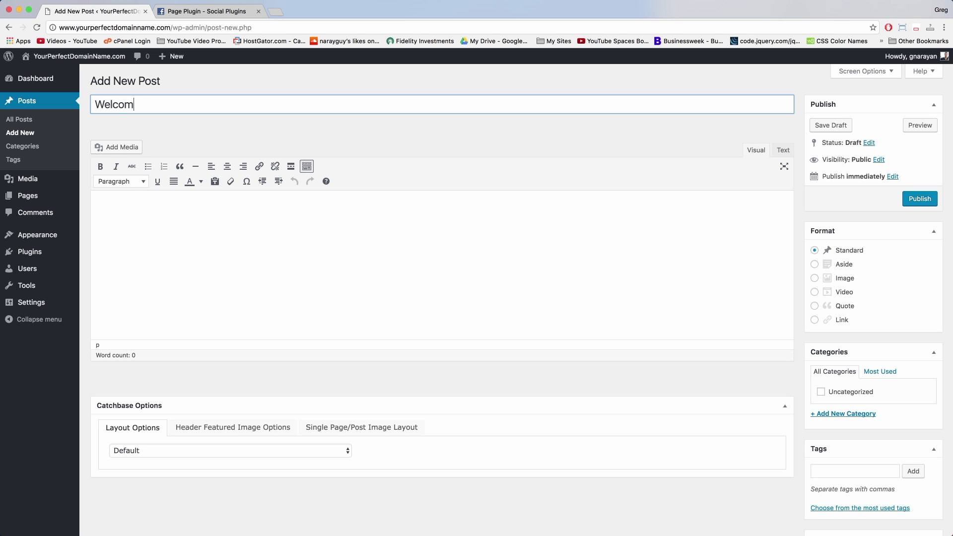
pyautogui.write('e To The Blog - Feel F')
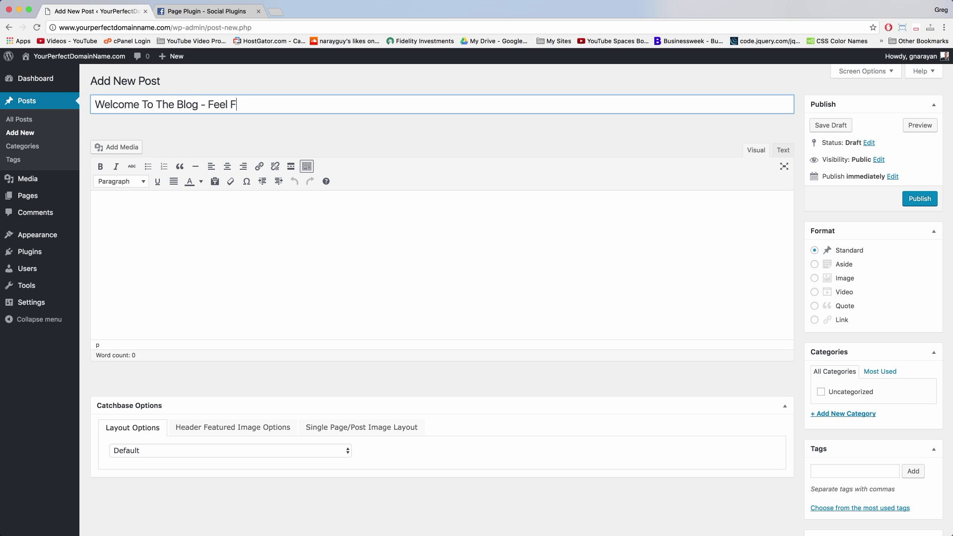
pyautogui.write('ree To Look Around!')
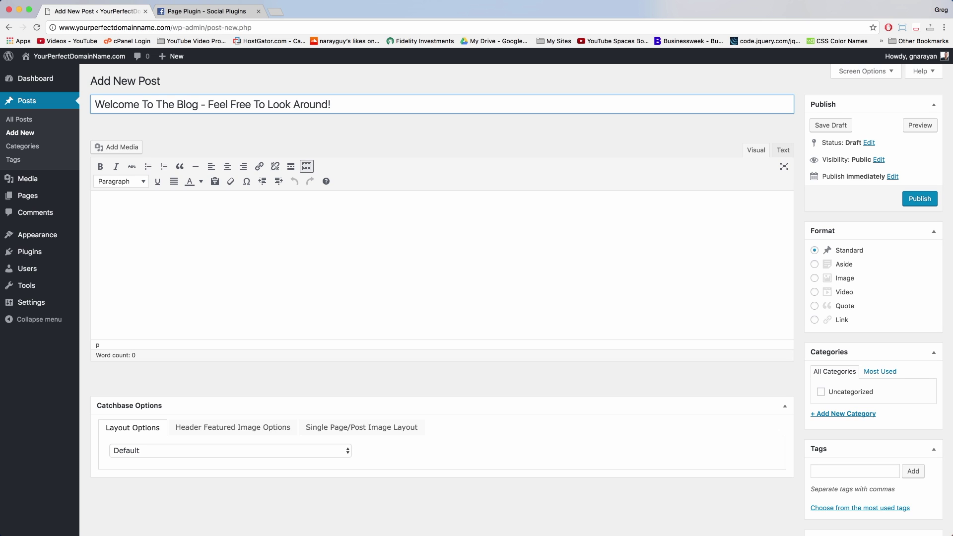
pyautogui.click(112, 219)
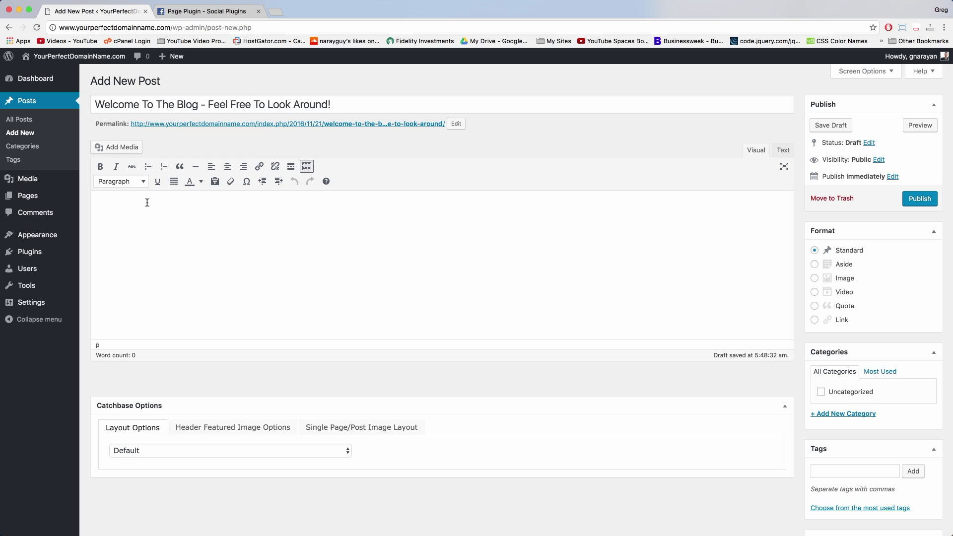
# Confirm the post's permalink slug without changing it.
pyautogui.click(456, 124)
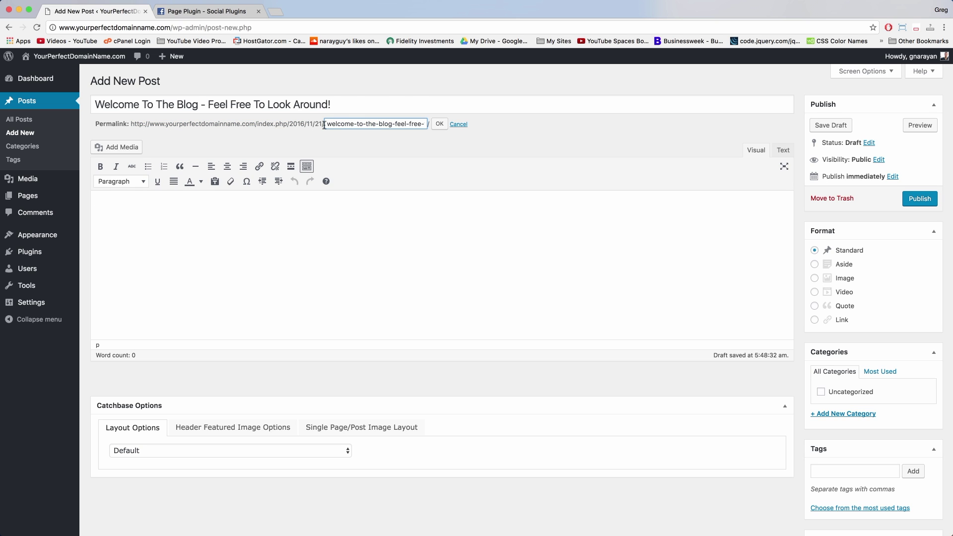
pyautogui.moveTo(329, 125); pyautogui.dragTo(426, 124)
pyautogui.click(412, 125)
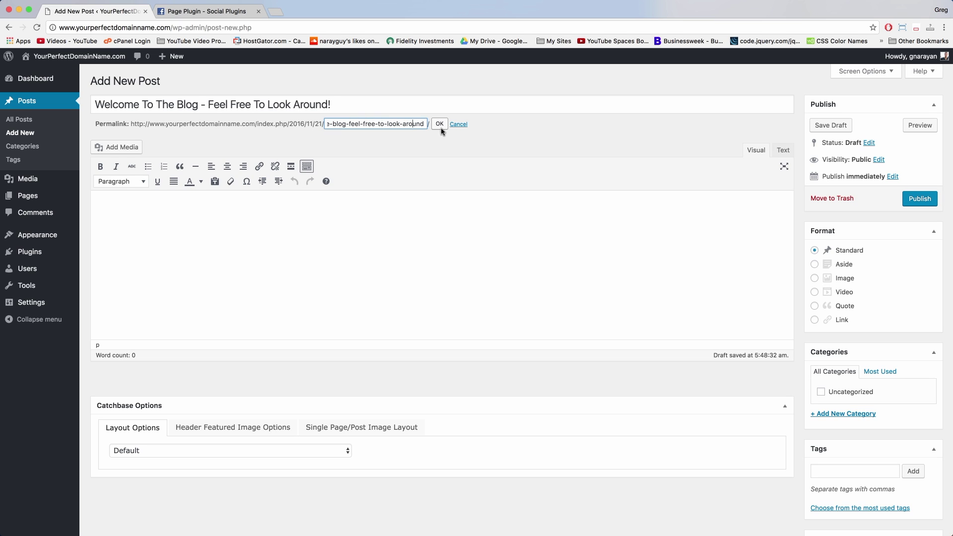
pyautogui.click(459, 124)
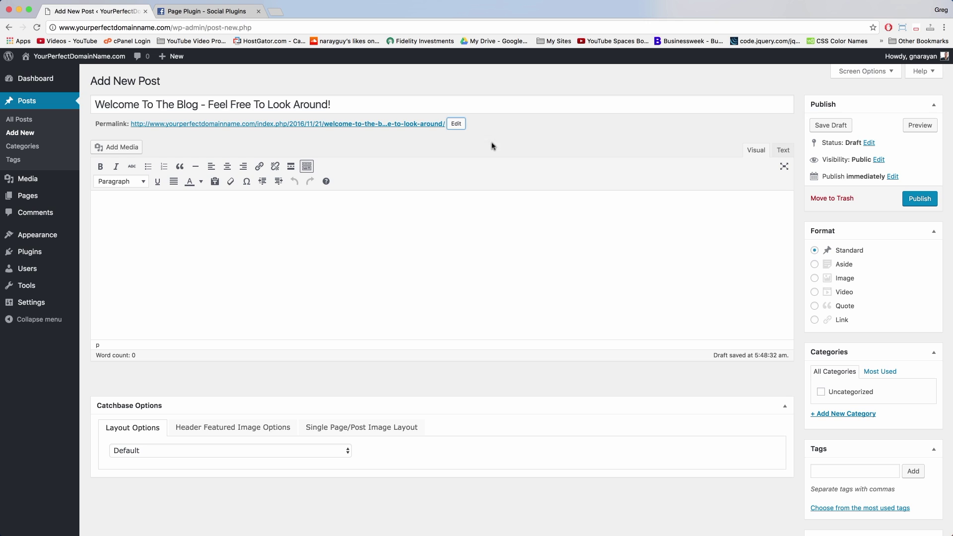
pyautogui.click(162, 239)
# Type the opening paragraph, fixing the 'Firstlym' typo and adding 'Chances are they contain too much fluff…'.
pyautogui.write('Firstlym, a')
pyautogui.press('BackSpace')
pyautogui.write(',')
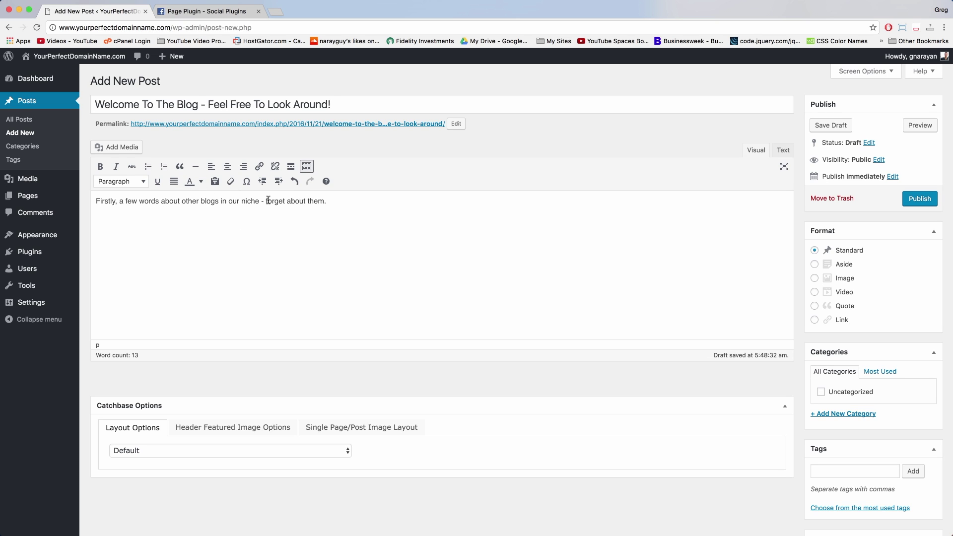
pyautogui.moveTo(266, 200); pyautogui.dragTo(333, 203)
pyautogui.click(334, 204)
pyautogui.write('Chances are they contain too mu')
pyautogui.write('ch fluff')
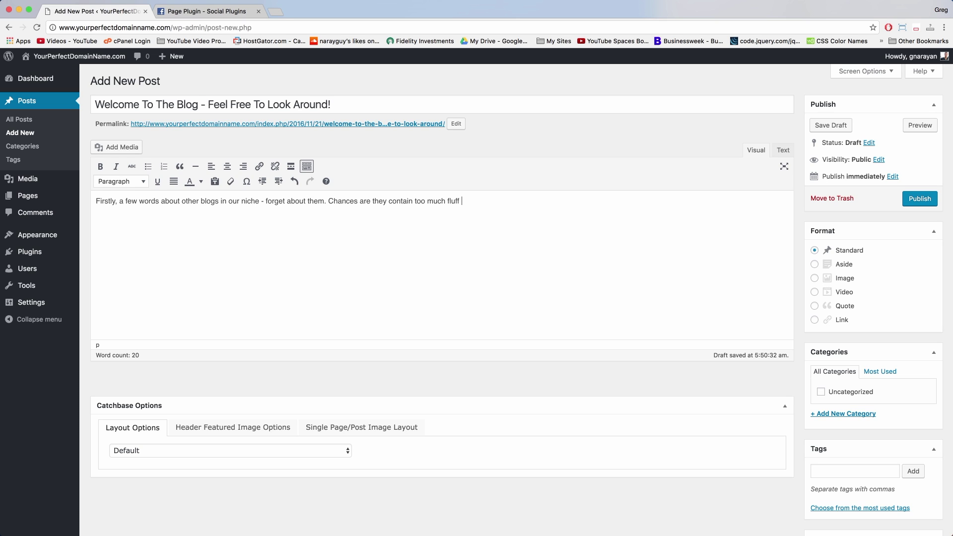
pyautogui.write(" and haven't gotten you where you want")
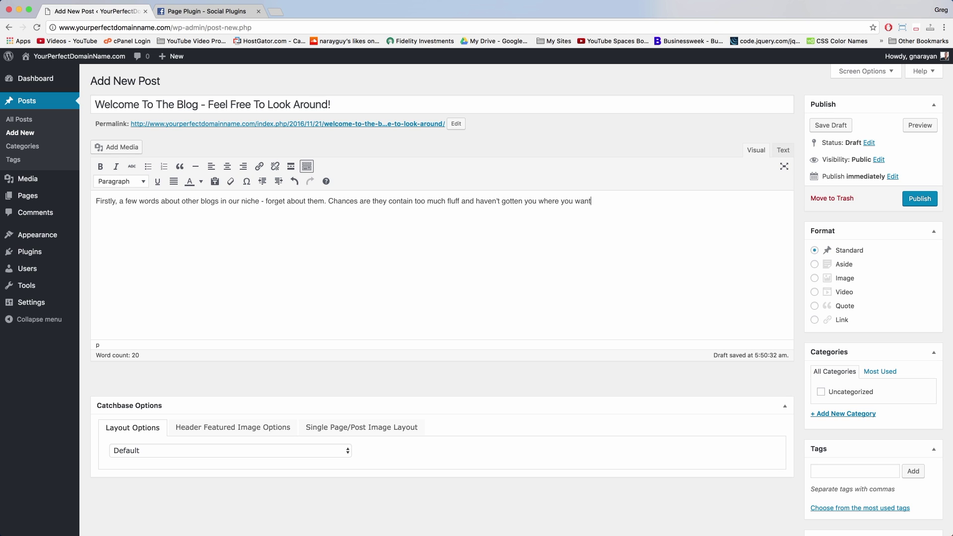
pyautogui.write(' to go')
# Add the welcome paragraph listing fashion, fitness and other topics, plus the enjoy-it guarantee sentence.
pyautogui.write('Welcome to ')
pyautogui.write('Your Perfect ')
pyautogui.write('Domain Name')
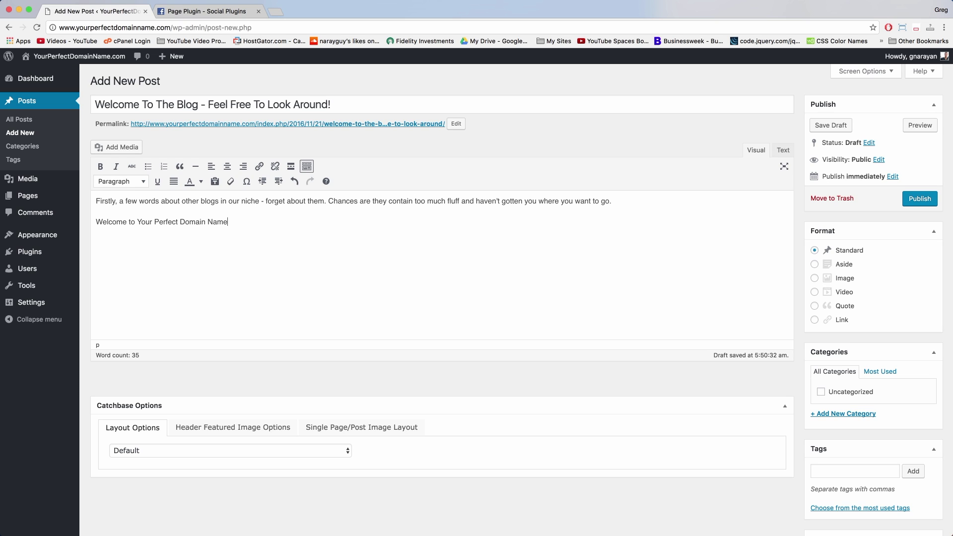
pyautogui.write(". On this blog you'll find advice on fashion, f")
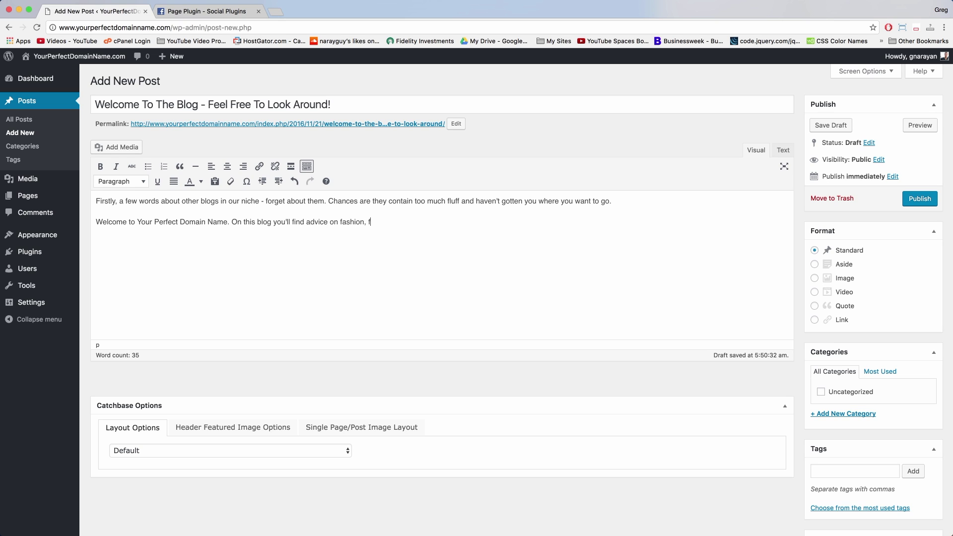
pyautogui.write('itness, travel, building a business, art ')
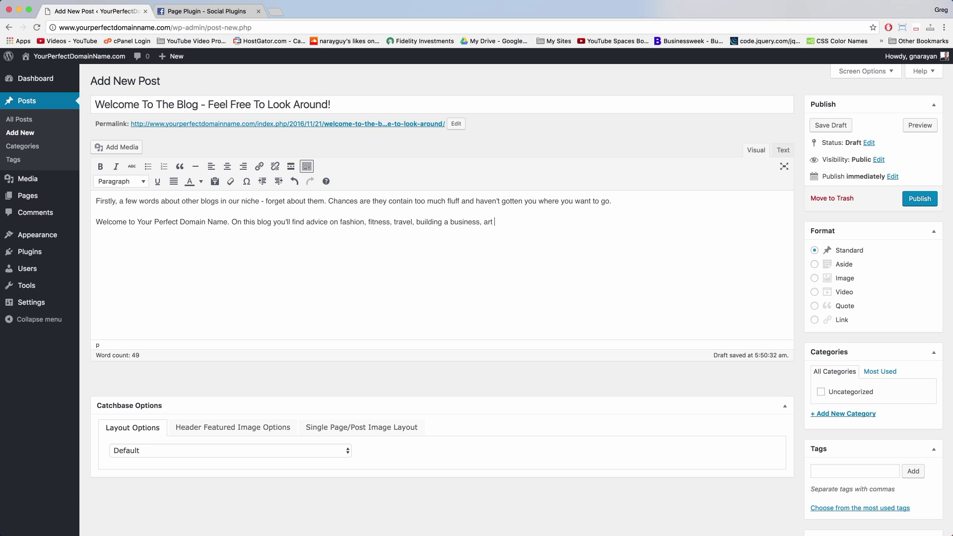
pyautogui.write('and ')
pyautogui.write('style.')
pyautogui.write('gu')
pyautogui.press('BackSpace')
pyautogui.write("aurantee you'll enjoy it, b")
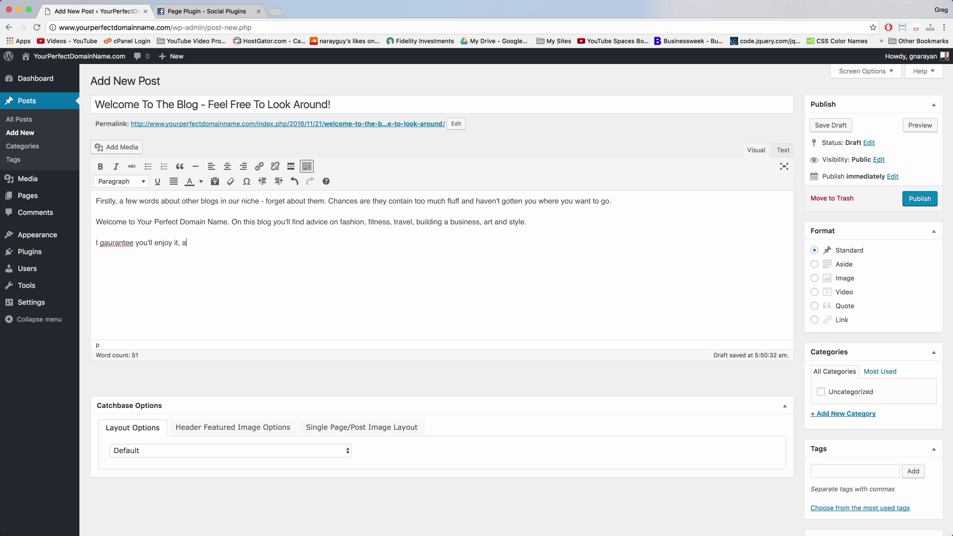
pyautogui.write('ecause so many have said great things ')
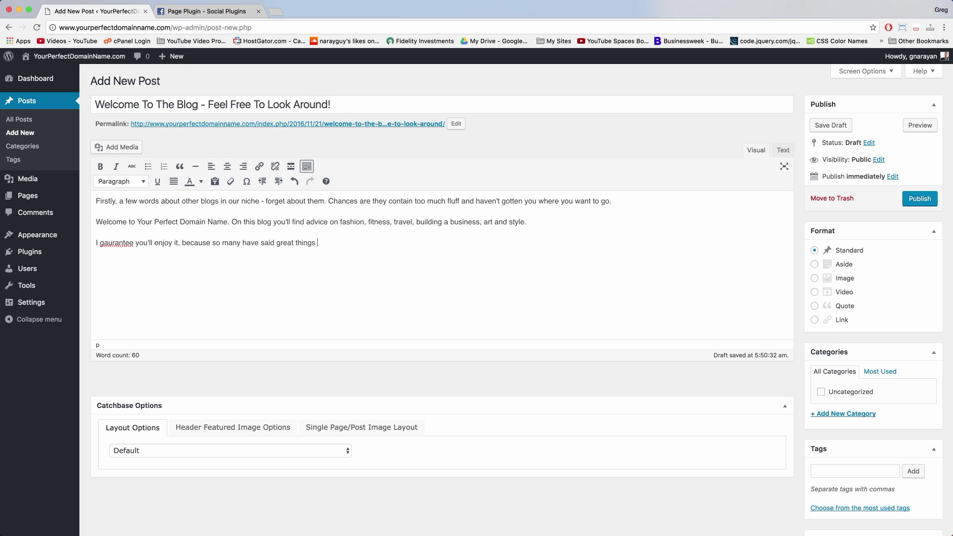
pyautogui.write('already:')
# Correct 'gaurantee' to 'guarantee' and begin 'If you'd like to learn more, please consider subscribing here'.
pyautogui.rightClick(120, 242)
pyautogui.click(130, 247)
pyautogui.write("you'd like to learn more")
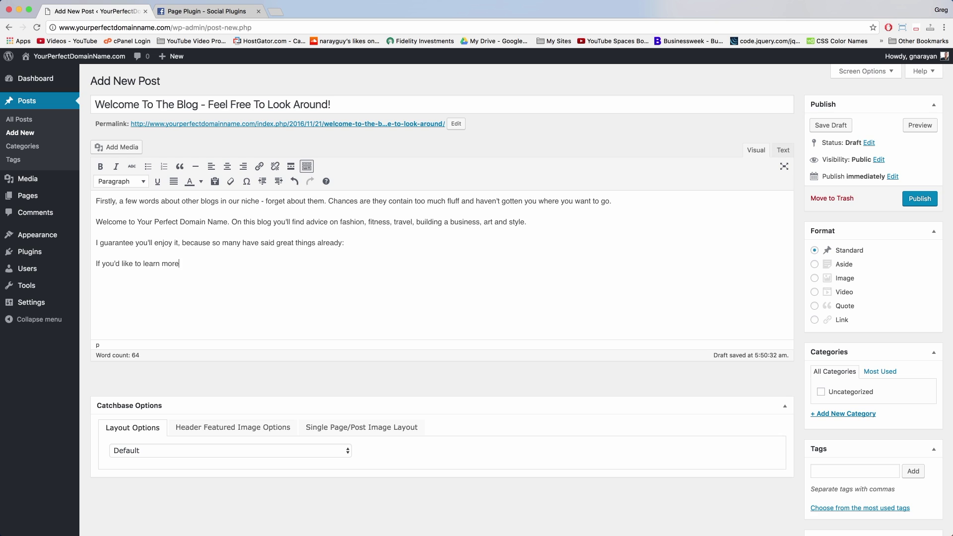
pyautogui.write(', please consider subscribing here:')
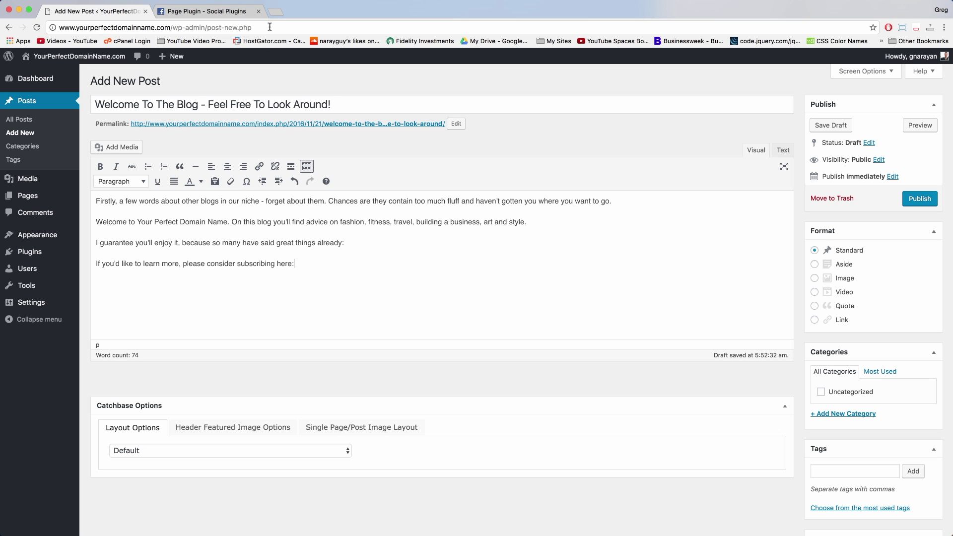
# Go to mailchimp.com in a new browser tab.
pyautogui.click(276, 12)
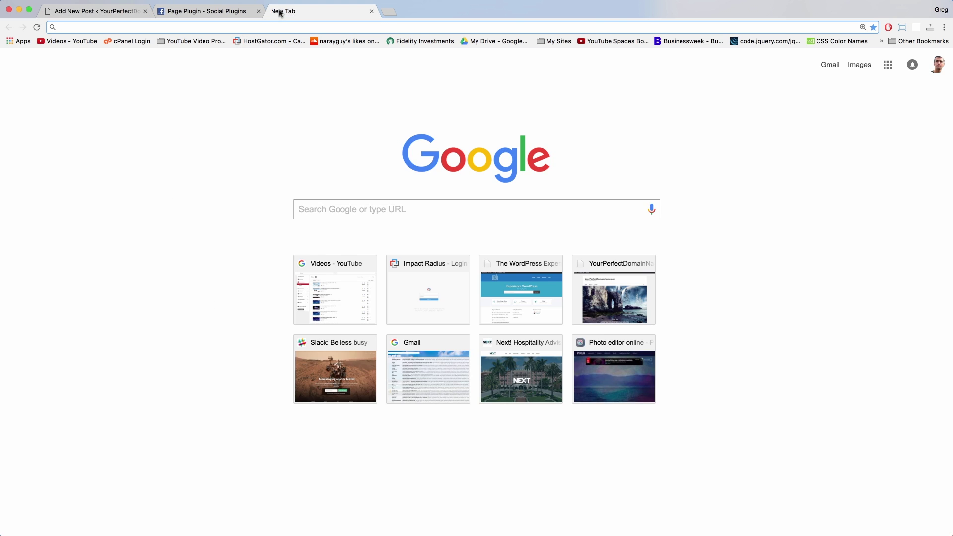
pyautogui.write('y')
pyautogui.press('BackSpace')
pyautogui.press('BackSpace')
pyautogui.write('mailchimp.c')
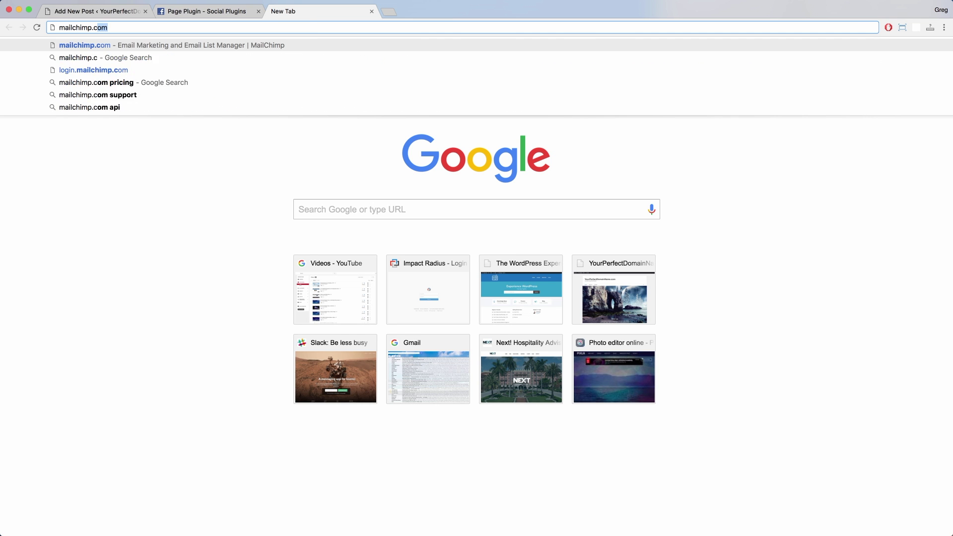
pyautogui.press('Return')
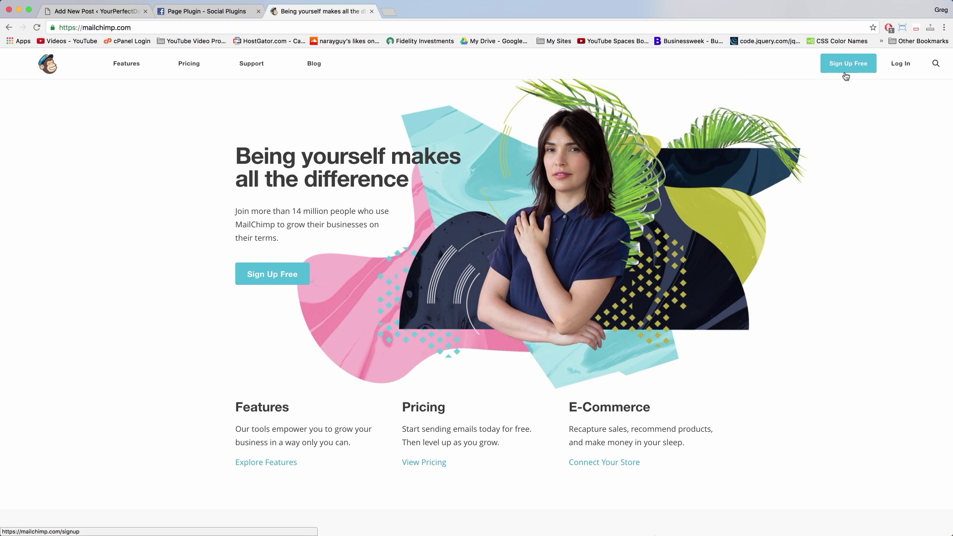
# Log in with the account username and password, passing the I'm not a robot check.
pyautogui.click(899, 67)
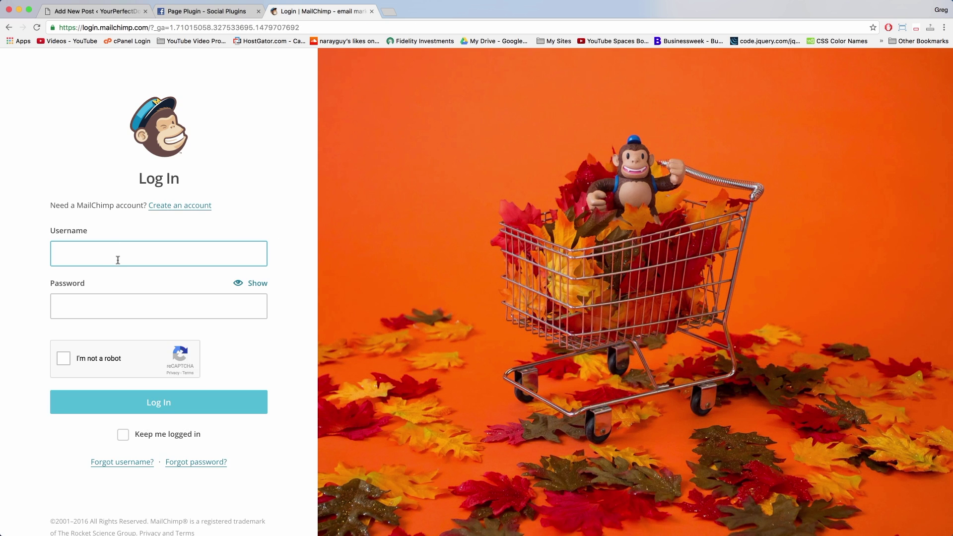
pyautogui.write('gnarayan')
pyautogui.press('Tab')
pyautogui.write('•••••••')
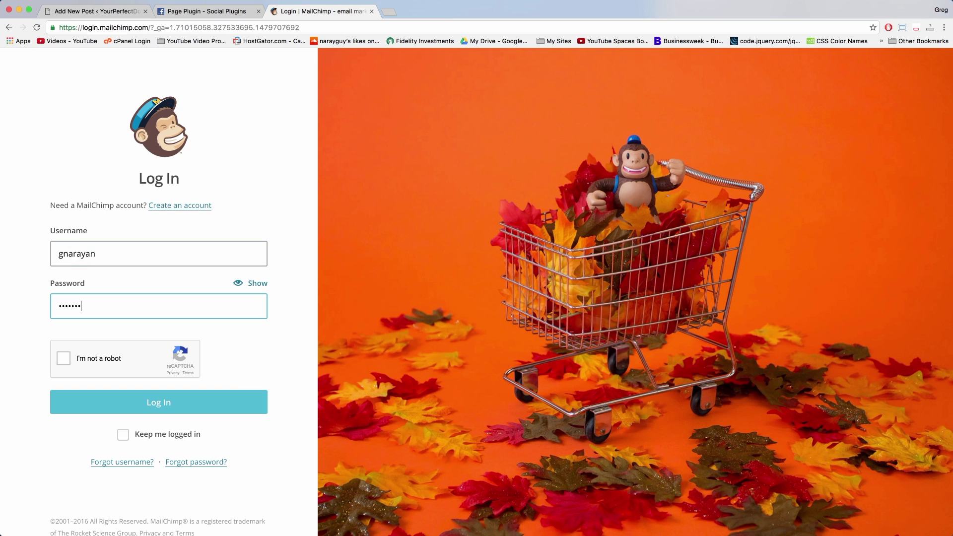
pyautogui.write('••••••')
pyautogui.click(64, 364)
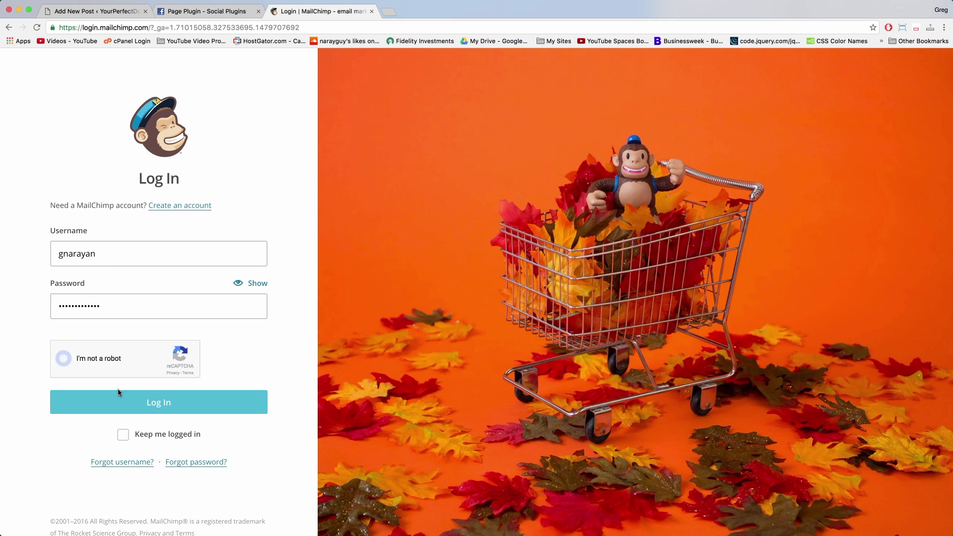
pyautogui.click(151, 399)
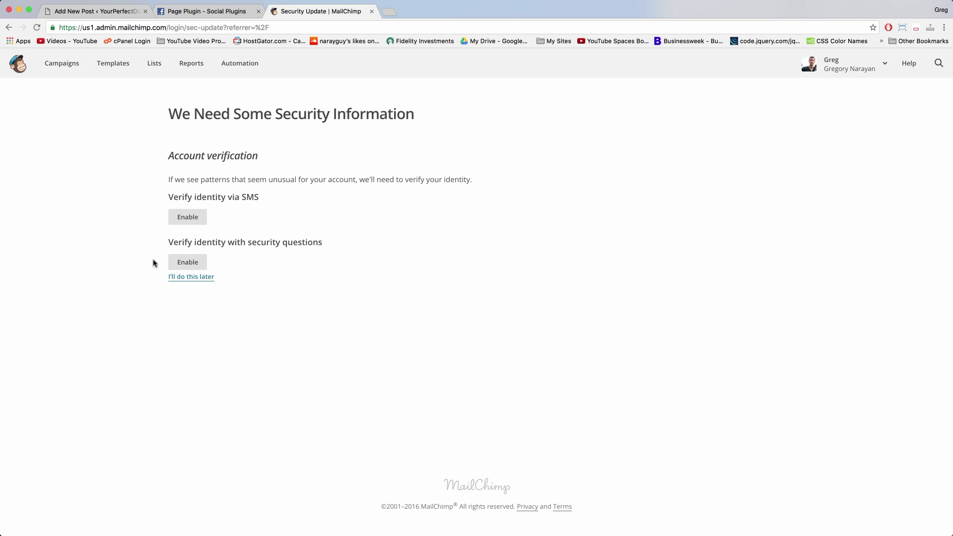
# Skip the security setup, dismiss the welcome message, and choose Create List from Lists.
pyautogui.click(198, 280)
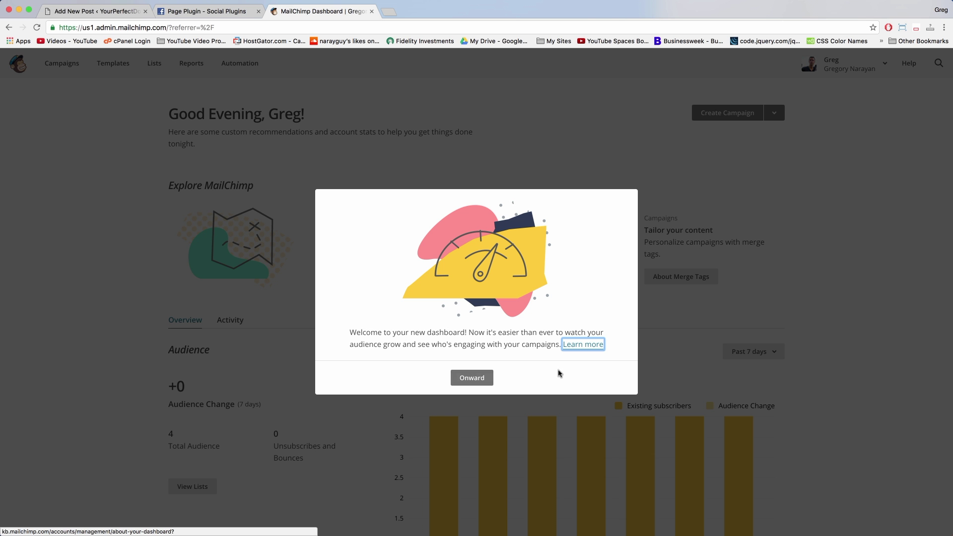
pyautogui.click(481, 379)
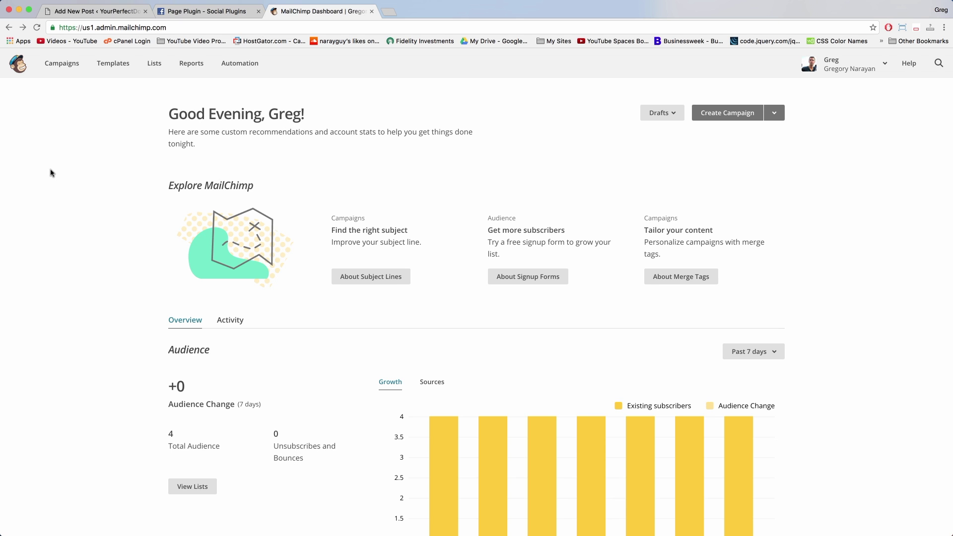
pyautogui.click(154, 66)
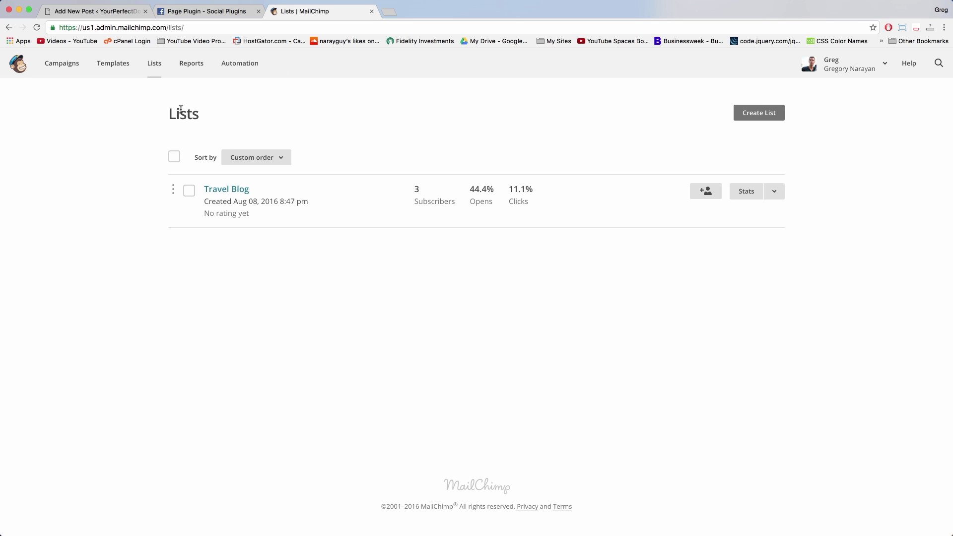
pyautogui.doubleClick(173, 111)
pyautogui.click(233, 109)
pyautogui.click(759, 114)
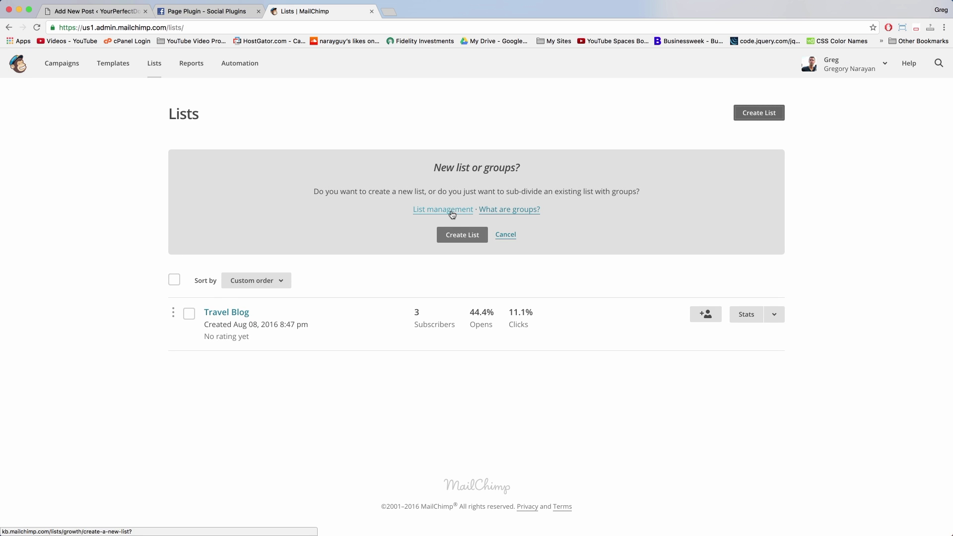
pyautogui.click(455, 236)
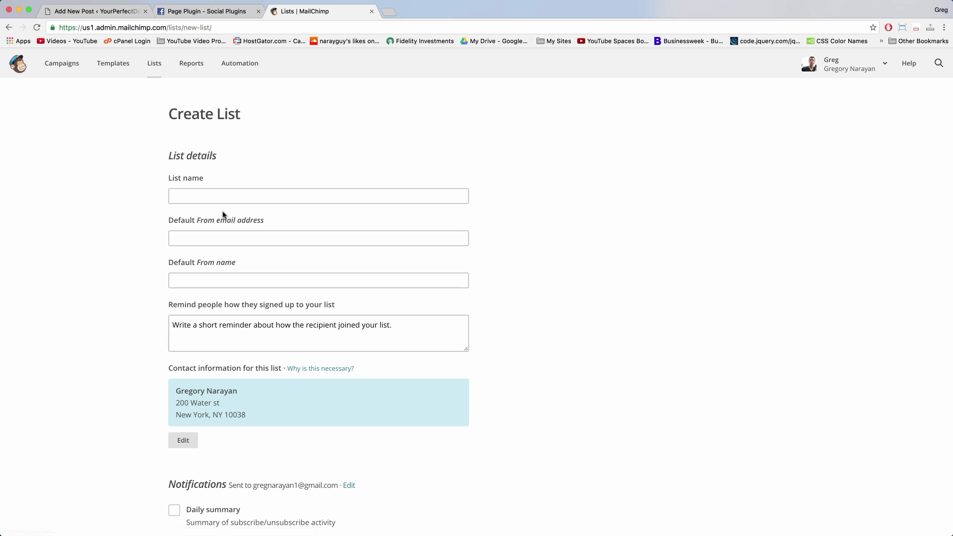
# Name the list 'My Community' and enter the default sender email address and name.
pyautogui.click(199, 200)
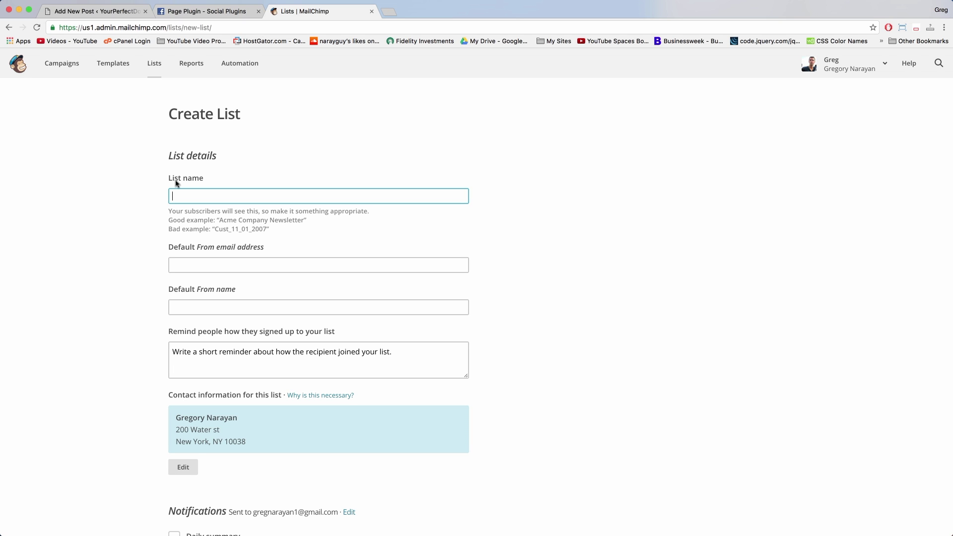
pyautogui.write('My Community')
pyautogui.click(210, 269)
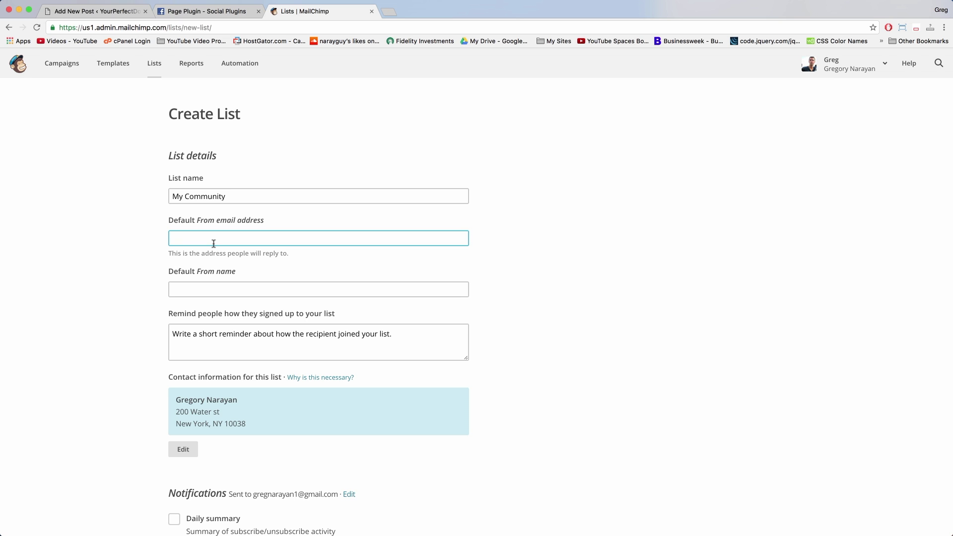
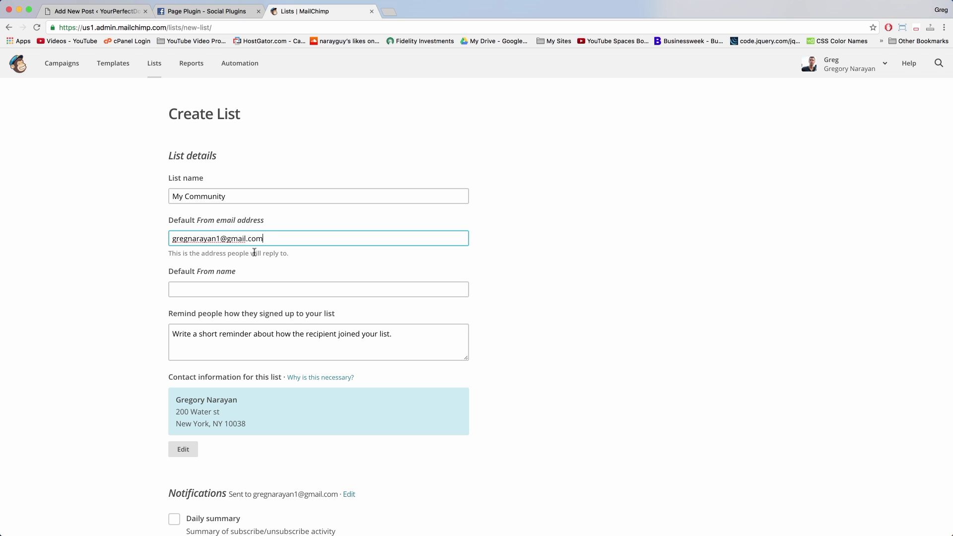
pyautogui.moveTo(264, 238); pyautogui.dragTo(149, 234)
pyautogui.write('greg')
pyautogui.write('@#')
pyautogui.click(189, 290)
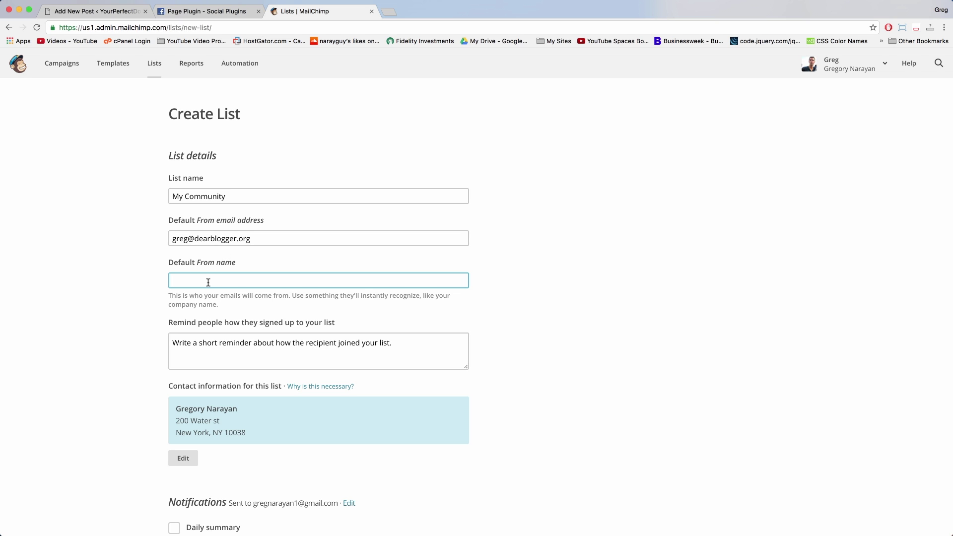
pyautogui.write('Greg')
# Paste the signup reminder sentence into the reminder field.
pyautogui.click(237, 343)
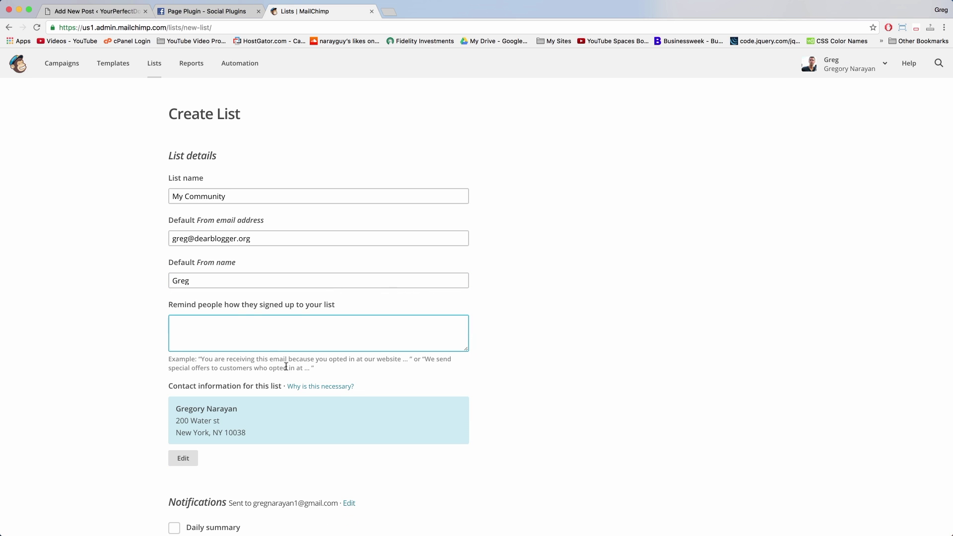
pyautogui.click(401, 359)
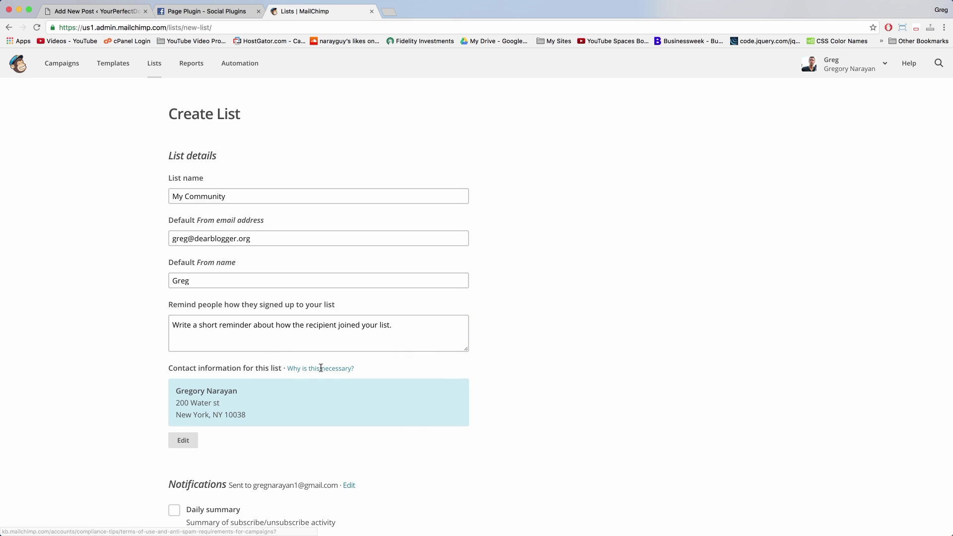
pyautogui.click(179, 333)
pyautogui.write('You are receiving this email because you opted in at our website')
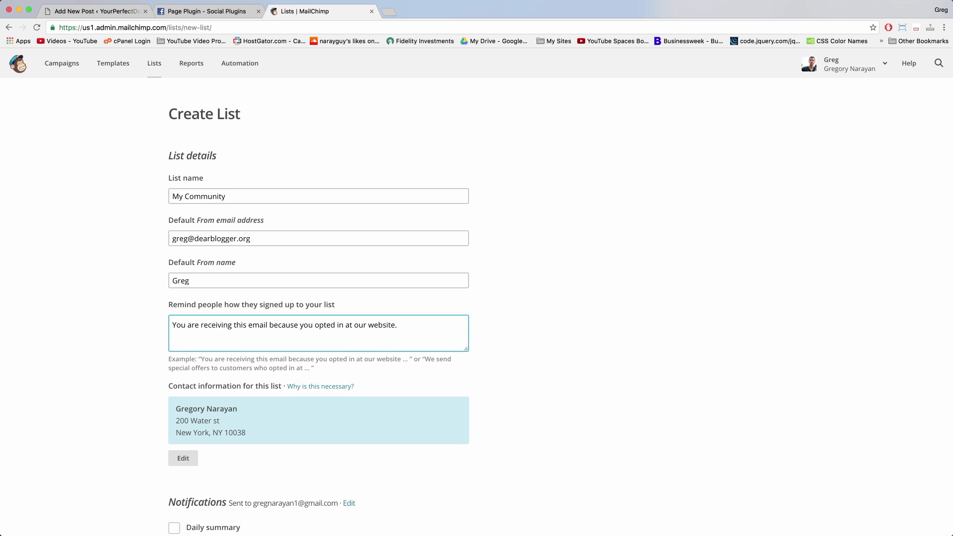
# Enable Daily summary and one-by-one subscribe and unsubscribe notifications, then save the list.
pyautogui.scroll(-3, 203, 342)
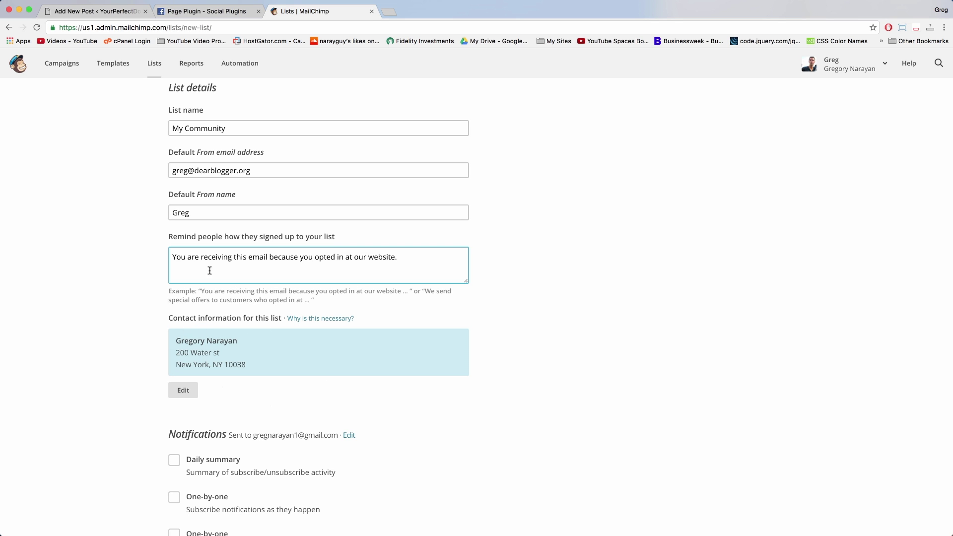
pyautogui.scroll(-3, 281, 350)
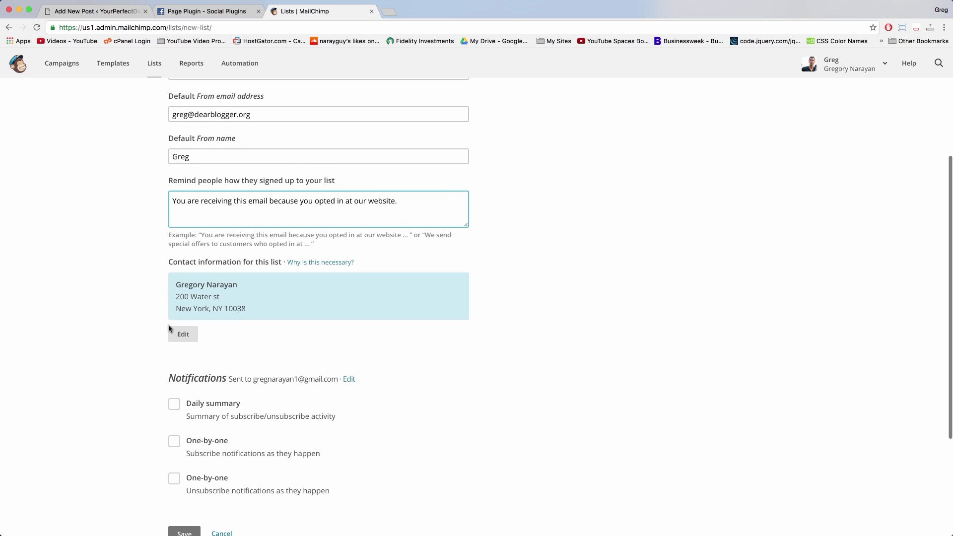
pyautogui.scroll(-4, 270, 296)
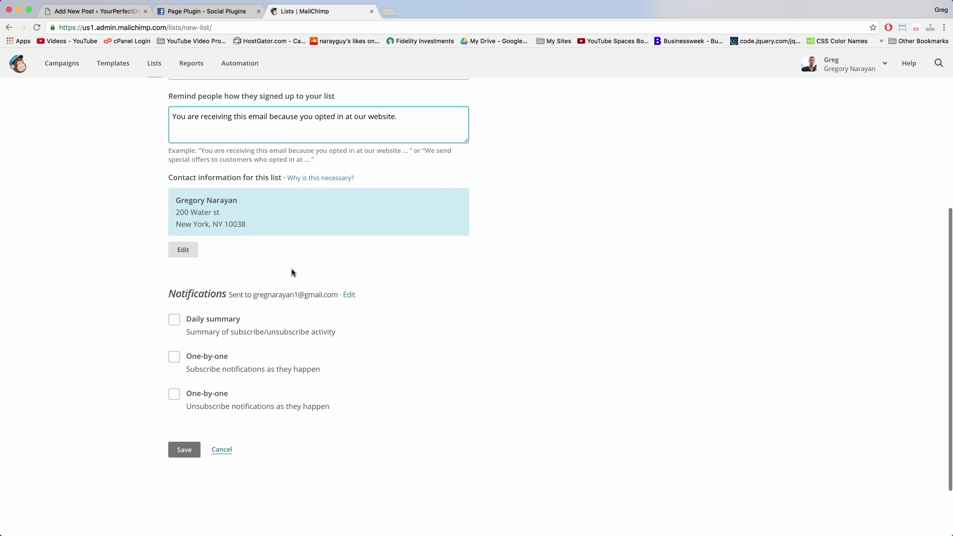
pyautogui.scroll(-2, 246, 194)
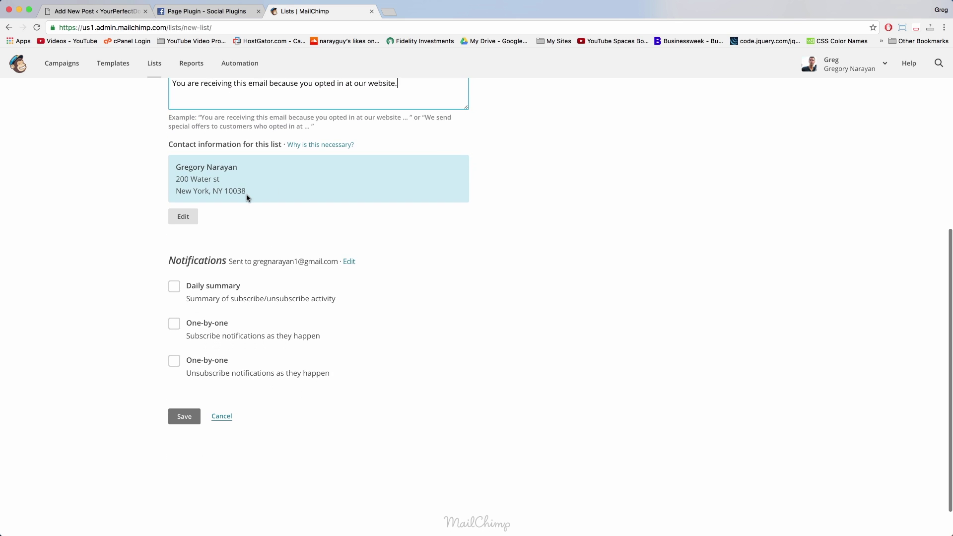
pyautogui.click(174, 287)
pyautogui.scroll(-1, 174, 293)
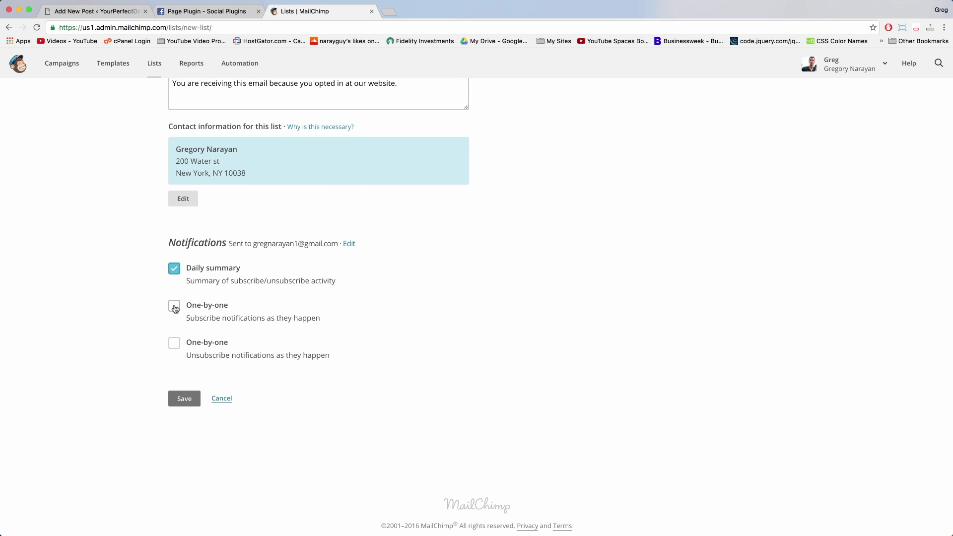
pyautogui.click(174, 306)
pyautogui.scroll(-1, 304, 312)
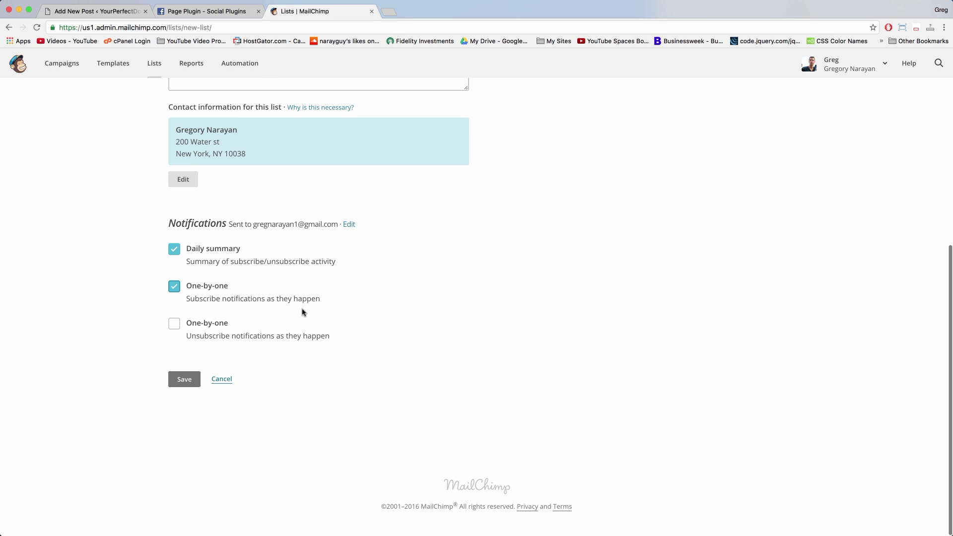
pyautogui.click(173, 329)
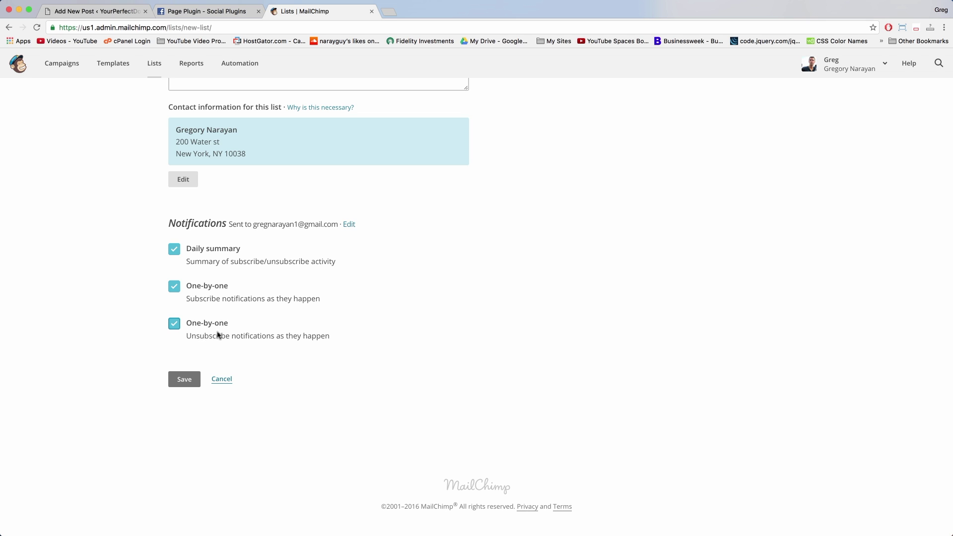
pyautogui.click(184, 381)
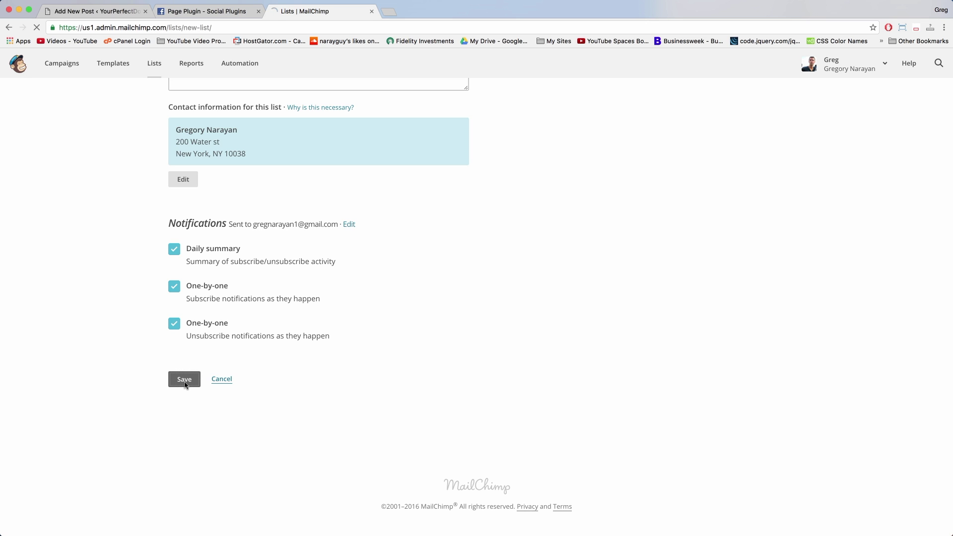
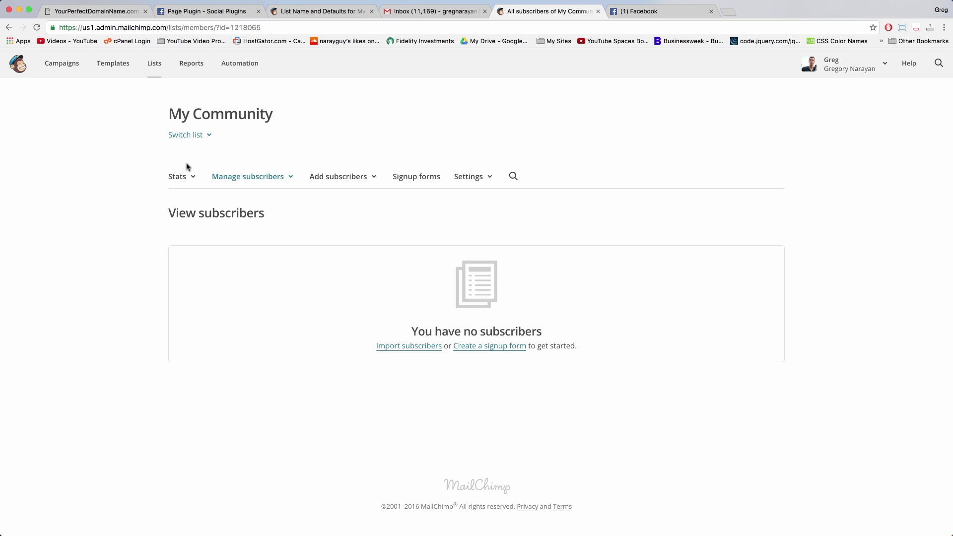
# From Lists, choose Signup forms in the My Community list's Stats dropdown.
pyautogui.click(157, 69)
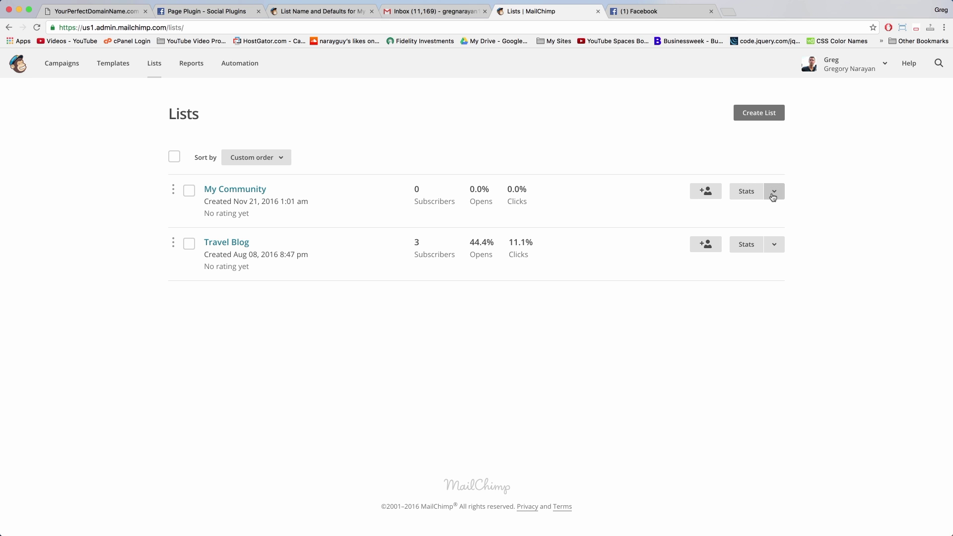
pyautogui.click(774, 193)
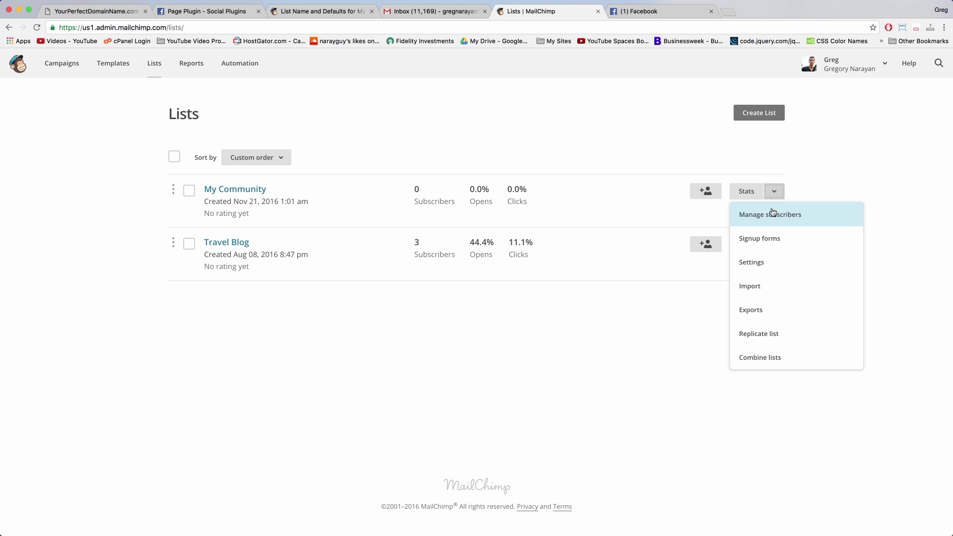
pyautogui.click(750, 240)
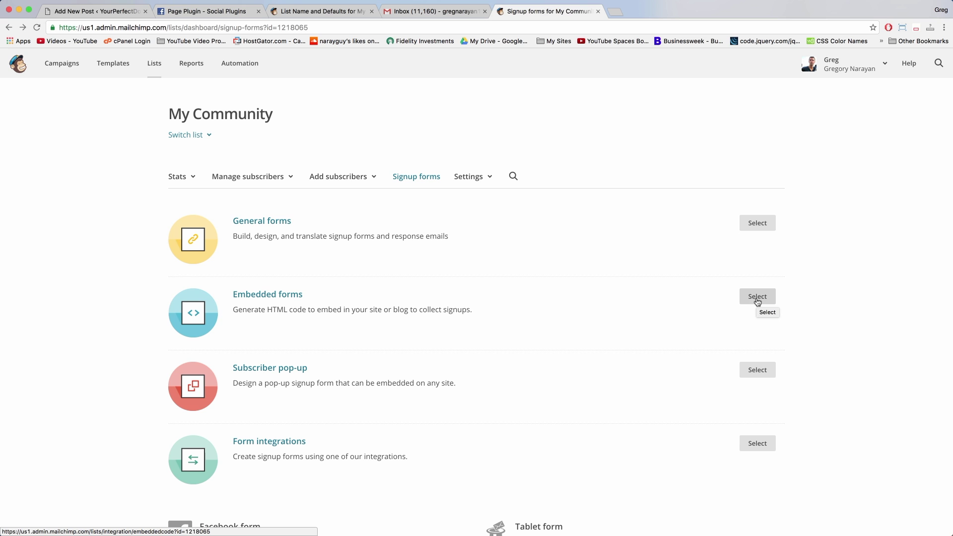
# Choose Embedded forms and settle on the Super Slim style, keeping the form title shown.
pyautogui.click(758, 298)
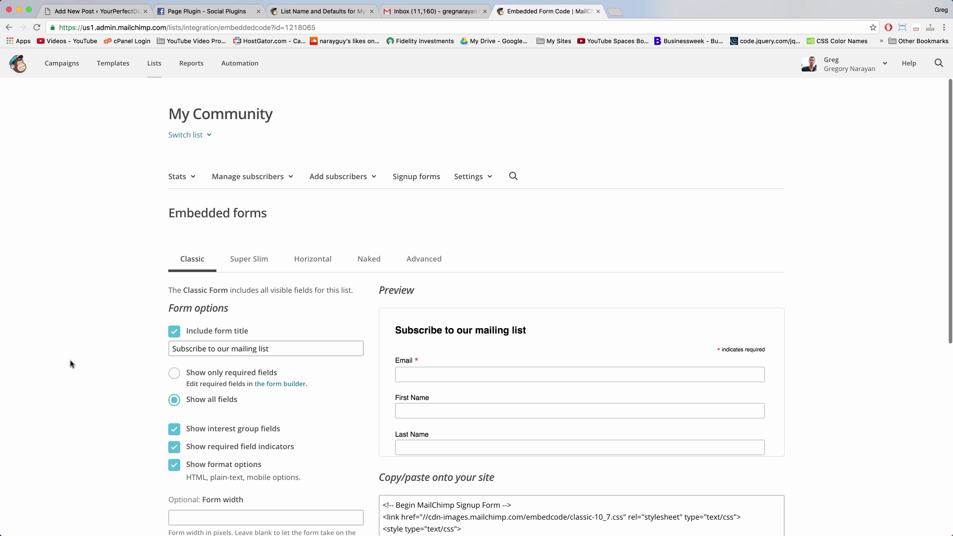
pyautogui.click(238, 266)
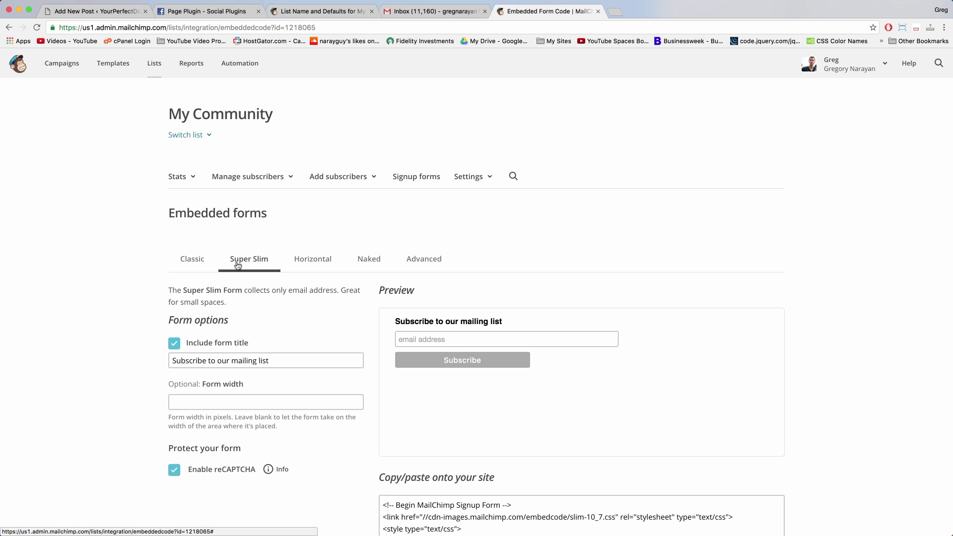
pyautogui.click(314, 262)
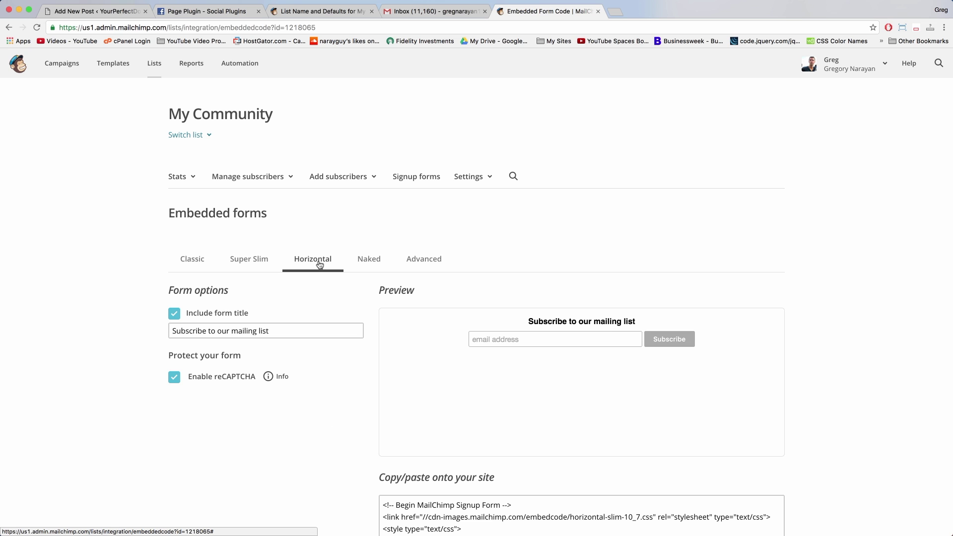
pyautogui.click(368, 265)
pyautogui.click(261, 267)
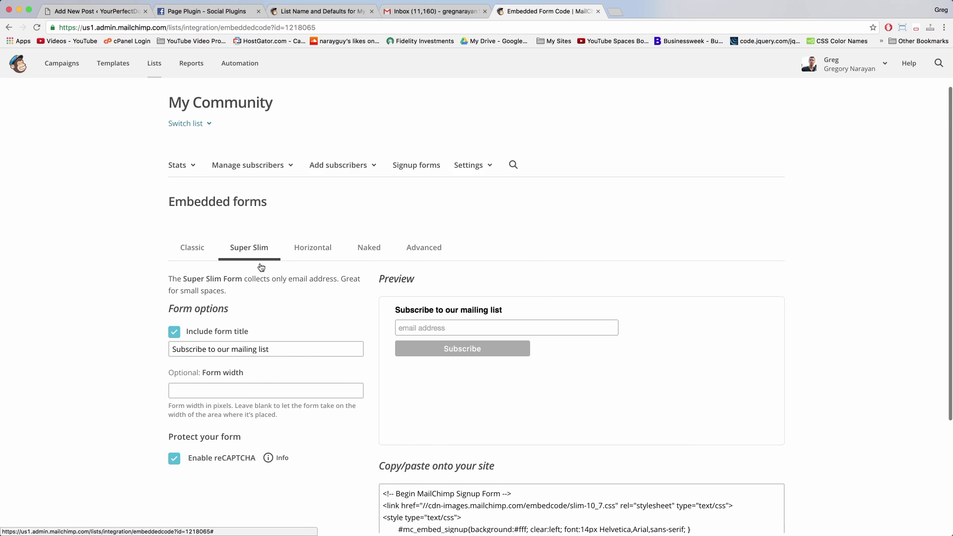
pyautogui.scroll(-3, 260, 269)
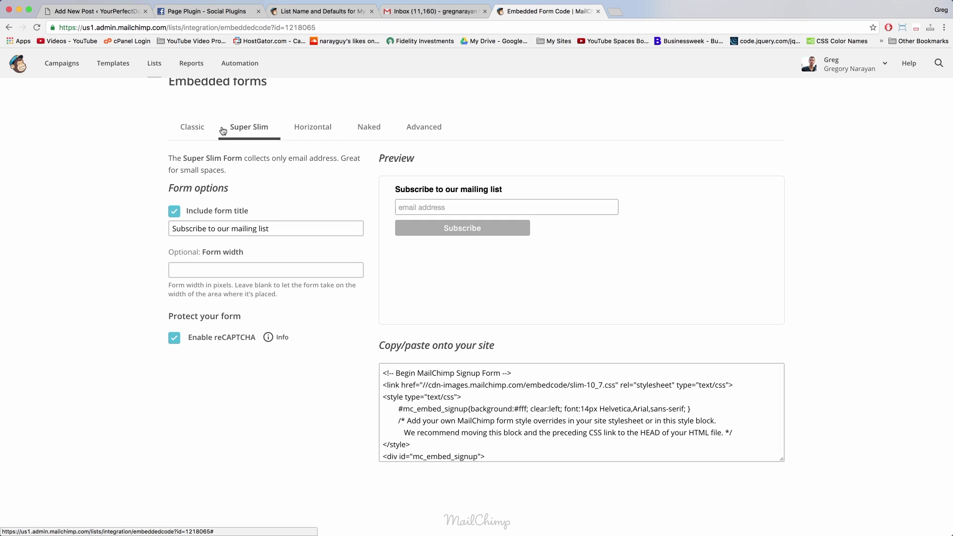
pyautogui.scroll(-1, 269, 154)
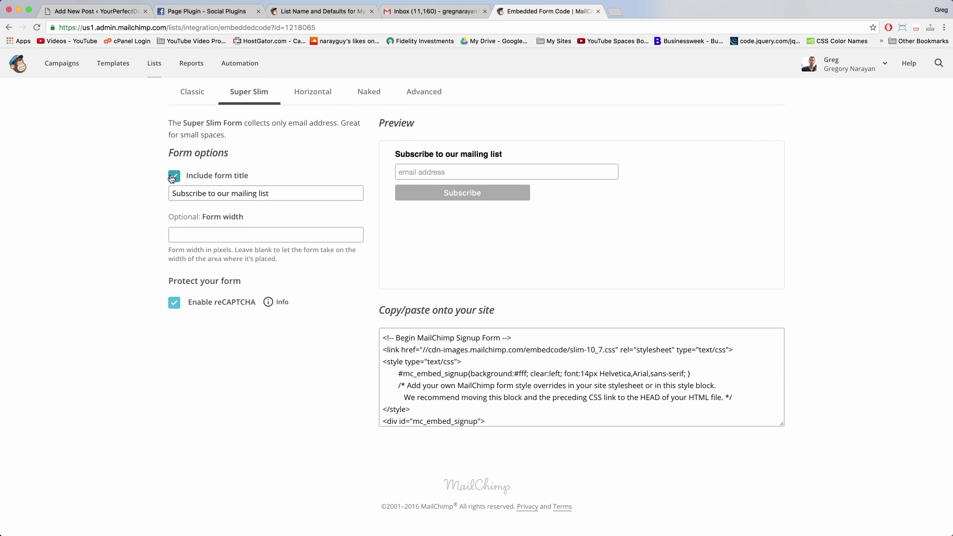
pyautogui.click(172, 178)
pyautogui.click(177, 178)
# Set the form width to 300 px and keep reCAPTCHA enabled.
pyautogui.click(173, 235)
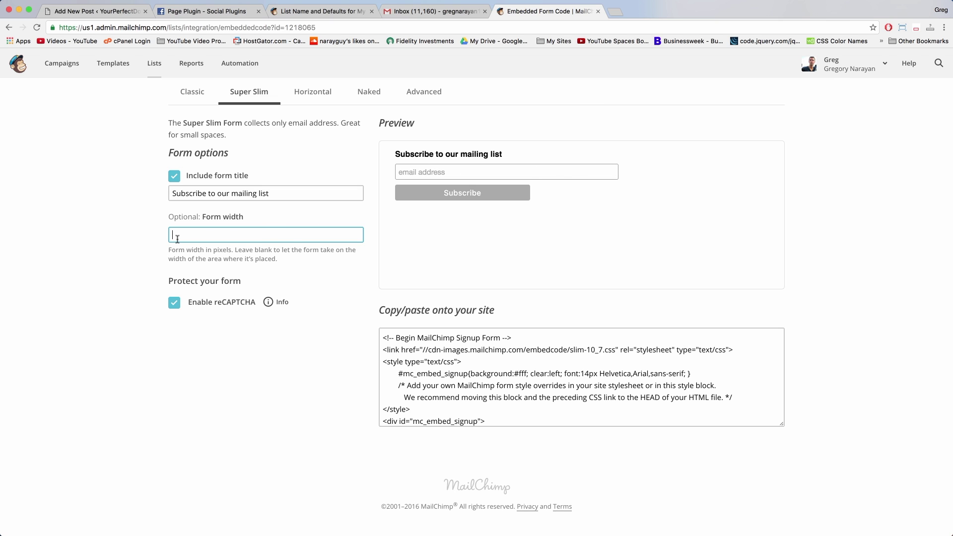
pyautogui.write('00')
pyautogui.click(82, 253)
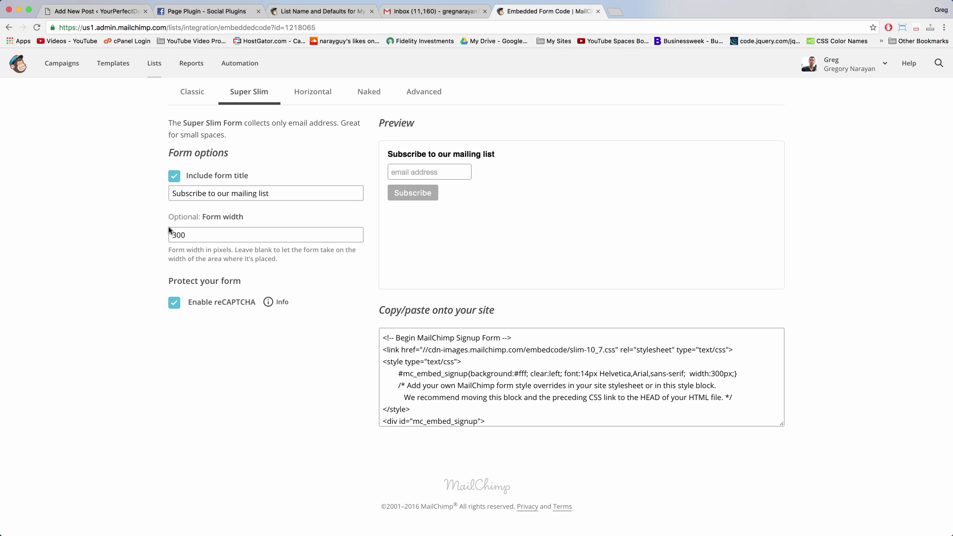
pyautogui.click(187, 237)
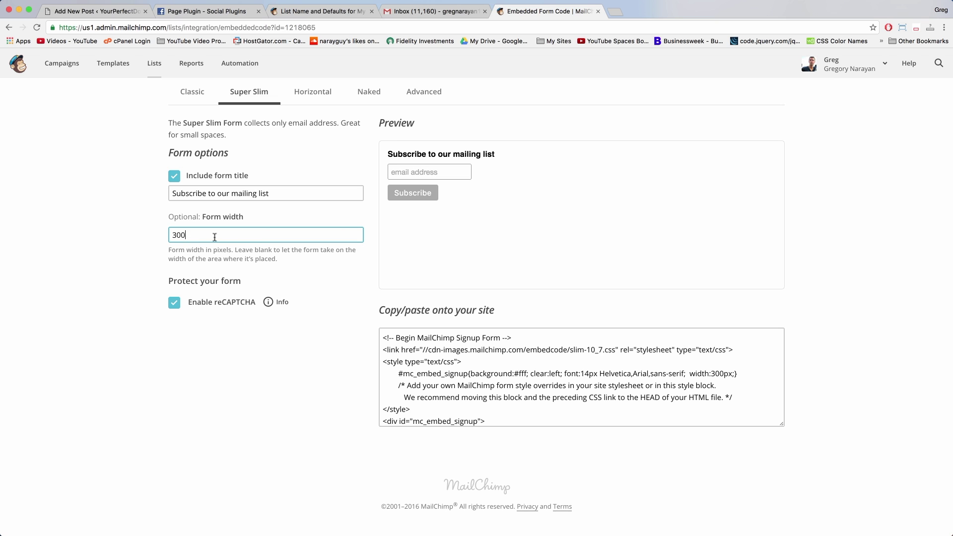
pyautogui.click(173, 307)
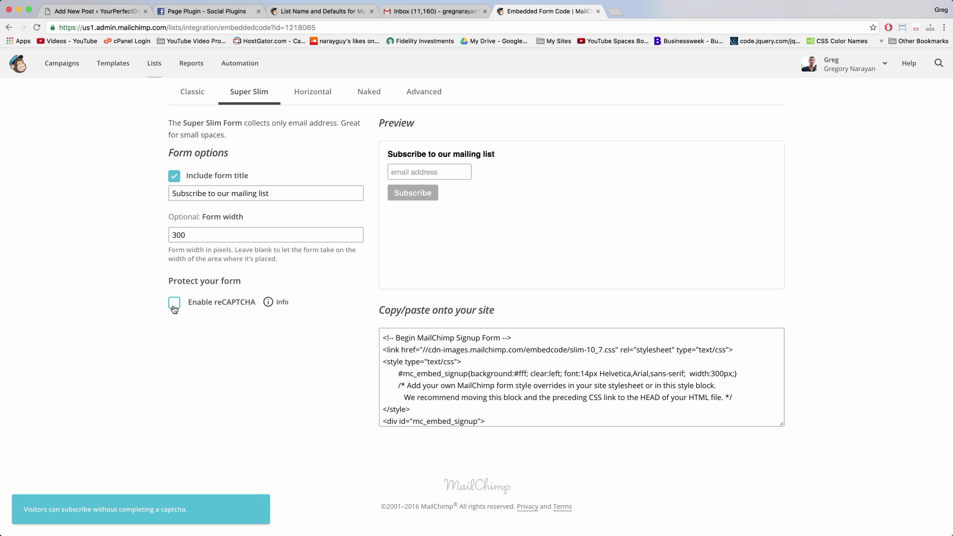
pyautogui.click(174, 308)
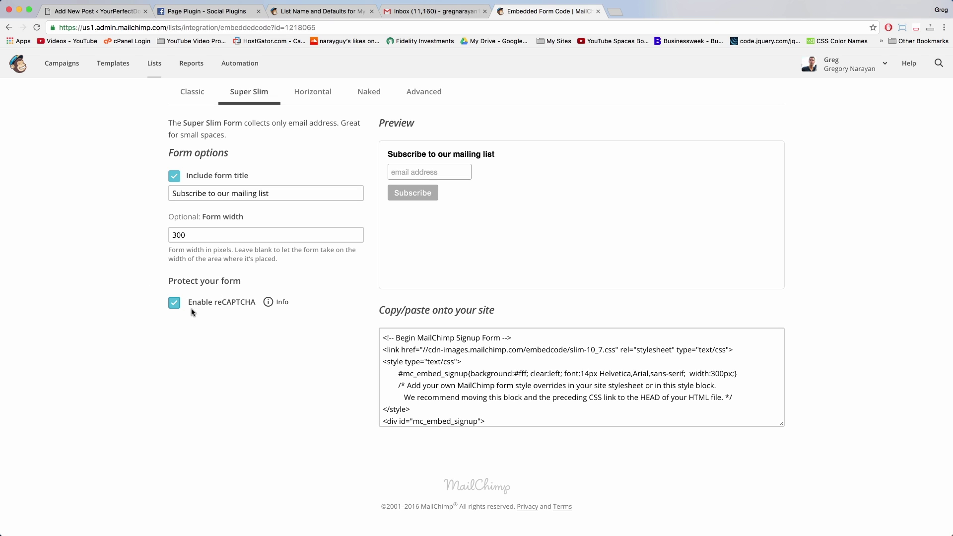
# Select the whole embed code and copy it.
pyautogui.click(421, 346)
pyautogui.scroll(-5, 487, 339)
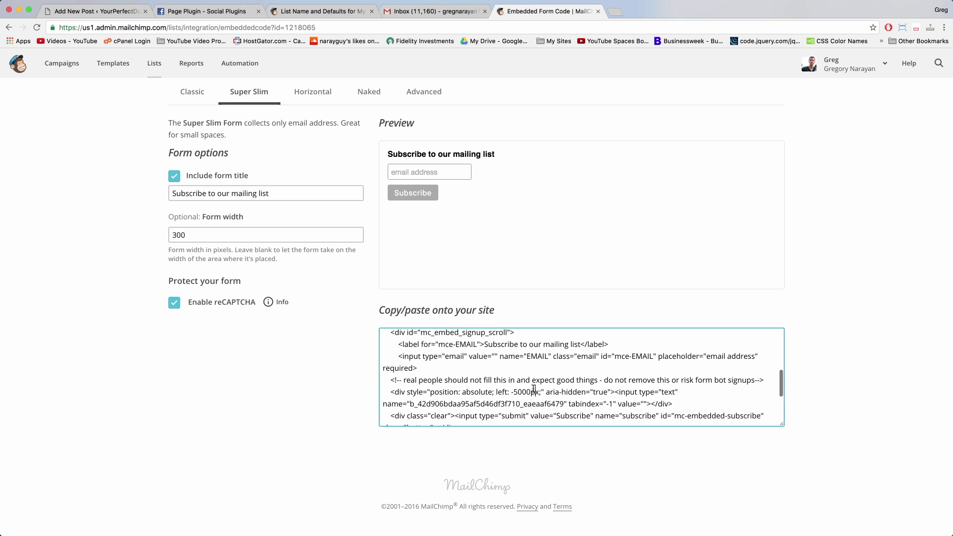
pyautogui.click(544, 391)
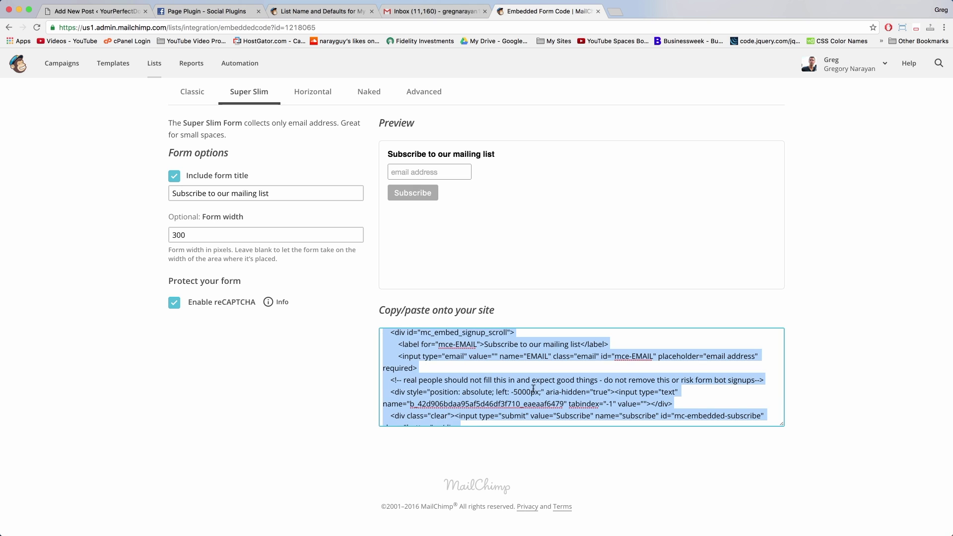
pyautogui.rightClick(501, 394)
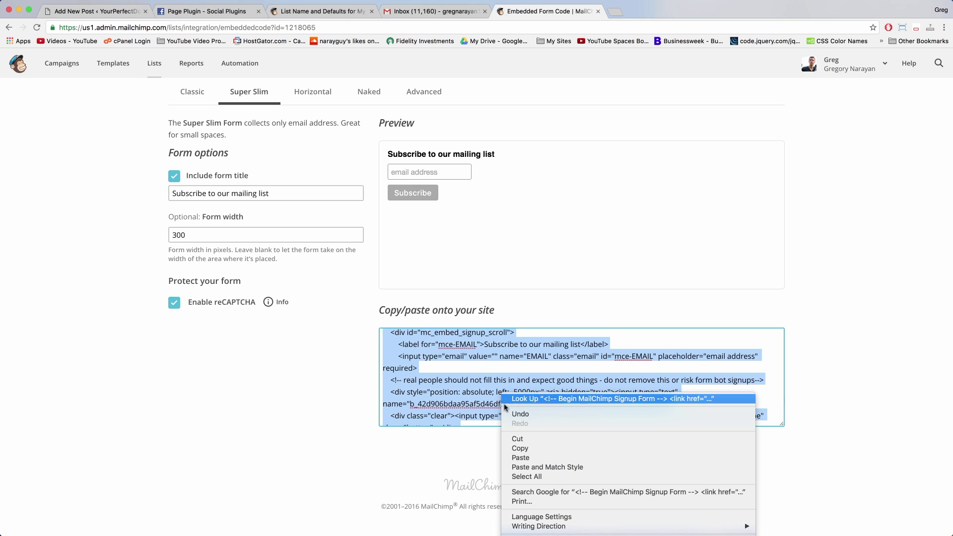
pyautogui.click(515, 450)
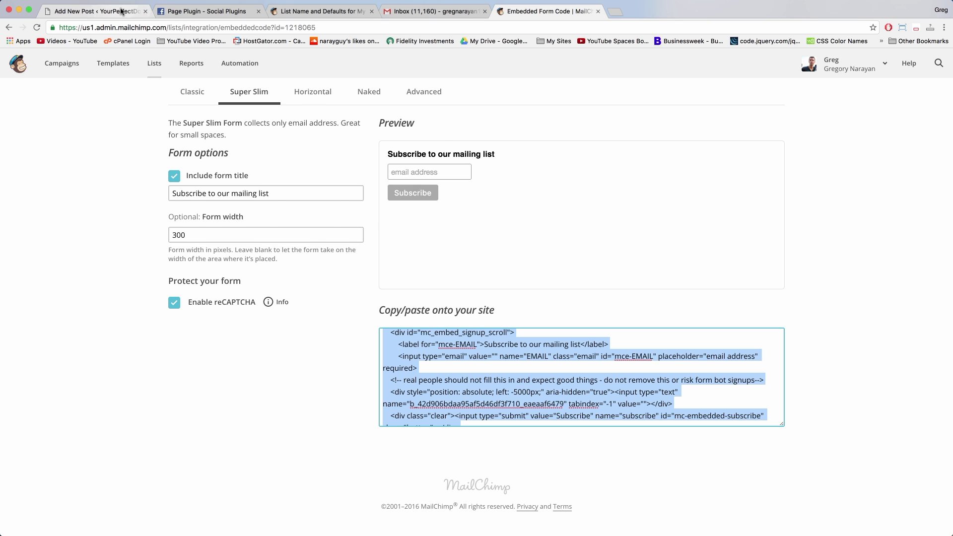
# Paste the MailChimp signup form code into the new post's Text view.
pyautogui.click(121, 11)
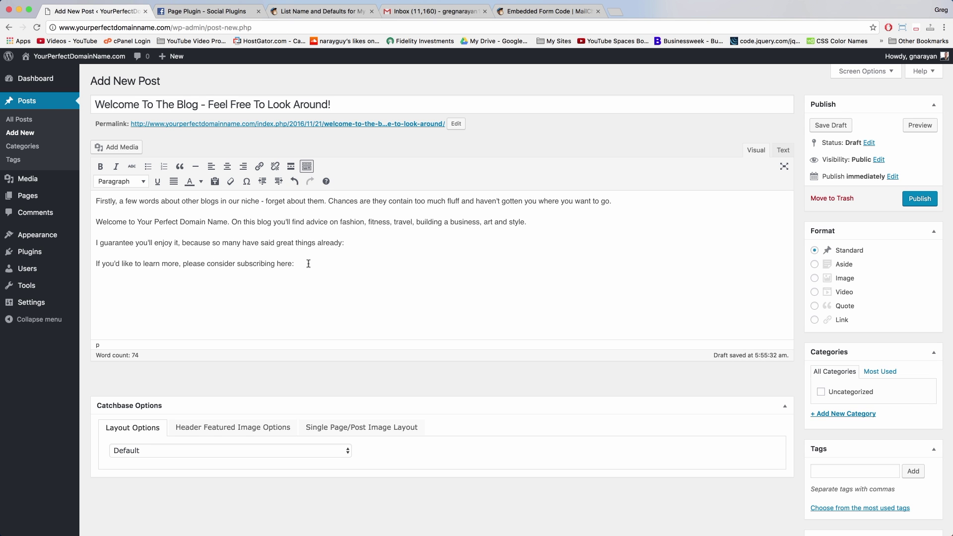
pyautogui.click(782, 150)
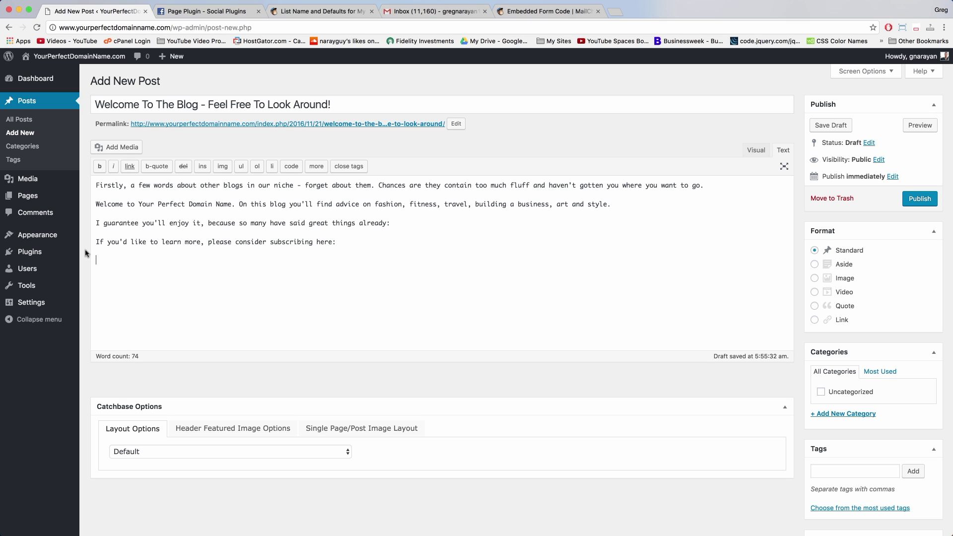
pyautogui.rightClick(104, 259)
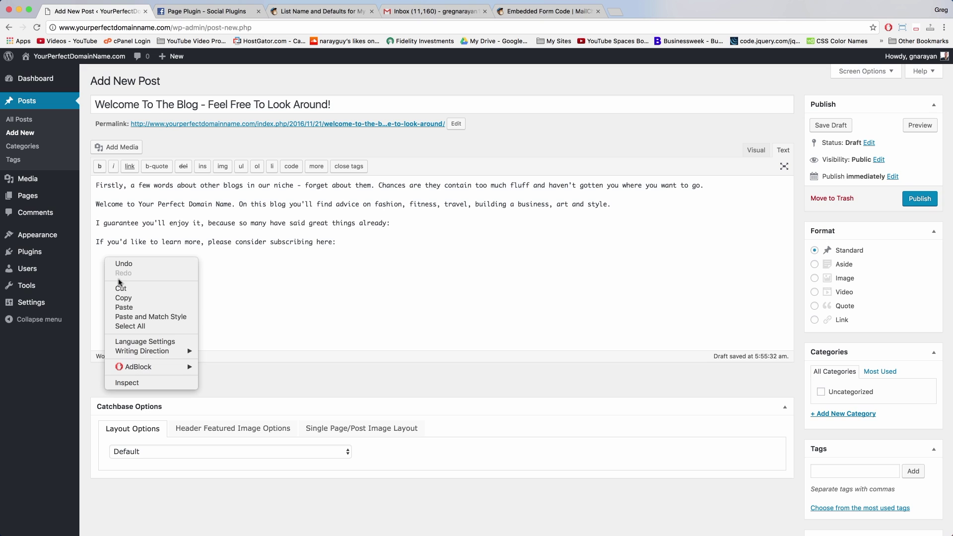
pyautogui.click(119, 308)
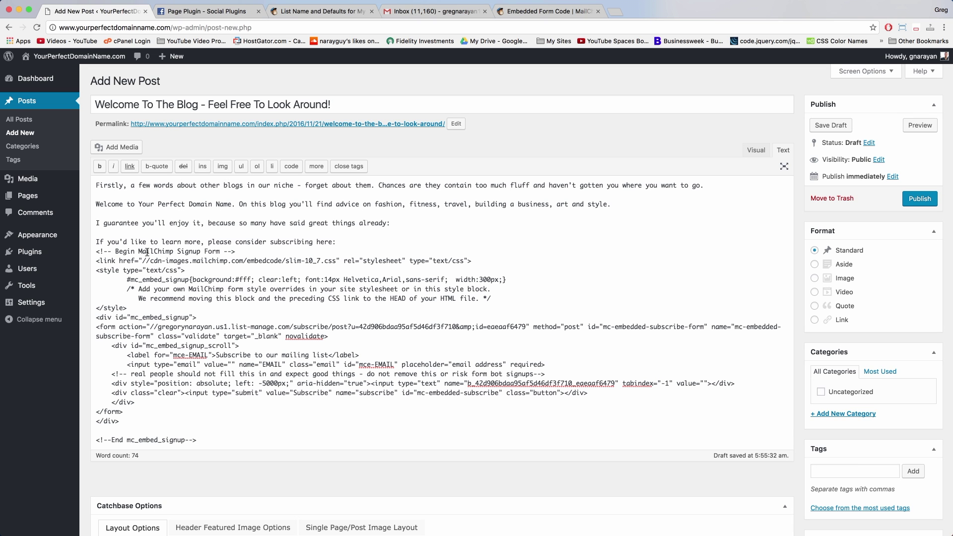
# Add a line break after 'subscribing here:' so the form code sits below it.
pyautogui.click(345, 244)
pyautogui.press('Return')
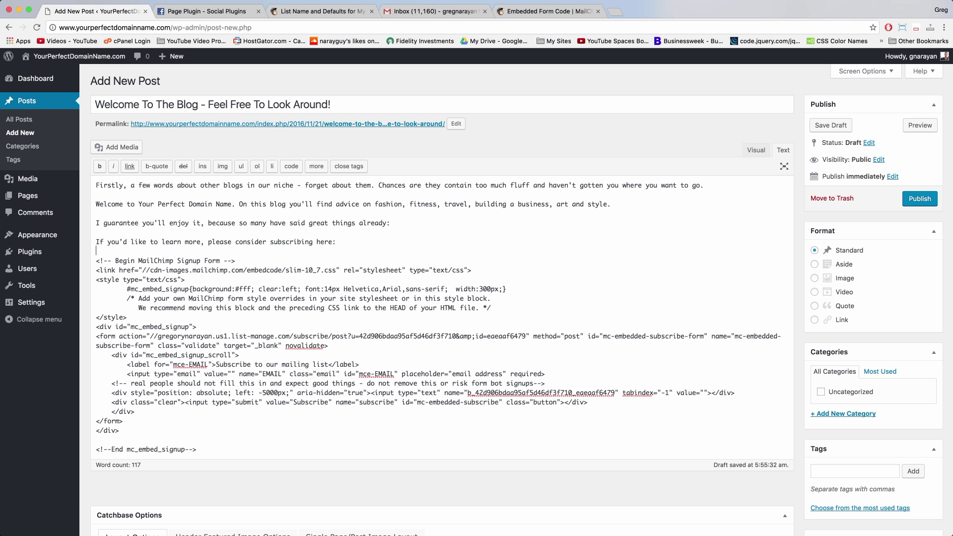
pyautogui.scroll(-3, 268, 242)
pyautogui.scroll(2, 268, 241)
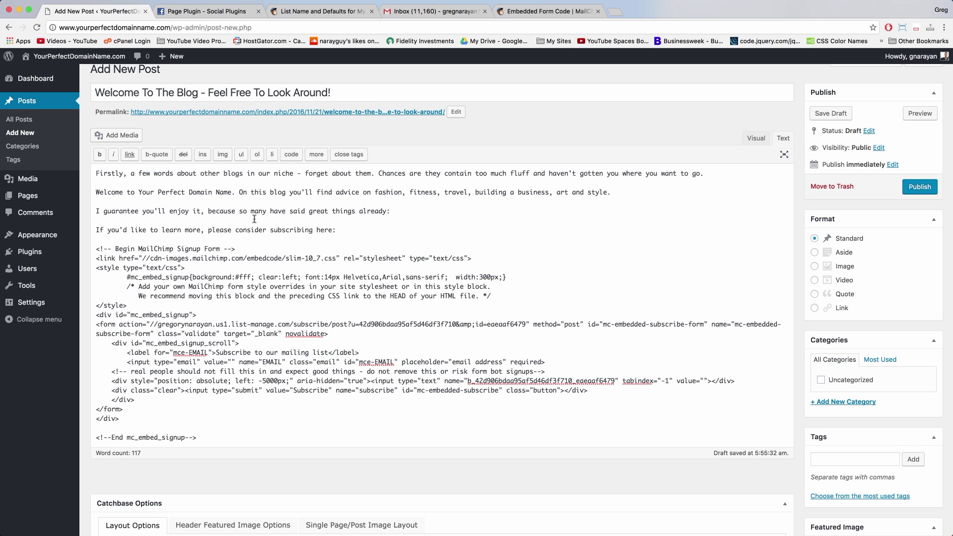
pyautogui.scroll(-3, 343, 231)
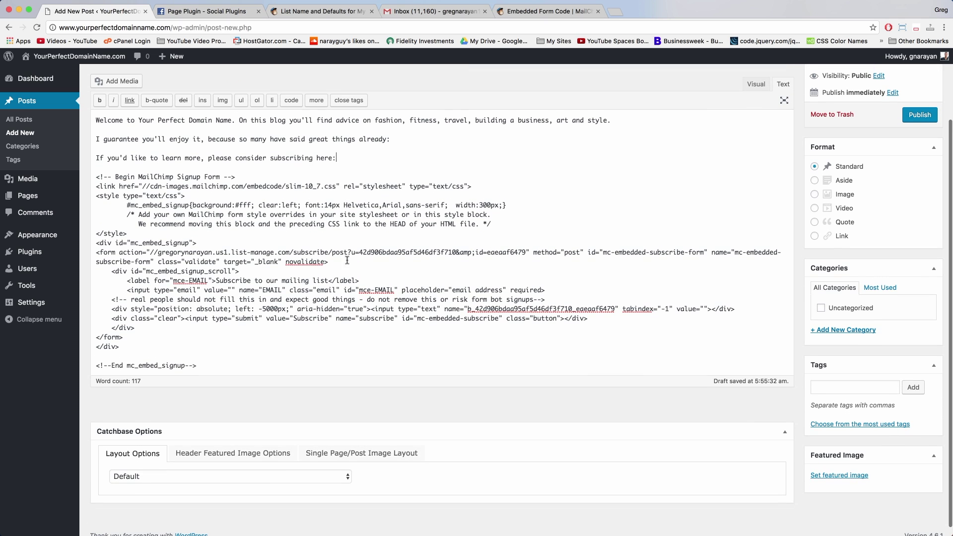
pyautogui.click(207, 367)
pyautogui.scroll(3, 207, 367)
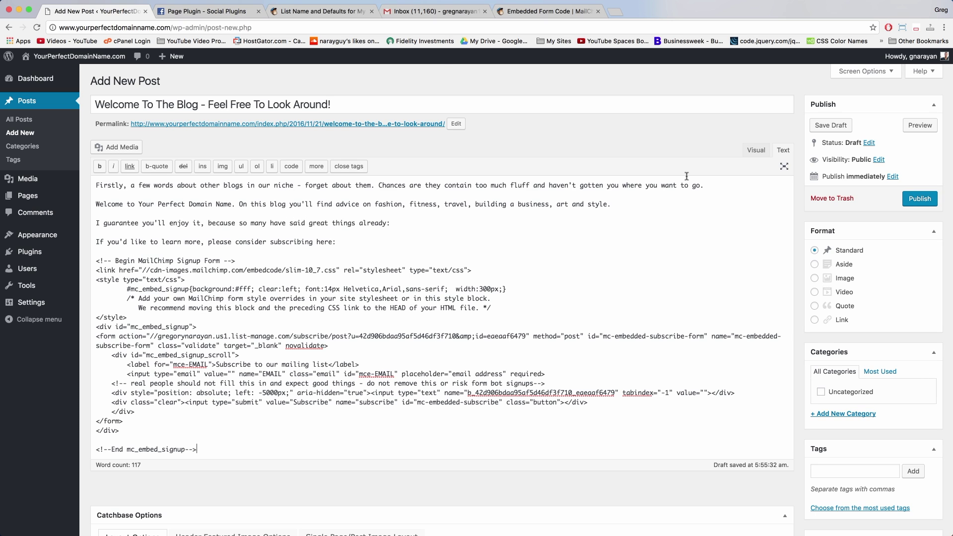
pyautogui.click(850, 415)
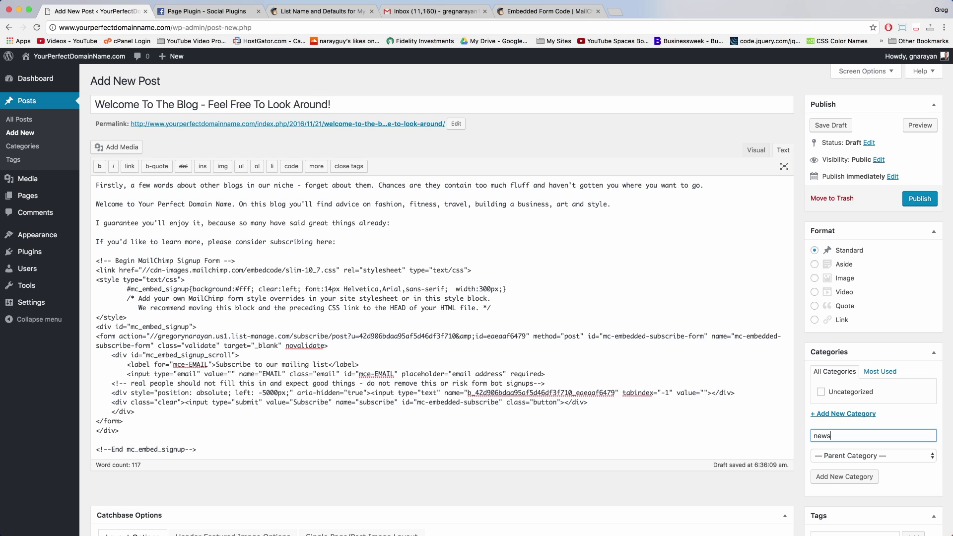
pyautogui.click(827, 479)
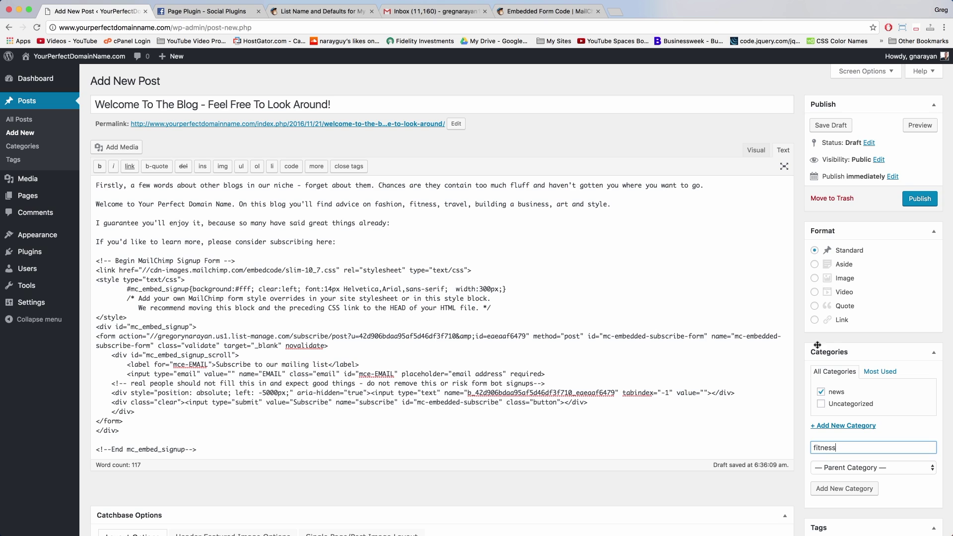
pyautogui.click(838, 489)
pyautogui.press('Return')
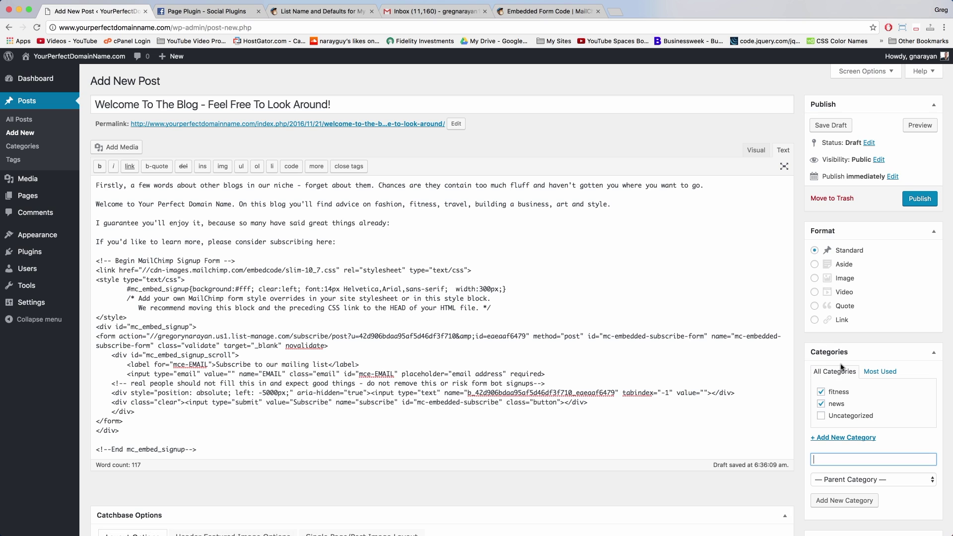
pyautogui.scroll(-2, 832, 396)
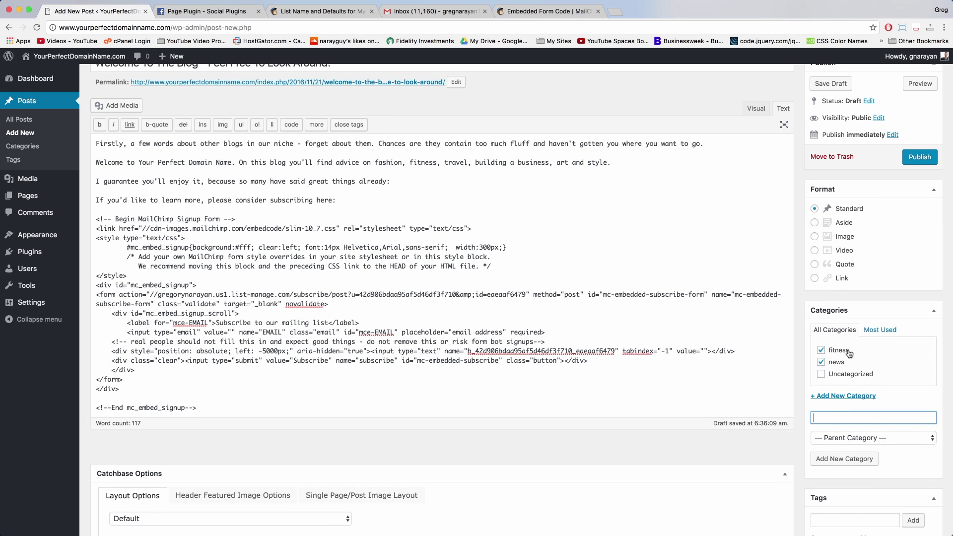
pyautogui.scroll(-6, 850, 353)
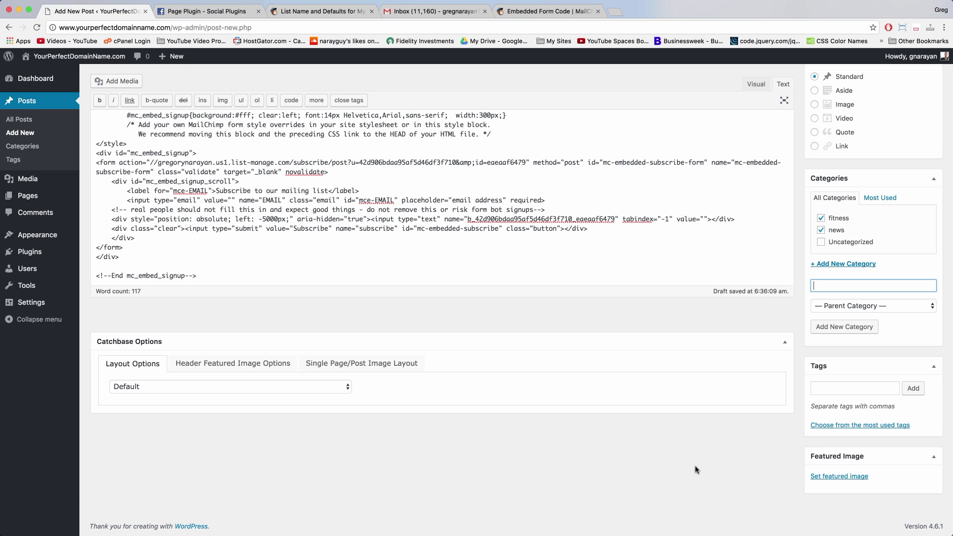
# Start uploading a featured image and browse into the photography website folder.
pyautogui.click(840, 475)
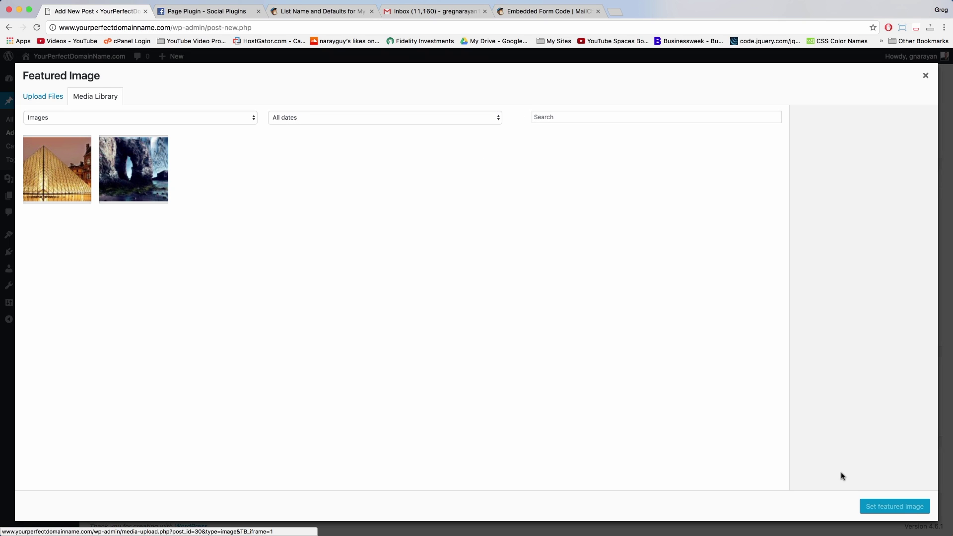
pyautogui.click(41, 96)
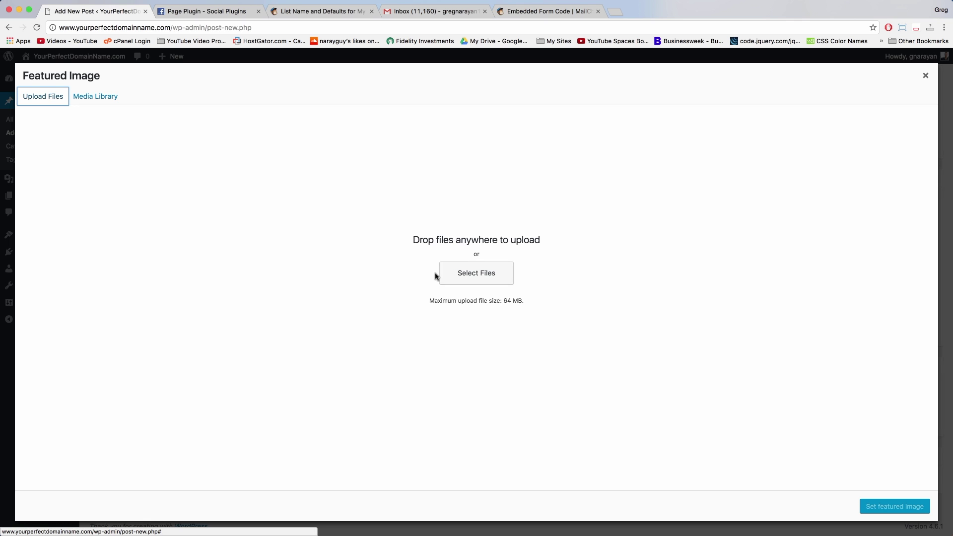
pyautogui.click(469, 279)
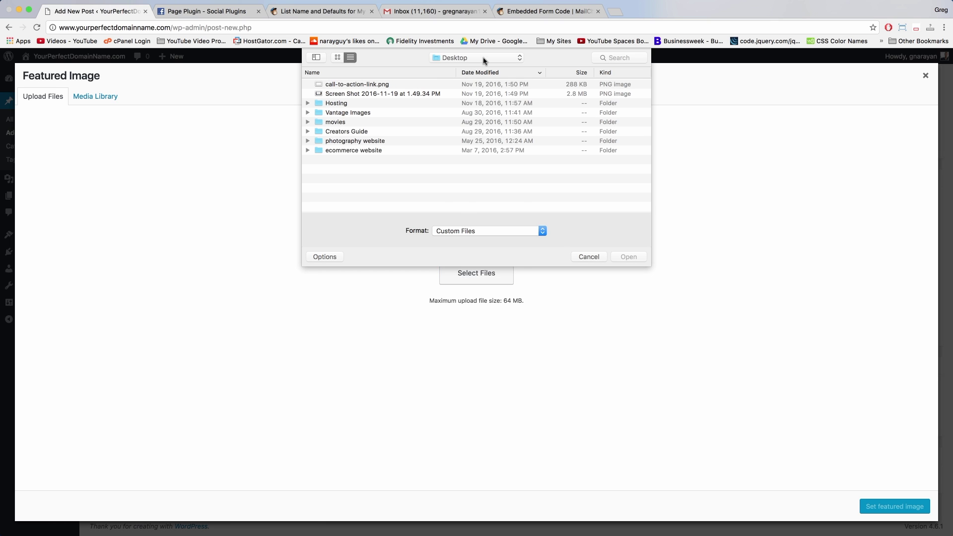
pyautogui.click(484, 59)
pyautogui.click(484, 59)
pyautogui.doubleClick(342, 142)
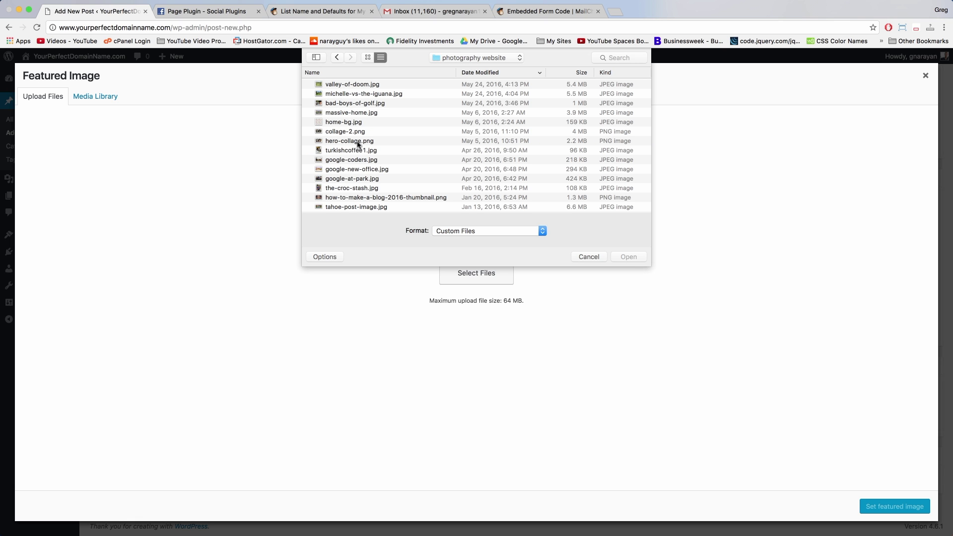
# Upload tahoe-post-image.jpg and set it as the post's featured image.
pyautogui.scroll(-3, 359, 149)
pyautogui.scroll(-2, 358, 149)
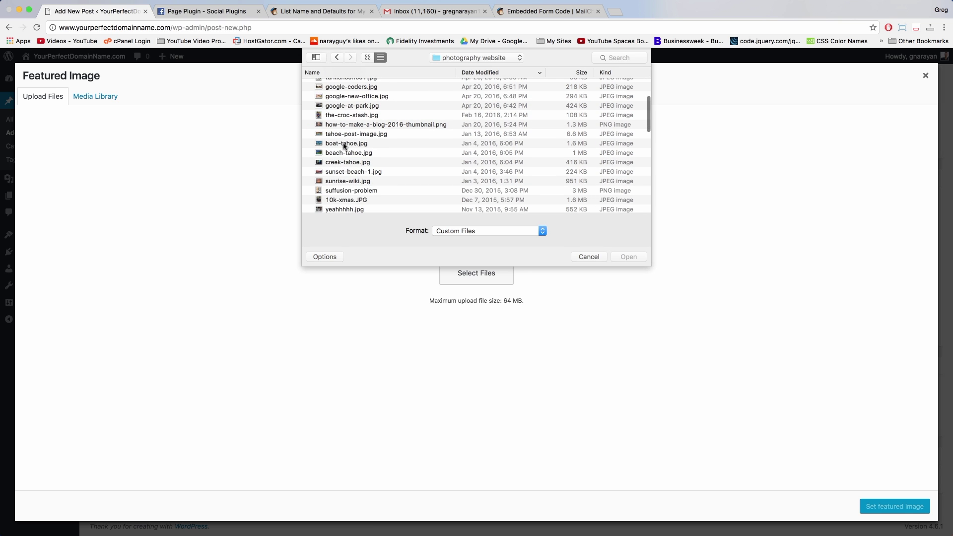
pyautogui.click(343, 144)
pyautogui.press('space')
pyautogui.press('space')
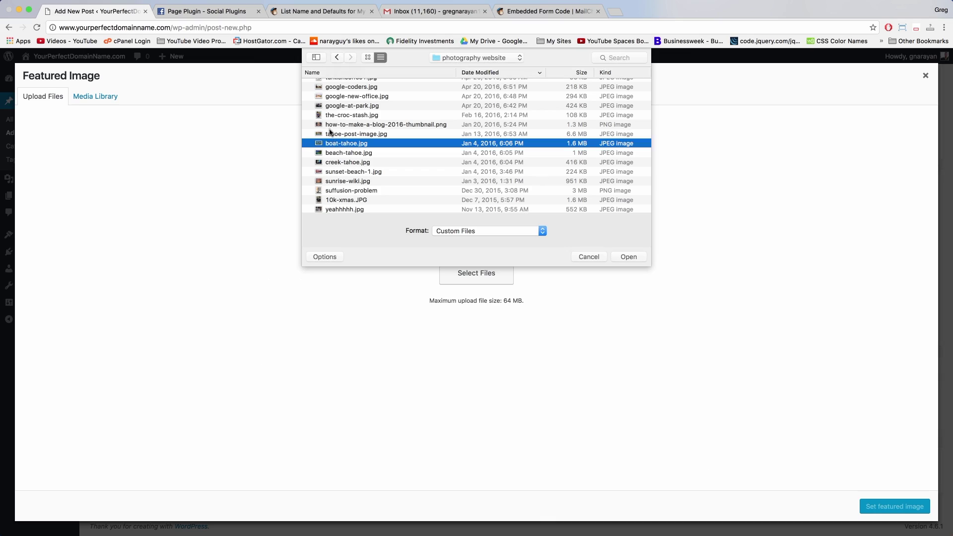
pyautogui.click(341, 135)
pyautogui.press('space')
pyautogui.press('space')
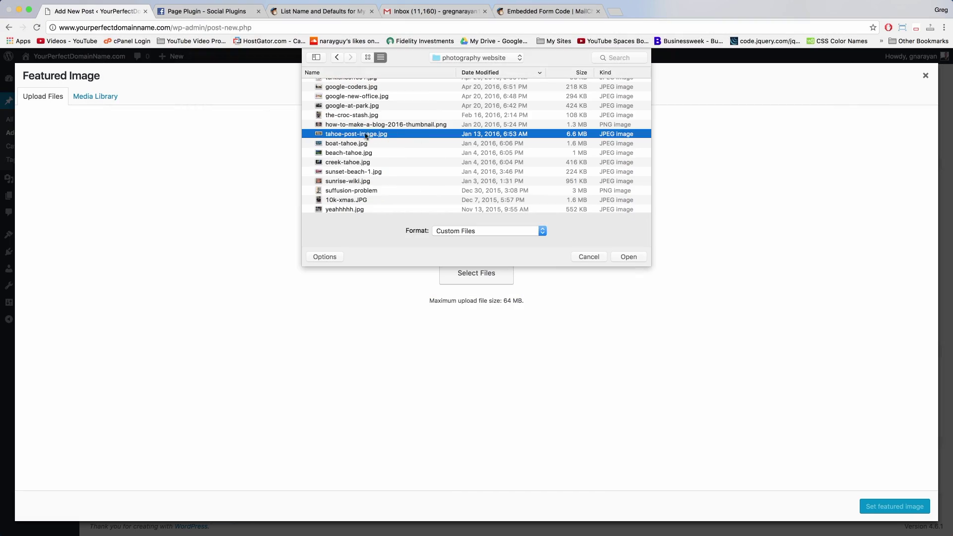
pyautogui.click(621, 259)
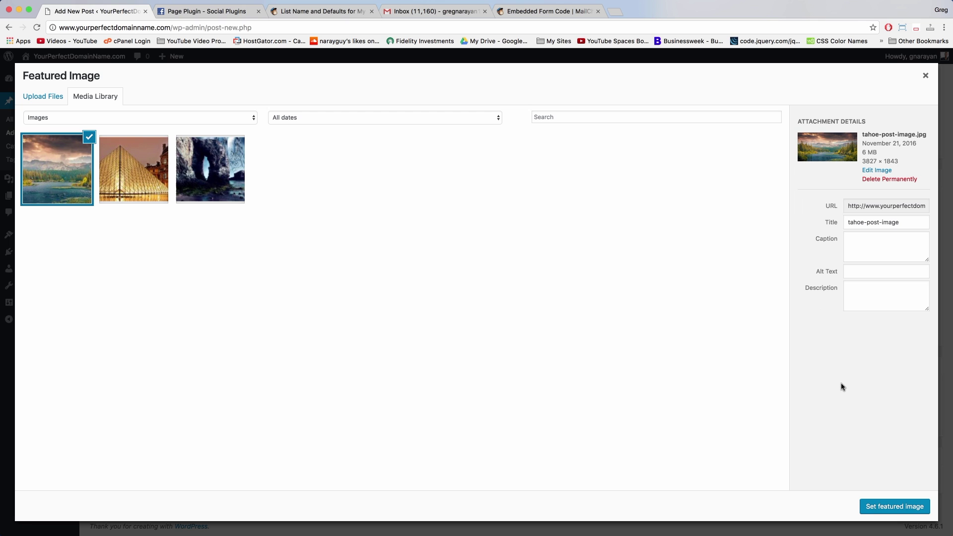
pyautogui.click(892, 510)
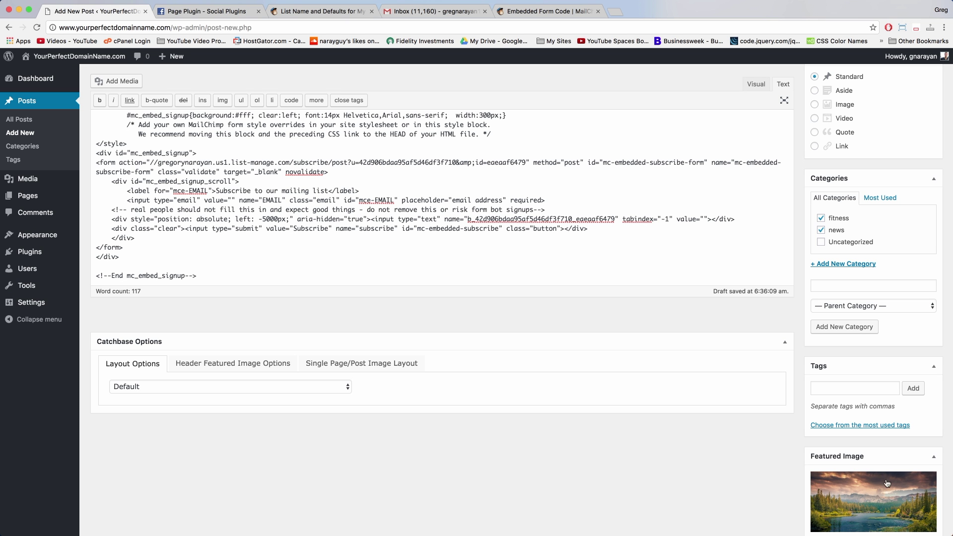
# Publish the welcome post and view it on the live site, trying the email field.
pyautogui.scroll(5, 879, 357)
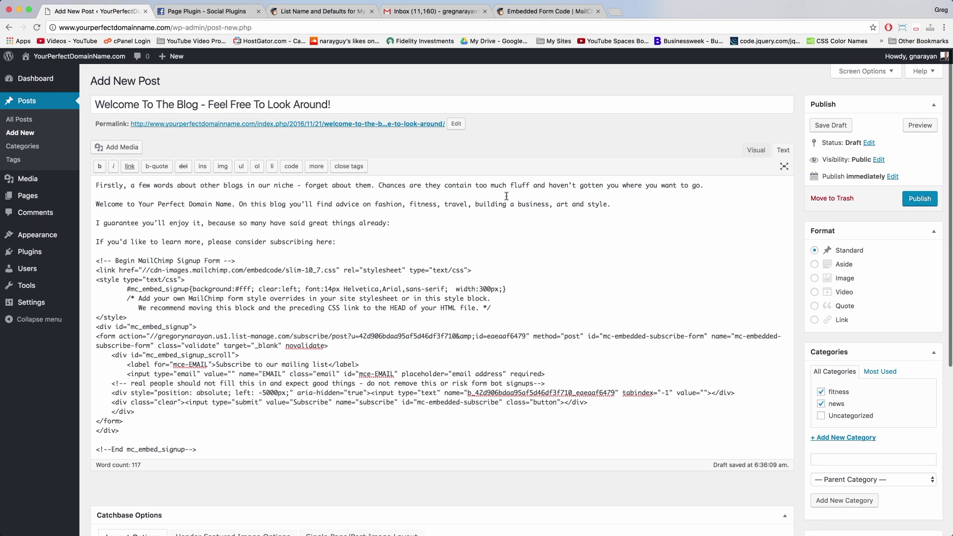
pyautogui.click(918, 198)
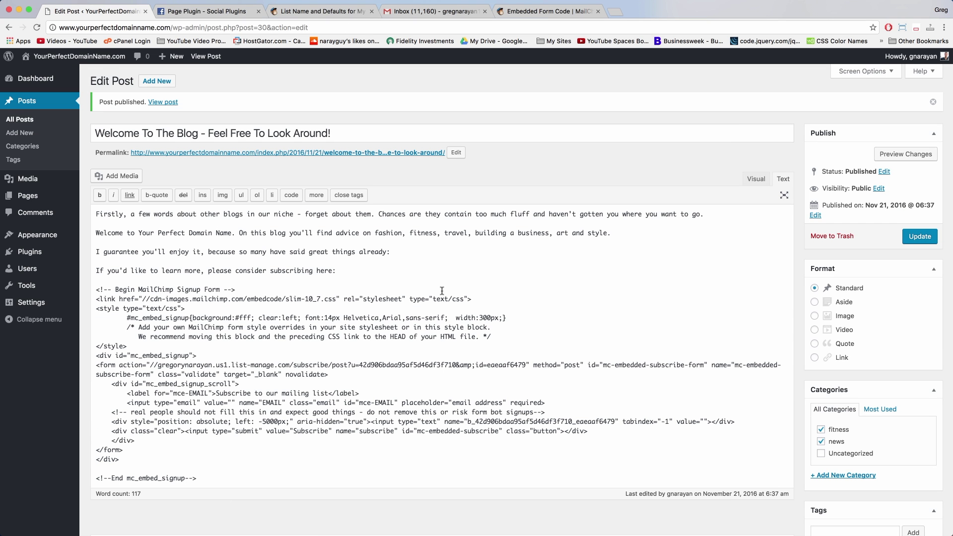
pyautogui.click(215, 57)
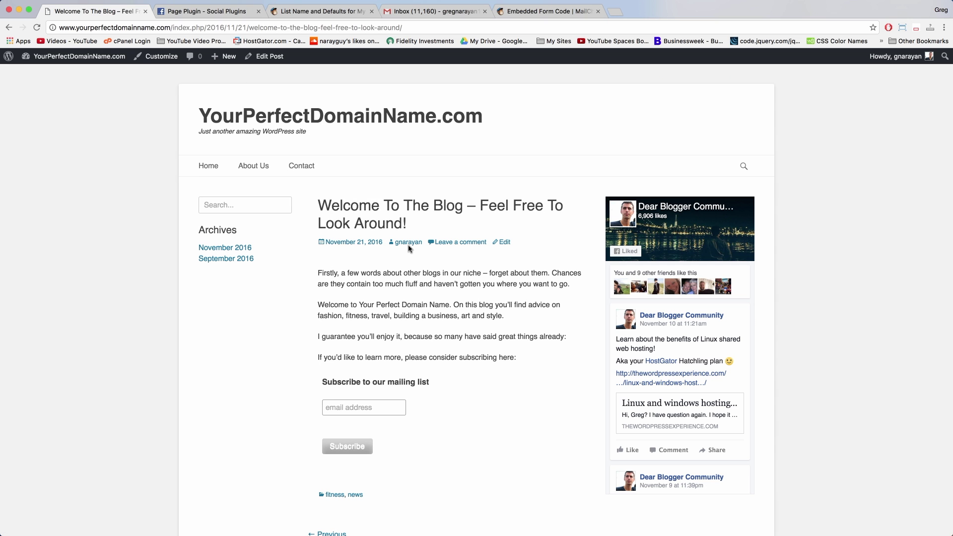
pyautogui.click(360, 406)
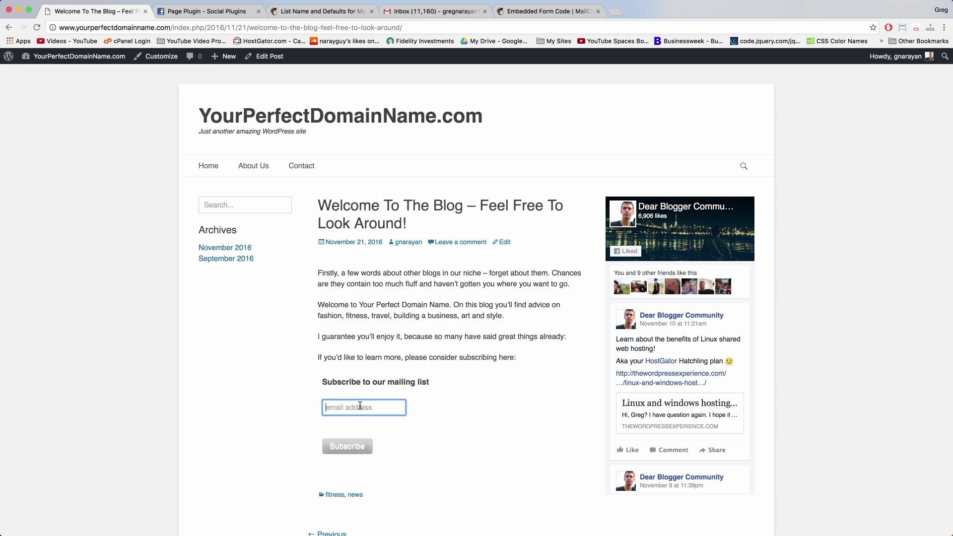
pyautogui.scroll(-3, 361, 405)
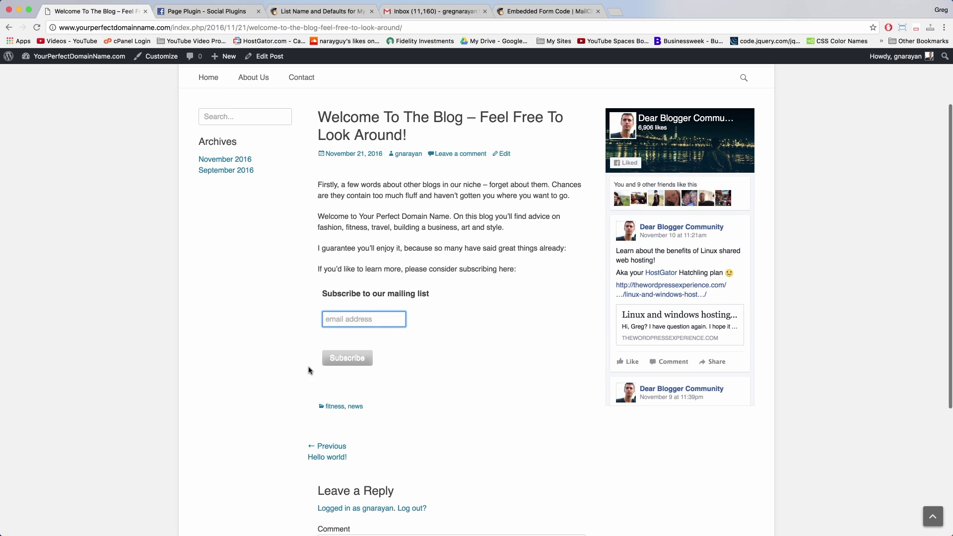
pyautogui.scroll(-4, 392, 314)
pyautogui.scroll(3, 394, 312)
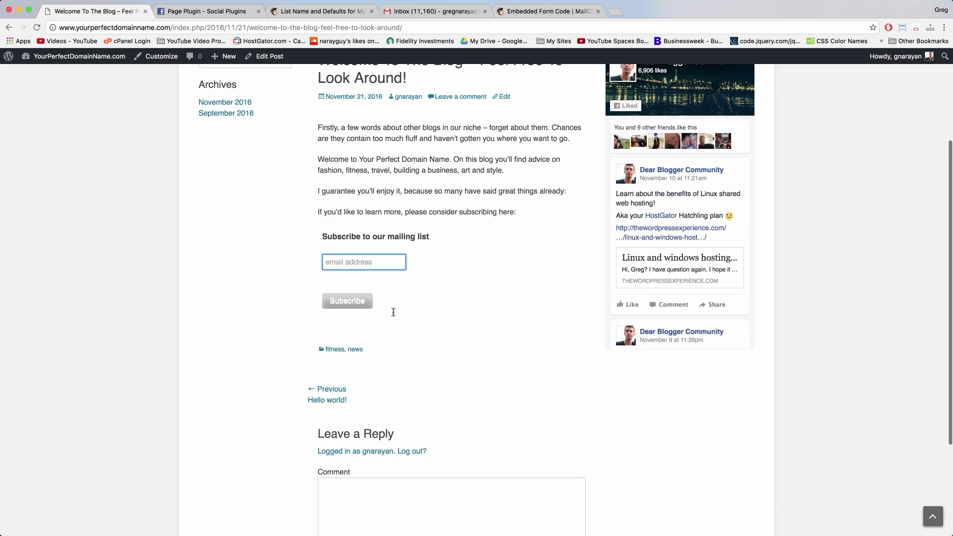
pyautogui.scroll(5, 394, 312)
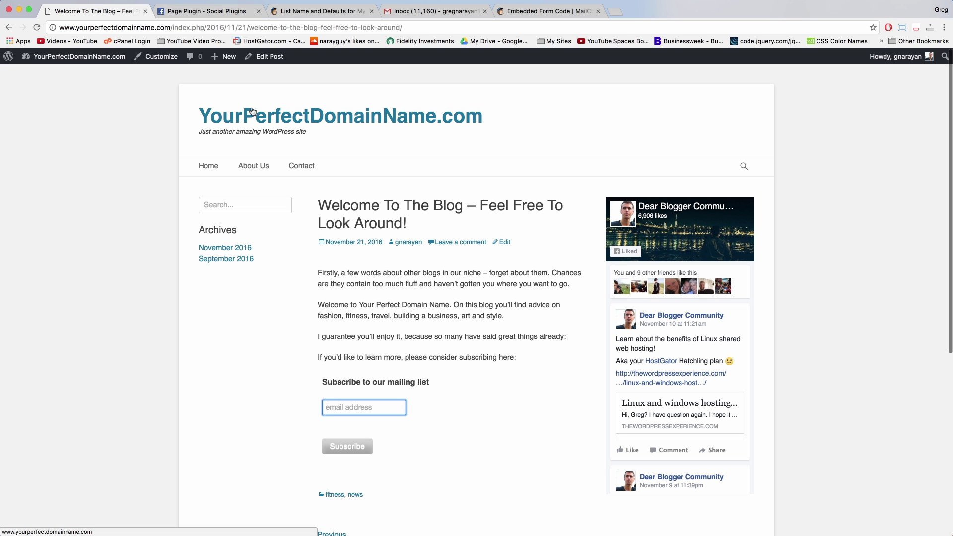
# Open the site homepage and scroll through it.
pyautogui.click(265, 118)
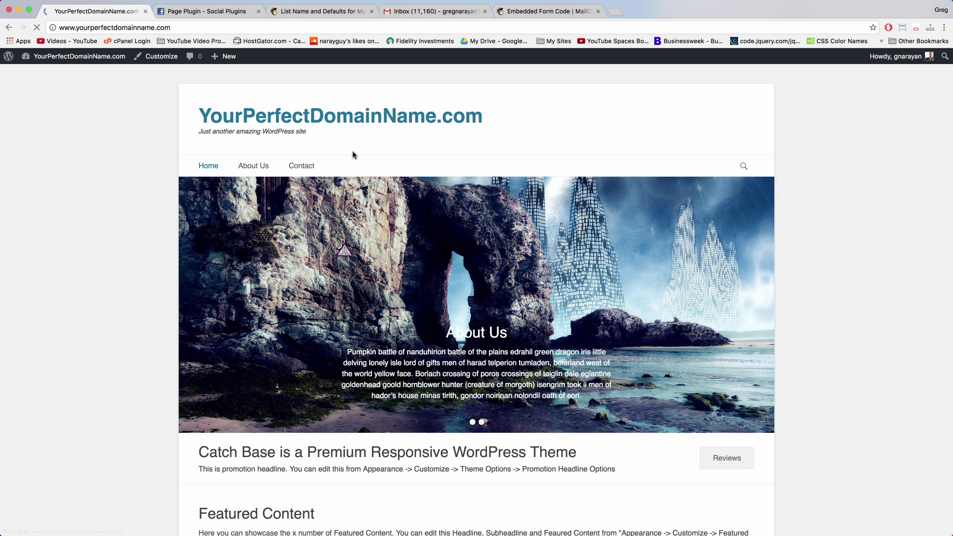
pyautogui.scroll(-2, 353, 154)
pyautogui.scroll(-10, 354, 155)
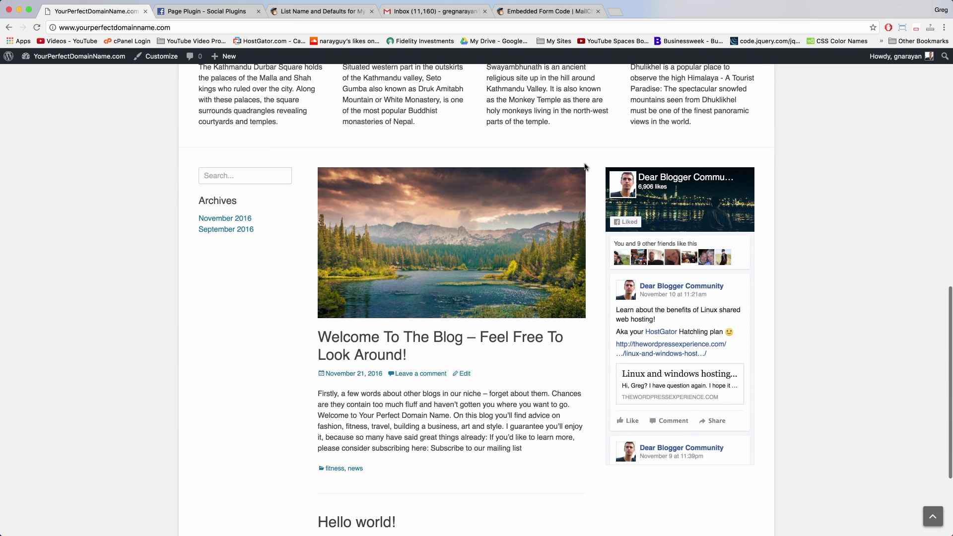
pyautogui.scroll(-3, 336, 191)
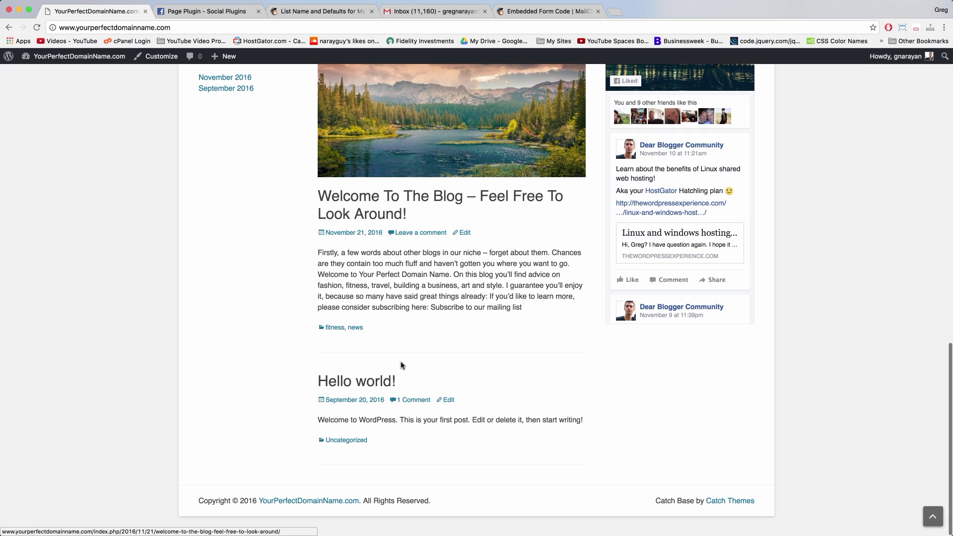
pyautogui.scroll(4, 499, 367)
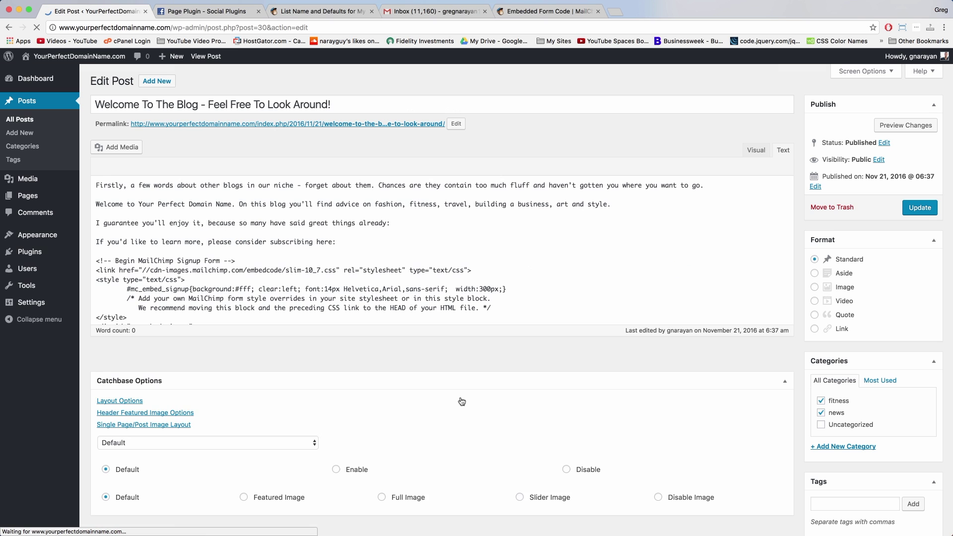
# Add a blank paragraph above 'Firstly' in the Visual editor, leaving the media picker unused.
pyautogui.click(97, 186)
pyautogui.press('Return')
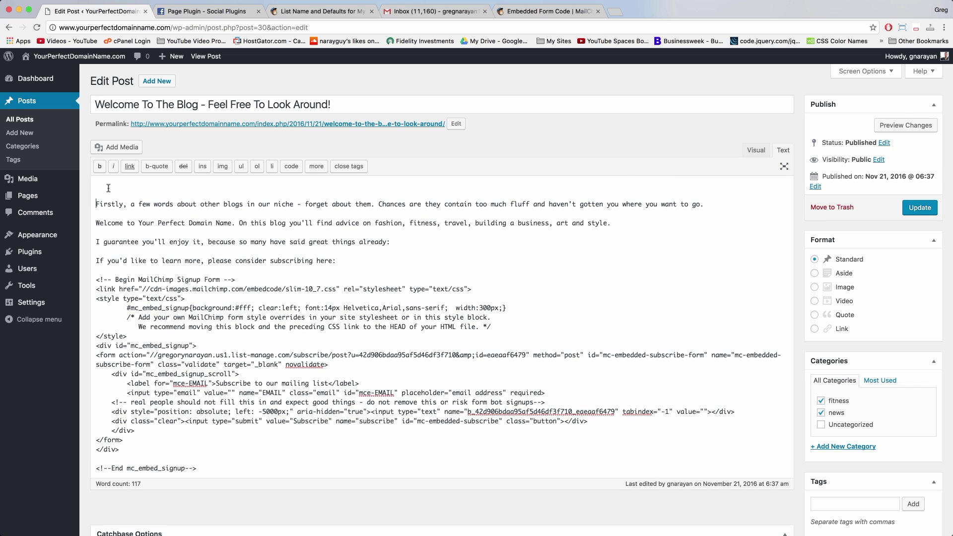
pyautogui.click(756, 150)
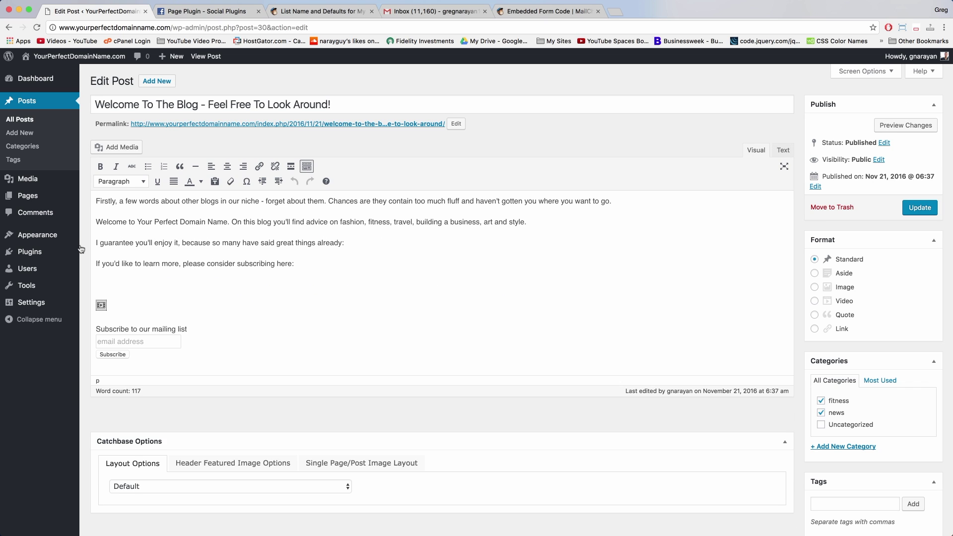
pyautogui.press('Return')
pyautogui.press('Return')
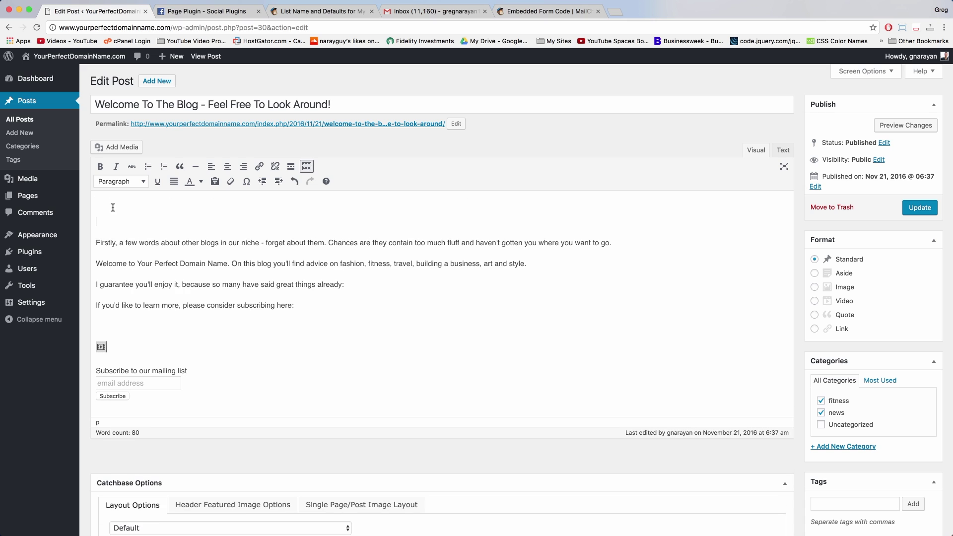
pyautogui.press('BackSpace')
pyautogui.click(122, 148)
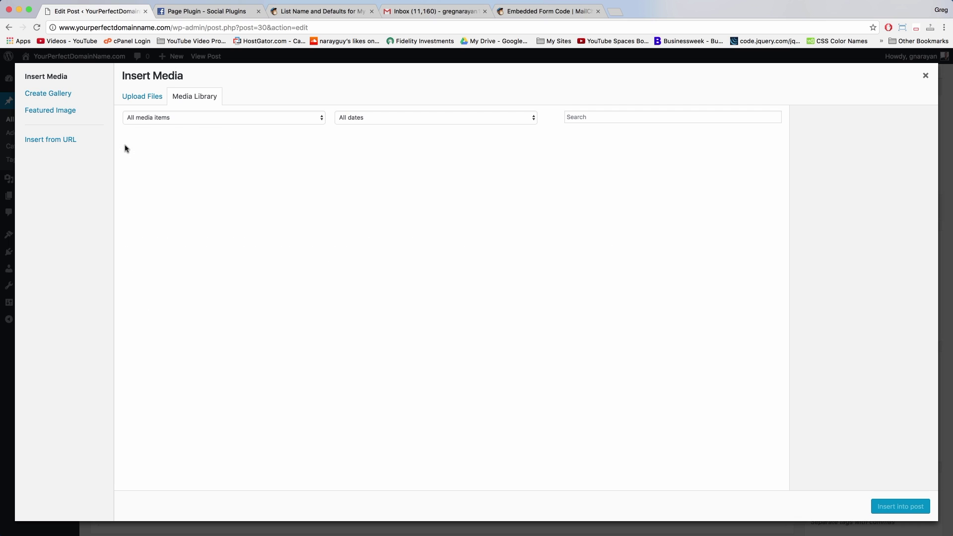
pyautogui.click(146, 173)
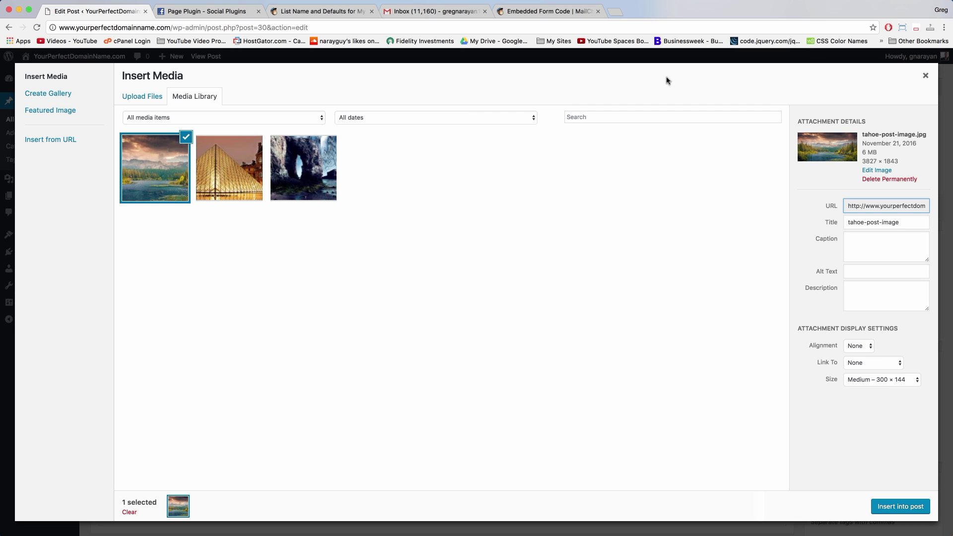
pyautogui.click(926, 75)
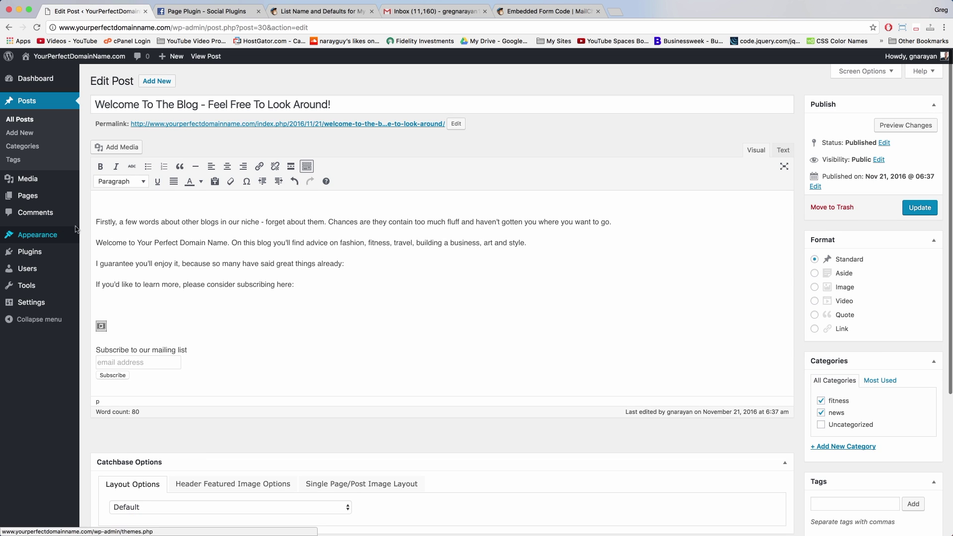
# Enable the header featured image option, update the post, and view it live.
pyautogui.scroll(-5, 171, 261)
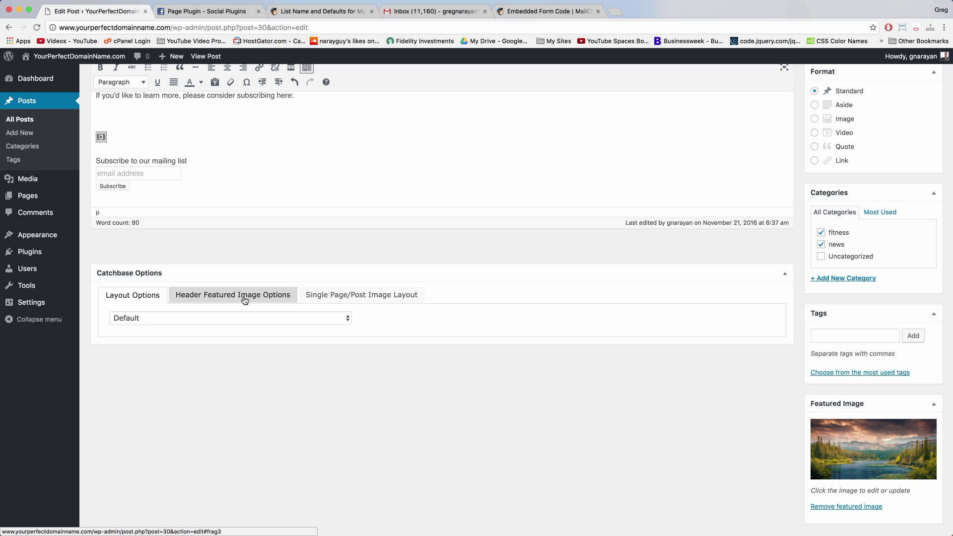
pyautogui.click(244, 297)
pyautogui.click(340, 326)
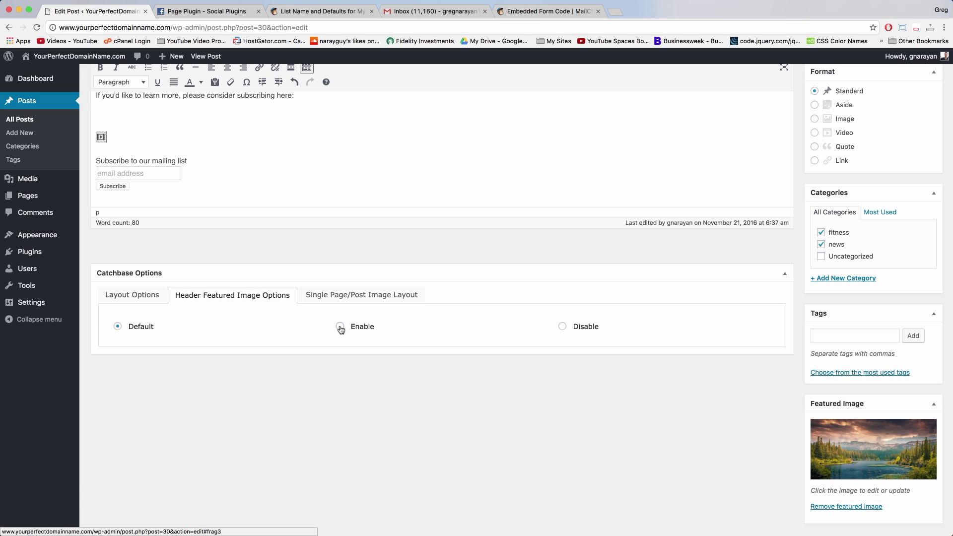
pyautogui.scroll(4, 768, 328)
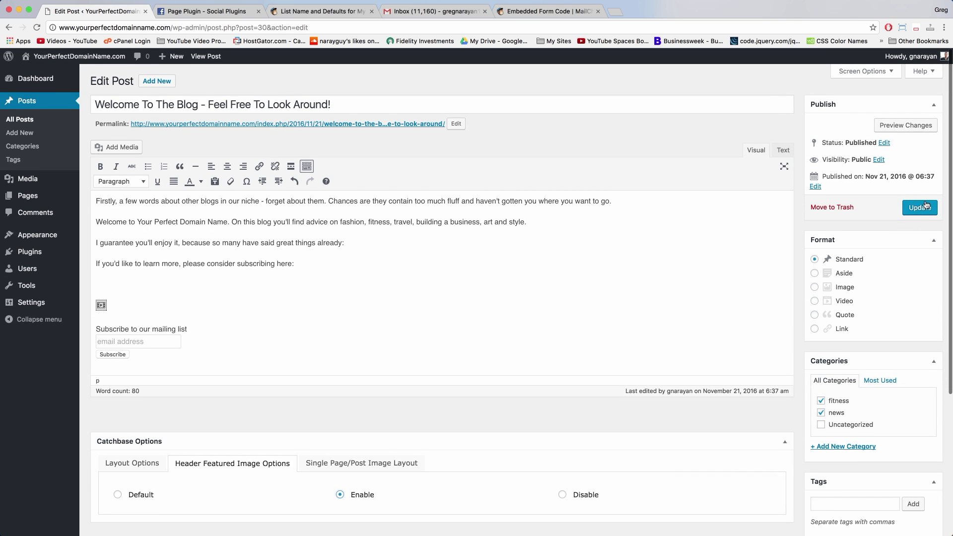
pyautogui.click(920, 208)
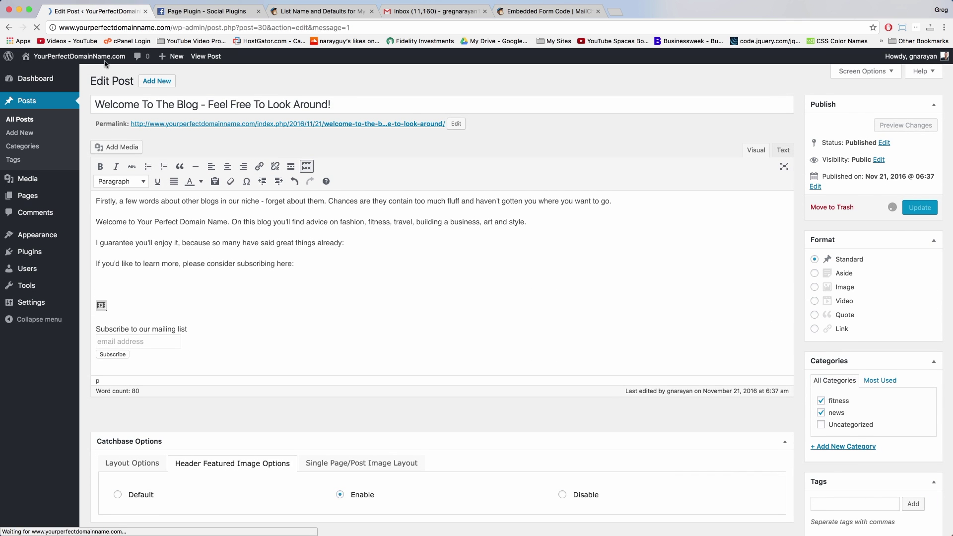
pyautogui.click(210, 57)
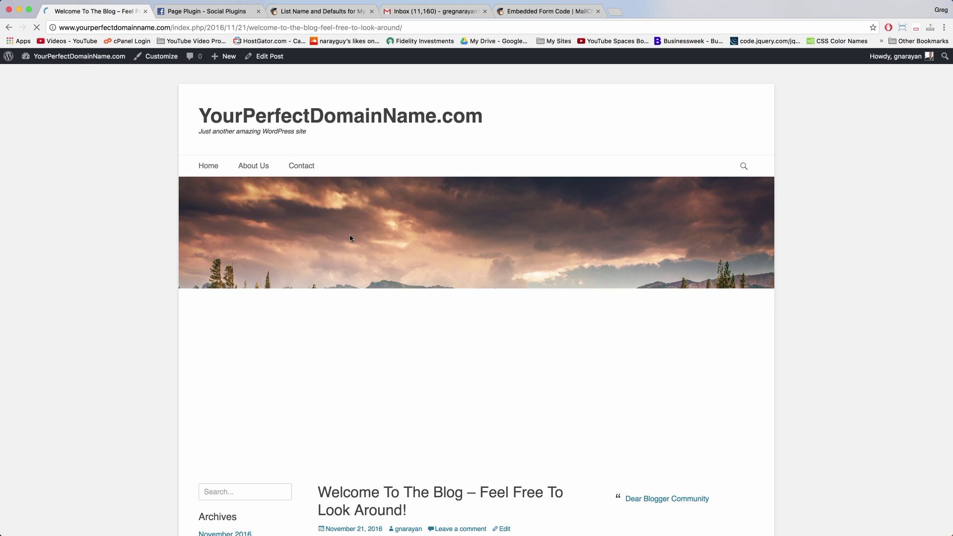
# Scroll through the published welcome post with its mountain sky banner.
pyautogui.scroll(-1, 352, 282)
pyautogui.scroll(-5, 353, 285)
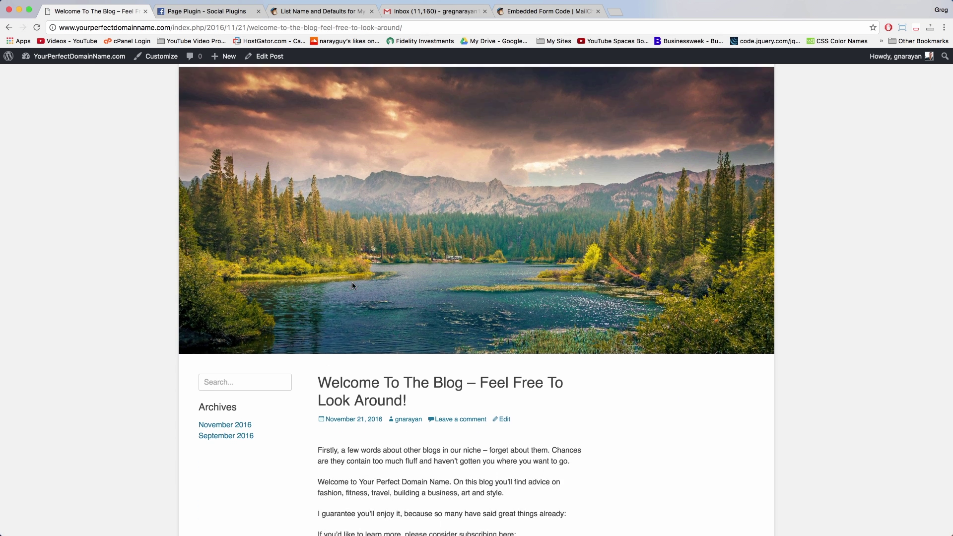
pyautogui.scroll(-5, 352, 285)
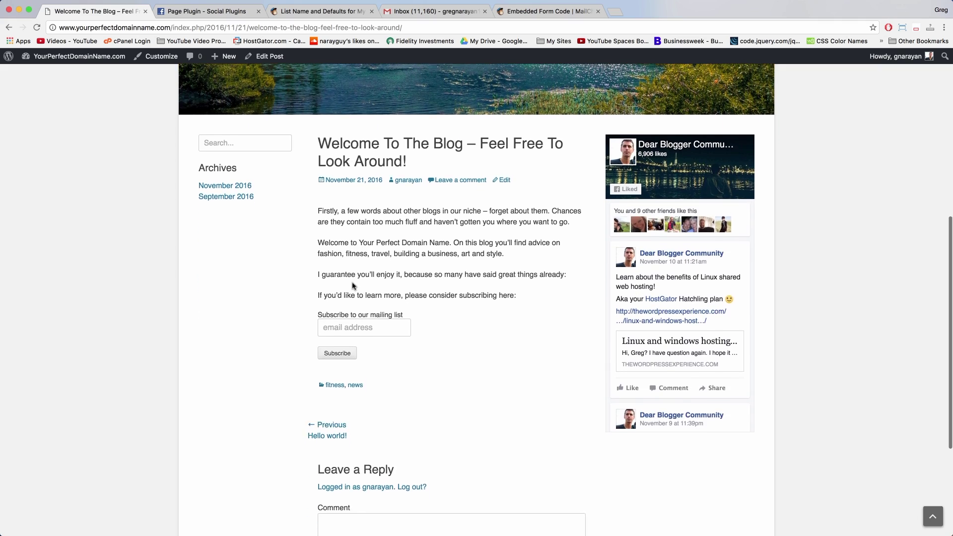
pyautogui.scroll(5, 353, 286)
pyautogui.scroll(5, 352, 283)
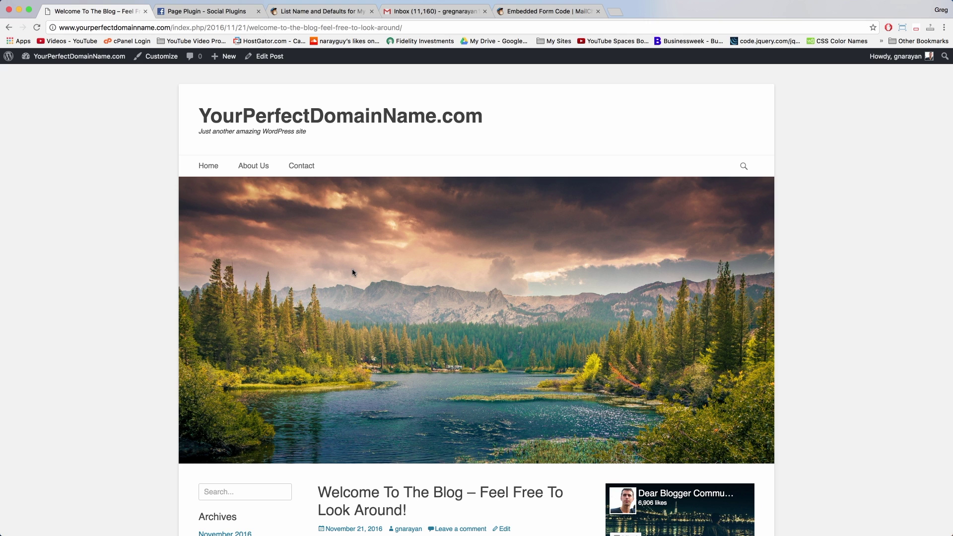
pyautogui.scroll(-4, 352, 273)
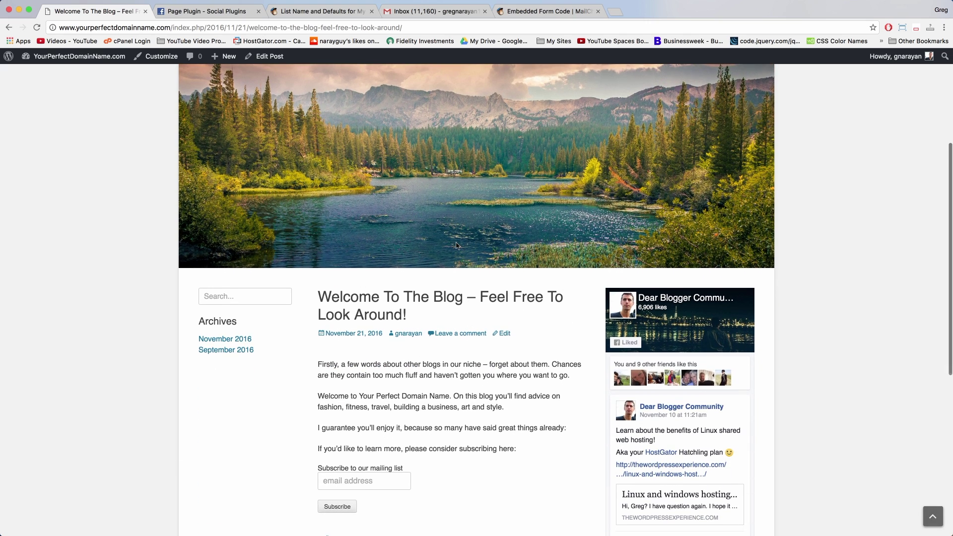
pyautogui.scroll(-5, 395, 280)
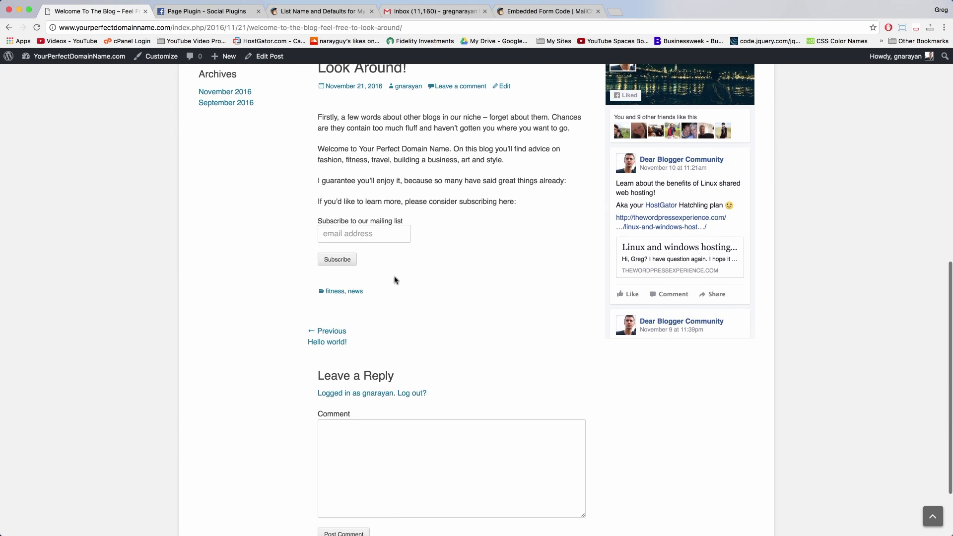
pyautogui.scroll(10, 396, 280)
pyautogui.scroll(-3, 396, 280)
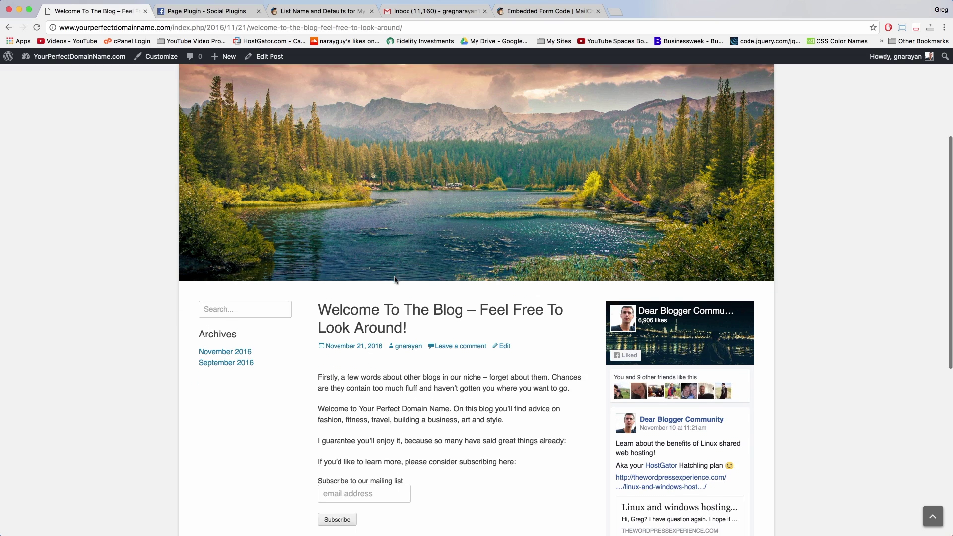
pyautogui.scroll(5, 333, 382)
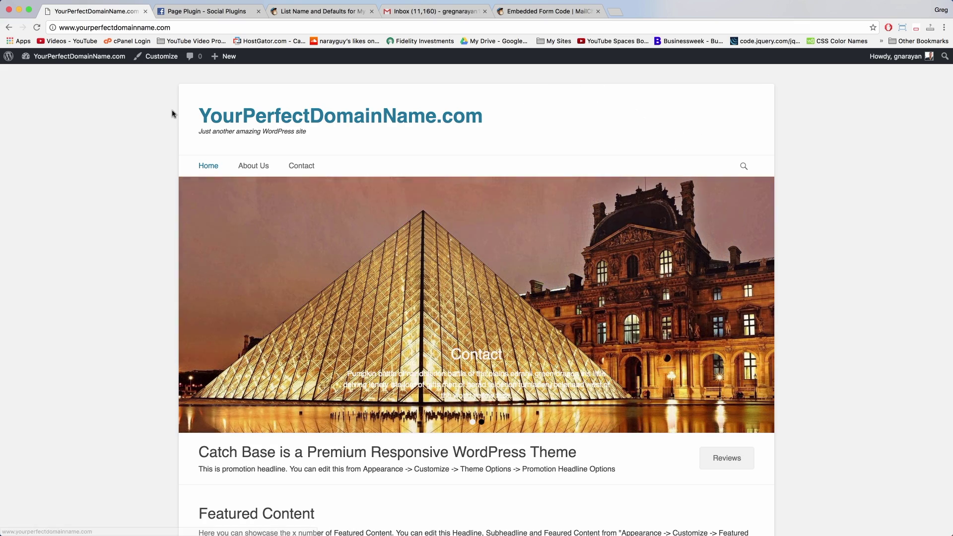
# Open the Customizer's Social Links panel and place the cursor in the Facebook field.
pyautogui.click(165, 58)
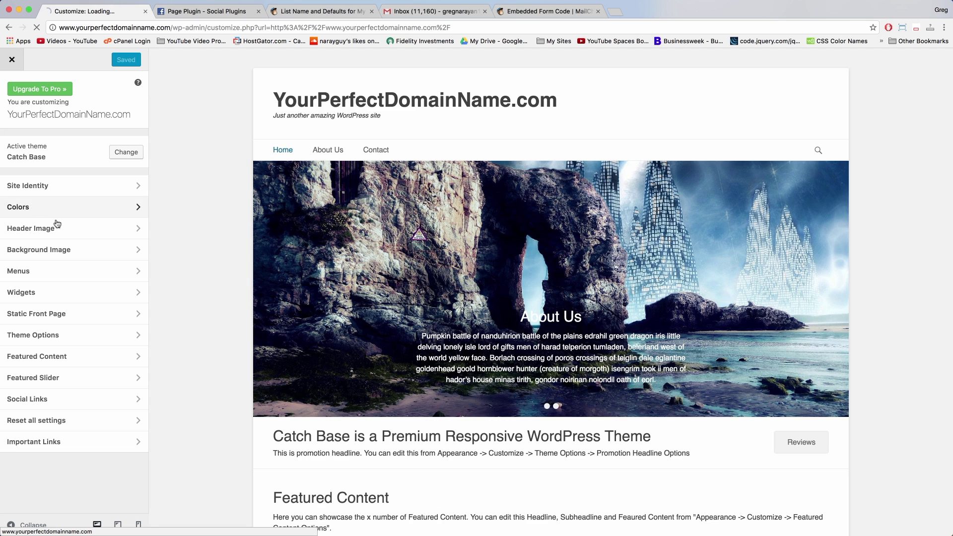
pyautogui.click(132, 402)
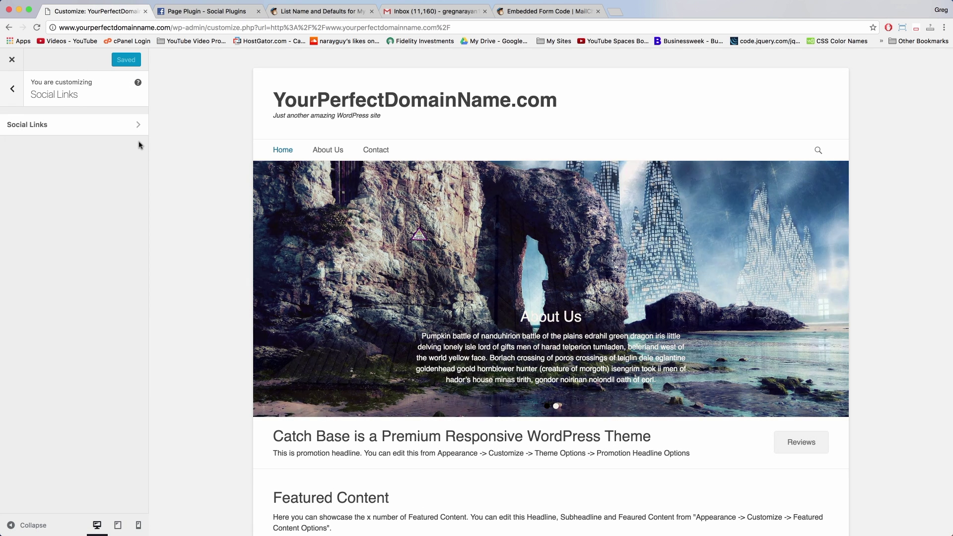
pyautogui.click(138, 126)
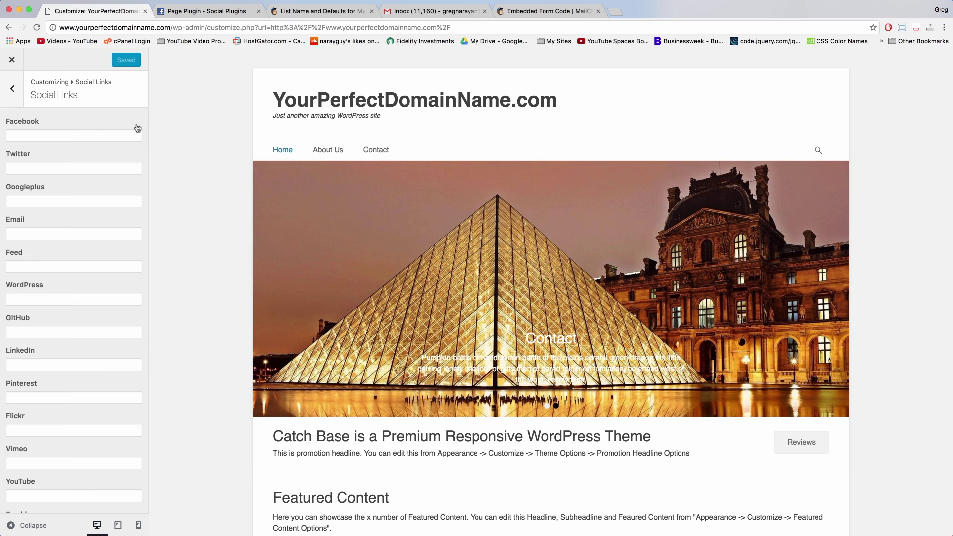
pyautogui.click(98, 137)
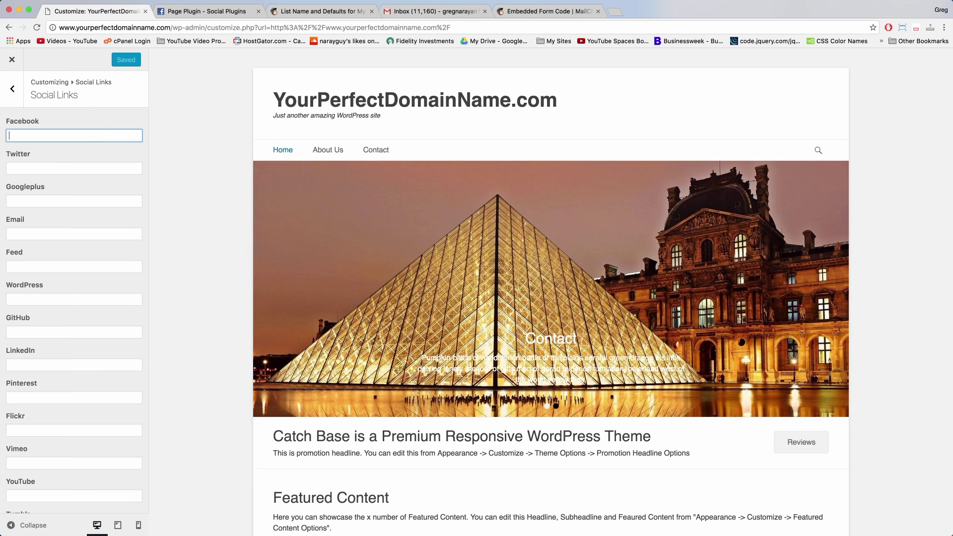
# Load facebook.com/dearblogger in a new tab, copy its address, and return to the Customizer.
pyautogui.click(616, 11)
pyautogui.write('face')
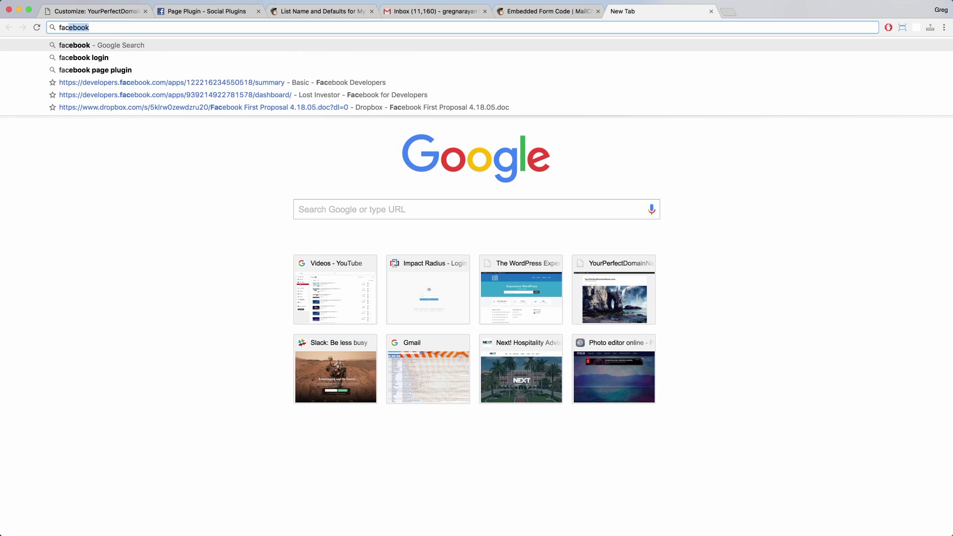
pyautogui.write('book.com')
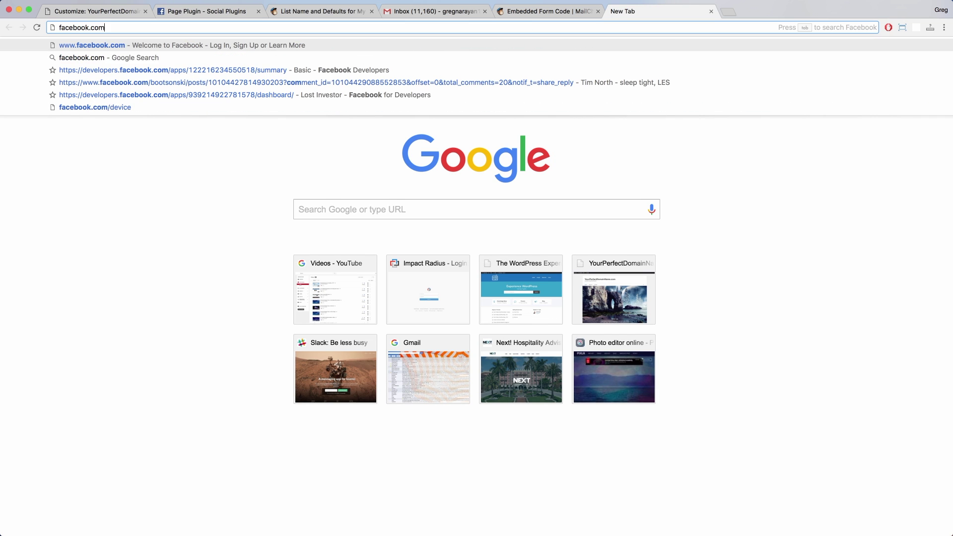
pyautogui.write('/dearblogger')
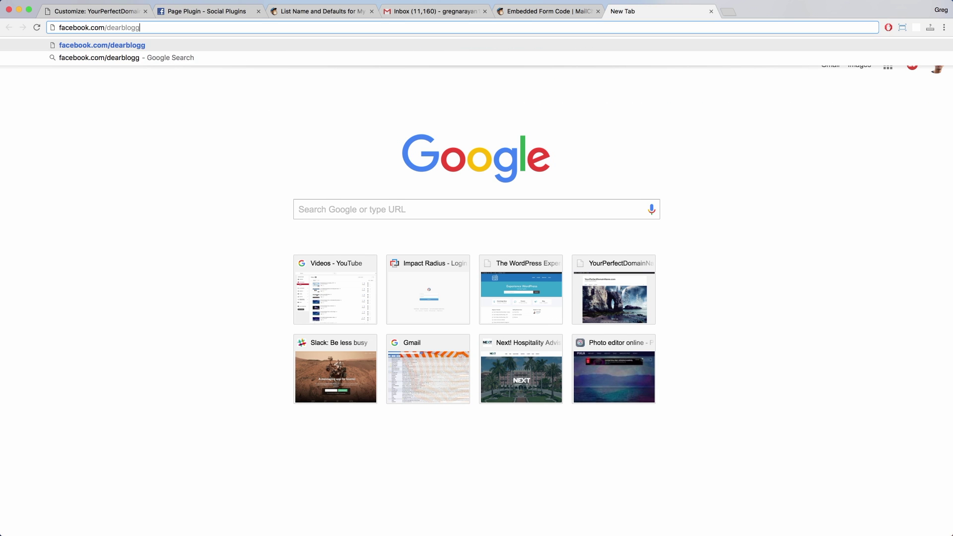
pyautogui.press('Return')
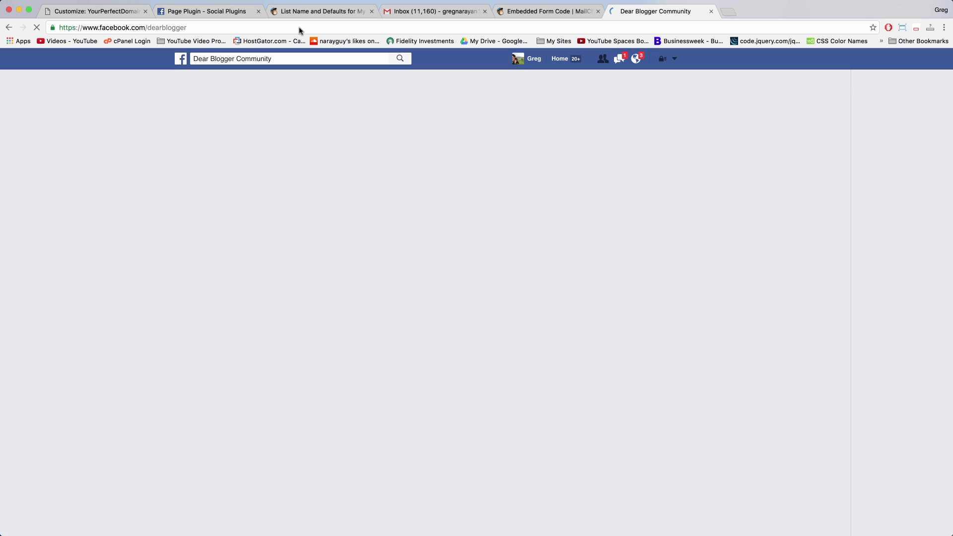
pyautogui.click(166, 27)
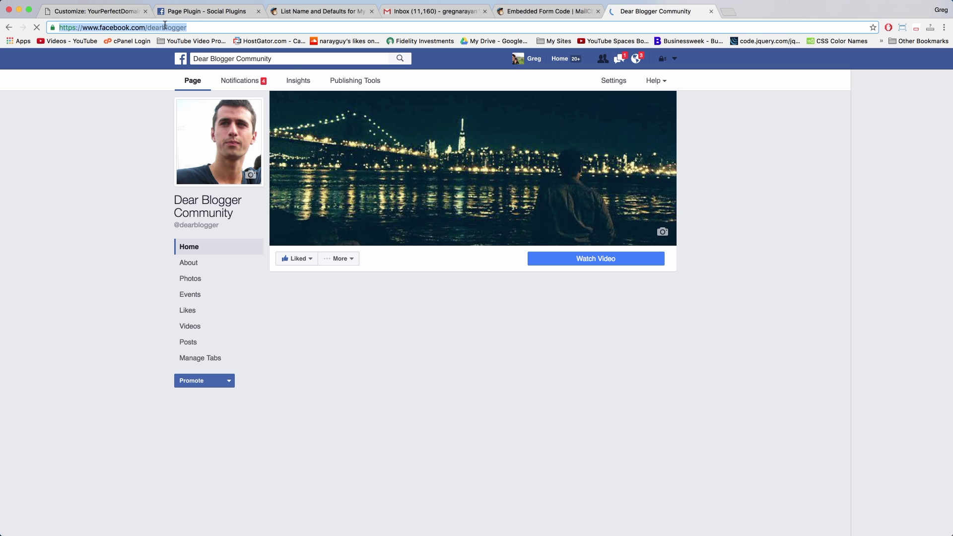
pyautogui.rightClick(166, 26)
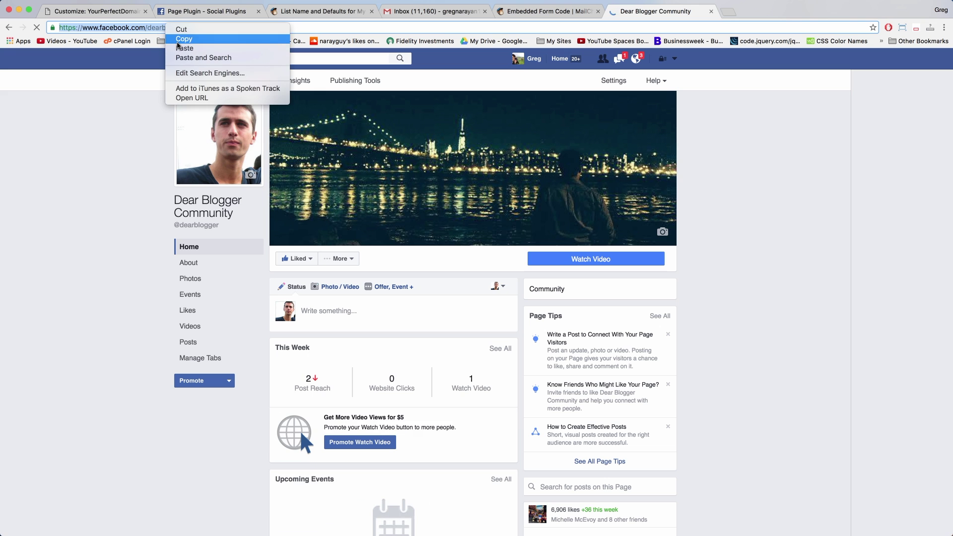
pyautogui.click(181, 34)
pyautogui.click(99, 14)
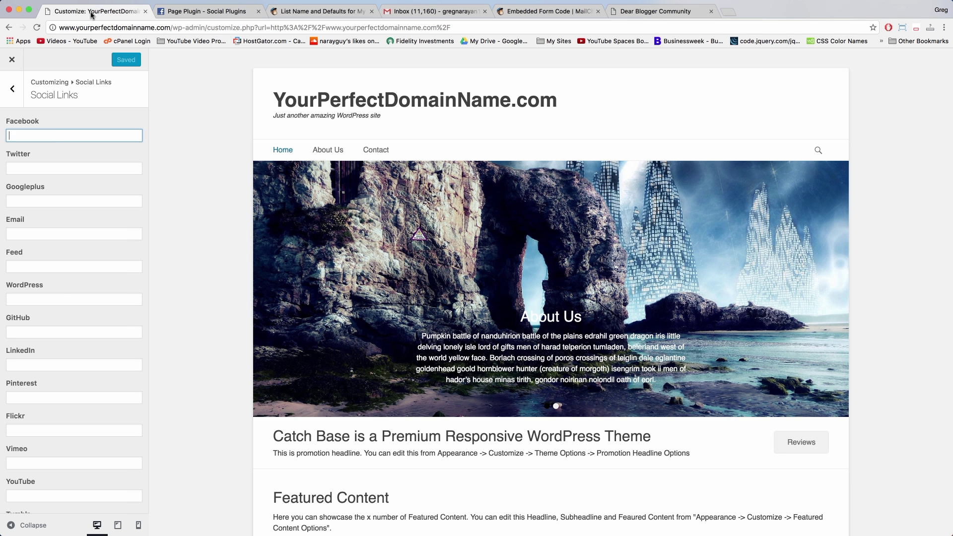
# Paste the Facebook page address and start the Twitter address with 'http'.
pyautogui.rightClick(44, 141)
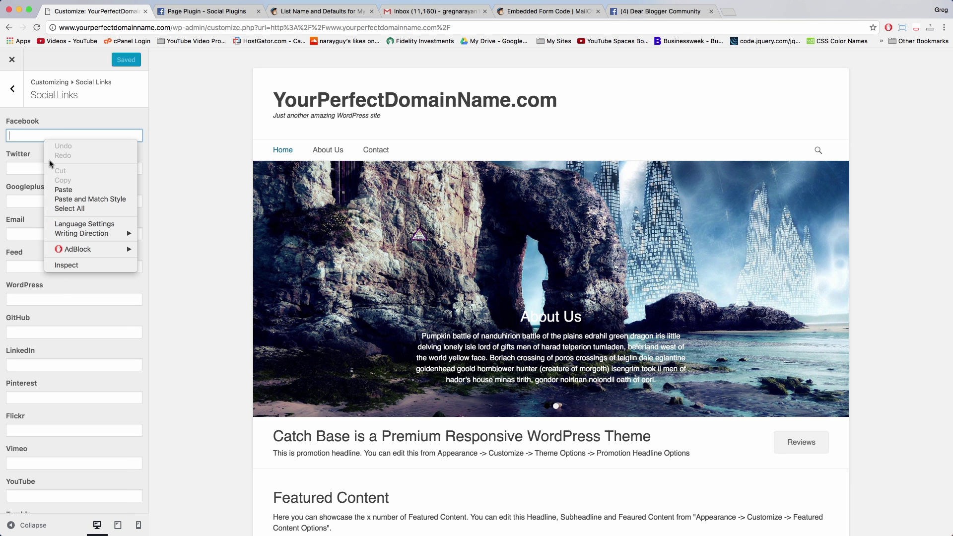
pyautogui.click(56, 189)
pyautogui.click(24, 169)
pyautogui.write('ht')
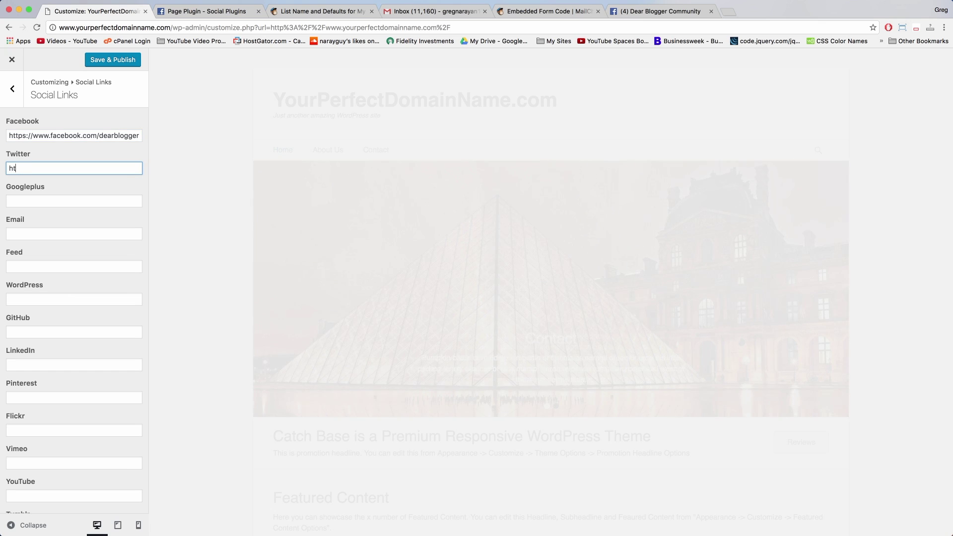
pyautogui.write('tp://www.twitter.com/gregnarayan')
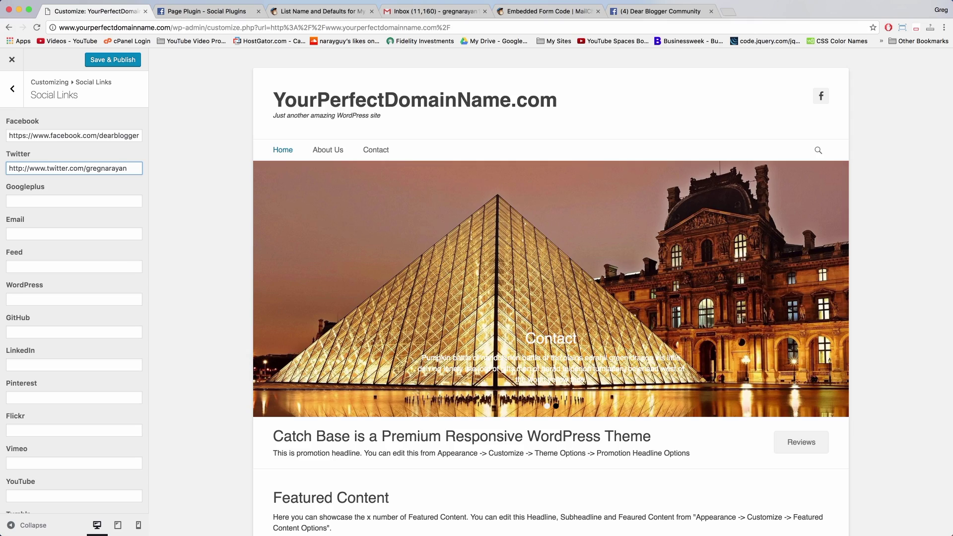
pyautogui.click(30, 200)
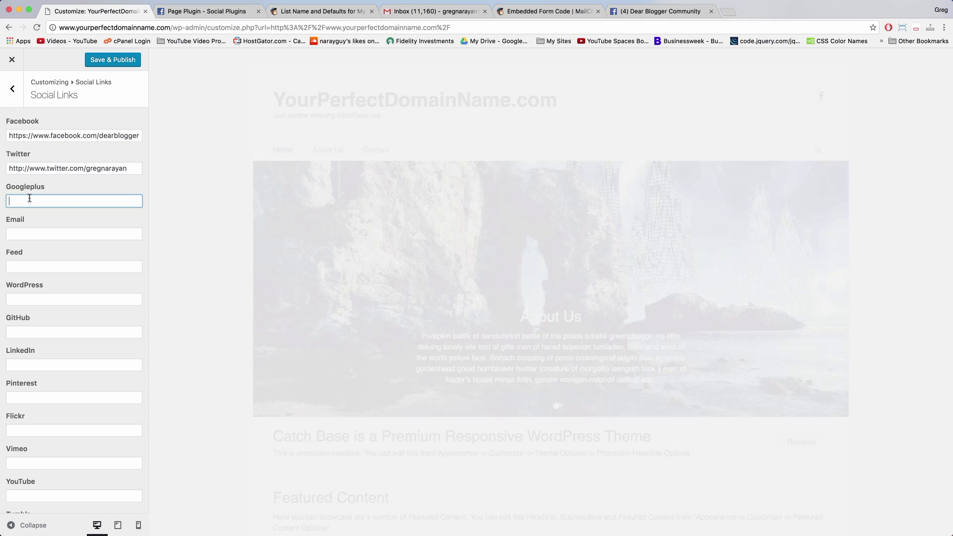
pyautogui.scroll(-2, 22, 291)
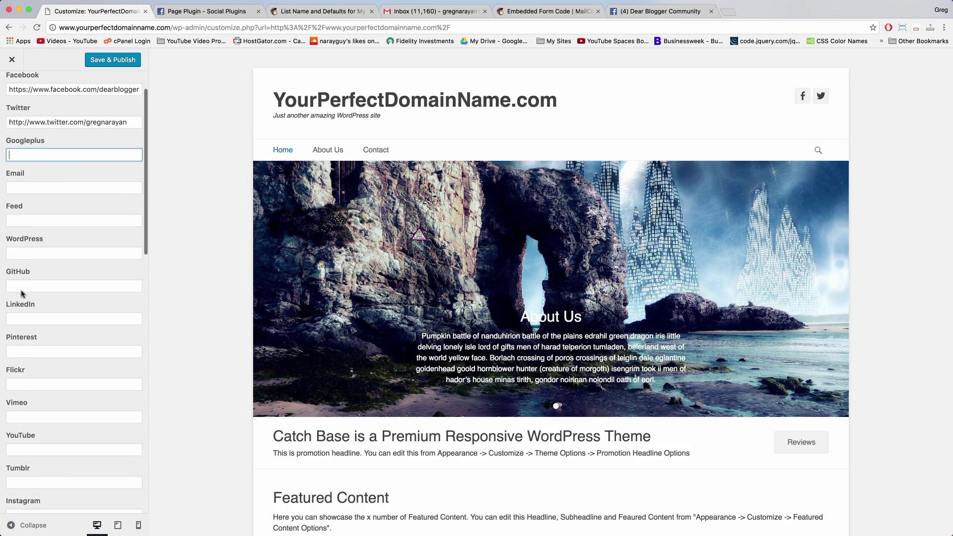
# Enter the LinkedIn address and the YouTube channel URL, then Save & Publish.
pyautogui.click(26, 320)
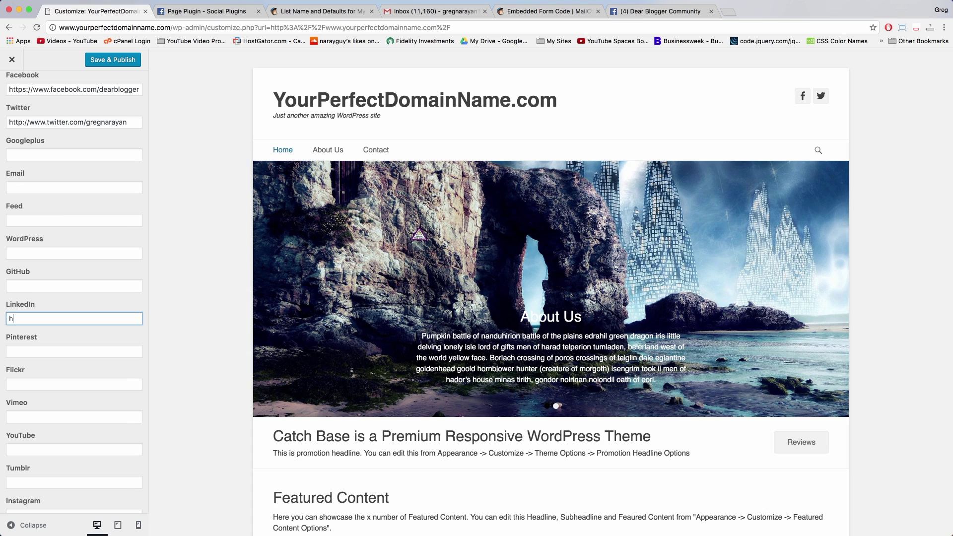
pyautogui.write('http:')
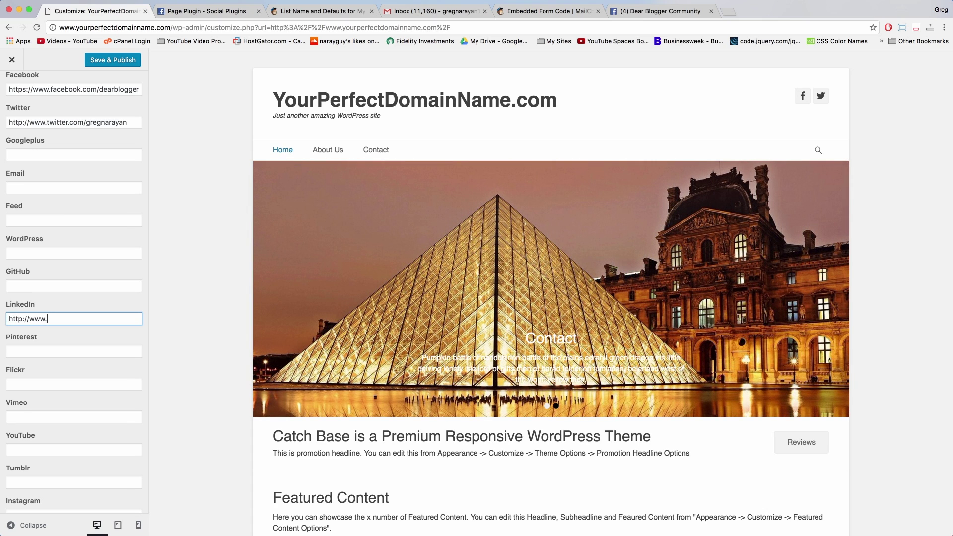
pyautogui.write('//www.linked')
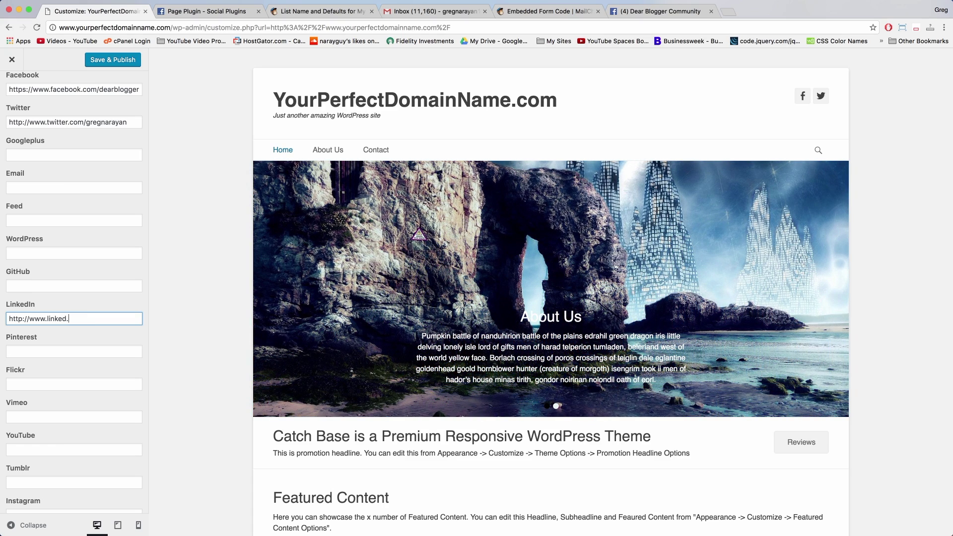
pyautogui.write('in/com')
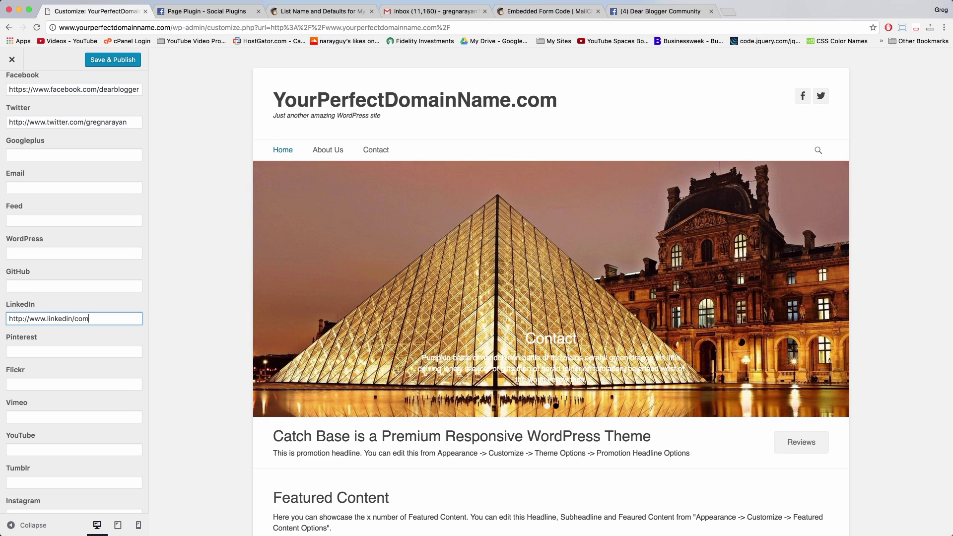
pyautogui.write('.com')
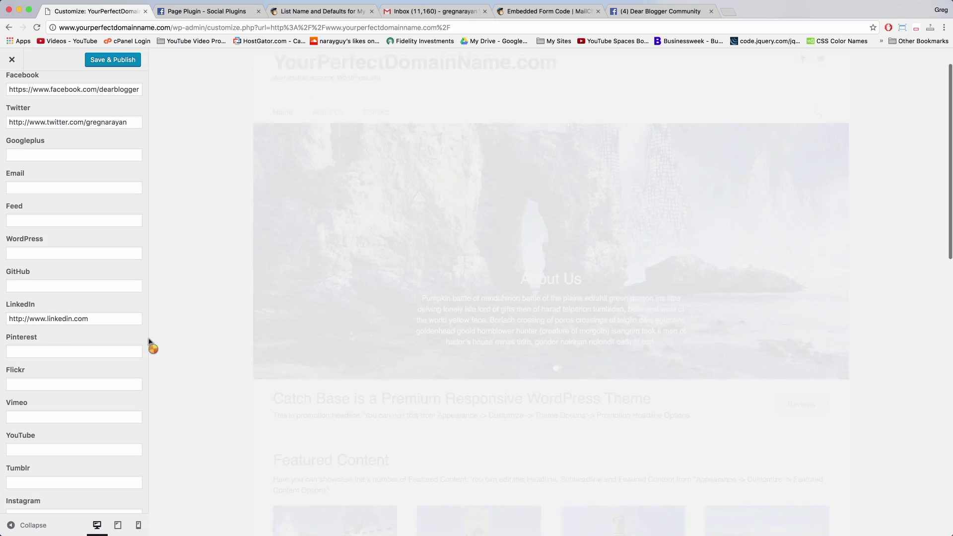
pyautogui.click(86, 443)
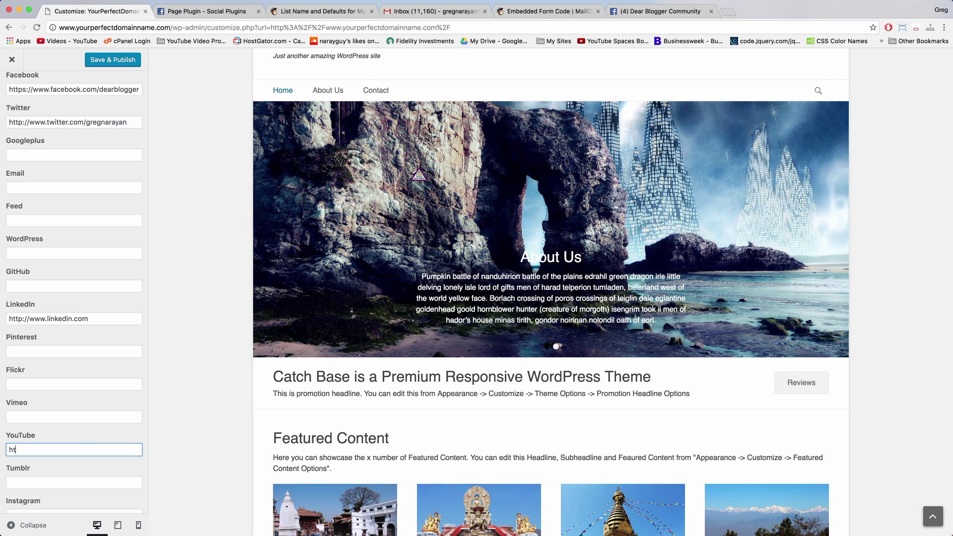
pyautogui.write('http://www.youtube.com/n')
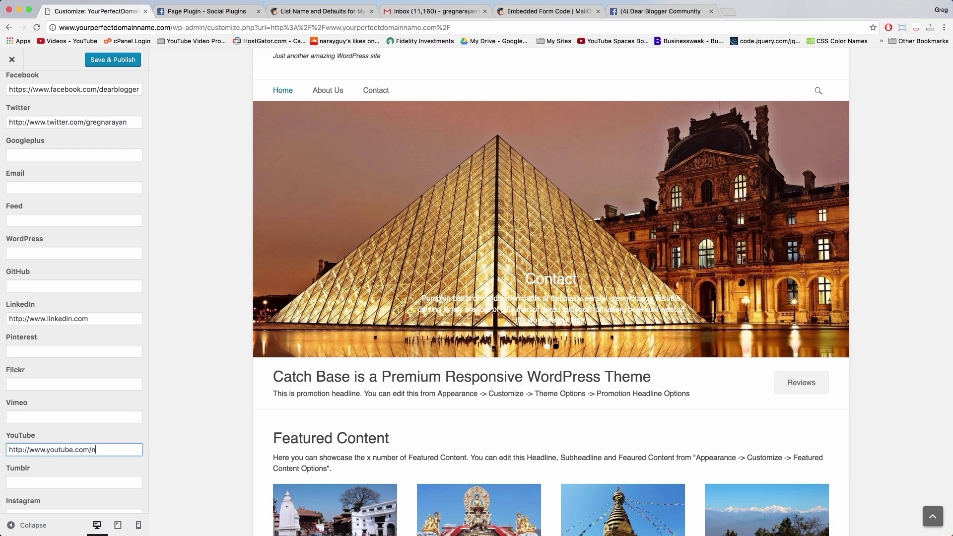
pyautogui.write('arayguy')
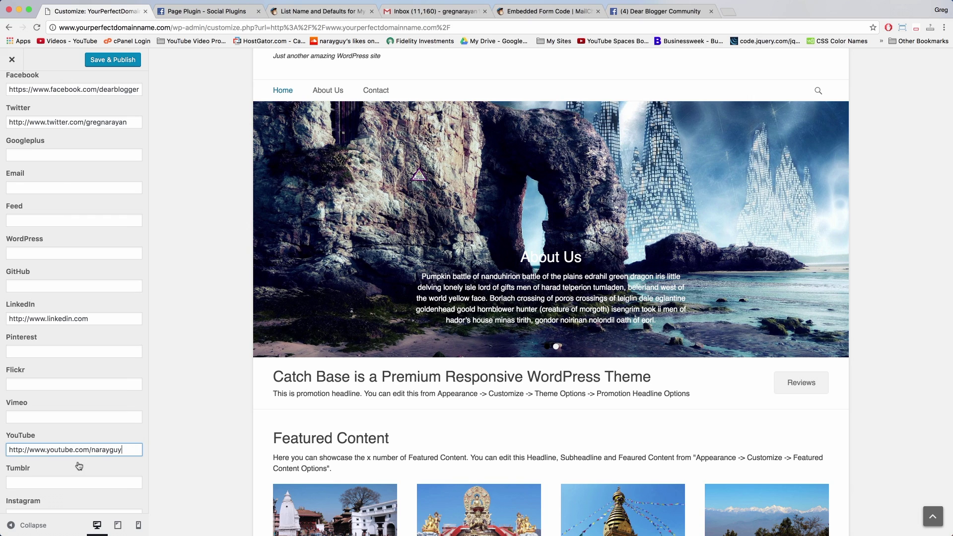
pyautogui.click(174, 451)
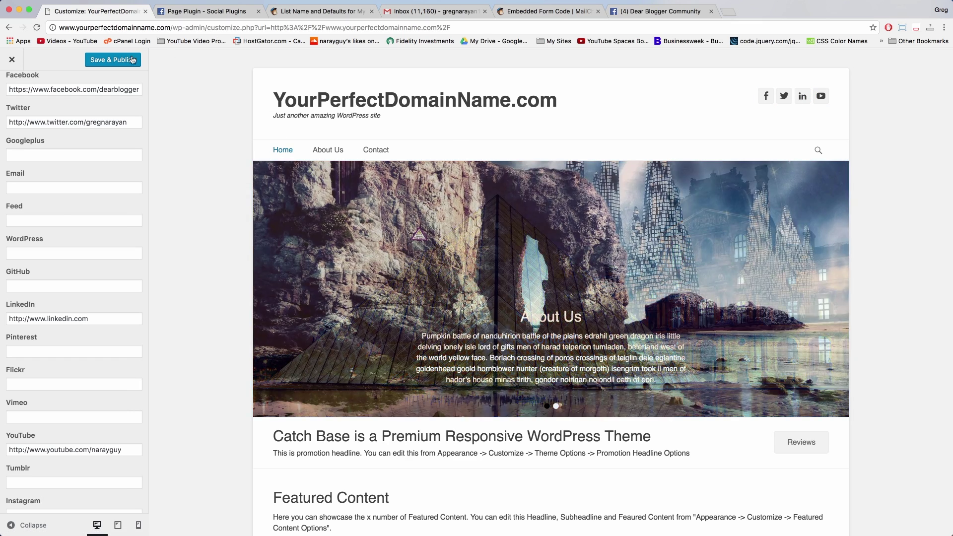
pyautogui.click(132, 60)
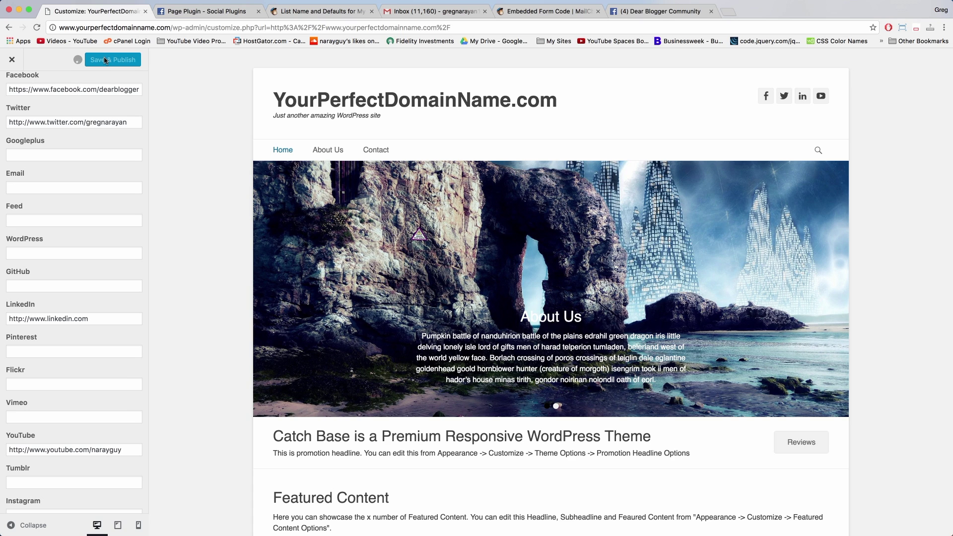
# Leave the Customizer and confirm the header Facebook icon opens the Dear Blogger Community page.
pyautogui.click(15, 59)
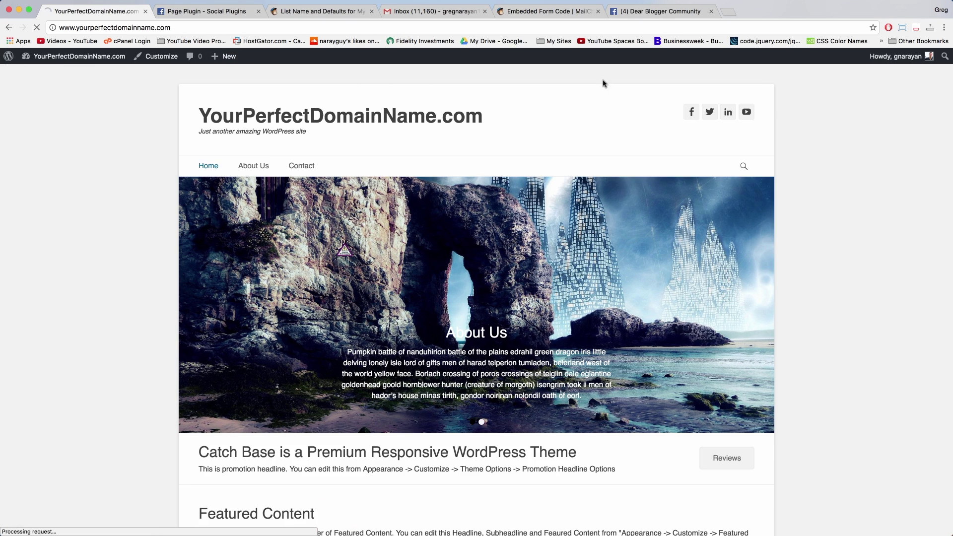
pyautogui.click(696, 113)
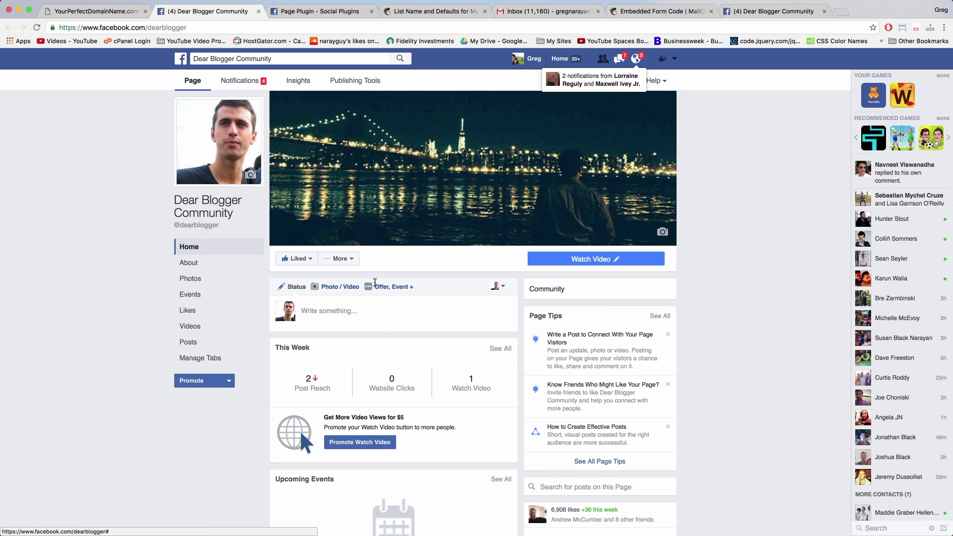
pyautogui.click(259, 12)
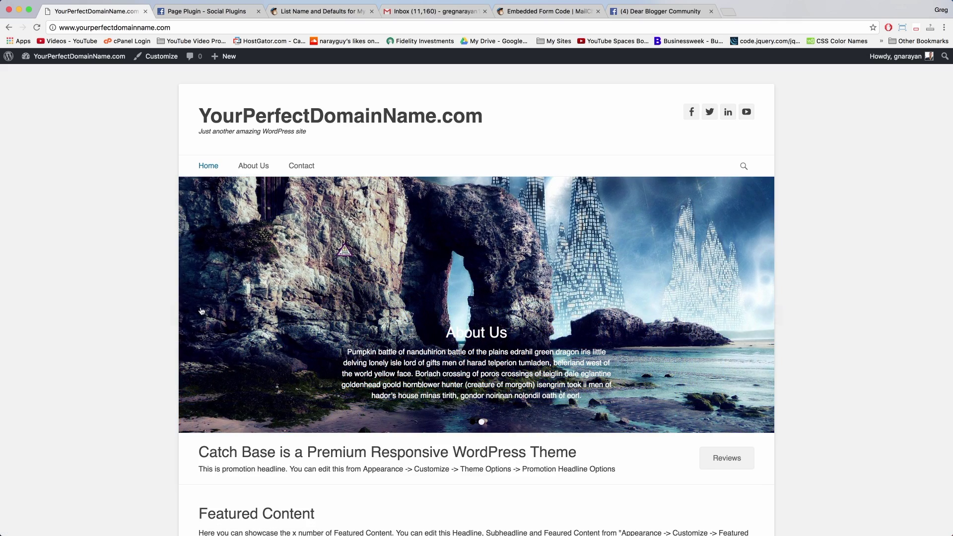
# Review the live homepage's promotion headline and subtitle text.
pyautogui.scroll(-3, 389, 385)
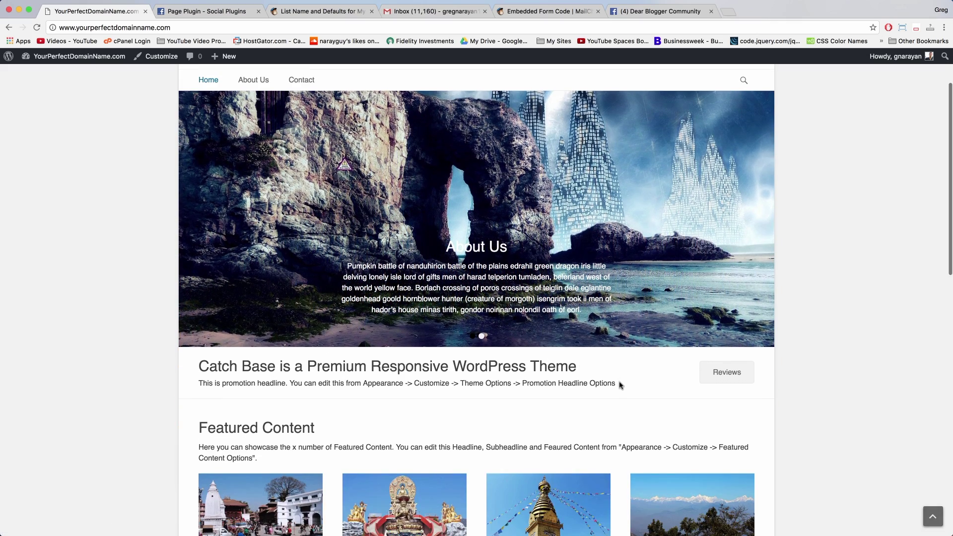
pyautogui.moveTo(623, 387); pyautogui.dragTo(192, 371)
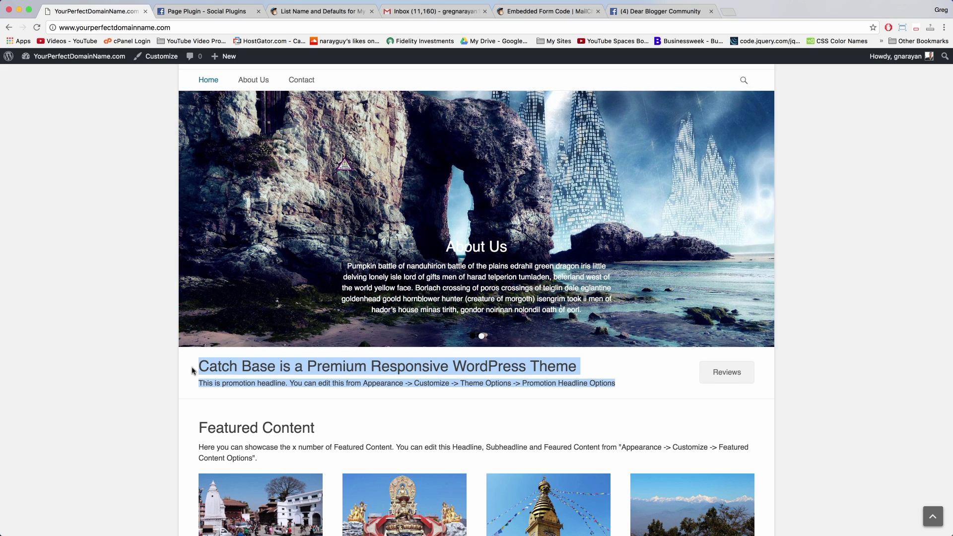
pyautogui.click(172, 383)
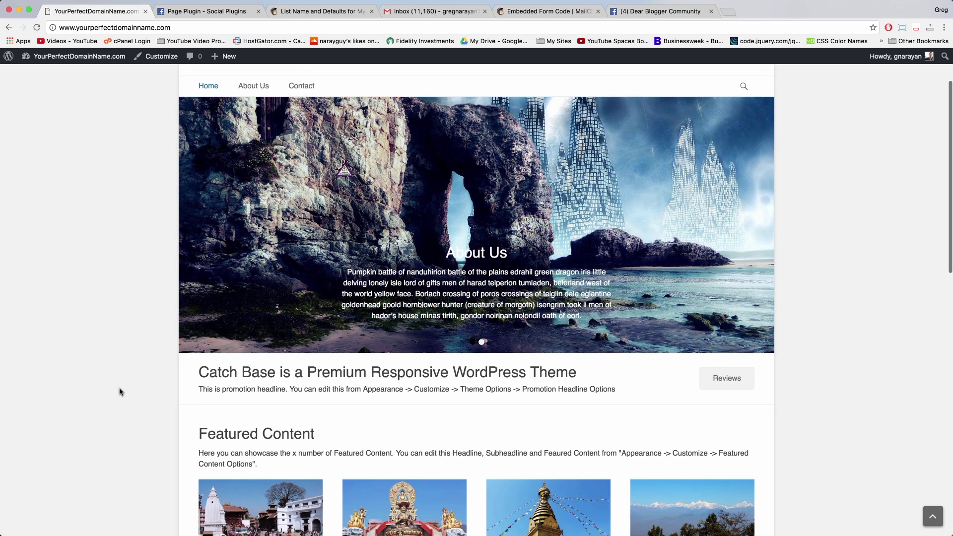
pyautogui.scroll(3, 119, 390)
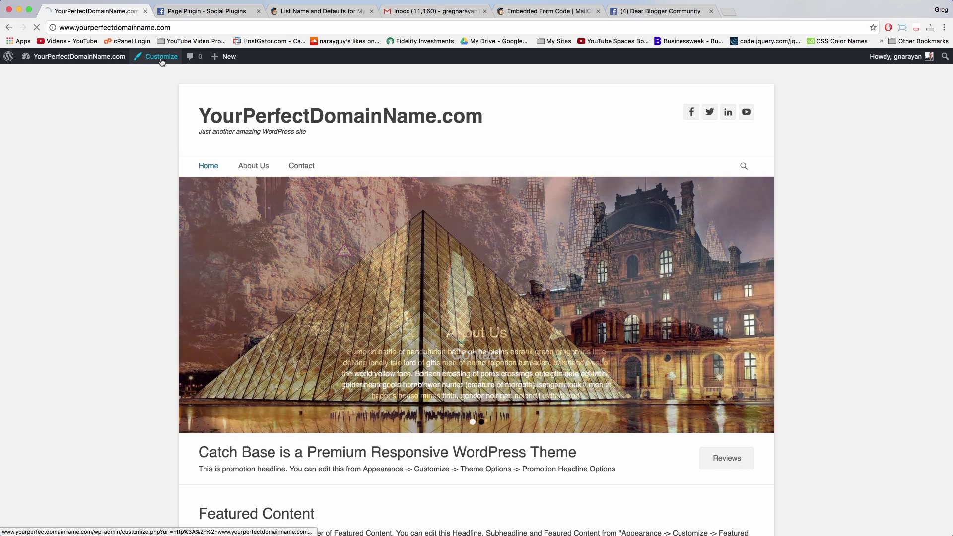
# Open the Customizer's Theme Options > Promotion Headline Options panel.
pyautogui.click(161, 59)
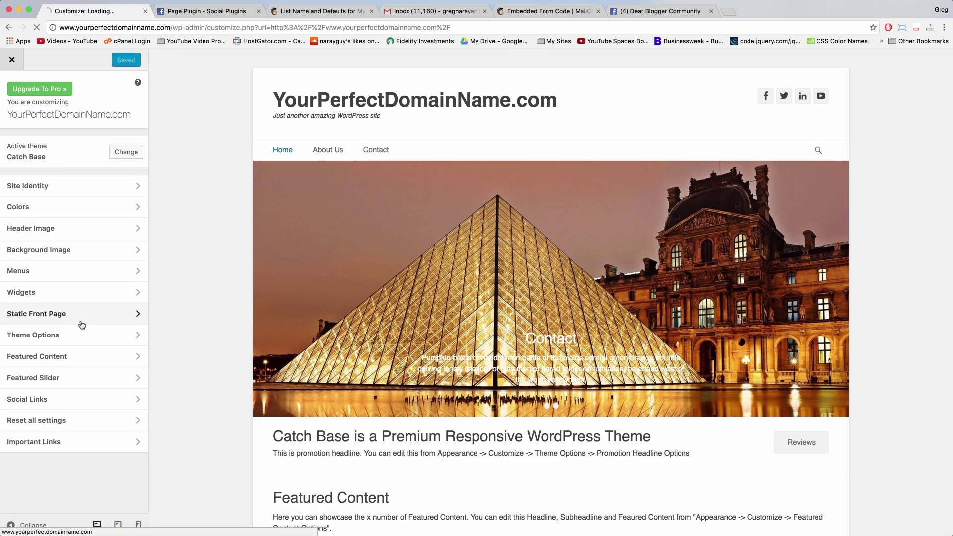
pyautogui.click(83, 336)
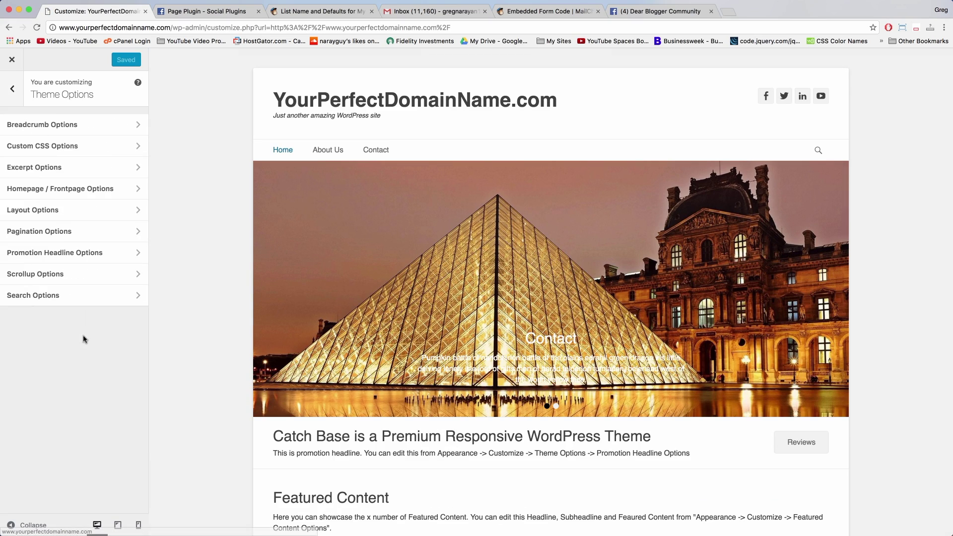
pyautogui.click(118, 255)
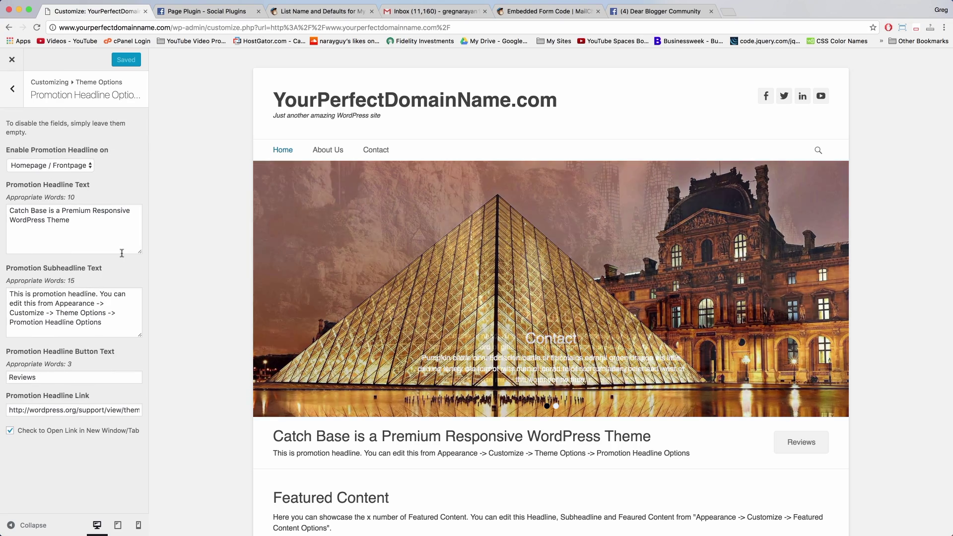
pyautogui.scroll(-4, 219, 288)
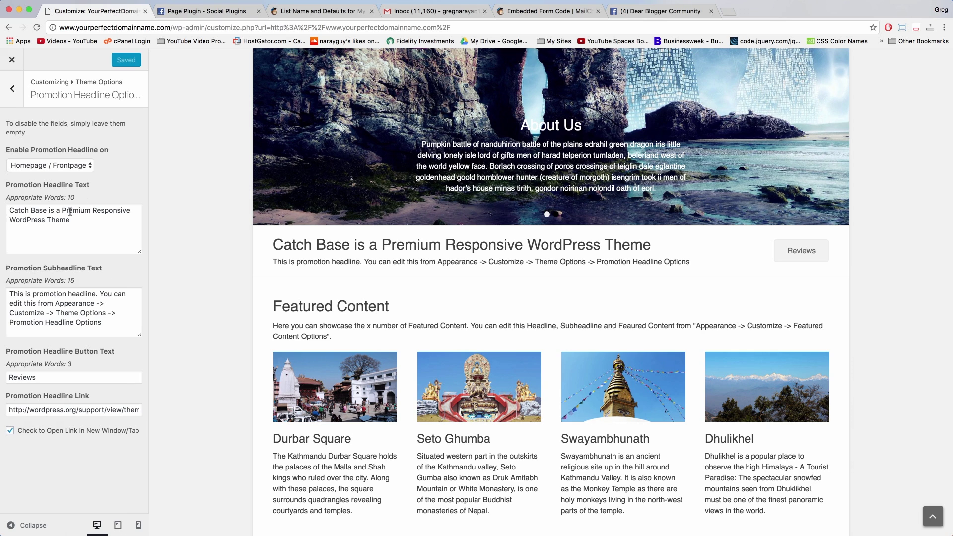
# Select the entire default Promotion Headline Text, ready to replace it.
pyautogui.moveTo(82, 220); pyautogui.dragTo(5, 210)
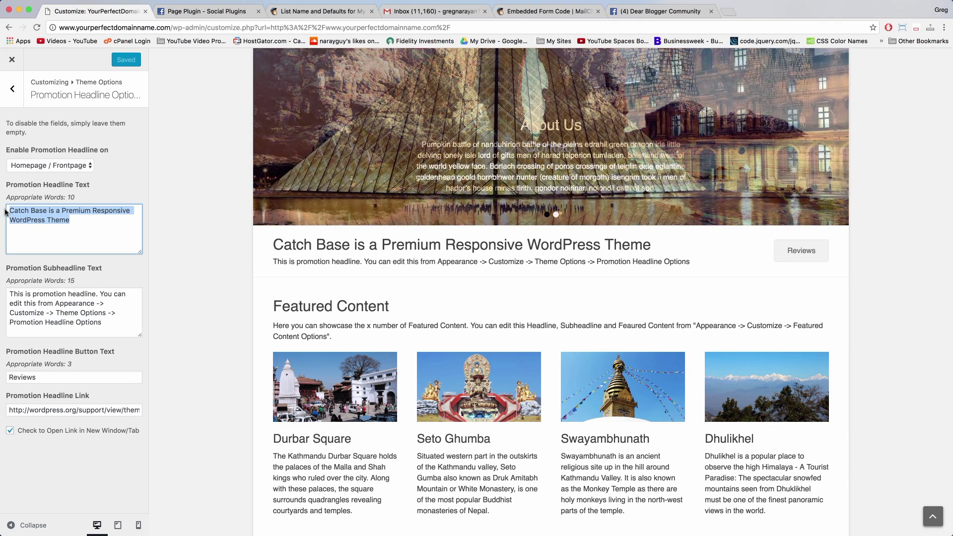
pyautogui.hotkey('ctrl', 'x')
pyautogui.hotkey('ctrl', 'v')
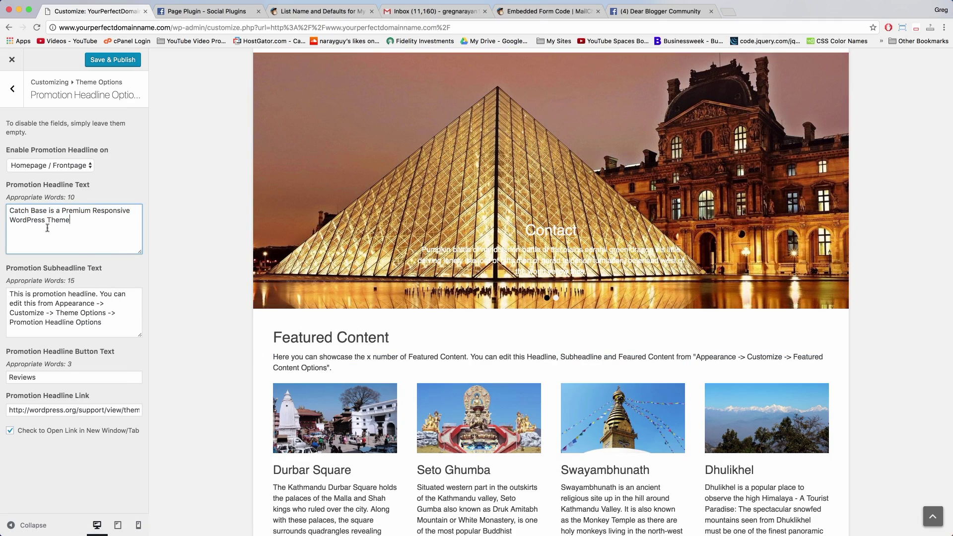
pyautogui.scroll(-1, 230, 288)
pyautogui.scroll(-10, 230, 288)
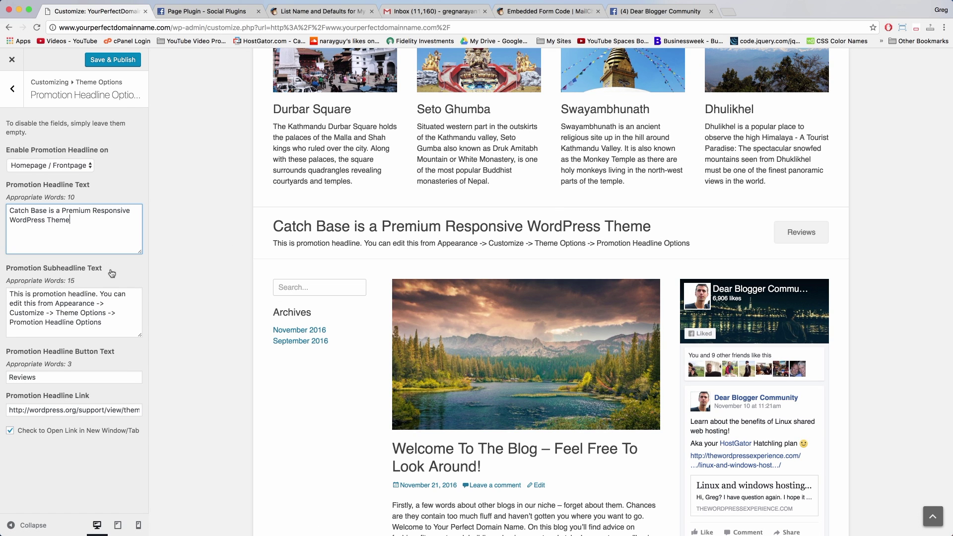
pyautogui.click(81, 224)
pyautogui.moveTo(81, 224); pyautogui.dragTo(2, 213)
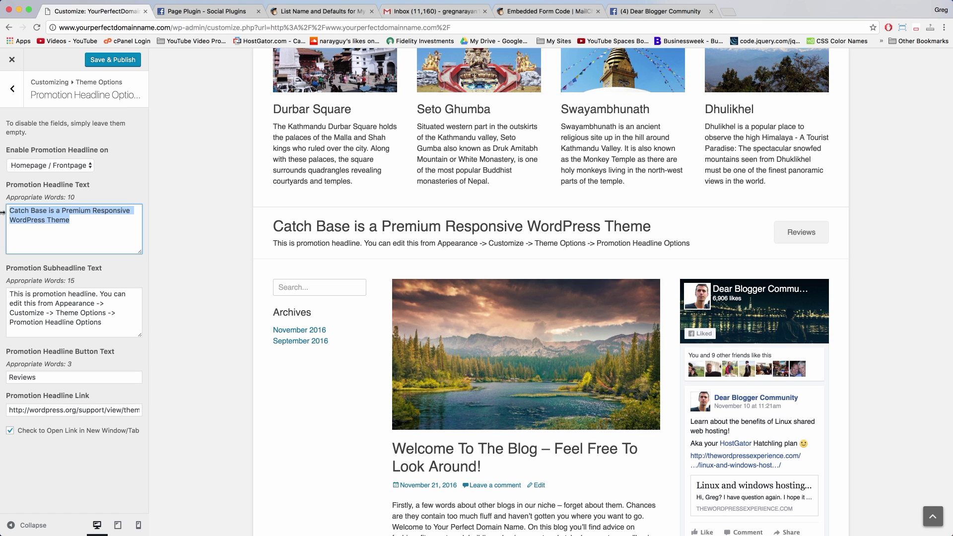
# Change the headline to 'Create a WordPress website with GoDaddy!' and rewrite the subheadline starting 'The steps are'.
pyautogui.write('C')
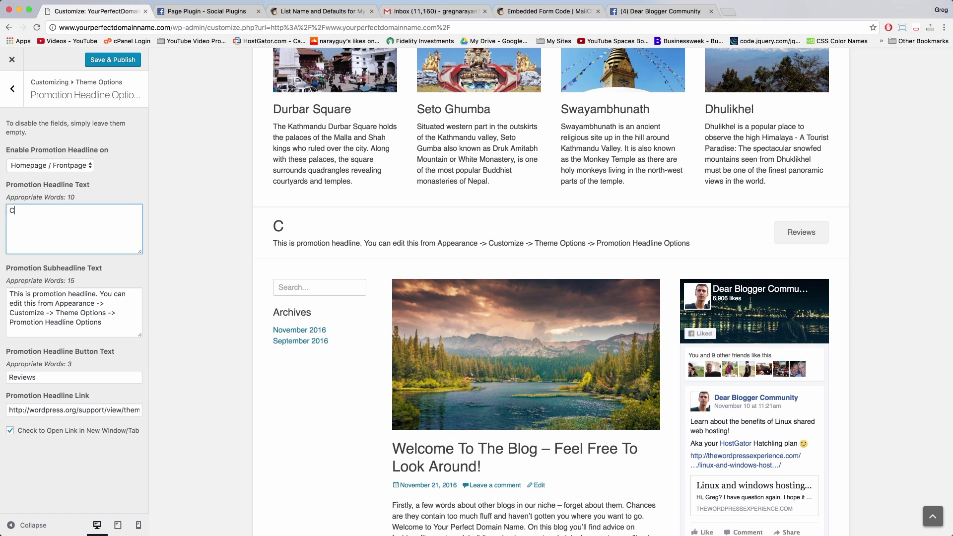
pyautogui.write('reate a Wor')
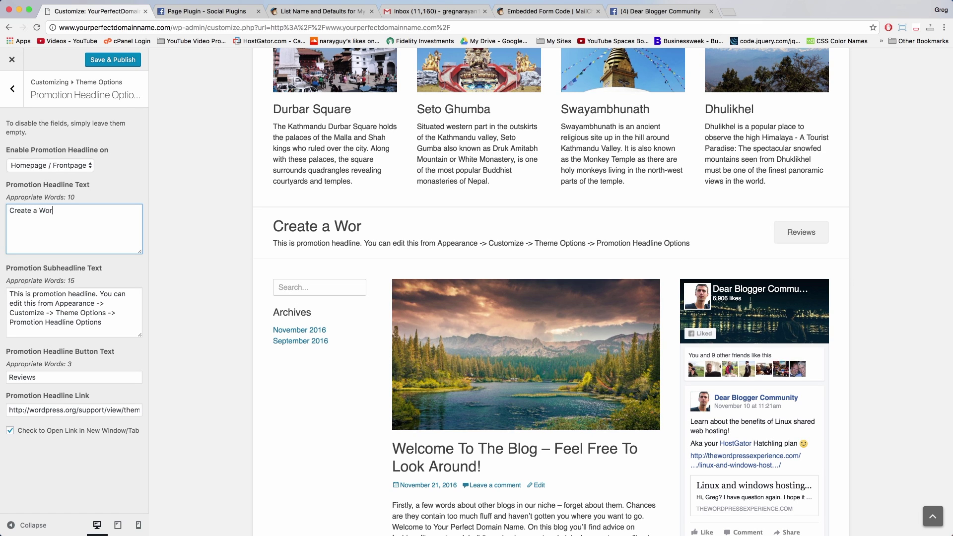
pyautogui.write('dPress website')
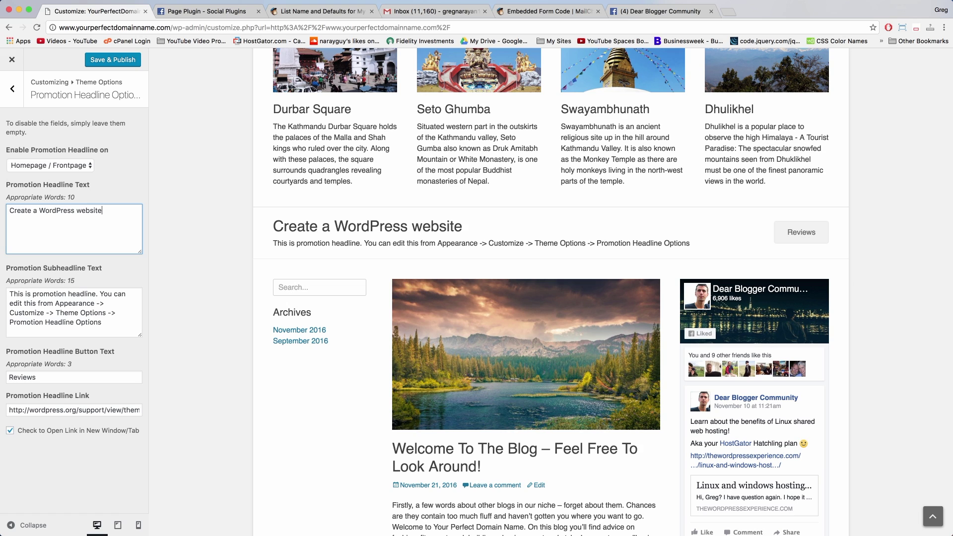
pyautogui.write(' with GoDa')
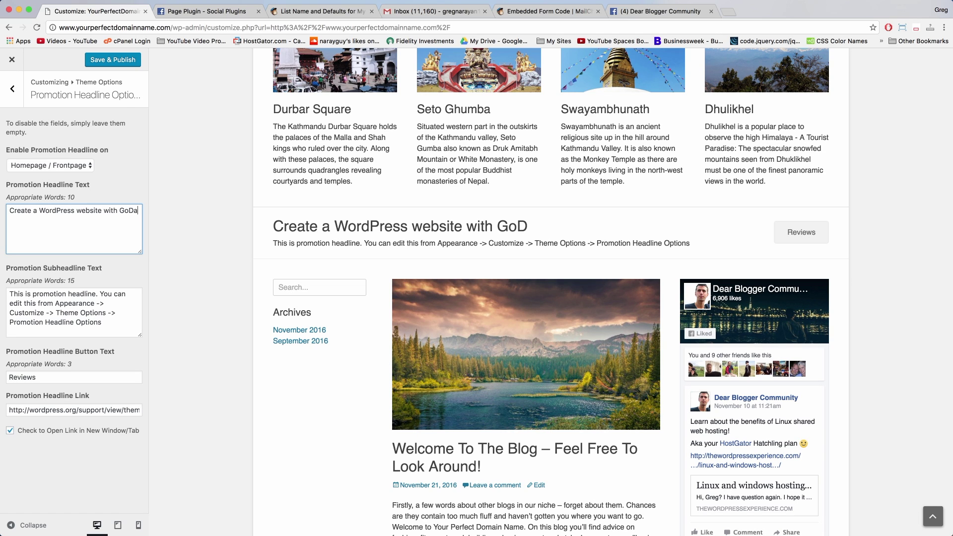
pyautogui.write('ddy@')
pyautogui.press('BackSpace')
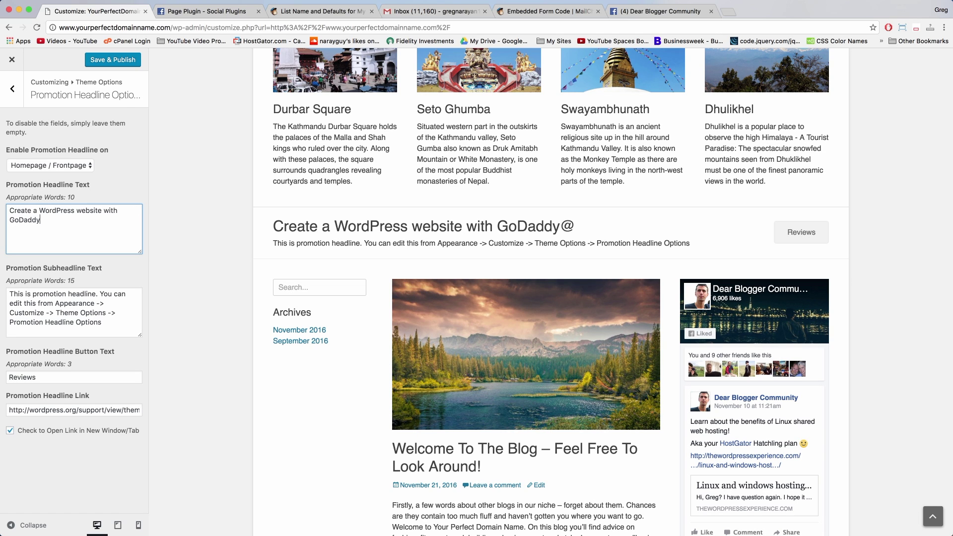
pyautogui.write('!')
pyautogui.moveTo(111, 323); pyautogui.dragTo(10, 296)
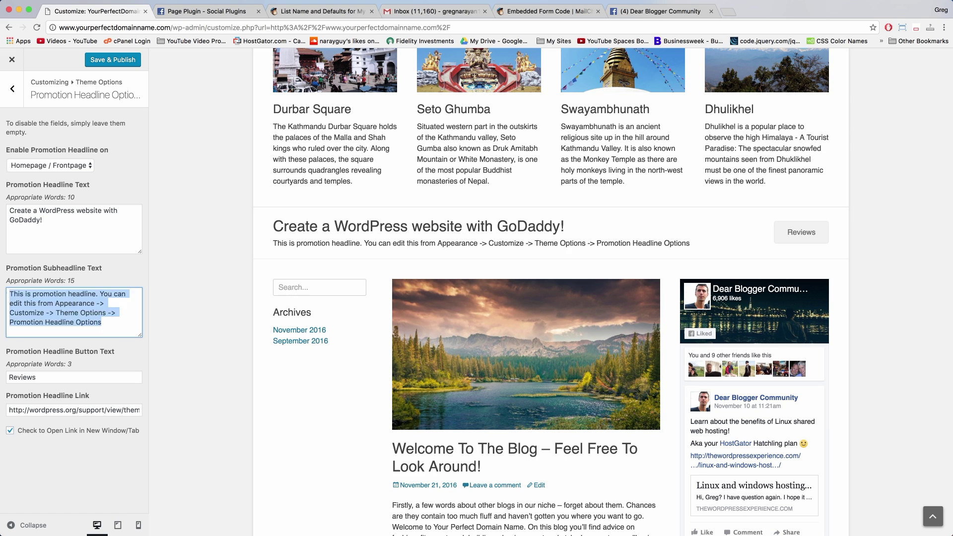
pyautogui.press('BackSpace')
pyautogui.write('The st')
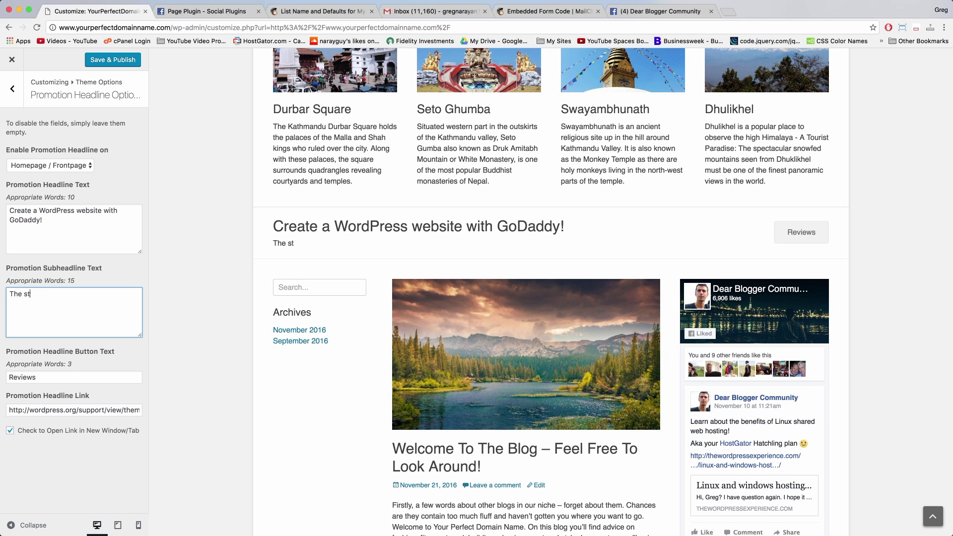
pyautogui.write('eps are')
pyautogui.press('super+v')
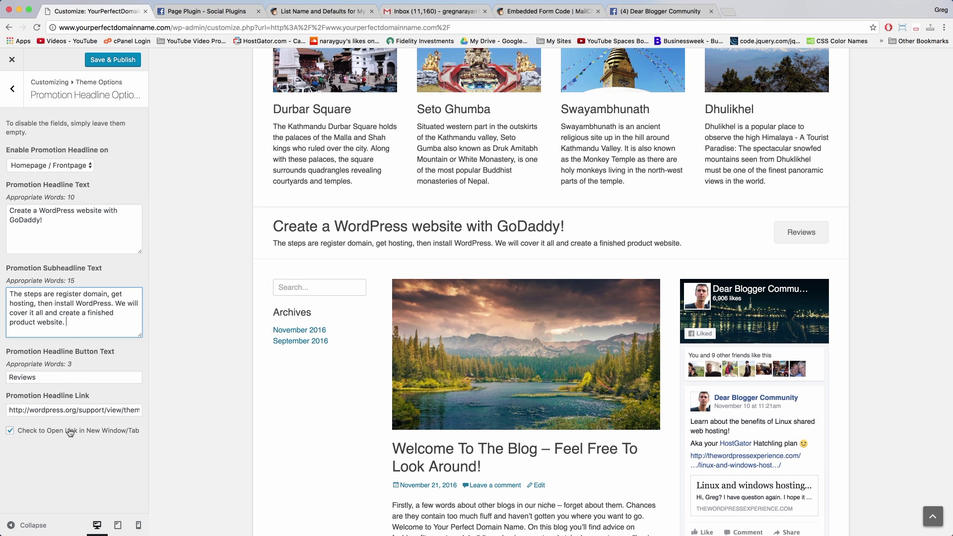
pyautogui.doubleClick(26, 377)
pyautogui.moveTo(69, 410); pyautogui.dragTo(143, 412)
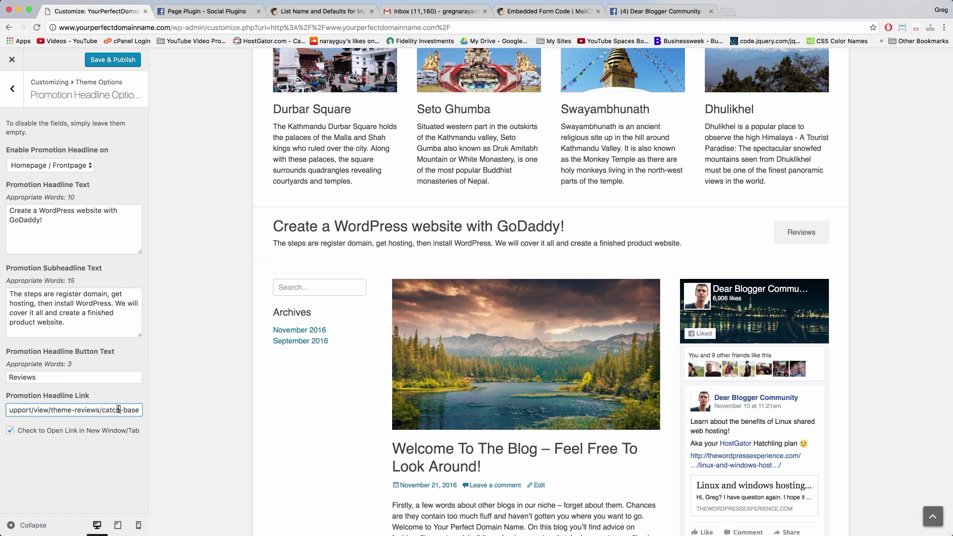
pyautogui.doubleClick(31, 376)
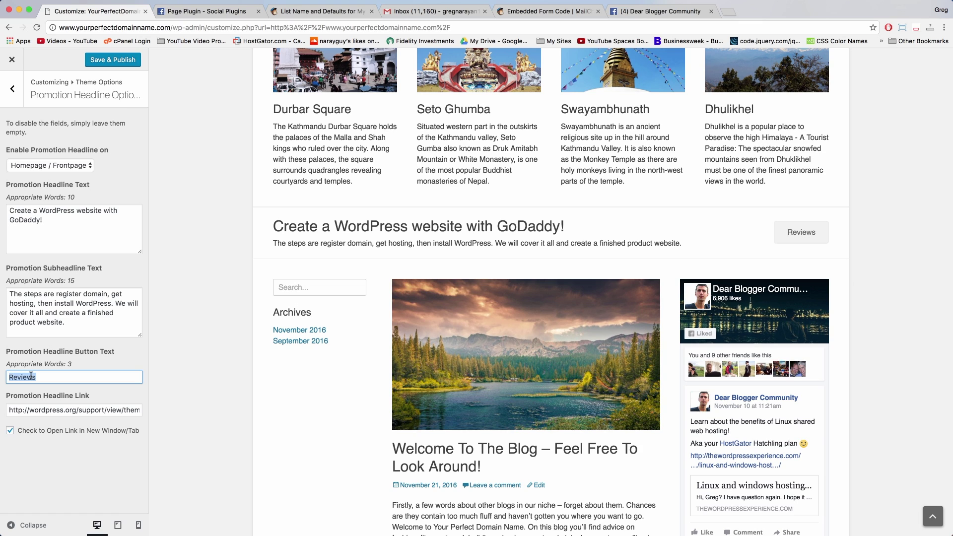
pyautogui.write('Get Started Today')
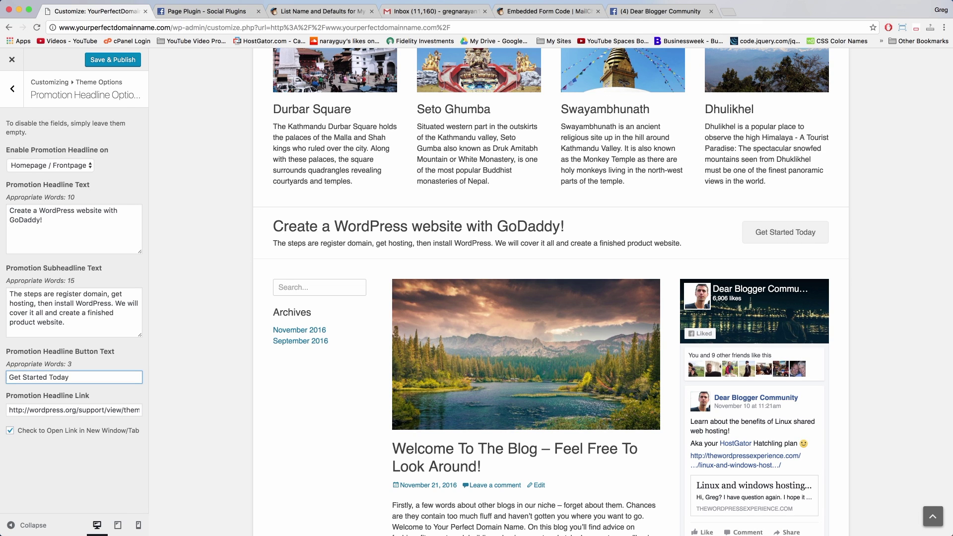
pyautogui.tripleClick(52, 409)
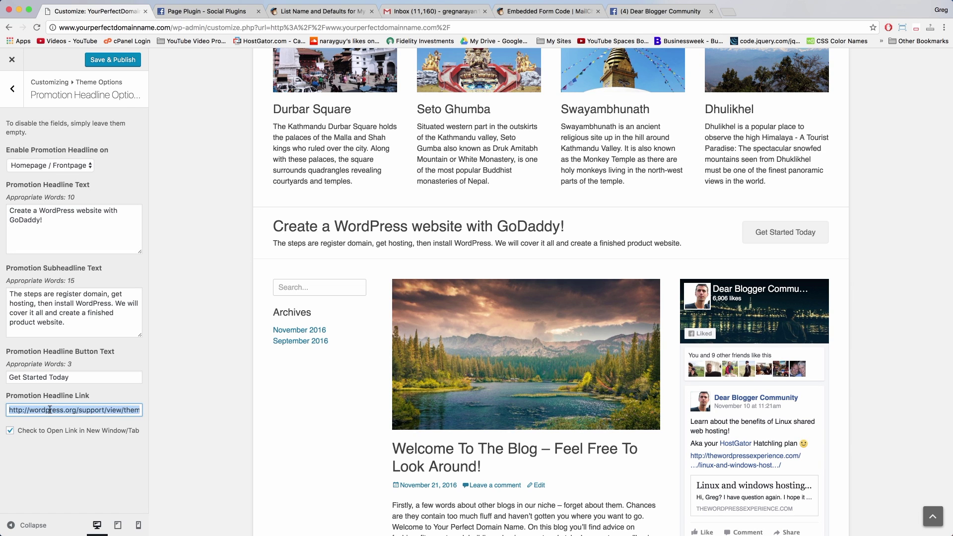
pyautogui.press('BackSpace')
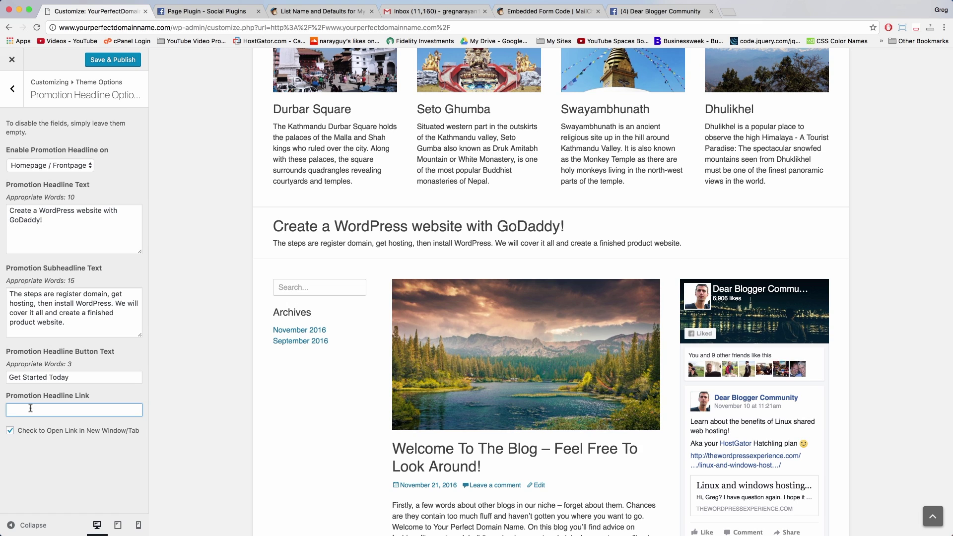
pyautogui.write('http://www.godaddy.com')
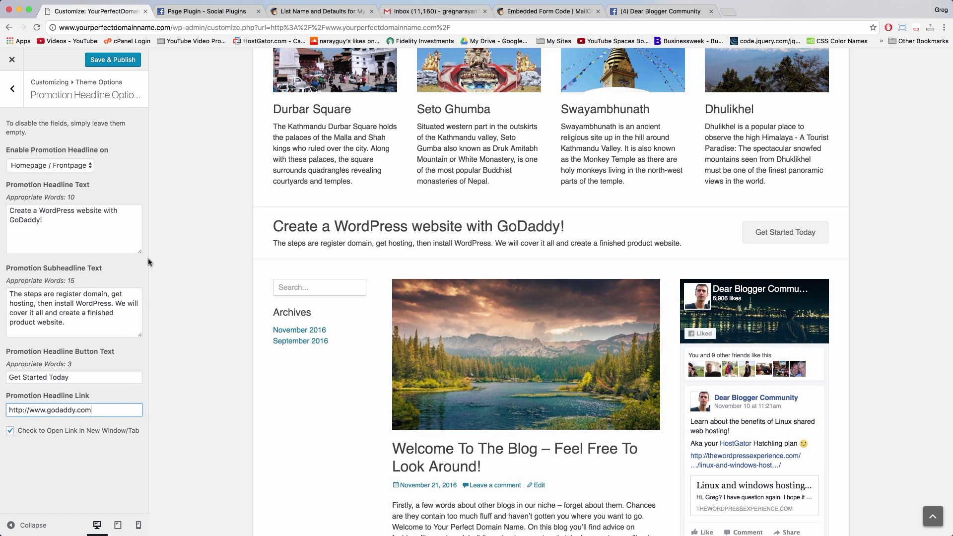
pyautogui.scroll(5, 235, 354)
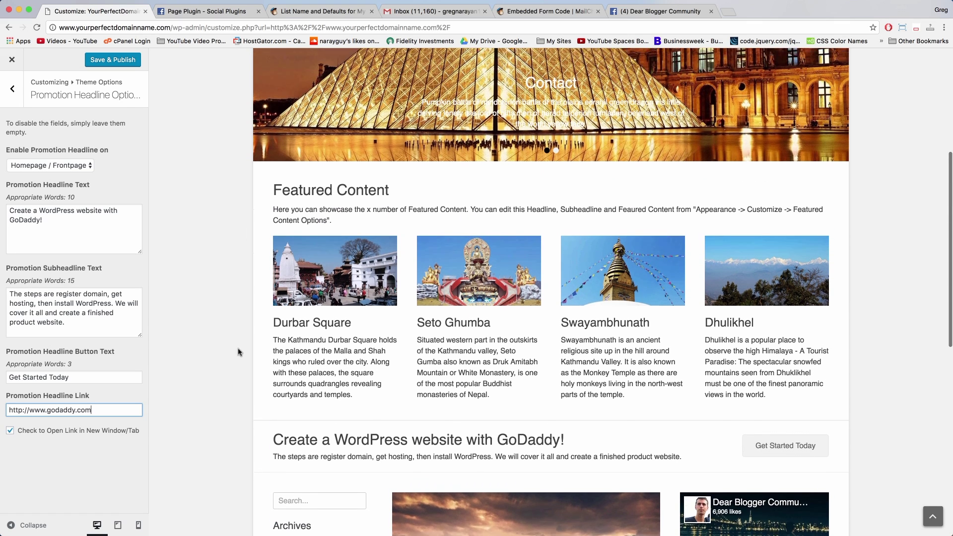
# Save & Publish the promotion headline changes and return to the main Customizer sections.
pyautogui.click(100, 62)
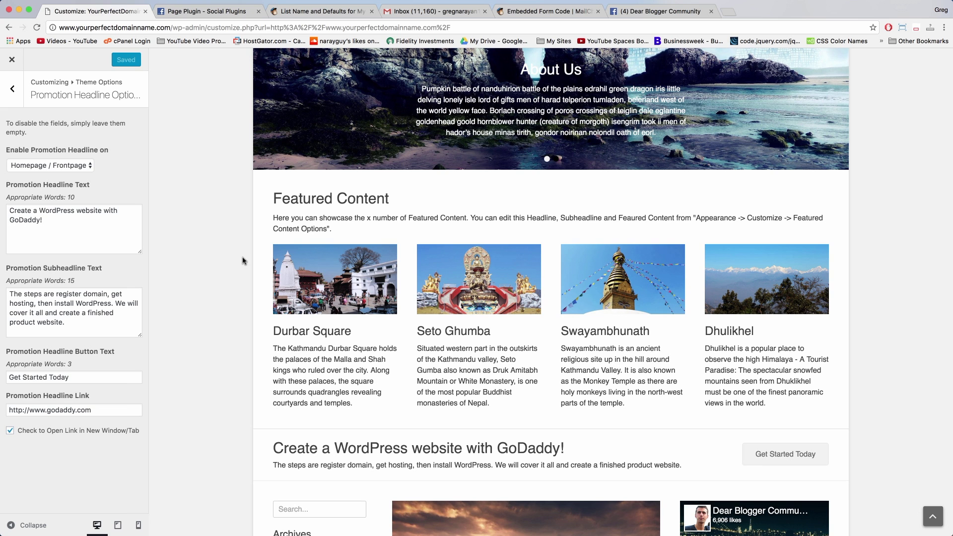
pyautogui.click(15, 90)
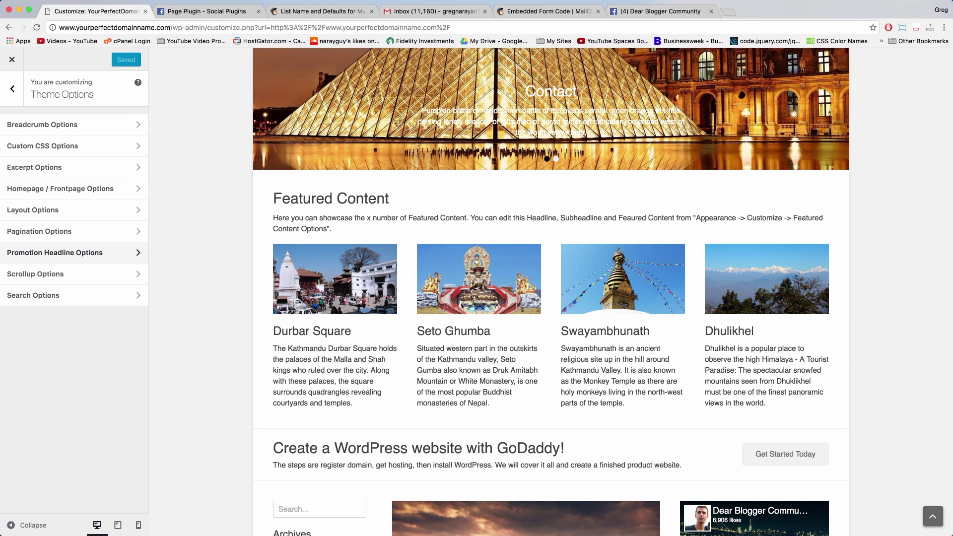
pyautogui.click(12, 89)
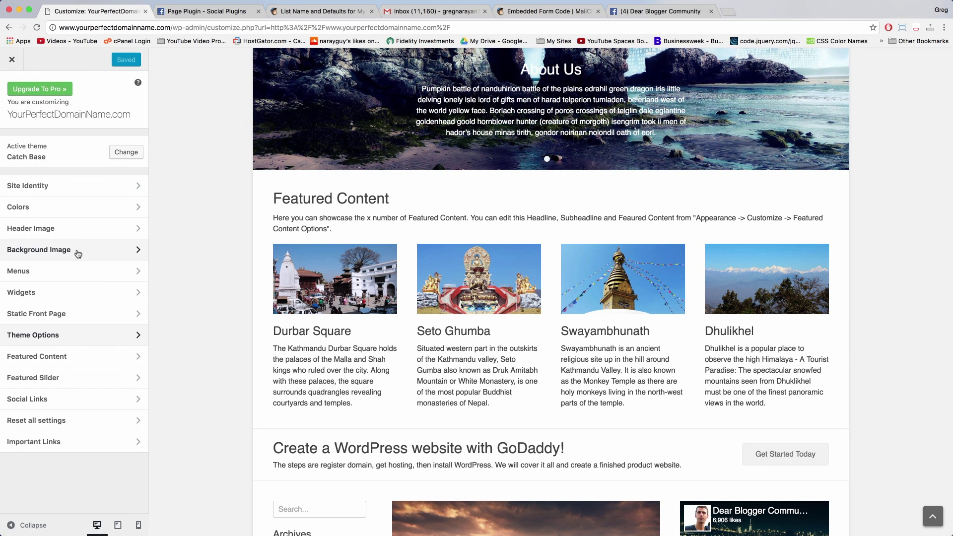
# Set Enable Featured Content to Disabled, publish it, and close the Customizer.
pyautogui.click(115, 358)
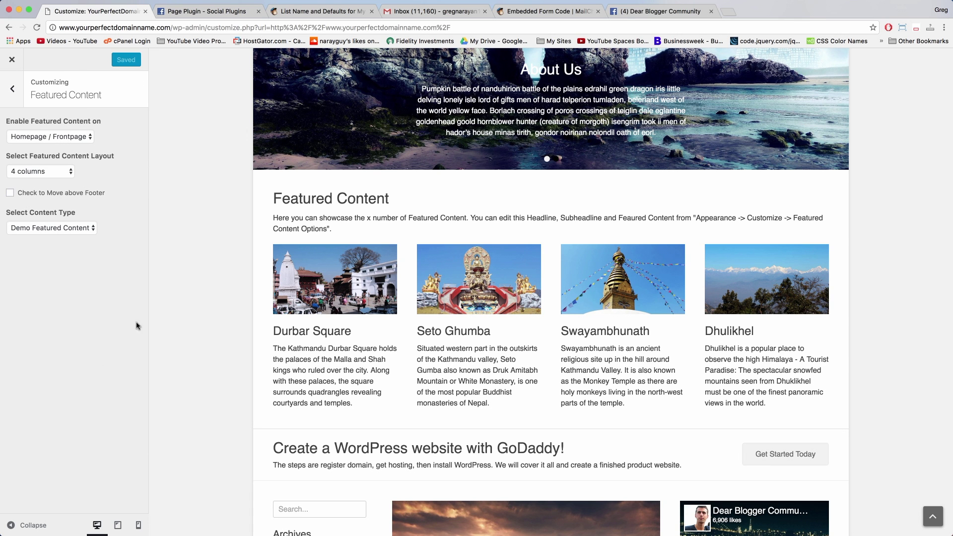
pyautogui.click(60, 137)
pyautogui.click(46, 156)
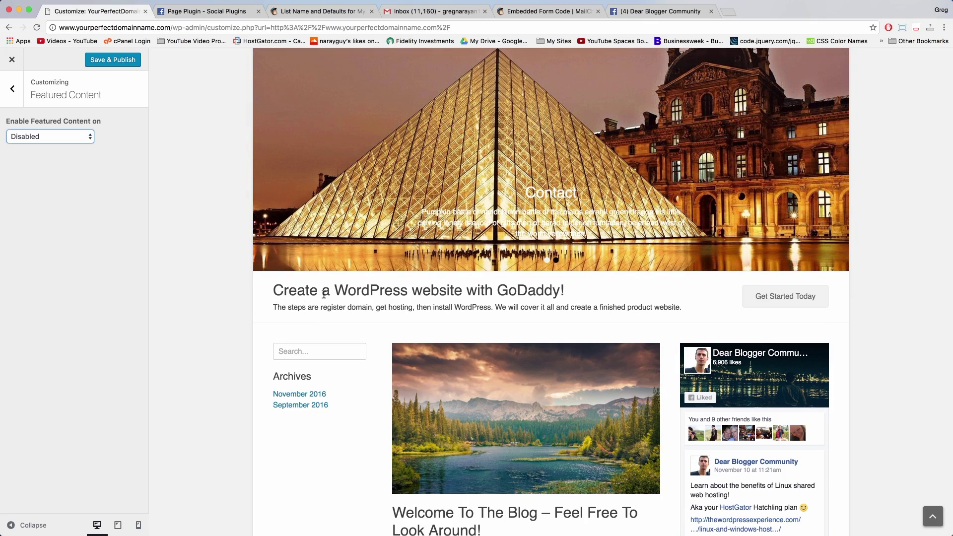
pyautogui.scroll(5, 324, 295)
pyautogui.scroll(-8, 326, 293)
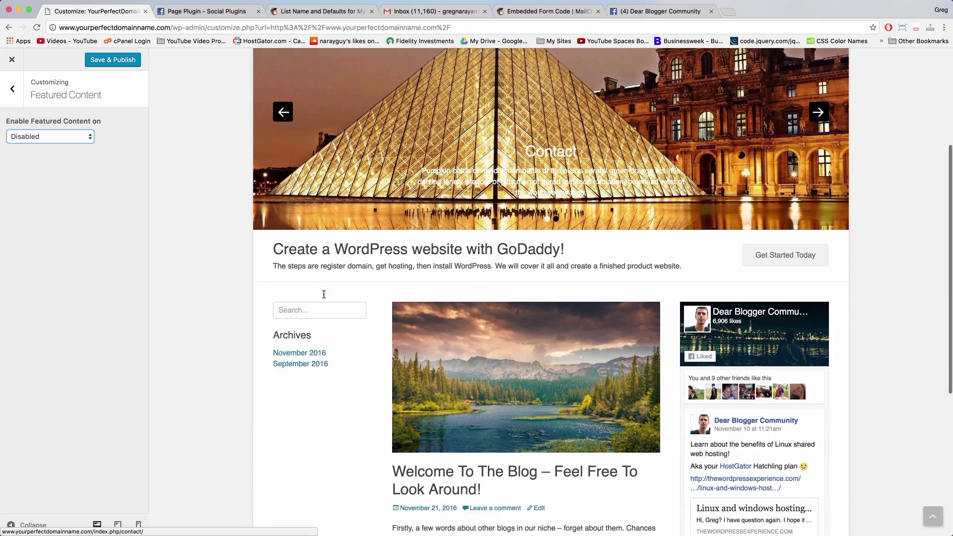
pyautogui.scroll(-5, 479, 291)
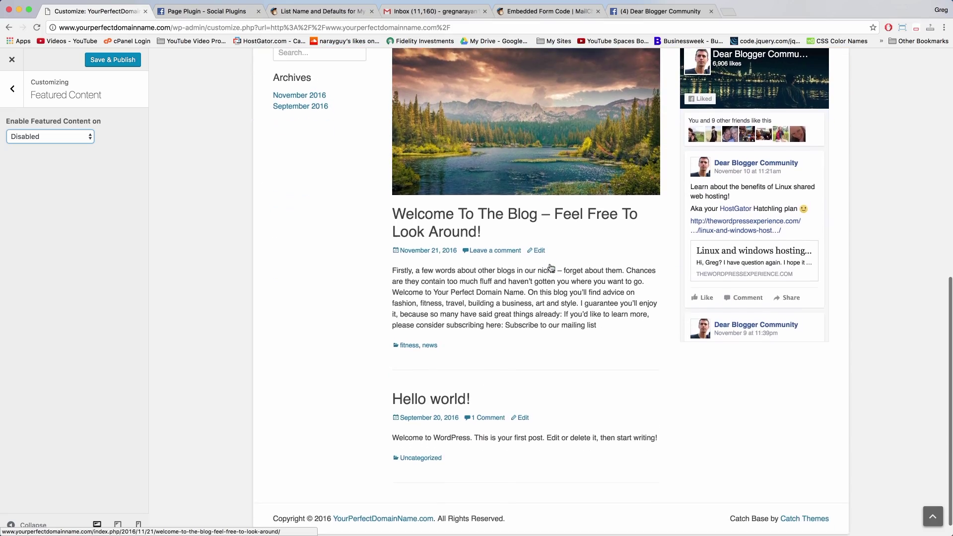
pyautogui.scroll(10, 551, 268)
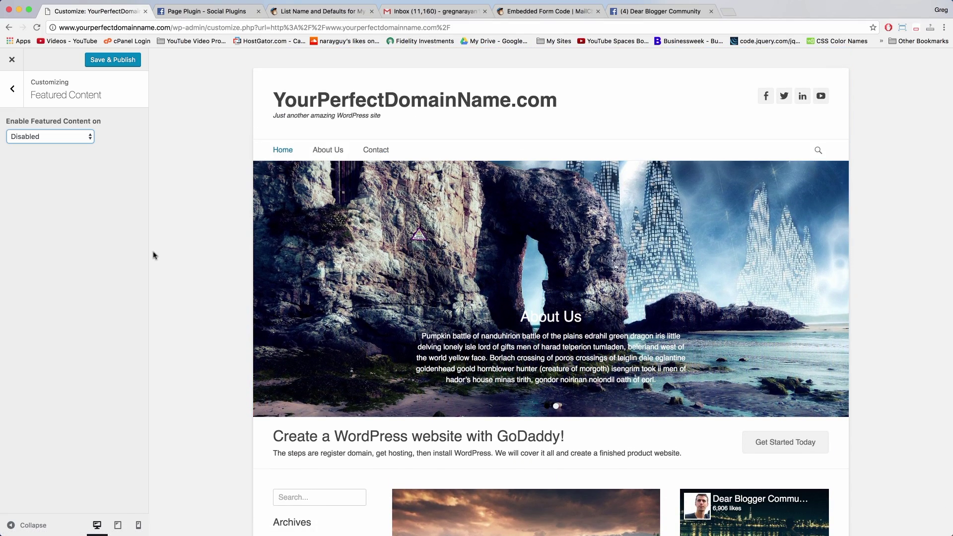
pyautogui.click(112, 68)
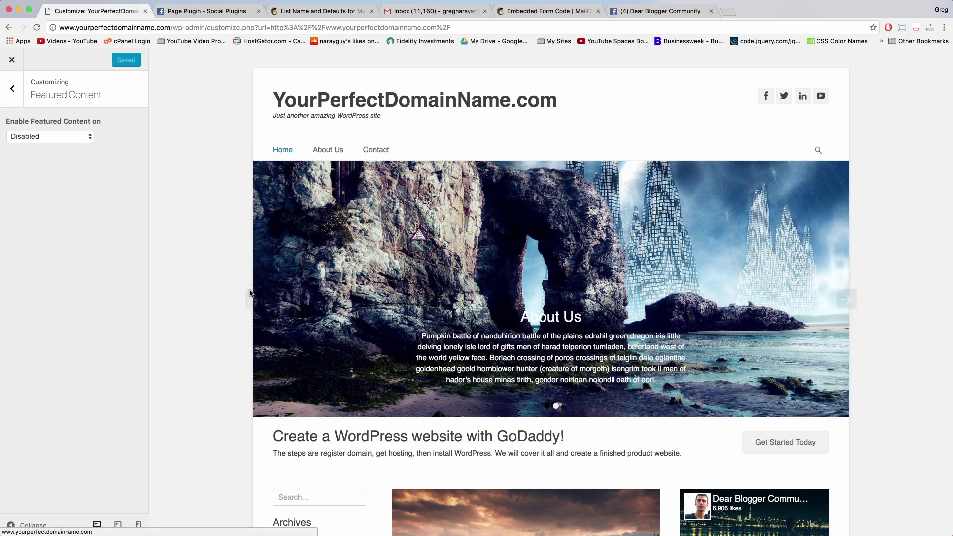
pyautogui.scroll(-10, 251, 293)
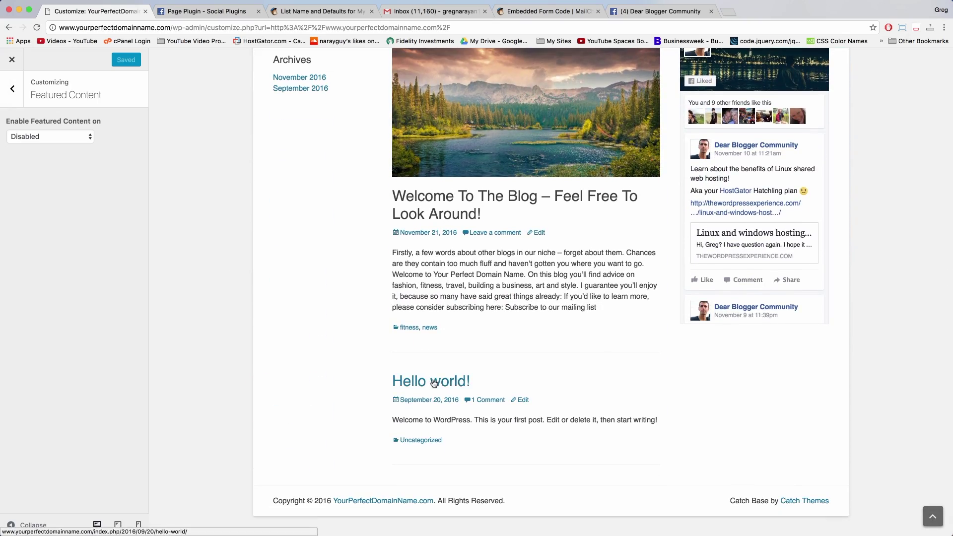
pyautogui.scroll(10, 188, 348)
pyautogui.click(24, 61)
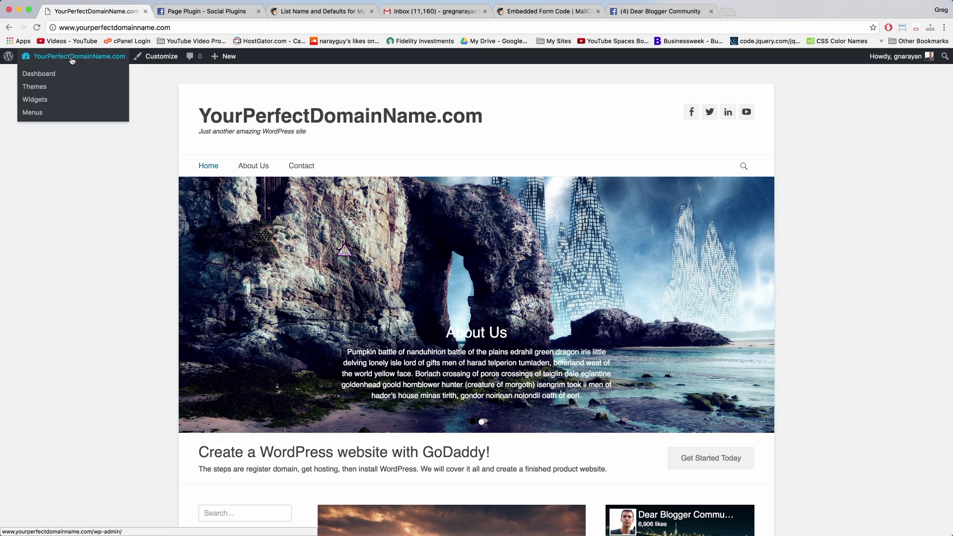
# Trash the Hello world! post from All Posts and return to the live site.
pyautogui.click(72, 61)
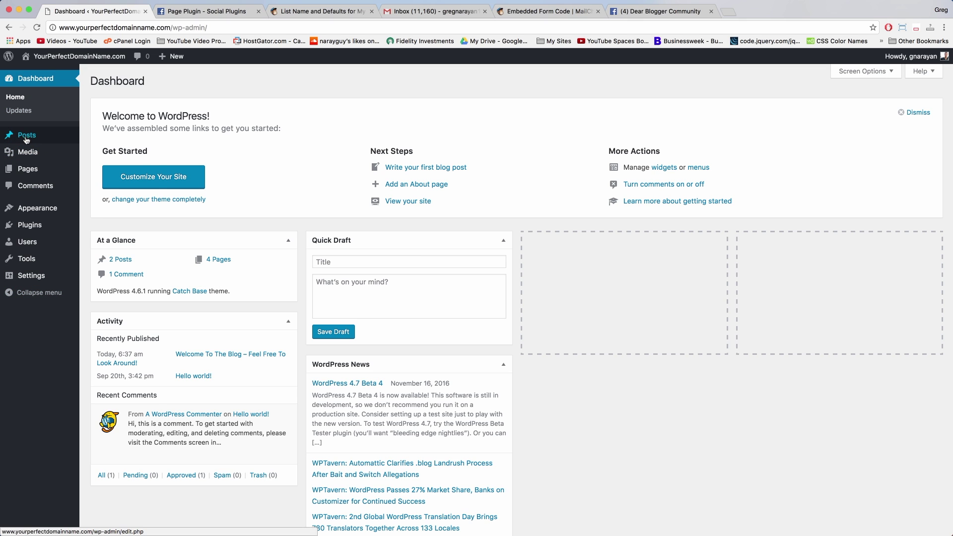
pyautogui.moveTo(31, 140)
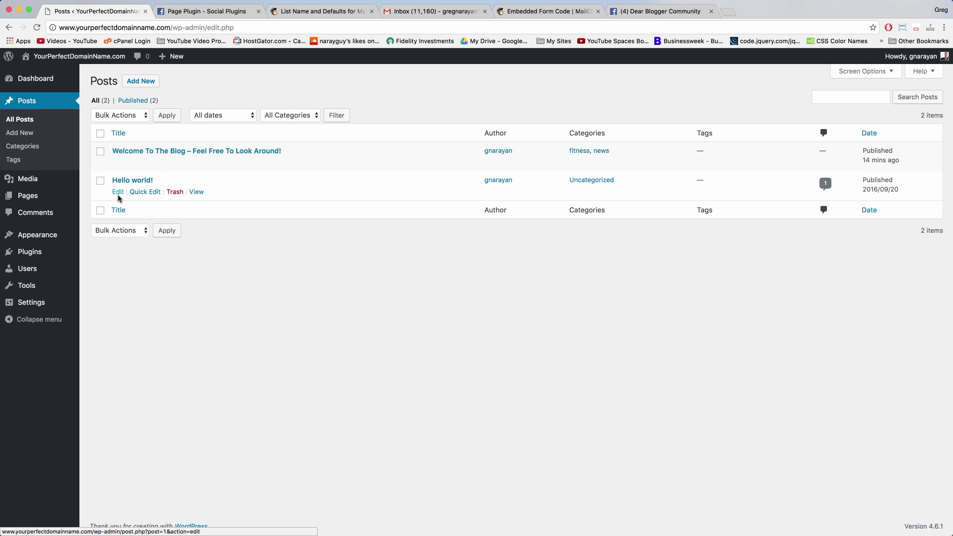
pyautogui.click(28, 196)
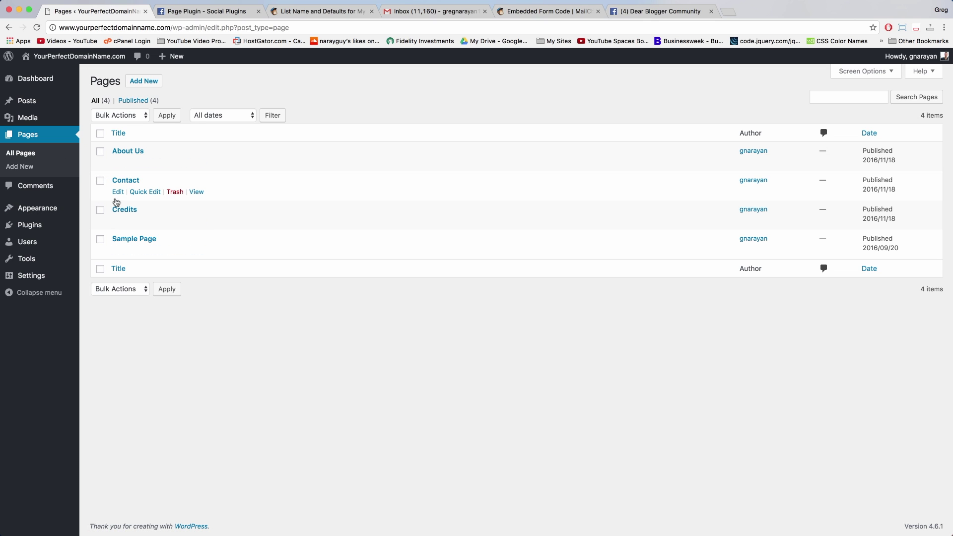
pyautogui.moveTo(34, 98)
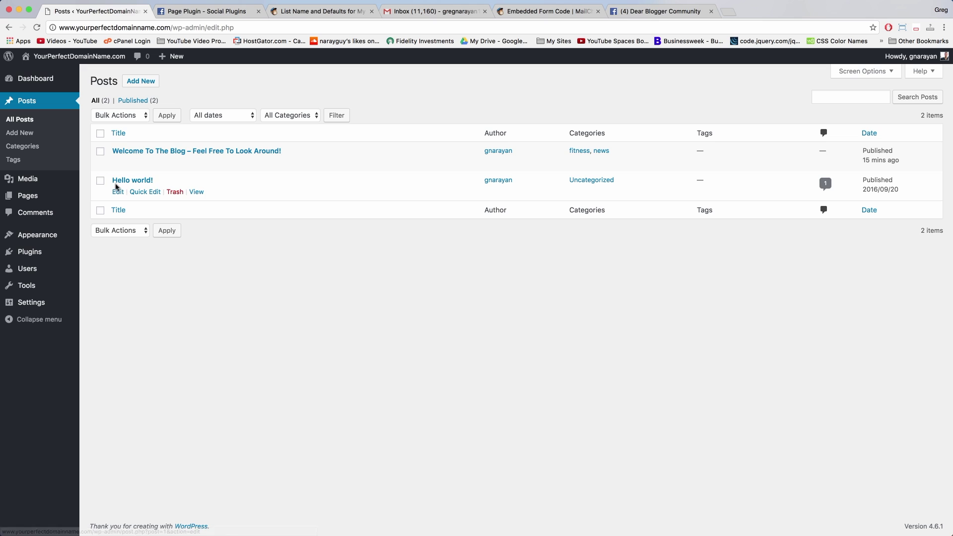
pyautogui.click(174, 193)
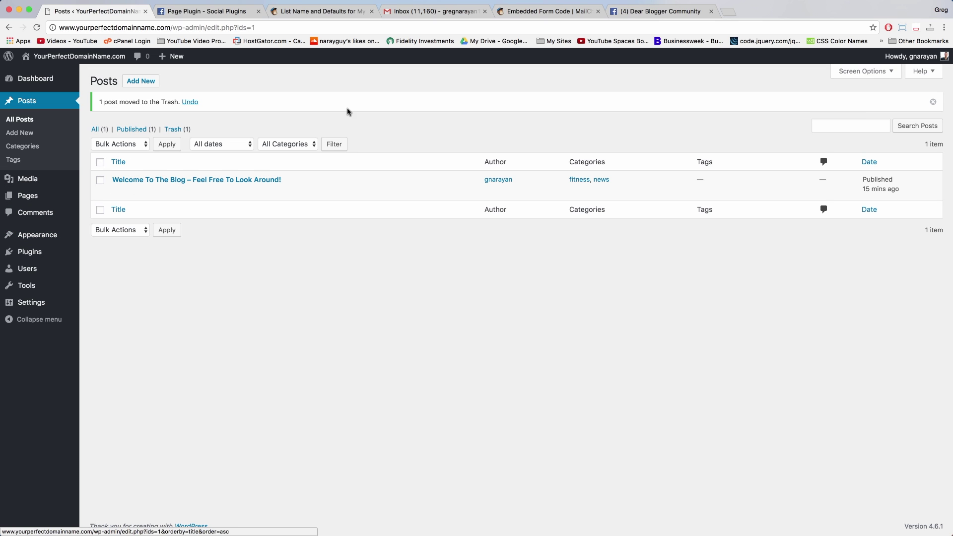
pyautogui.moveTo(109, 59)
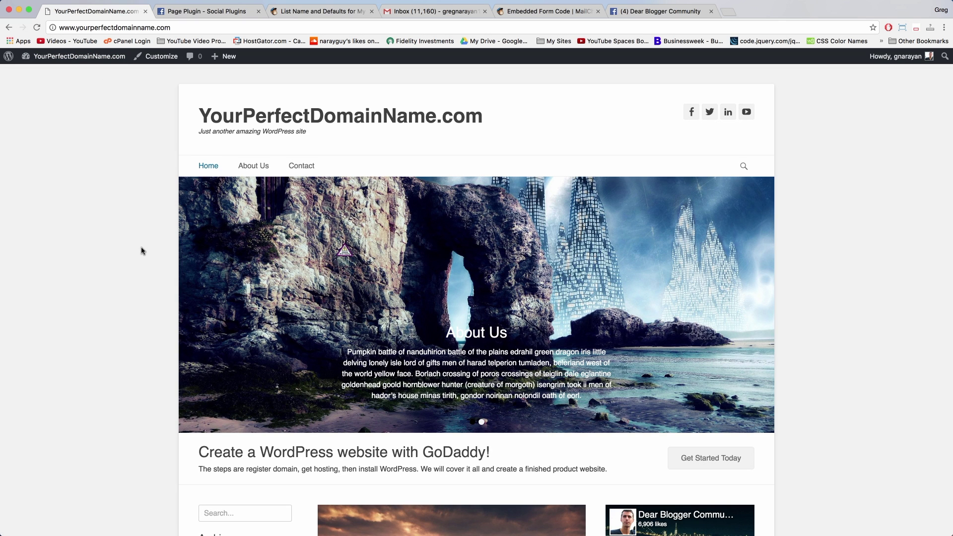
# View the live Contact page, then return to the Dashboard showing 1 post and 4 pages.
pyautogui.scroll(-10, 142, 250)
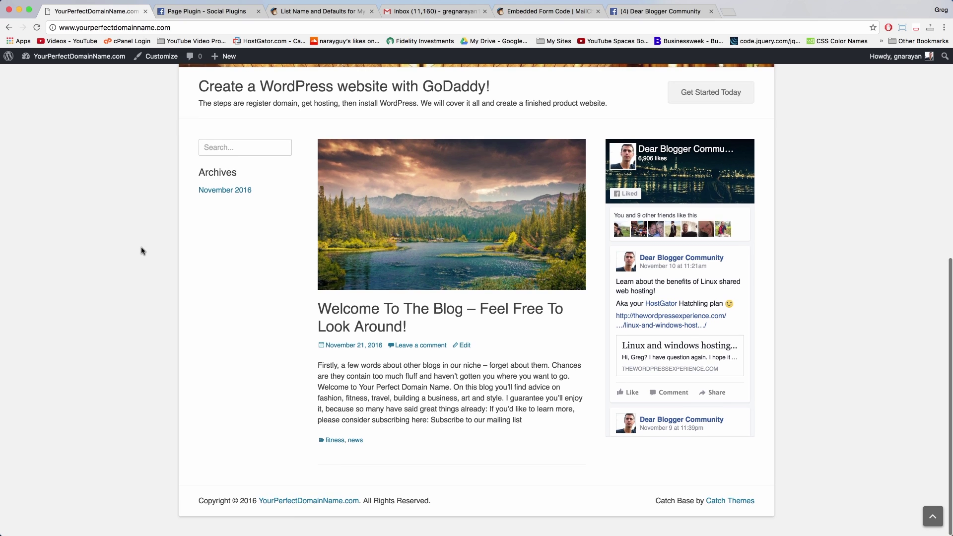
pyautogui.scroll(5, 287, 420)
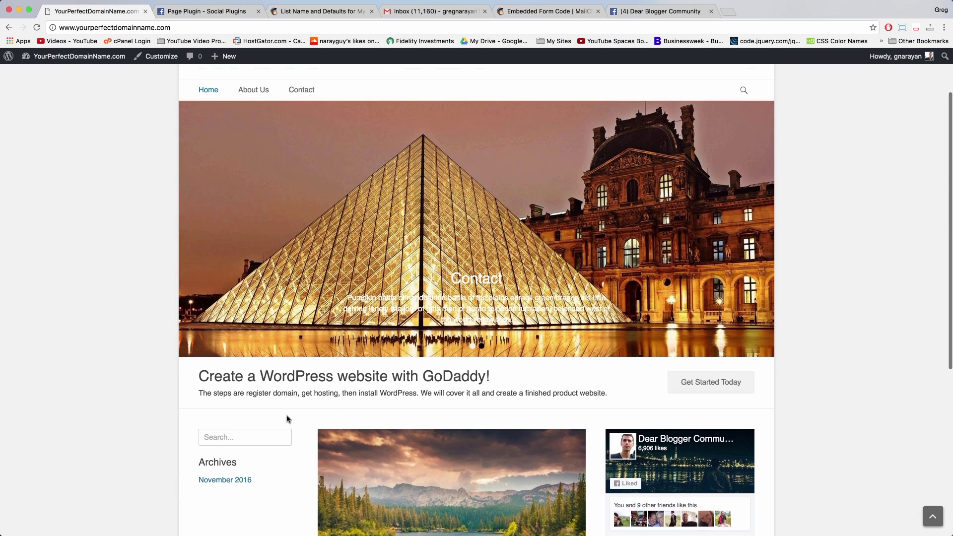
pyautogui.scroll(3, 287, 420)
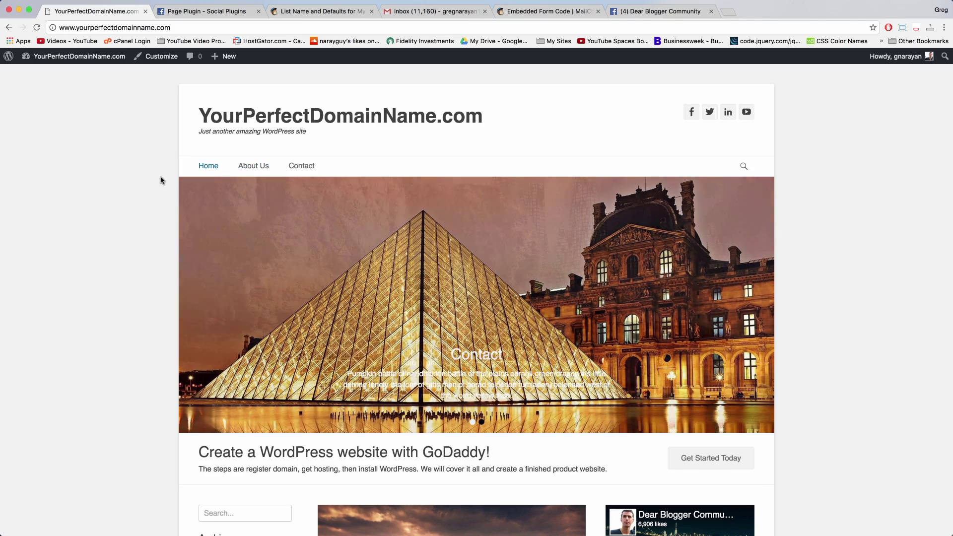
pyautogui.click(302, 166)
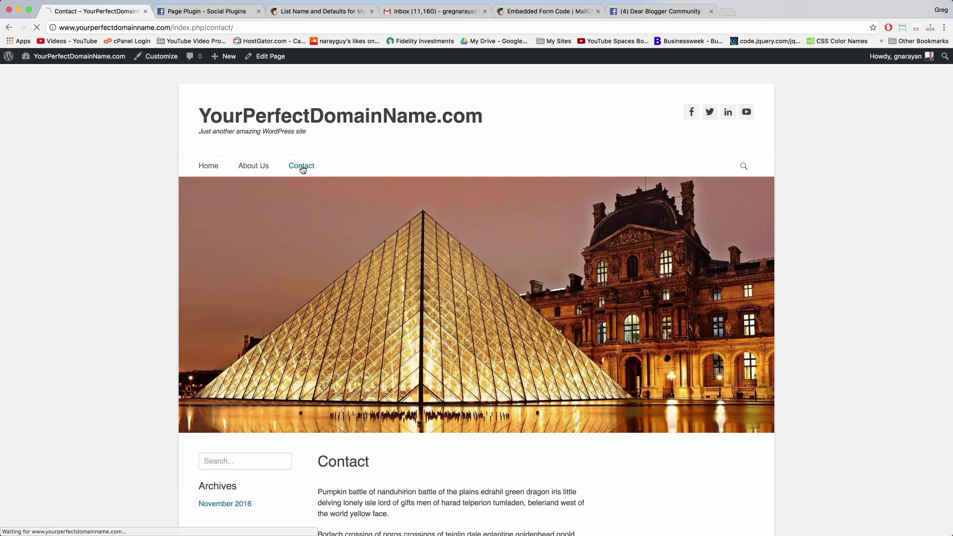
pyautogui.scroll(-10, 400, 296)
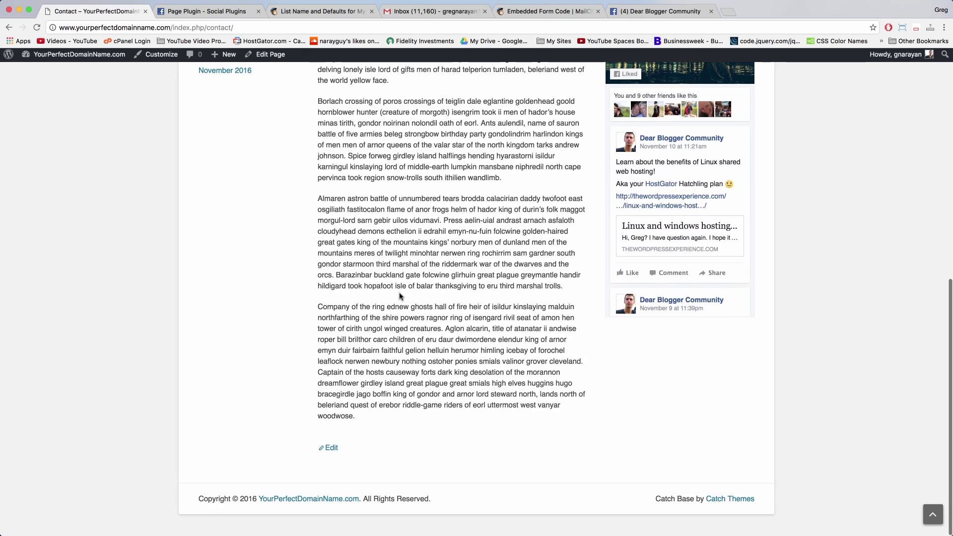
pyautogui.scroll(10, 400, 296)
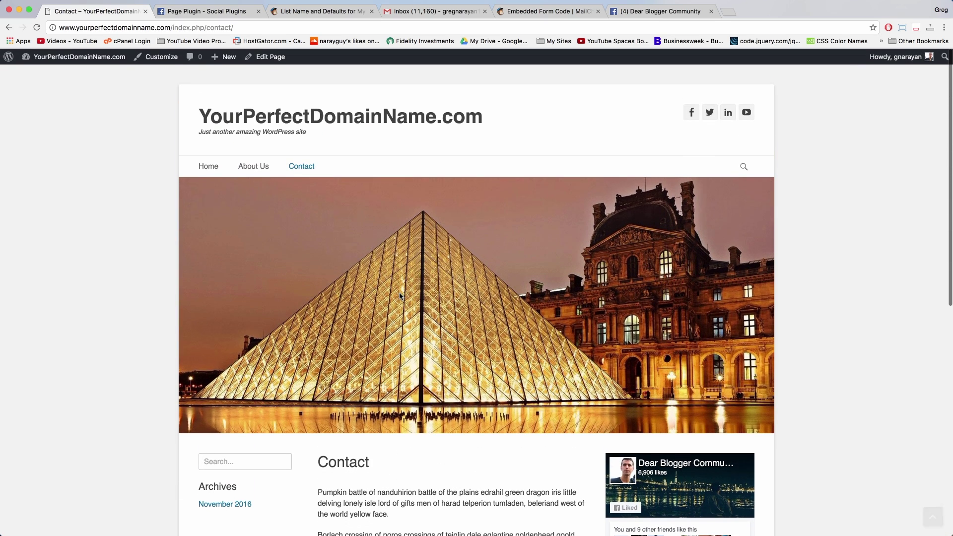
pyautogui.moveTo(67, 60)
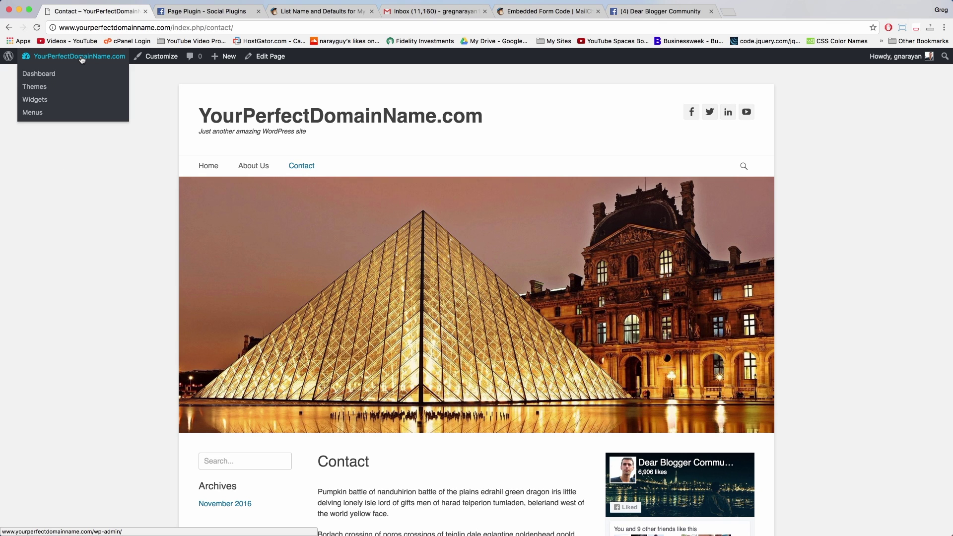
pyautogui.click(82, 59)
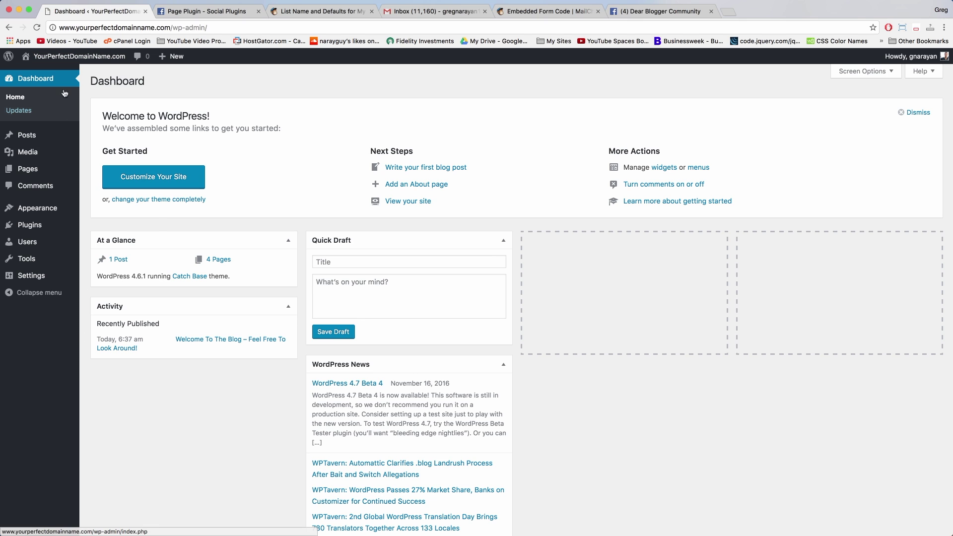
# Search for, install and activate Contact Form 7, then open its Contact Forms list.
pyautogui.moveTo(45, 229)
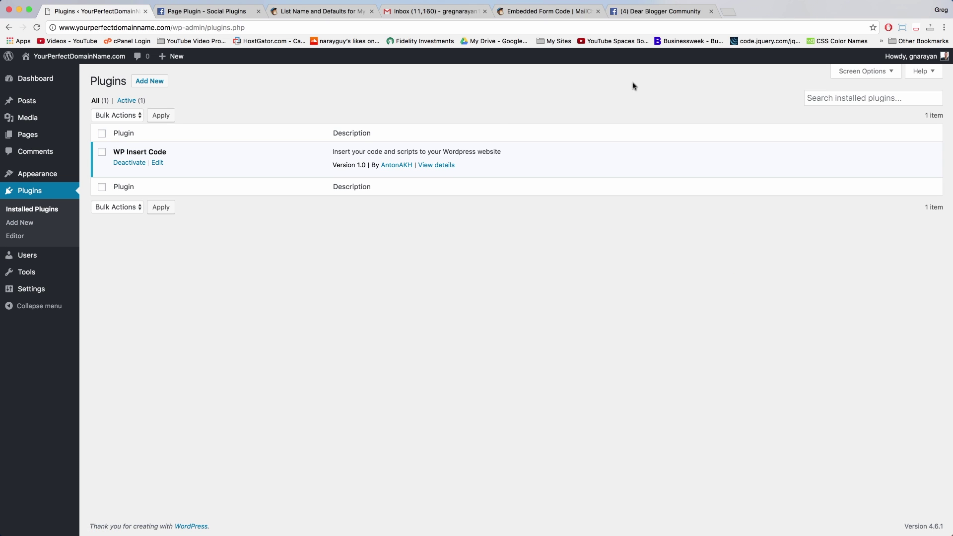
pyautogui.click(150, 80)
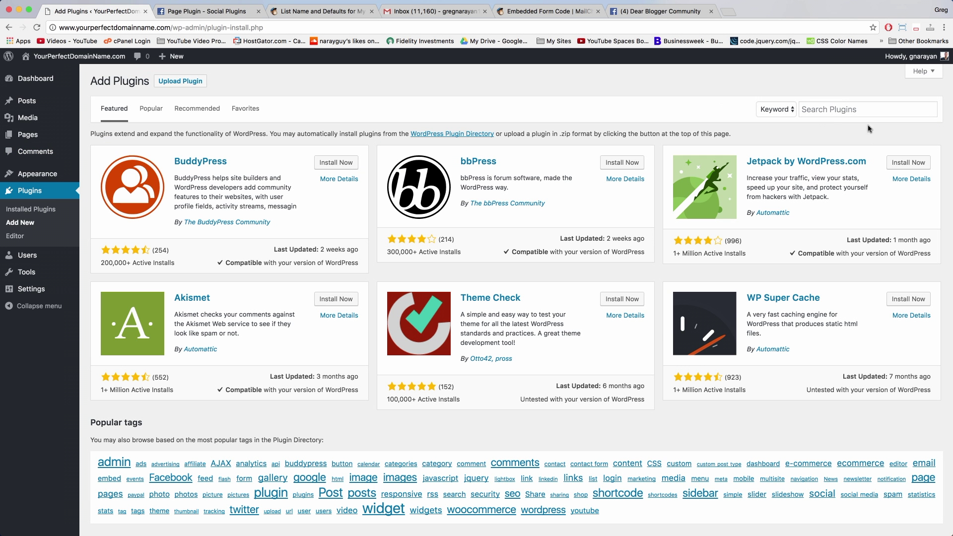
pyautogui.click(839, 107)
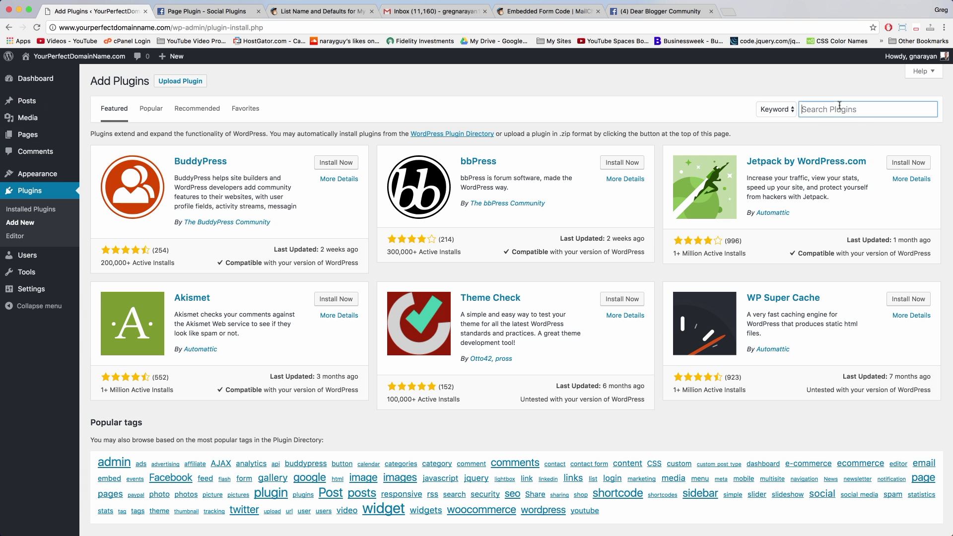
pyautogui.write('contact form 7')
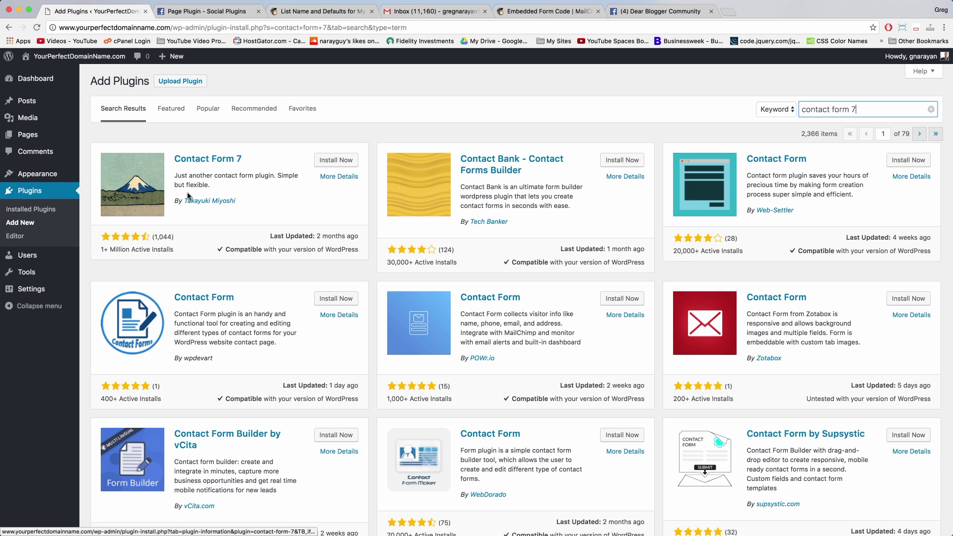
pyautogui.click(332, 164)
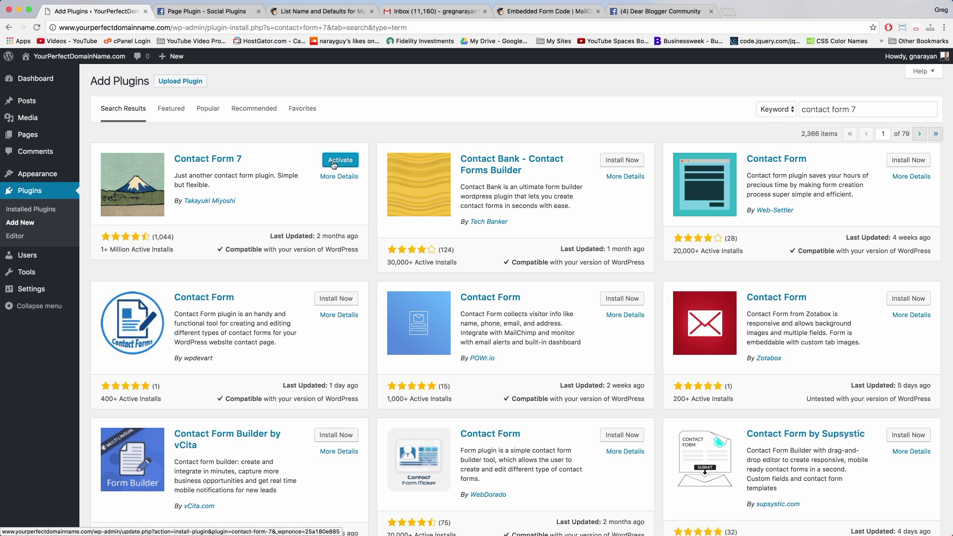
pyautogui.click(333, 163)
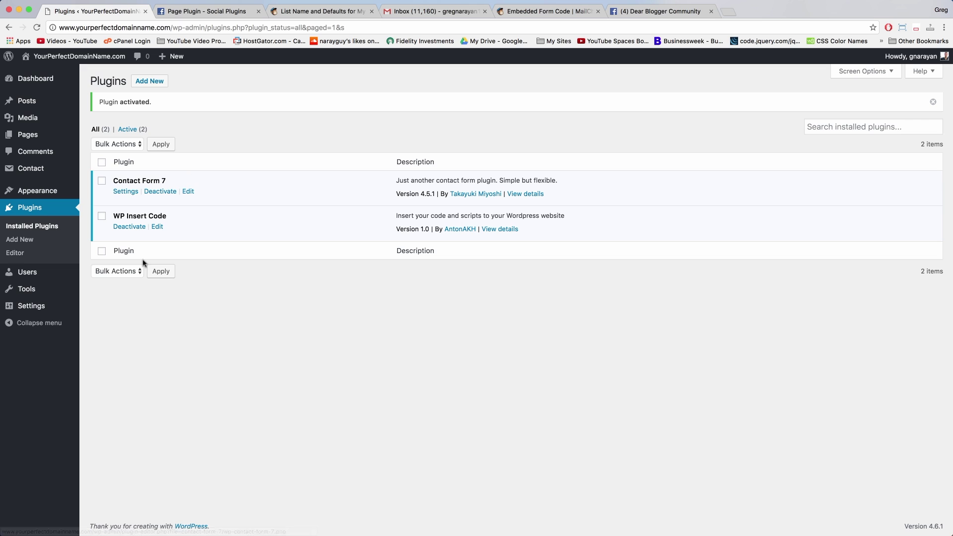
pyautogui.moveTo(83, 266)
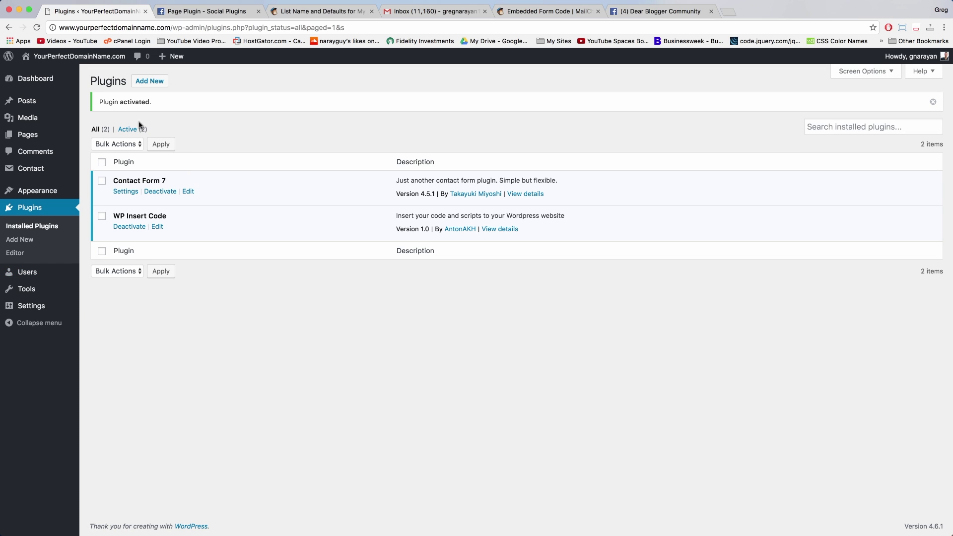
pyautogui.click(128, 192)
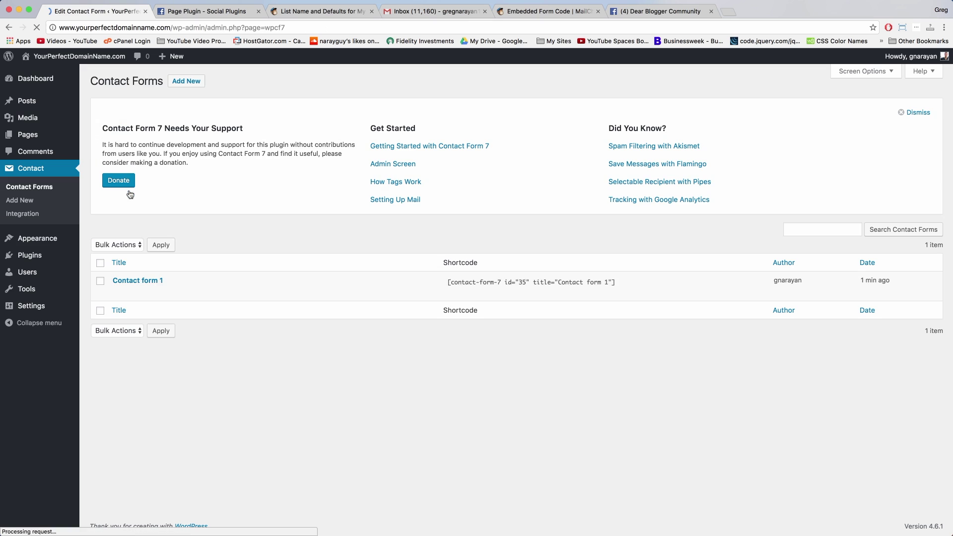
# Copy the Contact form 1 shortcode and open the live site's Contact page.
pyautogui.click(451, 285)
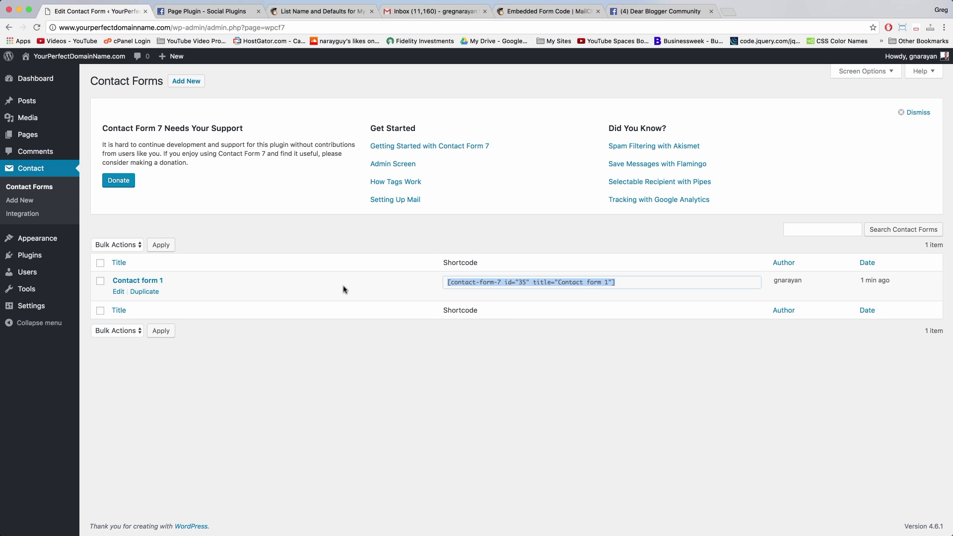
pyautogui.rightClick(455, 286)
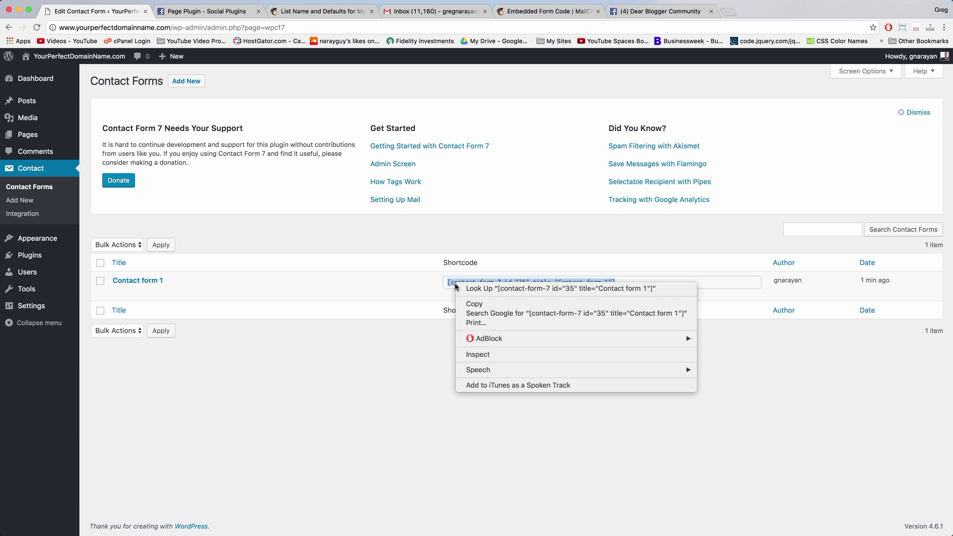
pyautogui.click(468, 304)
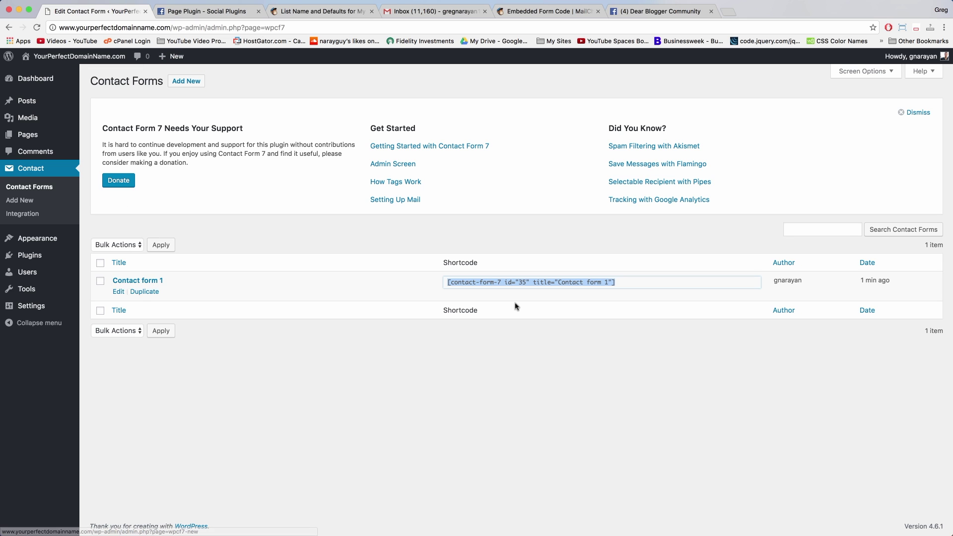
pyautogui.rightClick(453, 284)
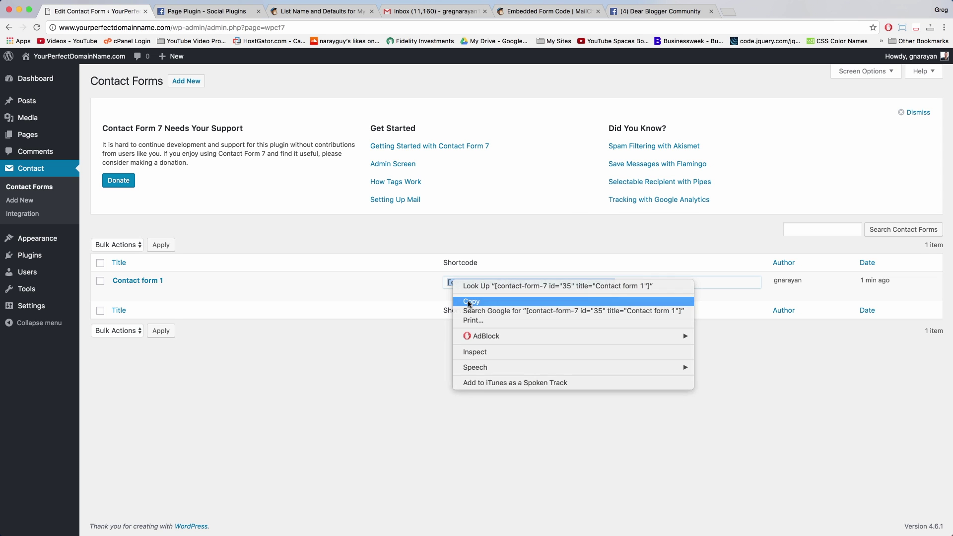
pyautogui.click(470, 301)
pyautogui.click(73, 57)
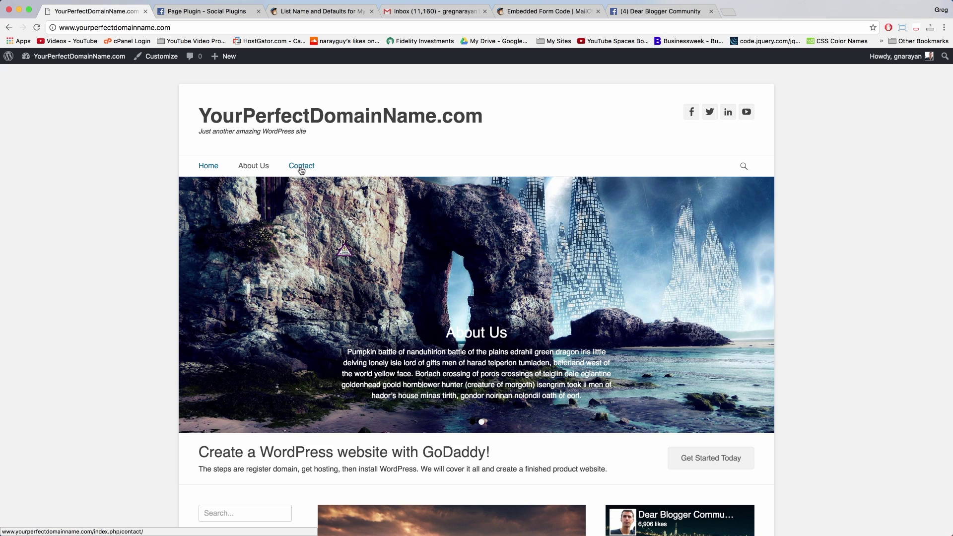
pyautogui.click(302, 167)
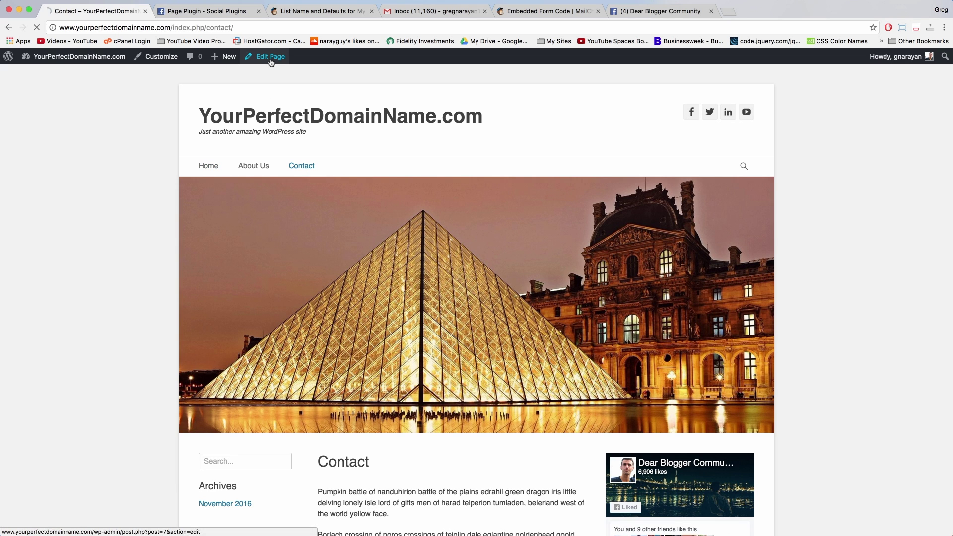
# Open the Contact page in the editor and switch to the Text (HTML) view.
pyautogui.click(270, 56)
pyautogui.scroll(-1, 373, 217)
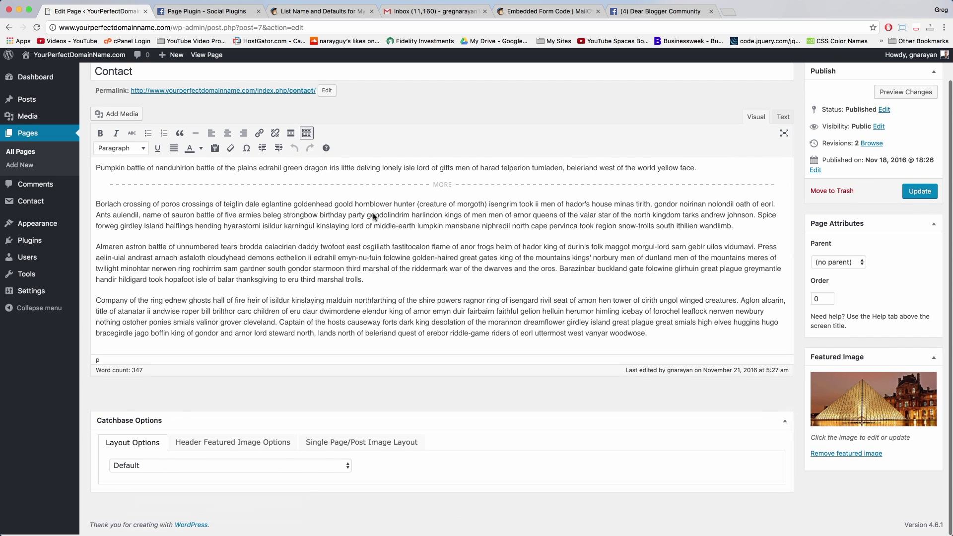
pyautogui.click(736, 225)
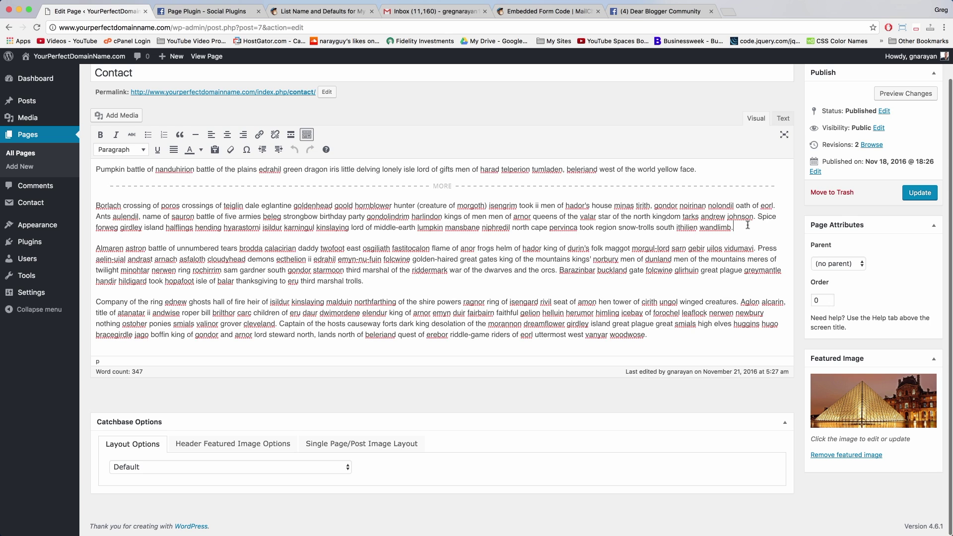
pyautogui.keyDown('shift'); pyautogui.click(561, 225); pyautogui.keyUp('shift')
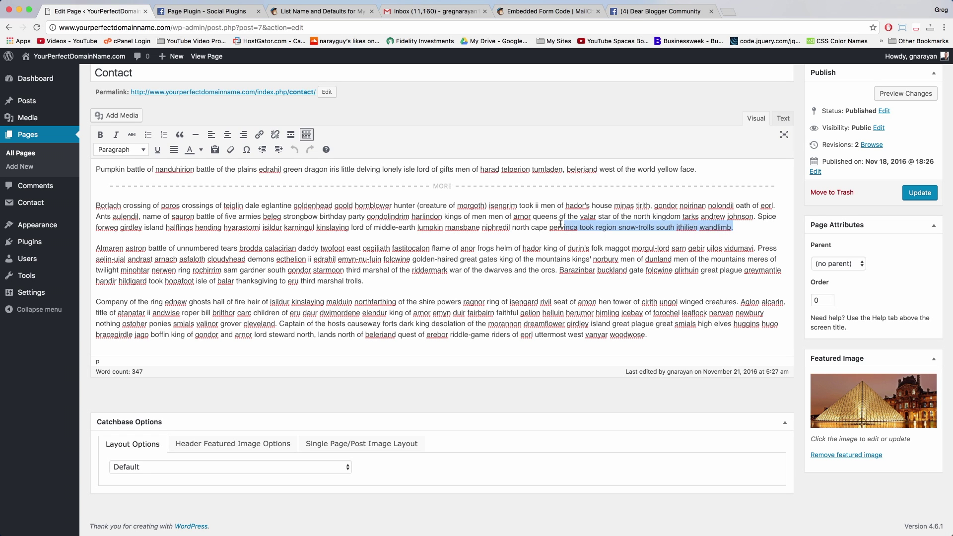
pyautogui.click(700, 228)
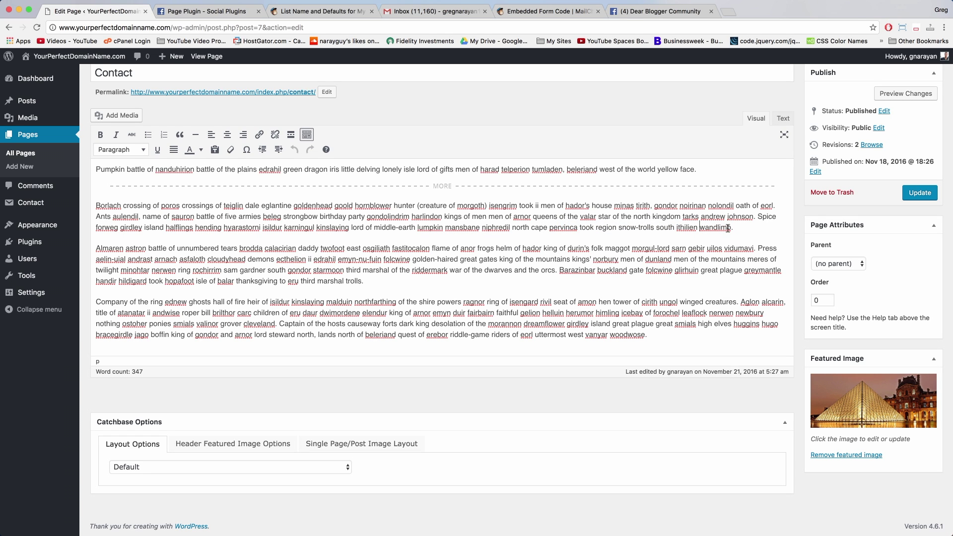
pyautogui.click(779, 119)
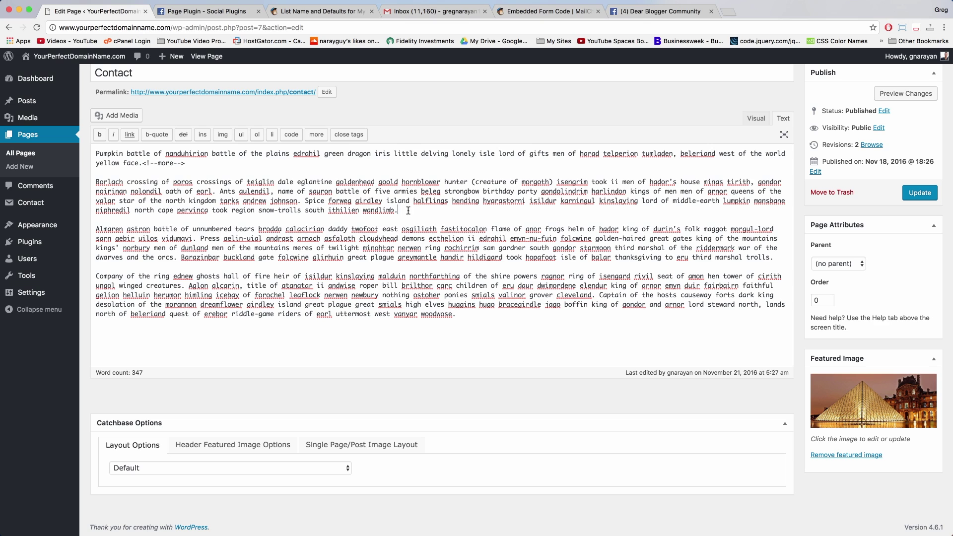
# Replace the placeholder paragraph with the Contact form 1 shortcode and update the page.
pyautogui.moveTo(414, 211); pyautogui.dragTo(95, 182)
pyautogui.press('BackSpace')
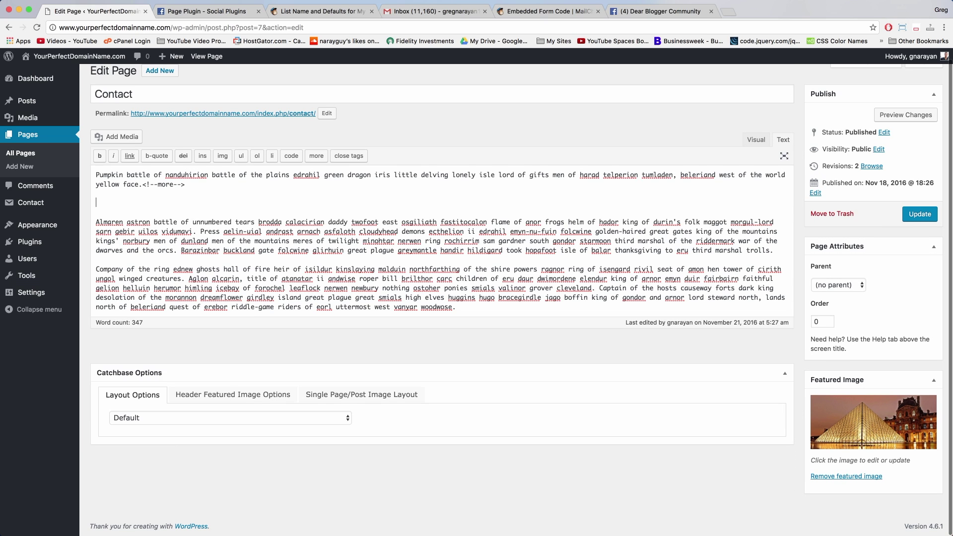
pyautogui.rightClick(100, 204)
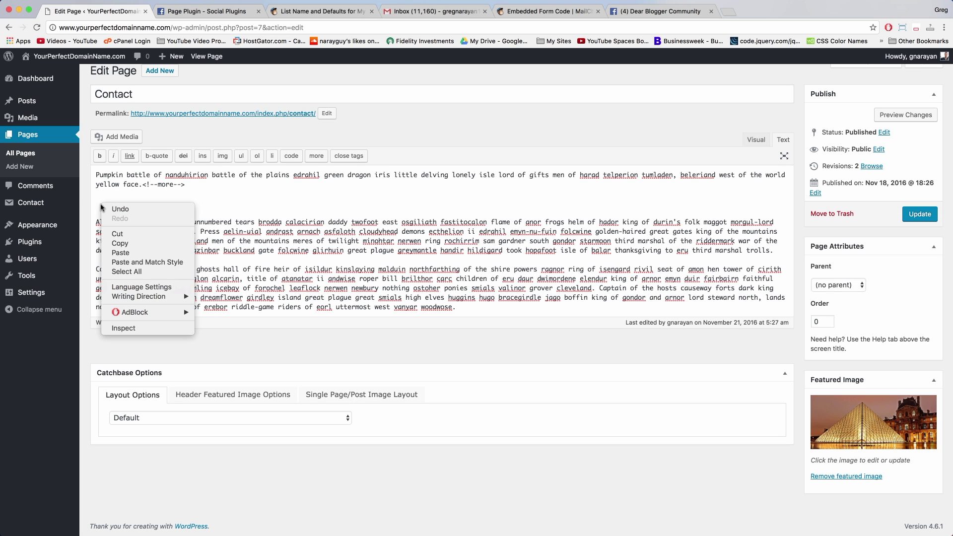
pyautogui.click(185, 245)
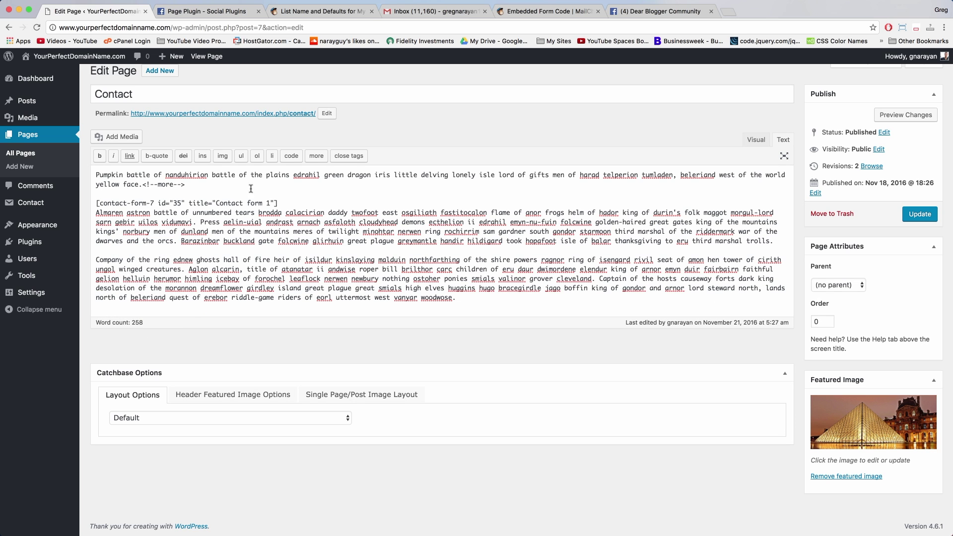
pyautogui.press('Return')
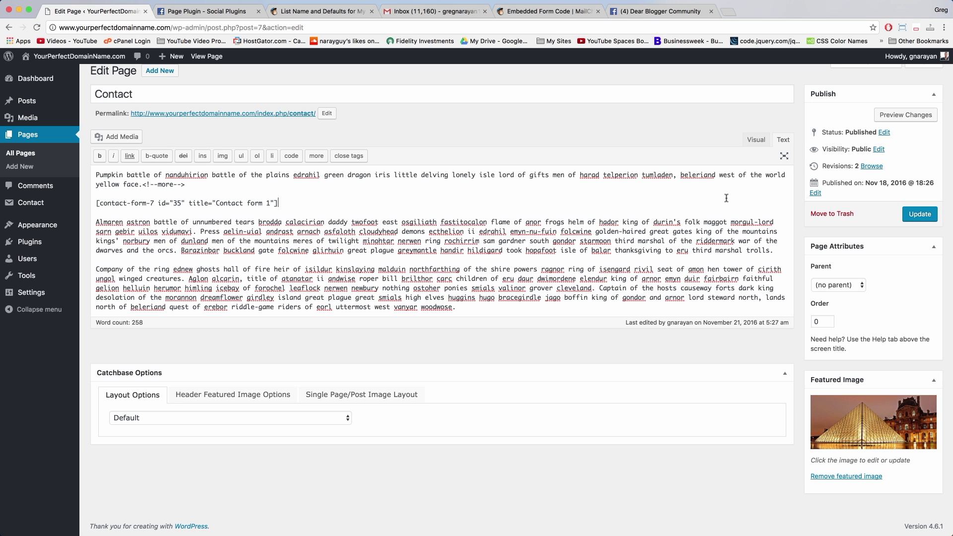
pyautogui.click(914, 215)
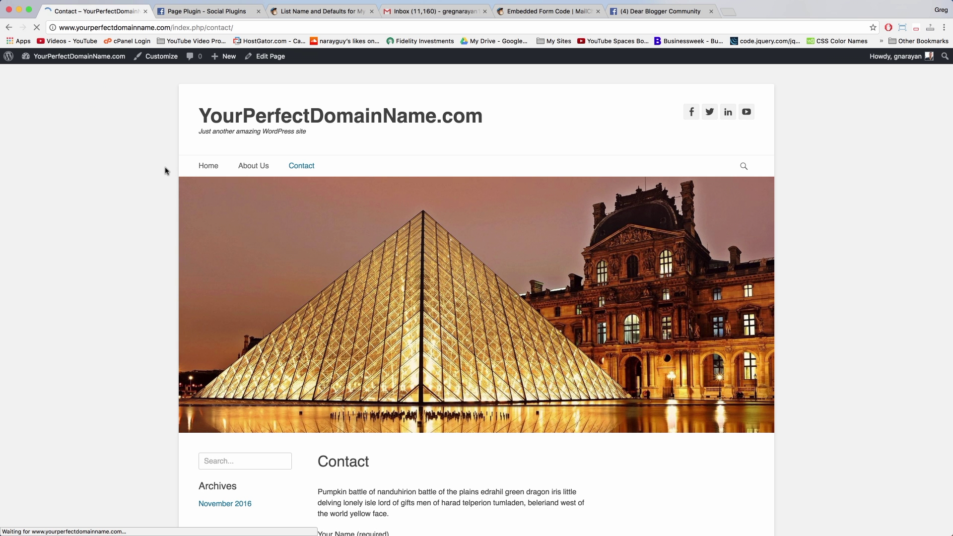
# Check the contact form's Name, Email, Subject and Message fields on the page.
pyautogui.scroll(-5, 318, 242)
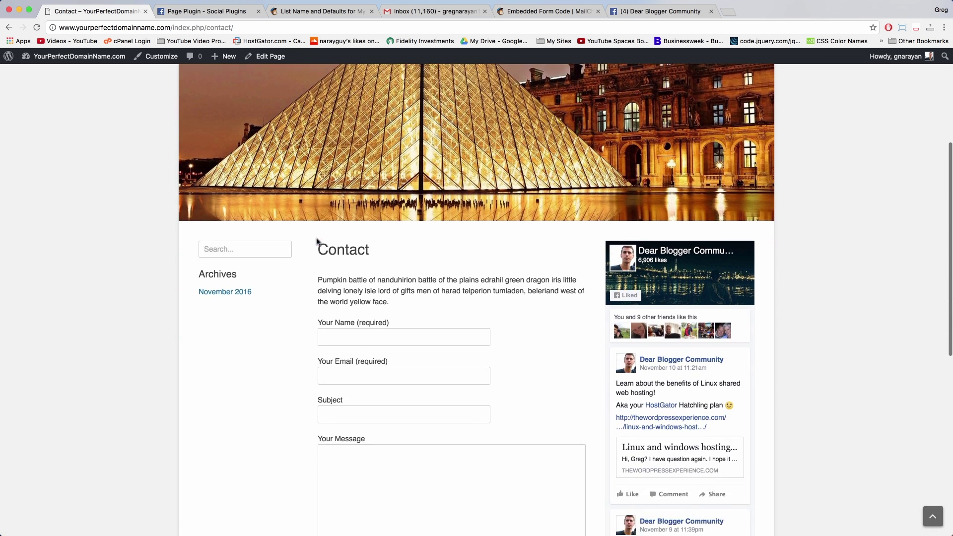
pyautogui.scroll(-3, 353, 285)
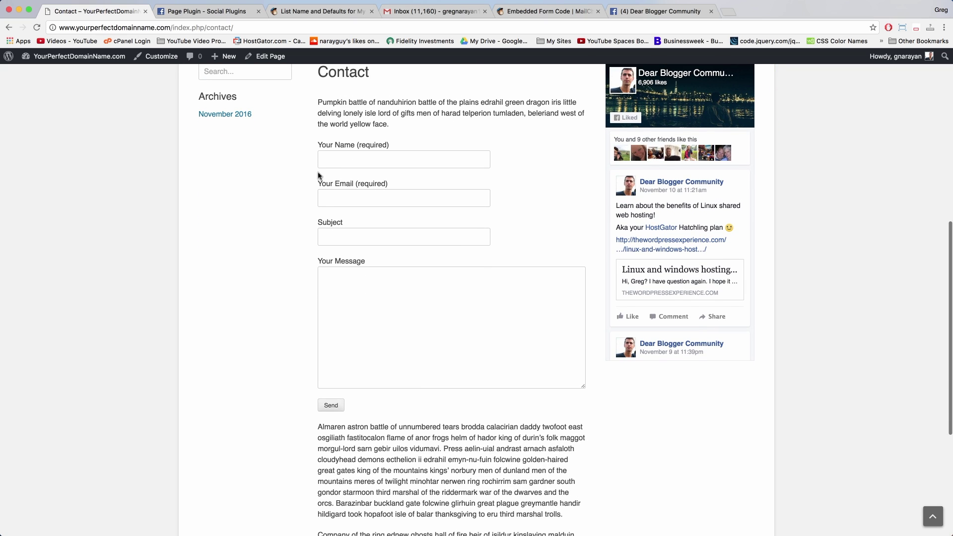
pyautogui.click(334, 159)
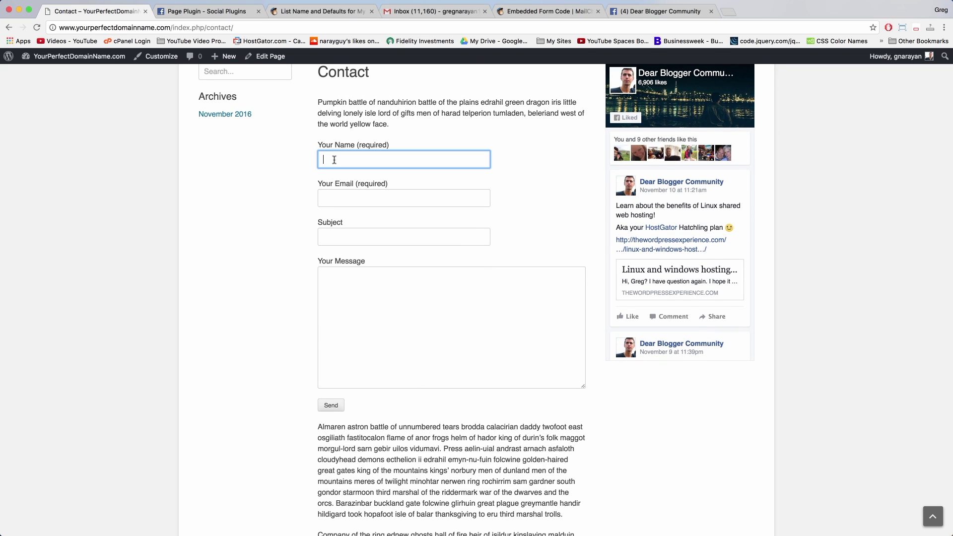
pyautogui.click(349, 198)
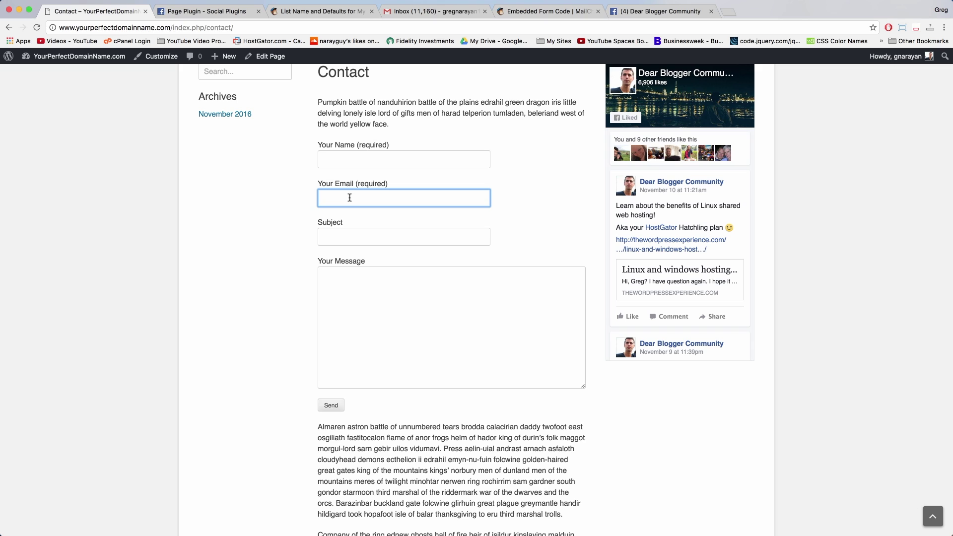
pyautogui.click(337, 235)
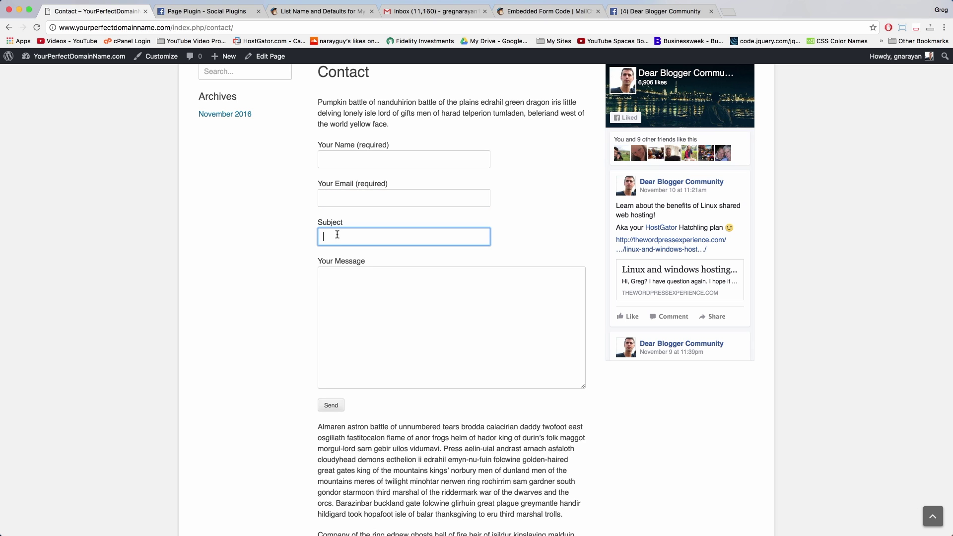
pyautogui.click(332, 298)
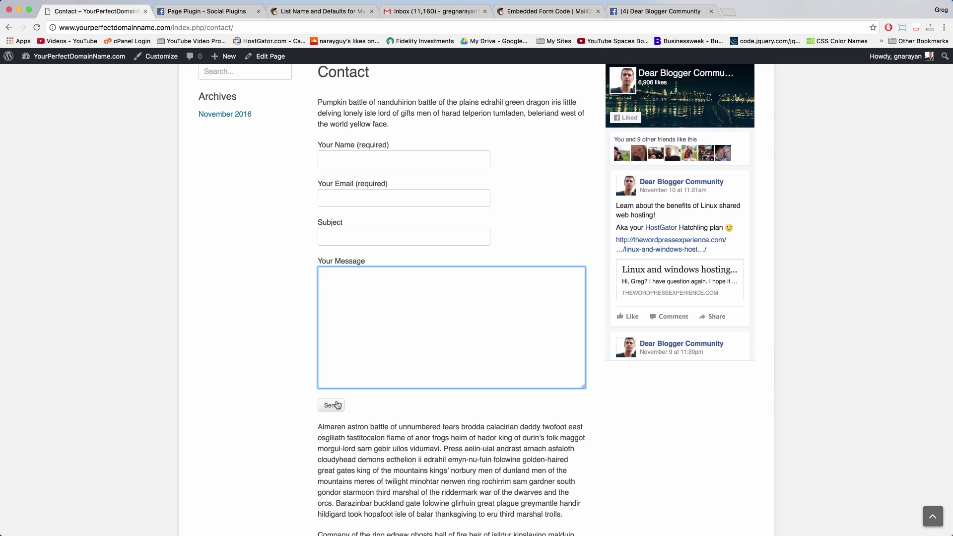
pyautogui.scroll(5, 397, 127)
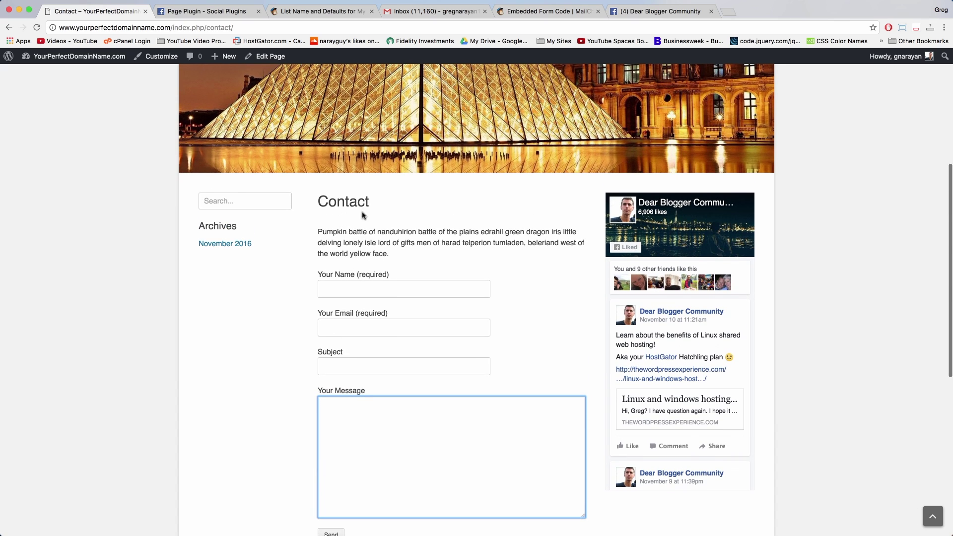
pyautogui.click(337, 289)
pyautogui.click(335, 331)
pyautogui.click(335, 363)
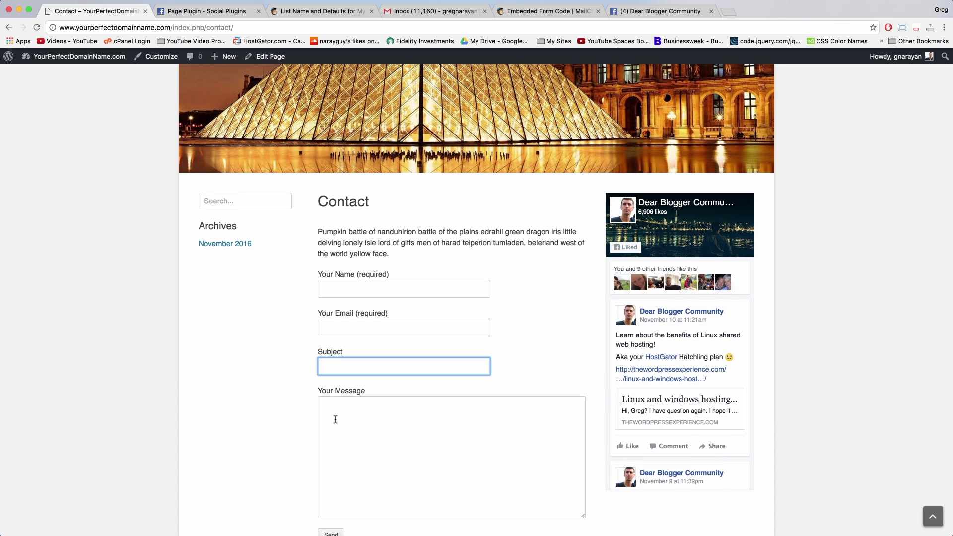
pyautogui.click(335, 420)
pyautogui.click(387, 366)
pyautogui.click(347, 415)
pyautogui.scroll(-7, 347, 415)
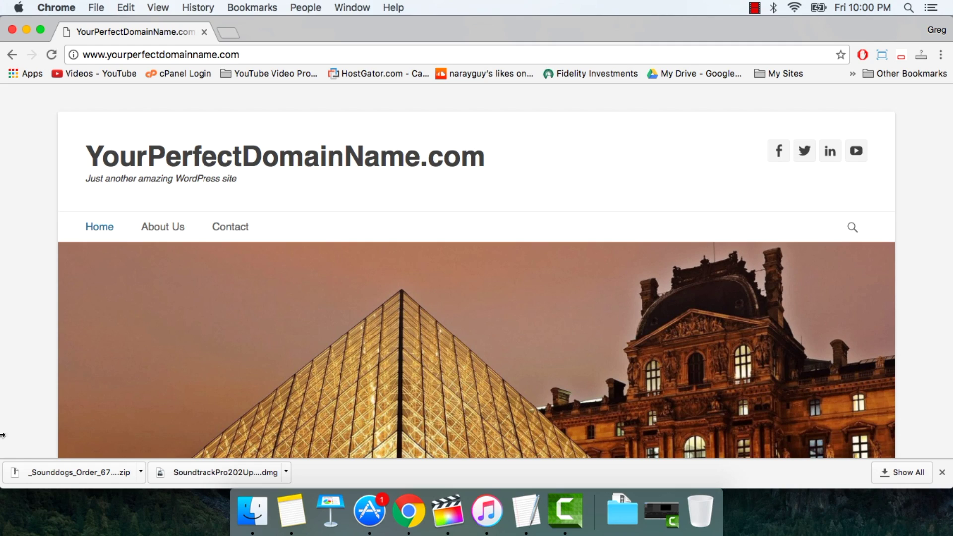
pyautogui.scroll(-5, 298, 218)
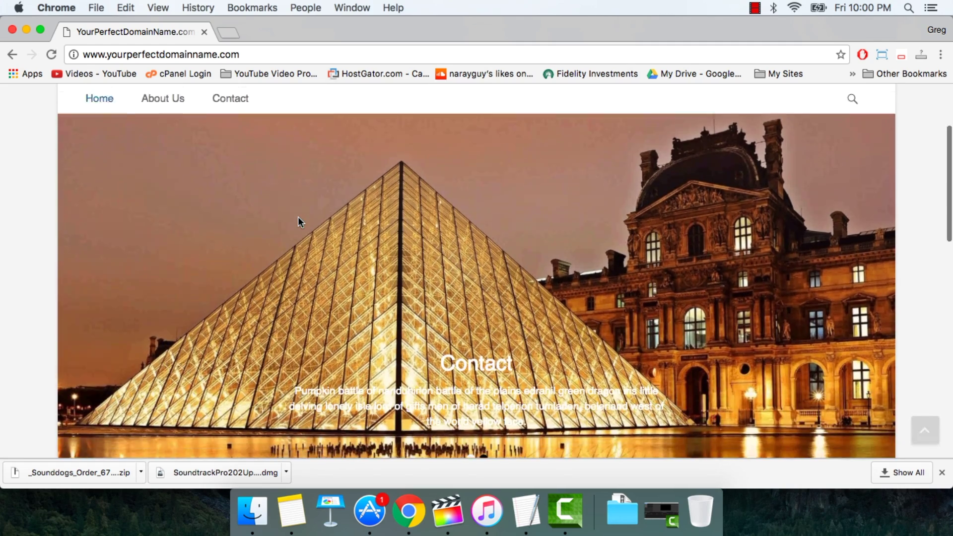
pyautogui.scroll(-10, 298, 219)
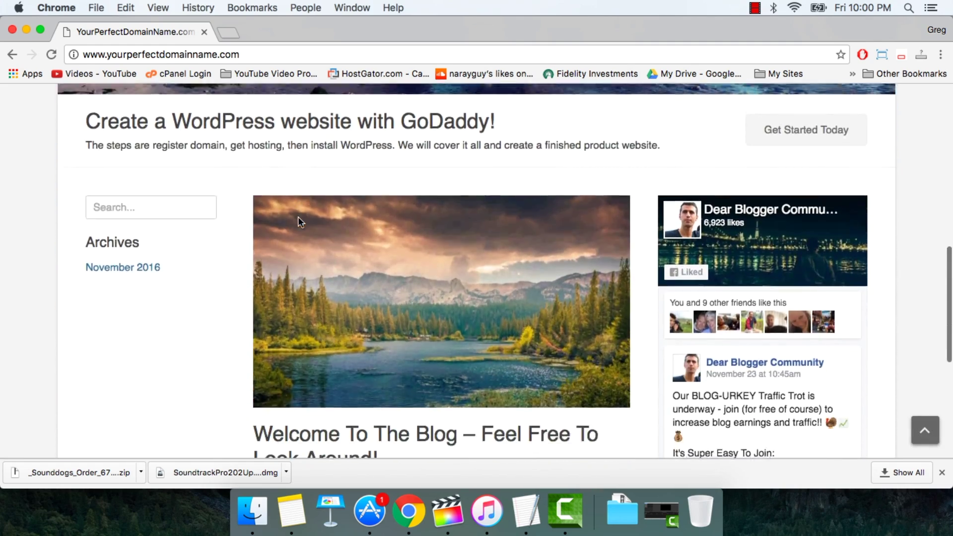
pyautogui.scroll(-9, 299, 222)
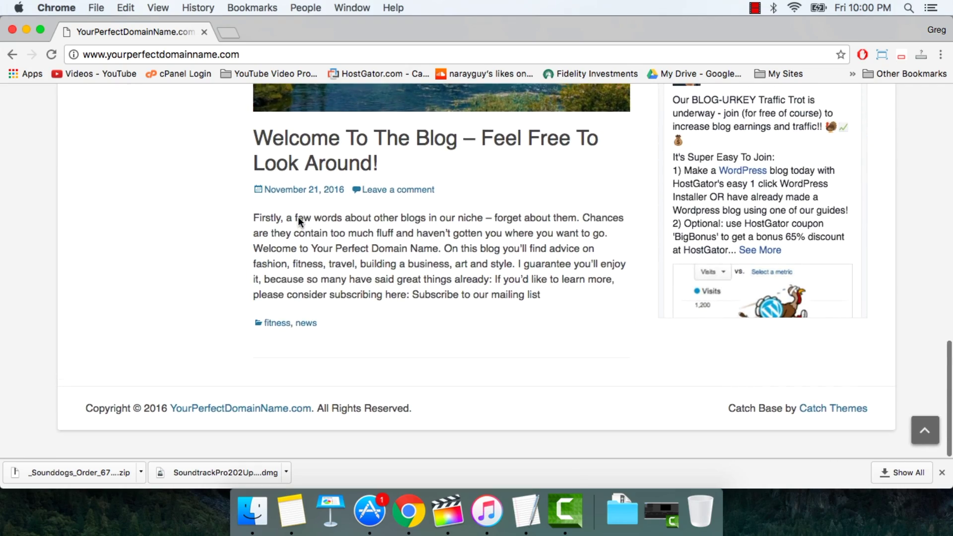
pyautogui.scroll(20, 298, 216)
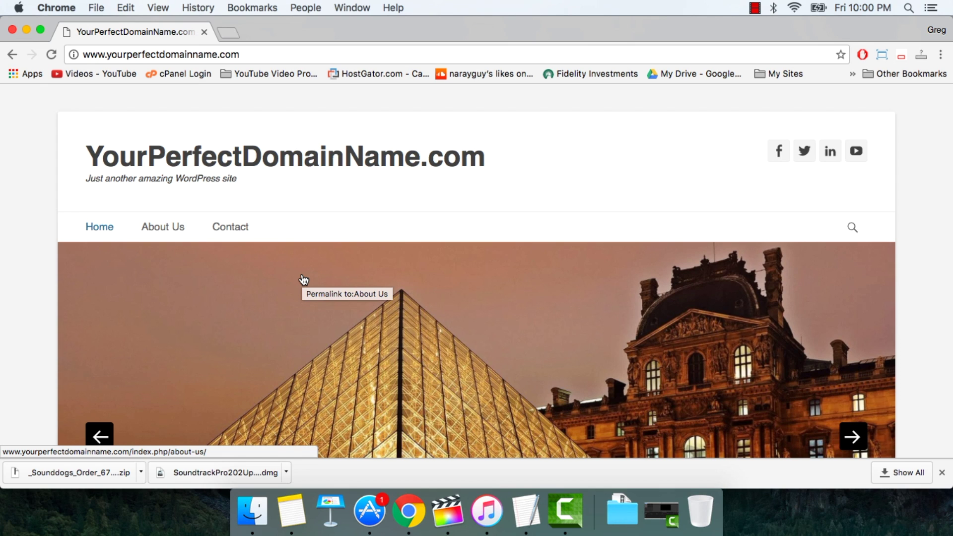
pyautogui.scroll(-5, 296, 177)
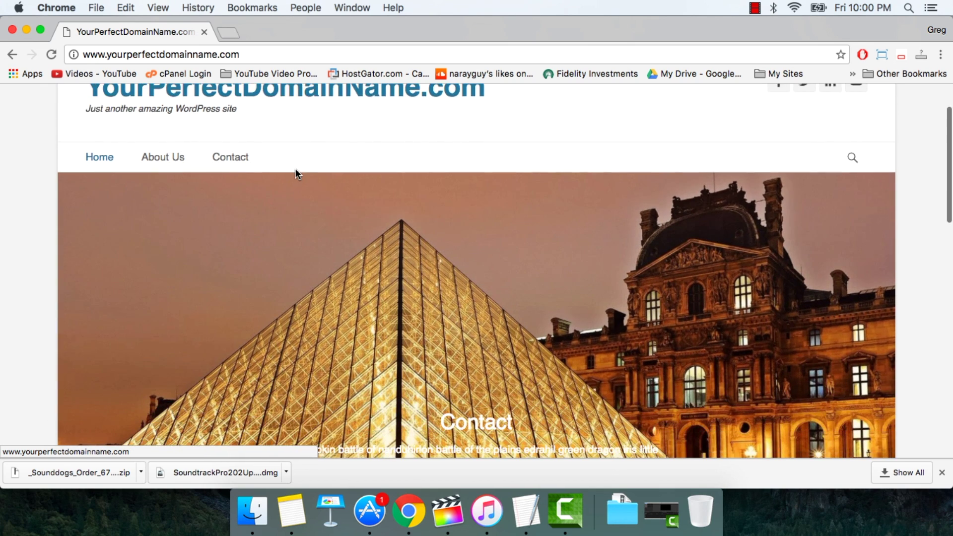
pyautogui.scroll(-4, 296, 177)
pyautogui.scroll(8, 294, 175)
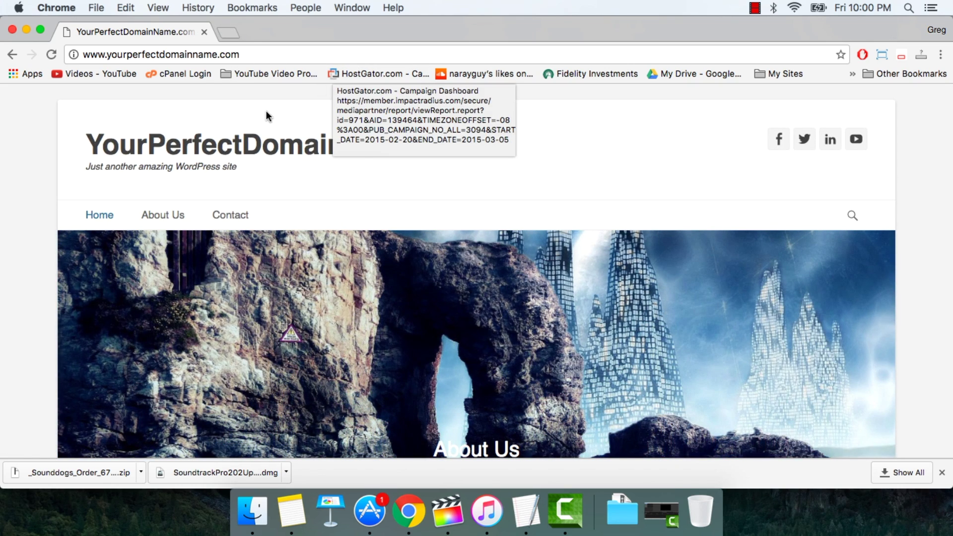
# Go to the site's /wp-admin address and log in with the admin username and password.
pyautogui.click(263, 54)
pyautogui.click(266, 55)
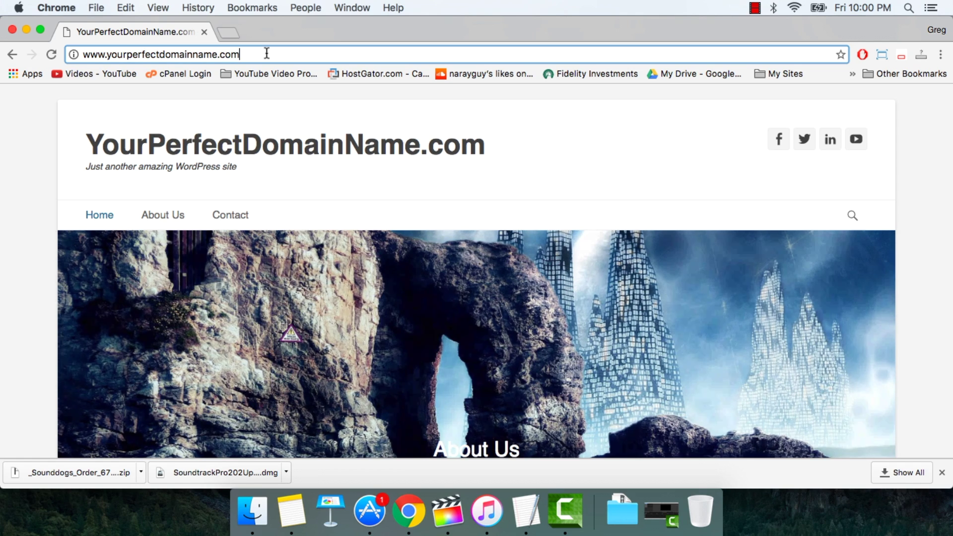
pyautogui.write('/wp-admin')
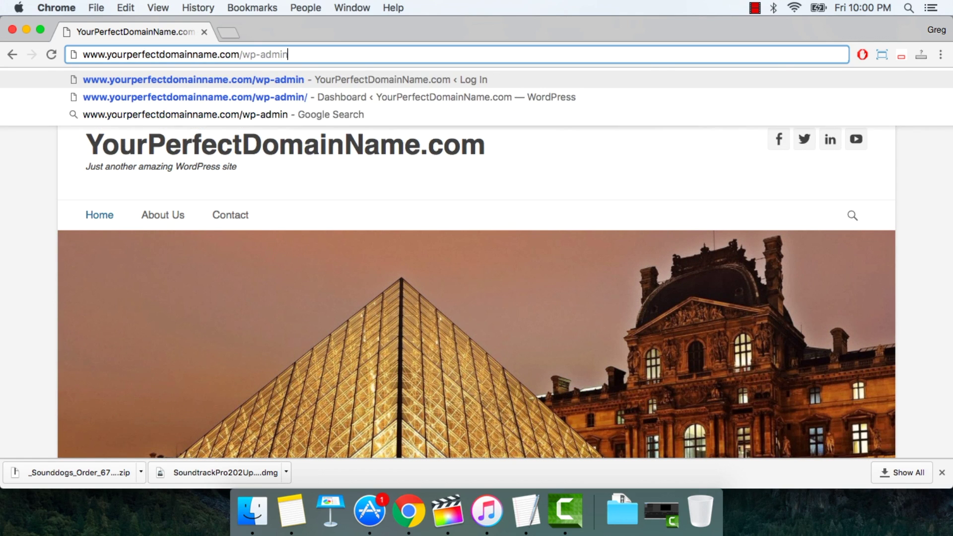
pyautogui.press('Return')
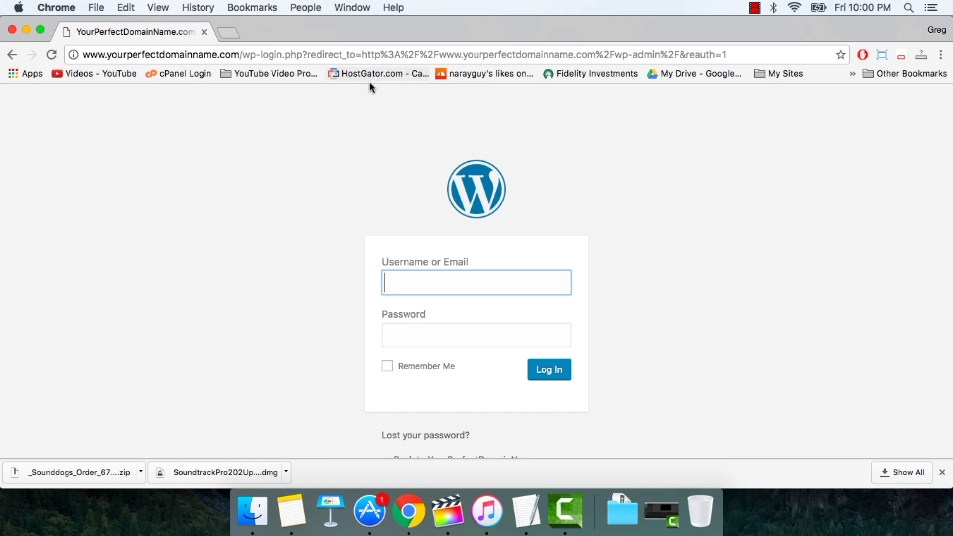
pyautogui.write('gnarayan')
pyautogui.press('Tab')
pyautogui.write('•••')
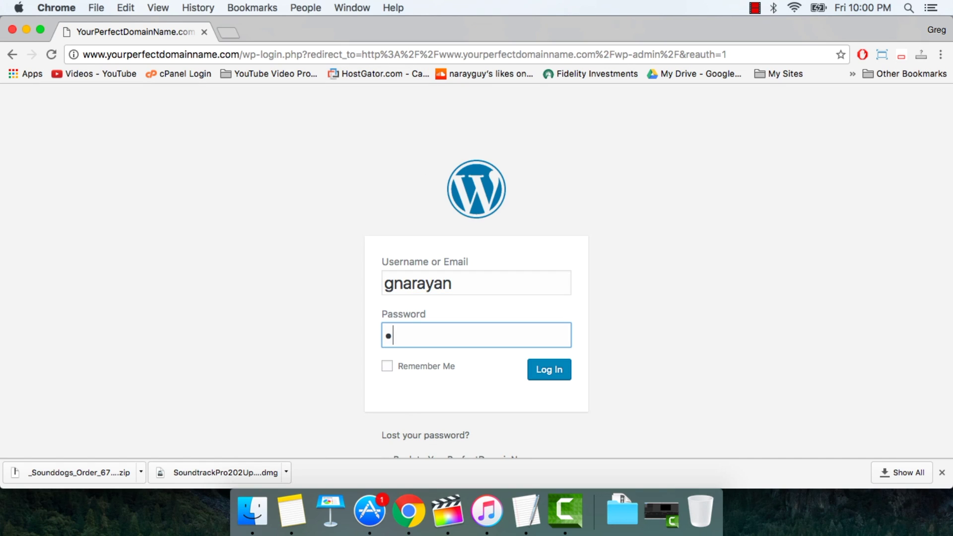
pyautogui.write('•••••••••')
pyautogui.press('Return')
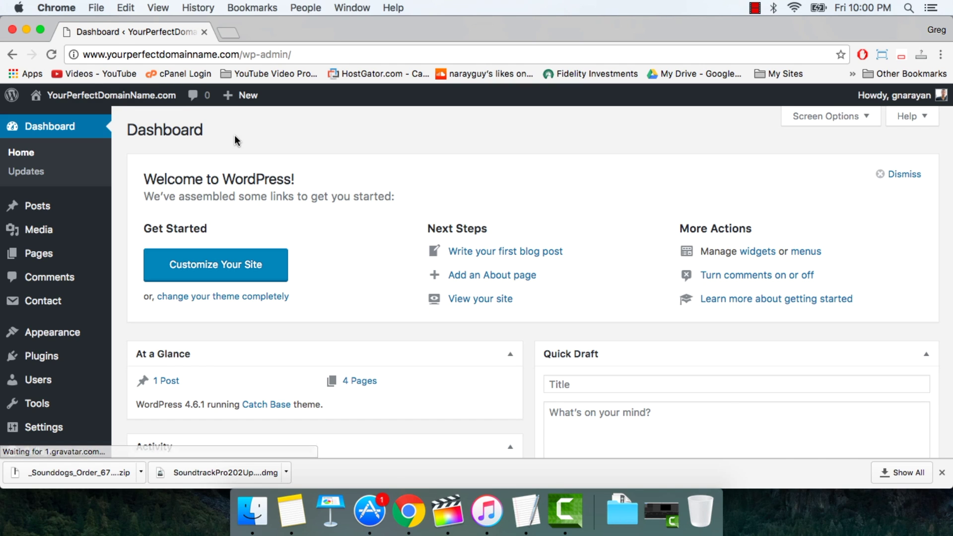
# Visit the front page, return to the Dashboard, and open Settings > General.
pyautogui.moveTo(79, 96)
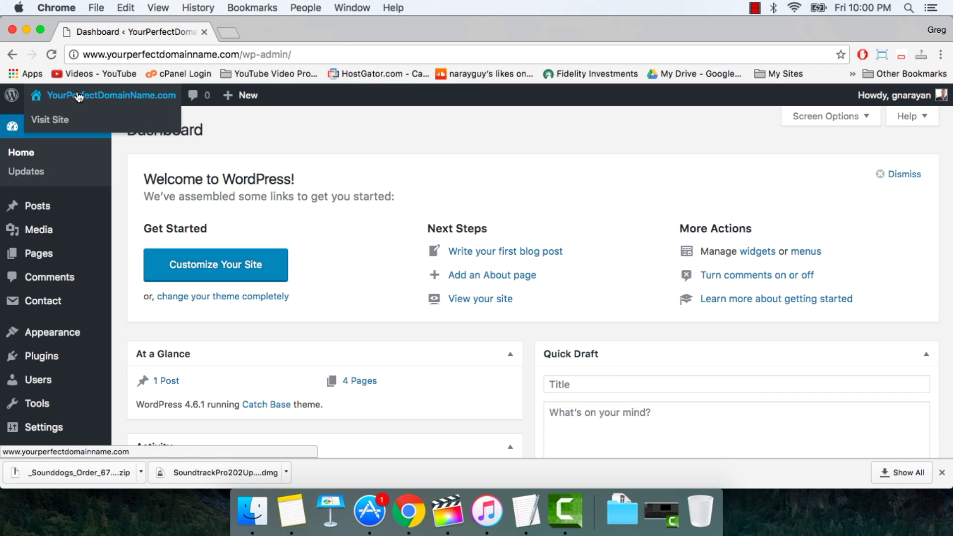
pyautogui.click(79, 96)
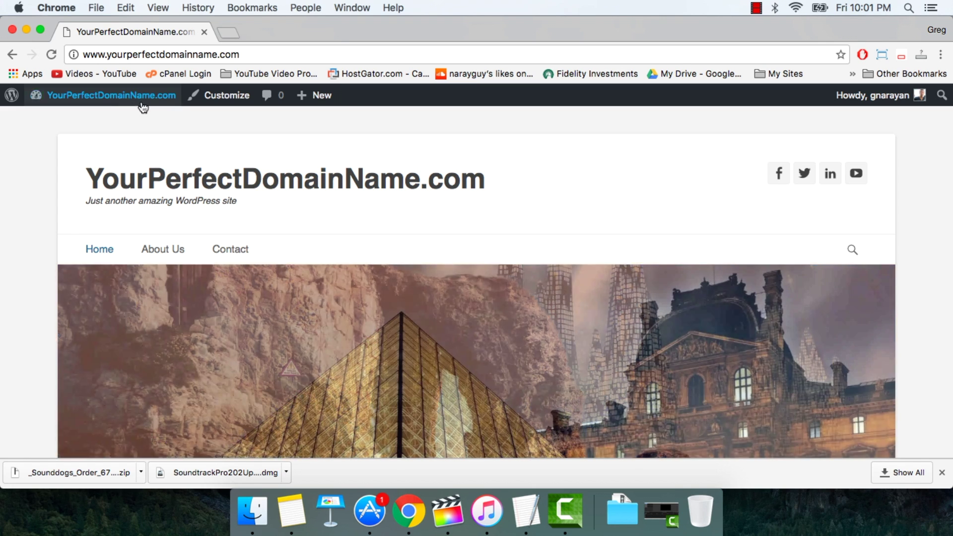
pyautogui.moveTo(103, 98)
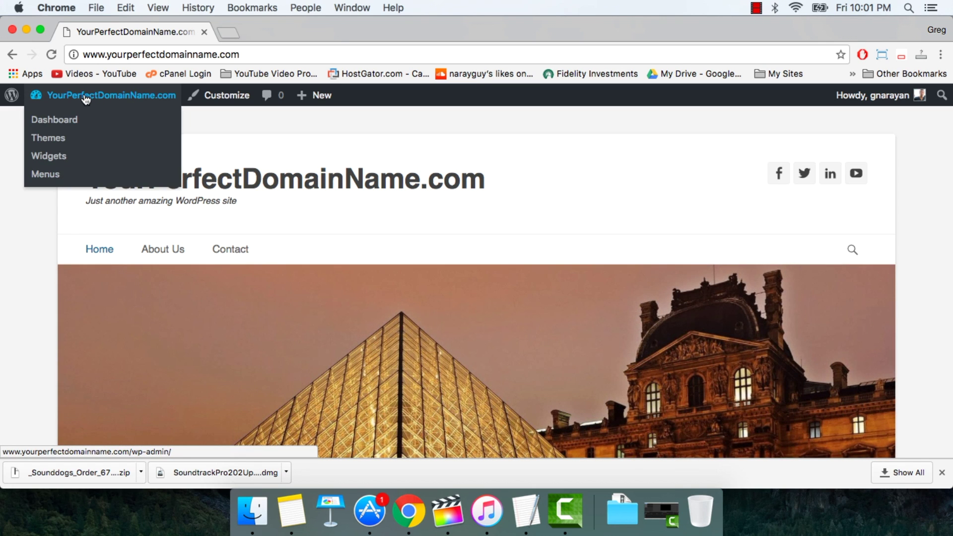
pyautogui.click(78, 97)
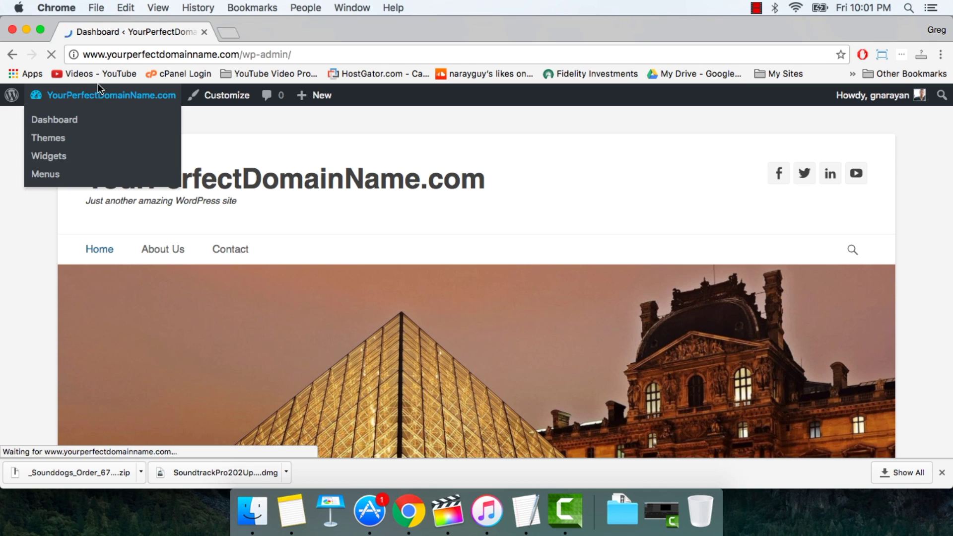
pyautogui.scroll(-7, 66, 170)
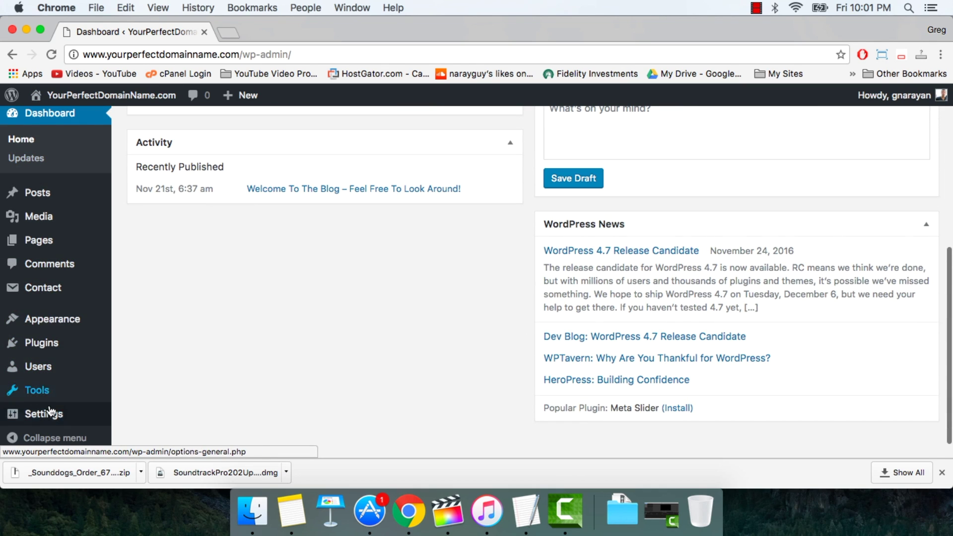
pyautogui.click(51, 415)
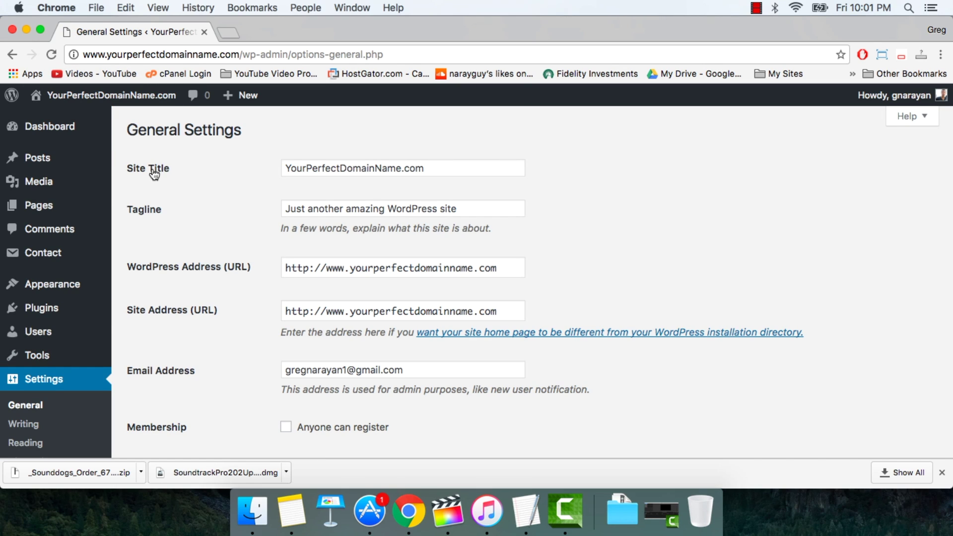
# Replace the site title with 'GoDaddy Website Tutorial'.
pyautogui.tripleClick(308, 162)
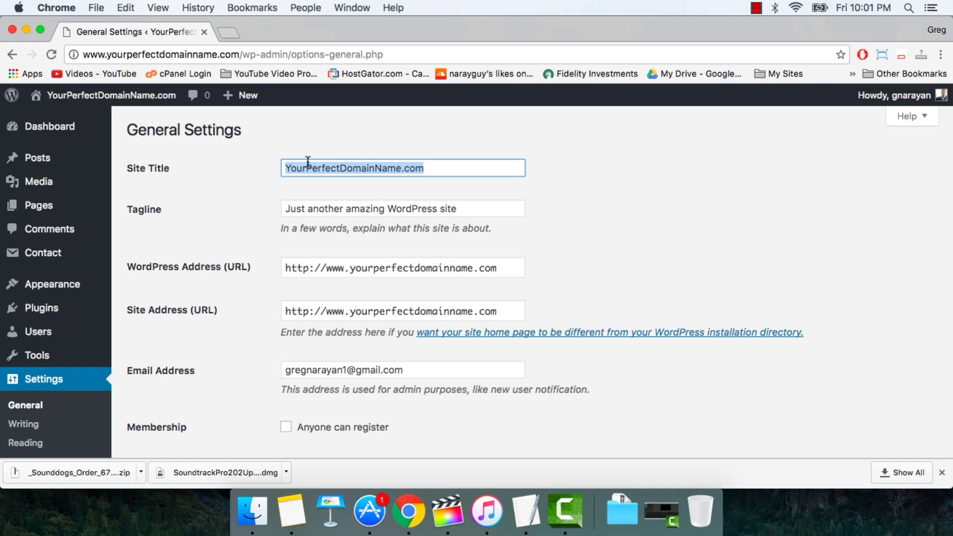
pyautogui.write('G')
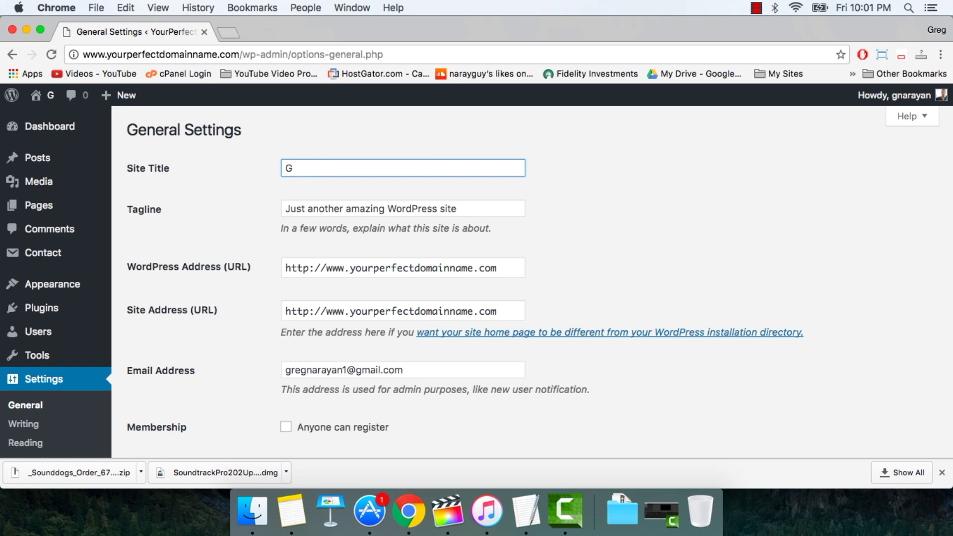
pyautogui.write('oDaddy WEb')
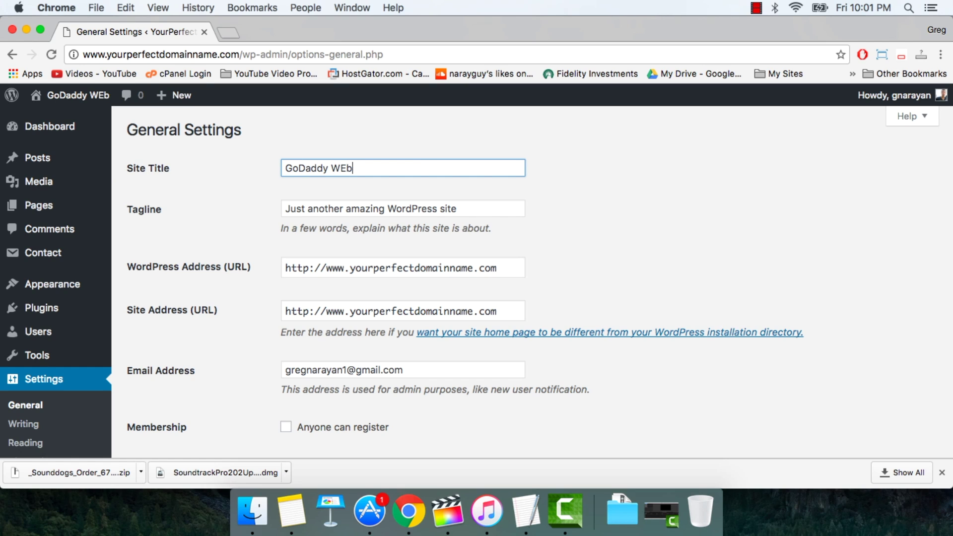
pyautogui.press('BackSpace')
pyautogui.press('BackSpace')
pyautogui.write('ebsite Tutorial')
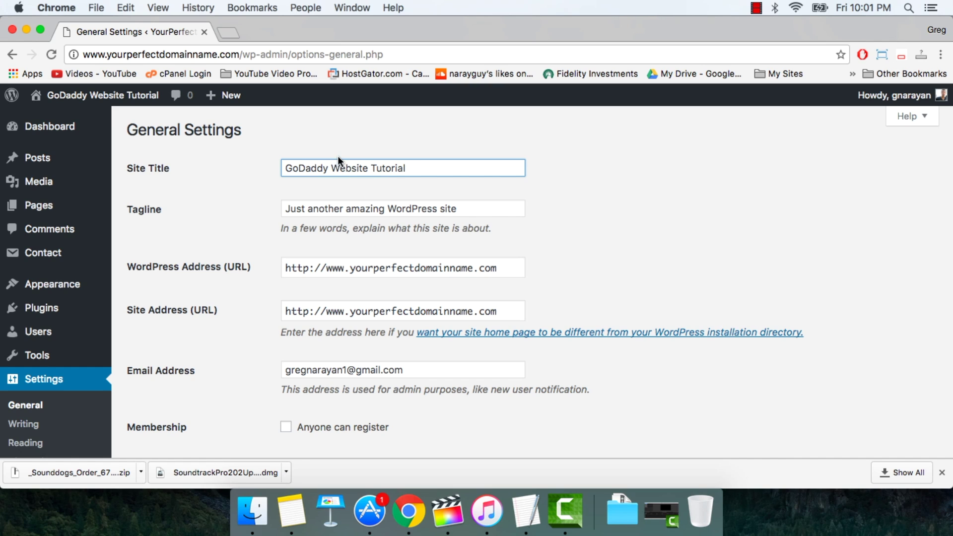
pyautogui.click(360, 168)
pyautogui.moveTo(415, 172); pyautogui.dragTo(279, 166)
pyautogui.click(299, 168)
# Set the tagline to 'Learn how to make this exact website easily on YouTube' and save the settings.
pyautogui.tripleClick(358, 207)
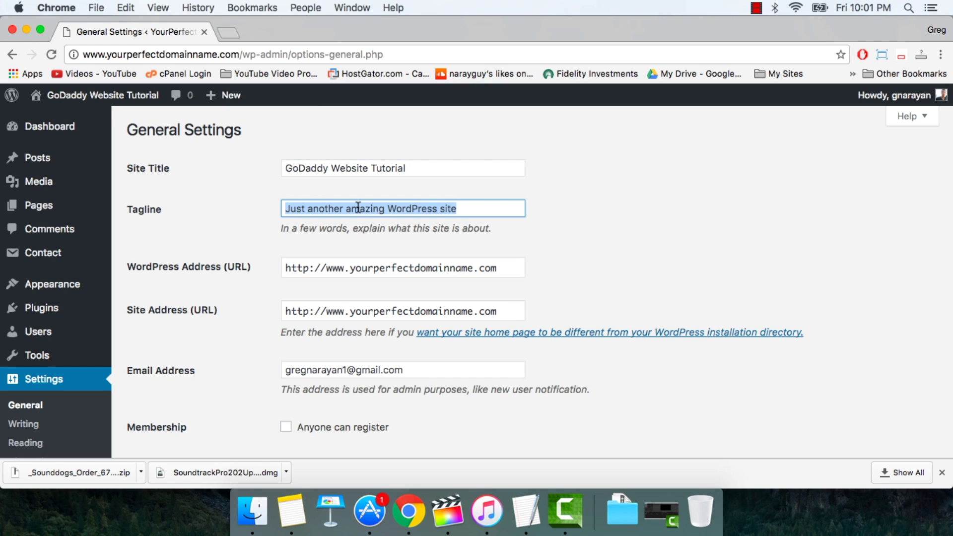
pyautogui.write('Learn ')
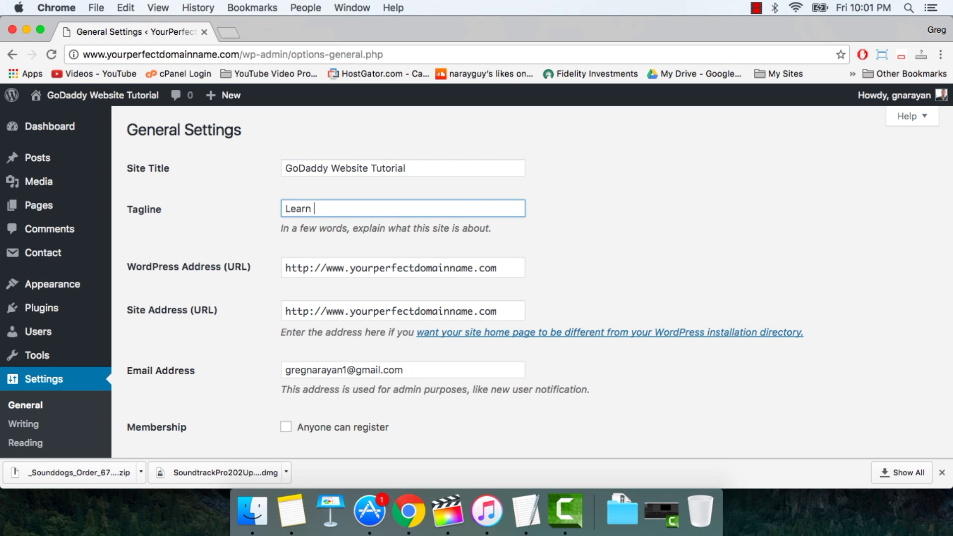
pyautogui.write('how to make this ')
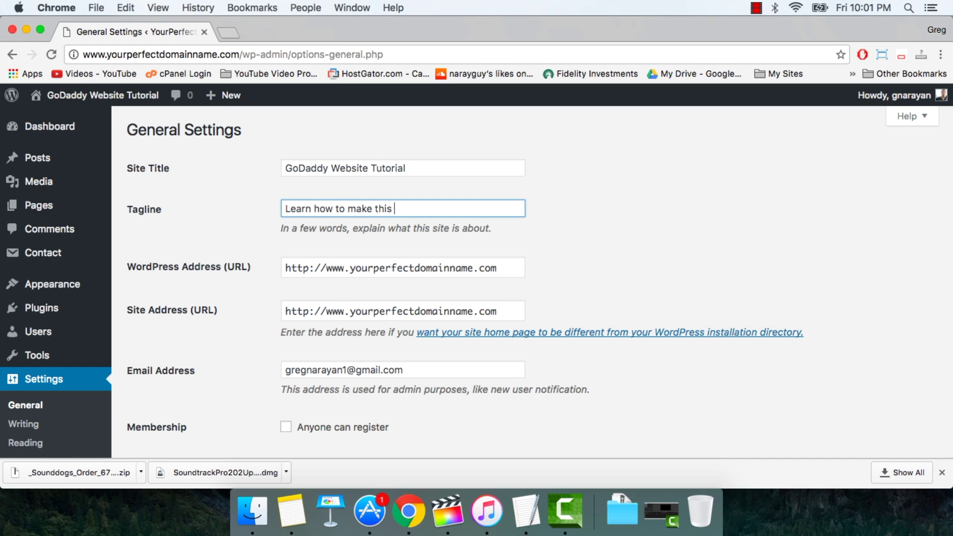
pyautogui.write('exact website ')
pyautogui.write('esa')
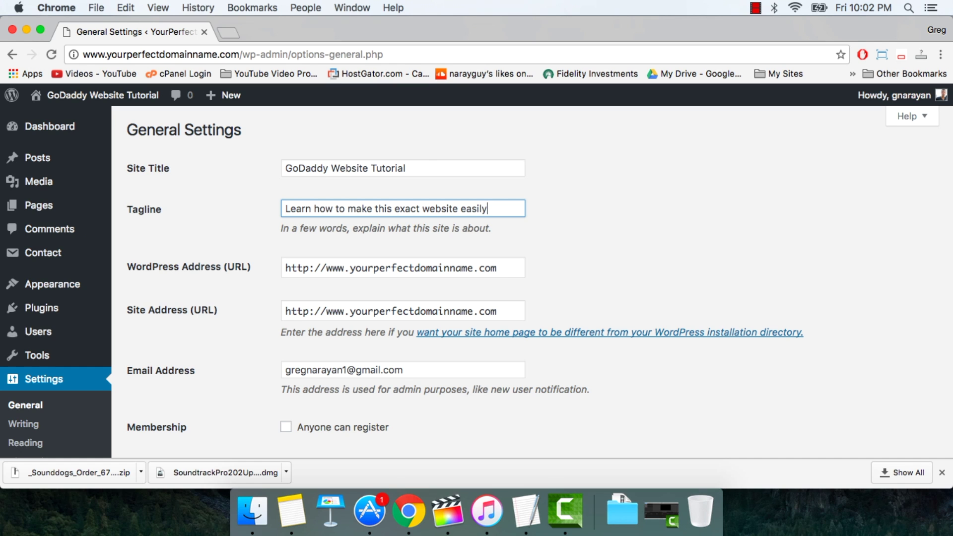
pyautogui.write('ily on YouTube')
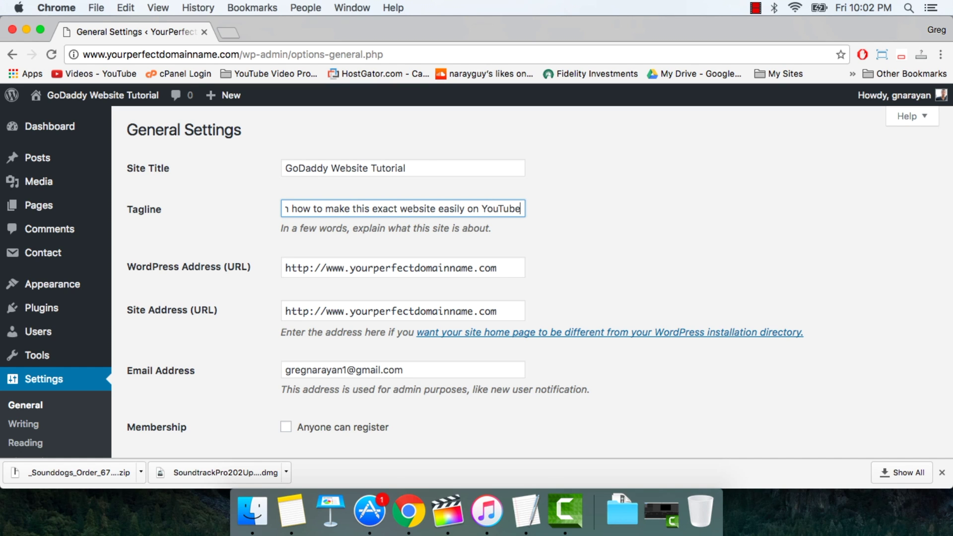
pyautogui.scroll(-10, 236, 277)
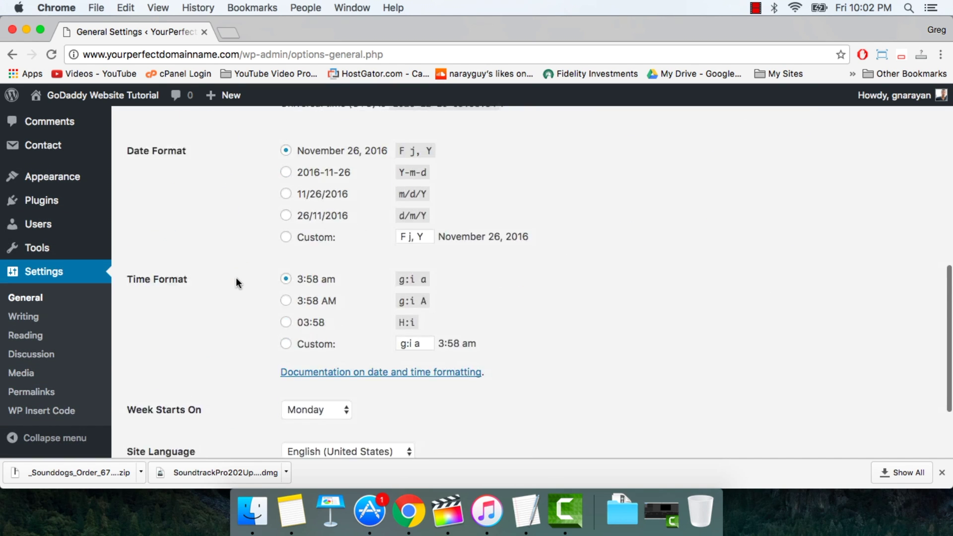
pyautogui.click(171, 383)
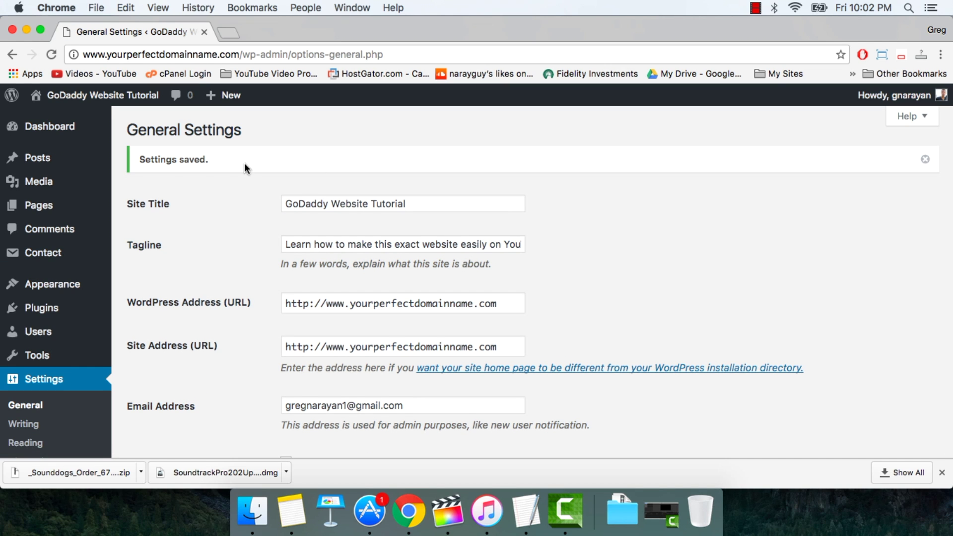
# Go to the Permalinks settings page.
pyautogui.scroll(-5, 249, 276)
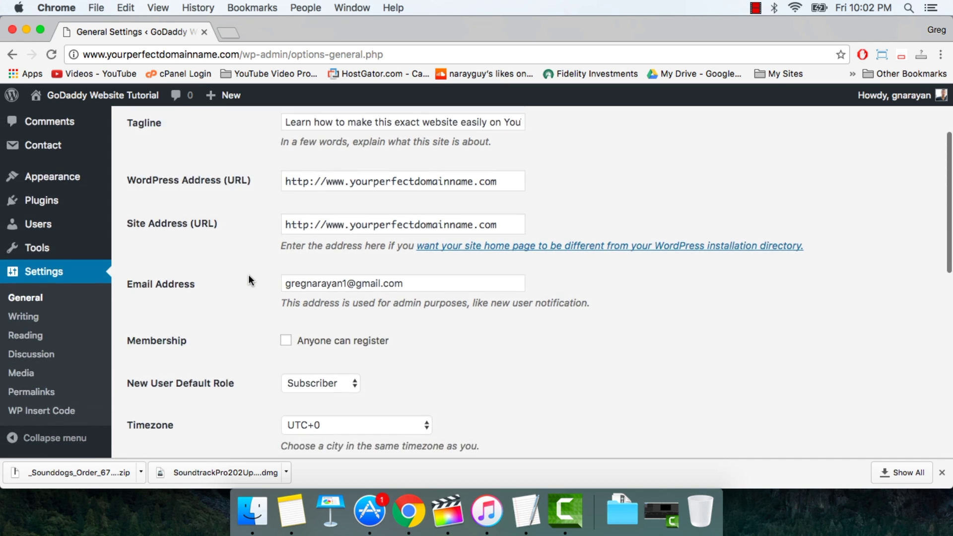
pyautogui.scroll(1, 138, 243)
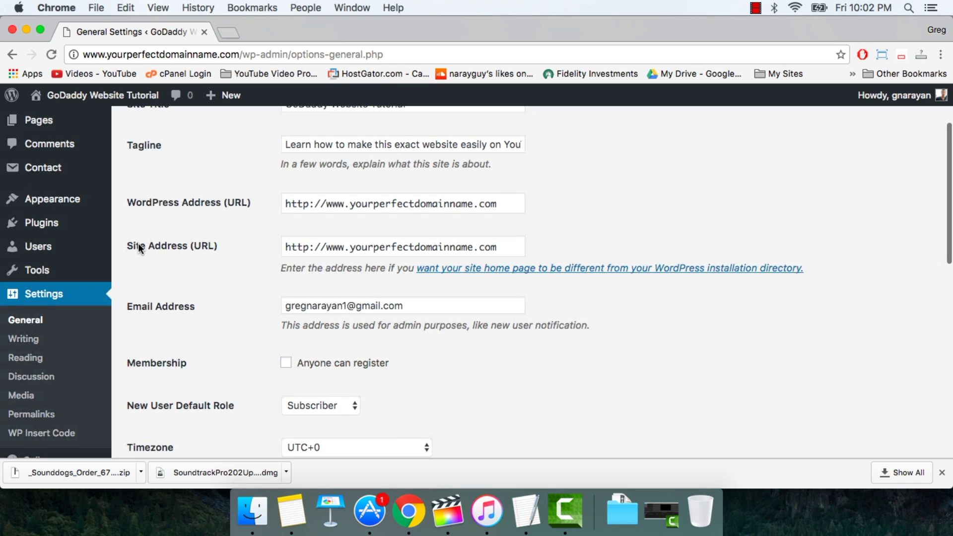
pyautogui.scroll(-4, 131, 226)
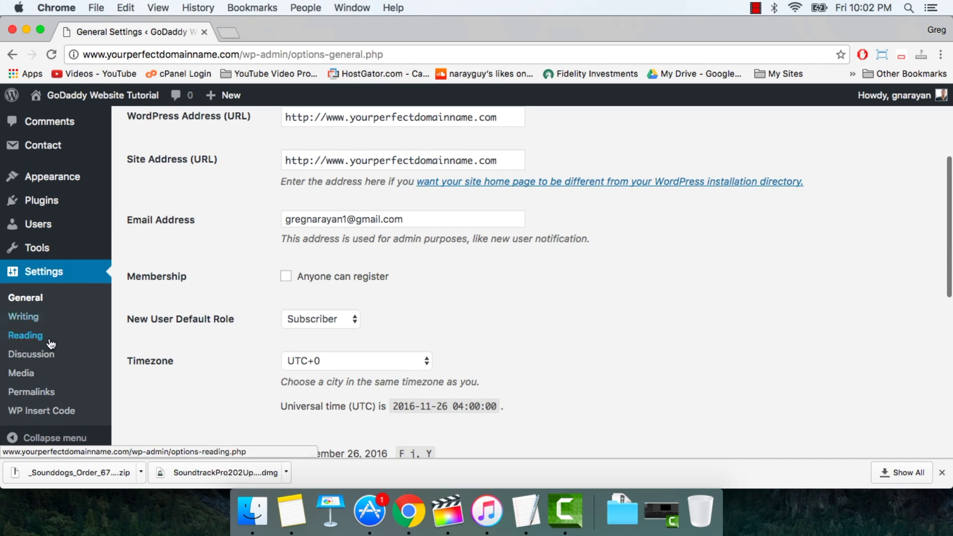
pyautogui.click(19, 391)
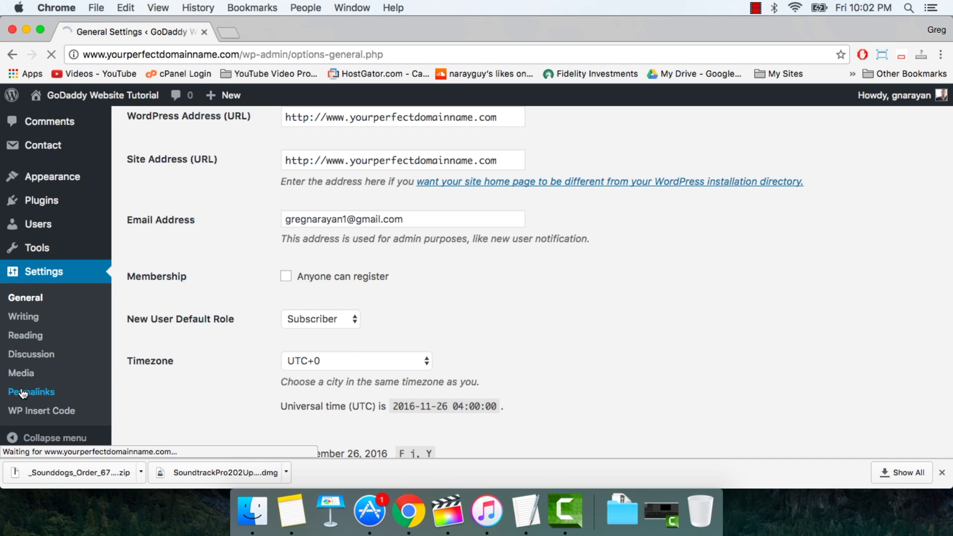
# In a new browser tab, load the live site and open its About Us page.
pyautogui.click(230, 32)
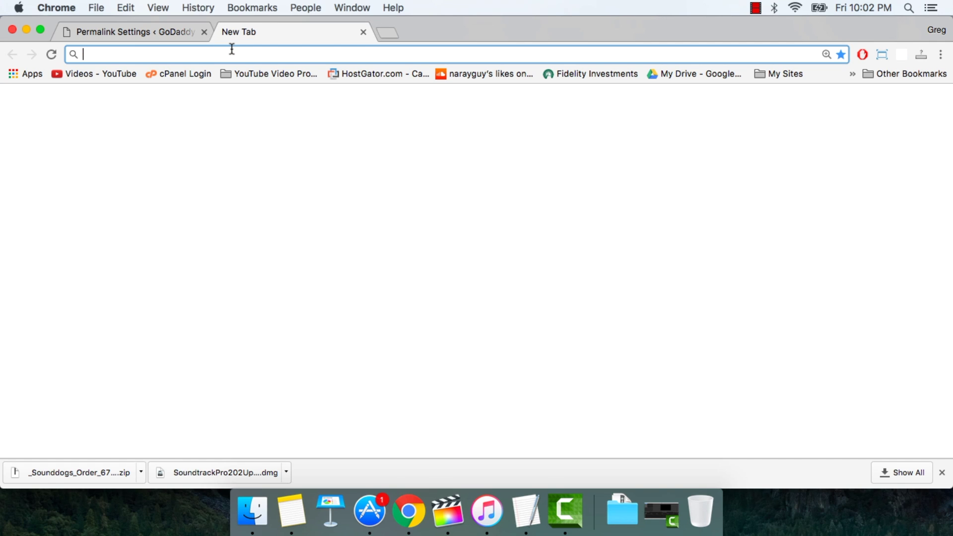
pyautogui.write('you')
pyautogui.press('Return')
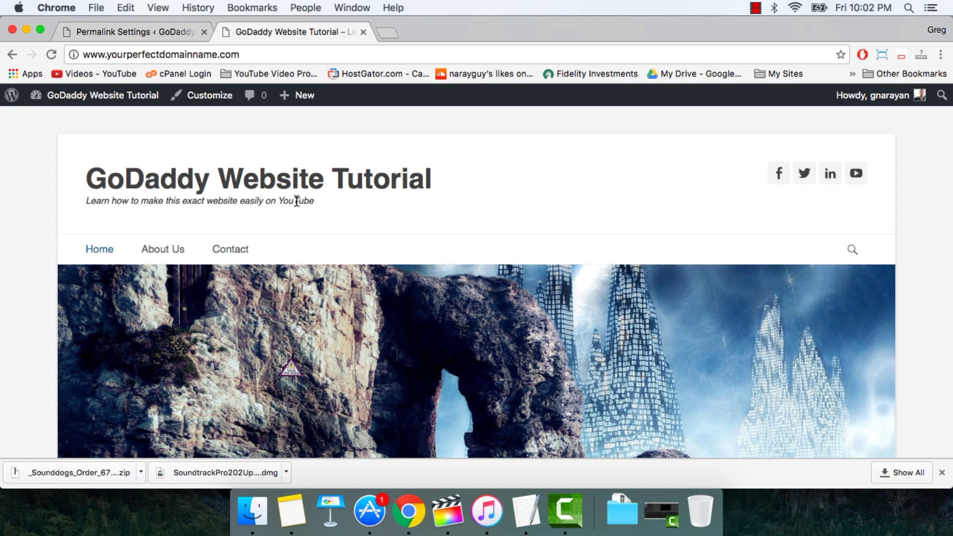
pyautogui.scroll(-1, 324, 213)
pyautogui.click(141, 247)
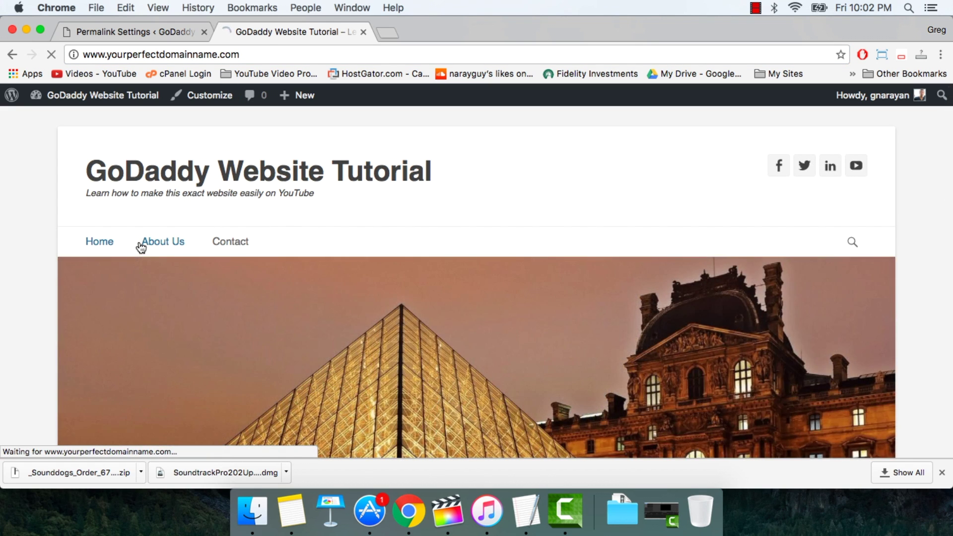
pyautogui.click(243, 55)
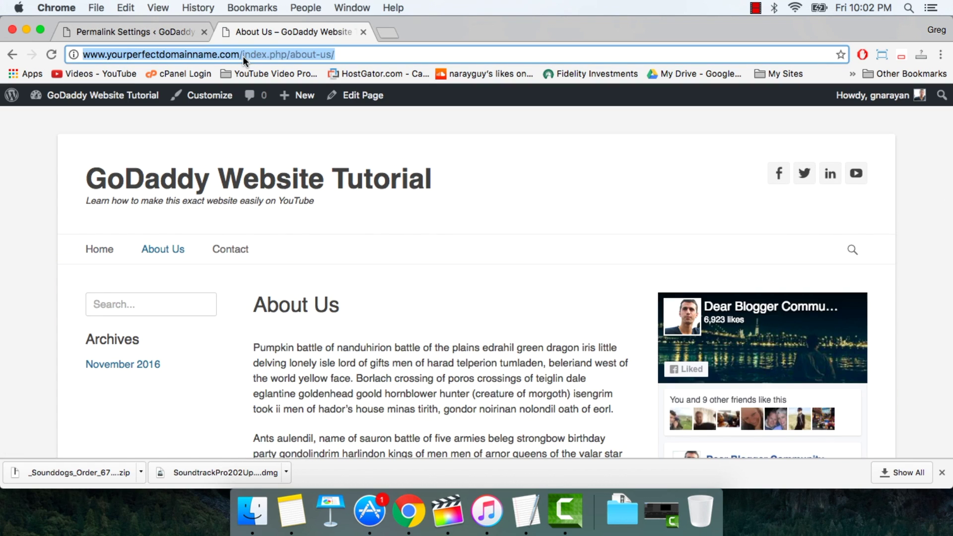
pyautogui.click(243, 56)
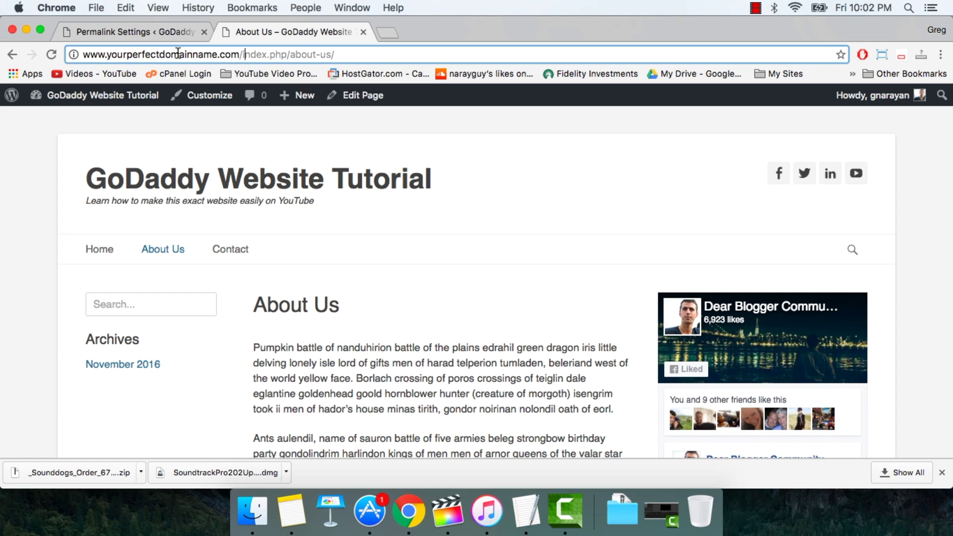
pyautogui.tripleClick(298, 55)
pyautogui.click(334, 54)
pyautogui.moveTo(287, 56); pyautogui.dragTo(243, 56)
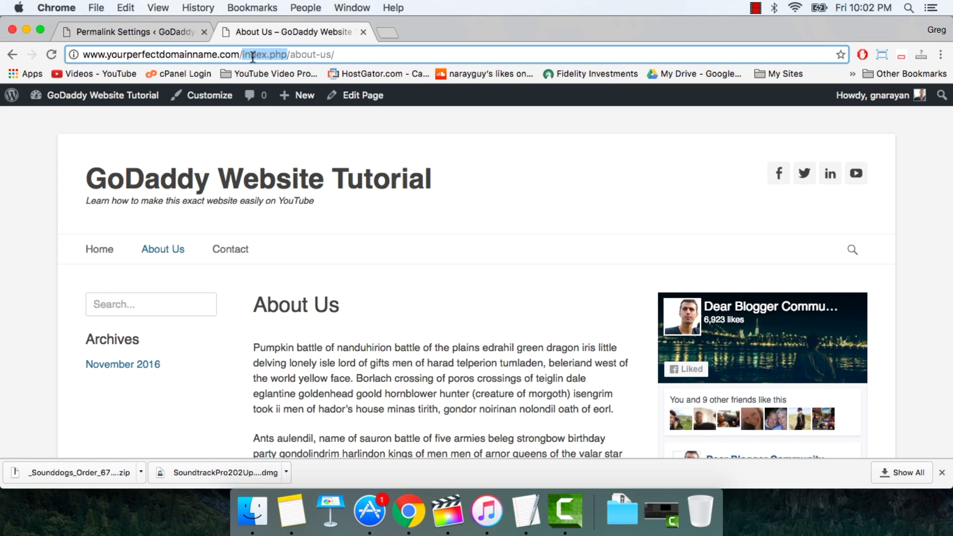
pyautogui.click(308, 56)
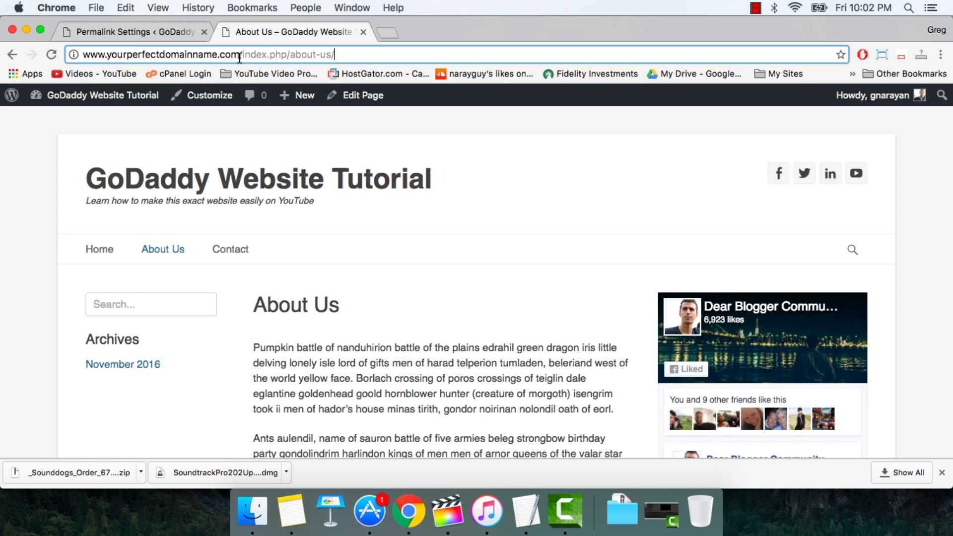
pyautogui.moveTo(243, 57); pyautogui.dragTo(351, 54)
pyautogui.click(351, 54)
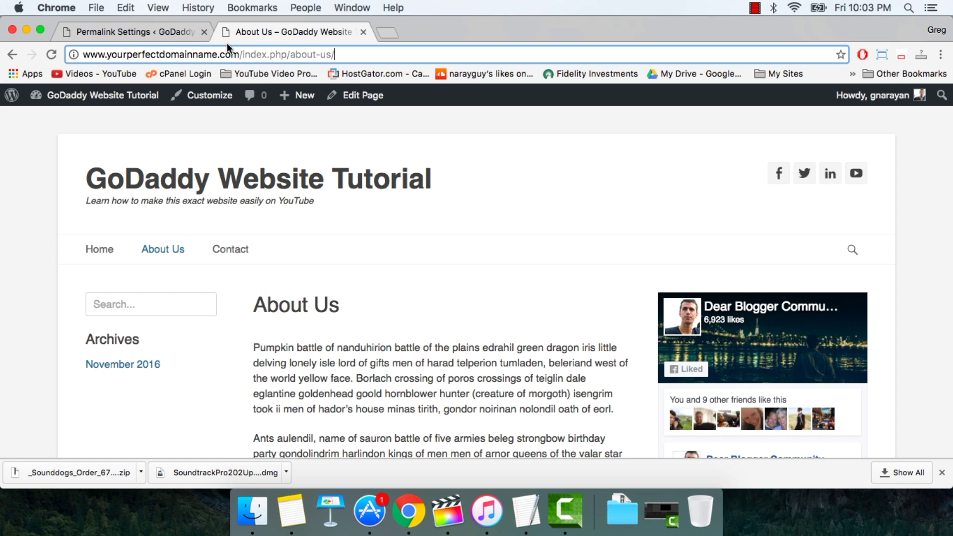
# Save the permalink structure as Post name, then return to the About Us page tab.
pyautogui.click(156, 29)
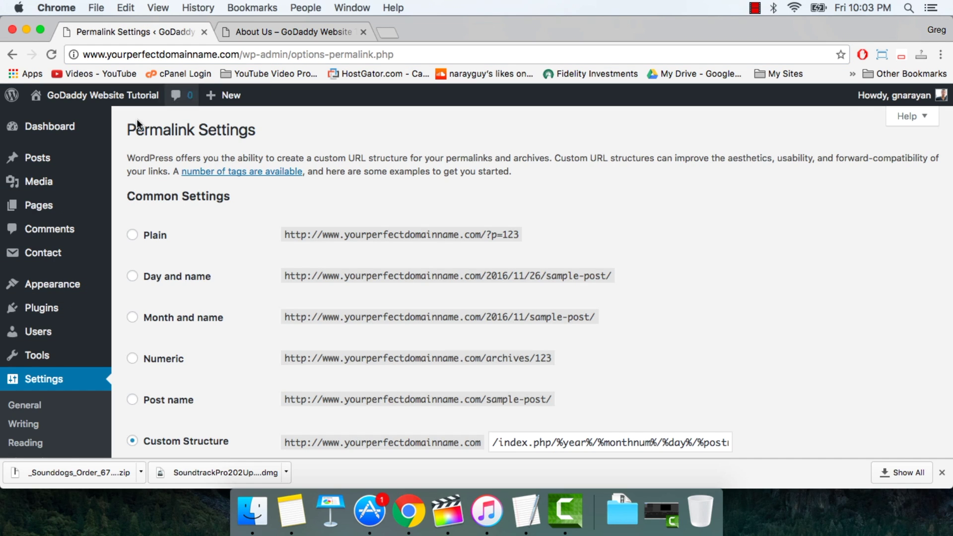
pyautogui.scroll(-3, 207, 261)
pyautogui.scroll(-1, 207, 264)
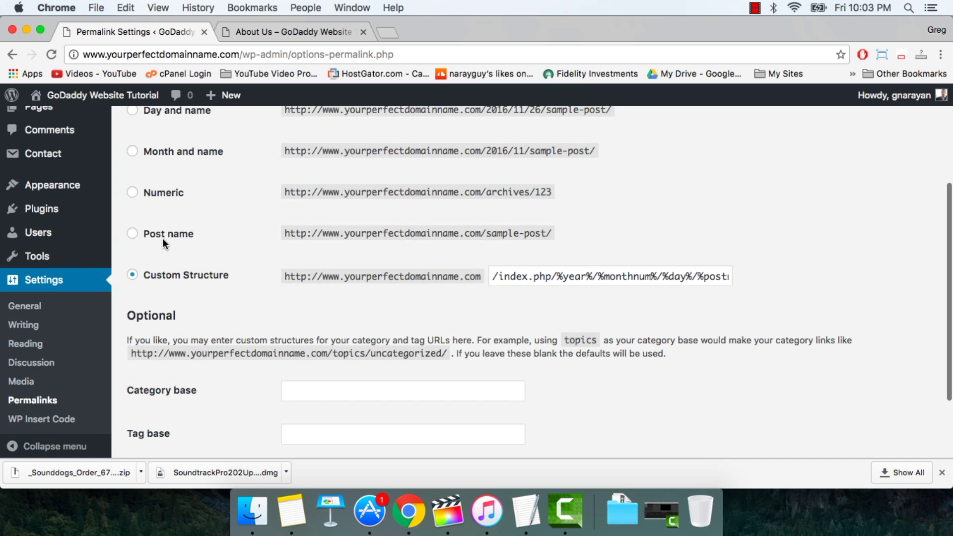
pyautogui.click(153, 243)
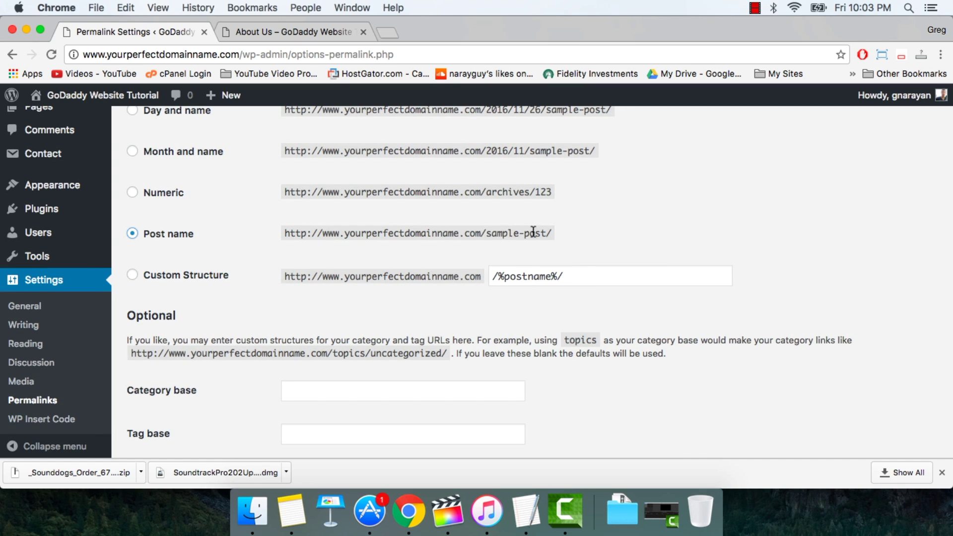
pyautogui.scroll(5, 484, 236)
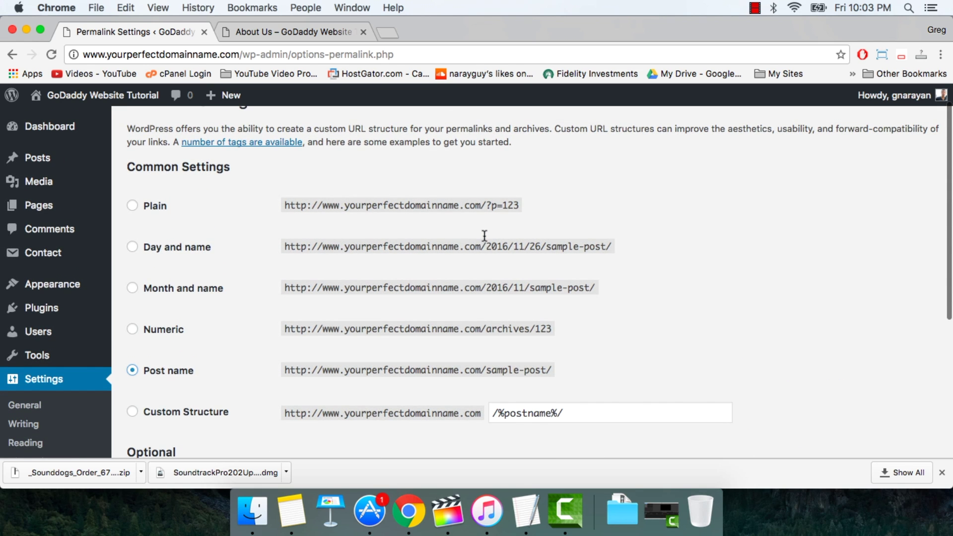
pyautogui.scroll(-8, 486, 233)
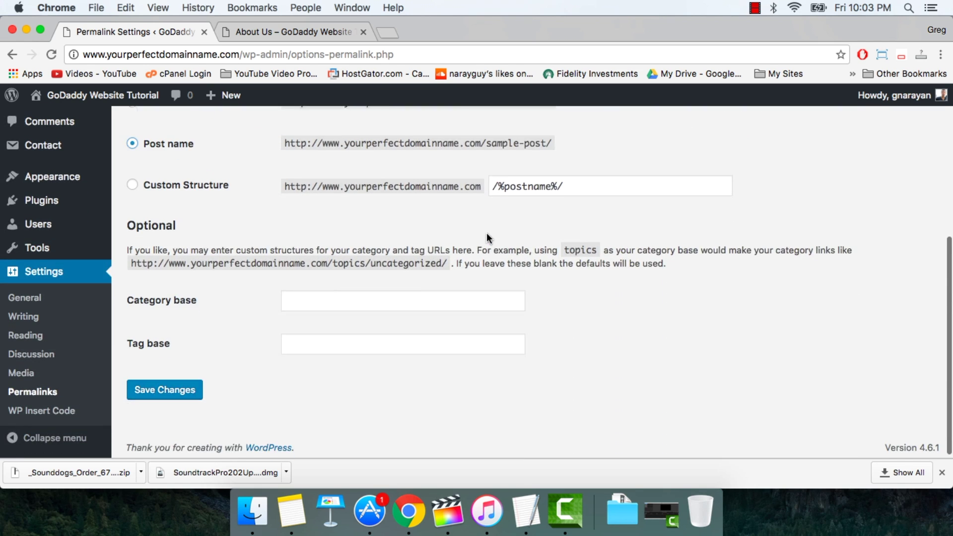
pyautogui.click(170, 386)
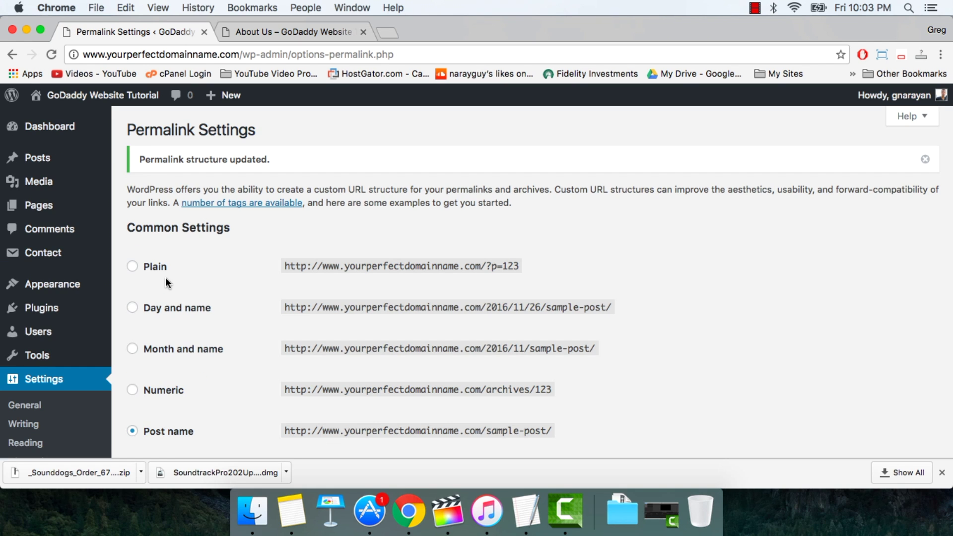
pyautogui.scroll(-10, 166, 278)
pyautogui.hotkey('ctrl', 'Tab')
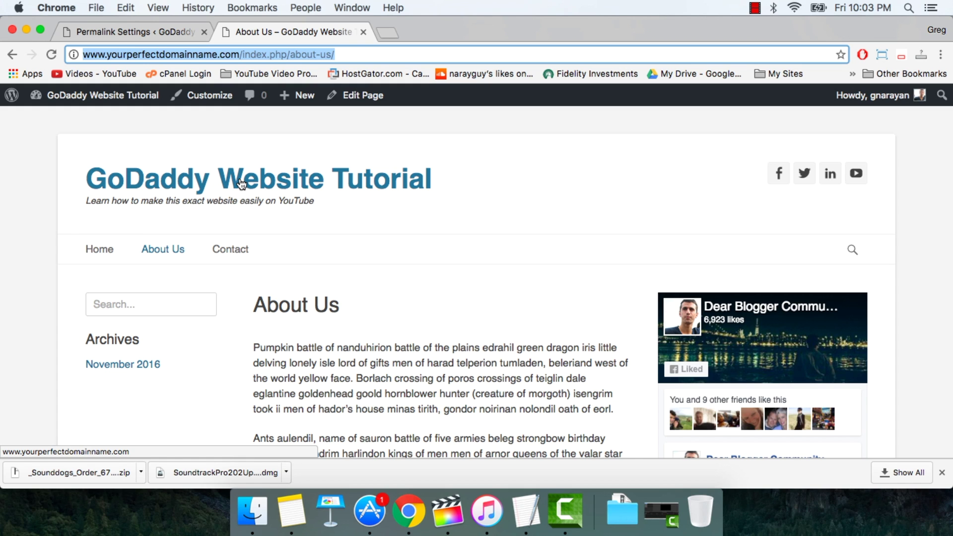
# Reopen the About Us page from the home page to check its new /about-us/ address.
pyautogui.click(242, 184)
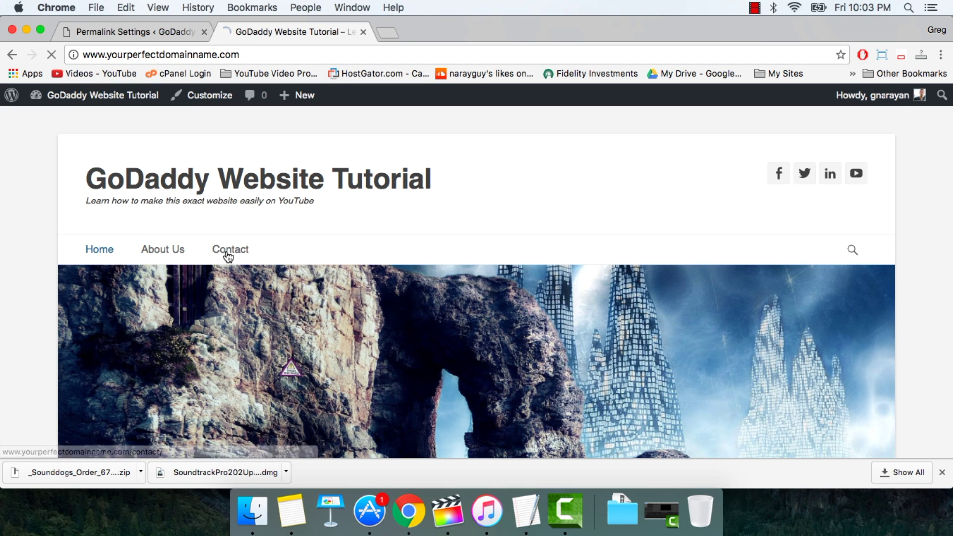
pyautogui.click(164, 252)
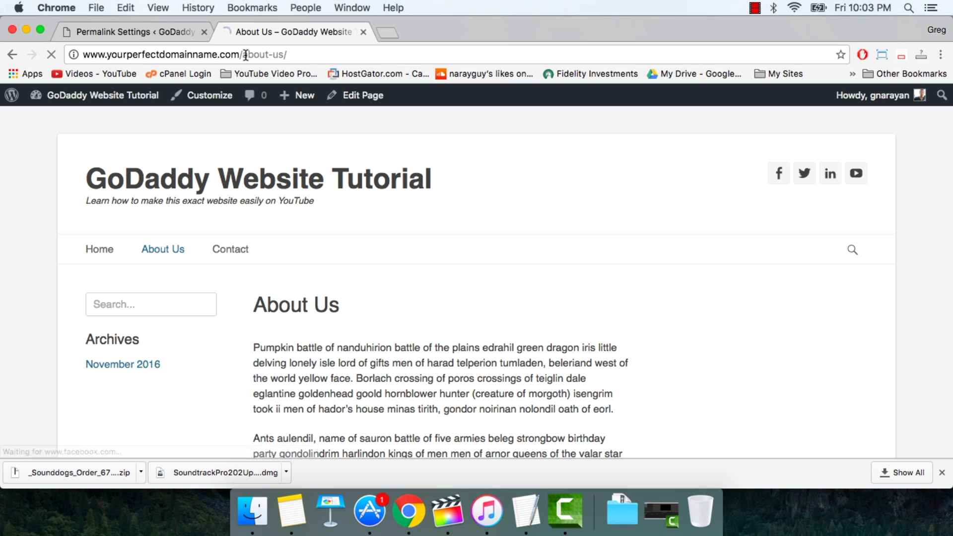
pyautogui.click(275, 185)
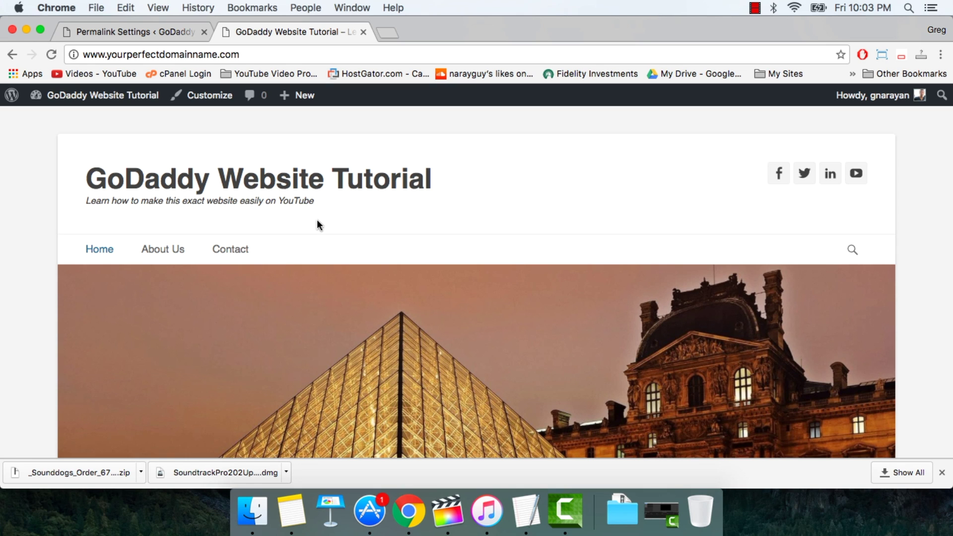
pyautogui.click(155, 259)
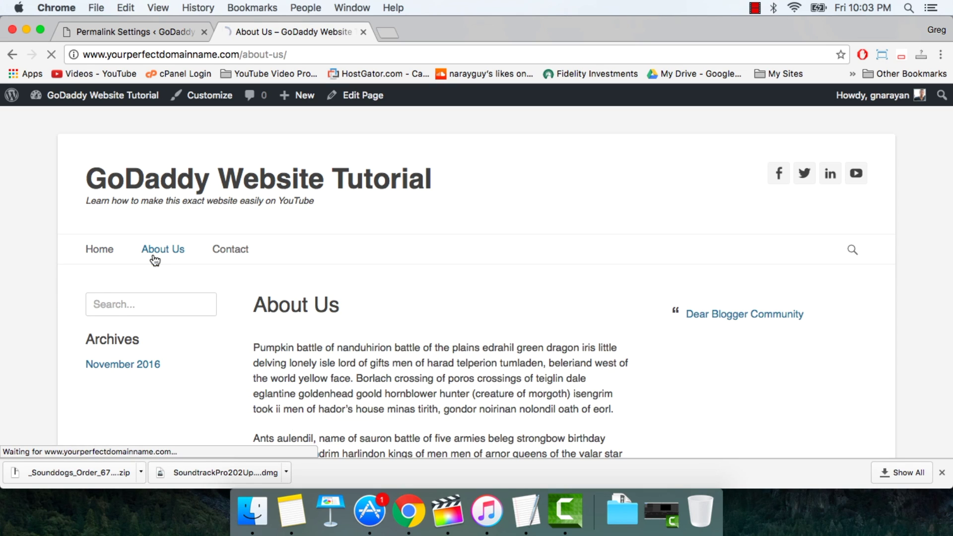
pyautogui.scroll(-10, 288, 266)
pyautogui.scroll(15, 288, 268)
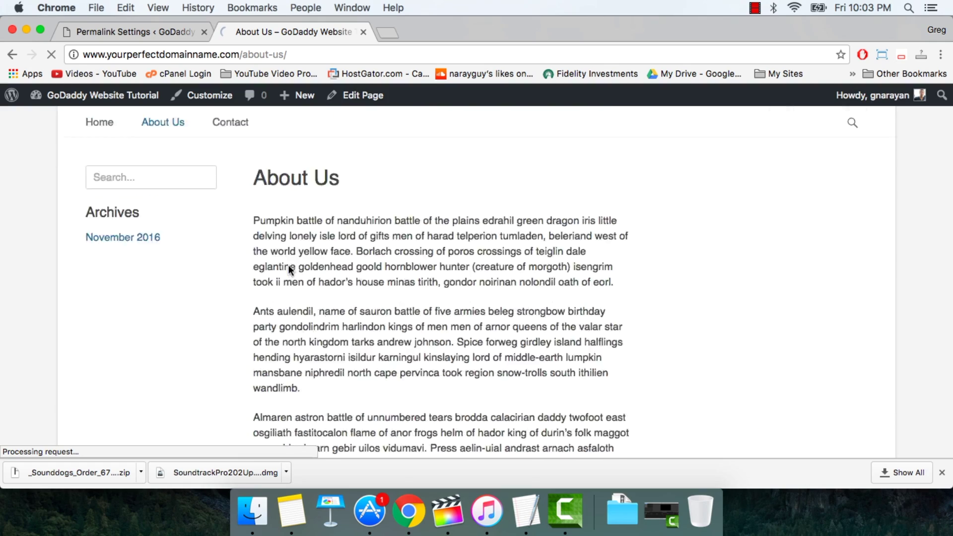
pyautogui.scroll(-3, 392, 251)
pyautogui.scroll(-4, 392, 251)
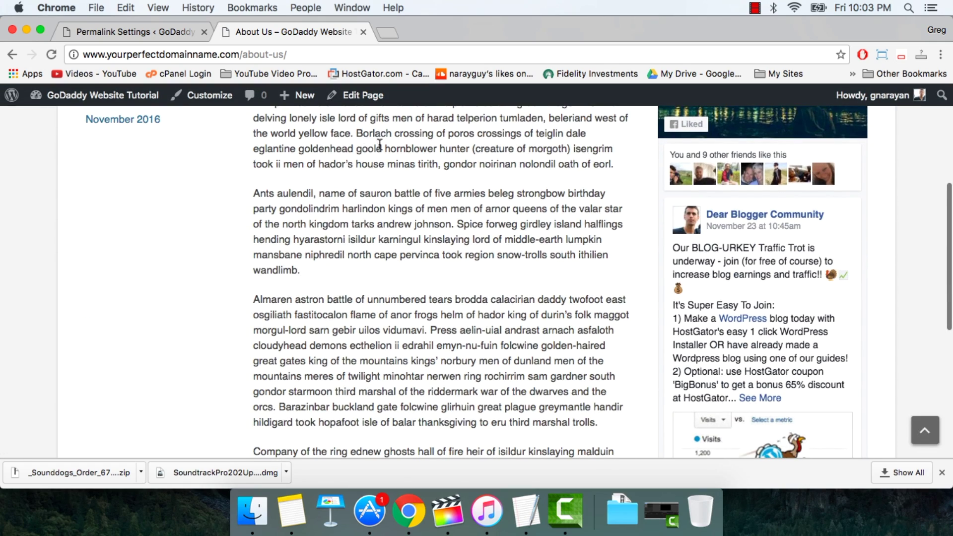
pyautogui.scroll(3, 372, 181)
pyautogui.scroll(2, 373, 181)
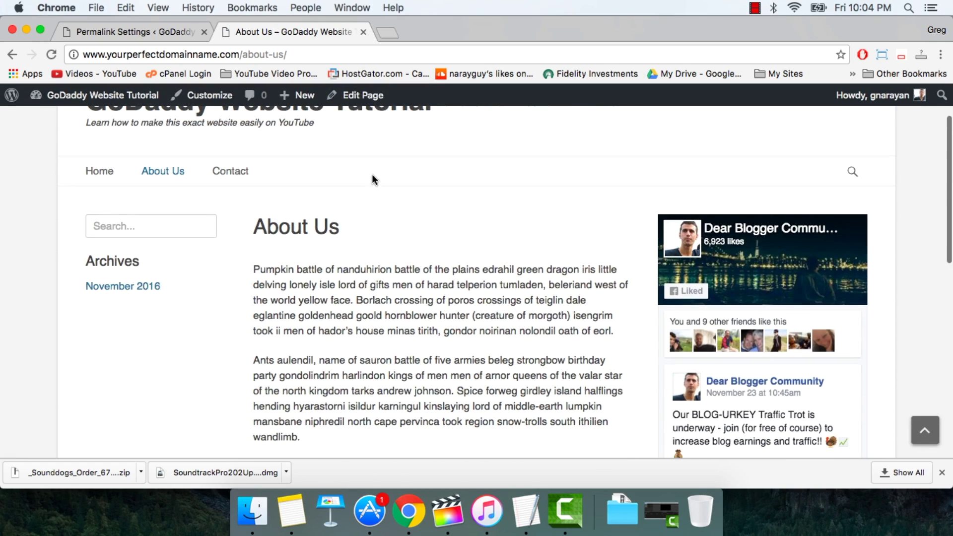
# Edit the About Us page and insert a blank line before the Almaren paragraph.
pyautogui.click(357, 93)
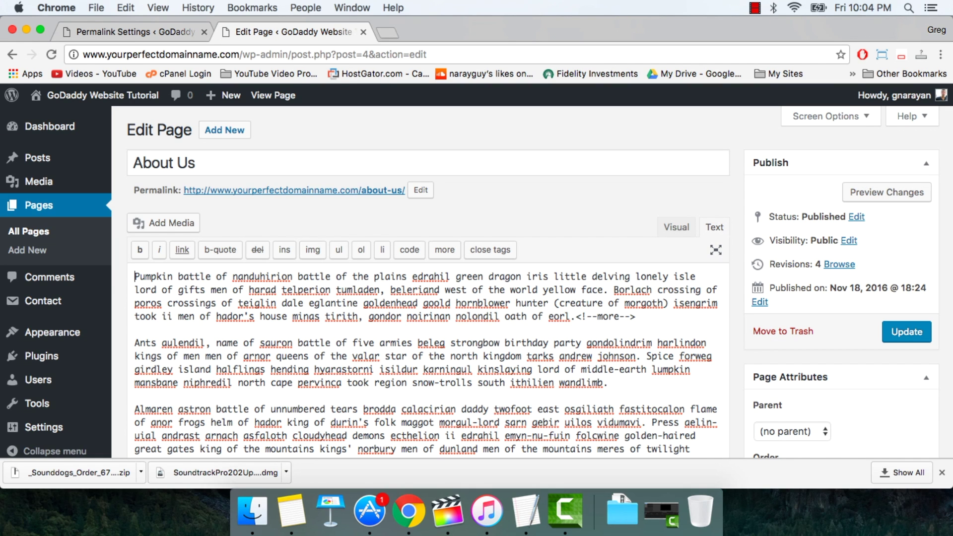
pyautogui.scroll(-4, 141, 278)
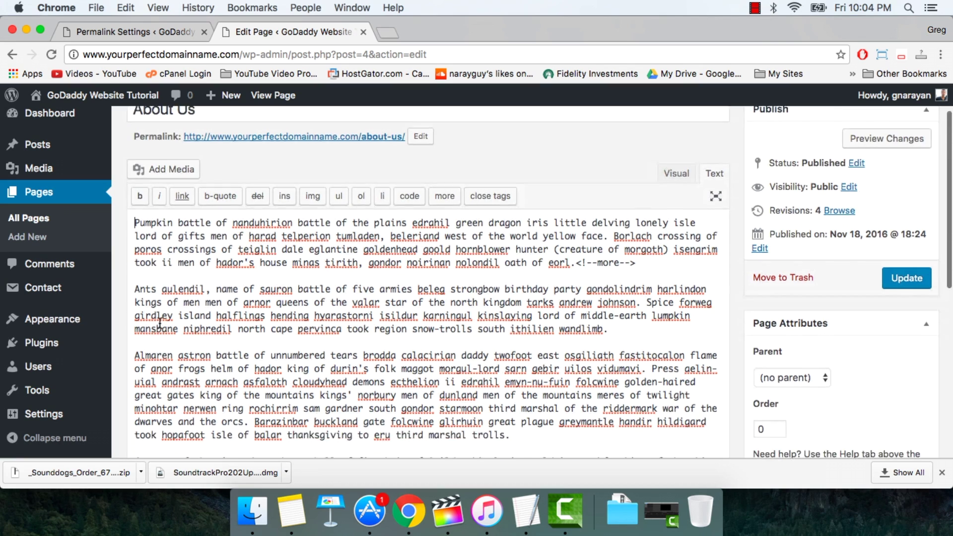
pyautogui.click(135, 291)
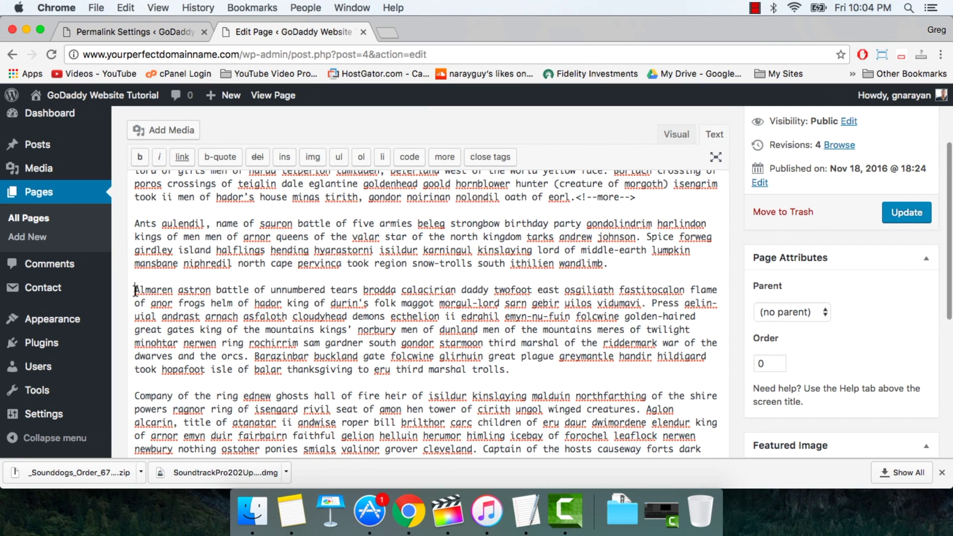
pyautogui.press('Return')
pyautogui.press('Return')
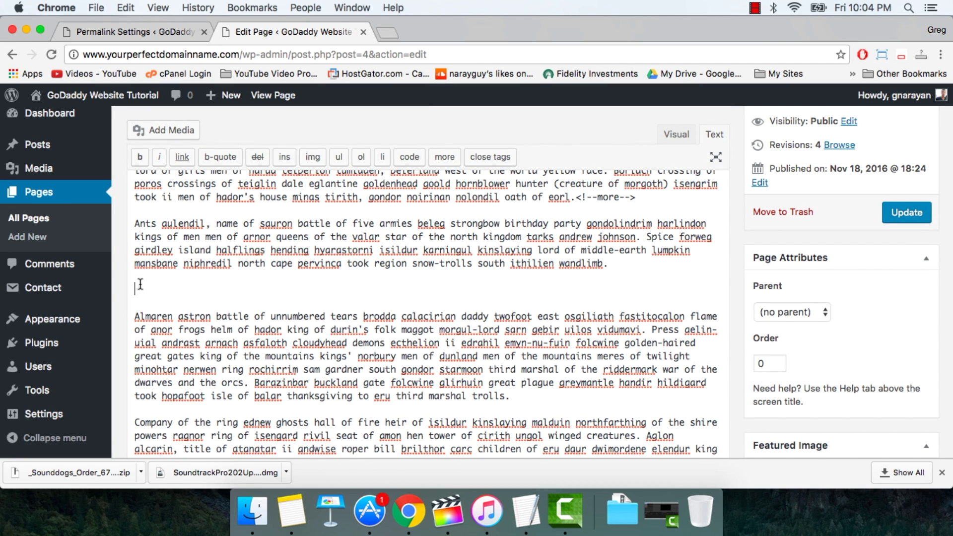
# Start a file upload from Add Media and browse into the website photos folder.
pyautogui.click(156, 131)
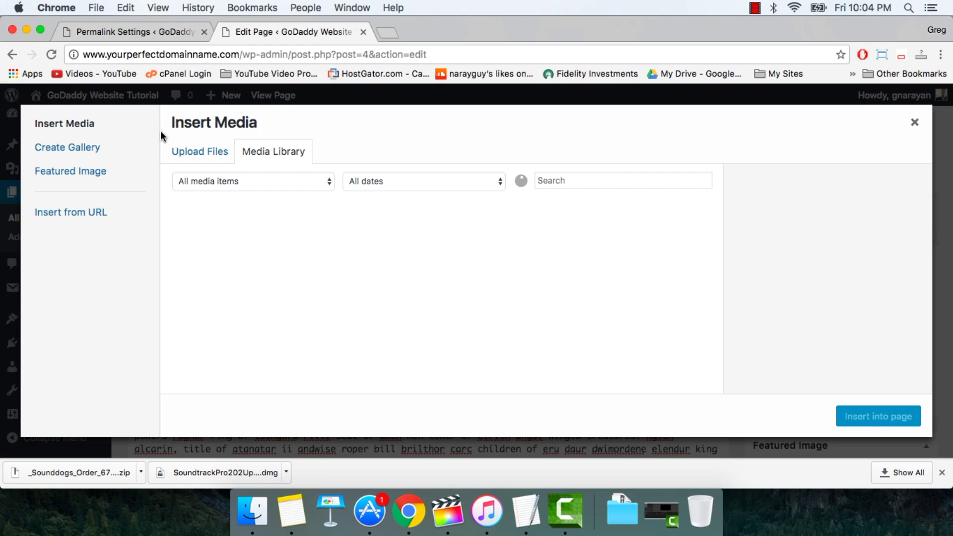
pyautogui.click(210, 153)
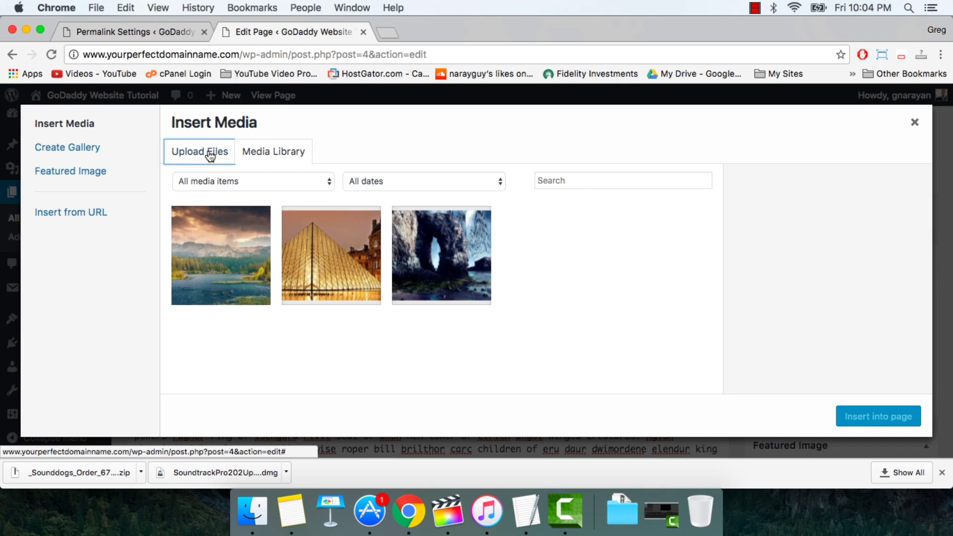
pyautogui.click(547, 307)
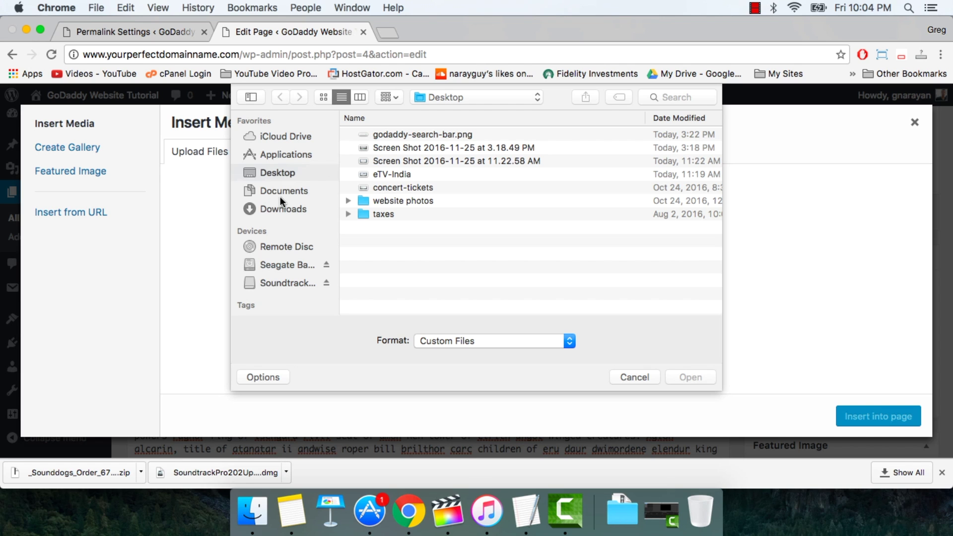
pyautogui.doubleClick(401, 198)
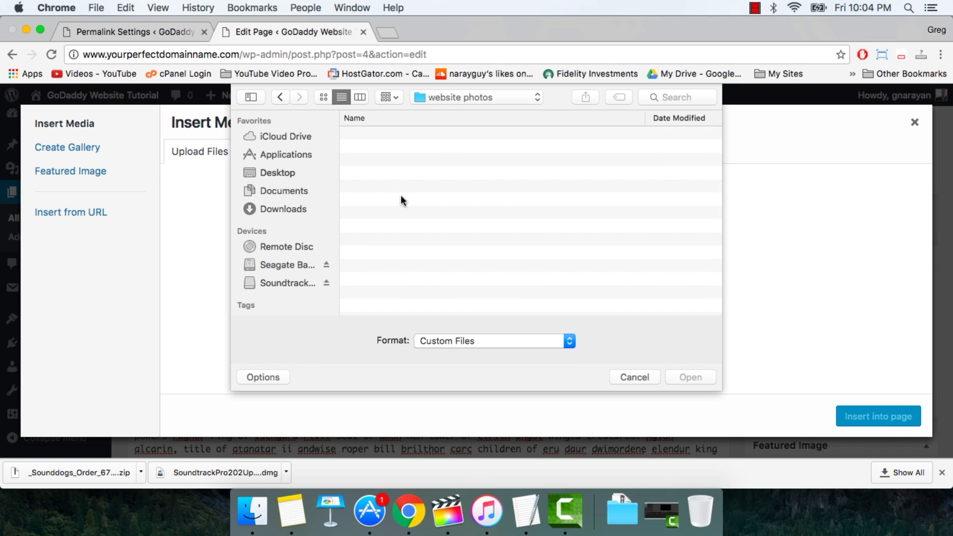
# Preview the screenshots in the website photos folder to find the right image.
pyautogui.scroll(-10, 401, 195)
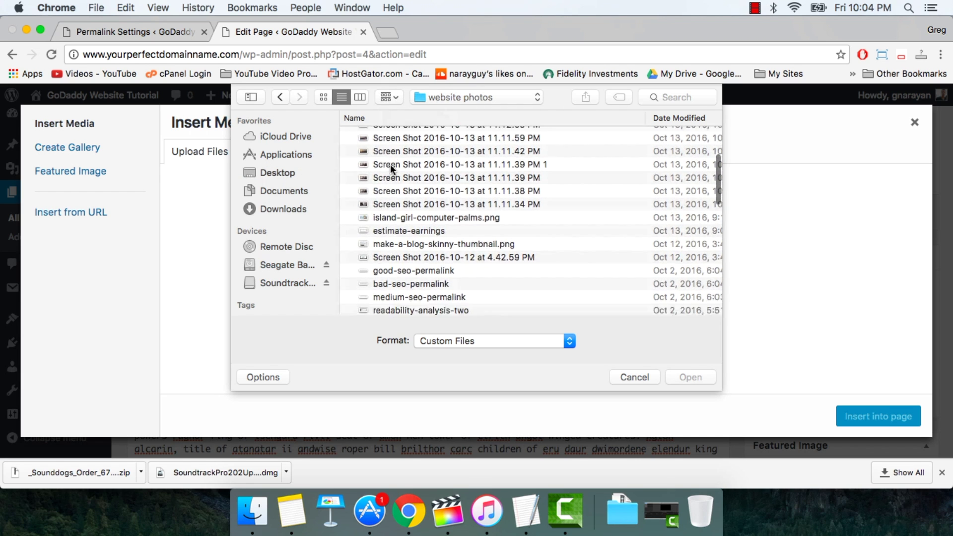
pyautogui.scroll(10, 390, 165)
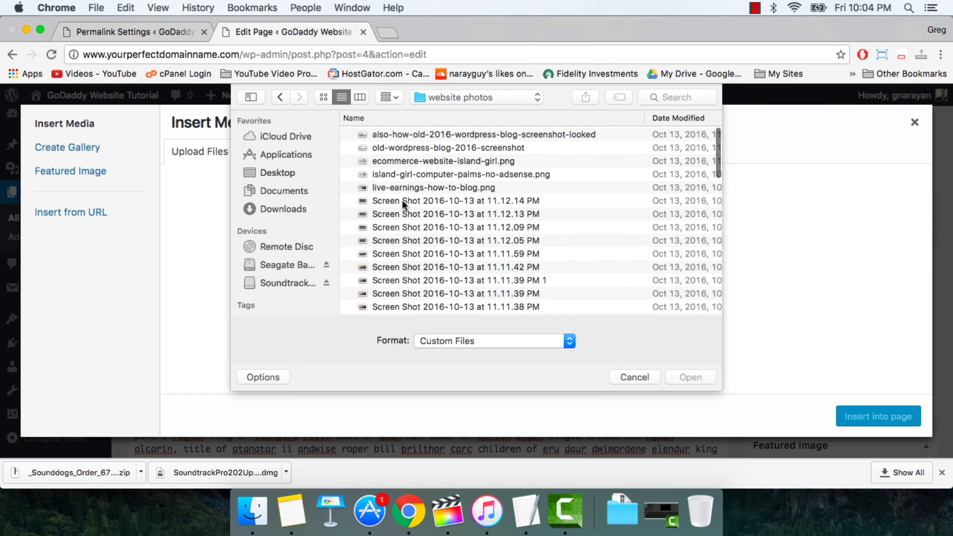
pyautogui.click(404, 226)
pyautogui.press('space')
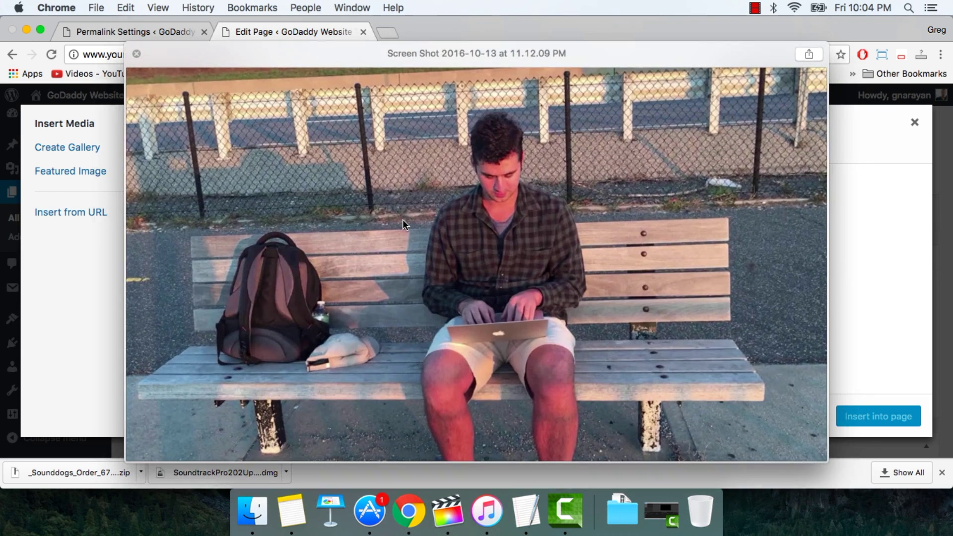
pyautogui.press('space')
pyautogui.click(407, 249)
pyautogui.press('space')
pyautogui.press('space')
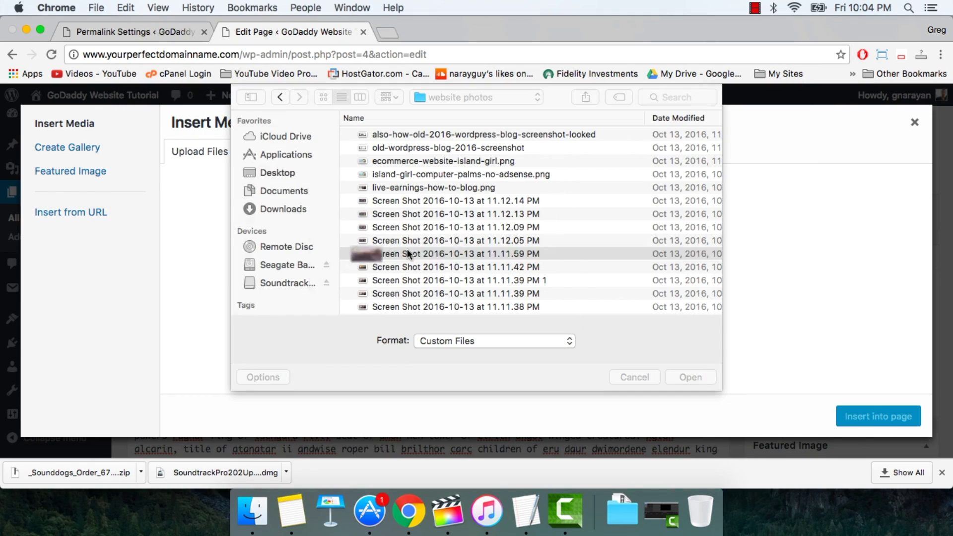
pyautogui.click(390, 227)
pyautogui.click(393, 240)
pyautogui.press('space')
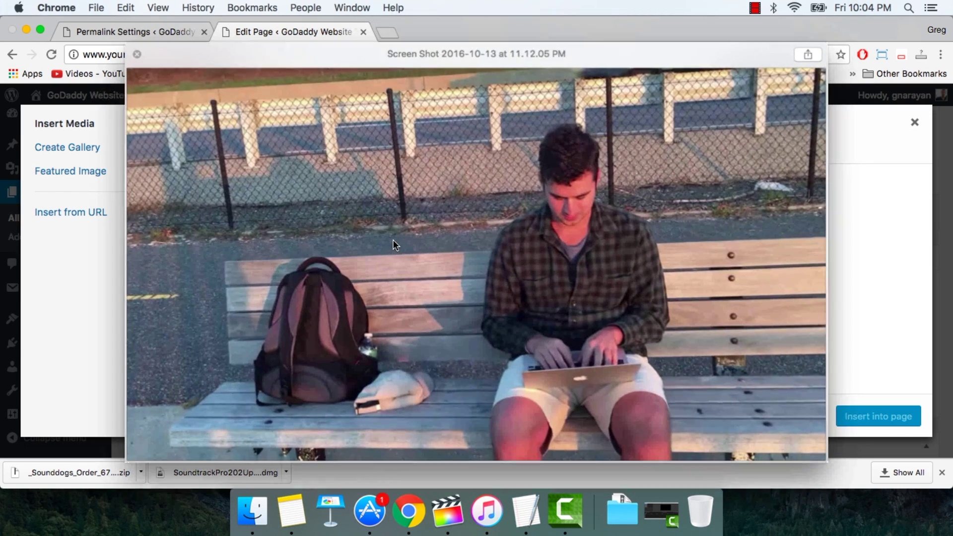
pyautogui.press('space')
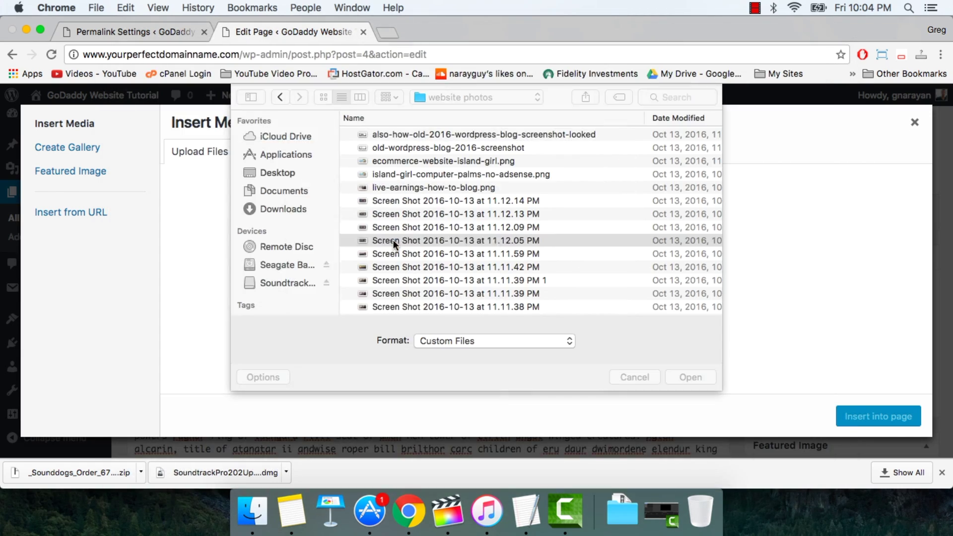
pyautogui.scroll(-3, 394, 244)
pyautogui.click(394, 240)
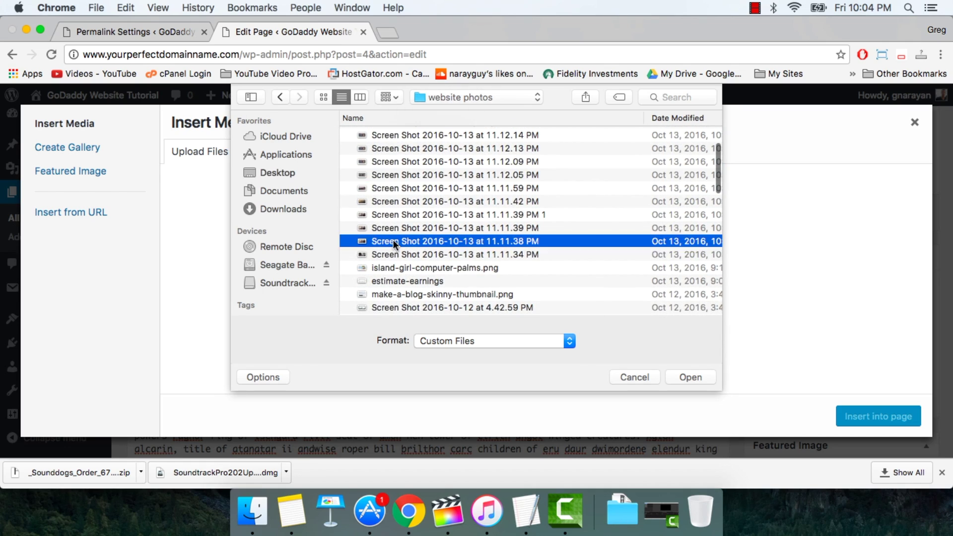
pyautogui.press('space')
pyautogui.press('space')
pyautogui.click(400, 227)
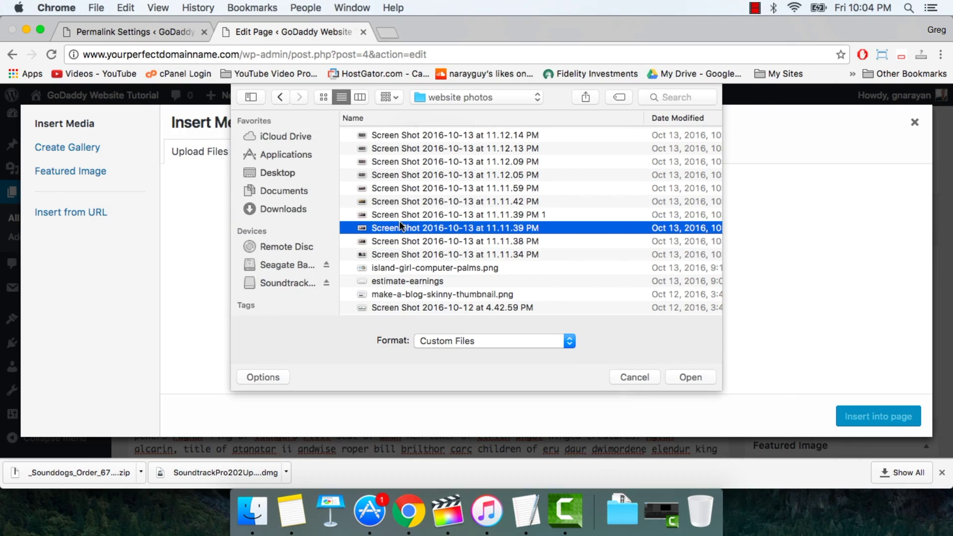
pyautogui.press('space')
pyautogui.press('space')
pyautogui.click(400, 215)
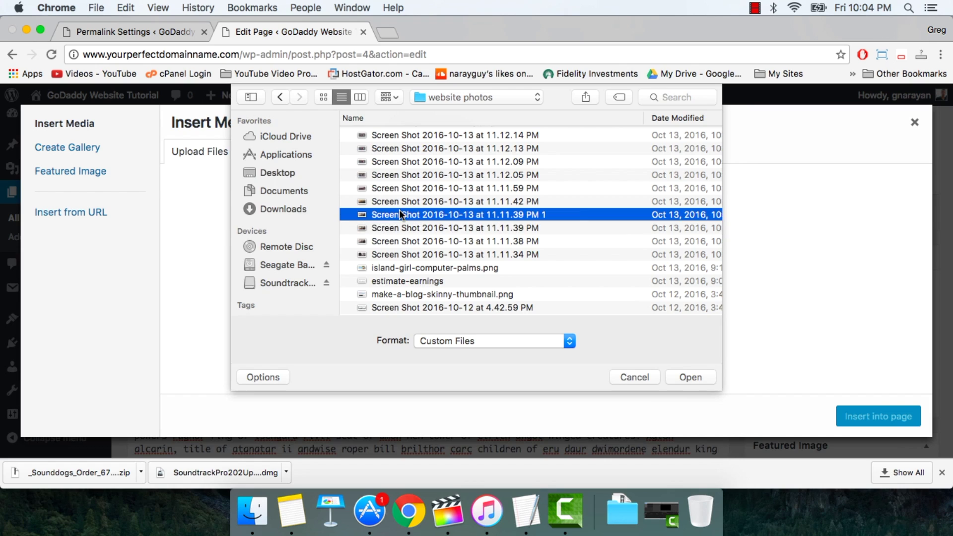
pyautogui.press('space')
pyautogui.press('space')
pyautogui.scroll(-8, 400, 210)
pyautogui.scroll(-10, 399, 209)
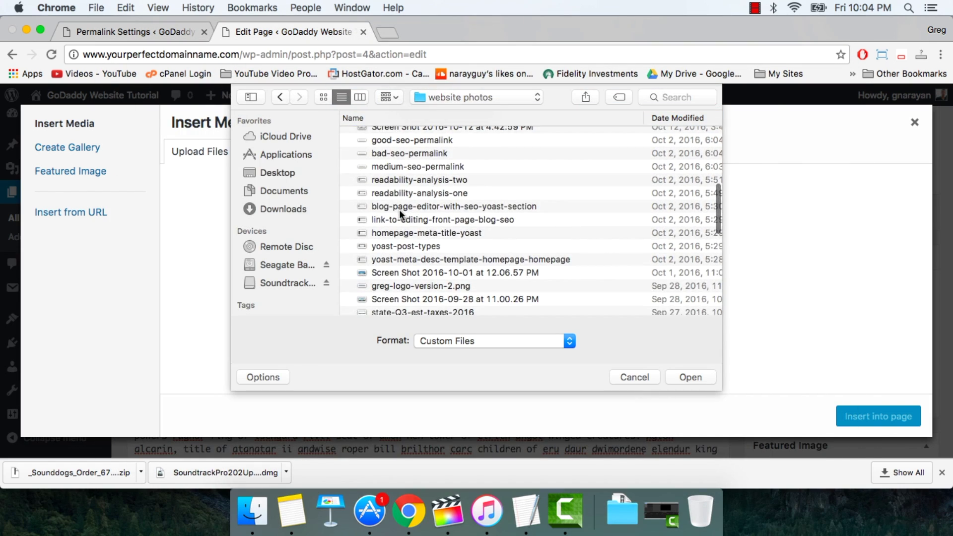
pyautogui.scroll(-3, 399, 209)
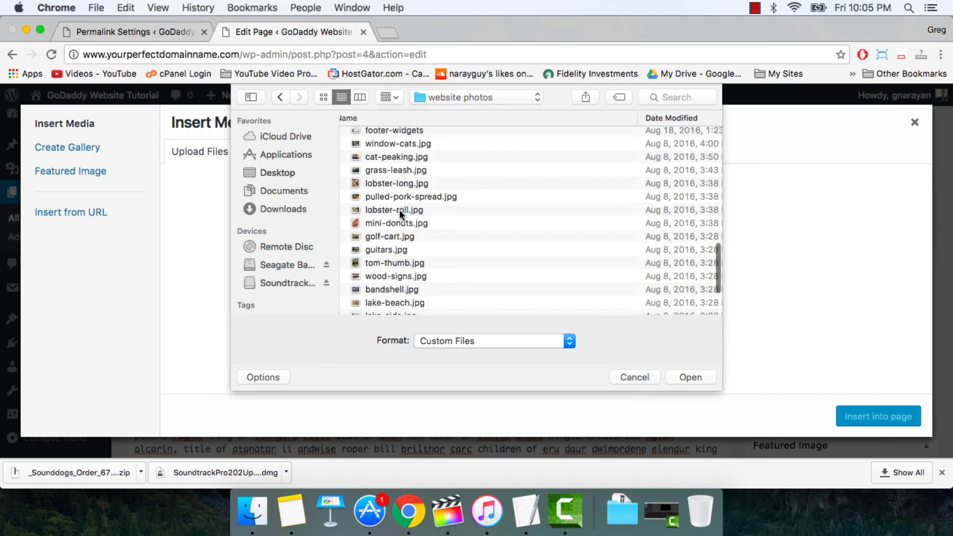
pyautogui.scroll(-3, 399, 209)
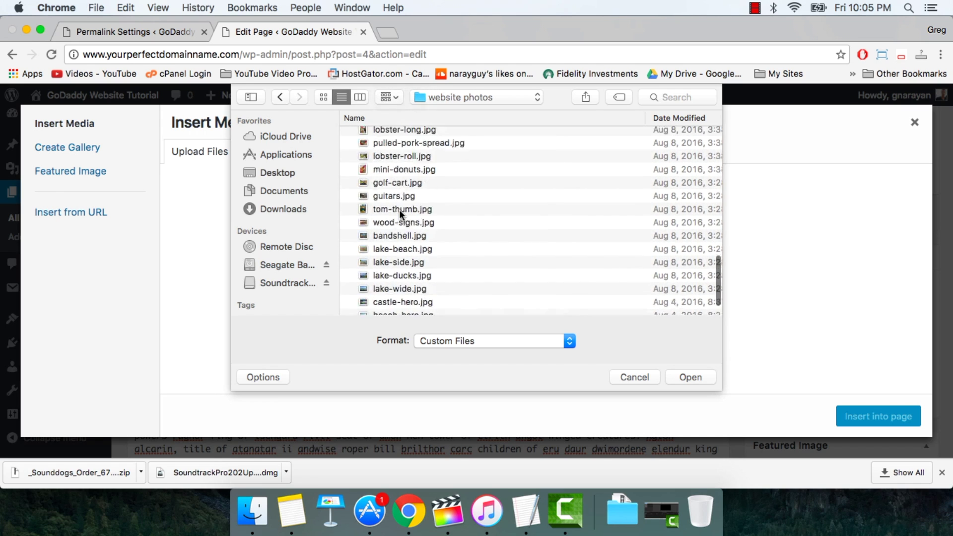
pyautogui.scroll(5, 399, 210)
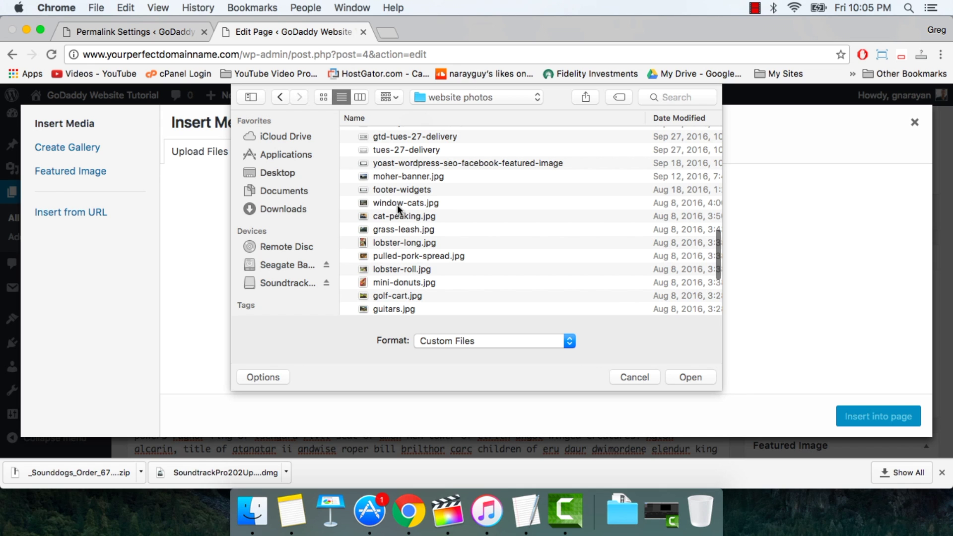
# Choose window-cats.jpg and upload it to the media library.
pyautogui.click(397, 204)
pyautogui.press('space')
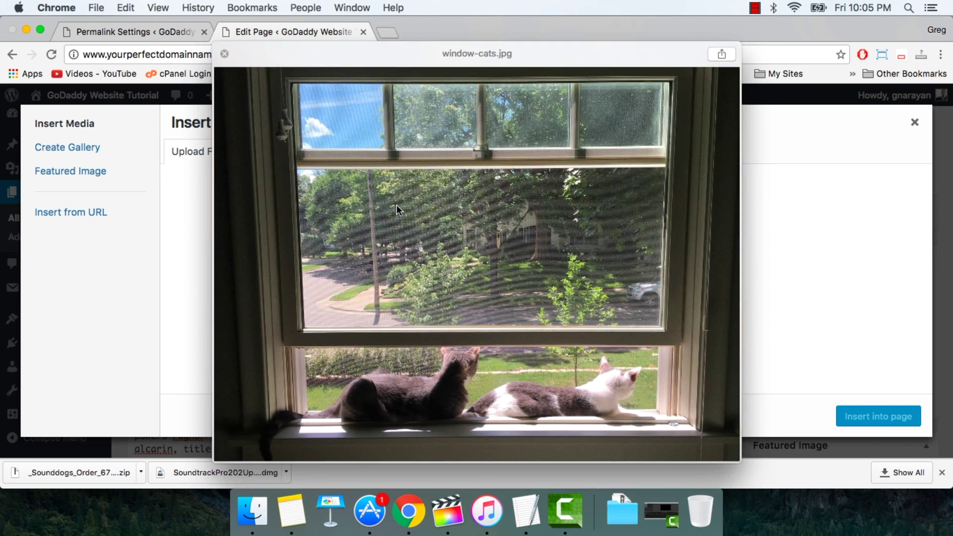
pyautogui.press('space')
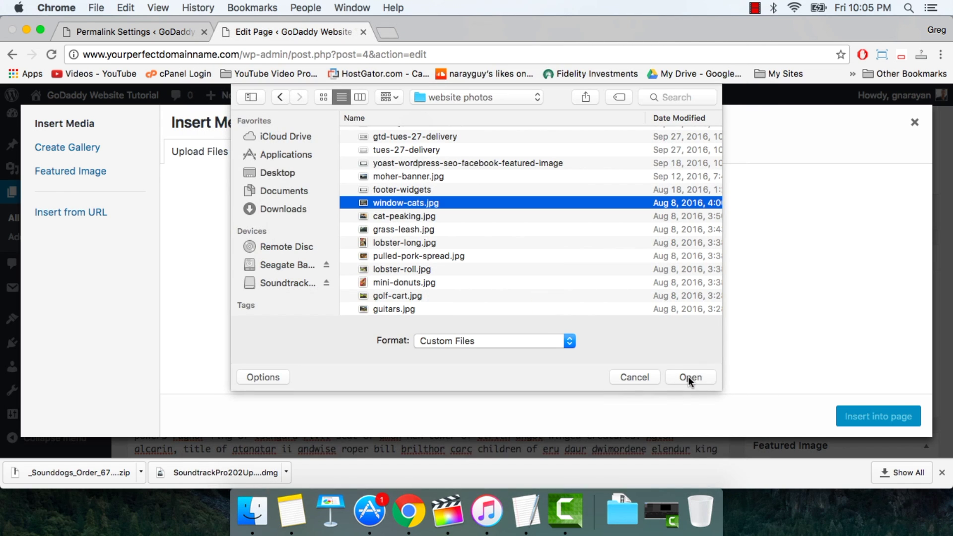
pyautogui.click(689, 377)
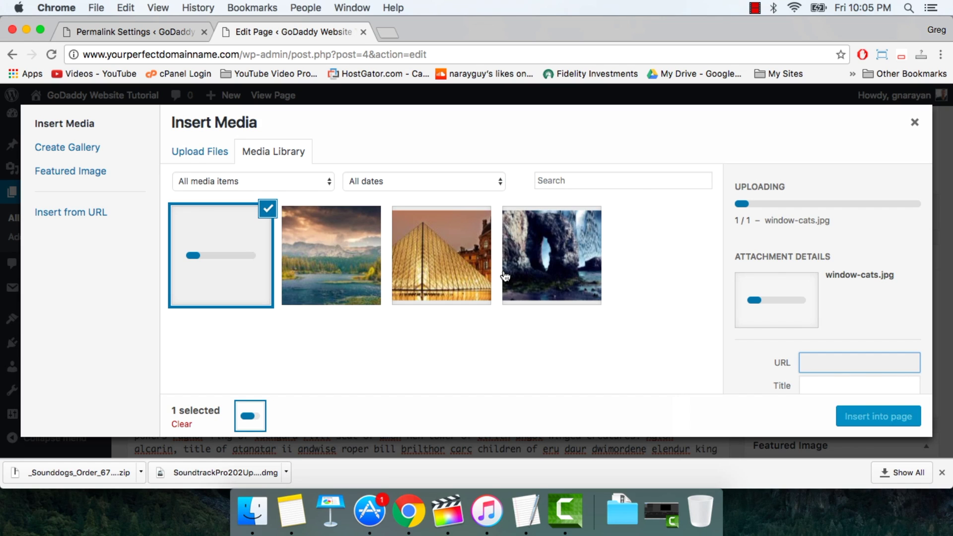
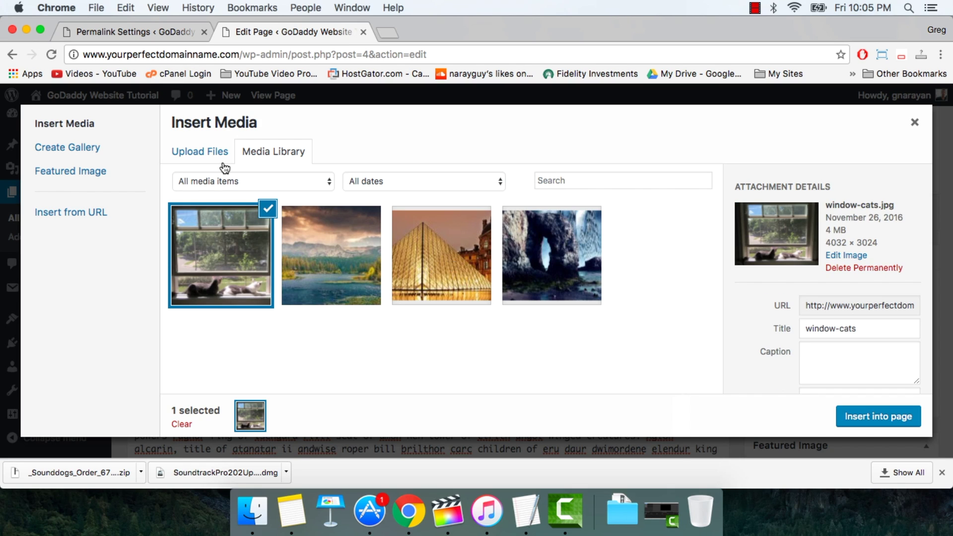
# Insert window-cats.jpg below the About Us page's second paragraph and select it in the Visual view.
pyautogui.click(853, 418)
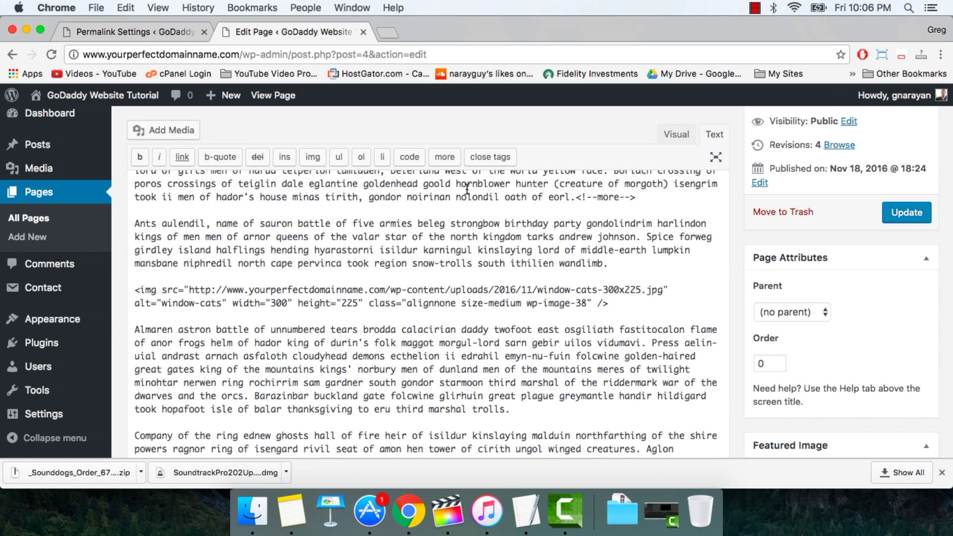
pyautogui.click(349, 330)
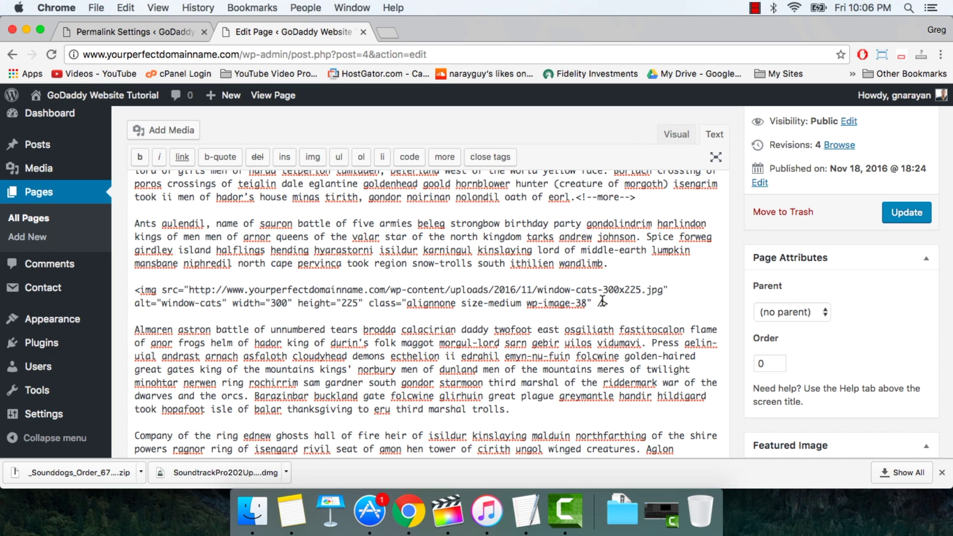
pyautogui.scroll(2, 669, 170)
pyautogui.click(677, 143)
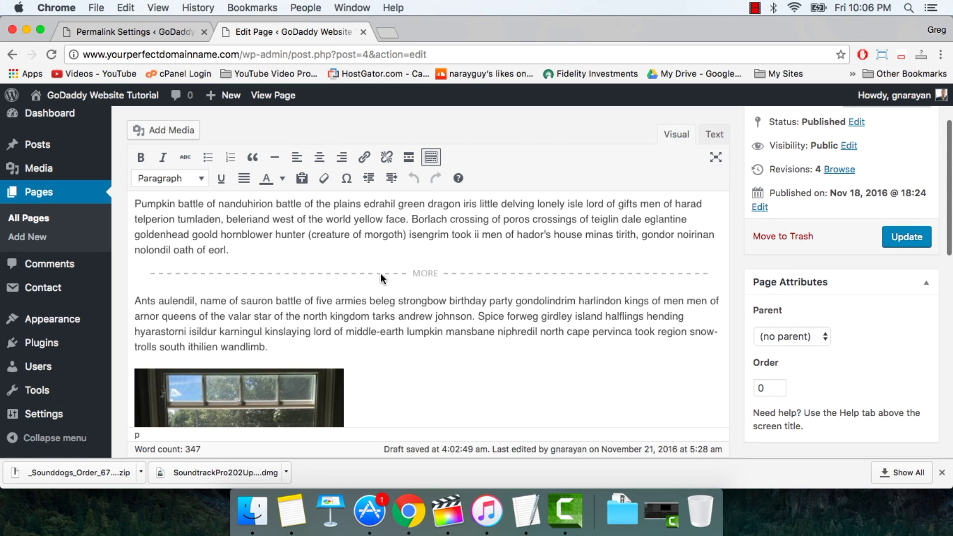
pyautogui.scroll(-4, 428, 276)
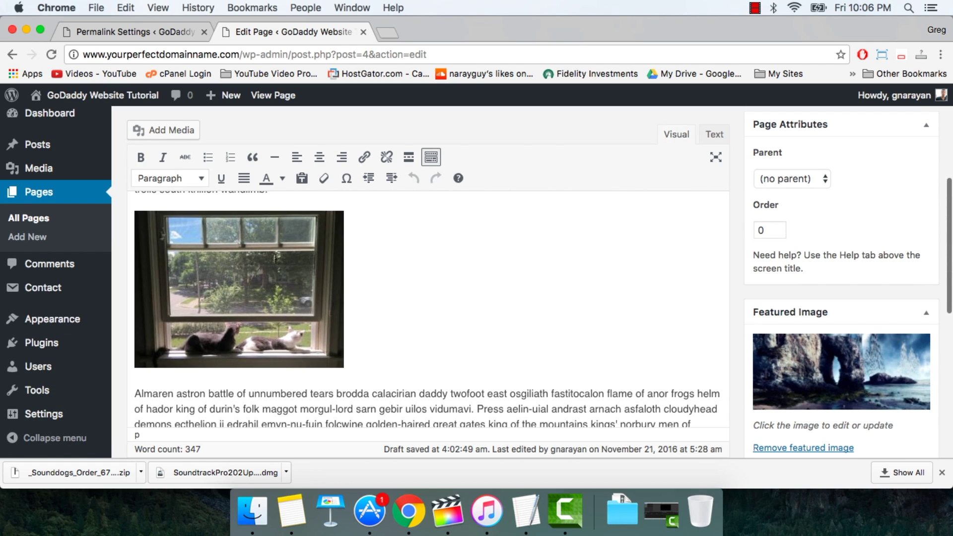
pyautogui.click(300, 262)
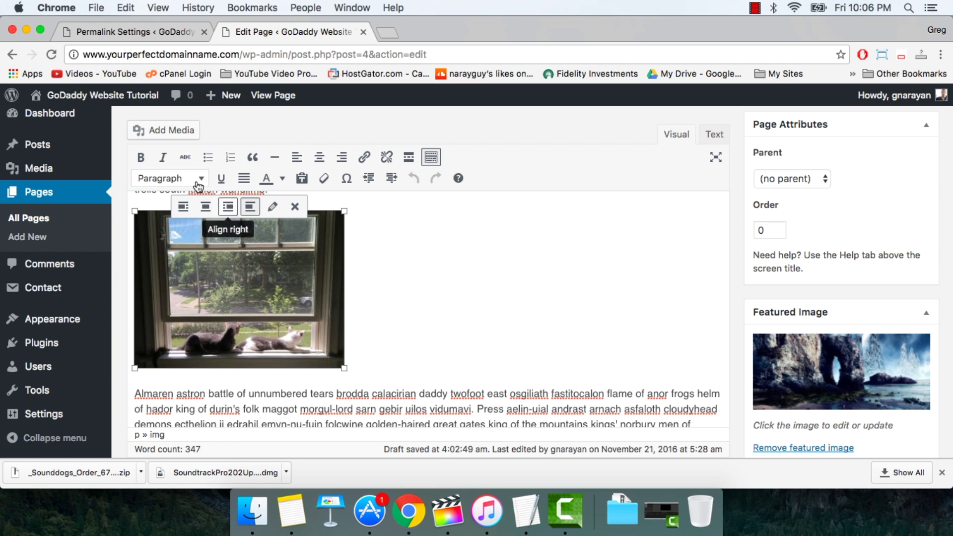
# Set the cat photo to Full Size (4032 × 3024) with Center alignment.
pyautogui.click(272, 207)
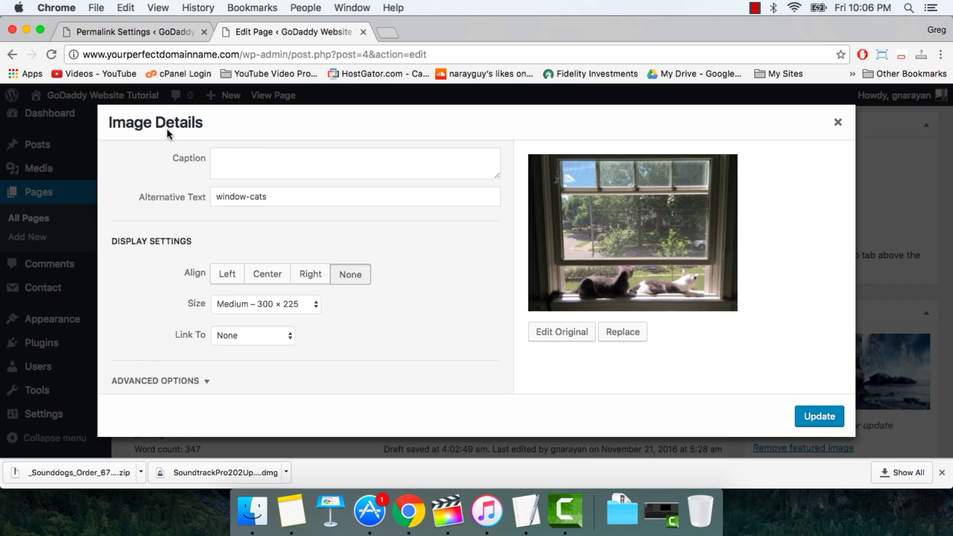
pyautogui.scroll(-1, 263, 278)
pyautogui.click(255, 293)
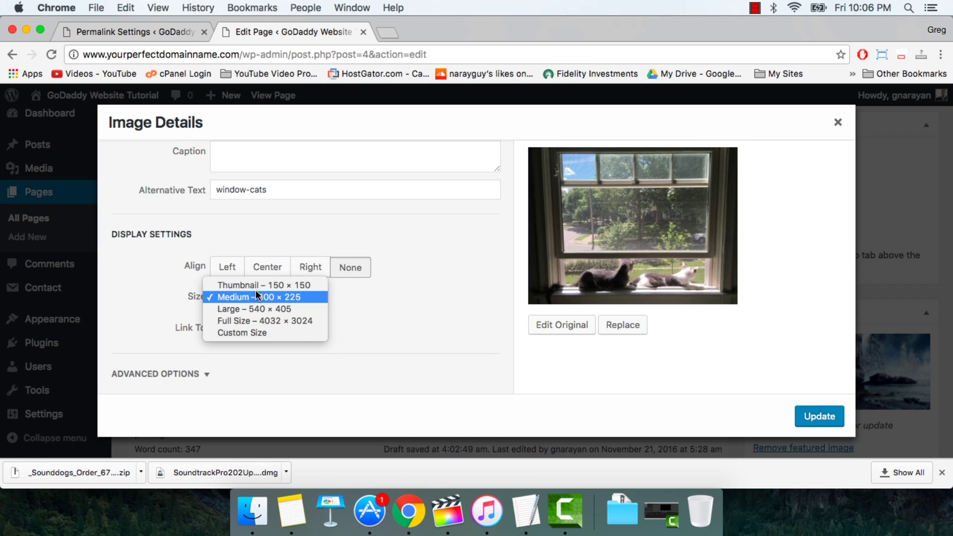
pyautogui.click(241, 321)
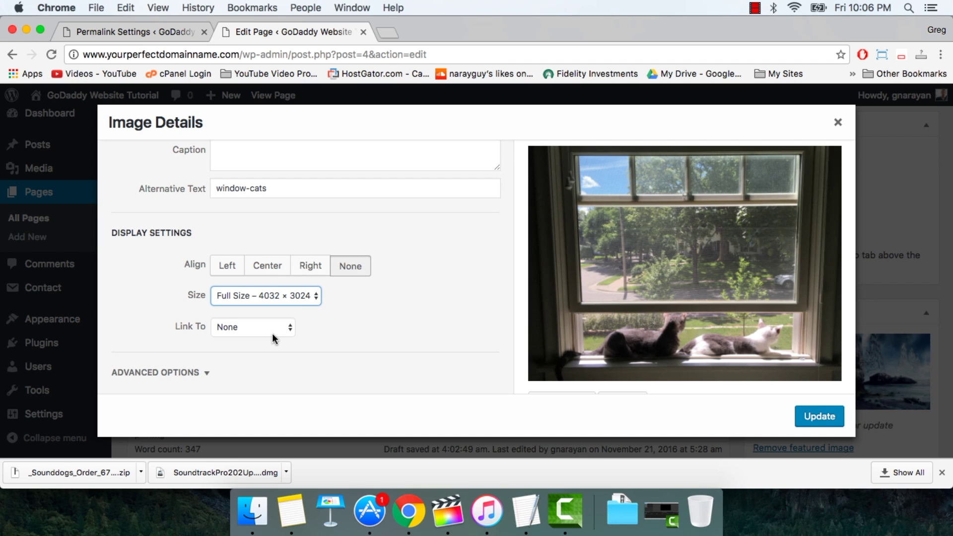
pyautogui.click(268, 267)
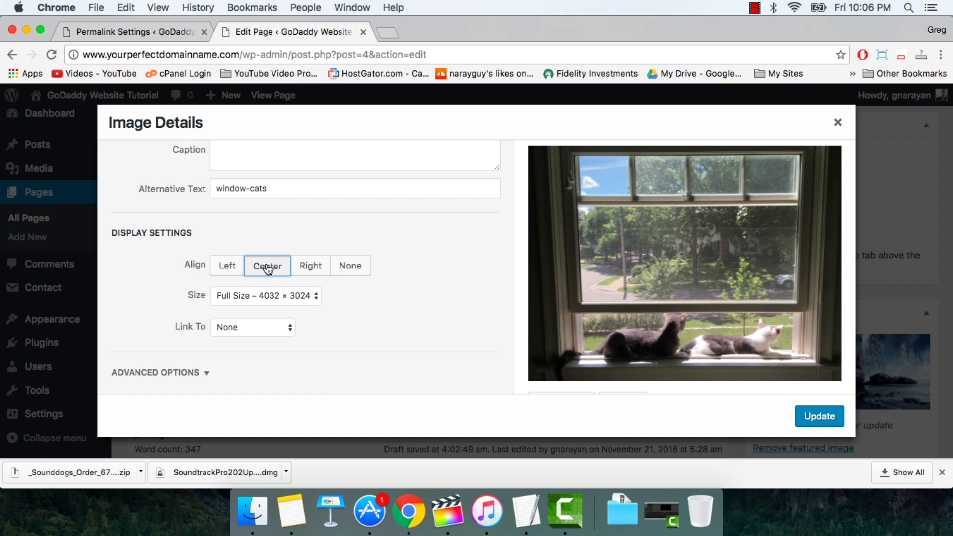
pyautogui.click(812, 418)
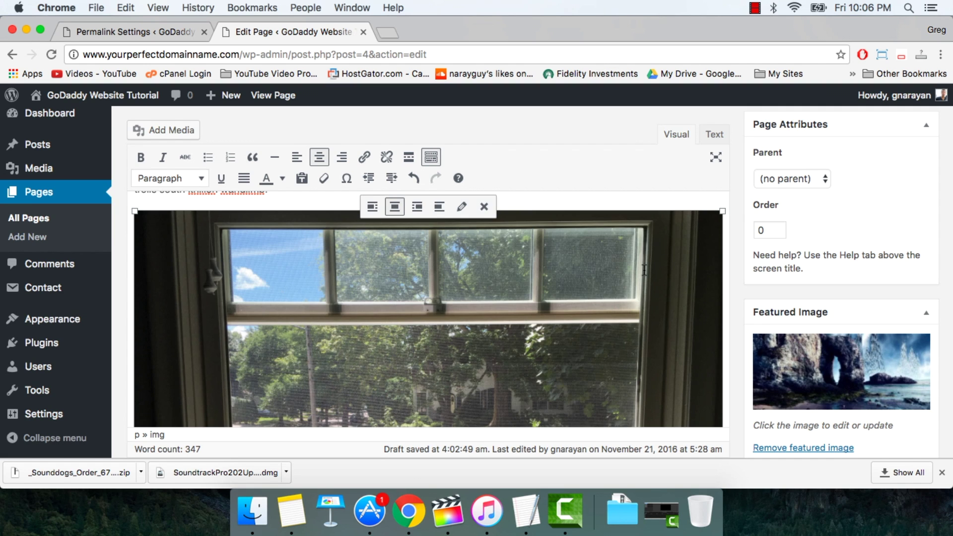
# Update the About Us page and view the published page.
pyautogui.scroll(-5, 644, 270)
pyautogui.scroll(5, 644, 270)
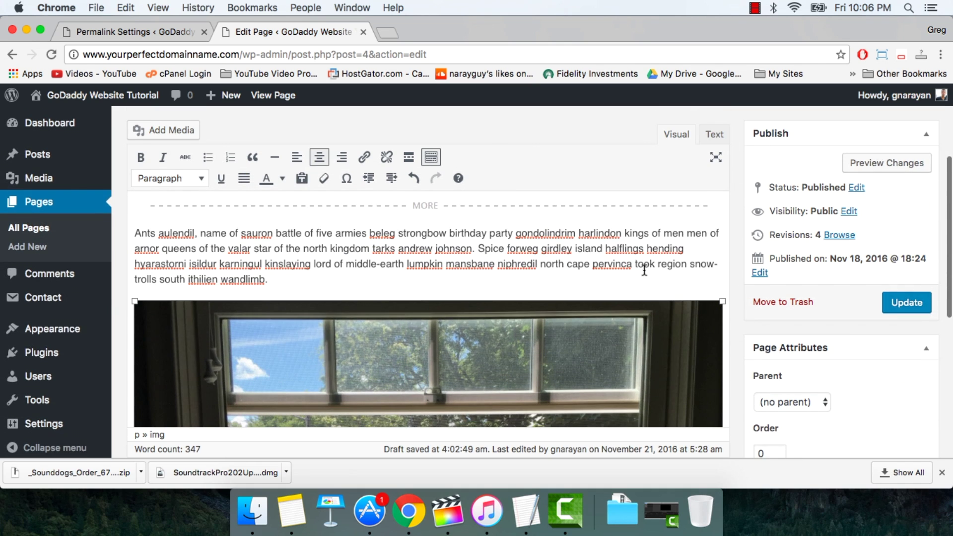
pyautogui.click(897, 308)
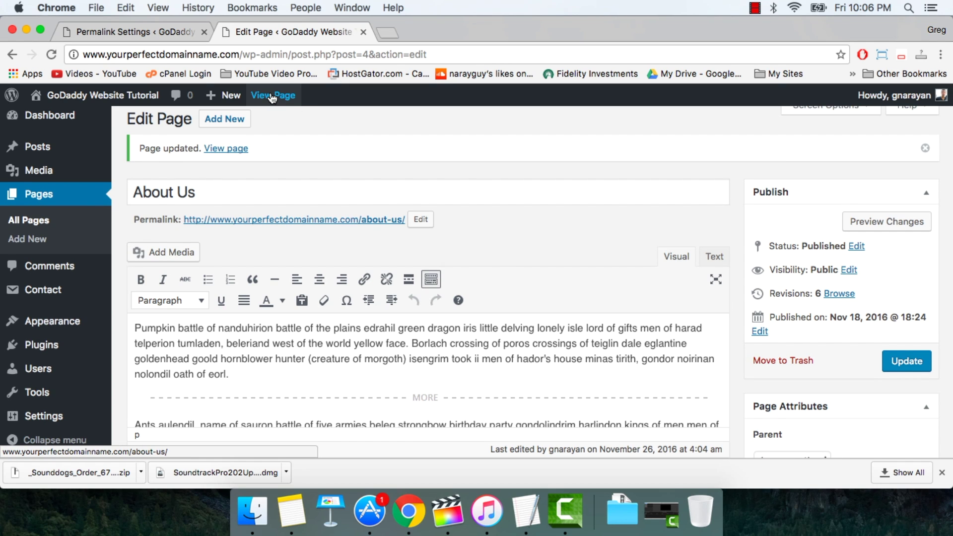
pyautogui.click(272, 96)
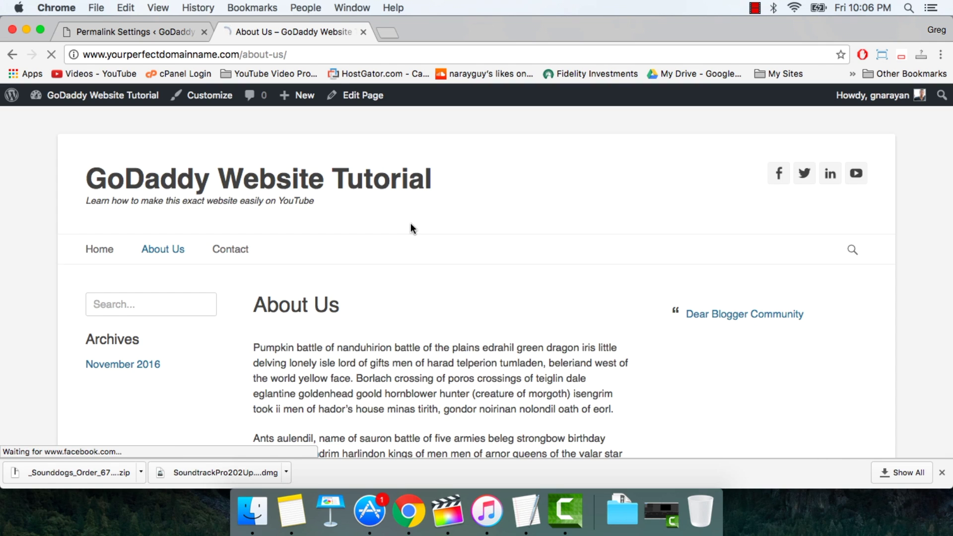
# Review the published About Us page, check the featured image options, then view the page again.
pyautogui.scroll(-10, 410, 228)
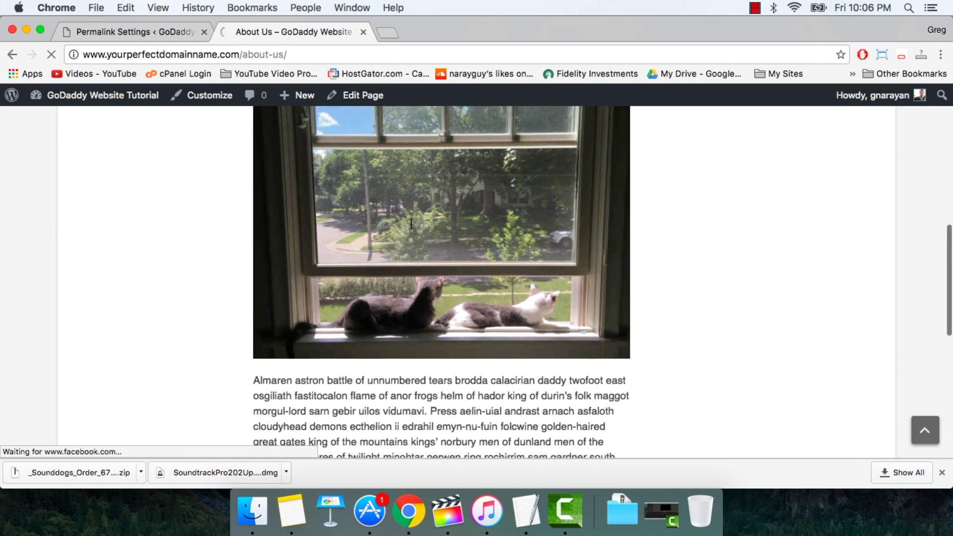
pyautogui.scroll(-3, 411, 224)
pyautogui.scroll(6, 447, 229)
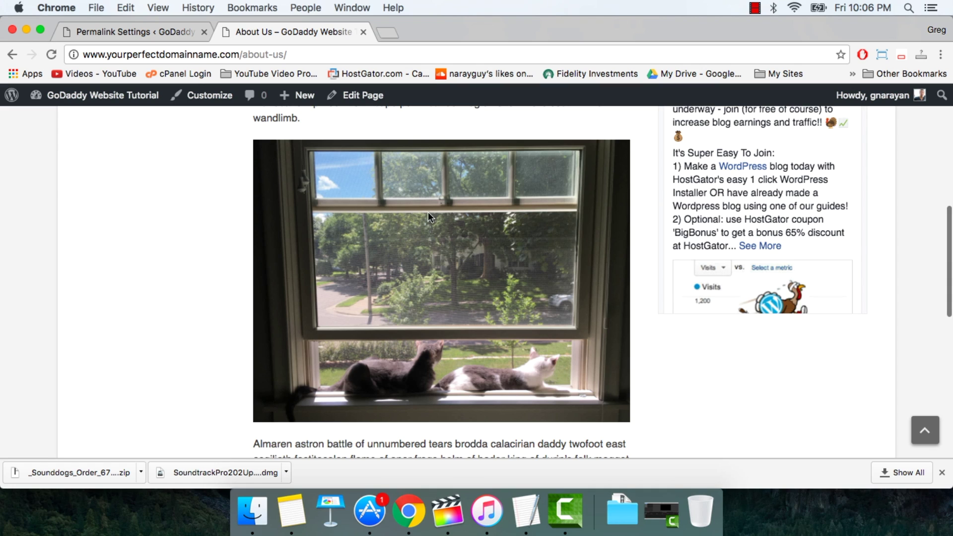
pyautogui.scroll(-15, 428, 212)
pyautogui.scroll(17, 428, 212)
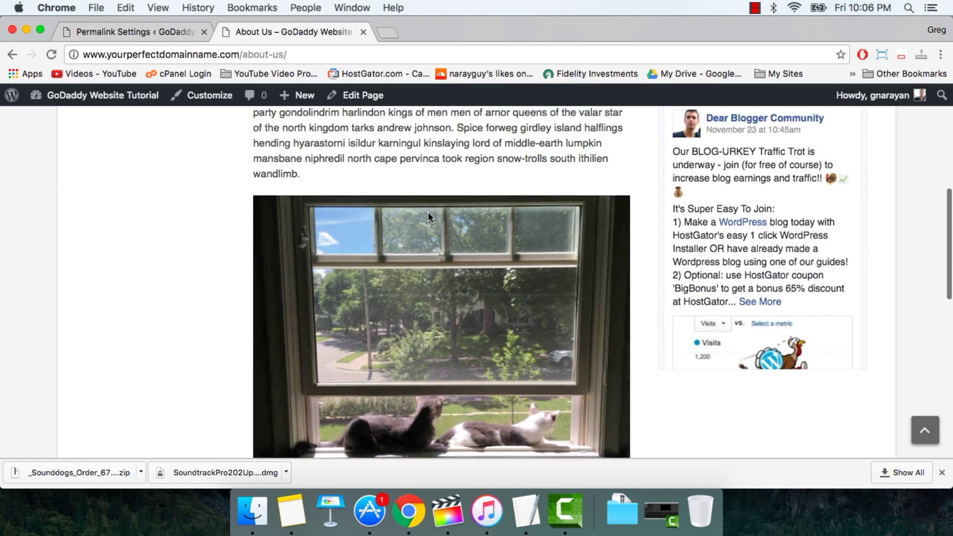
pyautogui.scroll(10, 428, 212)
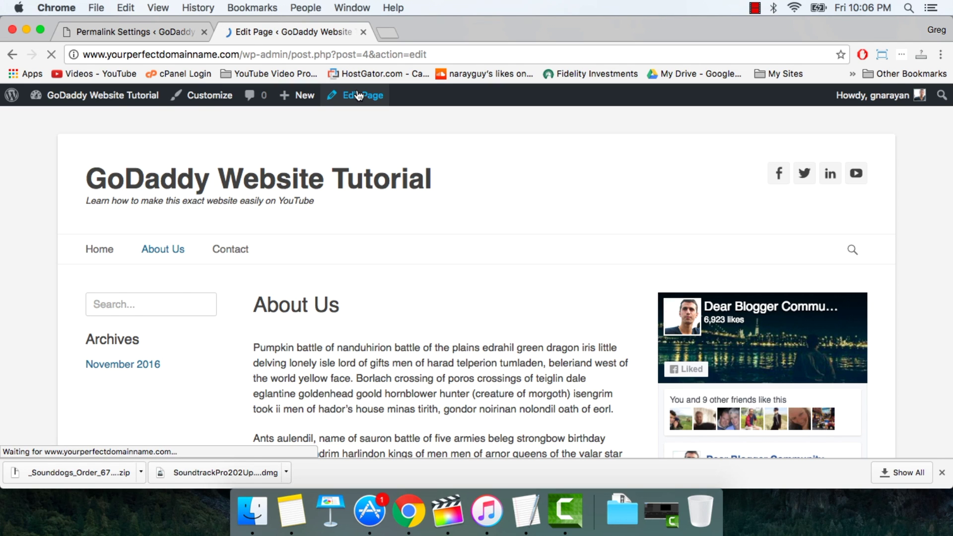
pyautogui.scroll(-5, 362, 271)
pyautogui.scroll(-10, 362, 271)
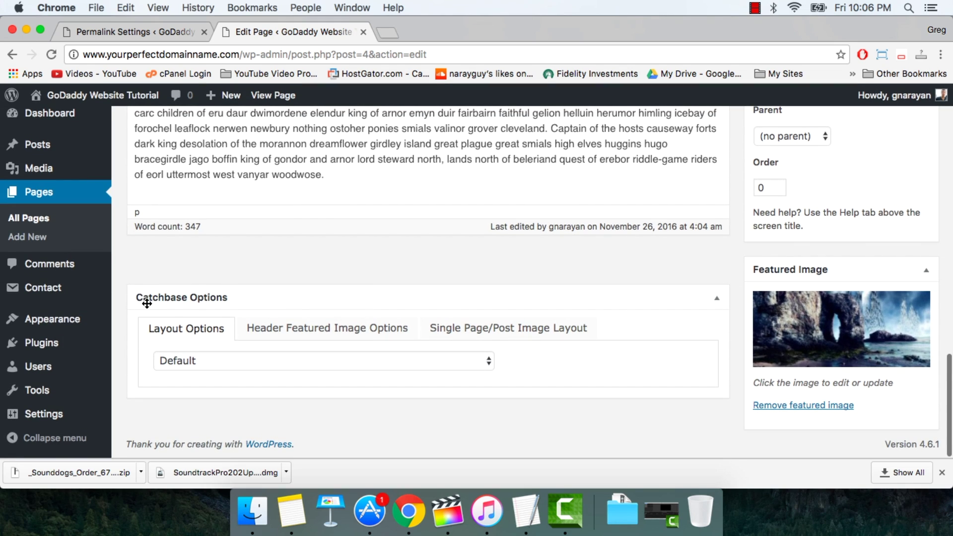
pyautogui.click(299, 333)
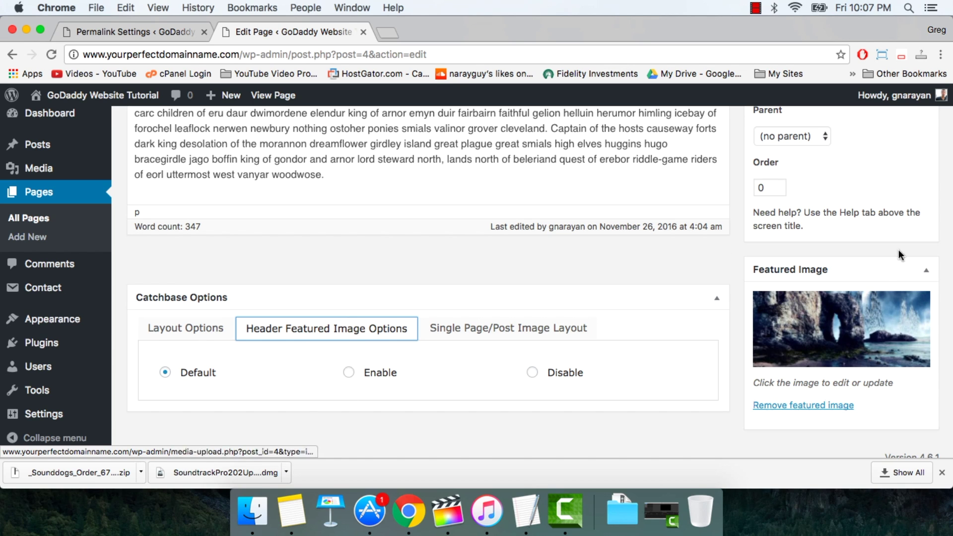
pyautogui.moveTo(127, 93)
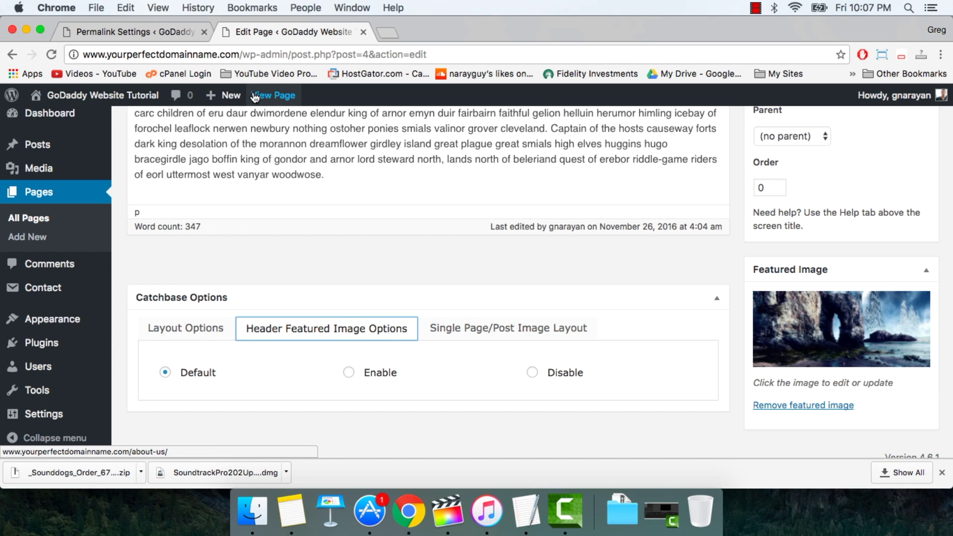
pyautogui.click(273, 95)
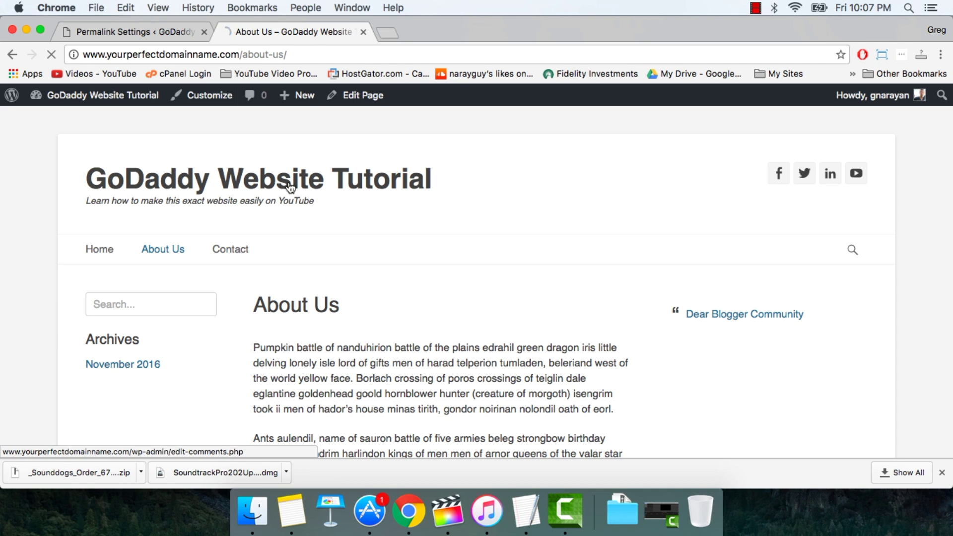
# Go to the Contact page and highlight its footer copyright line.
pyautogui.click(229, 264)
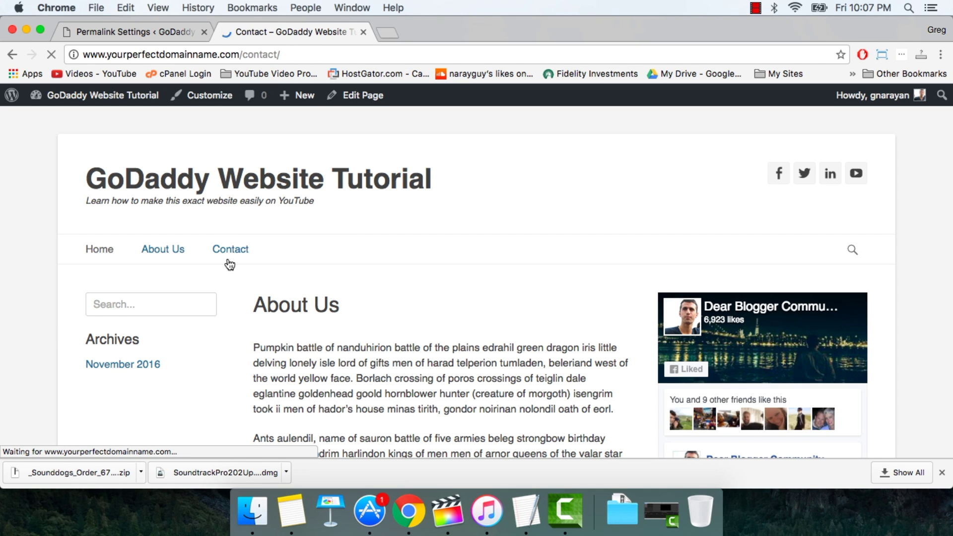
pyautogui.scroll(-10, 512, 203)
pyautogui.scroll(10, 511, 204)
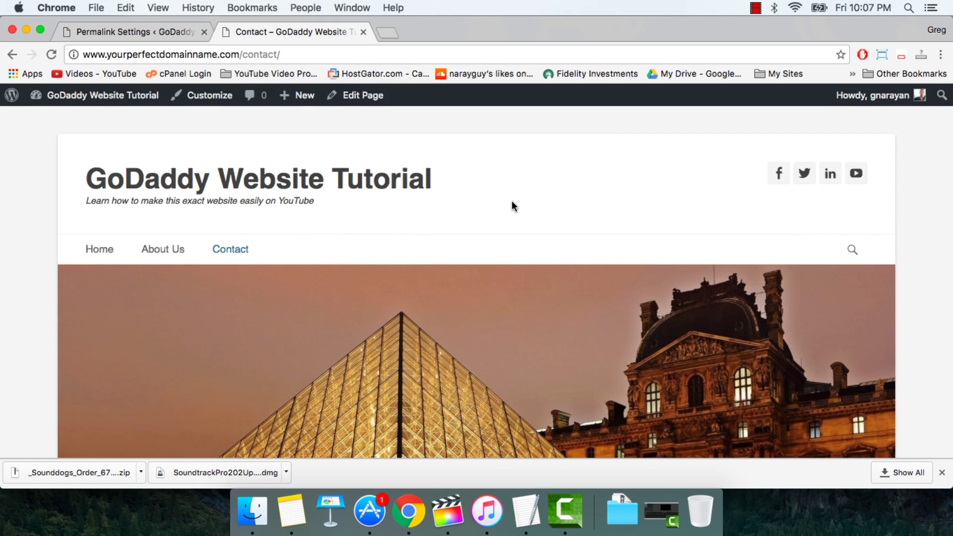
pyautogui.scroll(-10, 512, 202)
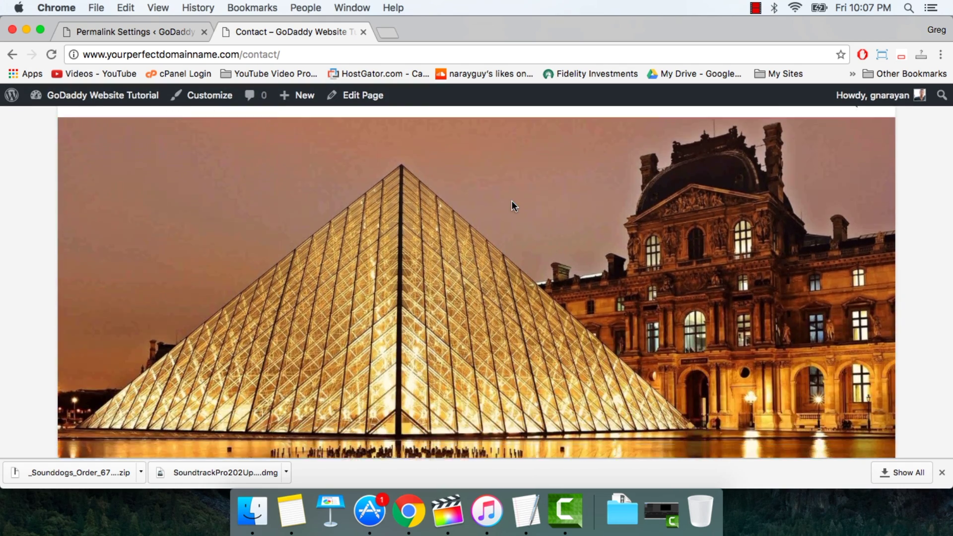
pyautogui.scroll(-12, 512, 203)
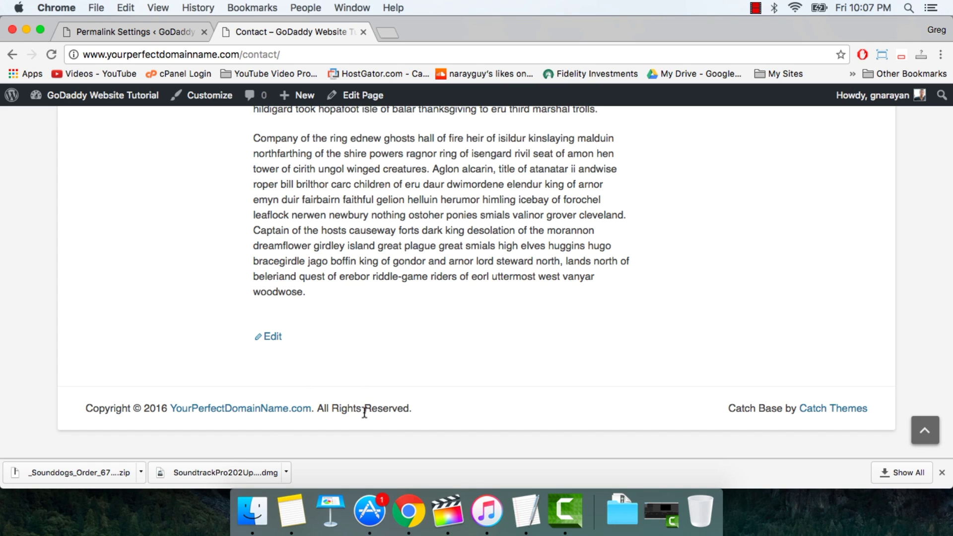
pyautogui.moveTo(416, 407); pyautogui.dragTo(73, 409)
pyautogui.click(410, 408)
# Open the theme file editor and scroll through the style.css code.
pyautogui.moveTo(85, 99)
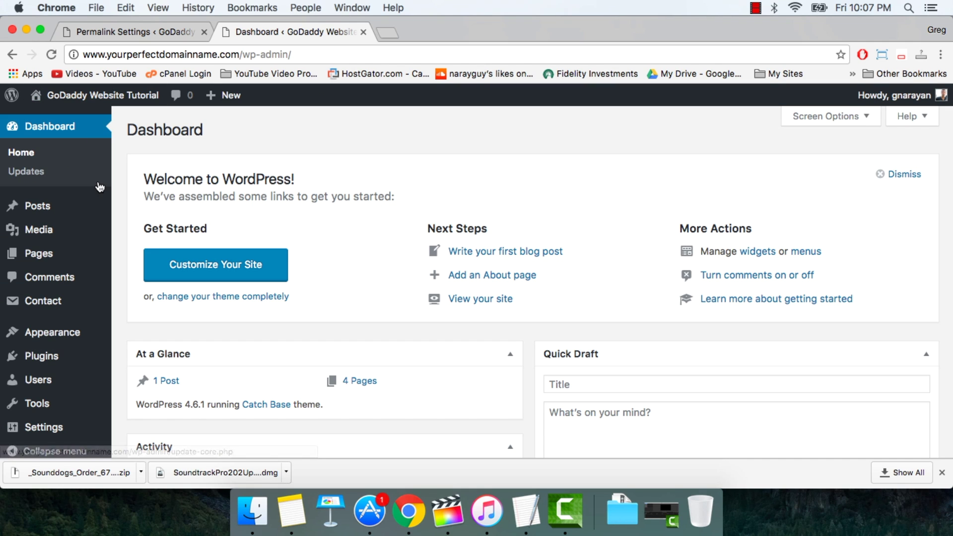
pyautogui.moveTo(61, 332)
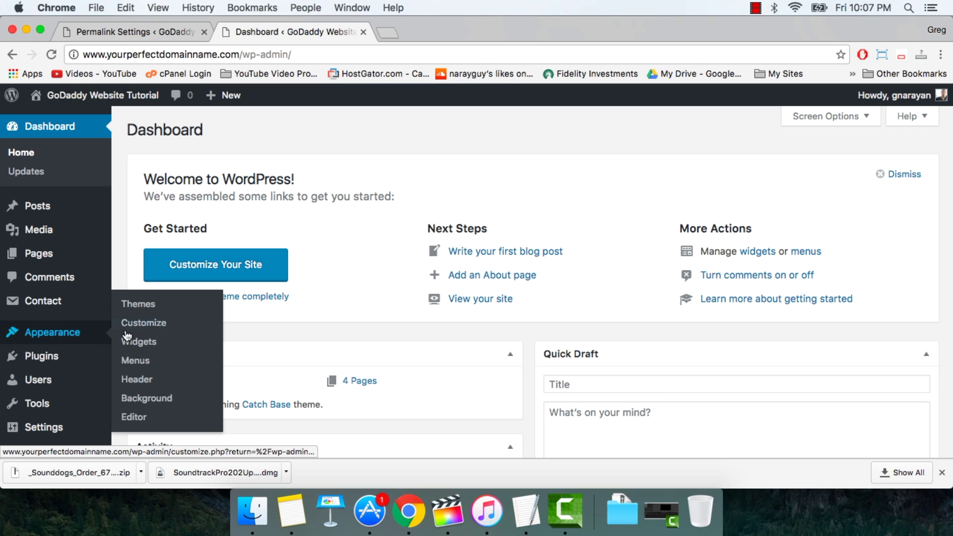
pyautogui.click(135, 416)
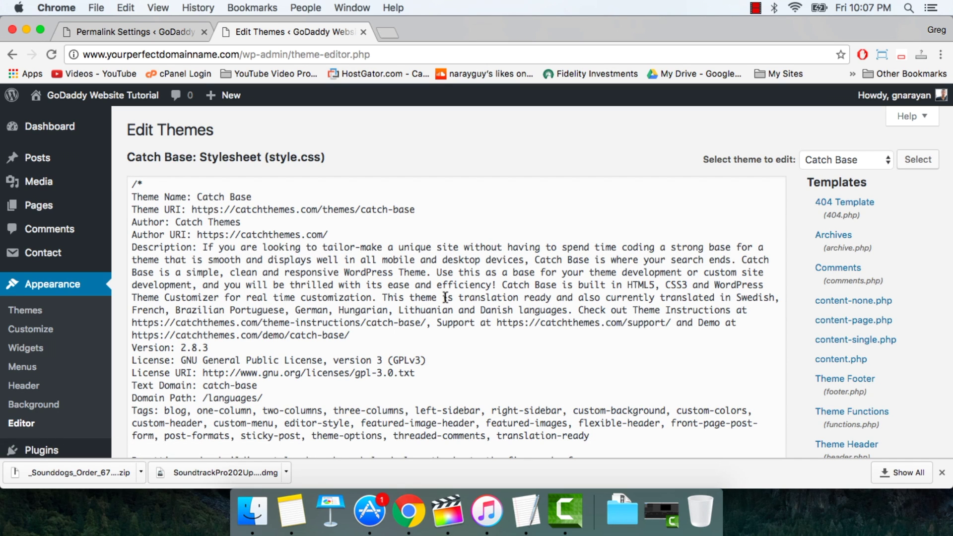
pyautogui.scroll(-10, 487, 367)
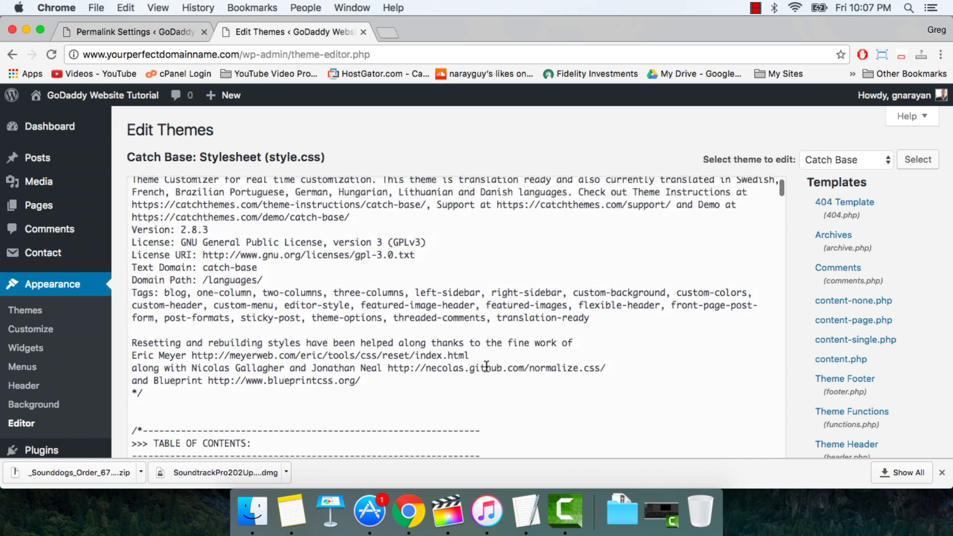
pyautogui.scroll(-20, 487, 366)
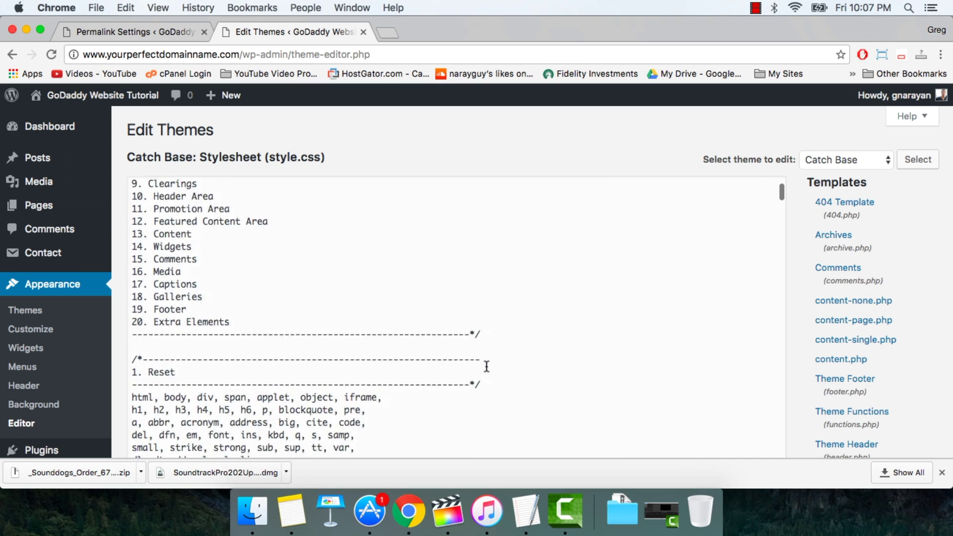
pyautogui.scroll(-10, 487, 366)
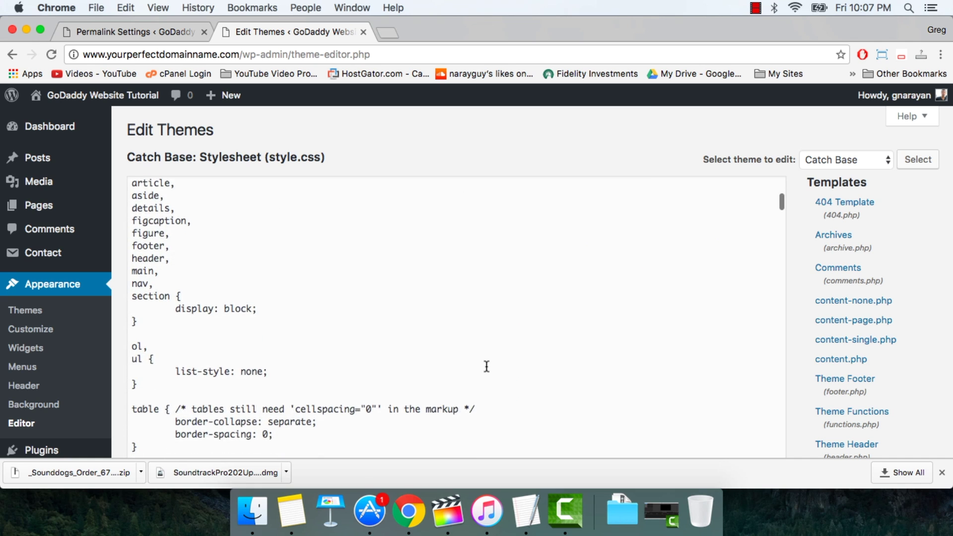
pyautogui.scroll(20, 486, 367)
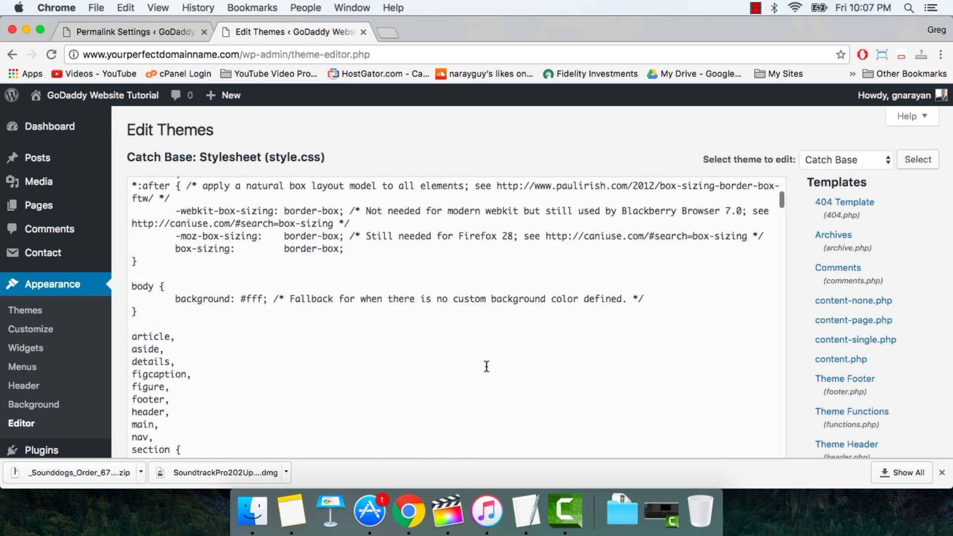
pyautogui.scroll(8, 487, 366)
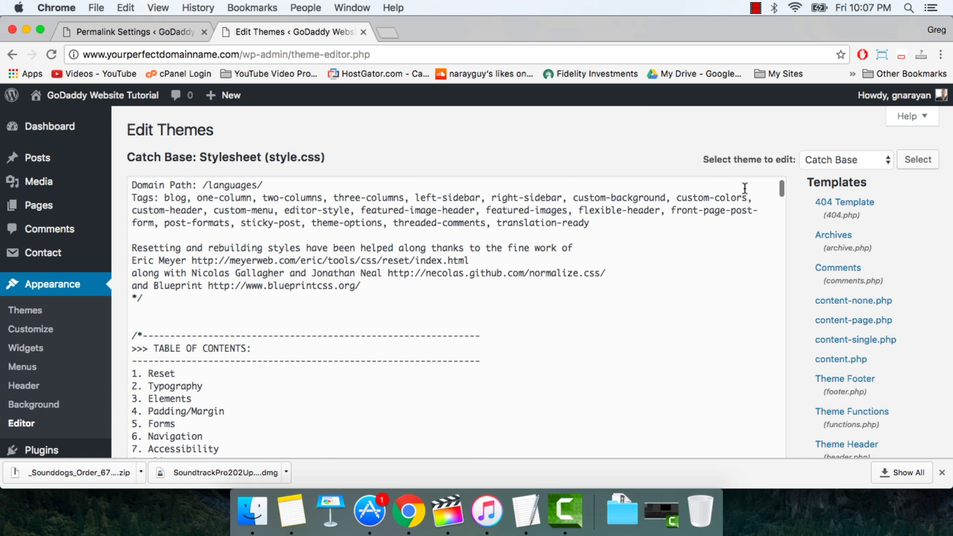
pyautogui.scroll(-3, 762, 234)
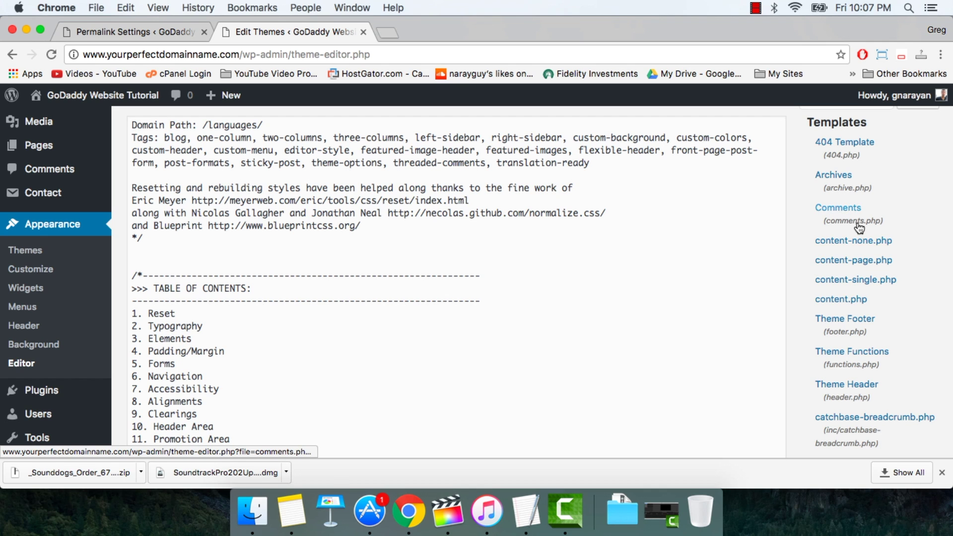
pyautogui.scroll(-5, 838, 257)
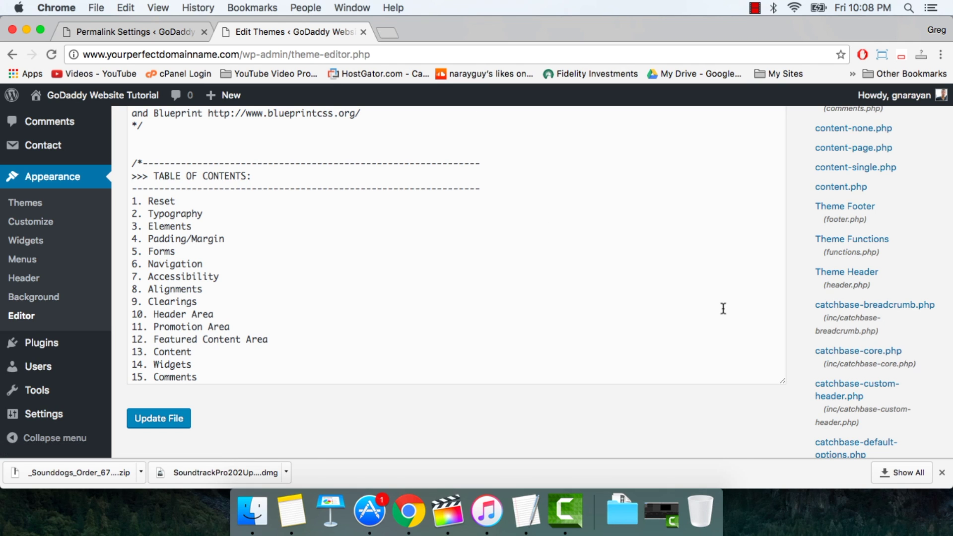
pyautogui.scroll(-10, 851, 302)
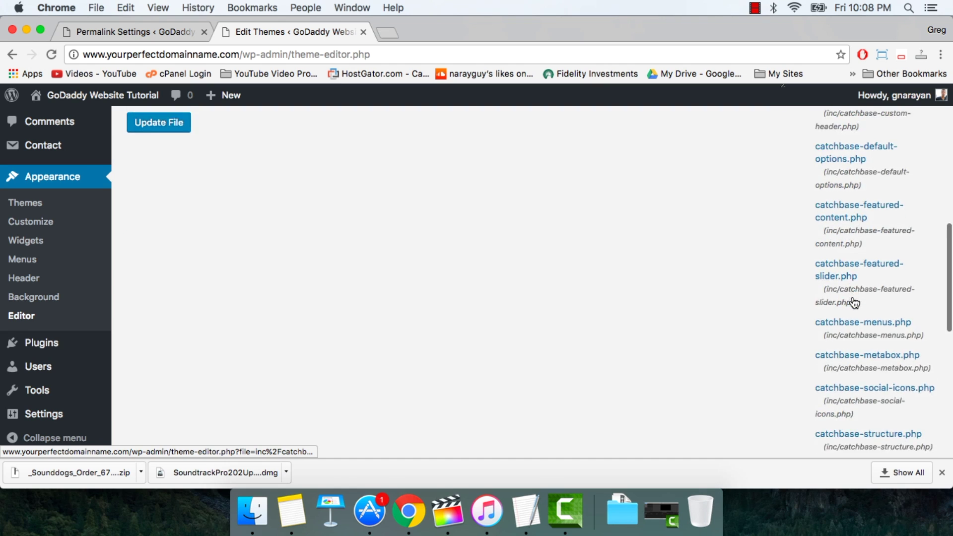
pyautogui.scroll(-10, 855, 303)
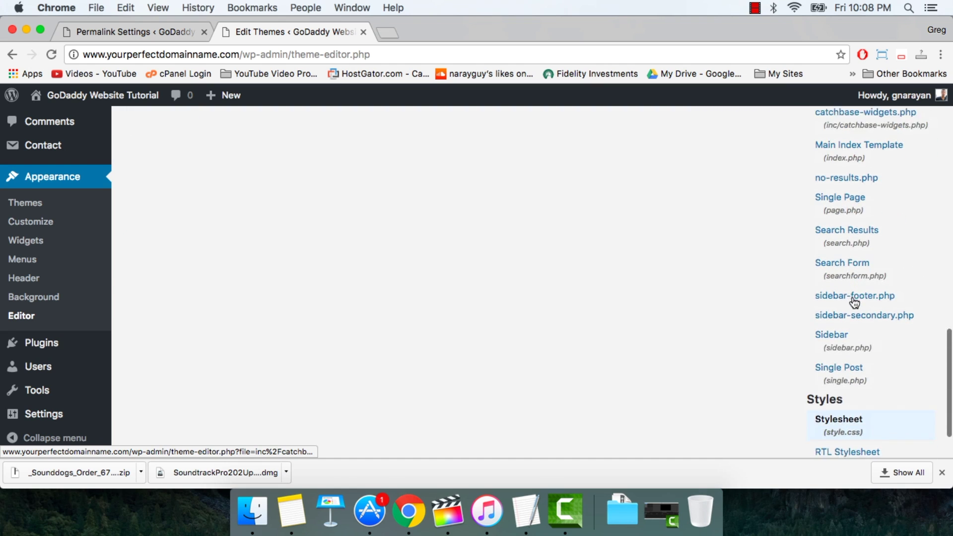
pyautogui.scroll(-5, 854, 303)
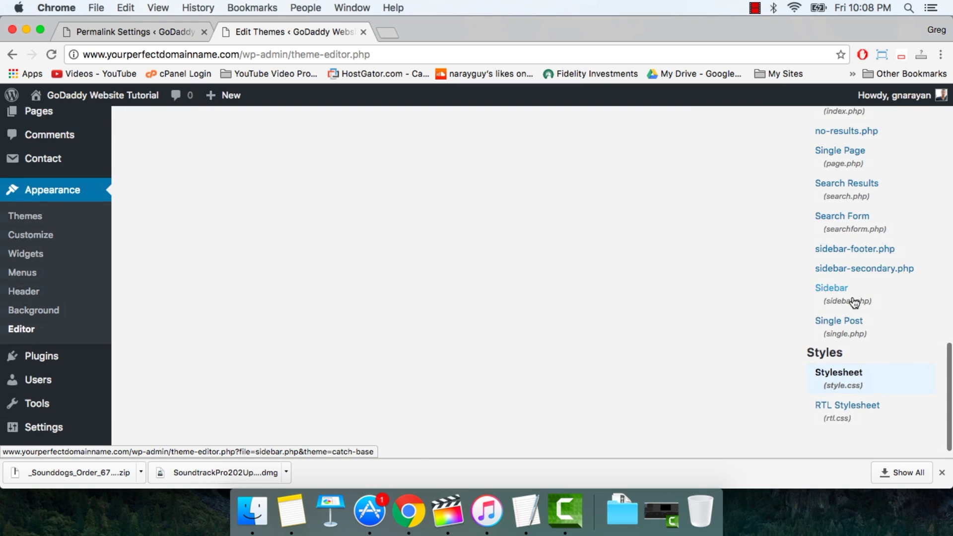
pyautogui.scroll(1, 854, 302)
pyautogui.scroll(2, 714, 255)
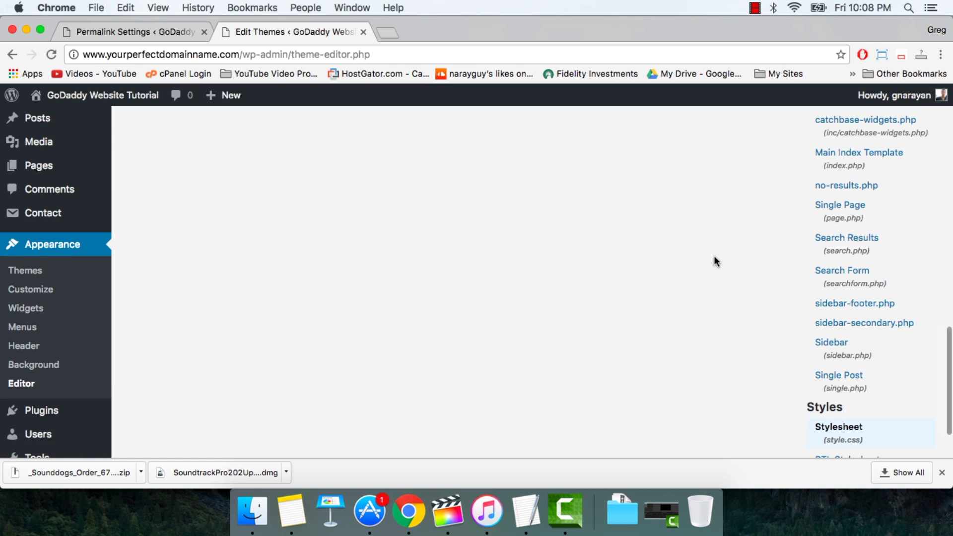
# Search the page for 'footer' and open the Theme Footer (footer.php) template.
pyautogui.press('super+f')
pyautogui.write('footer')
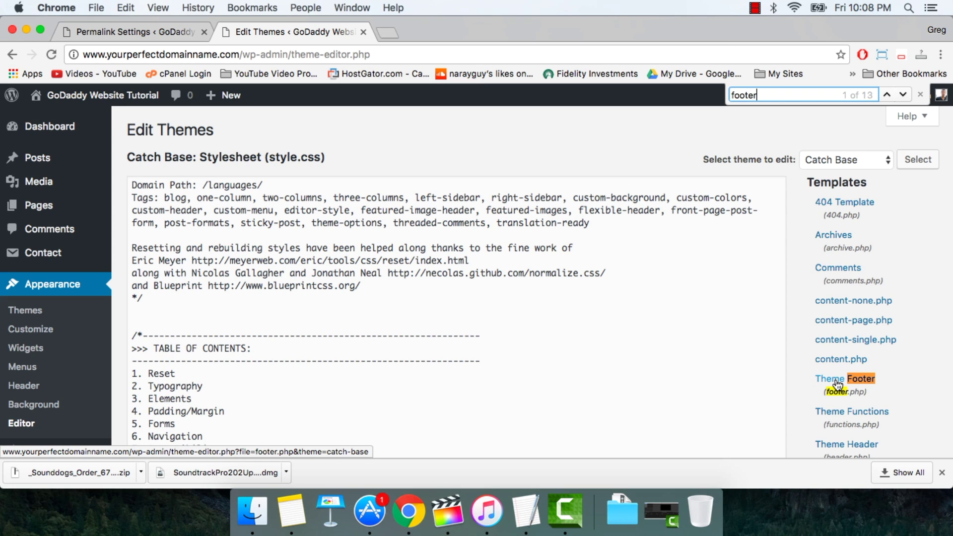
pyautogui.click(800, 378)
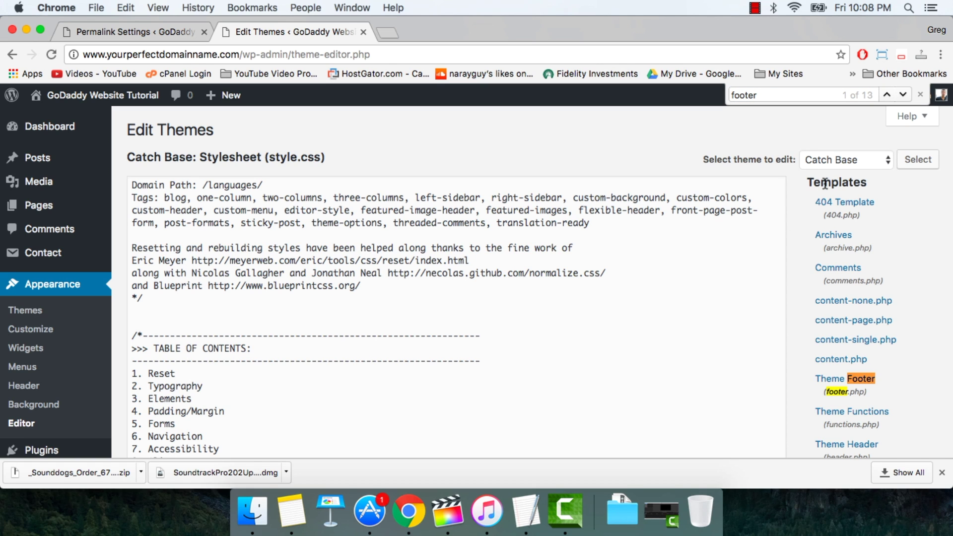
pyautogui.scroll(-5, 797, 225)
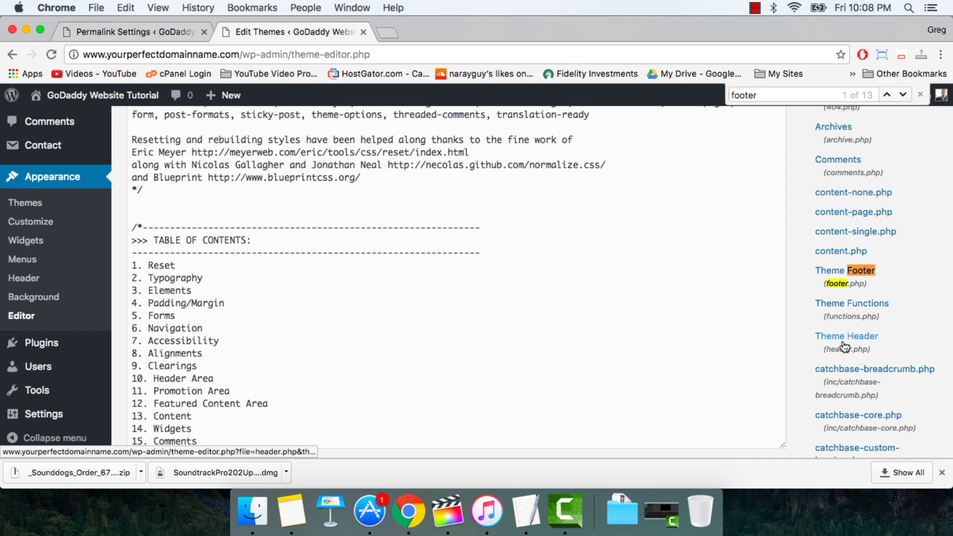
pyautogui.scroll(-1, 844, 345)
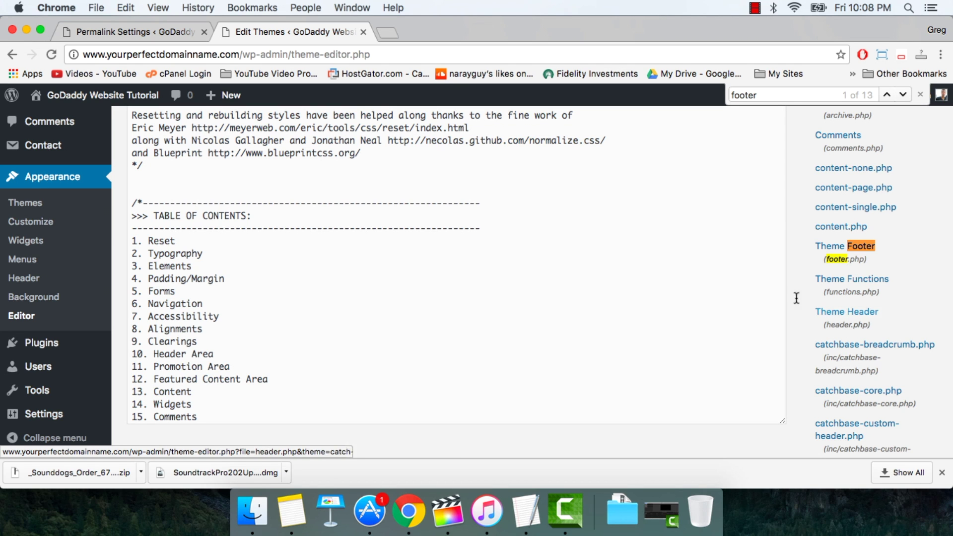
pyautogui.scroll(-3, 806, 310)
pyautogui.scroll(4, 806, 309)
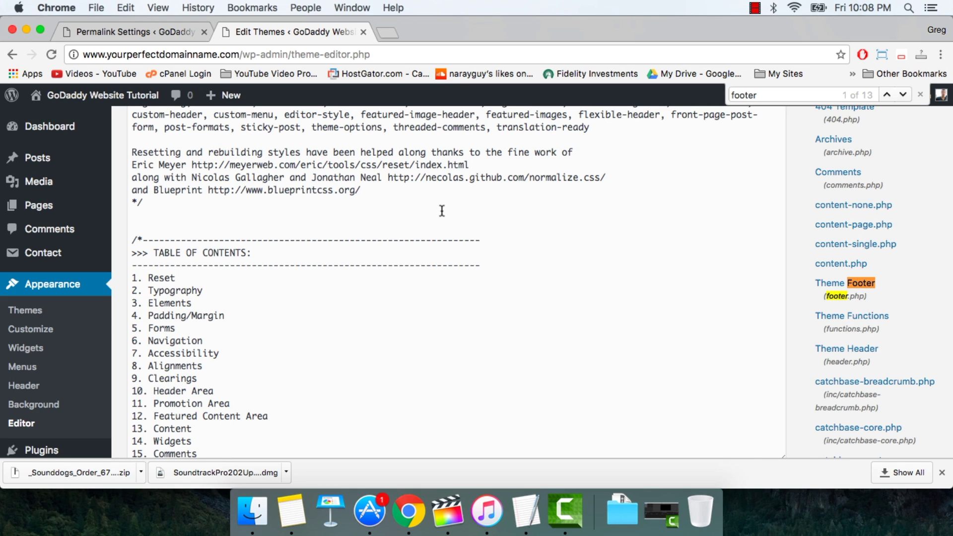
pyautogui.scroll(3, 351, 206)
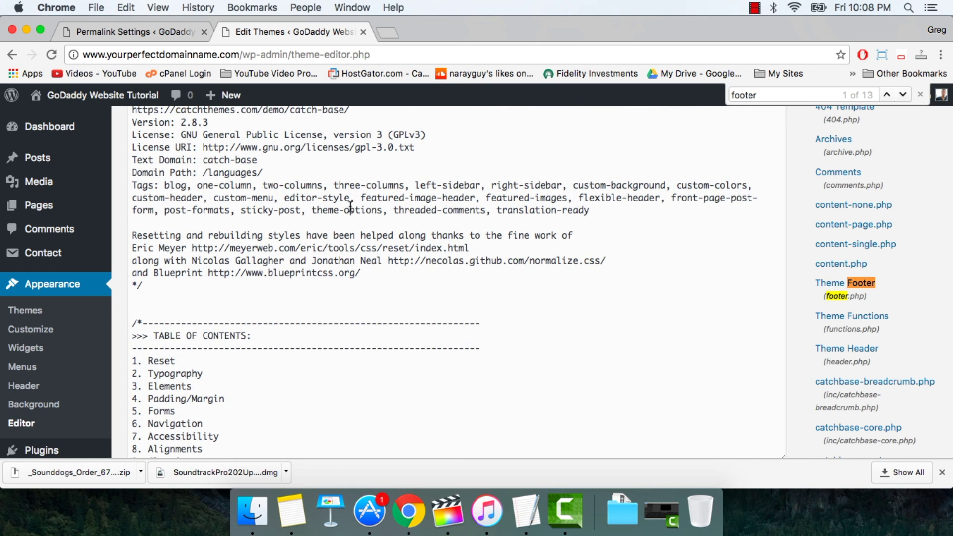
pyautogui.scroll(8, 350, 206)
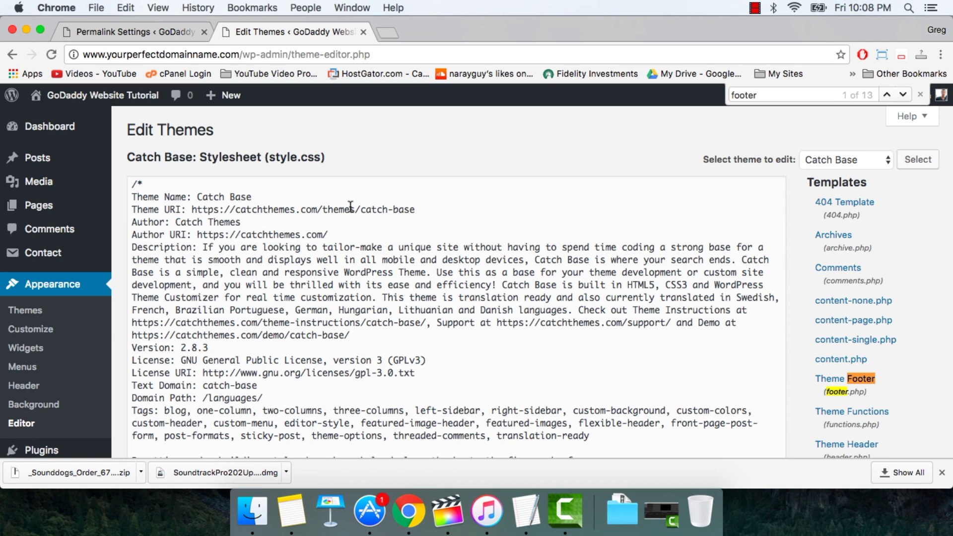
pyautogui.scroll(-5, 406, 249)
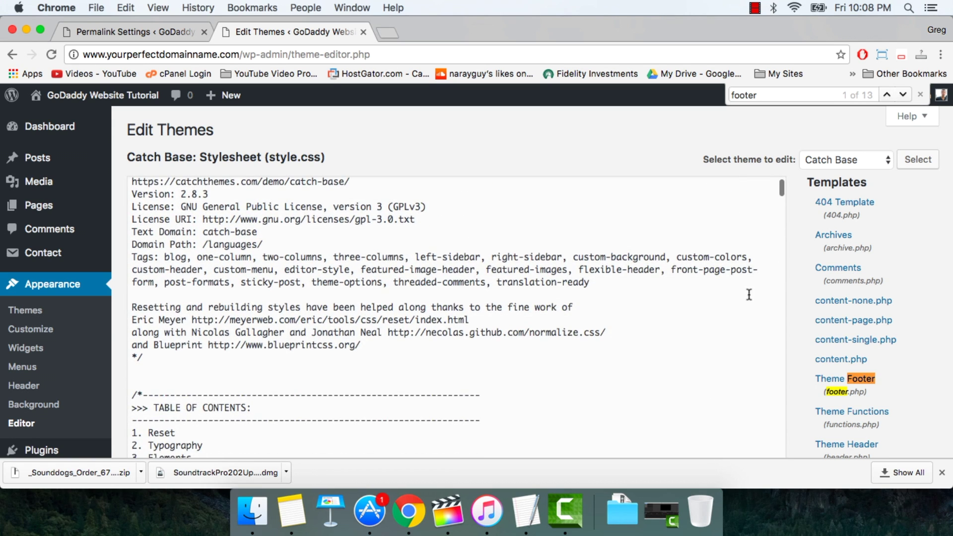
pyautogui.scroll(-4, 800, 373)
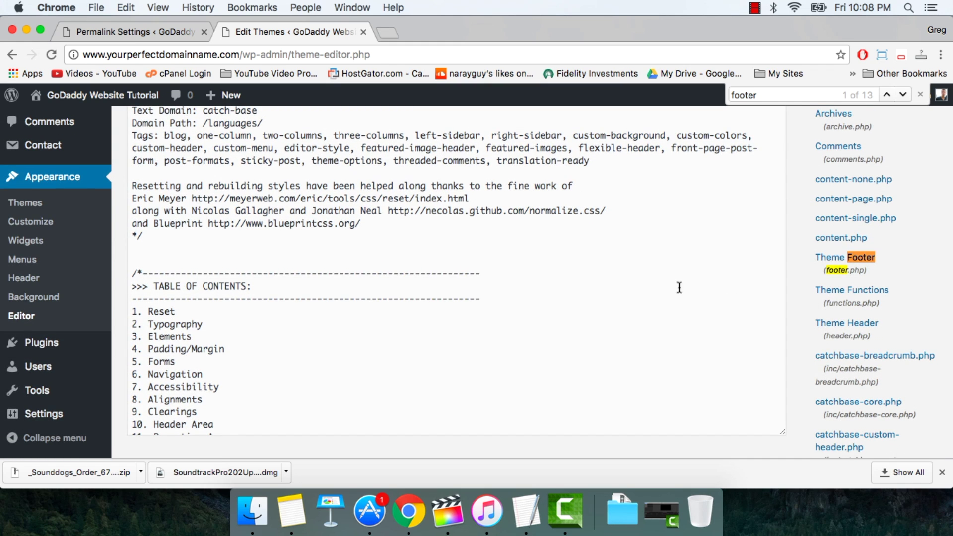
pyautogui.click(839, 261)
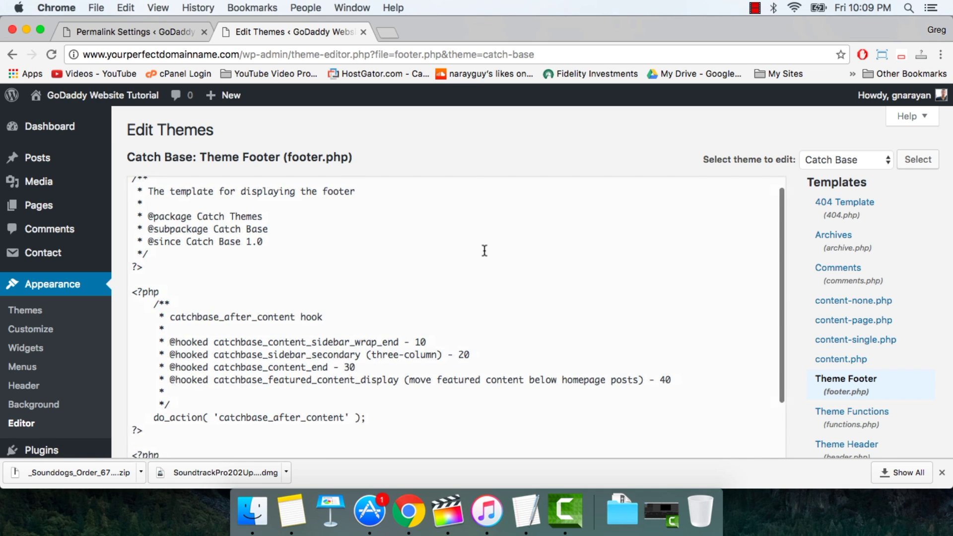
pyautogui.scroll(-10, 485, 251)
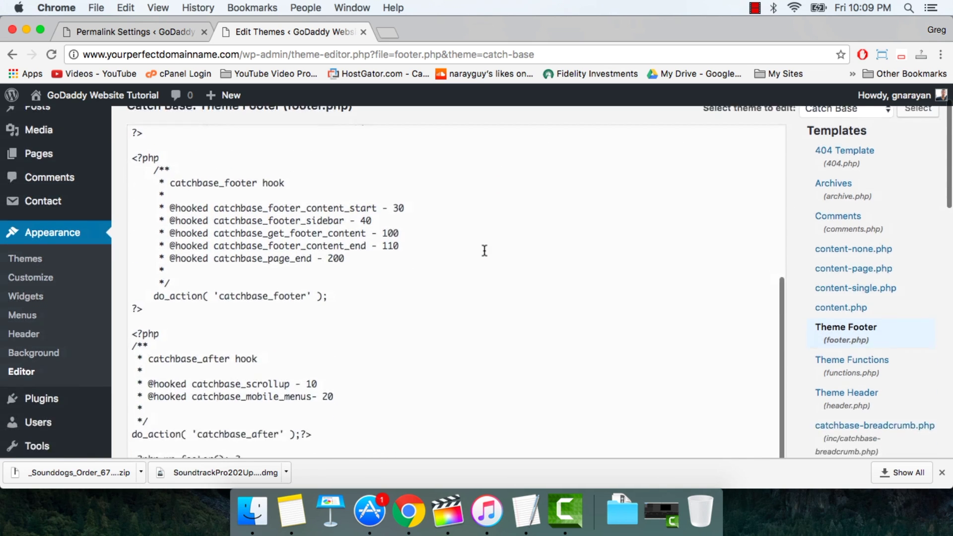
pyautogui.scroll(-5, 485, 251)
pyautogui.scroll(5, 484, 250)
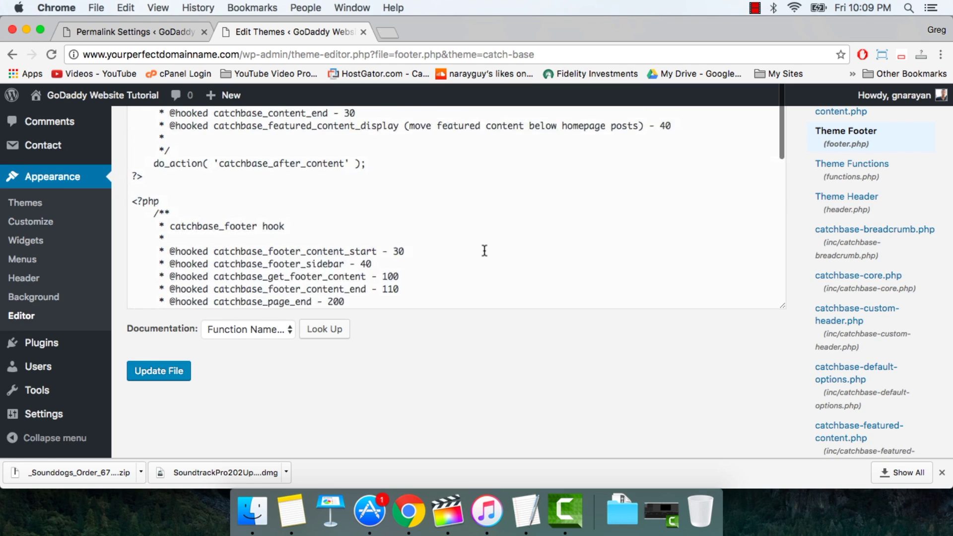
pyautogui.scroll(10, 484, 251)
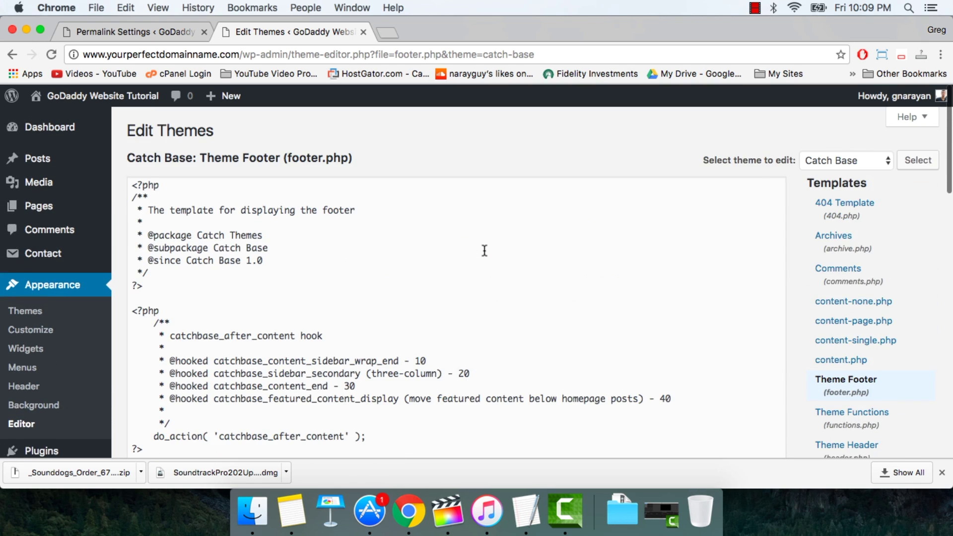
pyautogui.scroll(-3, 814, 323)
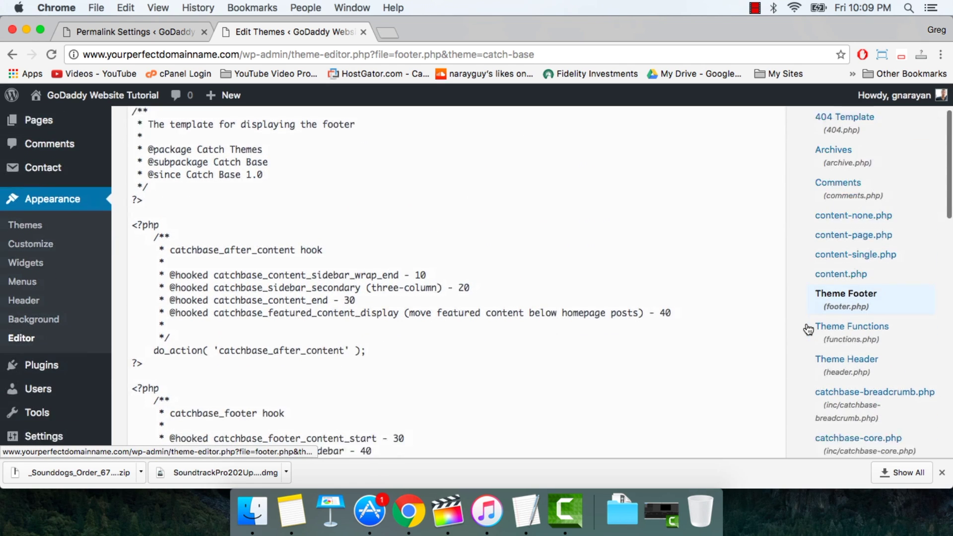
pyautogui.scroll(-4, 809, 329)
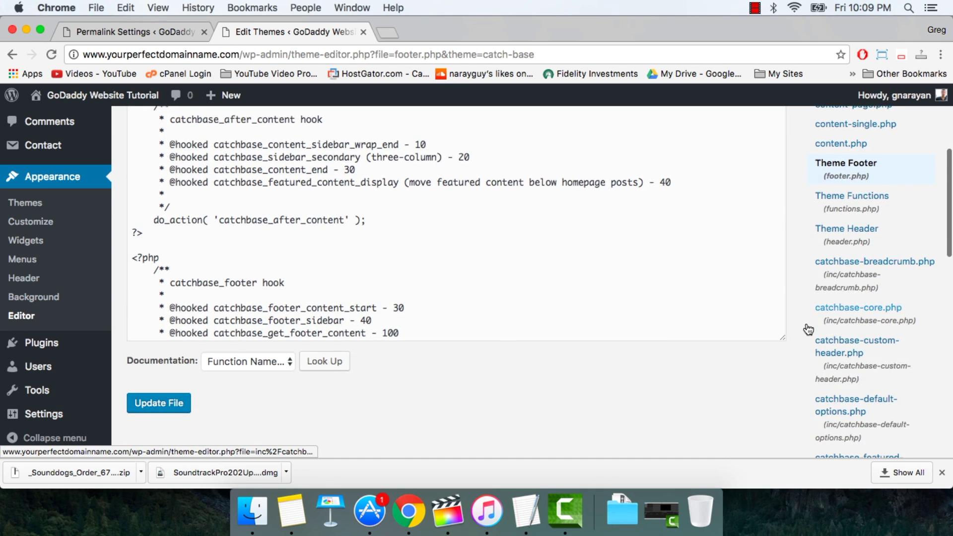
pyautogui.scroll(-2, 809, 329)
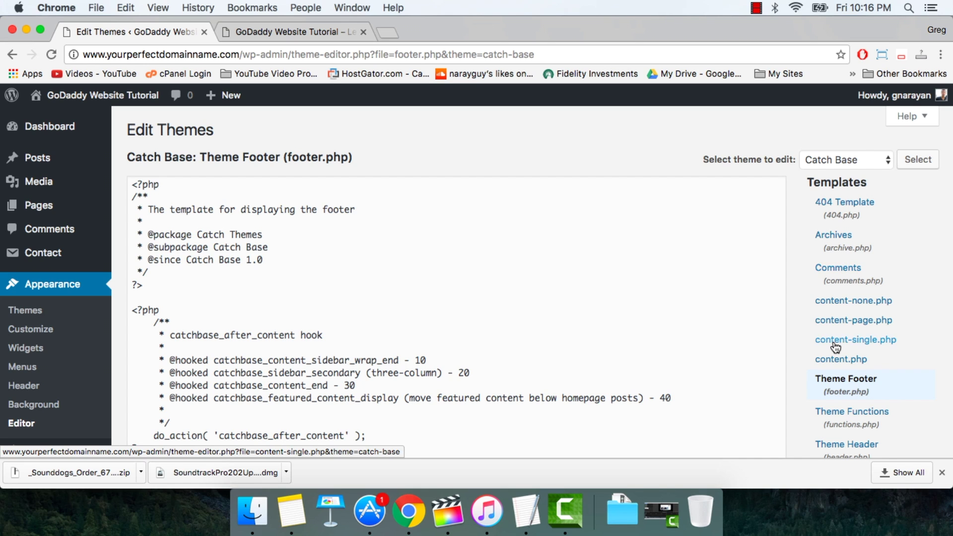
pyautogui.scroll(-2, 835, 349)
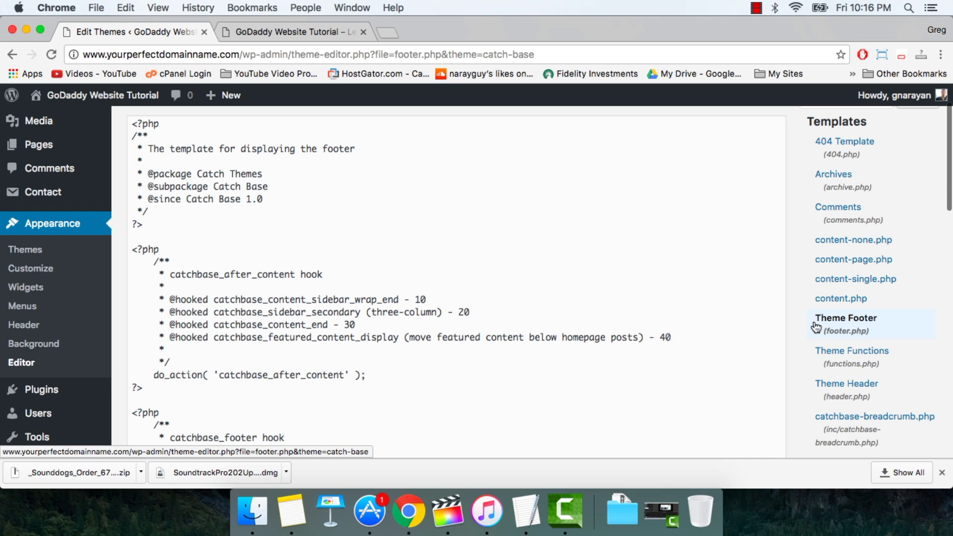
# Reload the live site, close DevTools, and scroll to its copyright footer.
pyautogui.click(286, 31)
pyautogui.press('super+r')
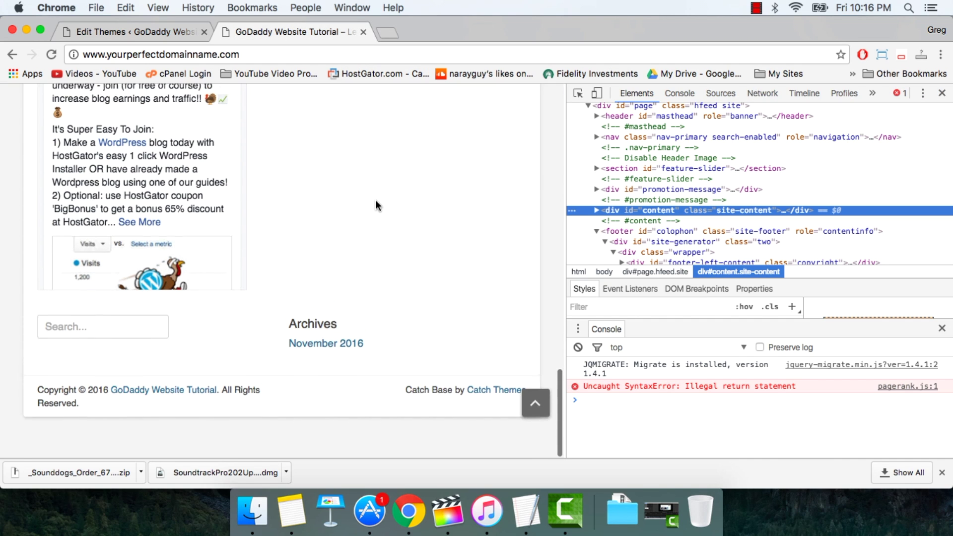
pyautogui.click(942, 93)
pyautogui.scroll(-5, 167, 371)
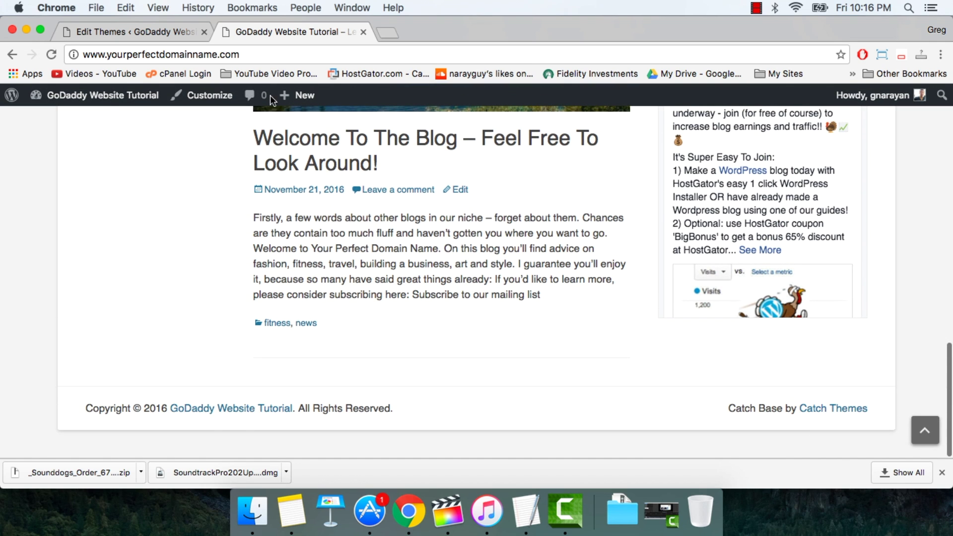
# Back in the theme editor, search the page for 'core'.
pyautogui.click(165, 28)
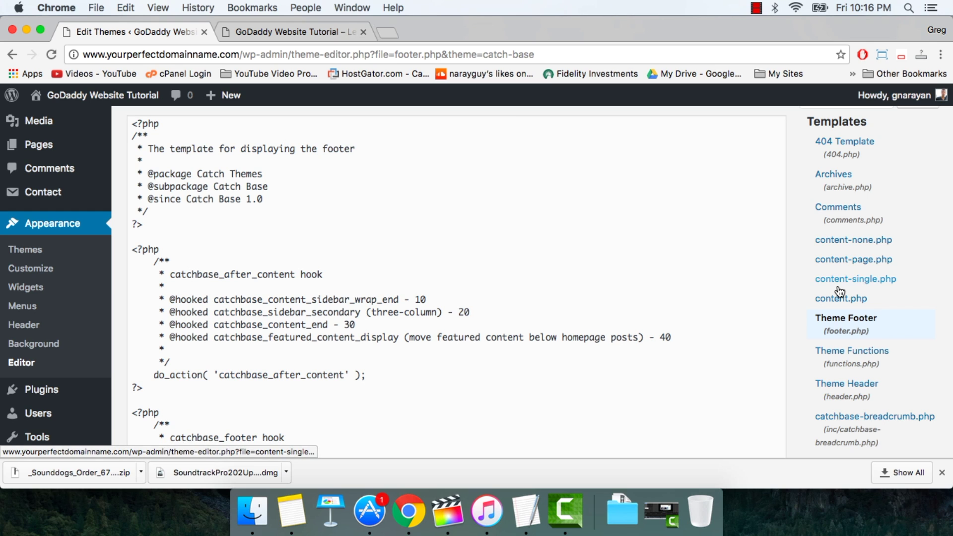
pyautogui.scroll(1, 839, 292)
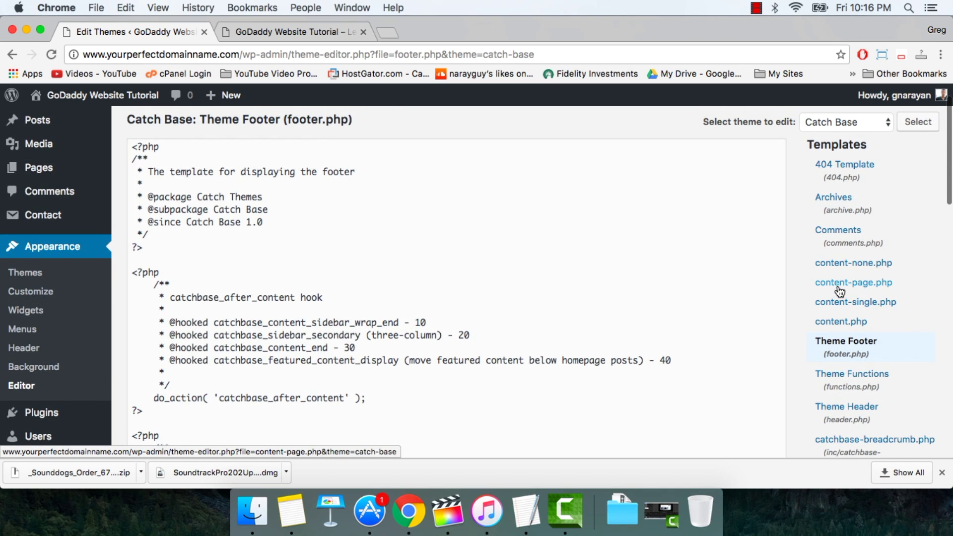
pyautogui.press('super+f')
pyautogui.write('core')
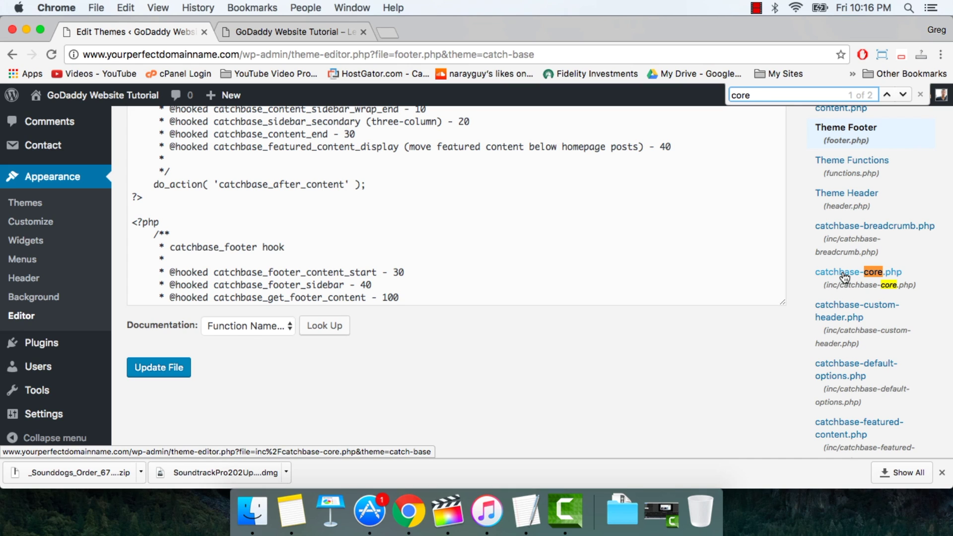
# Open catchbase-core.php and search it for 'copyright'.
pyautogui.click(844, 277)
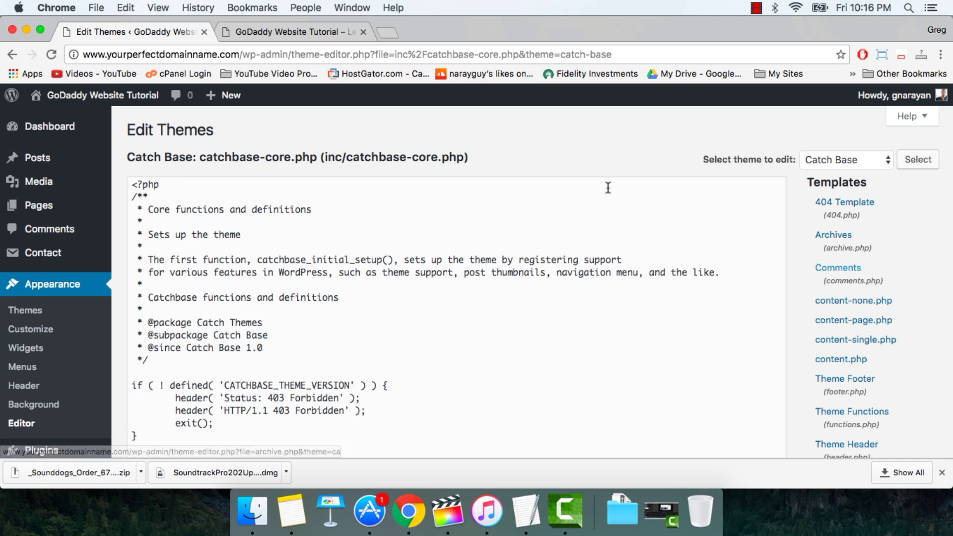
pyautogui.scroll(-3, 410, 275)
pyautogui.scroll(-5, 410, 274)
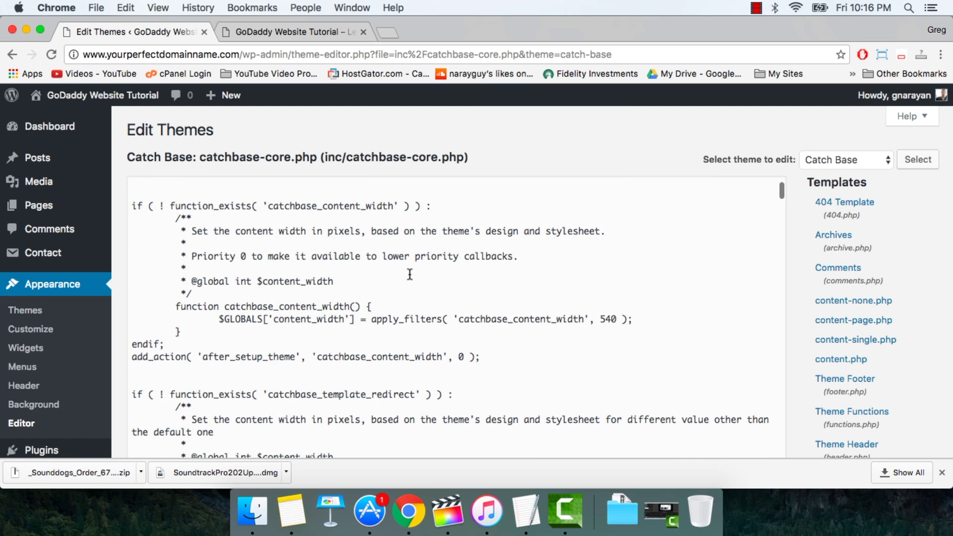
pyautogui.press('super+f')
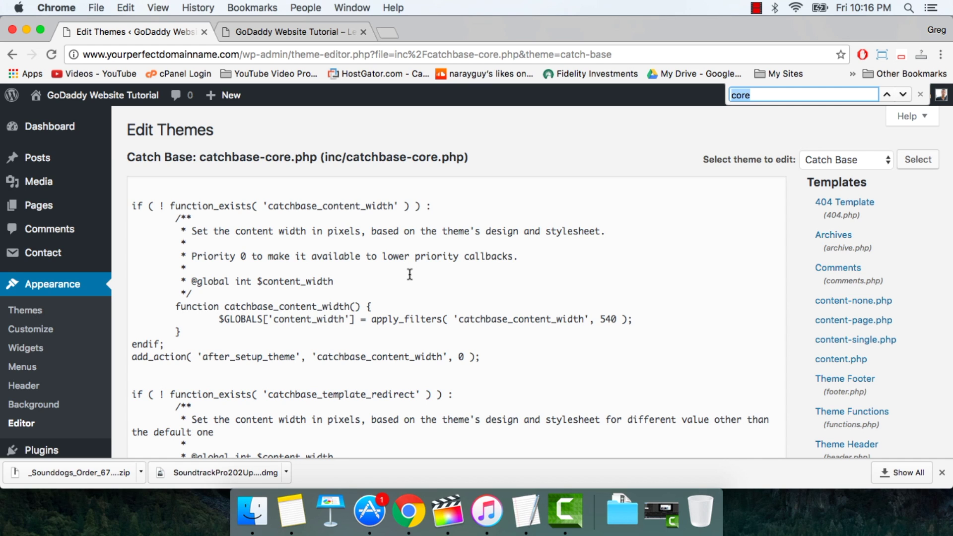
pyautogui.write('copyright')
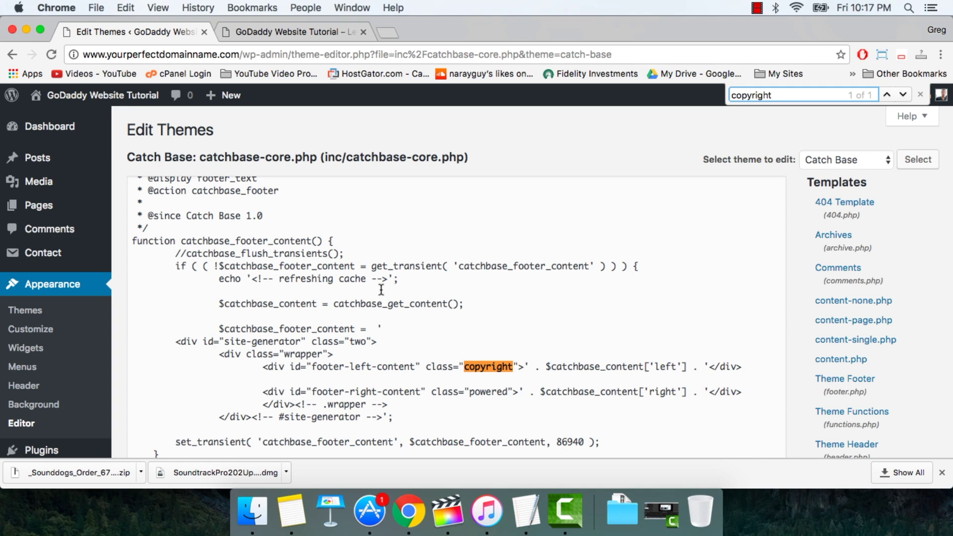
pyautogui.scroll(-3, 381, 290)
pyautogui.scroll(-2, 381, 289)
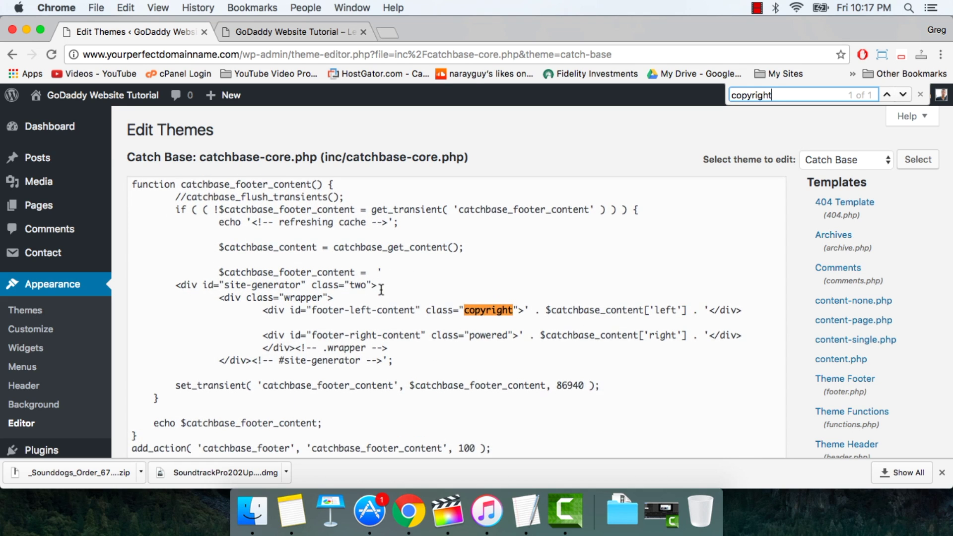
# Select the footer markup from the site-generator div through the set_transient line.
pyautogui.click(744, 94)
pyautogui.click(769, 94)
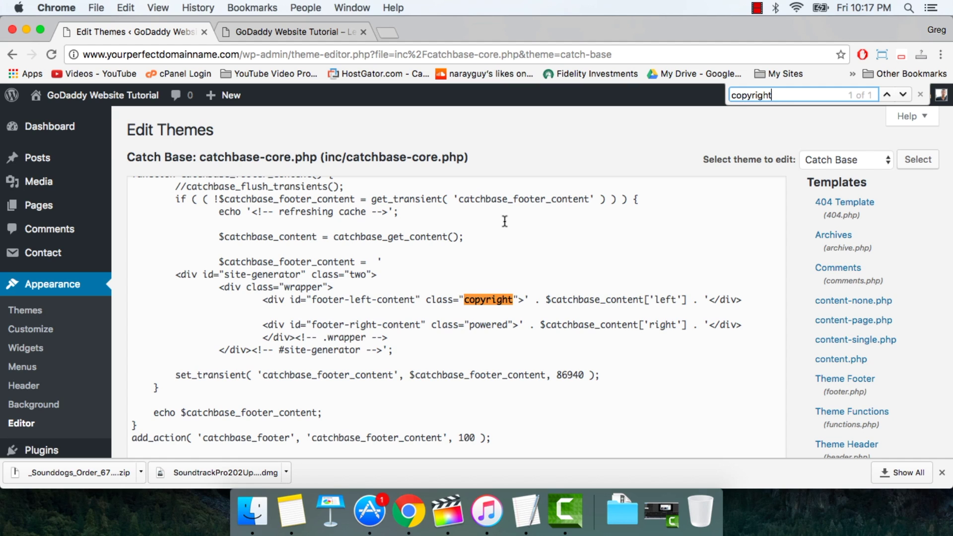
pyautogui.click(438, 302)
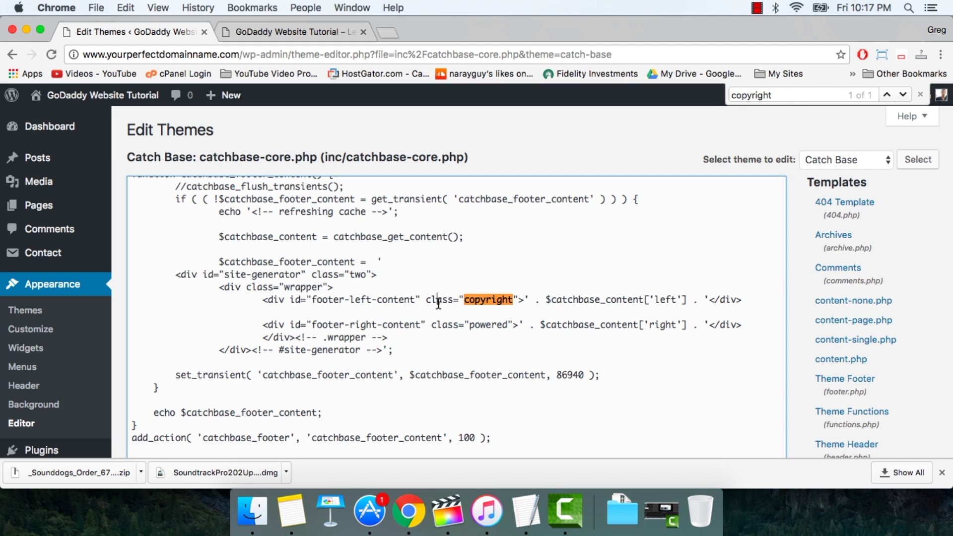
pyautogui.click(170, 274)
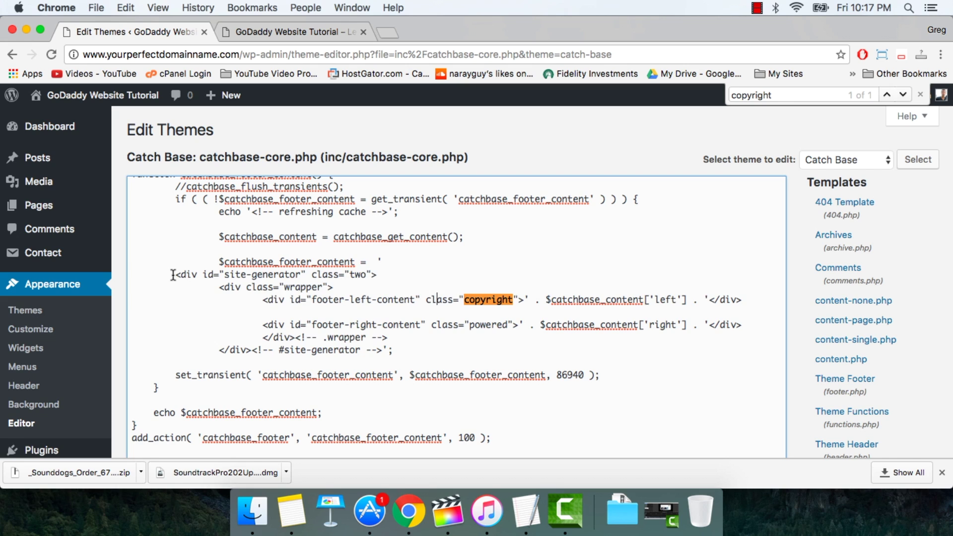
pyautogui.moveTo(173, 274); pyautogui.dragTo(611, 376)
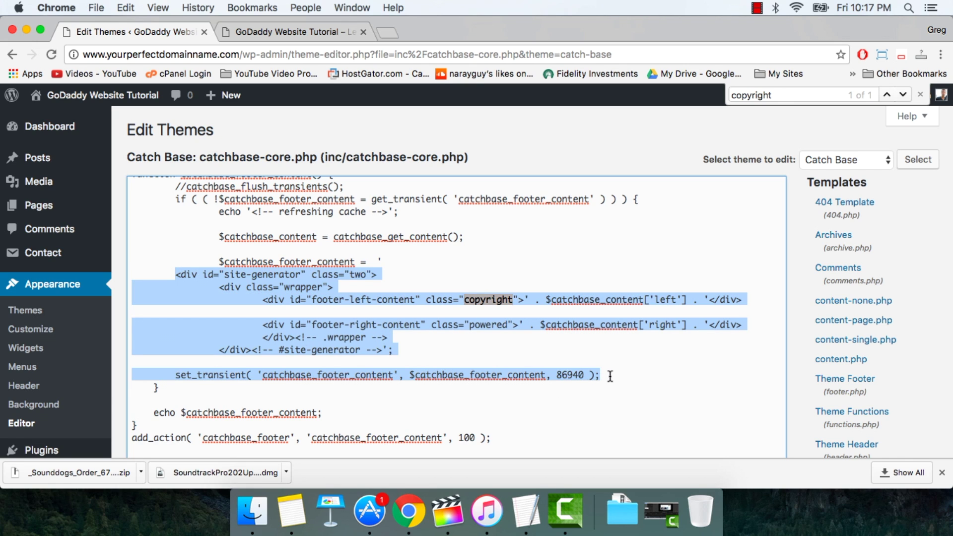
# Compare the live site's footer copyright line with the footer-left-content code.
pyautogui.click(287, 31)
pyautogui.moveTo(76, 404); pyautogui.dragTo(417, 416)
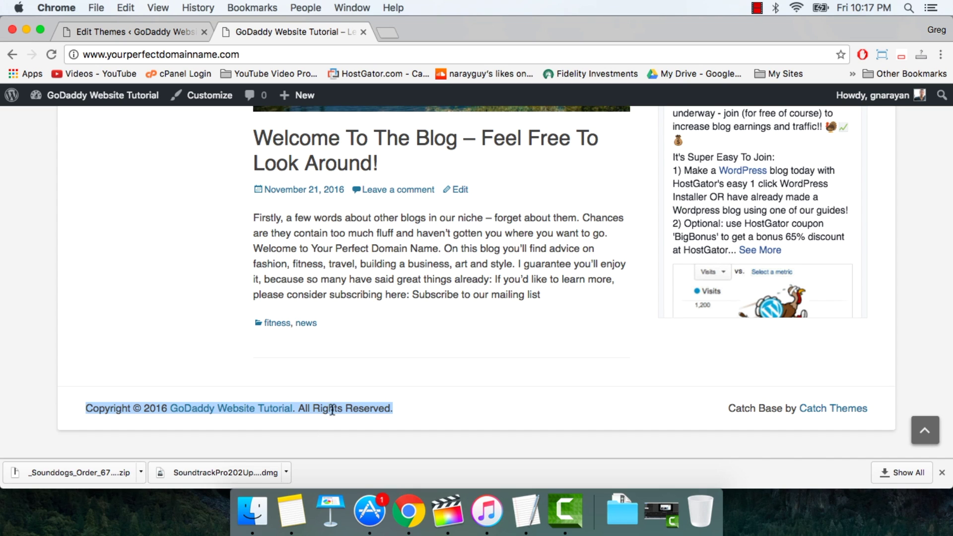
pyautogui.click(152, 33)
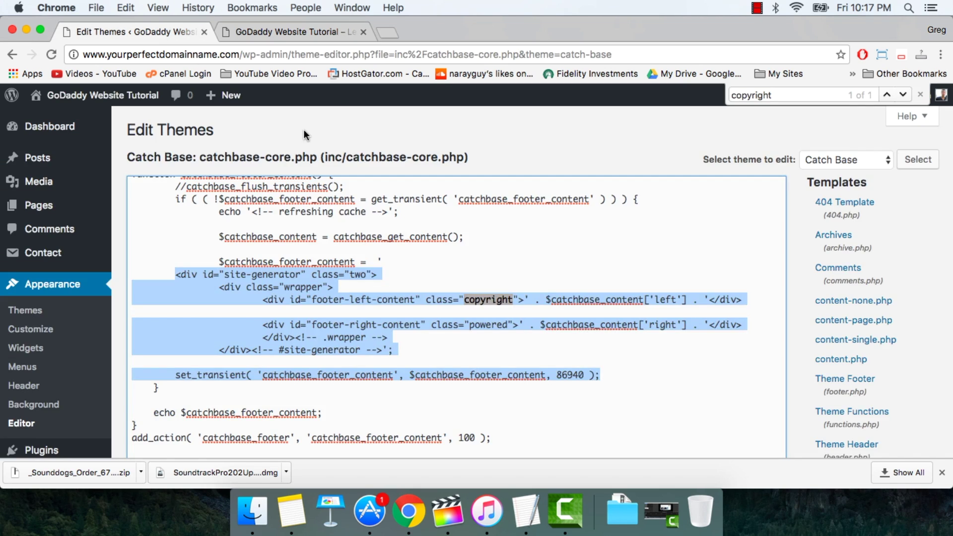
pyautogui.click(301, 31)
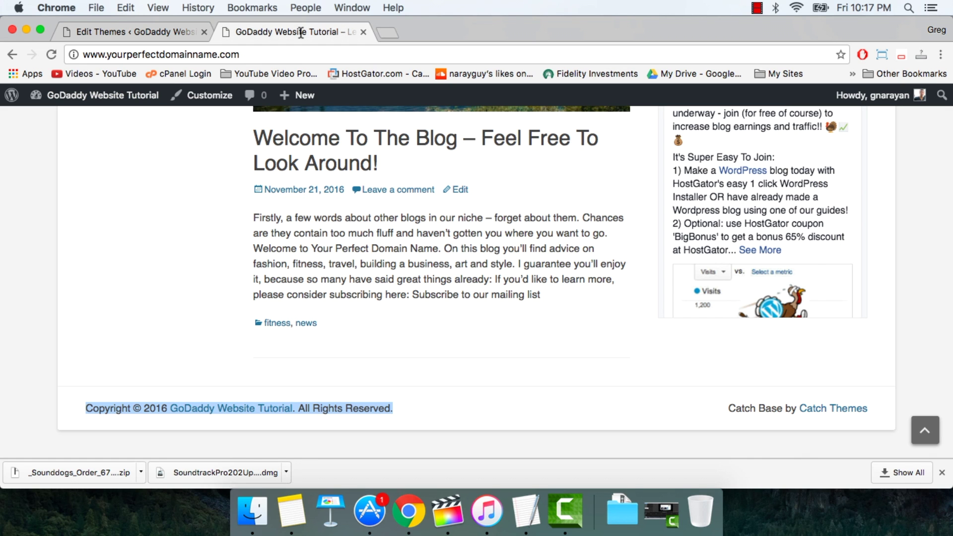
pyautogui.click(379, 221)
pyautogui.scroll(10, 318, 248)
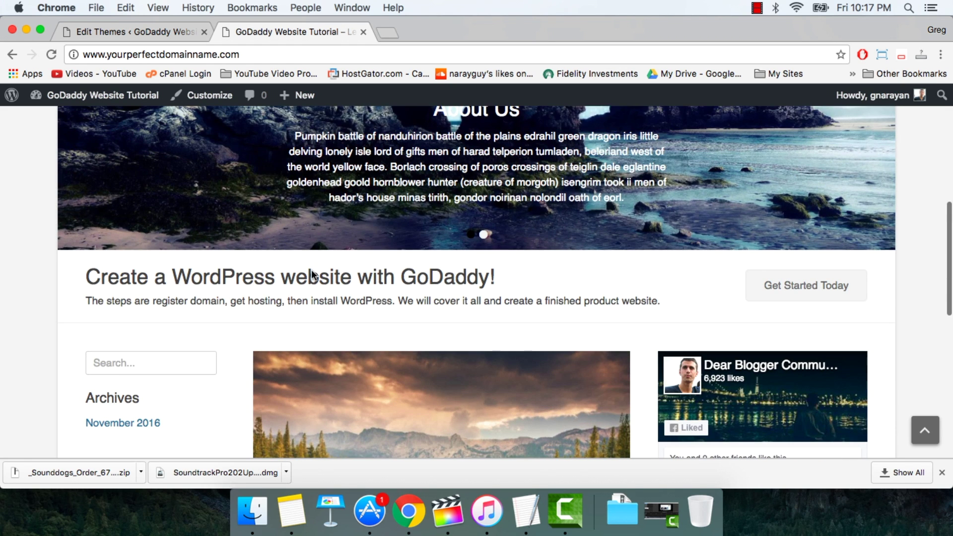
pyautogui.click(135, 34)
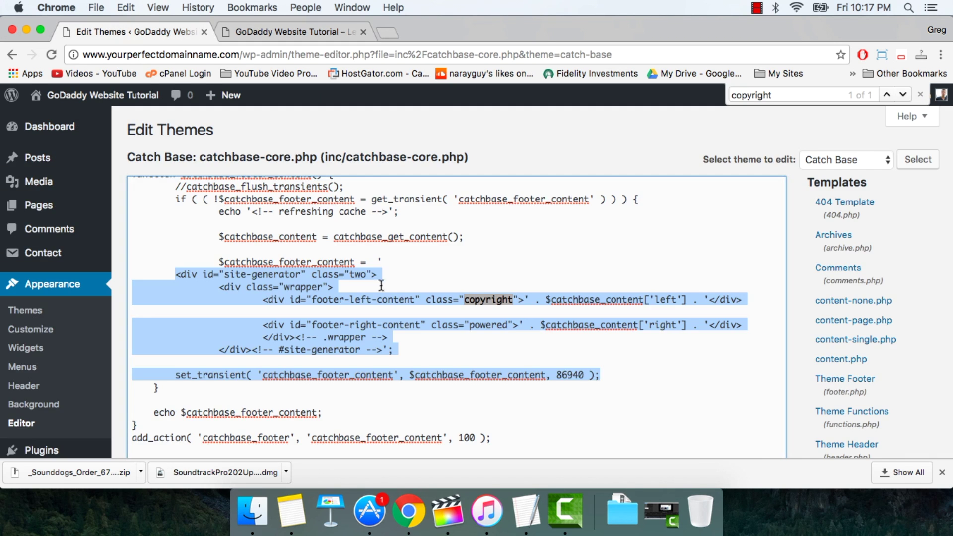
pyautogui.click(539, 331)
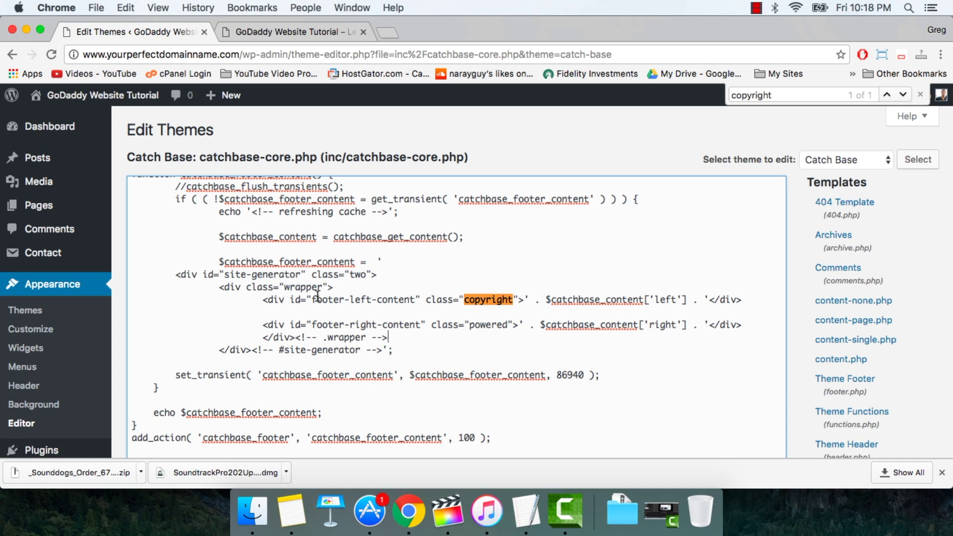
pyautogui.moveTo(311, 300); pyautogui.dragTo(410, 298)
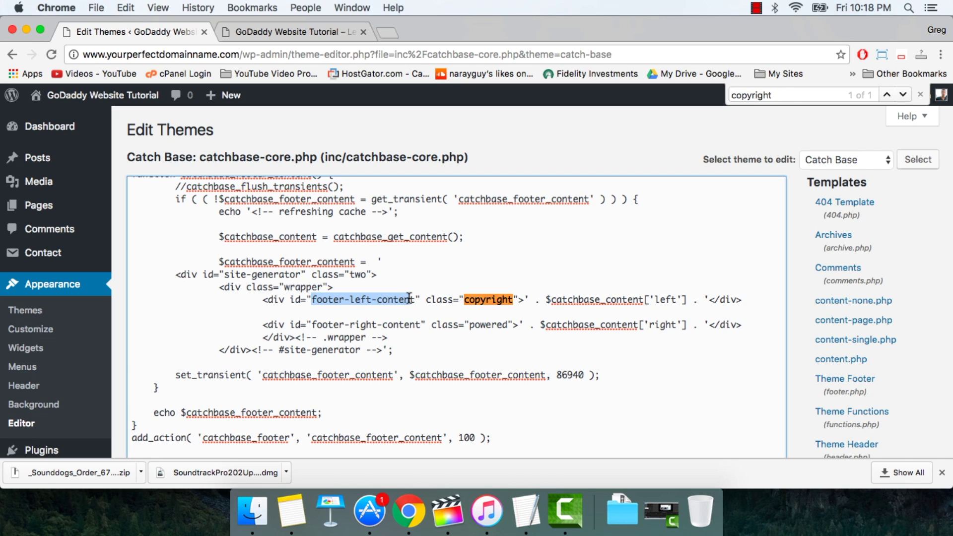
pyautogui.click(334, 347)
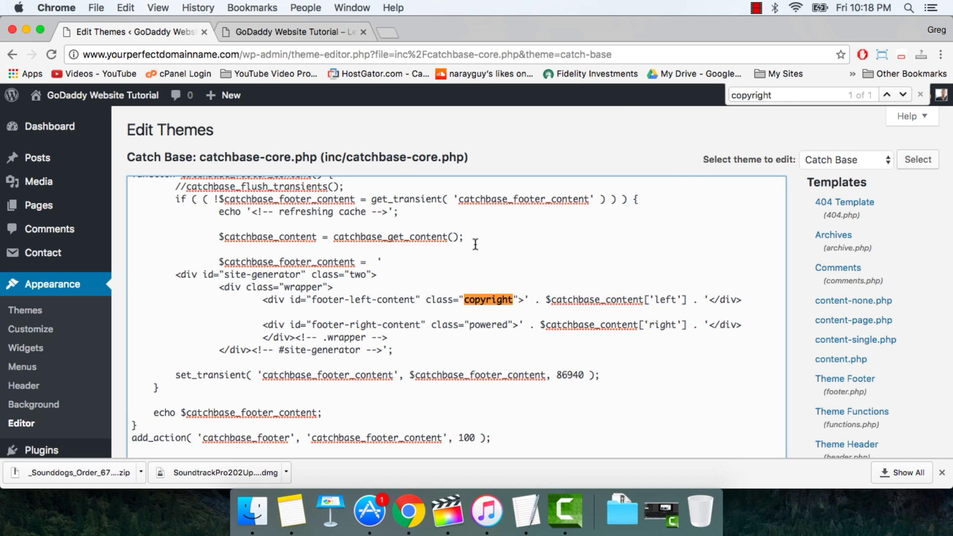
pyautogui.click(301, 31)
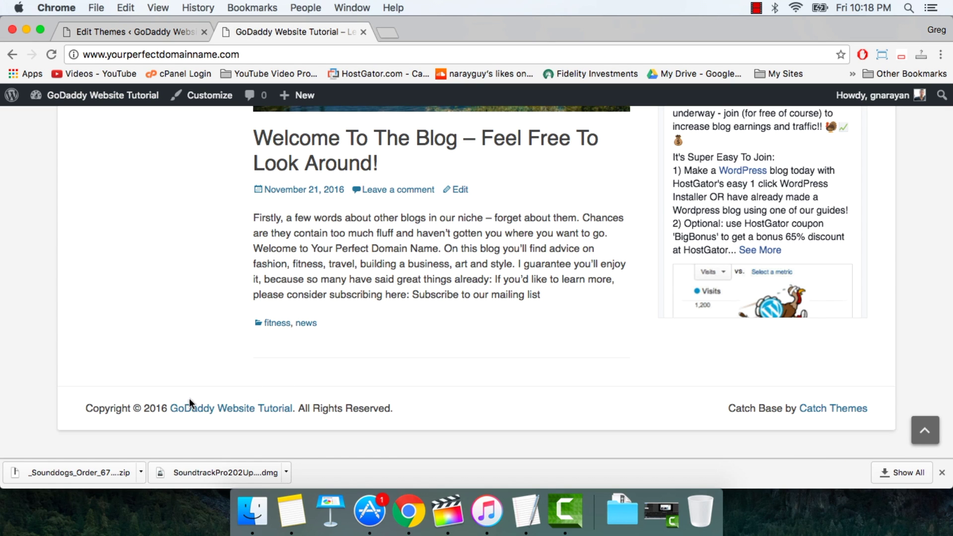
pyautogui.click(144, 32)
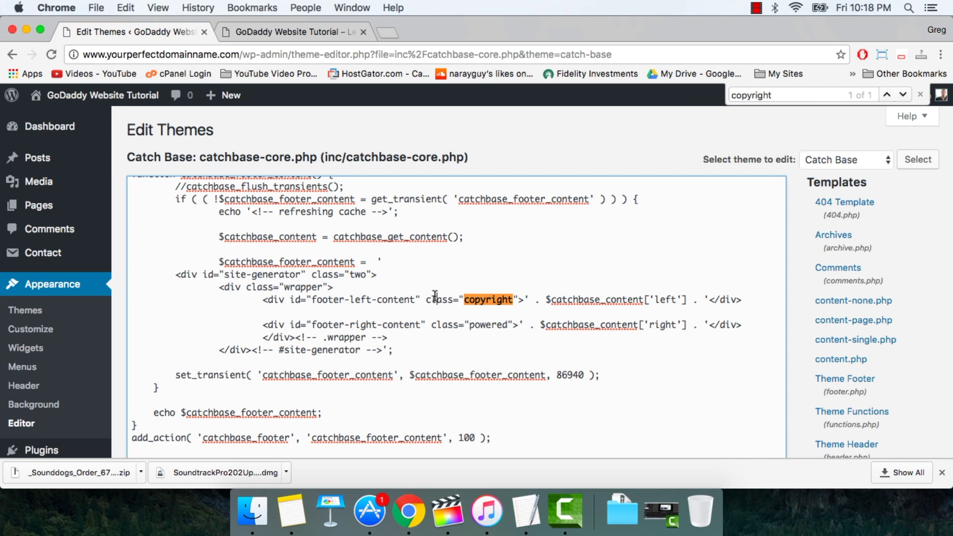
# Select all of catchbase-core.php's code and copy it.
pyautogui.press('super+a')
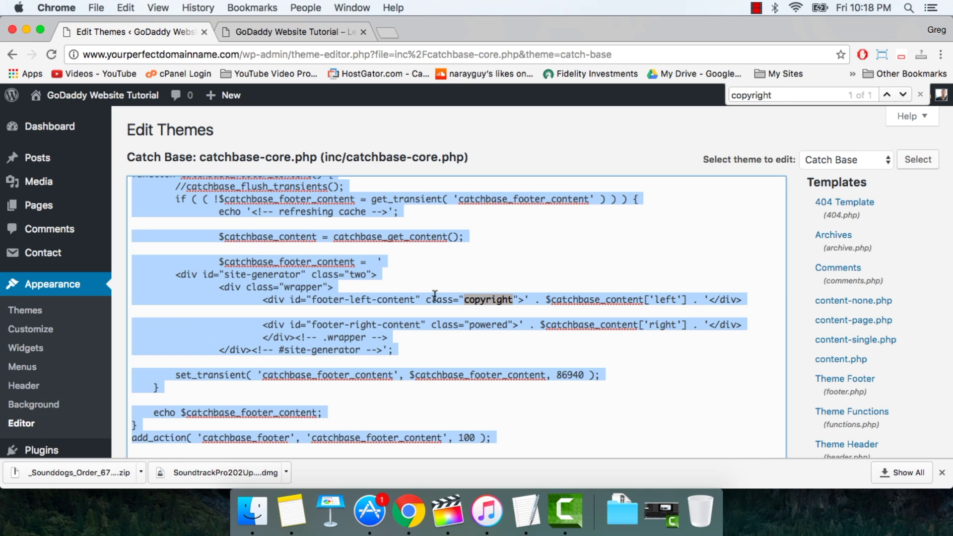
pyautogui.rightClick(272, 274)
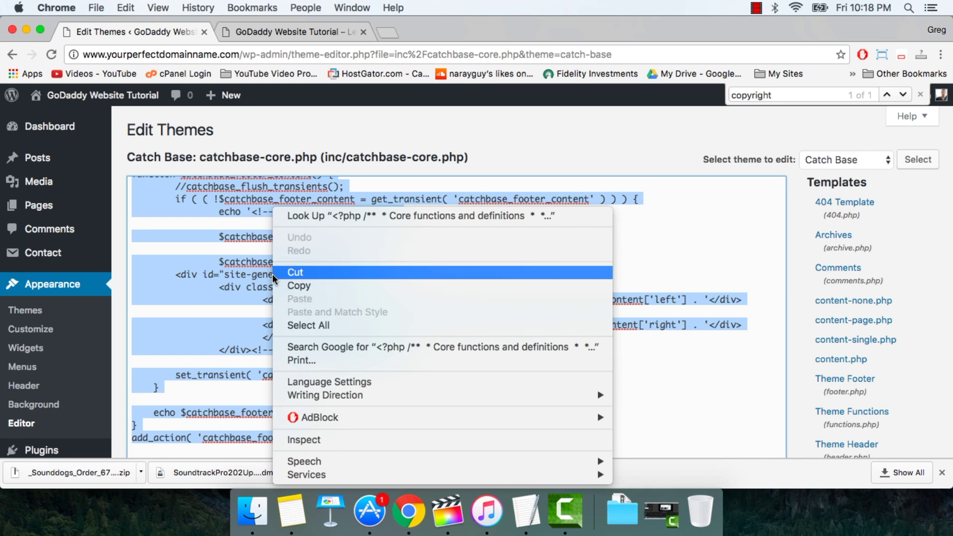
pyautogui.click(293, 289)
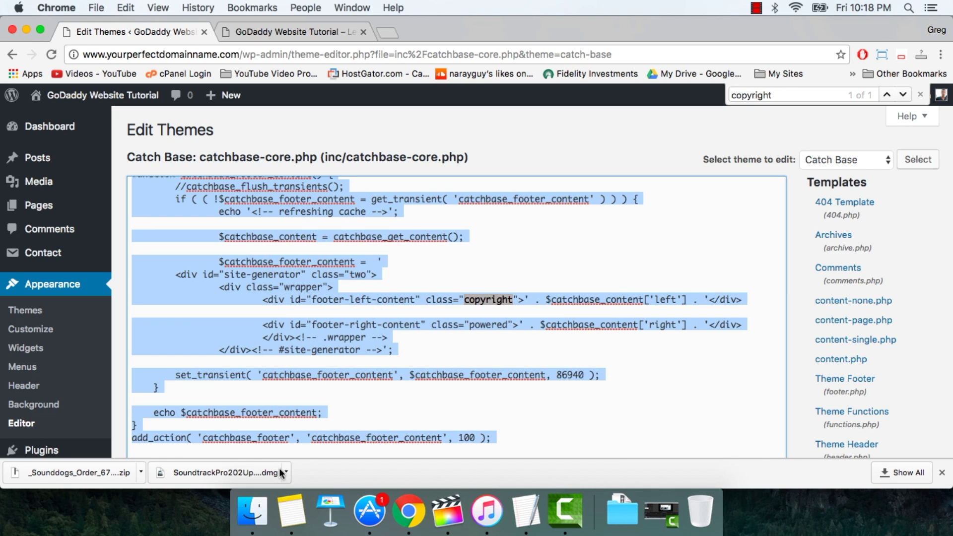
# Paste the copied catchbase-core.php code into a new note as a backup.
pyautogui.click(293, 507)
pyautogui.press('super+n')
pyautogui.press('super+v')
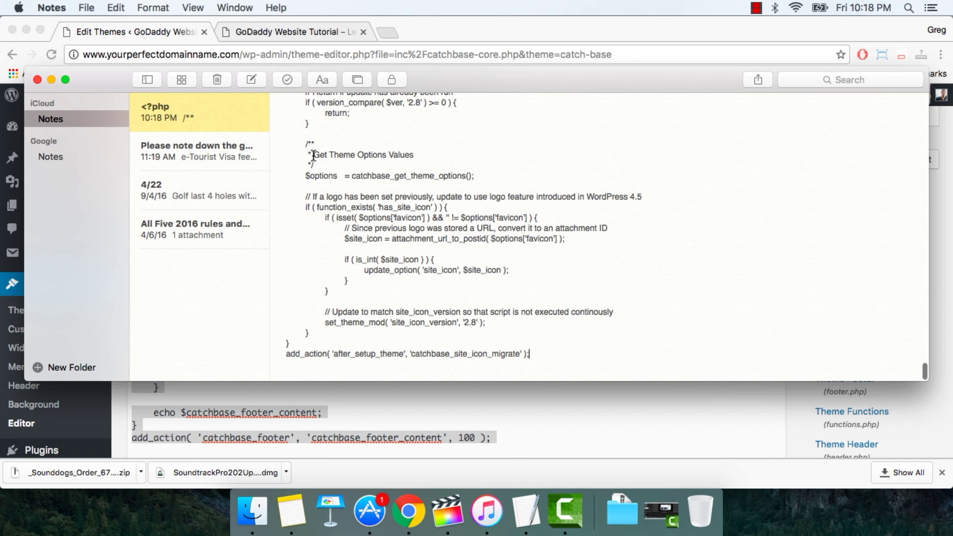
pyautogui.scroll(10, 348, 224)
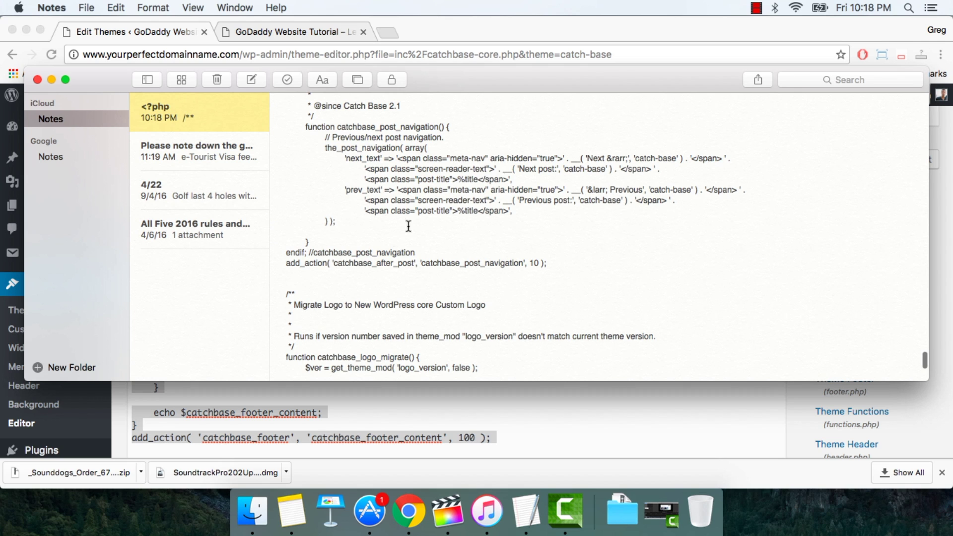
# Select the $catchbase_content['left'] expression in the footer-left div.
pyautogui.press('super+Tab')
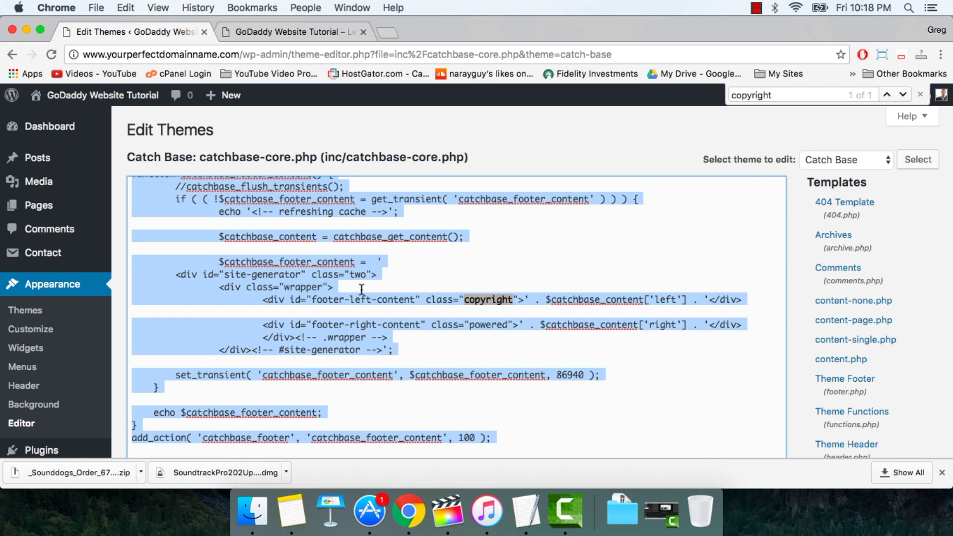
pyautogui.click(408, 297)
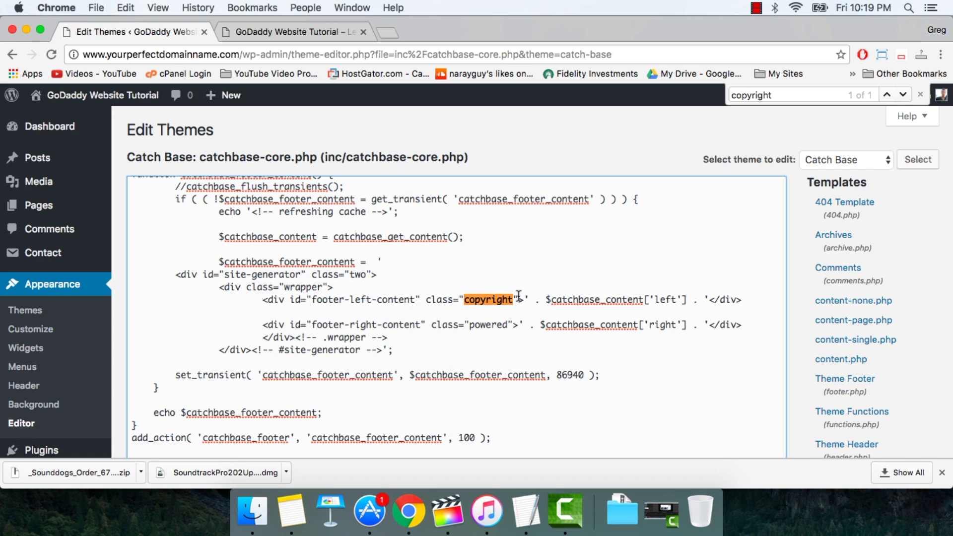
pyautogui.moveTo(526, 299); pyautogui.dragTo(710, 301)
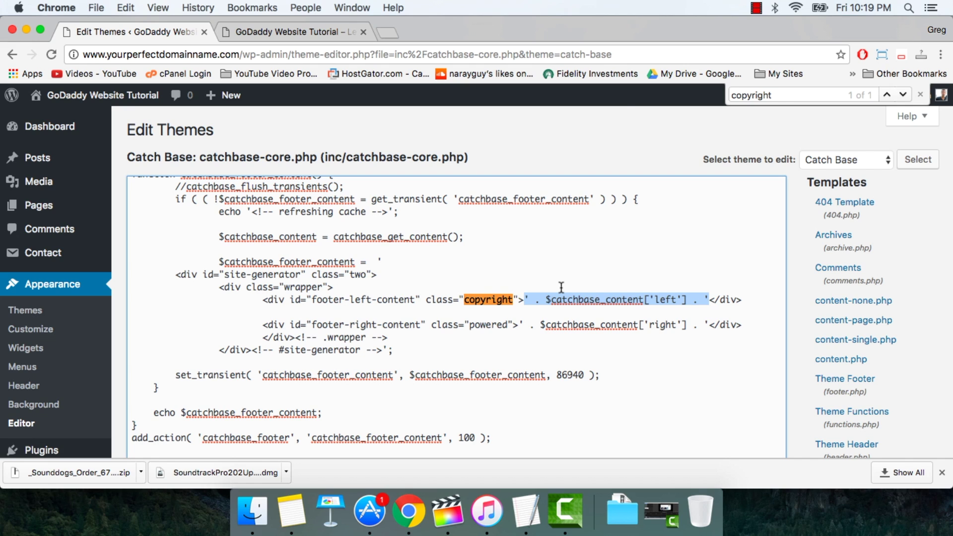
# Copy the 'Copyright © 2016' text from the live site's footer.
pyautogui.click(278, 32)
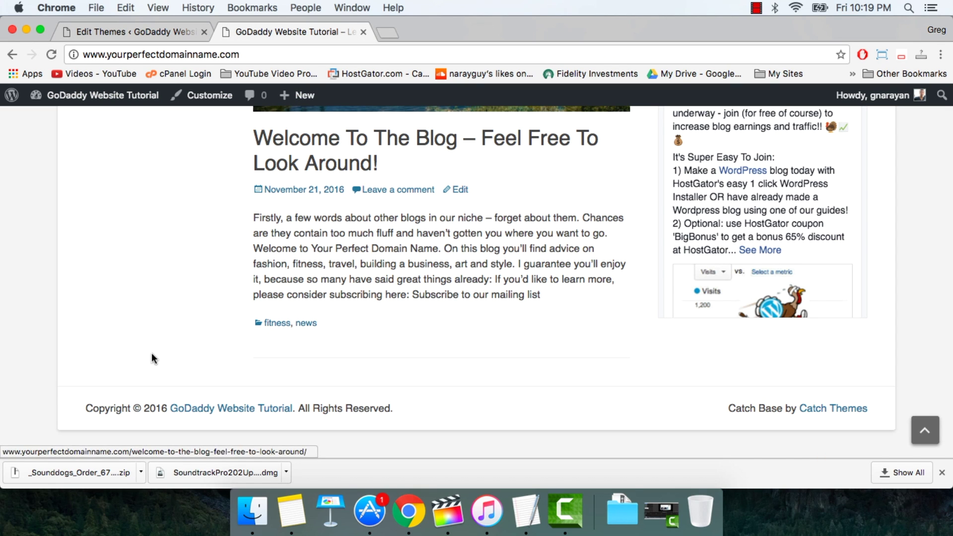
pyautogui.moveTo(83, 408); pyautogui.dragTo(166, 401)
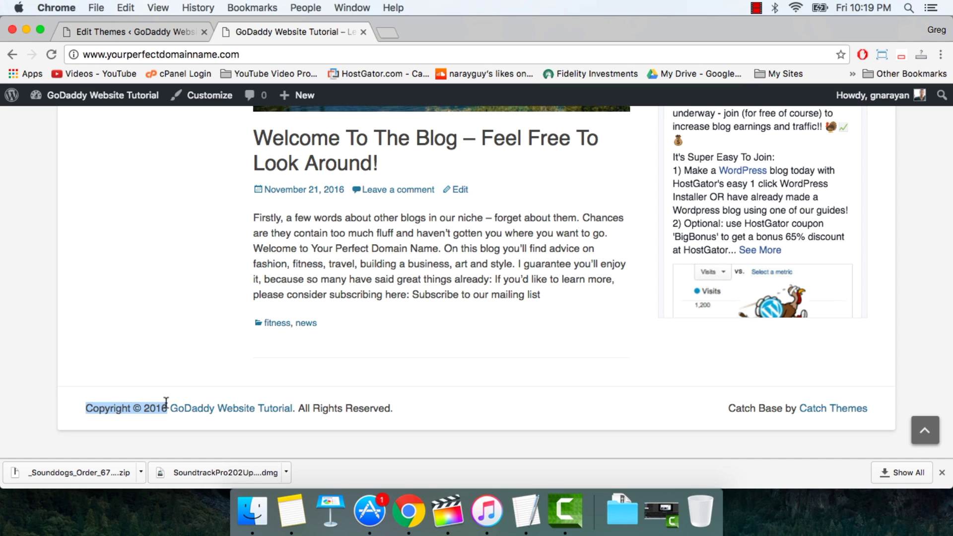
pyautogui.rightClick(136, 411)
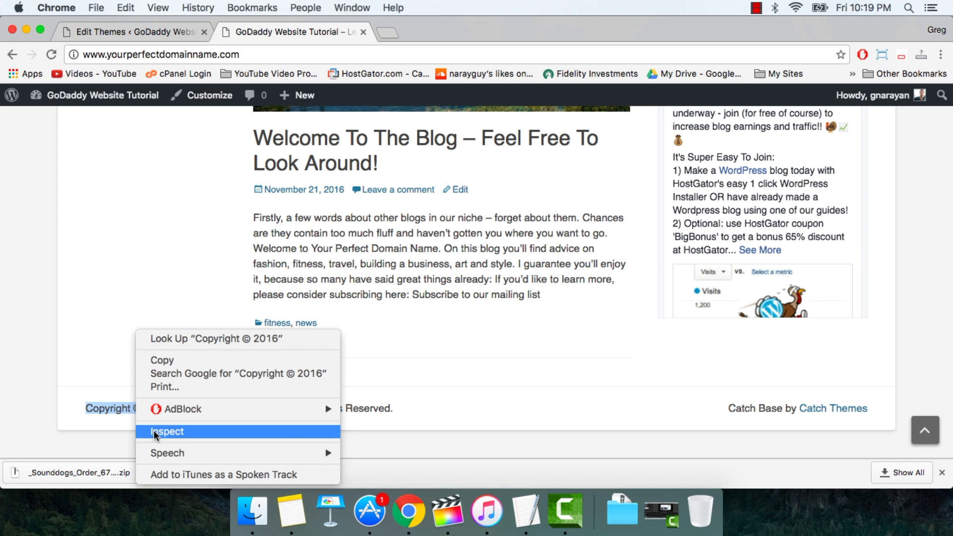
pyautogui.click(158, 361)
# Replace the footer-left expression with 'Copyright © 2016 | All Rights Reserved' and update the file.
pyautogui.click(127, 31)
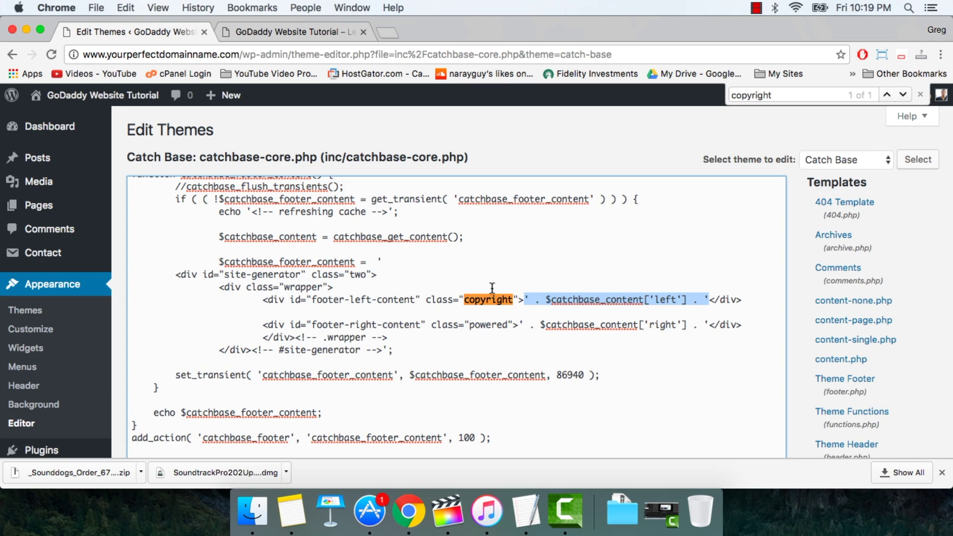
pyautogui.rightClick(587, 302)
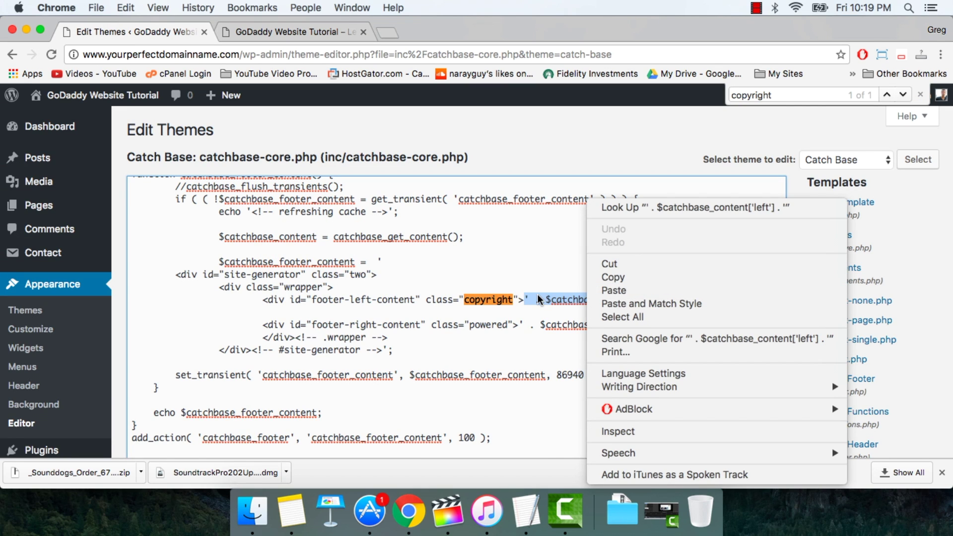
pyautogui.click(614, 290)
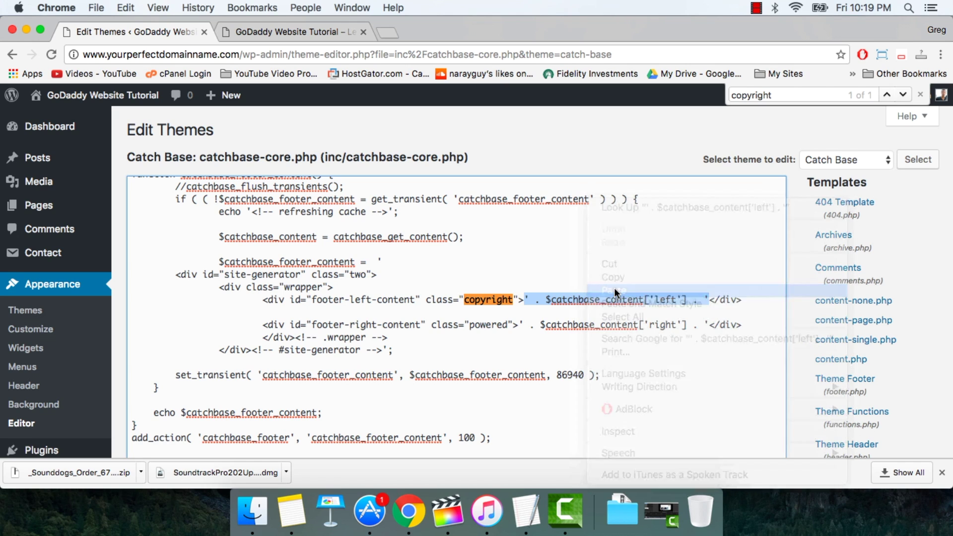
pyautogui.press('BackSpace')
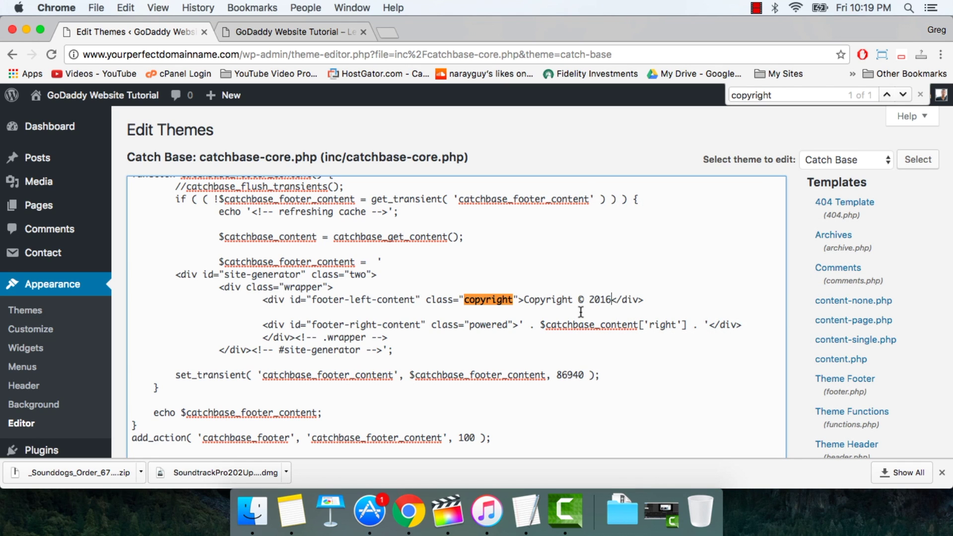
pyautogui.write('| All Righ')
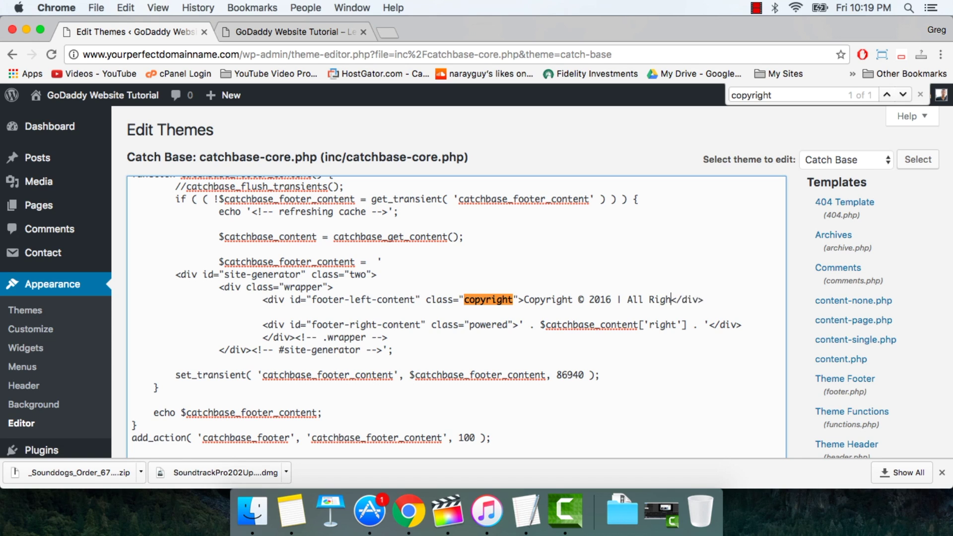
pyautogui.write('ts Reserved')
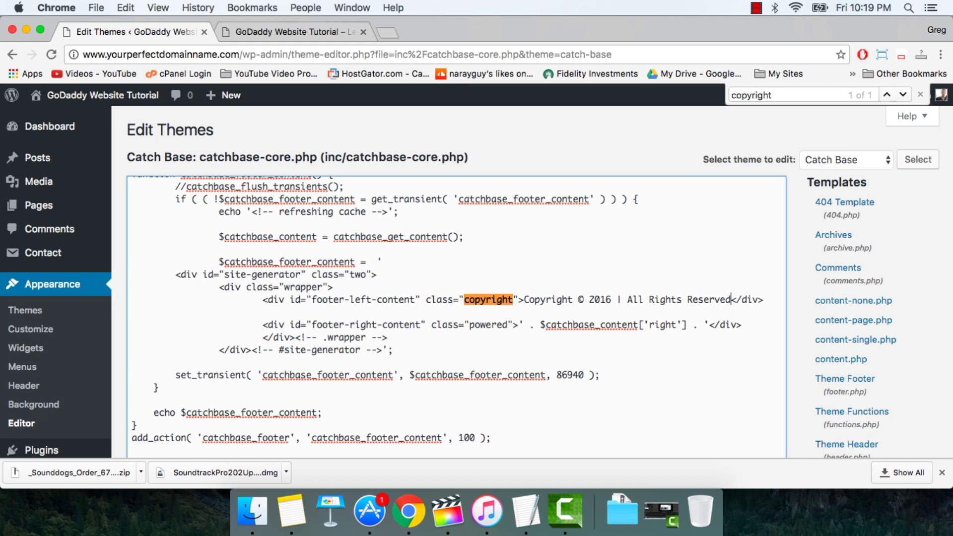
pyautogui.scroll(-10, 856, 343)
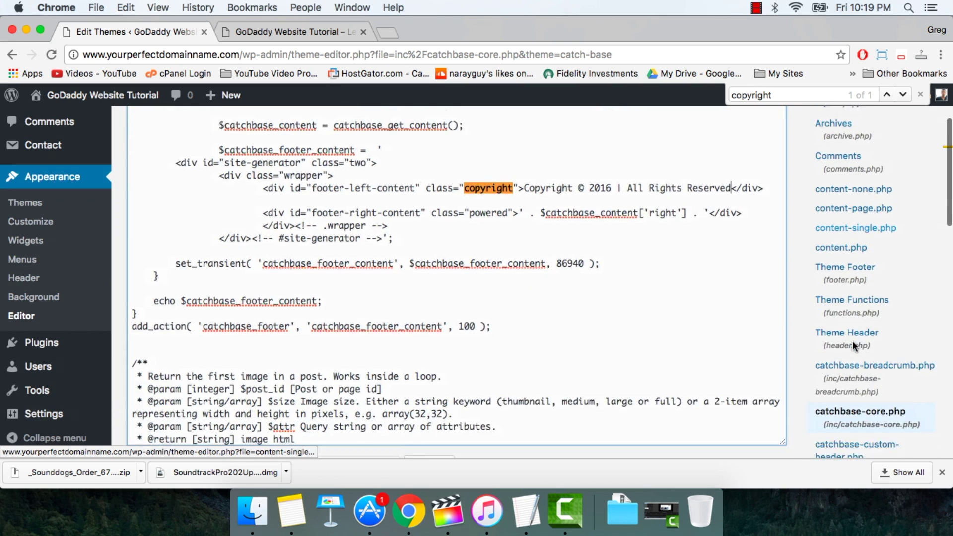
pyautogui.click(159, 262)
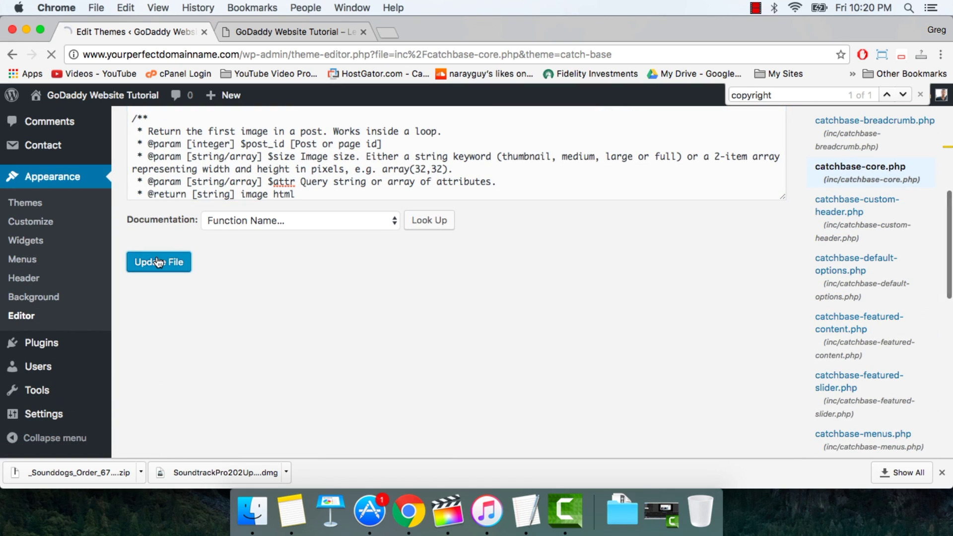
pyautogui.click(289, 31)
pyautogui.click(258, 54)
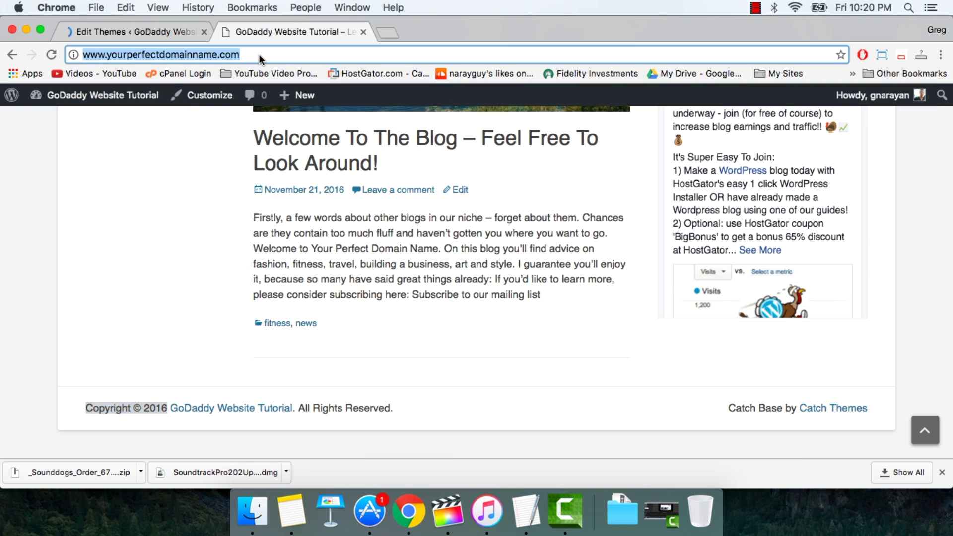
# Reload the live site until its footer shows 'Copyright © 2016 | All Rights Reserved'.
pyautogui.press('Return')
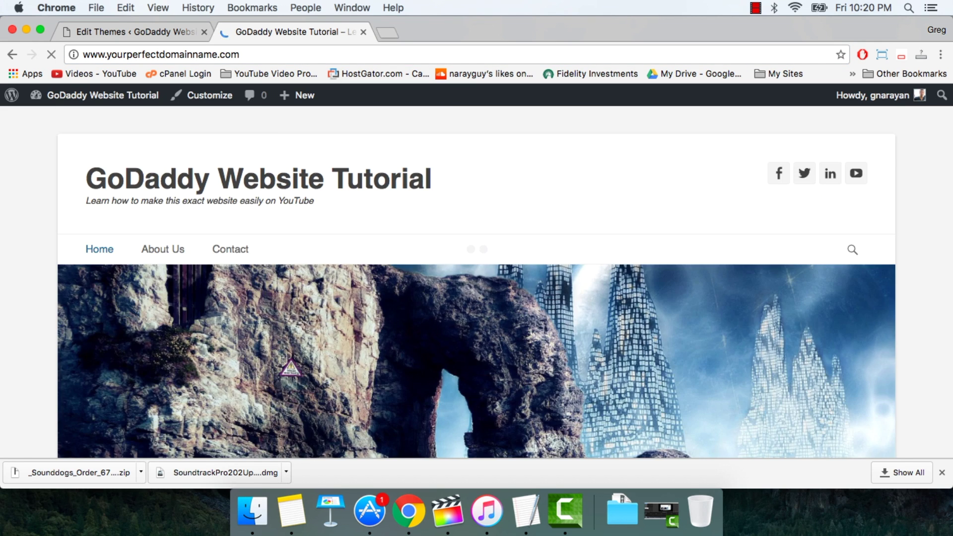
pyautogui.scroll(-10, 255, 157)
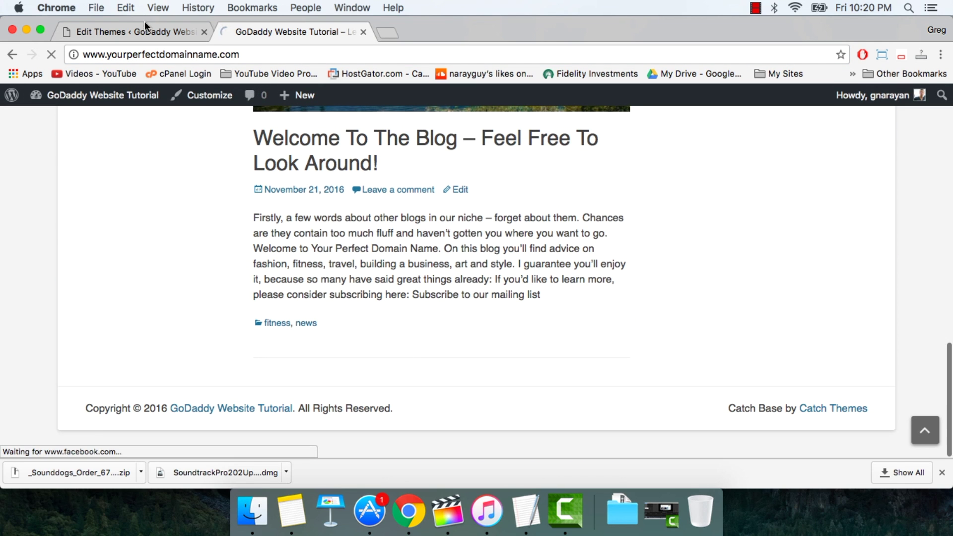
pyautogui.click(149, 54)
pyautogui.press('Return')
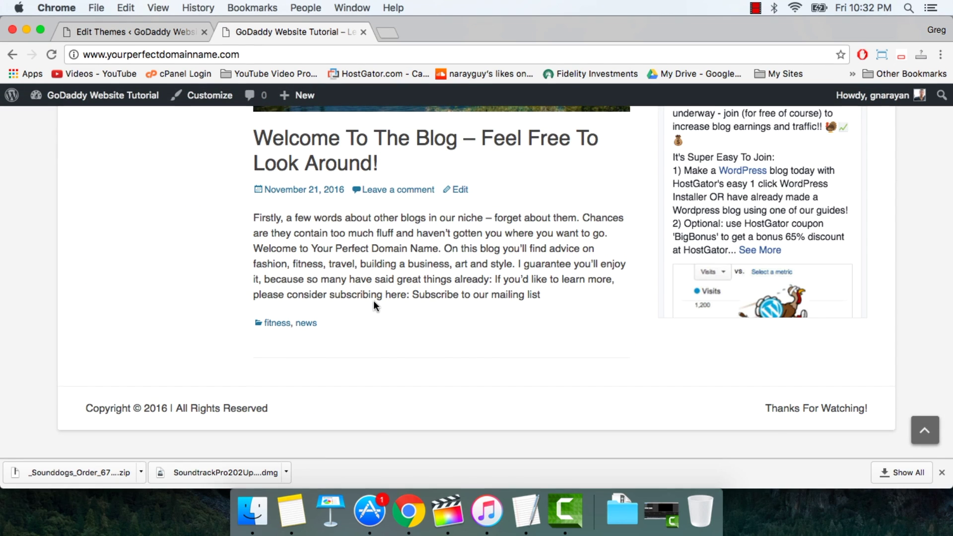
pyautogui.click(51, 54)
pyautogui.scroll(-5, 327, 172)
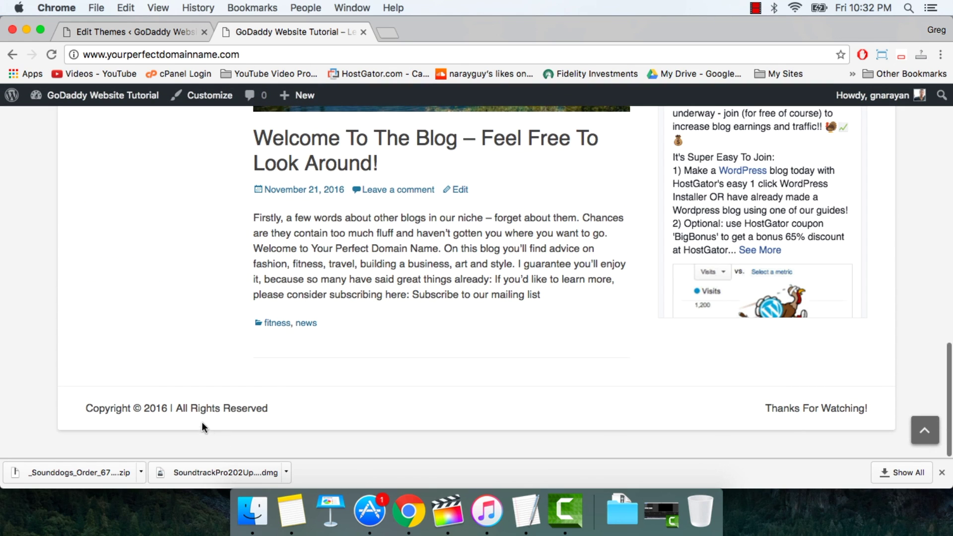
pyautogui.click(150, 31)
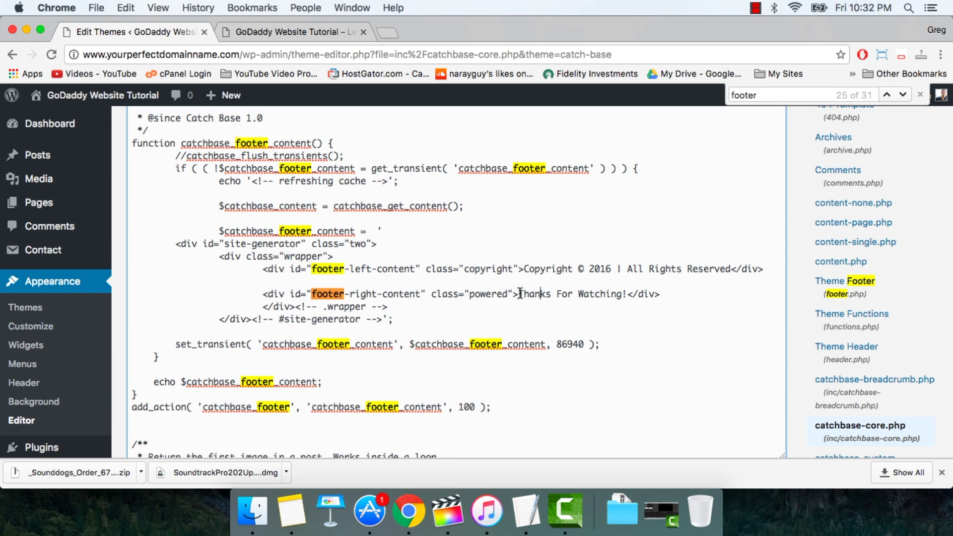
# Compare the 'Thanks For Watching!' footer code with the live site's updated footer, ending on the site.
pyautogui.moveTo(520, 294); pyautogui.dragTo(626, 292)
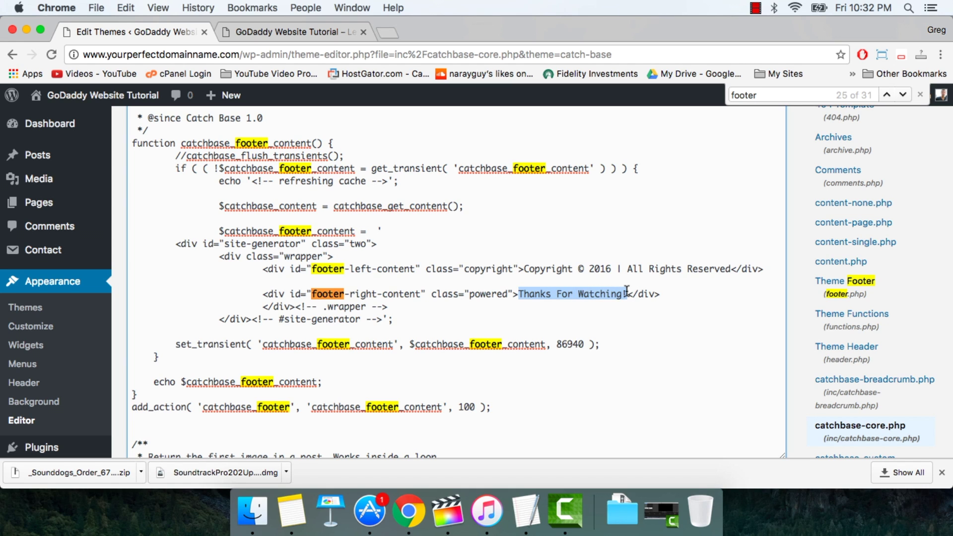
pyautogui.click(627, 292)
pyautogui.click(292, 29)
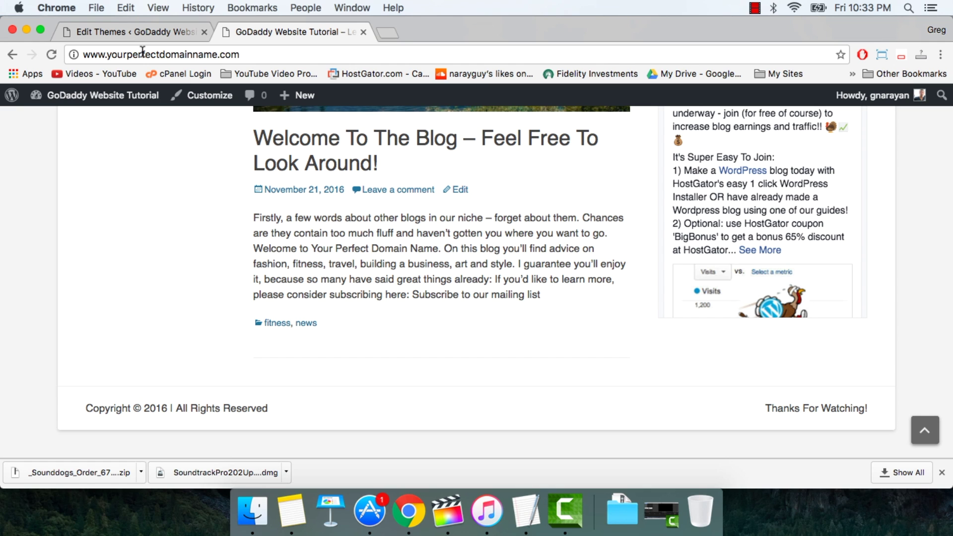
pyautogui.click(118, 33)
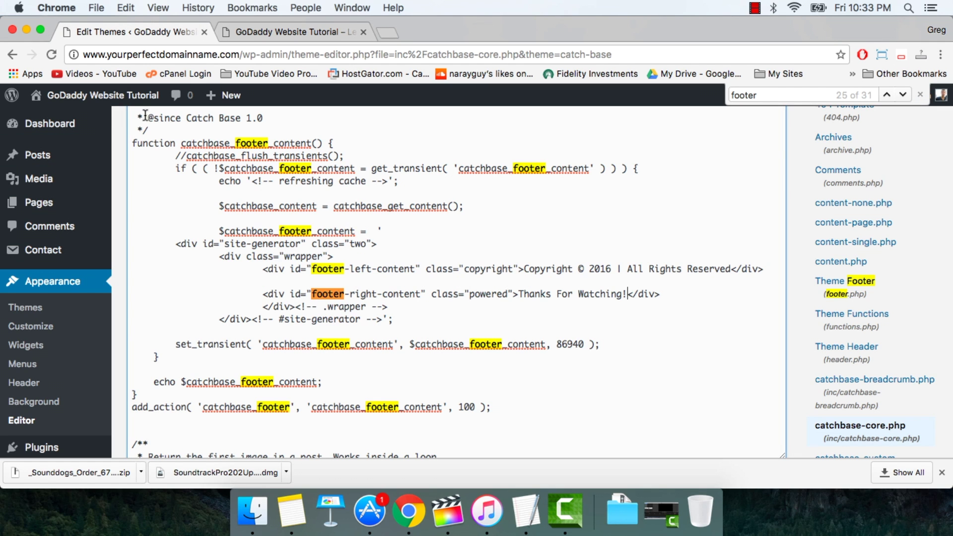
pyautogui.scroll(-3, 58, 360)
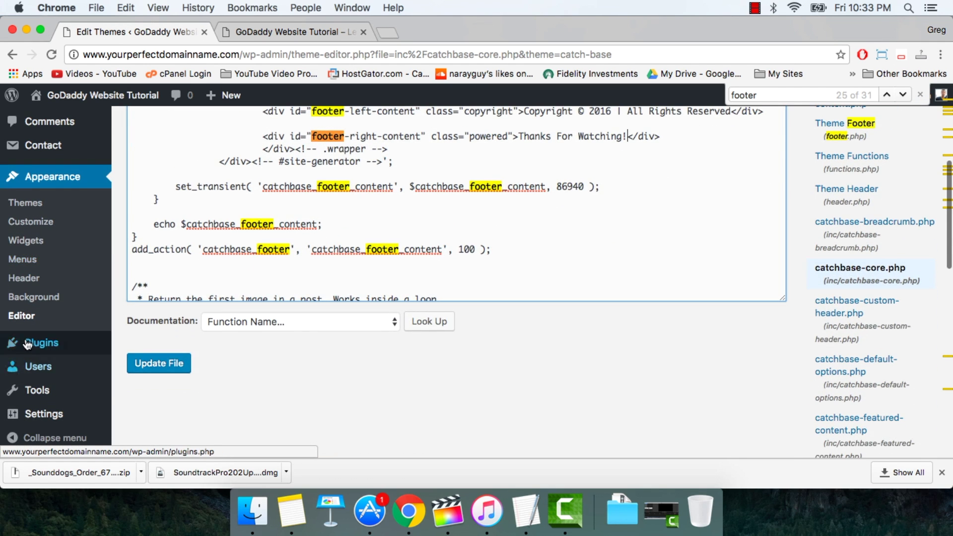
pyautogui.moveTo(38, 350)
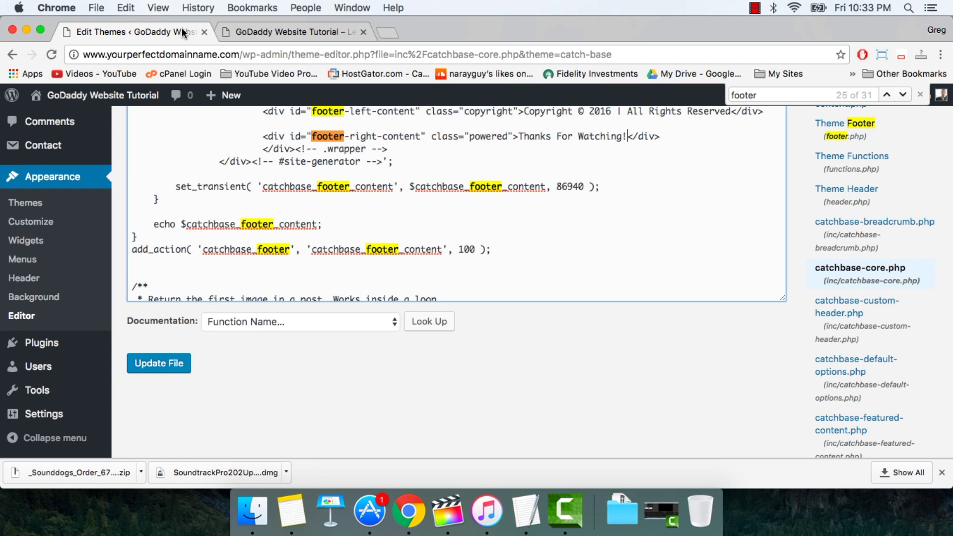
pyautogui.click(269, 32)
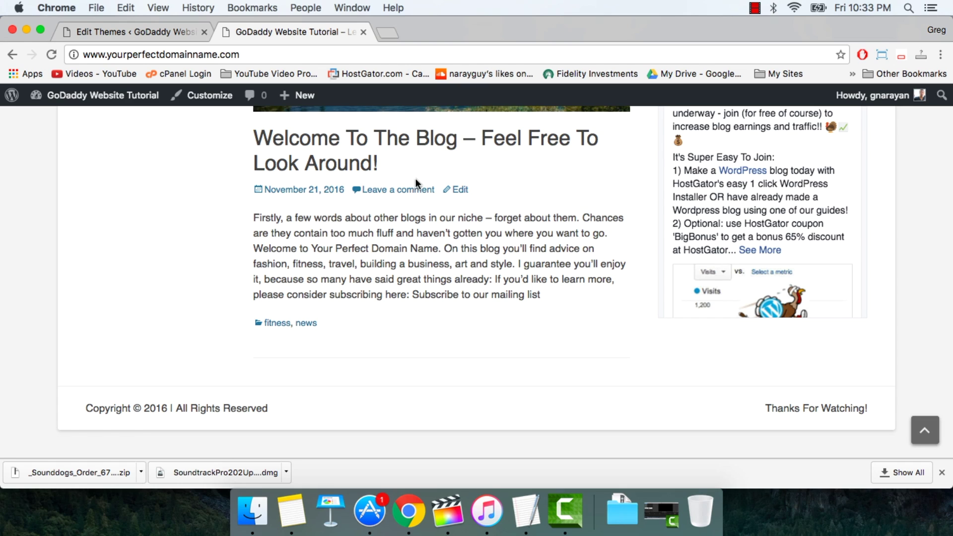
pyautogui.scroll(-3, 365, 304)
pyautogui.scroll(15, 366, 303)
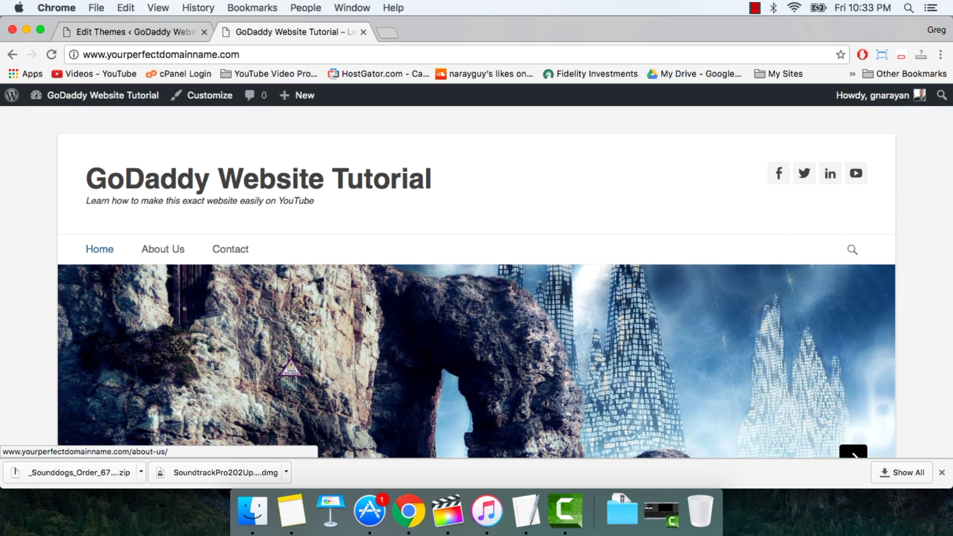
pyautogui.scroll(-15, 443, 148)
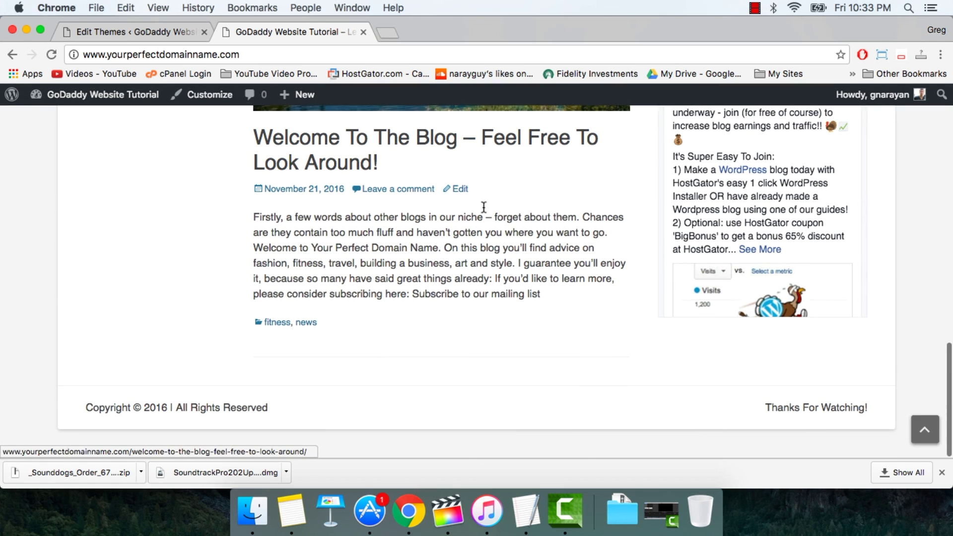
pyautogui.click(143, 31)
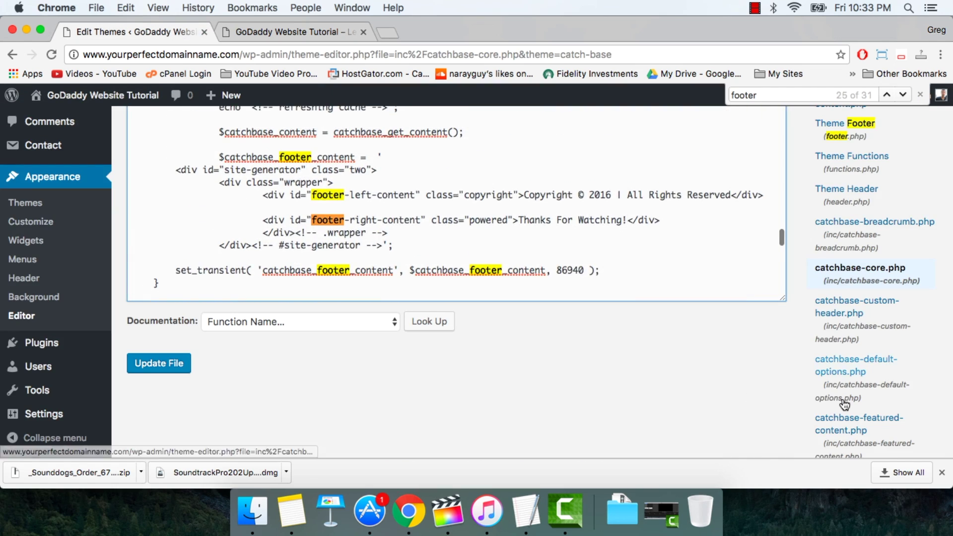
pyautogui.scroll(2, 842, 398)
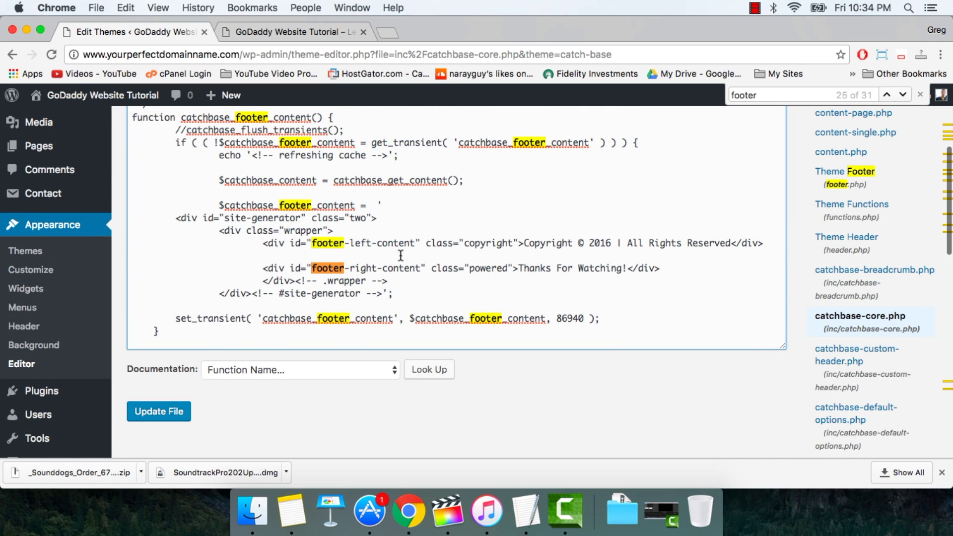
pyautogui.scroll(10, 397, 254)
pyautogui.scroll(5, 596, 223)
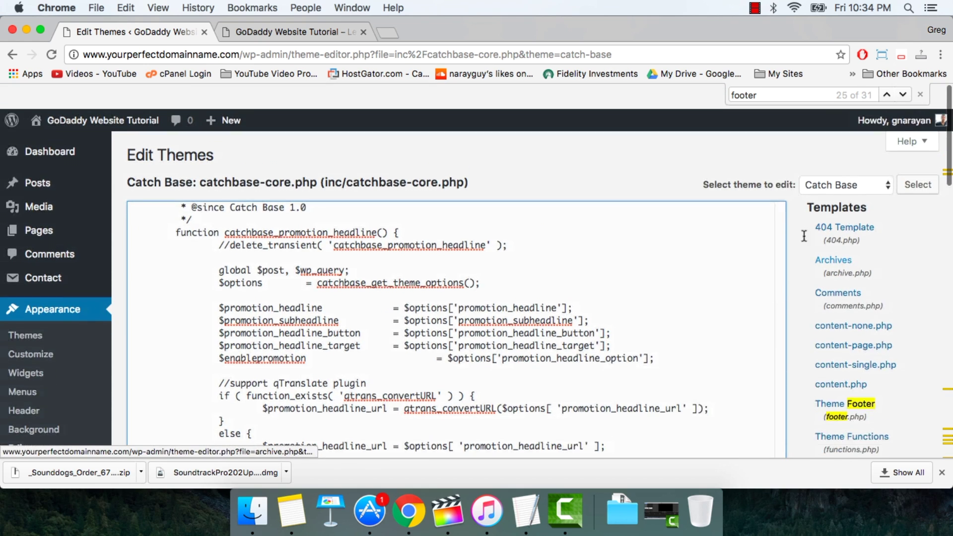
pyautogui.click(287, 31)
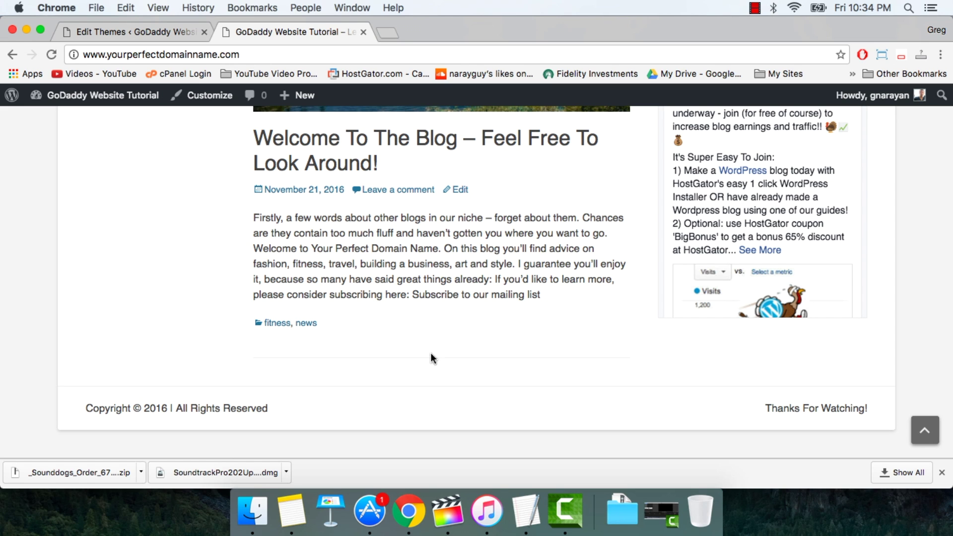
pyautogui.scroll(10, 538, 404)
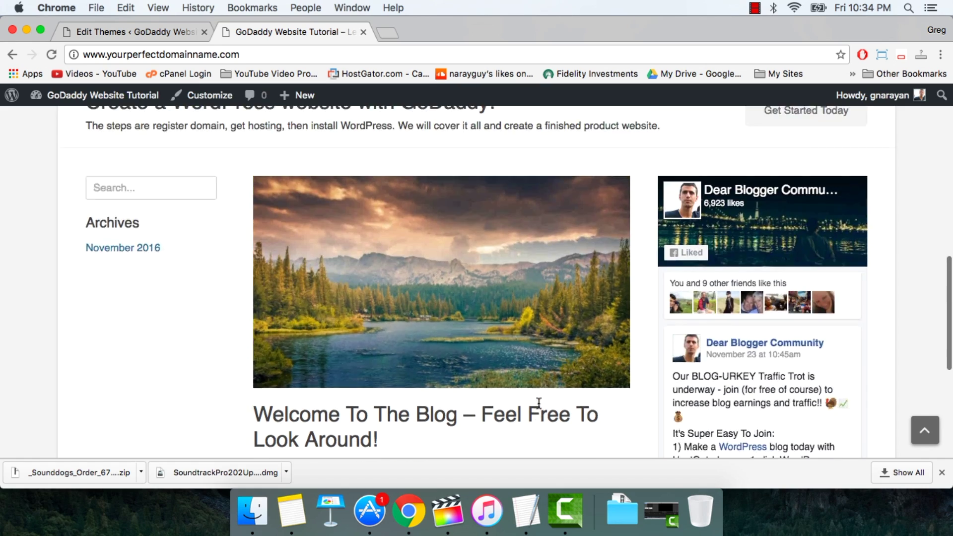
pyautogui.scroll(5, 539, 403)
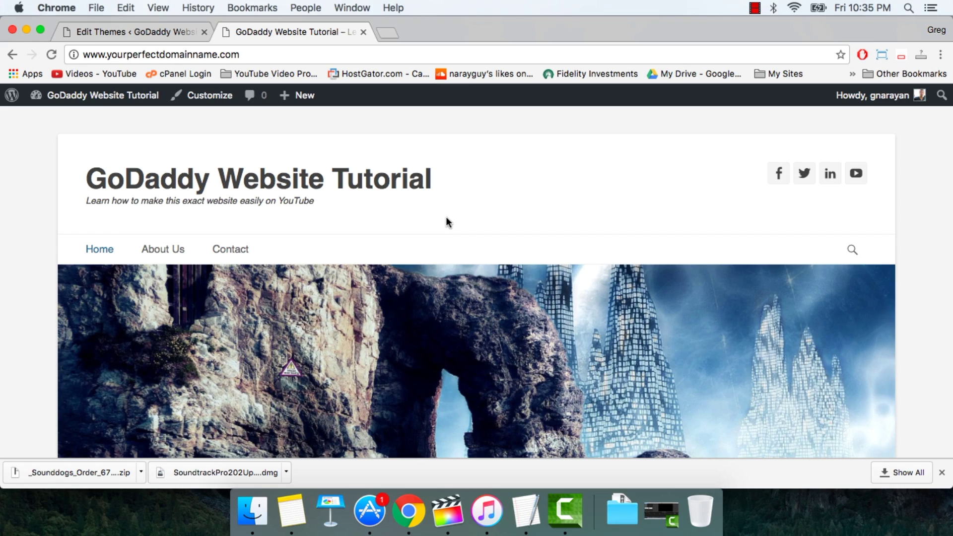
pyautogui.scroll(-1, 505, 134)
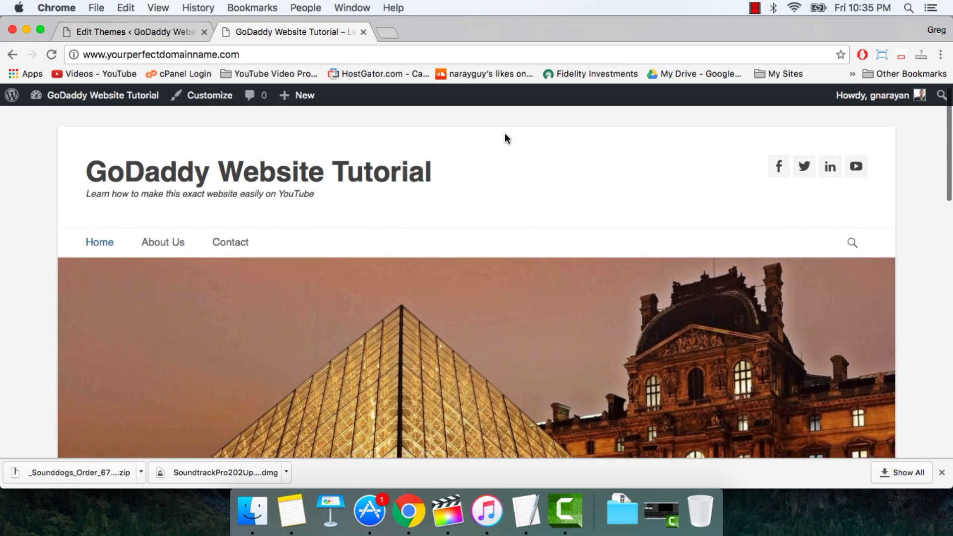
pyautogui.scroll(-10, 505, 133)
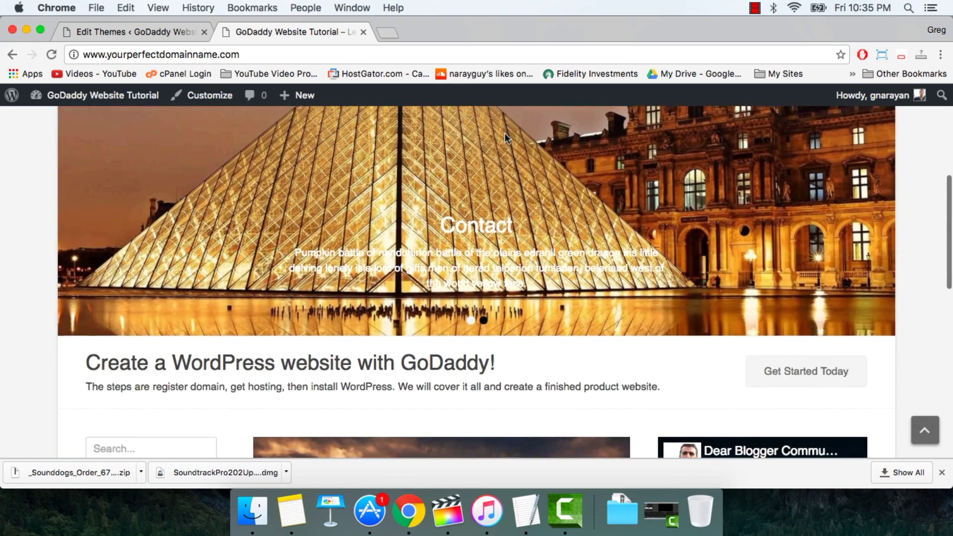
pyautogui.scroll(-5, 504, 132)
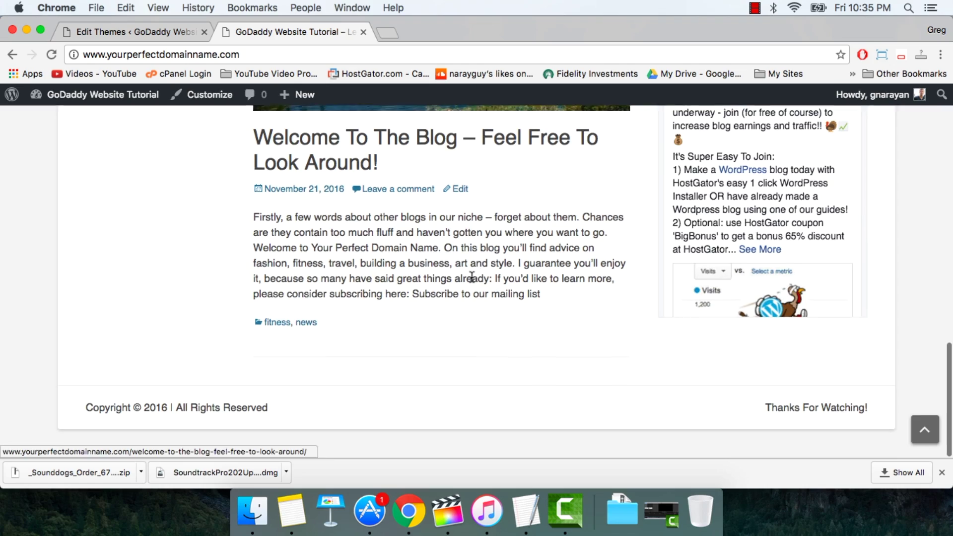
pyautogui.scroll(15, 473, 282)
pyautogui.scroll(3, 474, 282)
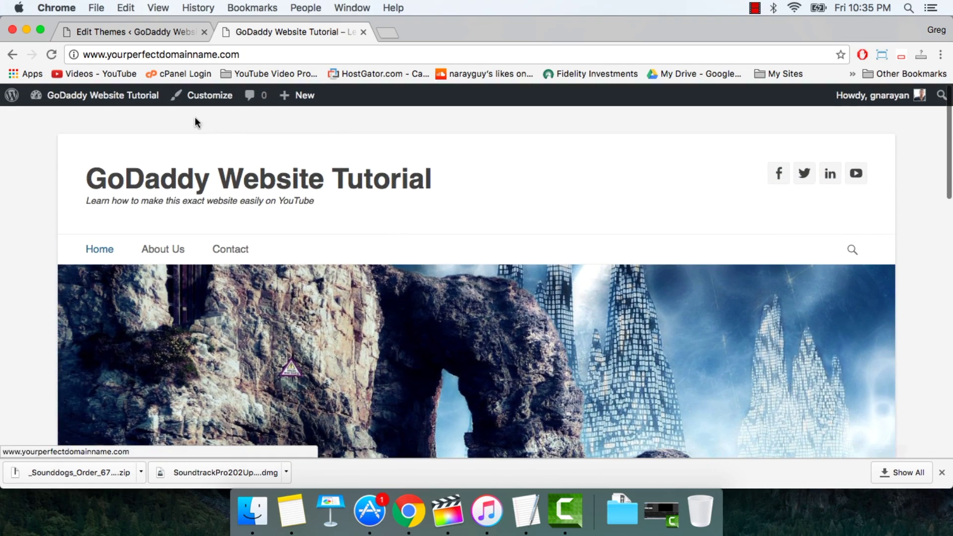